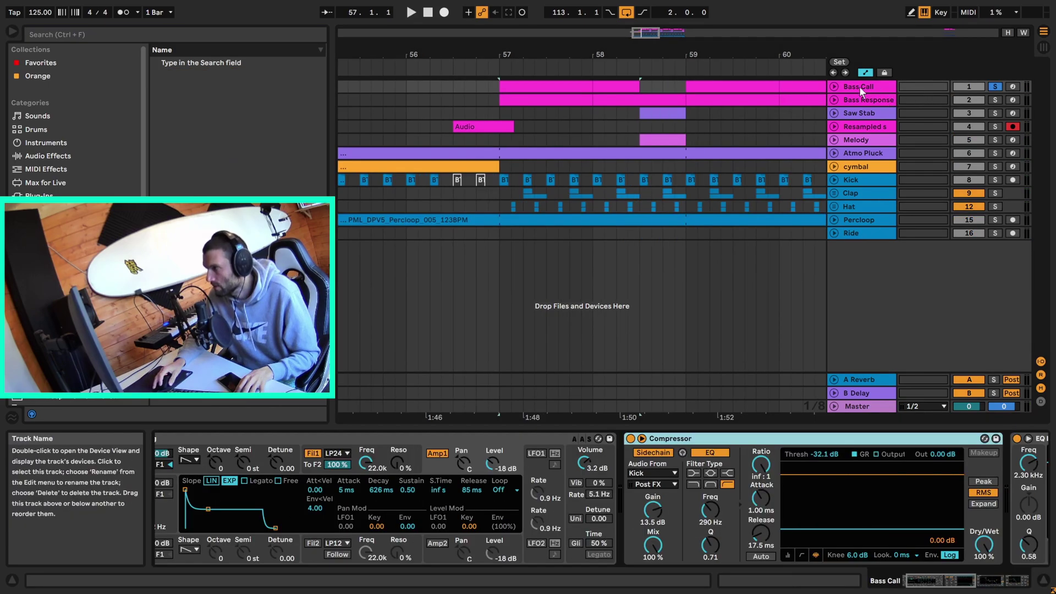
Play the soloed Bass Call track from bar 57 and bring the Analog synth at the start of its device chain into view.
click(860, 91)
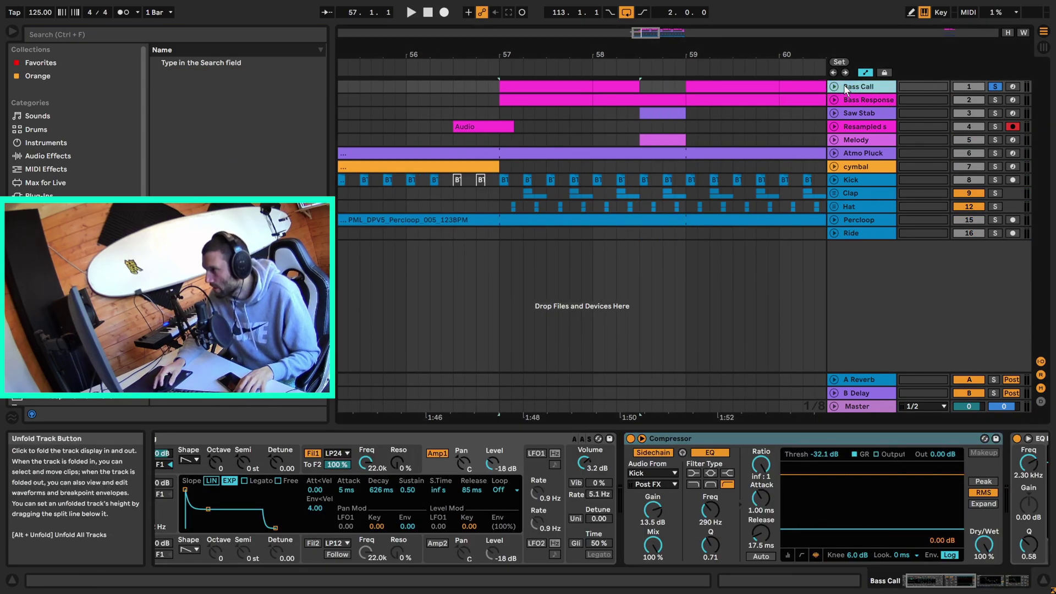
key(space)
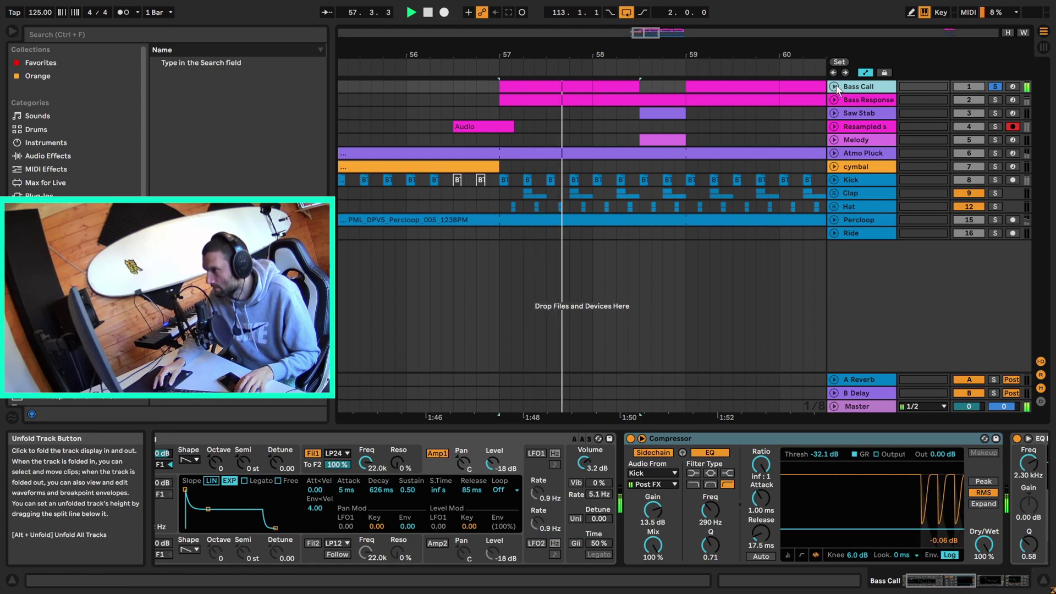
key(space)
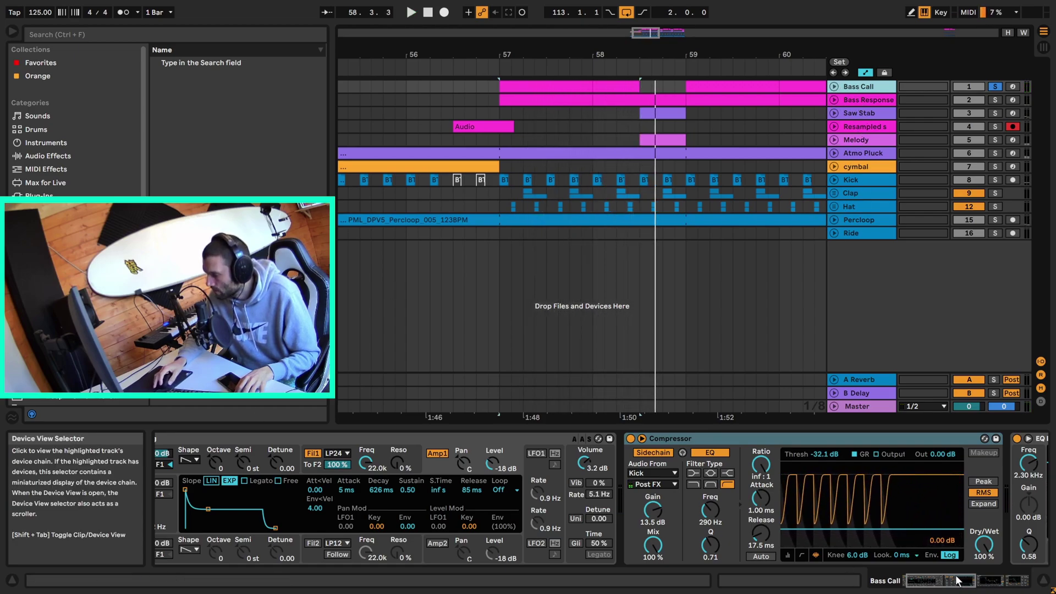
click(984, 581)
drag(984, 581, 941, 581)
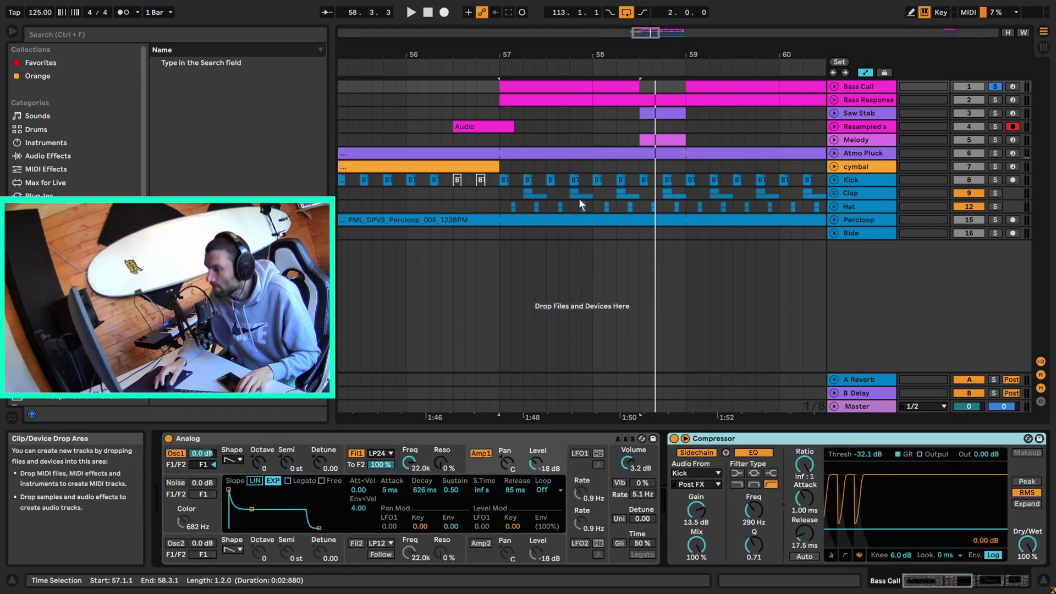
Open the Bass Call MIDI clip at bar 57 and audition its D0 notes, including the low-velocity note at 1.3.
click(834, 88)
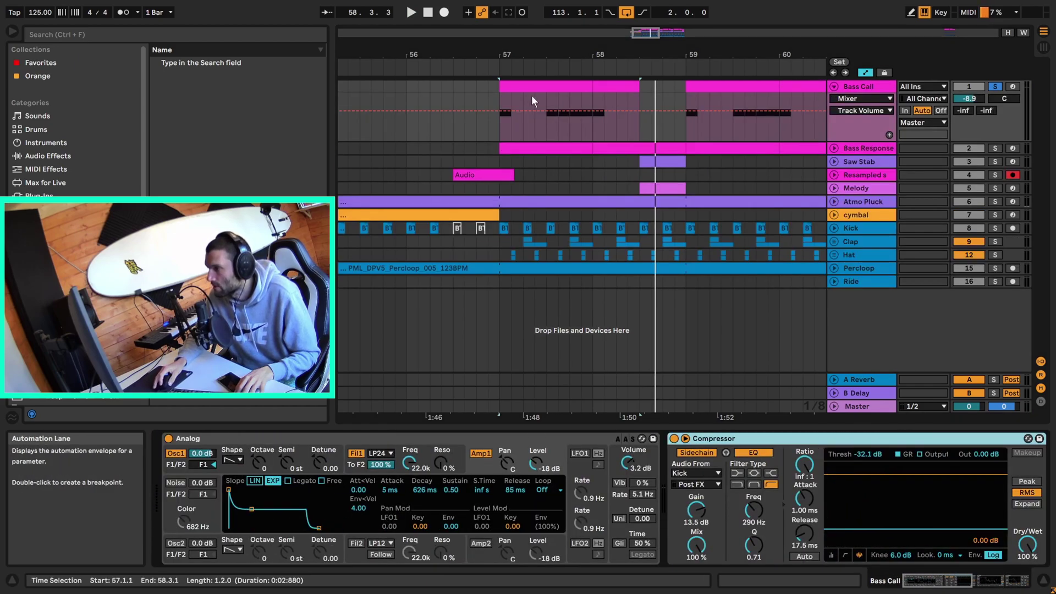
click(569, 89)
click(474, 469)
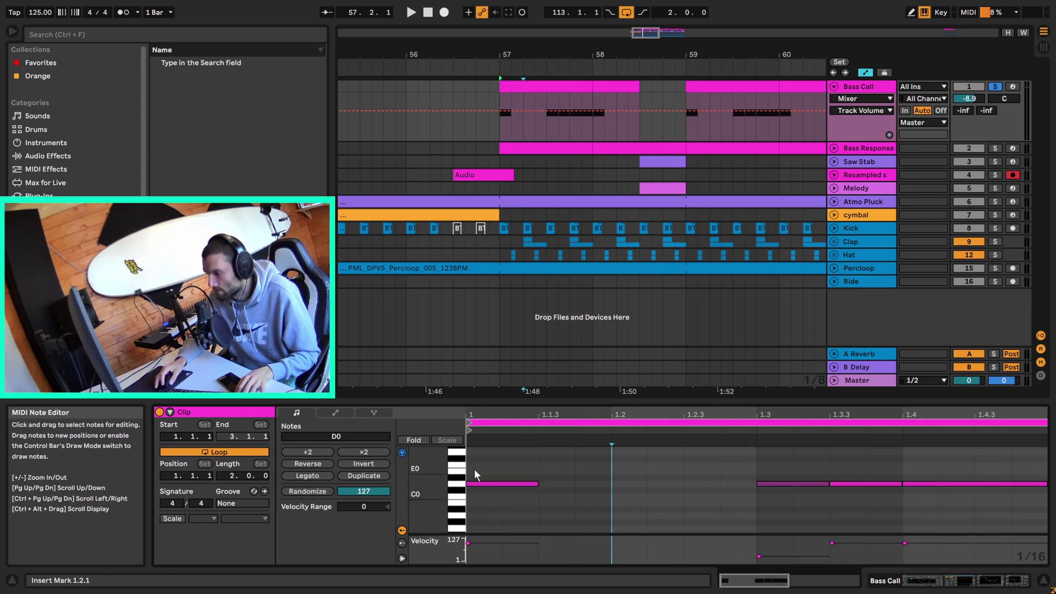
click(478, 483)
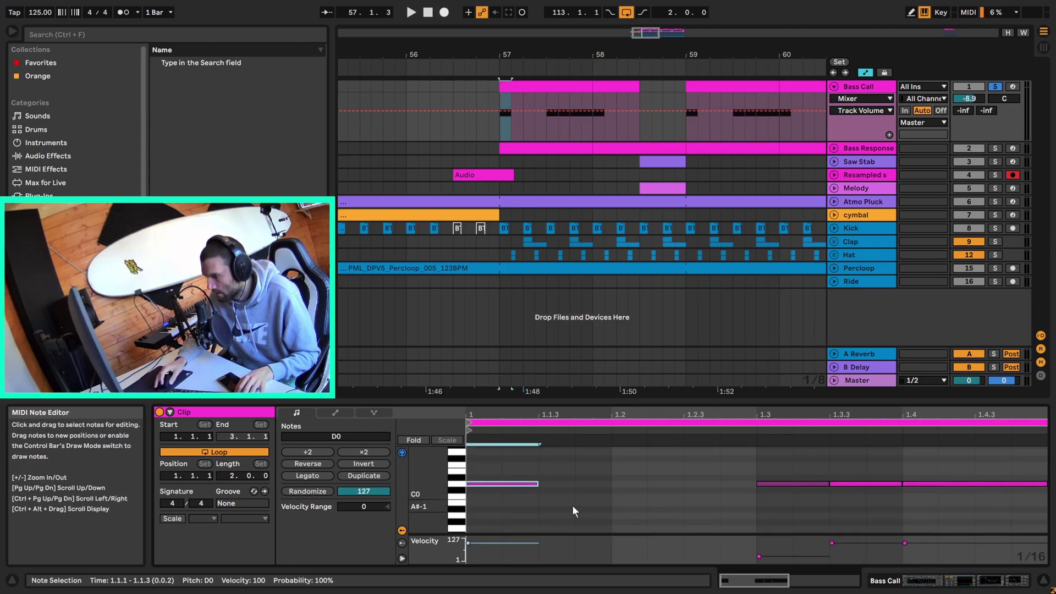
click(781, 482)
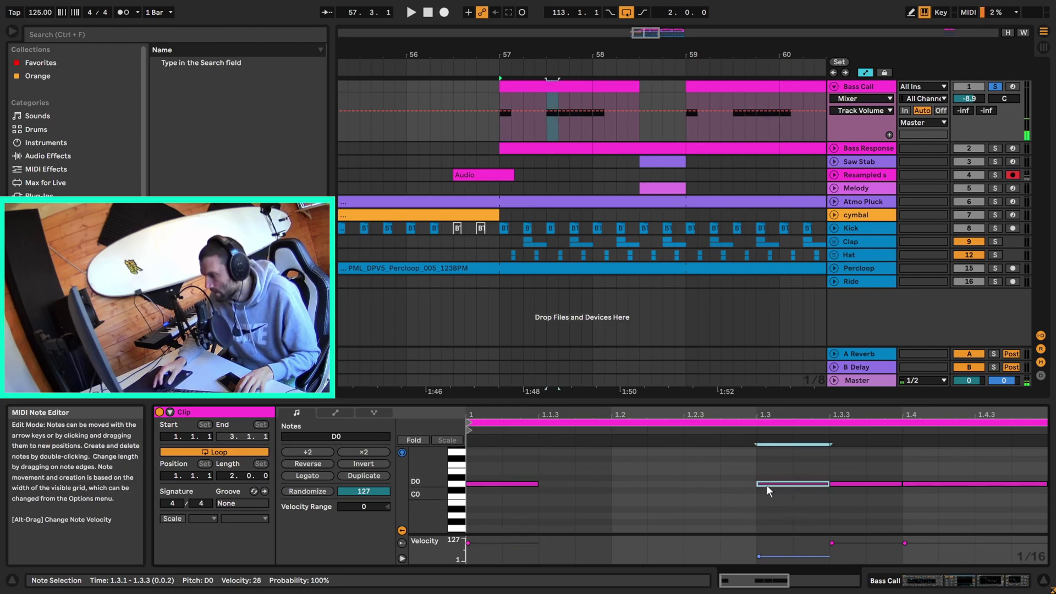
click(925, 484)
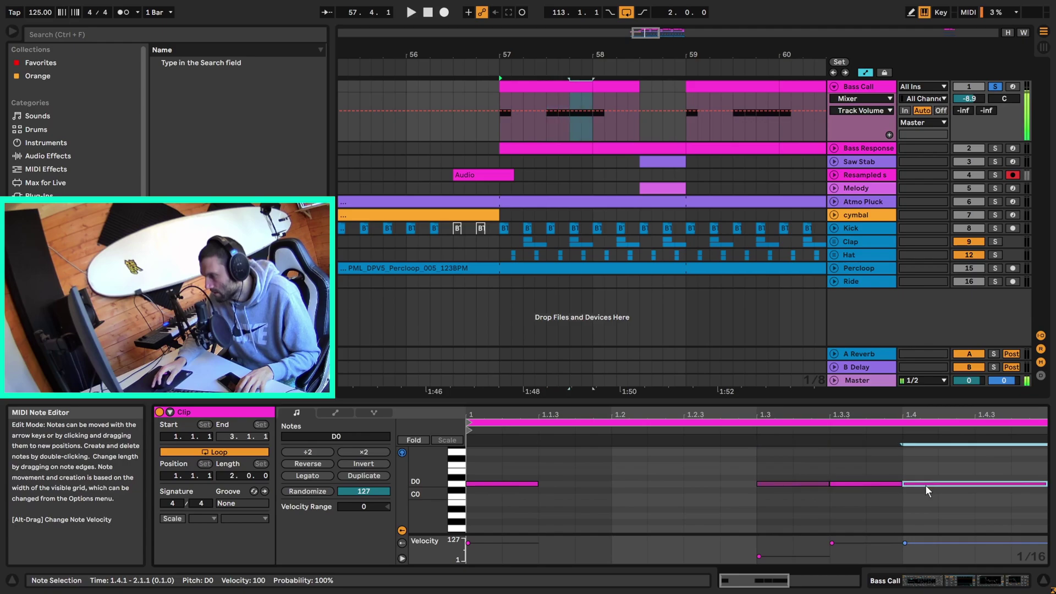
click(807, 487)
click(813, 482)
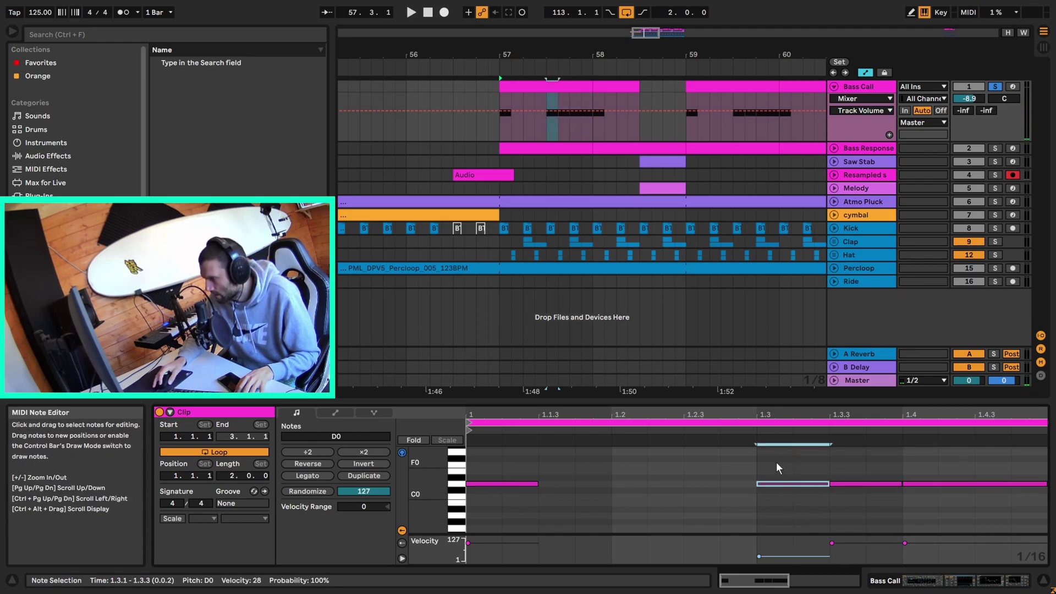
drag(776, 462, 781, 489)
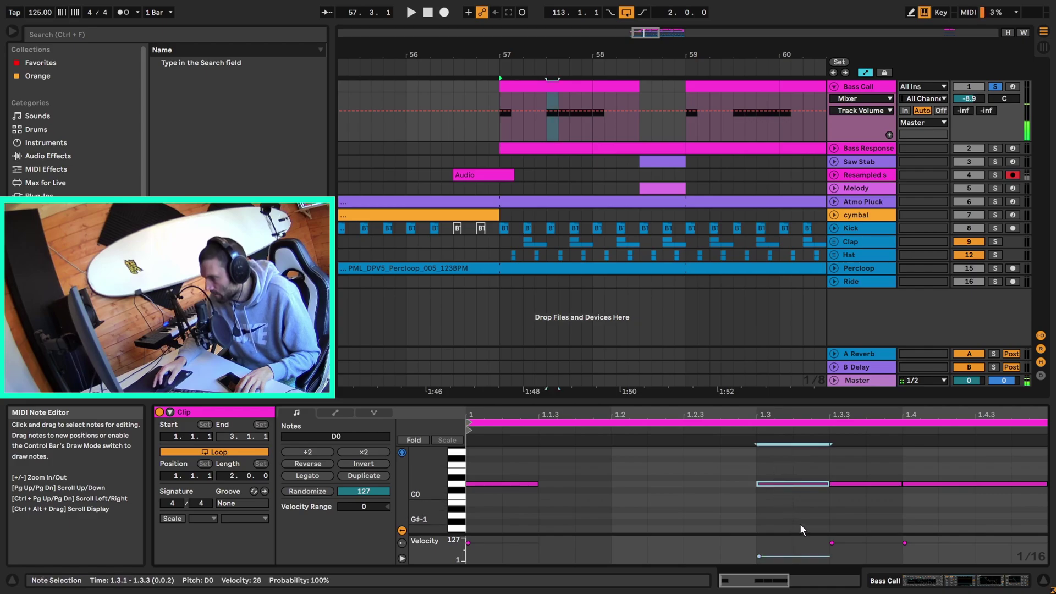
key(space)
Review the Bass Call device chain, examining Analog's filter and amp envelope settings and the kick-sidechained Compressor during playback.
key(shift+Tab)
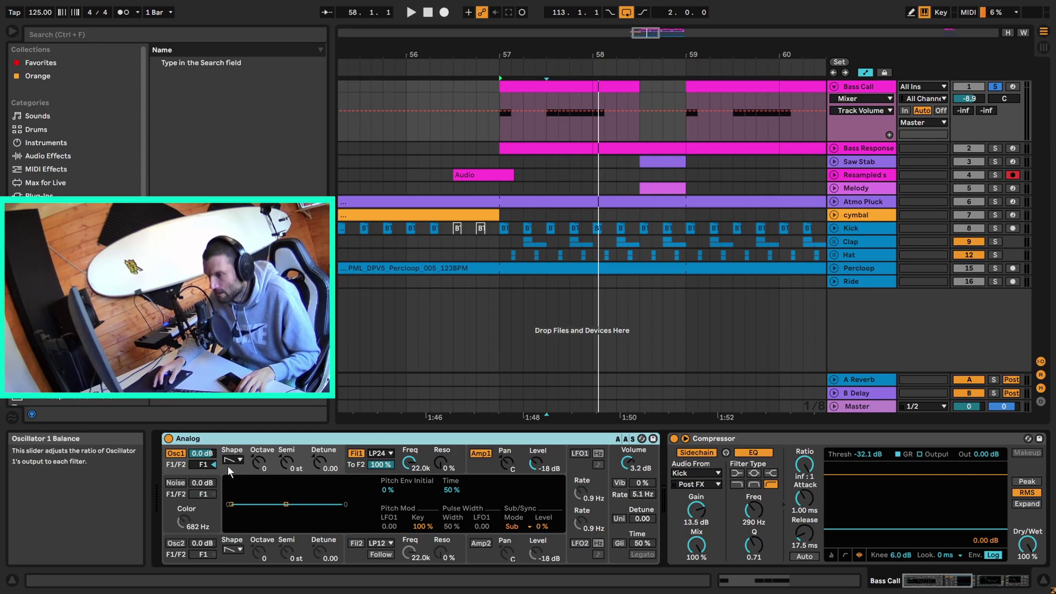
click(424, 450)
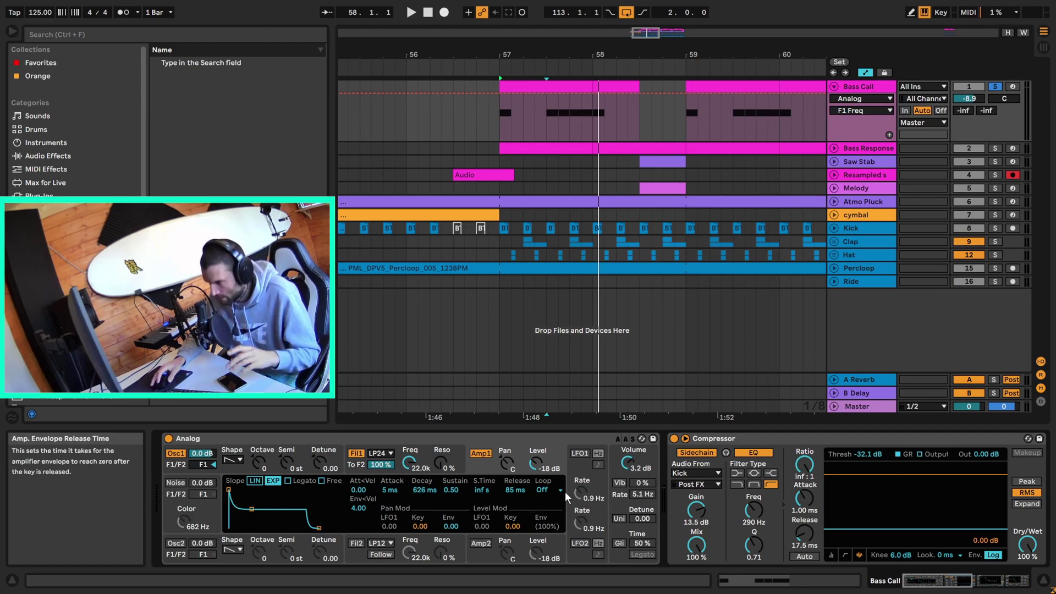
click(943, 580)
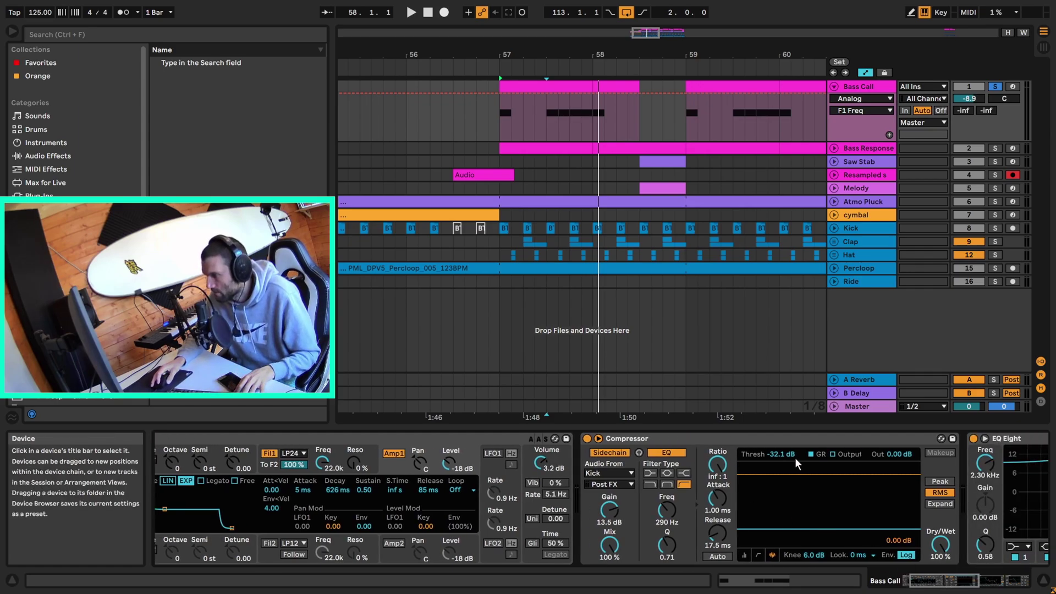
key(space)
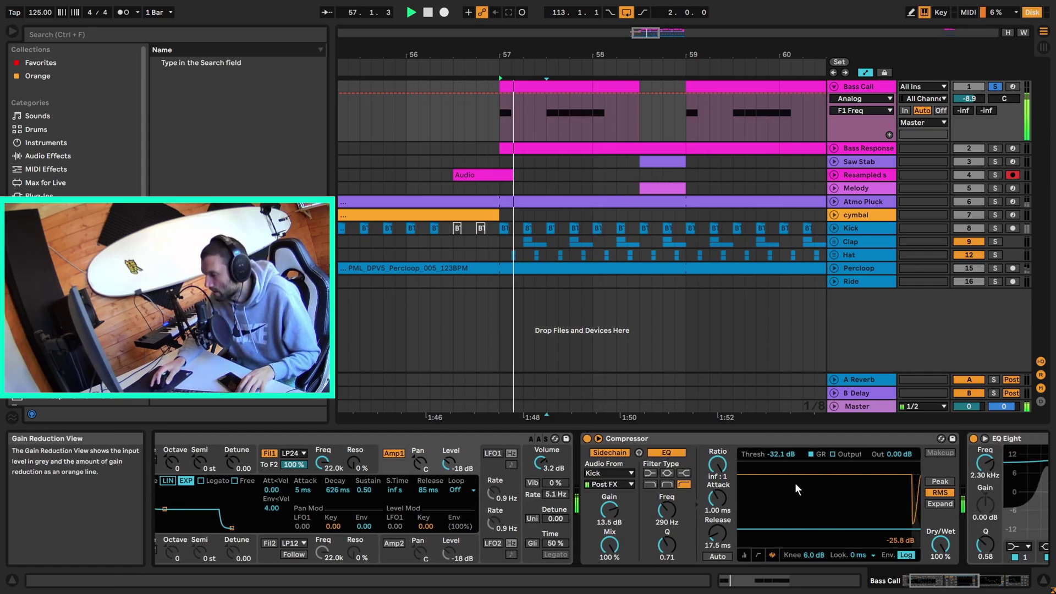
scroll(814, 484, right, 5)
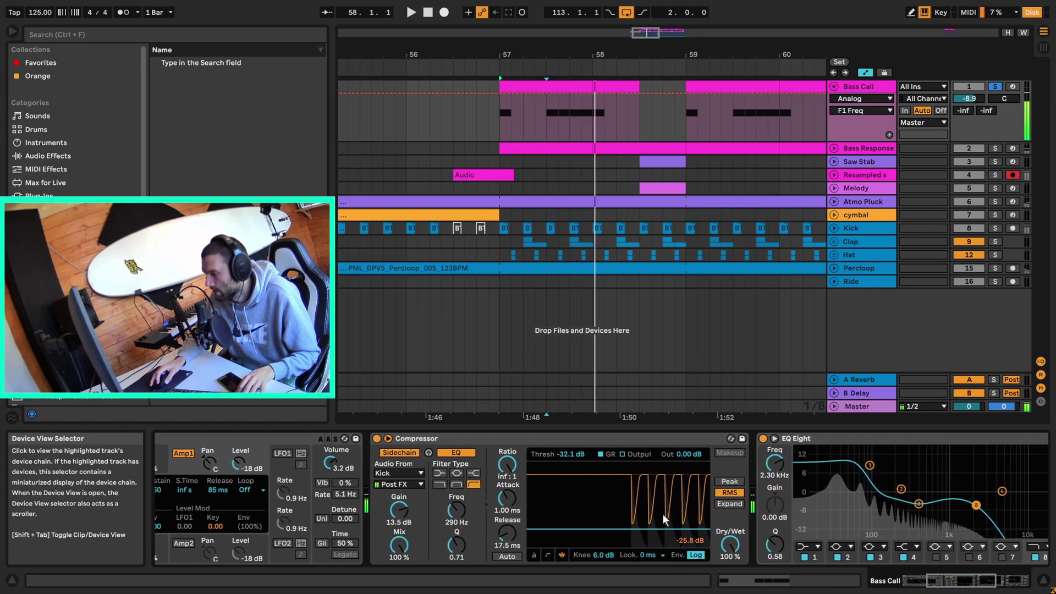
scroll(797, 484, right, 5)
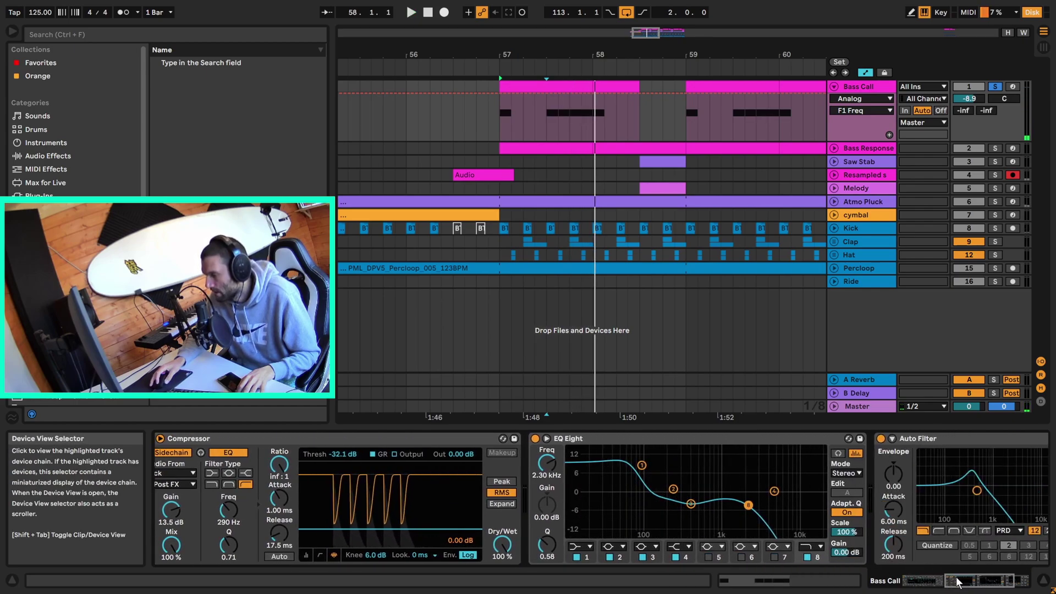
Compare the Bass Call sound with EQ Eight bypassed and re-enabled during playback.
click(691, 434)
key(Delete)
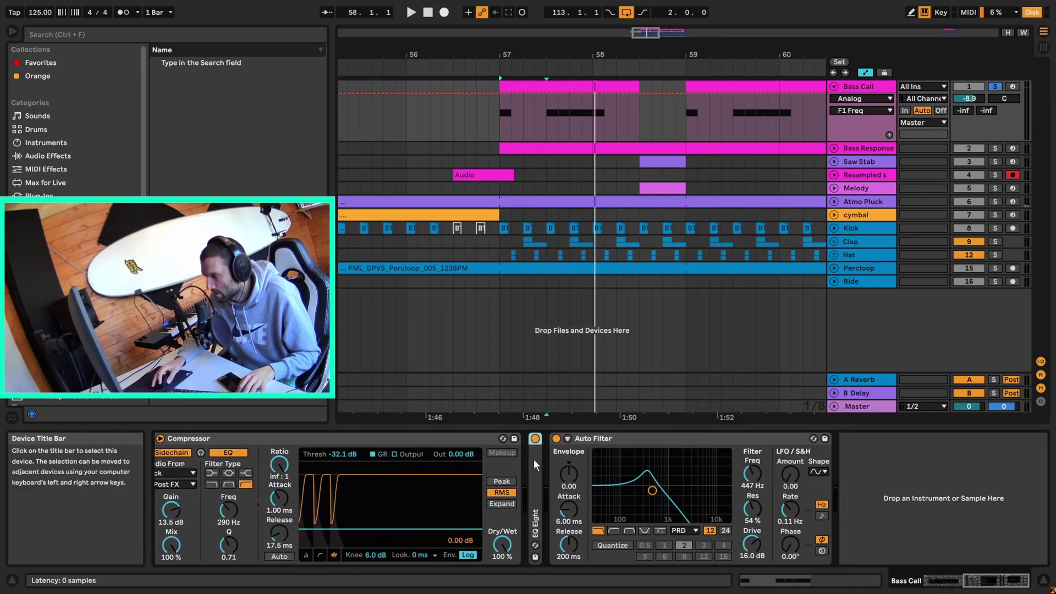
key(ctrl+z)
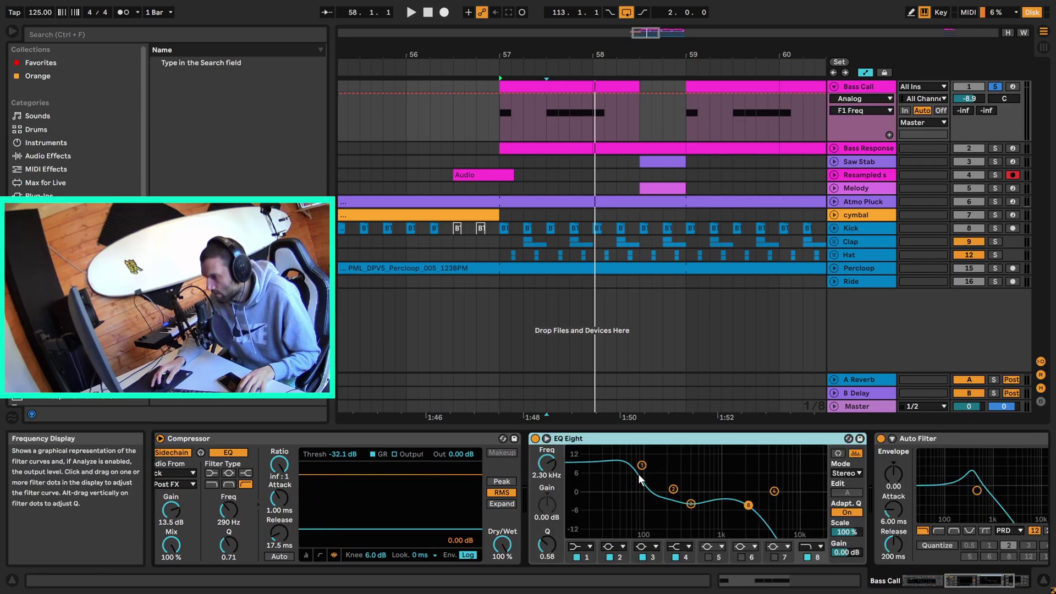
key(space)
click(535, 438)
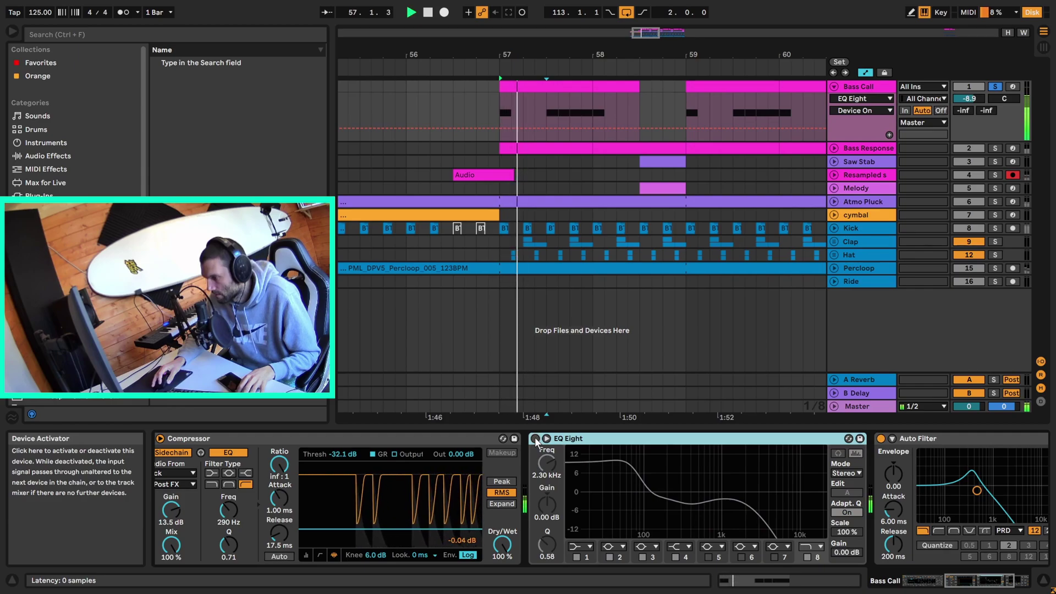
click(535, 439)
key(space)
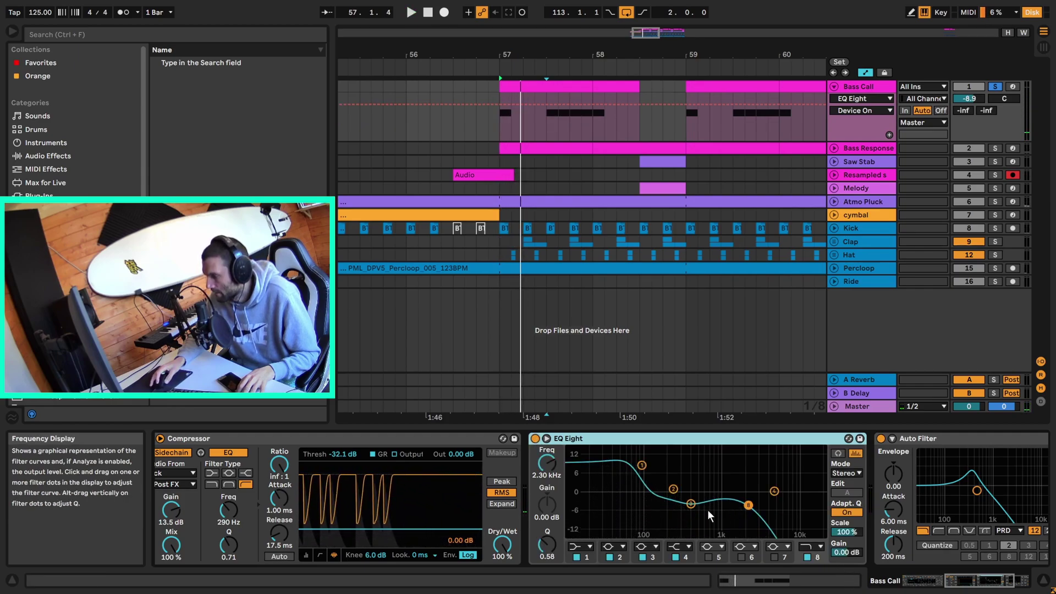
Compare the Bass Call sound with Auto Filter bypassed and re-enabled during playback.
click(972, 582)
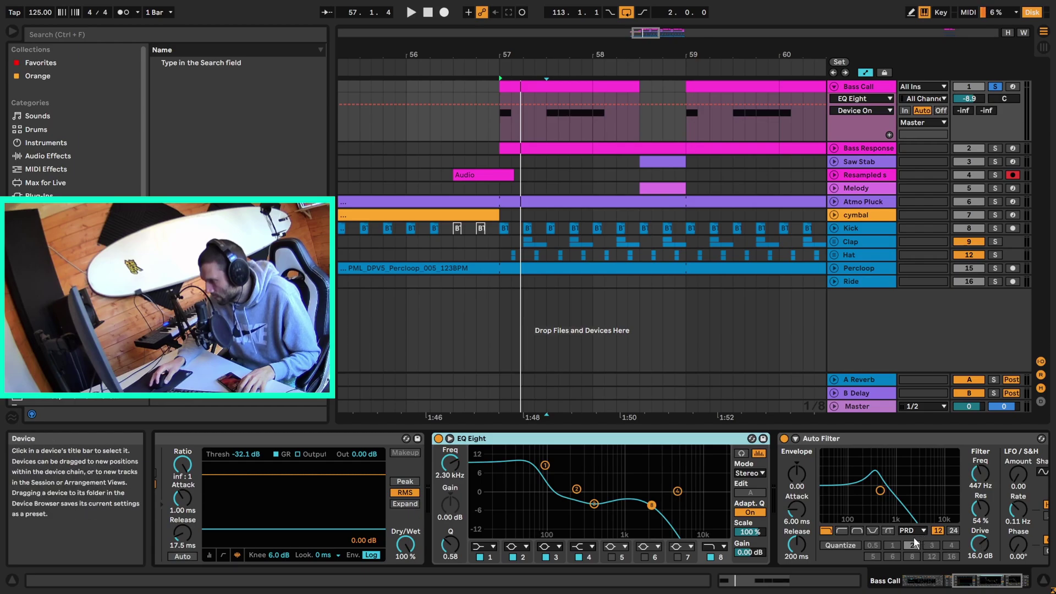
click(998, 583)
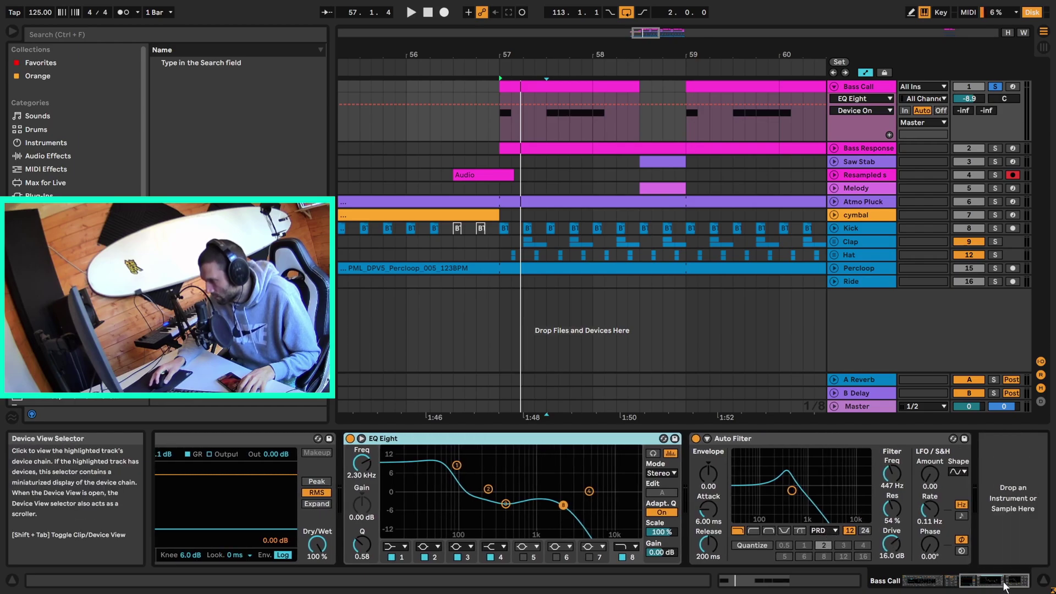
key(space)
key(space)
click(742, 479)
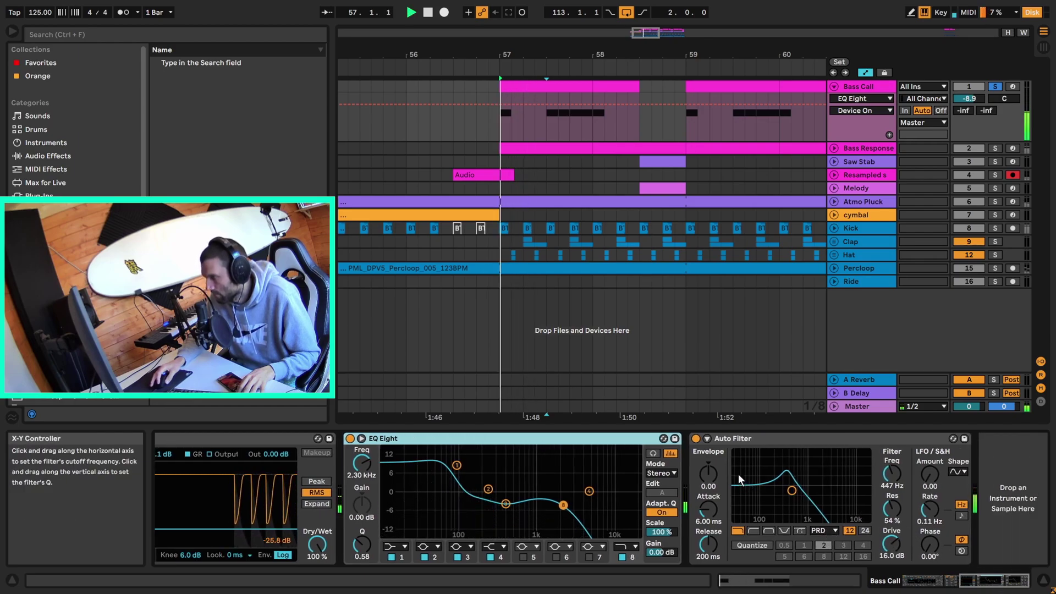
click(696, 439)
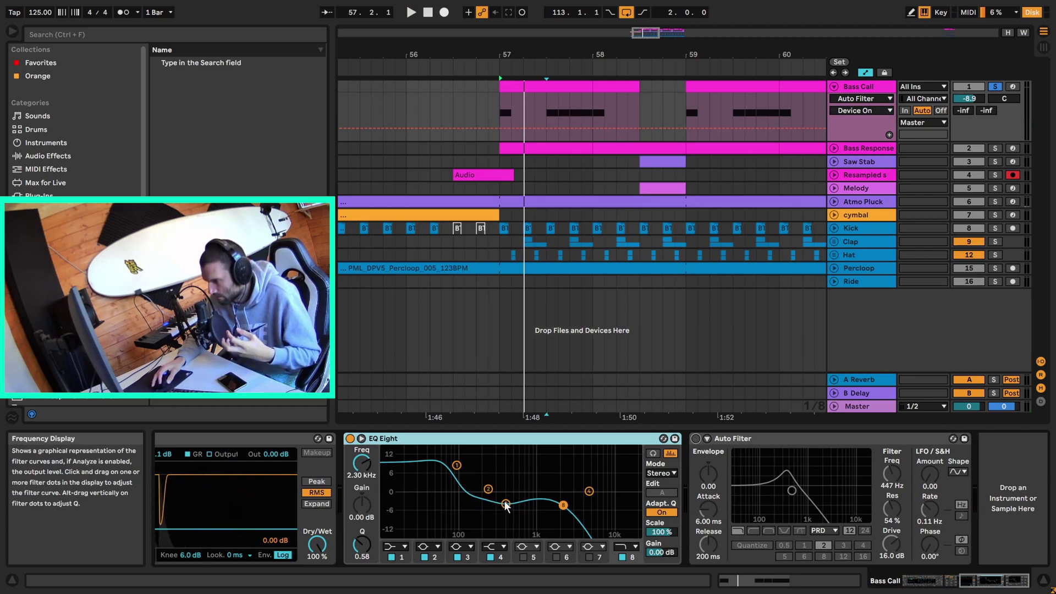
key(space)
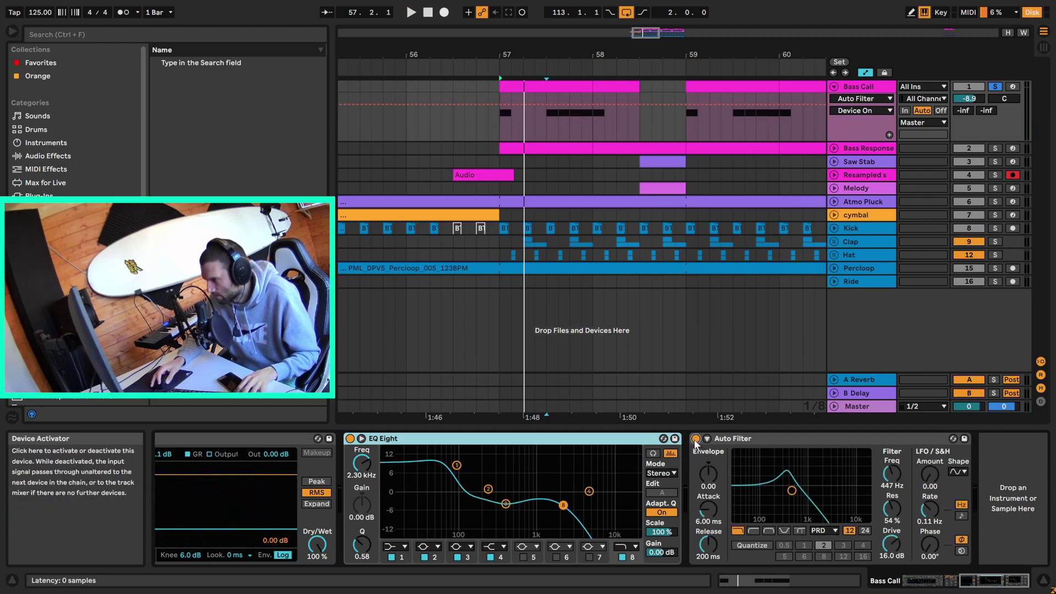
key(space)
Insert a new MIDI track directly below Bass Call and load the Analog instrument onto it.
click(866, 86)
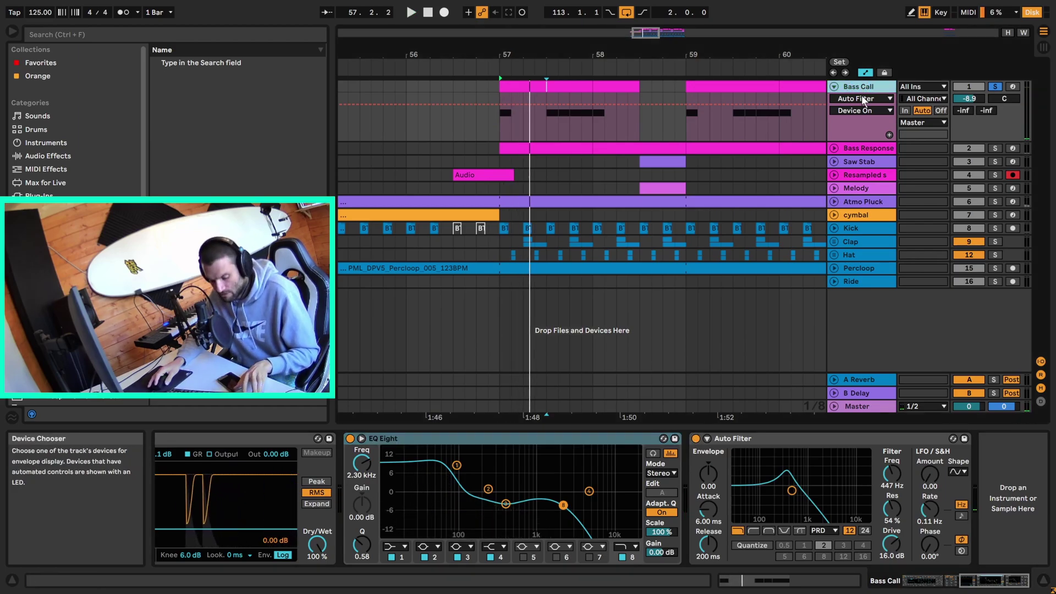
key(ctrl+shift+t)
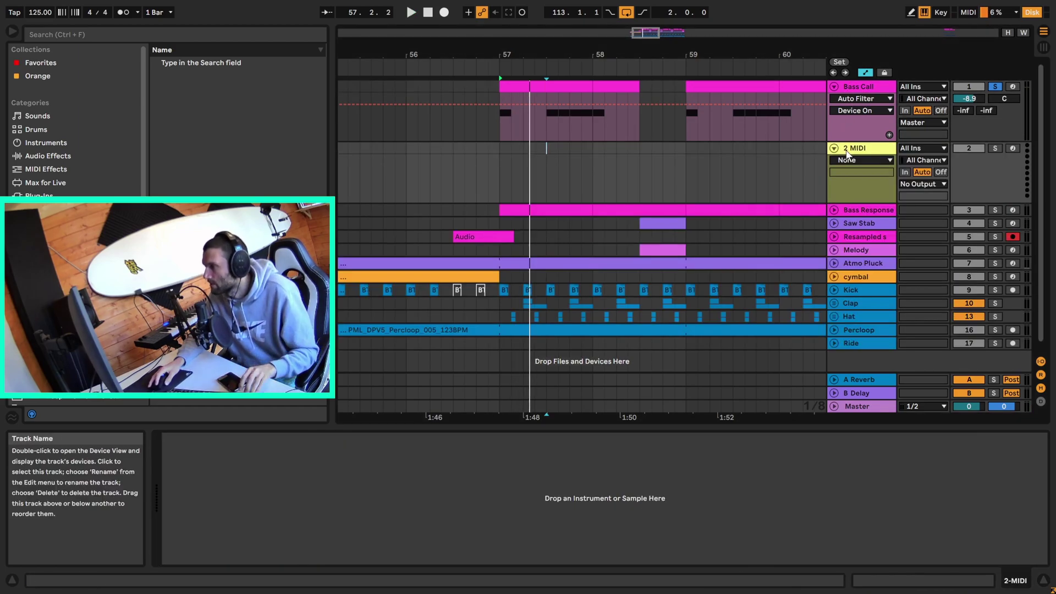
click(283, 39)
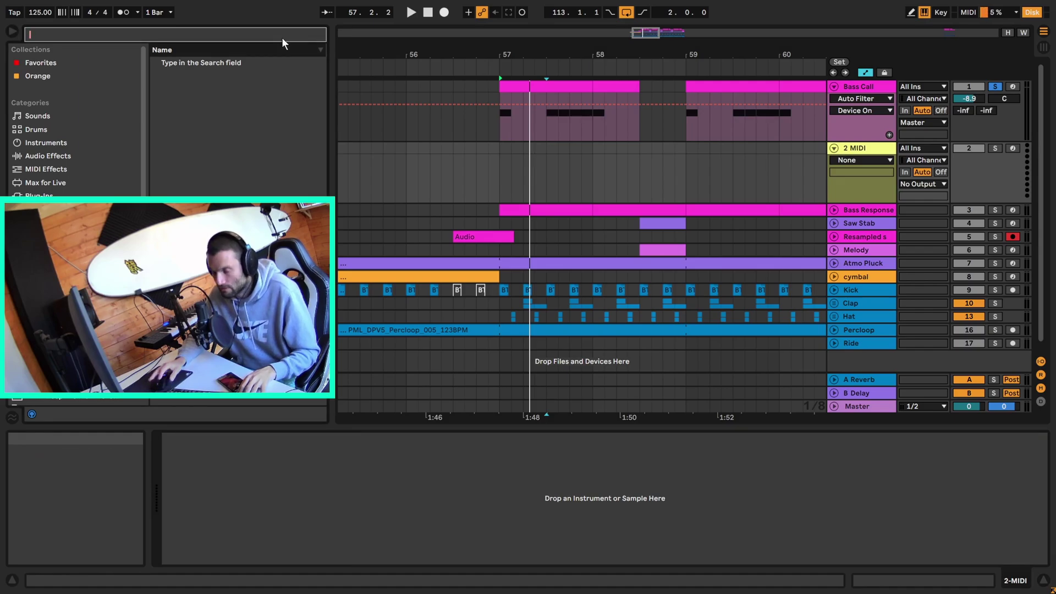
text(analo)
key(Down)
key(Return)
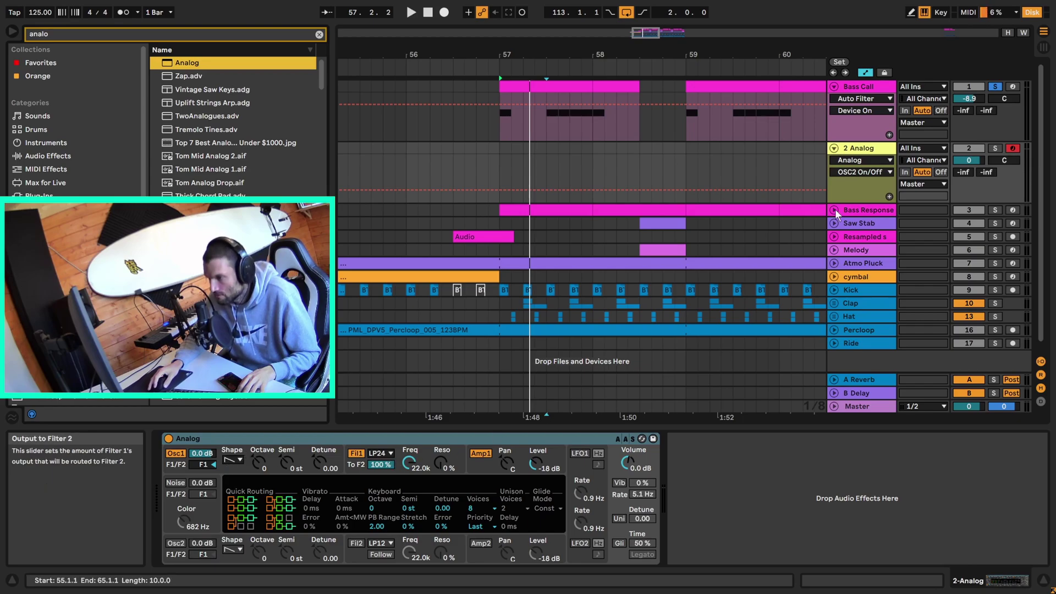
Create an empty one-bar MIDI clip on the new Analog track, spanning bar 57 to bar 58.
click(502, 139)
click(503, 147)
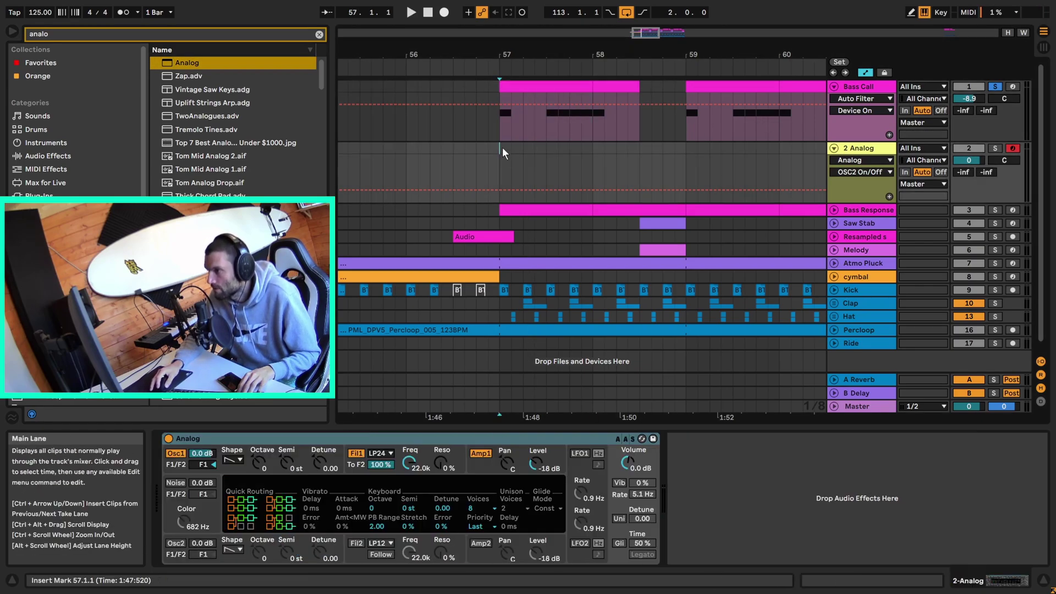
drag(511, 148, 614, 157)
drag(504, 147, 596, 147)
key(ctrl+shift+m)
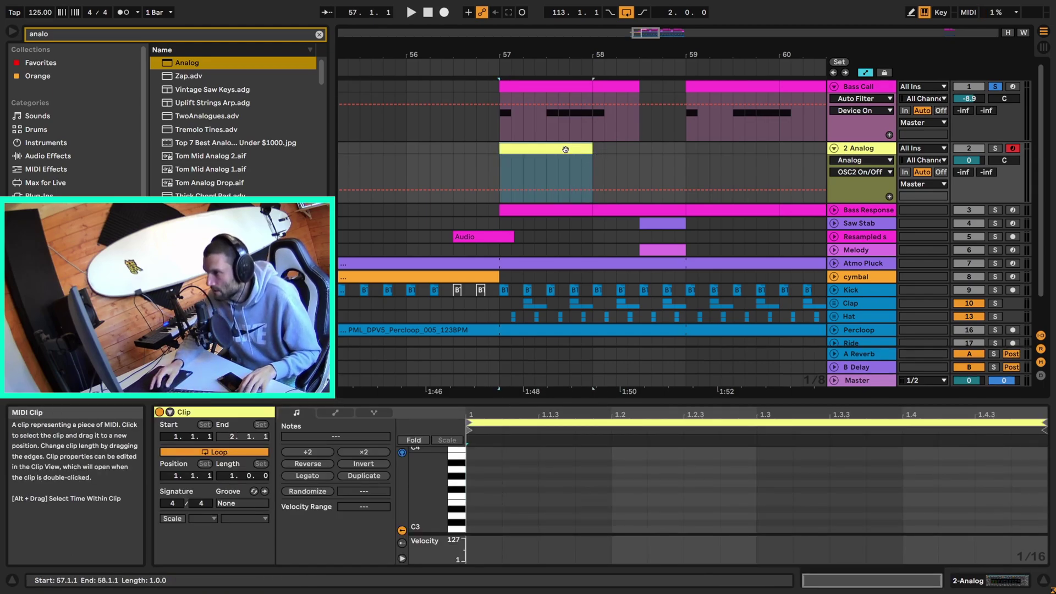
Add a D1 note from 1.1.1 to 1.1.3 in the new clip and solo the Analog track.
scroll(500, 498, down, 5)
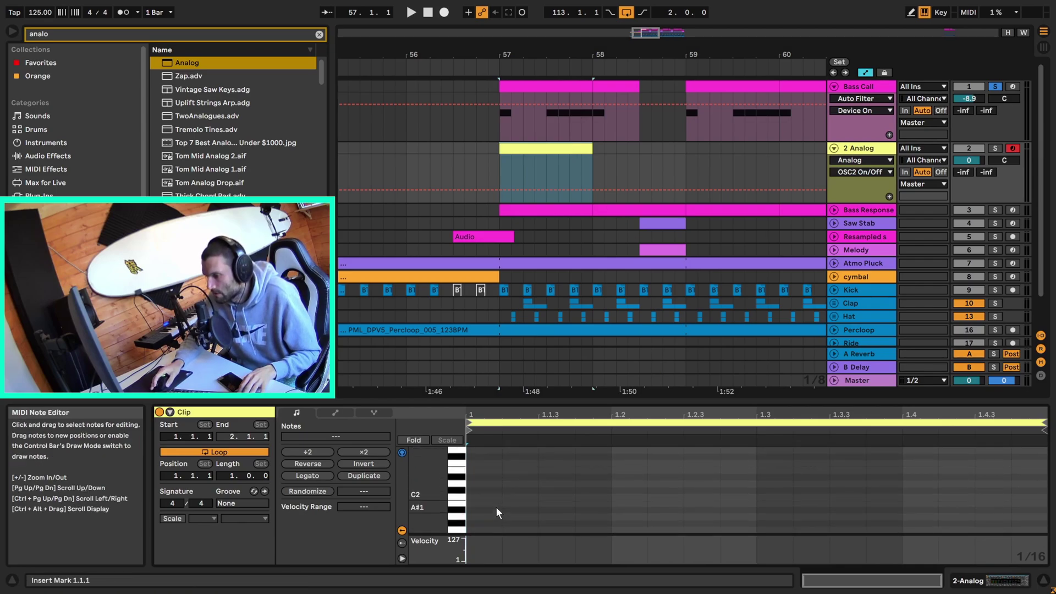
double_click(486, 479)
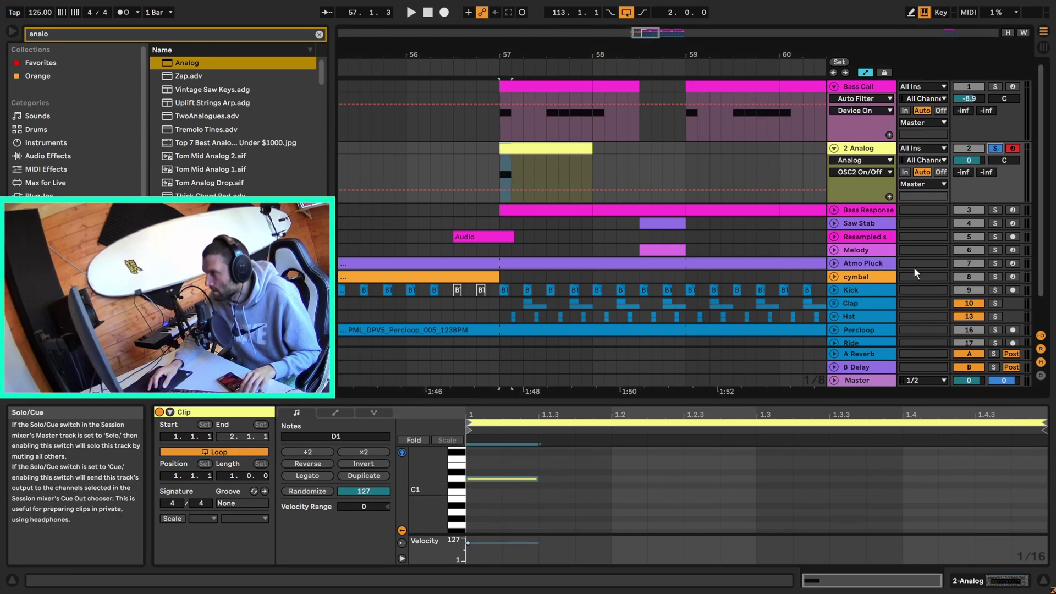
click(545, 478)
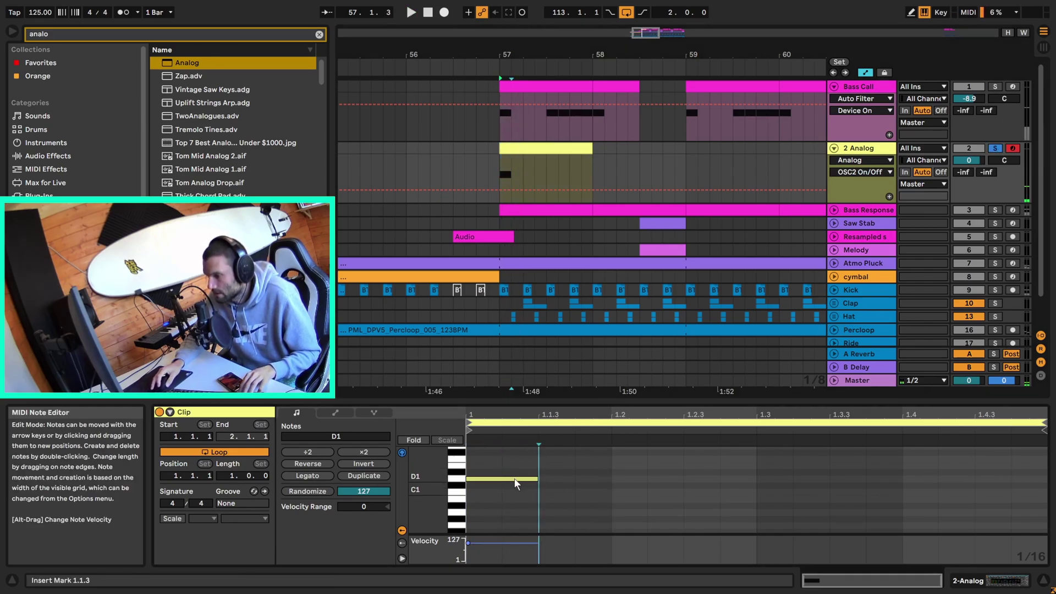
Move the D1 note to 1.3.1, duplicate it at 1.3.3 and 1.4.1, and extend the last note to 2.1.1.
drag(514, 477, 807, 484)
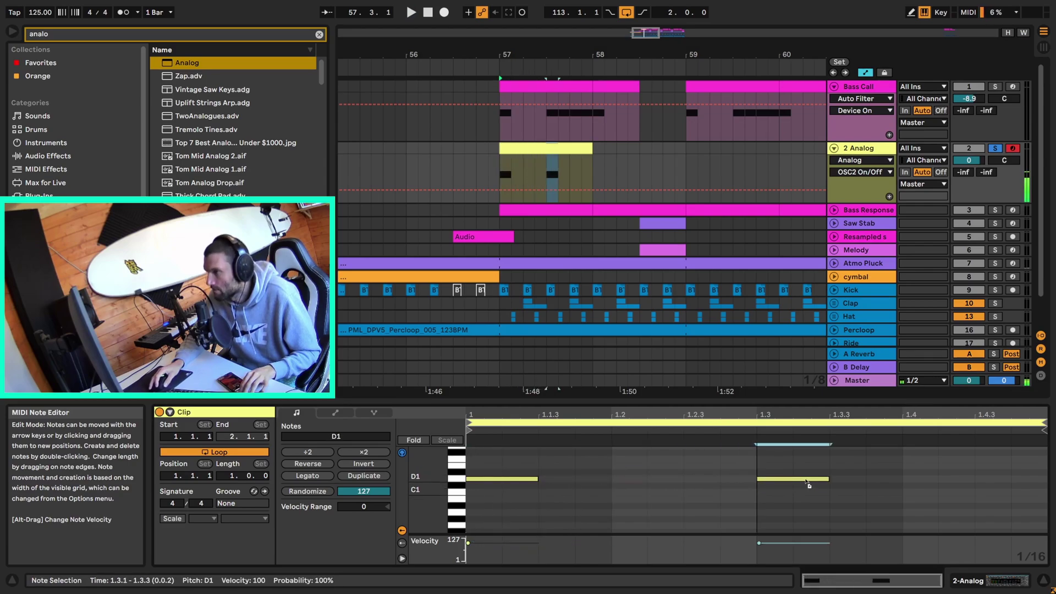
key(ctrl+d)
key(ctrl+d)
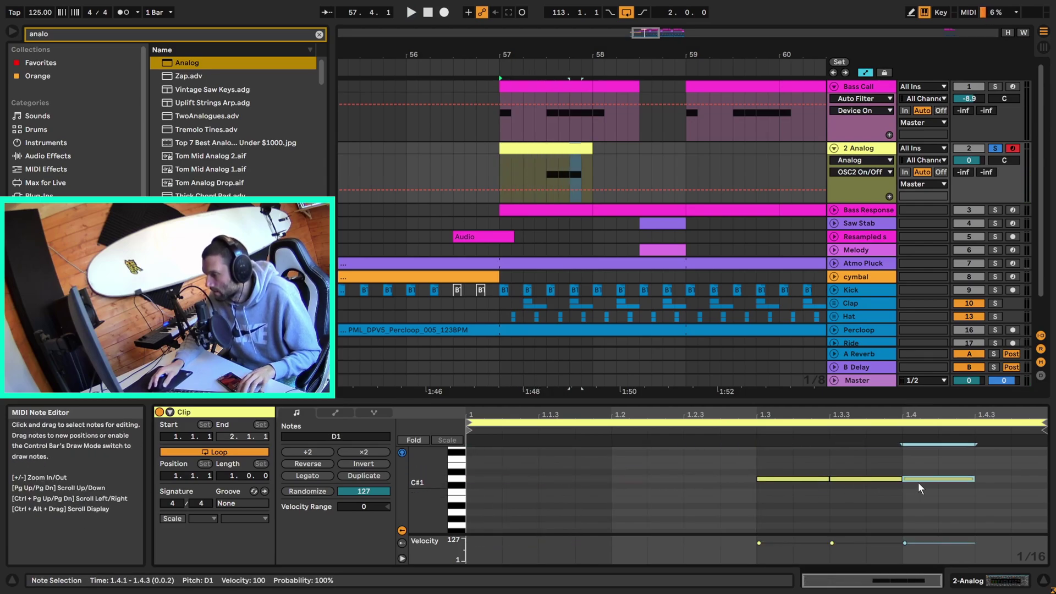
drag(977, 479, 1054, 479)
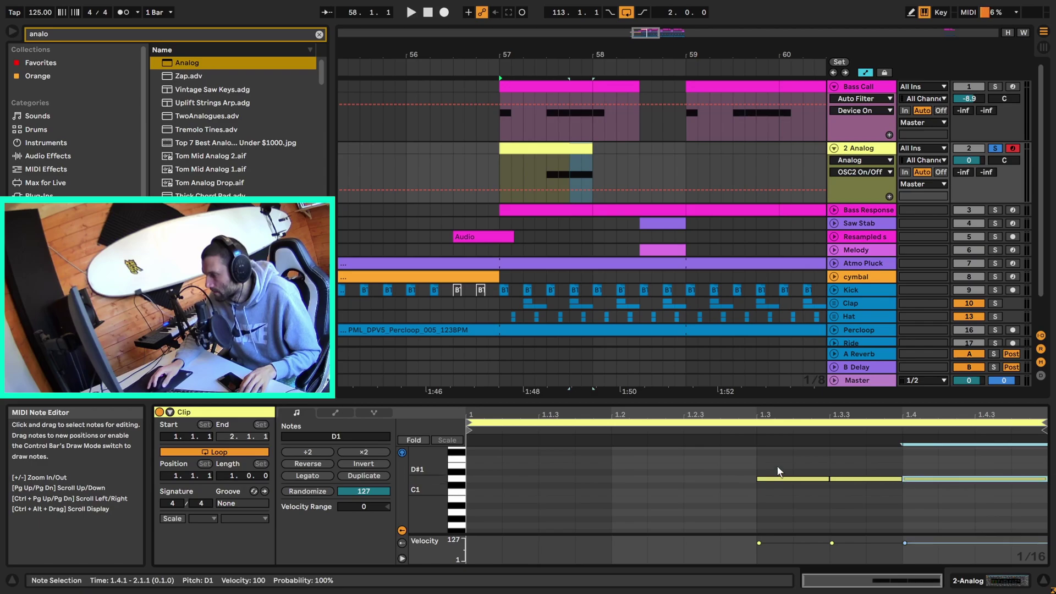
Copy the D1 note at 1.3.1 back to 1.1.1 and audition the pattern.
drag(775, 454, 914, 493)
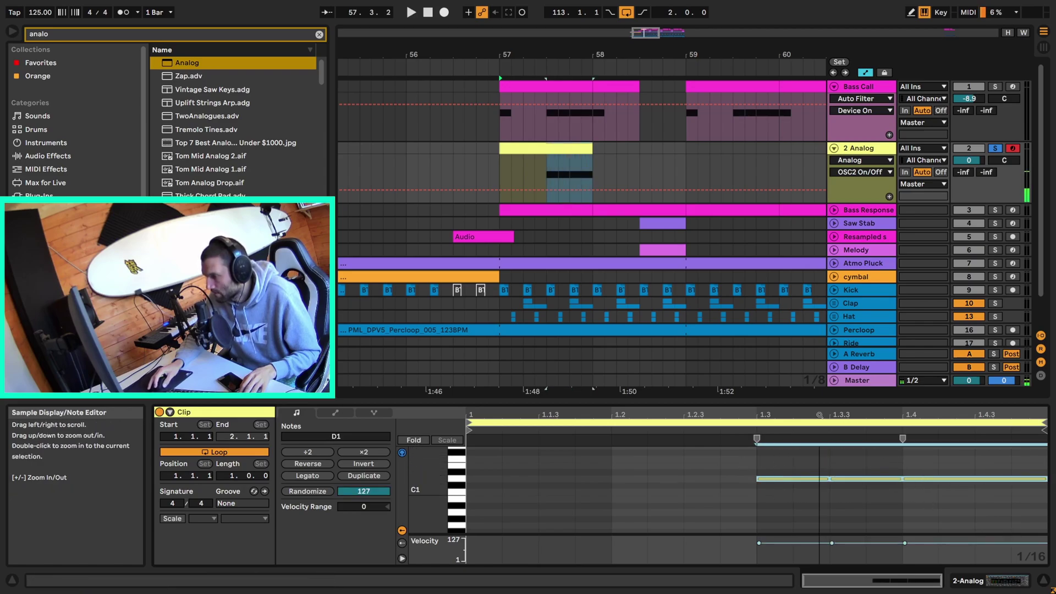
click(816, 458)
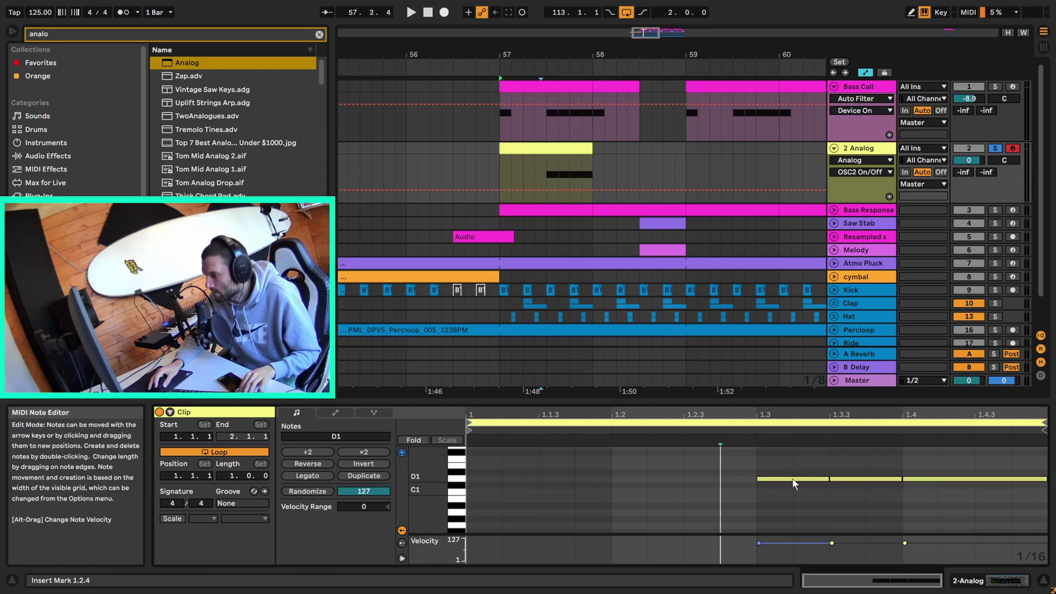
drag(792, 477, 507, 481)
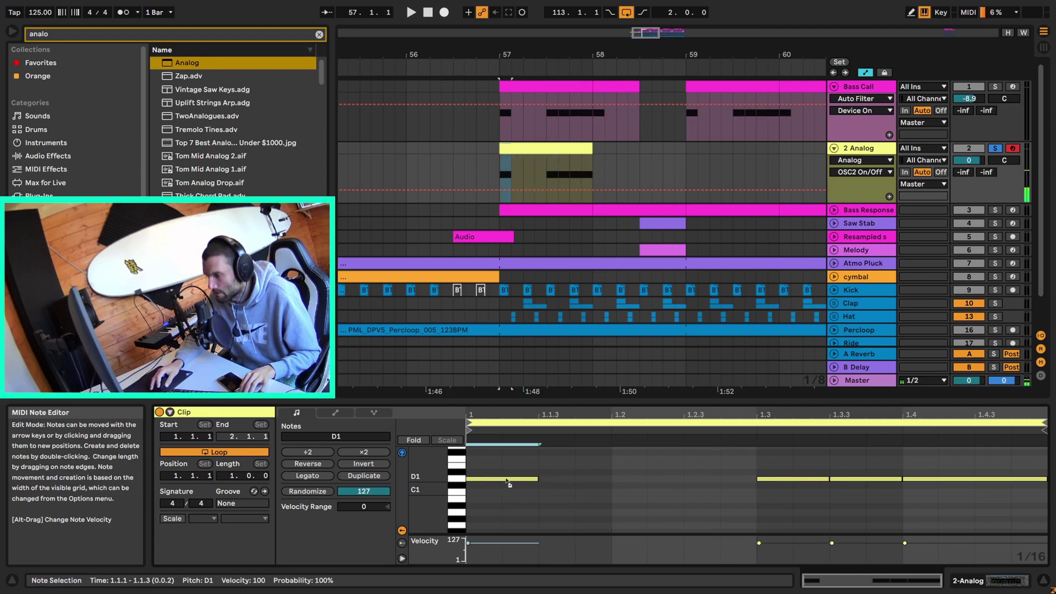
key(space)
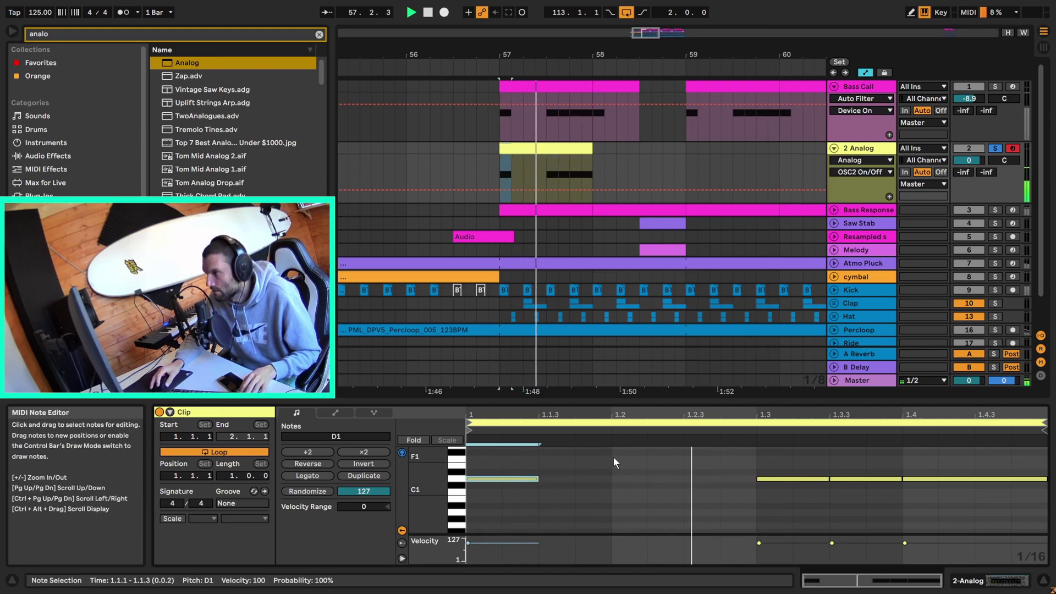
key(space)
Duplicate the Analog clip into bar 58 and shorten the copy so it ends at 58.3.1.
click(542, 150)
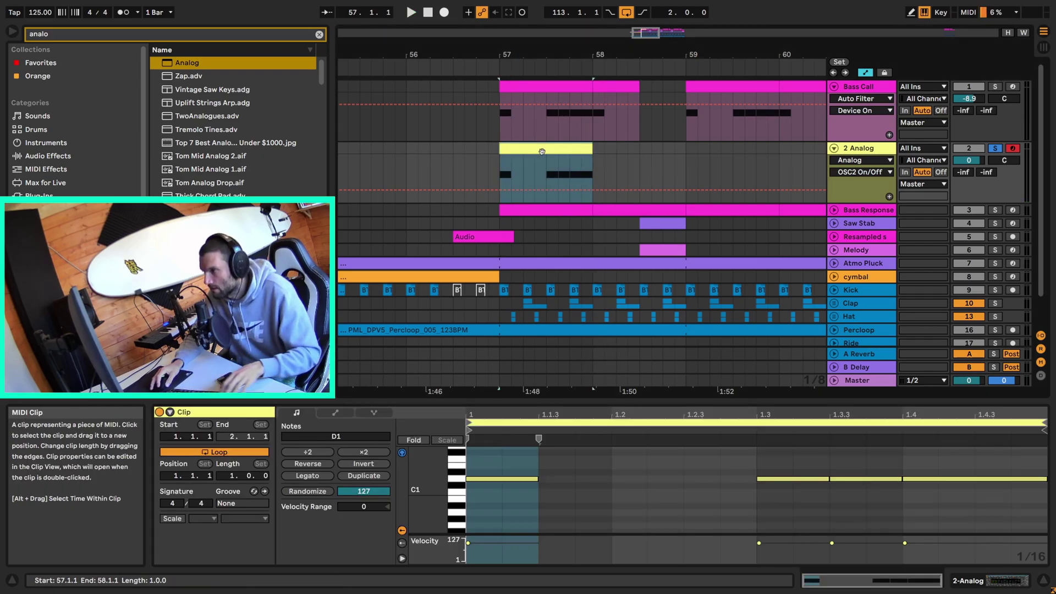
key(ctrl+d)
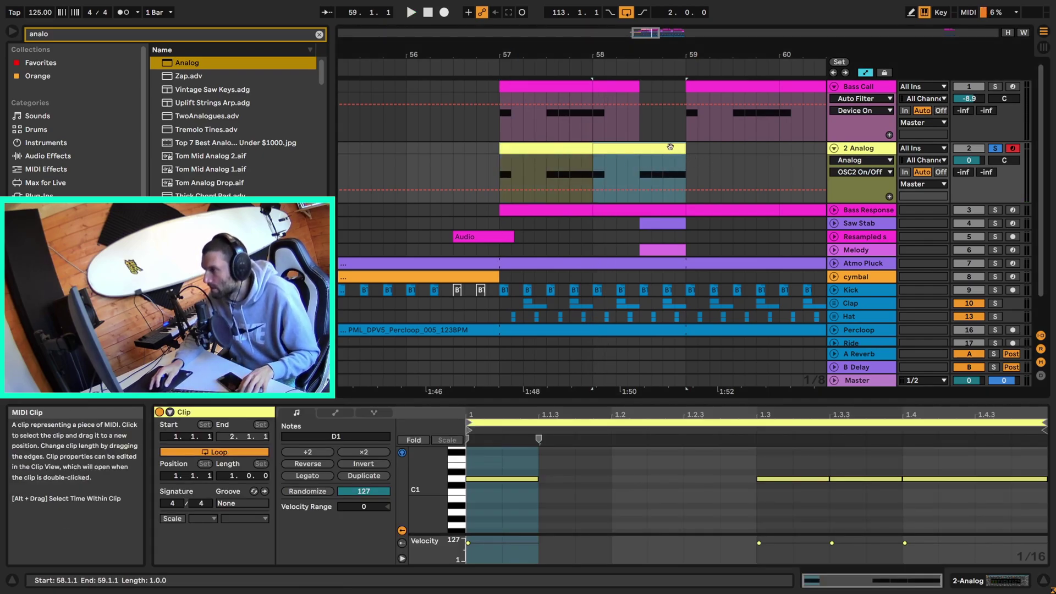
drag(685, 150, 640, 149)
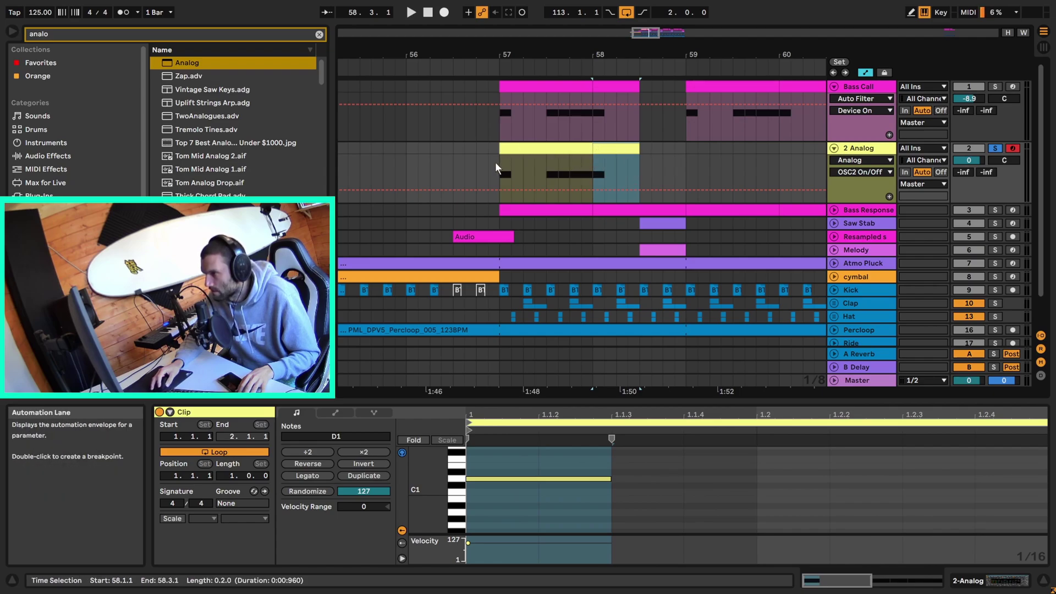
drag(497, 164, 602, 170)
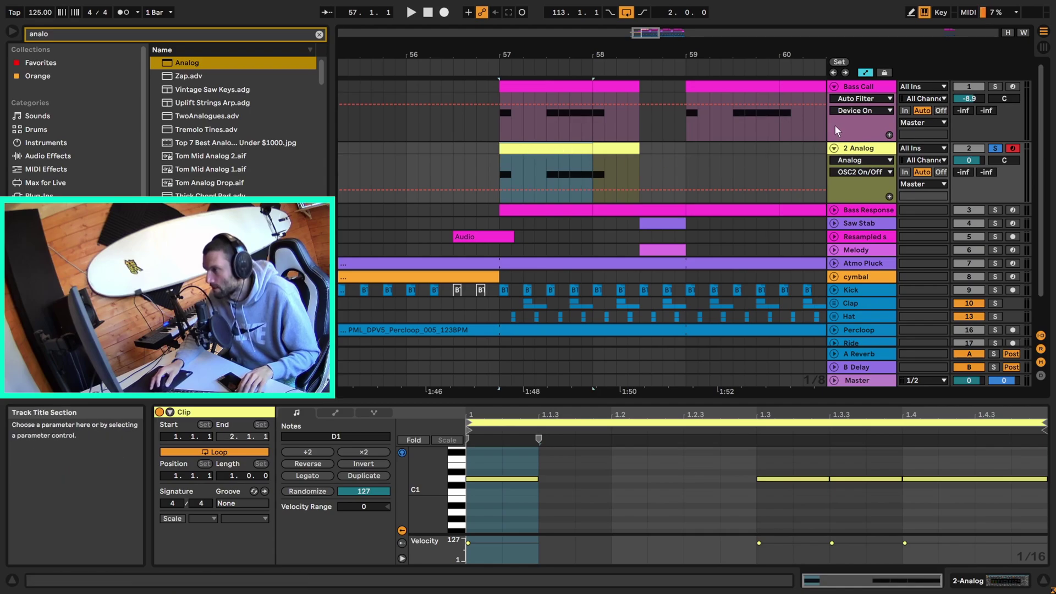
Duplicate the two-bar Analog section from bar 57 to 59 three times to match the Bass Call arrangement.
click(687, 148)
drag(688, 147, 492, 150)
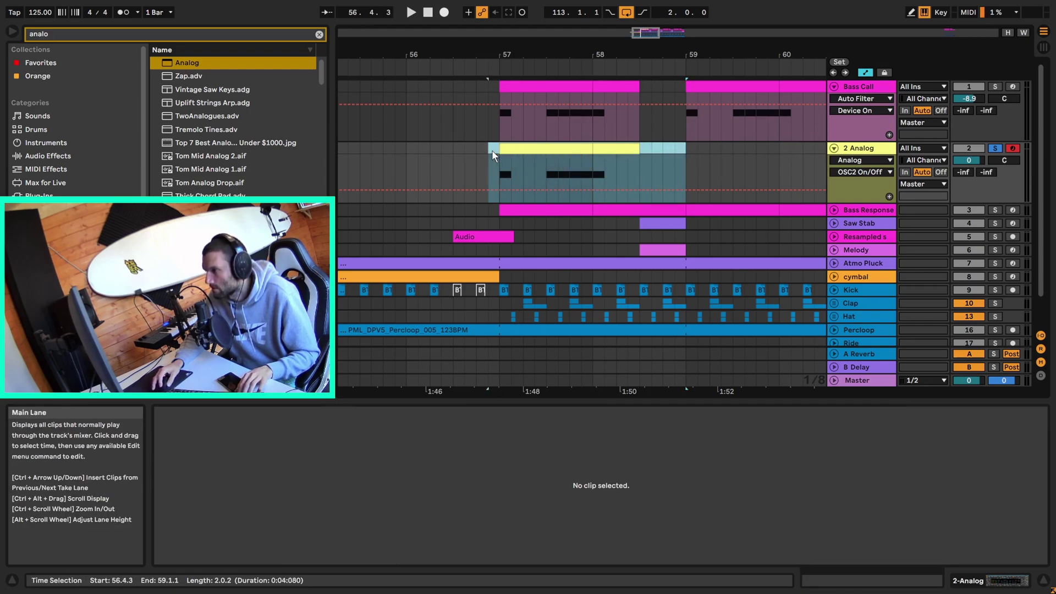
click(492, 151)
click(500, 148)
shift+click(684, 151)
key(ctrl+d)
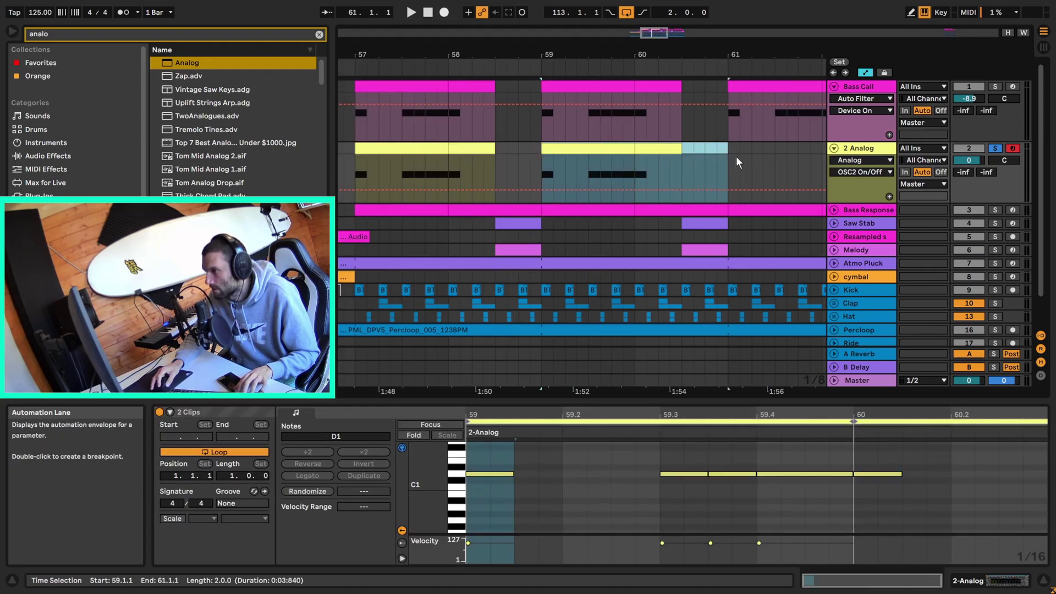
key(ctrl+d)
key(minus)
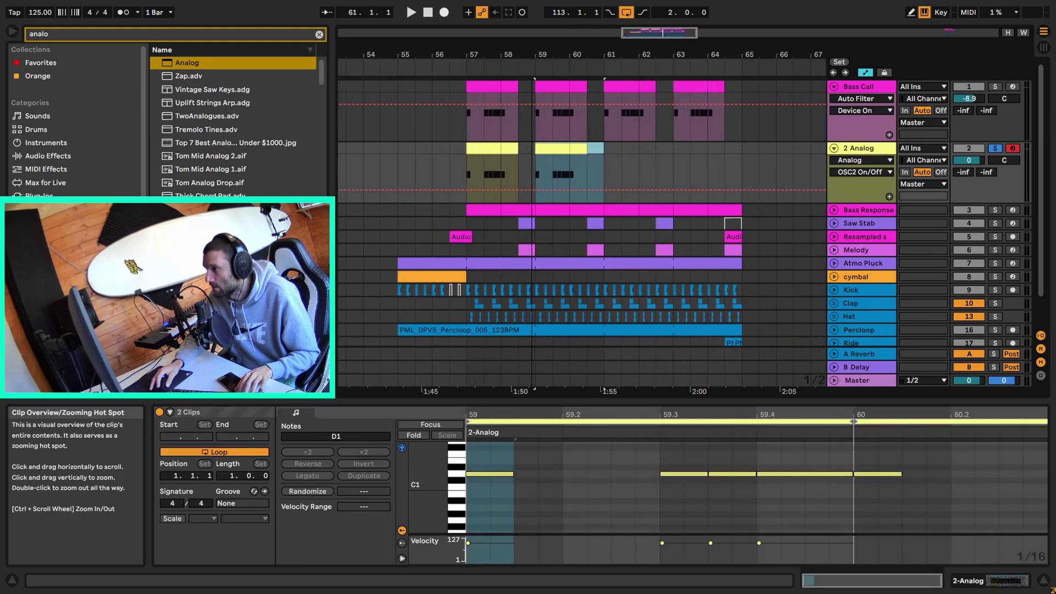
key(ctrl+d)
Lower the velocity of the D1 note at 1.3.1 in the first Analog clip to 47 and play it back.
click(477, 149)
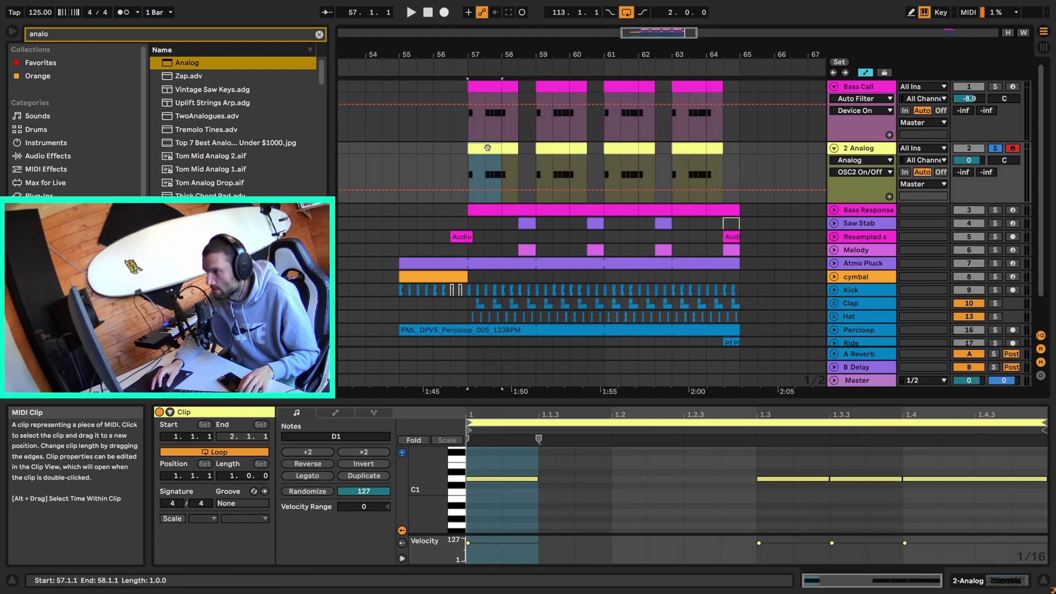
click(783, 478)
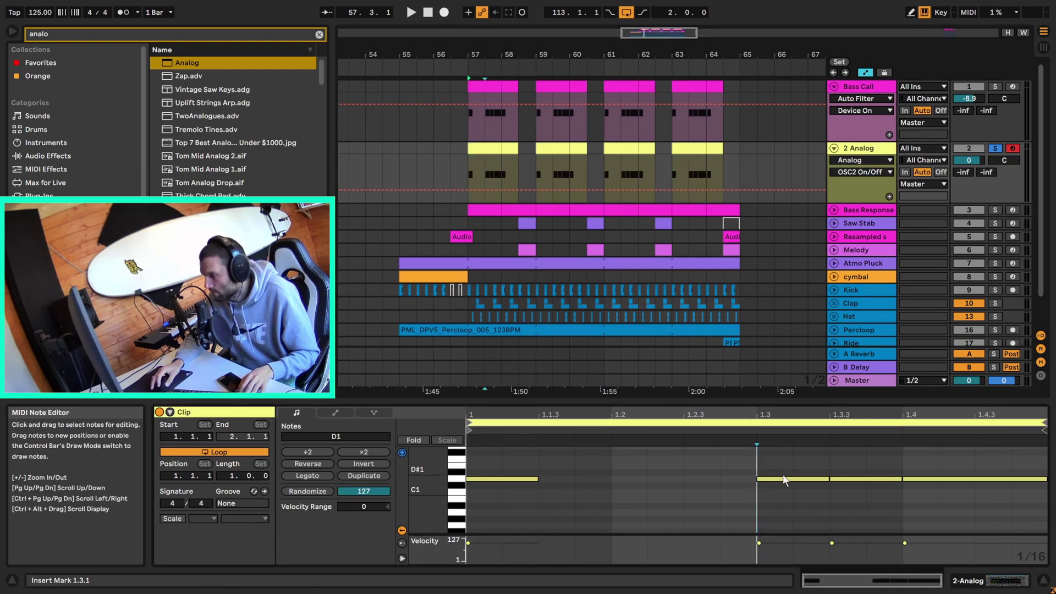
key(alt)
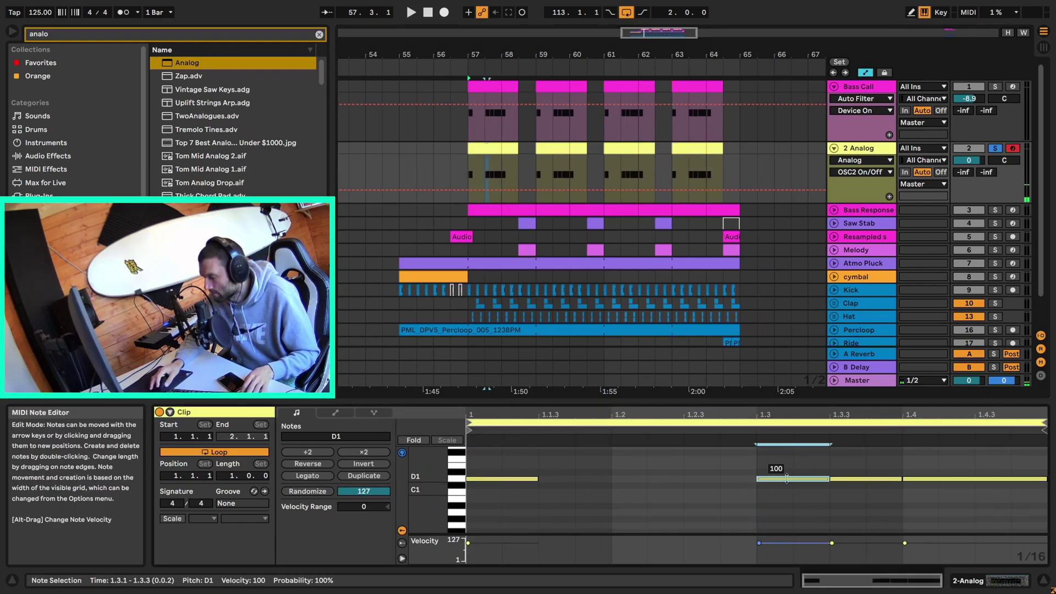
drag(786, 478, 787, 484)
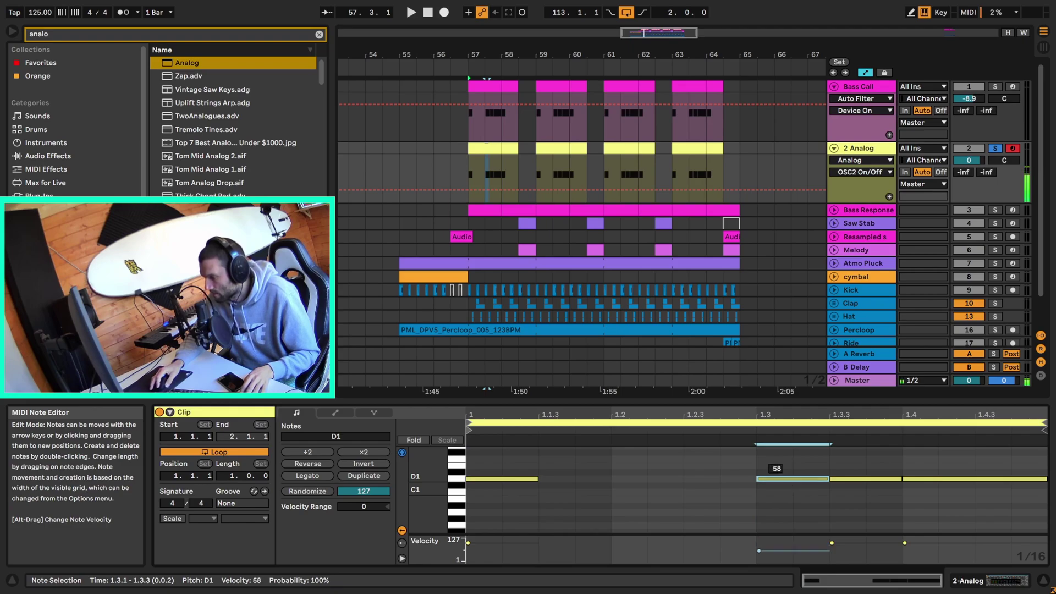
key(space)
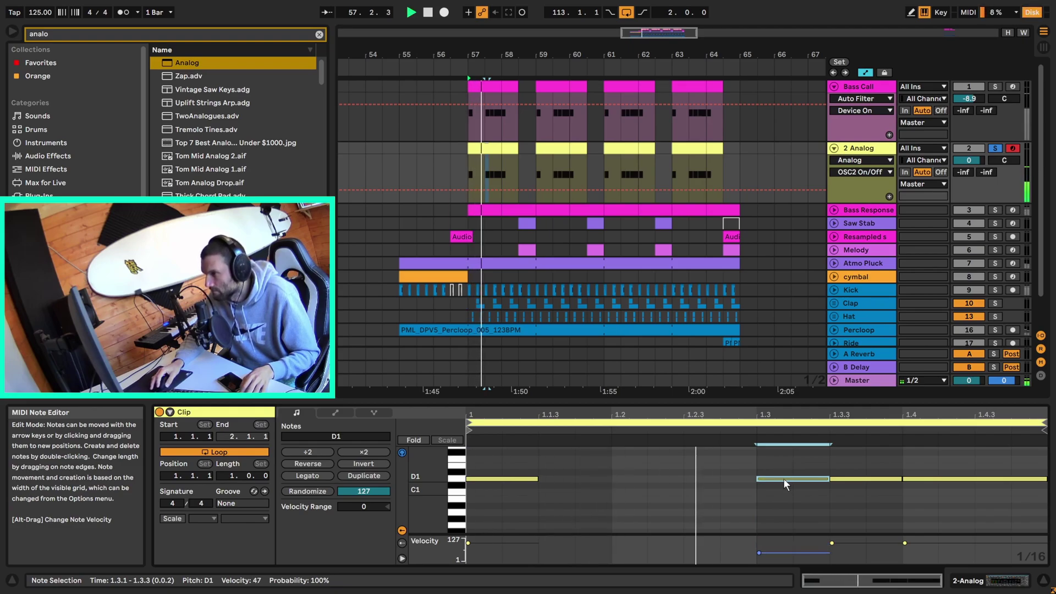
key(space)
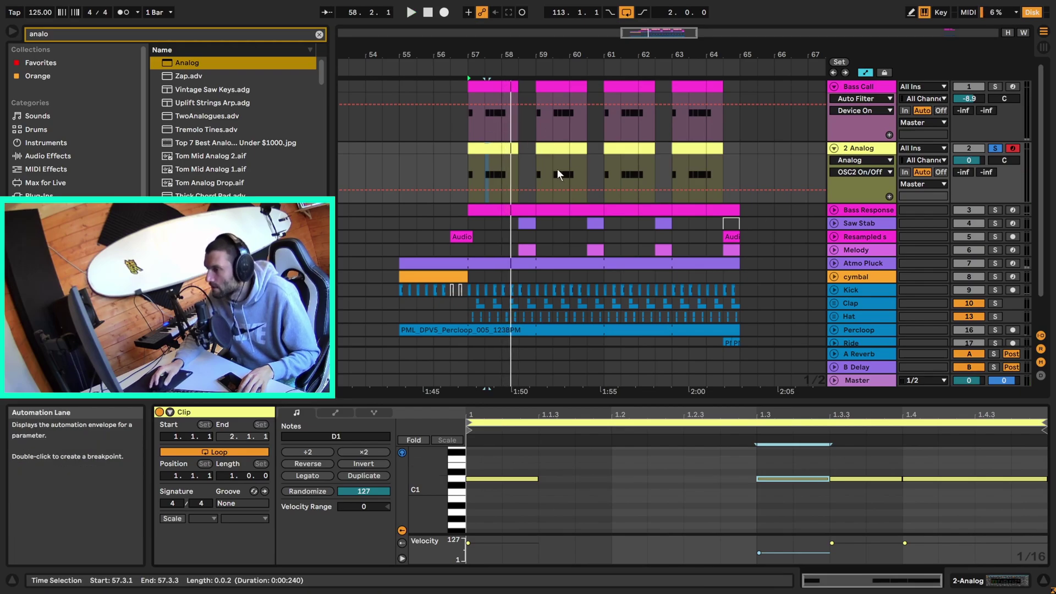
Replace the Analog clips at bars 59, 61 and 63 with copies of the edited clips from 57.1.1 to 58.3.1.
click(477, 147)
click(561, 148)
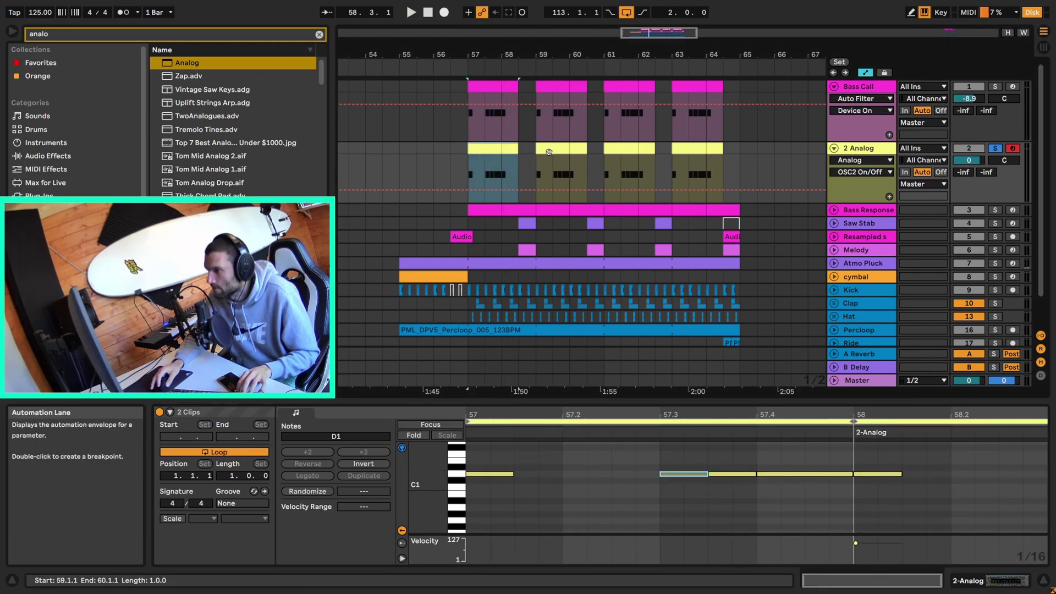
click(624, 150)
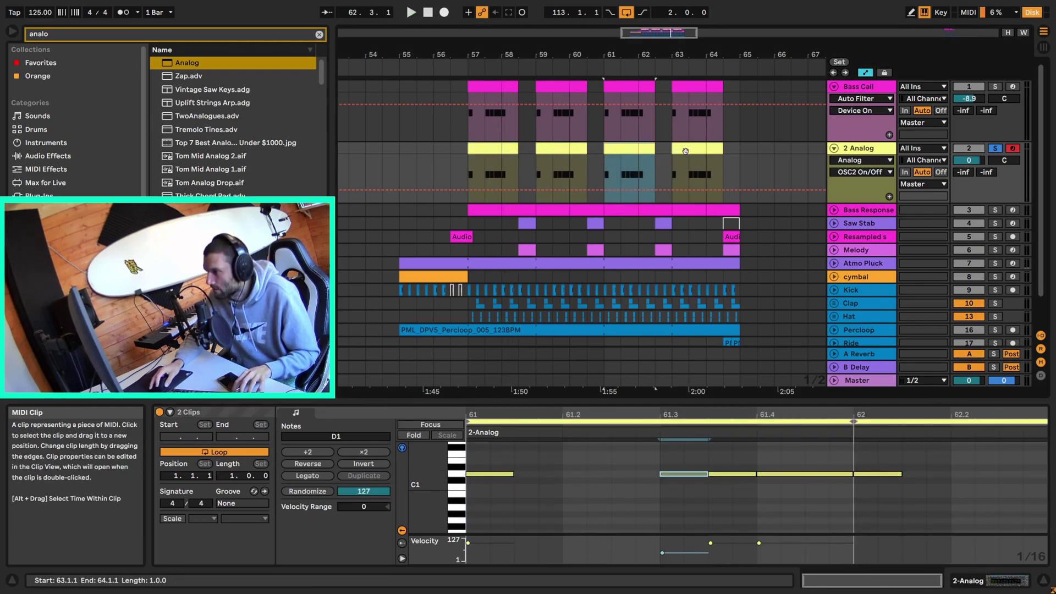
click(685, 151)
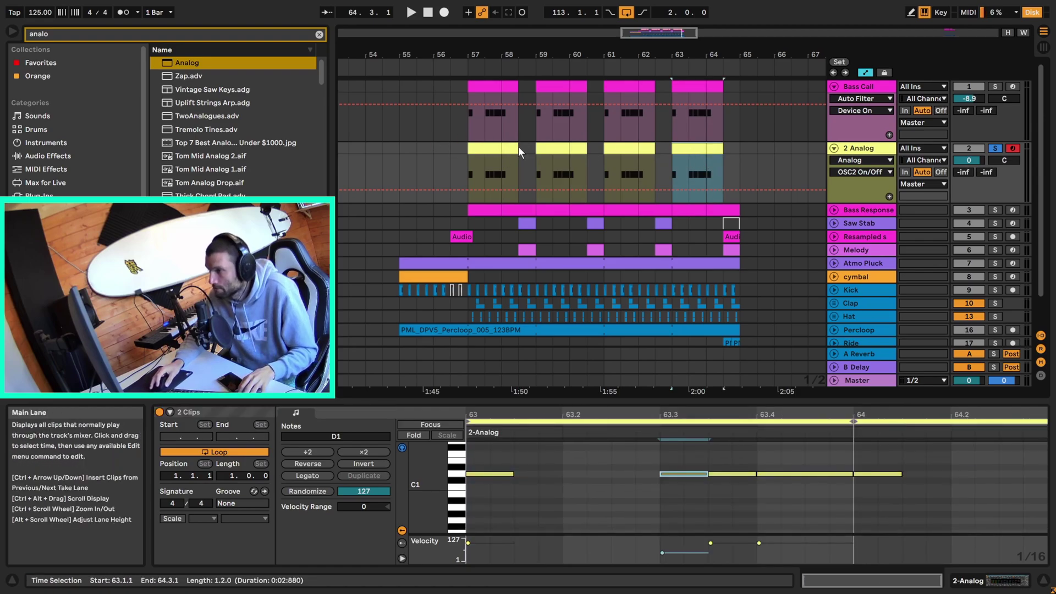
Show the new Analog's amplifier envelope and compare it with the settings of the Bass Call track's Analog.
key(shift+Tab)
click(482, 467)
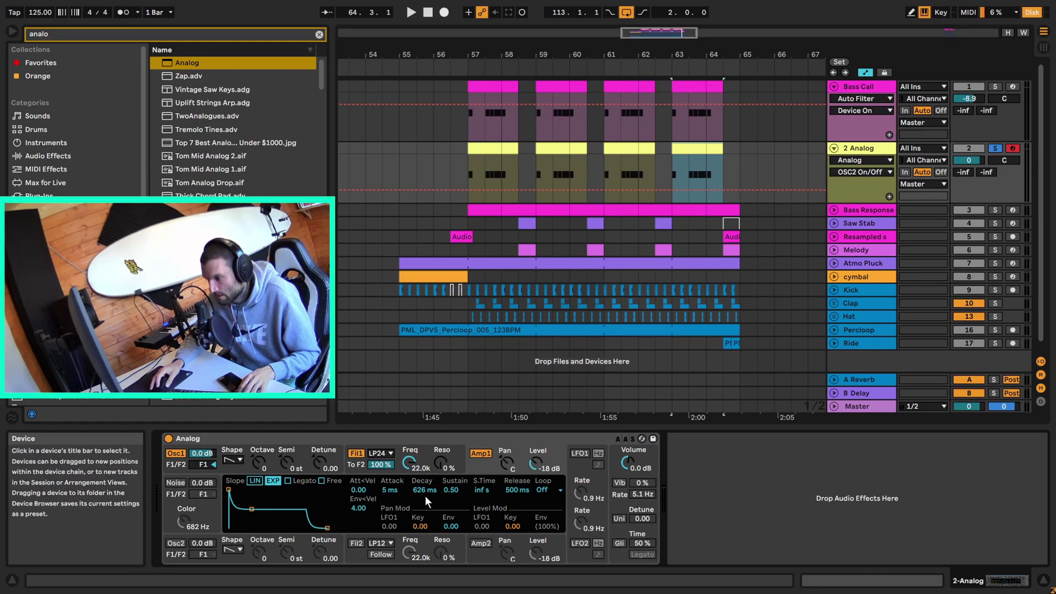
click(858, 86)
key(Down)
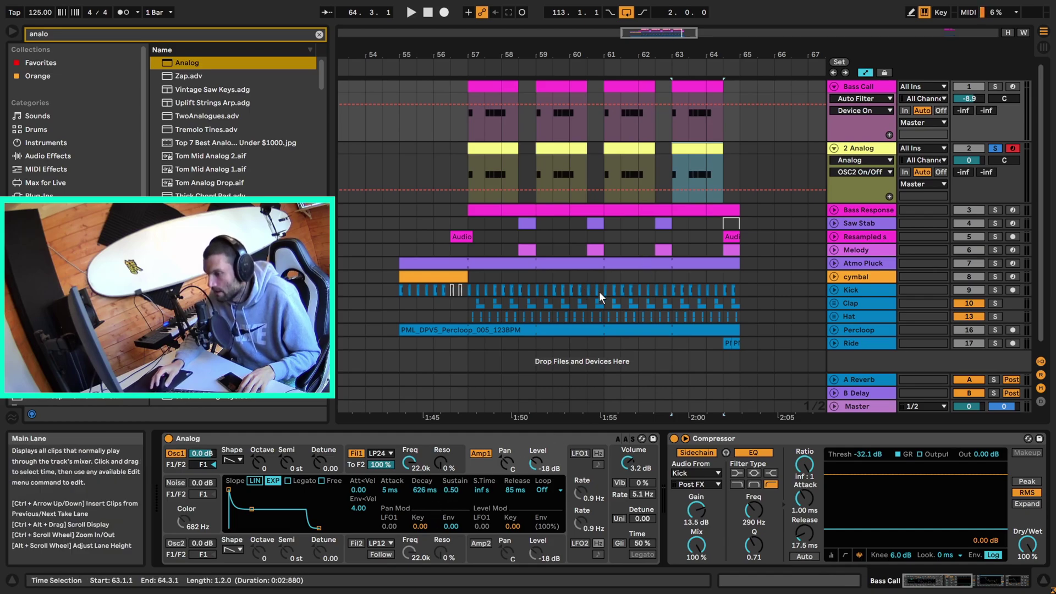
Set the new Analog's Amp1 envelope release to 85 ms while the track plays.
click(863, 149)
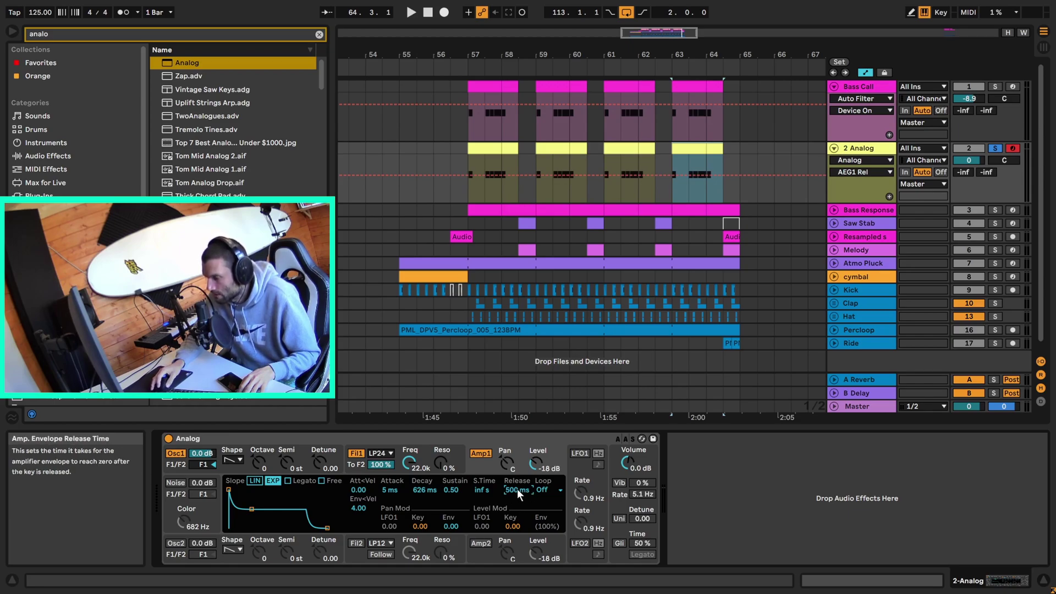
key(space)
scroll(516, 488, down, 3)
drag(517, 488, 517, 503)
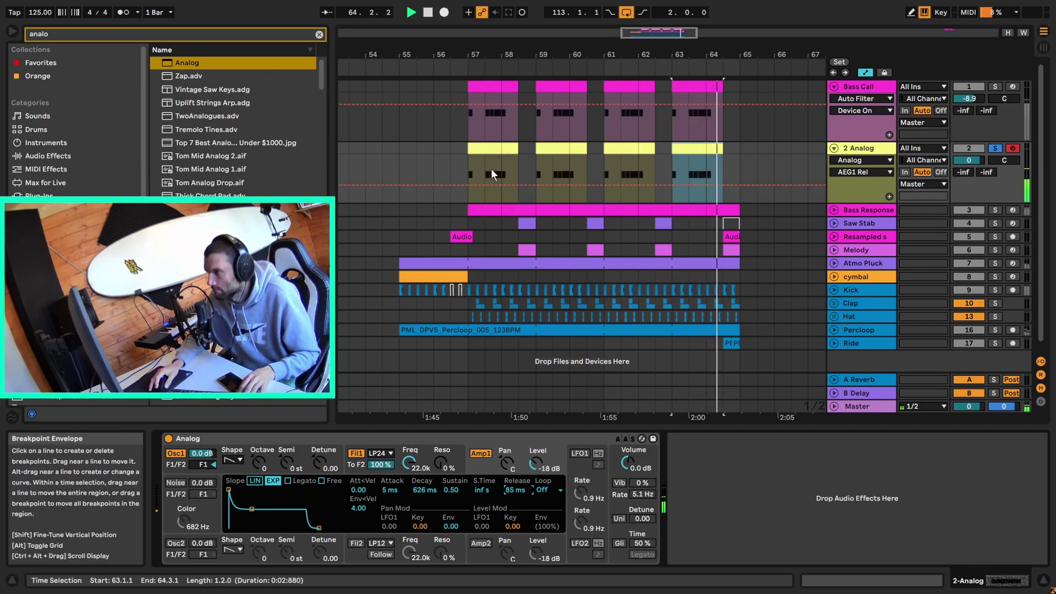
Lower the new Analog track's volume to -5.0 dB and audition the level.
click(969, 160)
key(space)
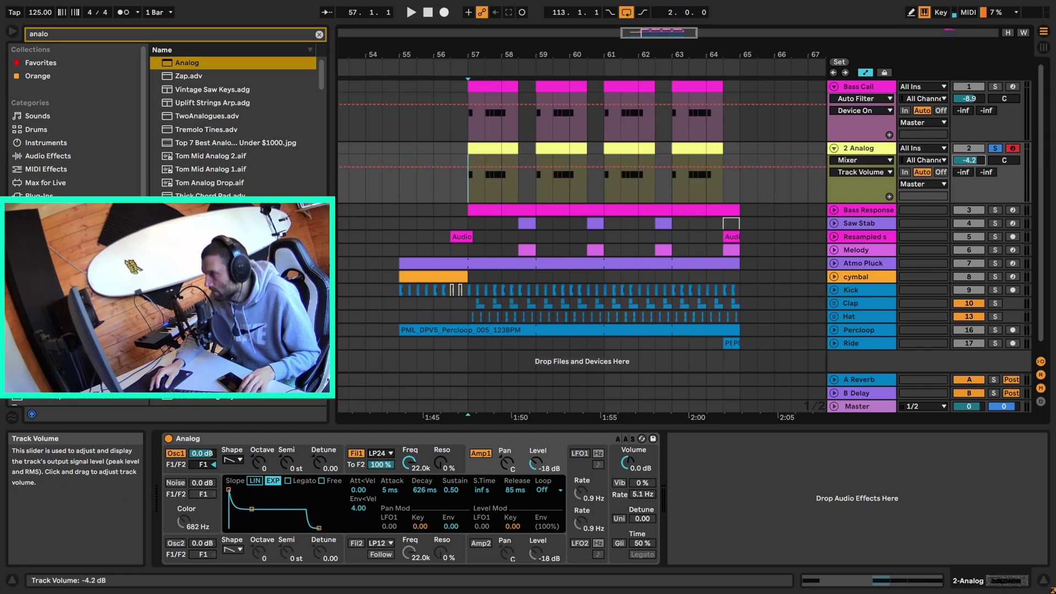
drag(969, 160, 970, 147)
key(space)
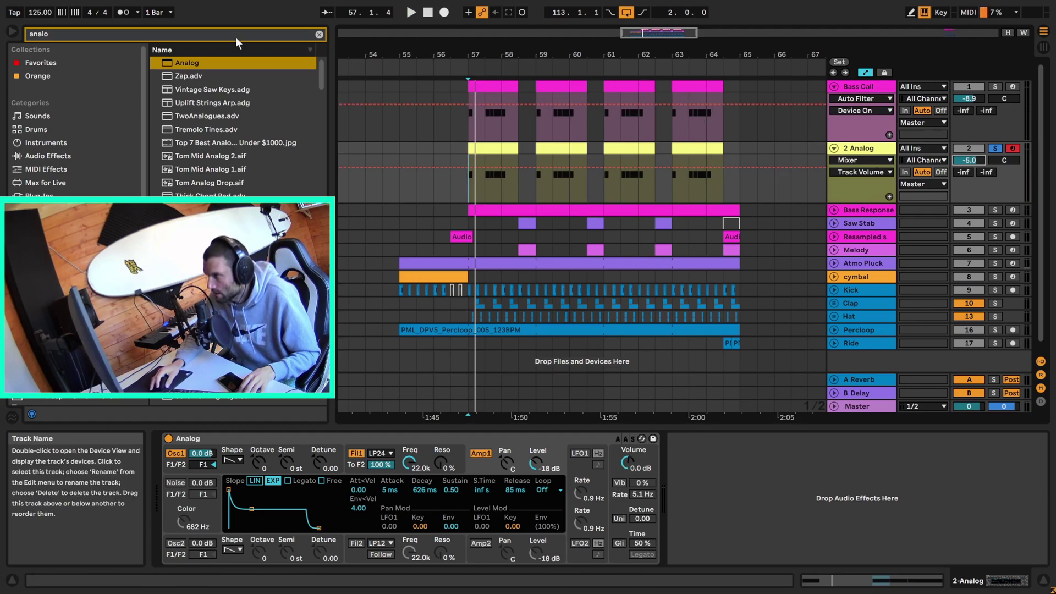
Search the browser for "compre" and add a Compressor after Analog on the new track.
click(318, 35)
text(compre)
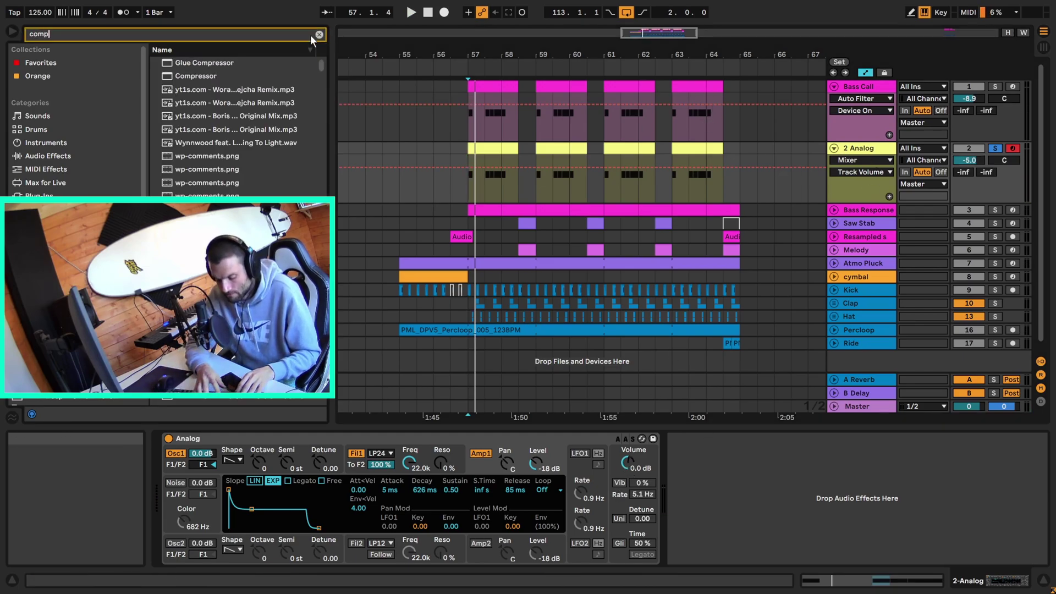
key(Down)
key(Down)
key(Return)
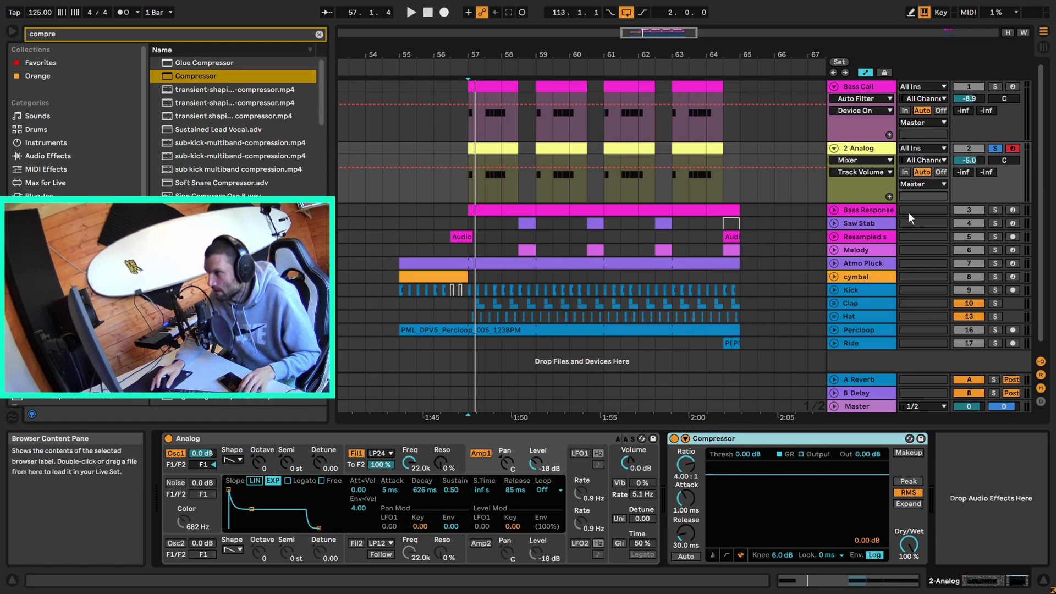
Add EQ Eight after the Compressor, set band 1 to 88 Hz with an 8.31 dB gain, and play the track.
click(318, 34)
text(eq)
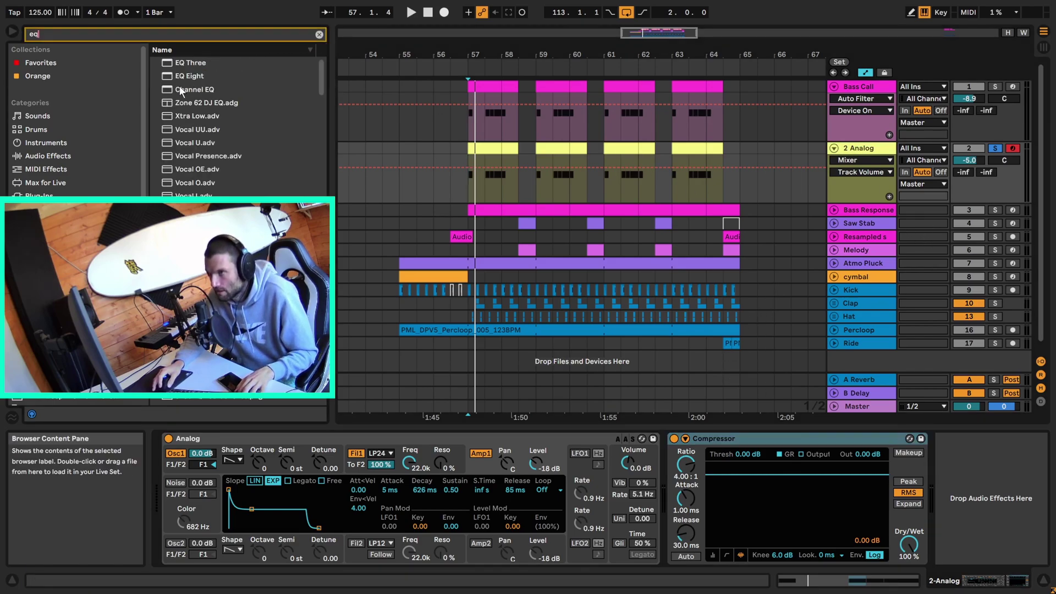
double_click(187, 76)
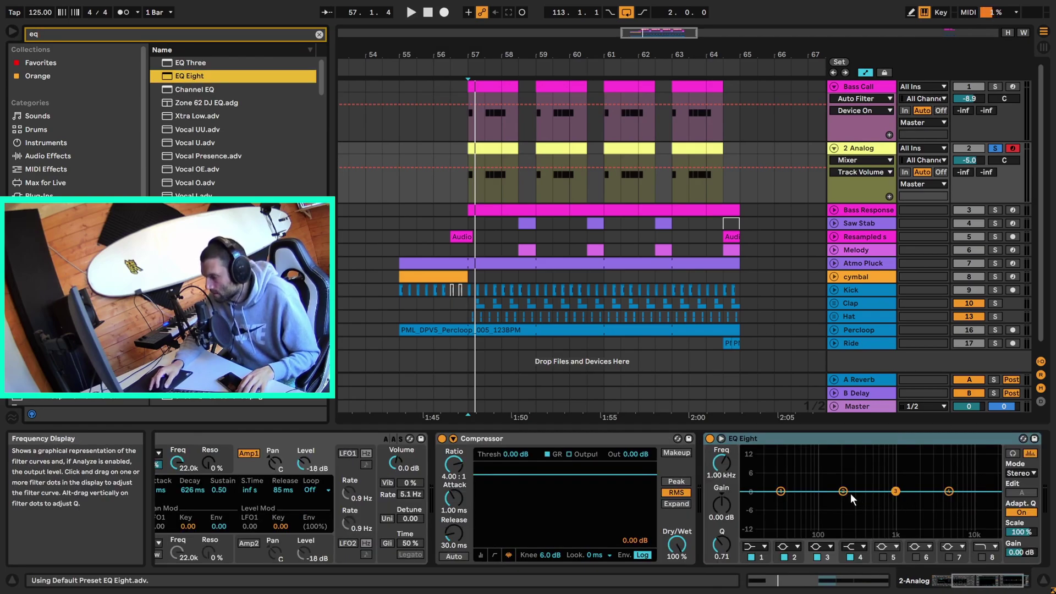
drag(781, 492, 816, 471)
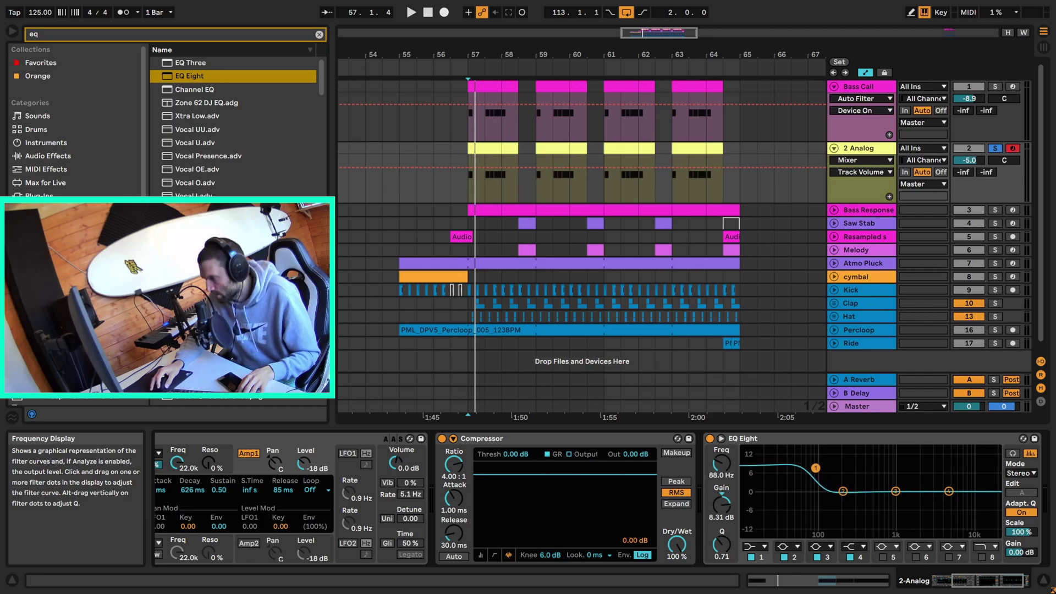
key(space)
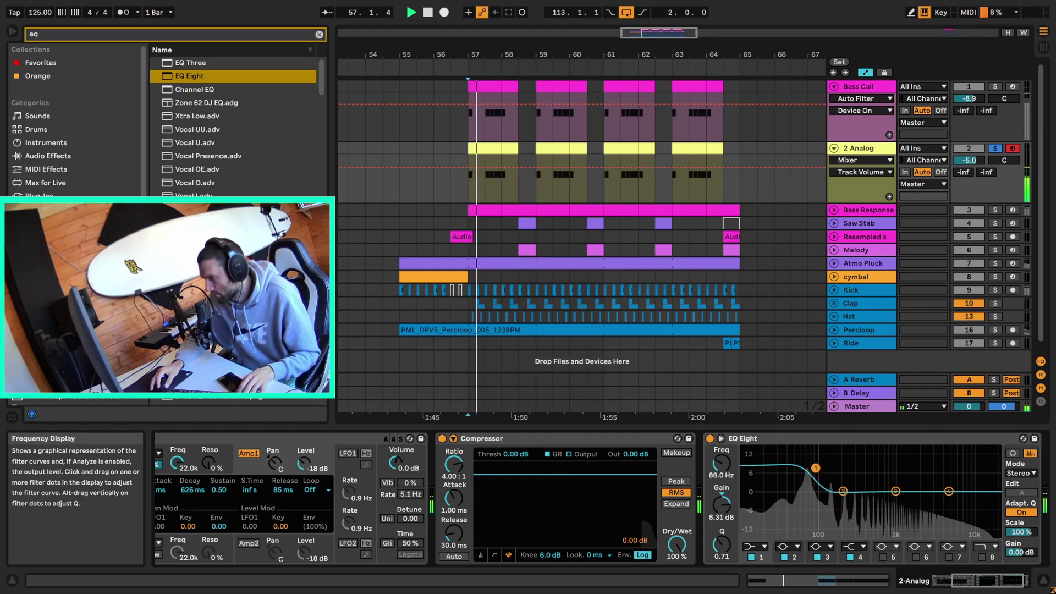
Move EQ Eight band 1 to 95.8 Hz at 8.80 dB and pull band 2 to 400 Hz at -4.34 dB, auditioning the sound.
drag(815, 468, 819, 467)
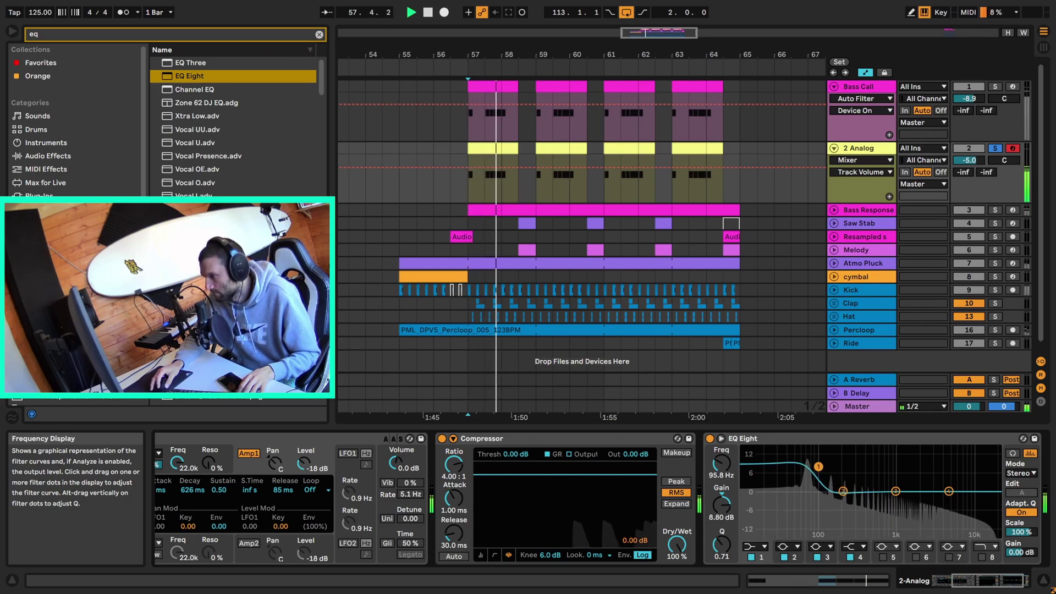
key(space)
click(896, 491)
drag(842, 491, 865, 504)
key(space)
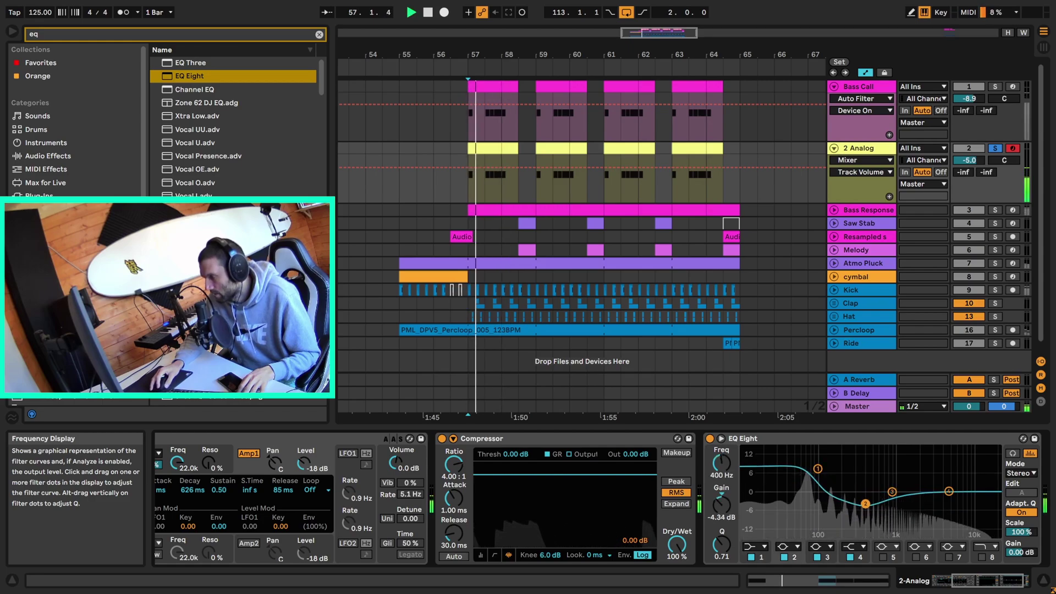
Enable EQ Eight band 8 as a high cut at 2.35 kHz with Q 0.51 and compare it with Bass Call's EQ.
click(982, 557)
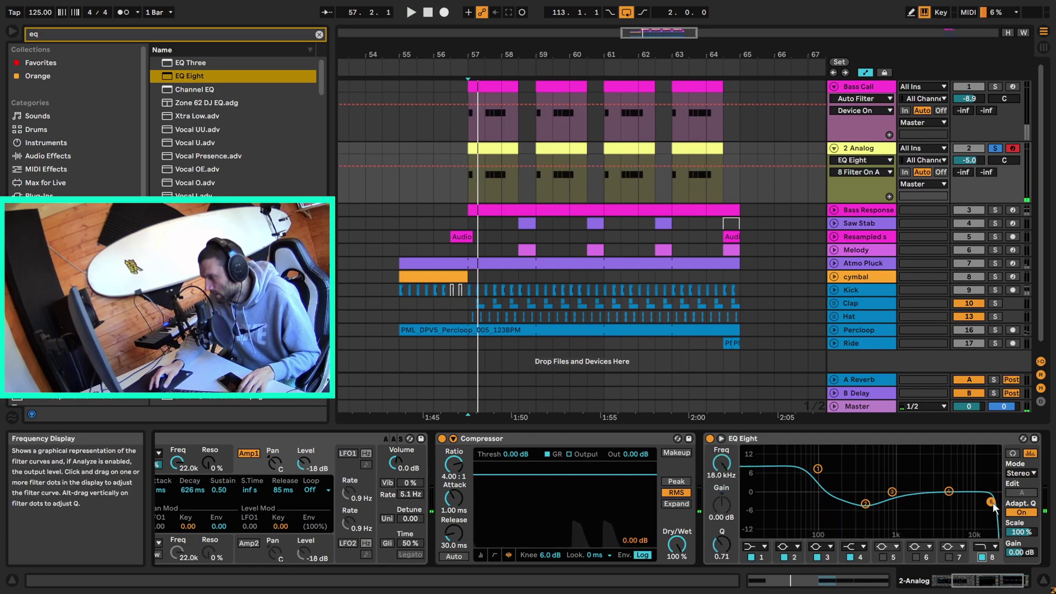
key(space)
drag(931, 509, 927, 508)
key(space)
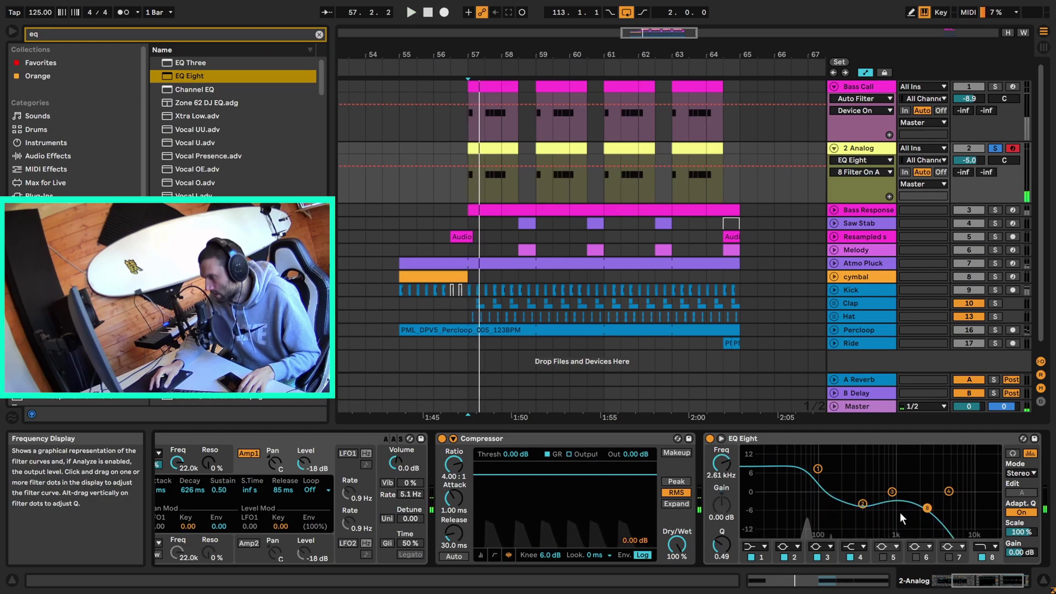
key(space)
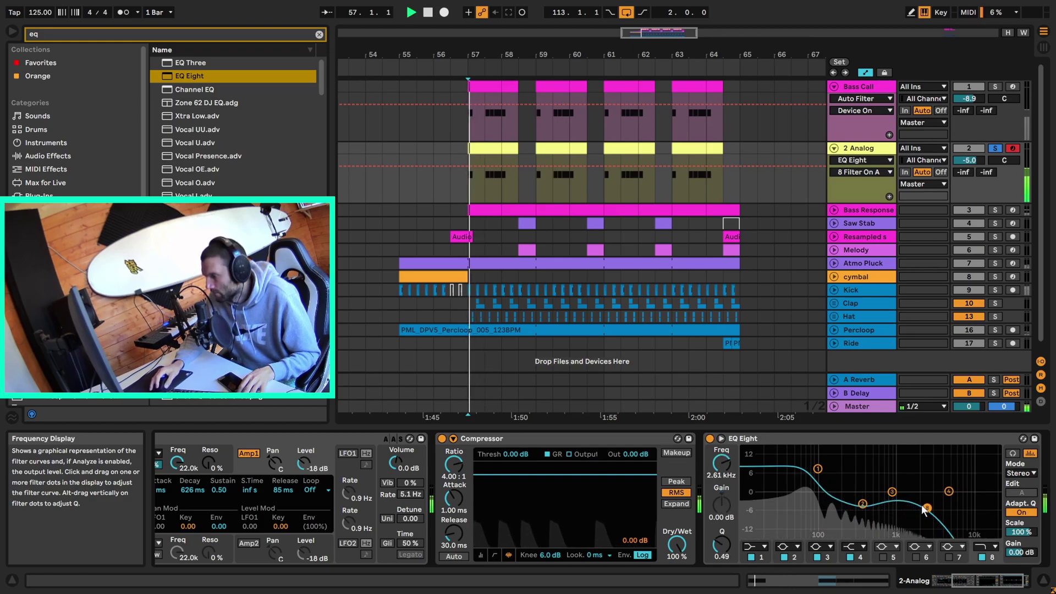
drag(928, 508, 924, 507)
key(space)
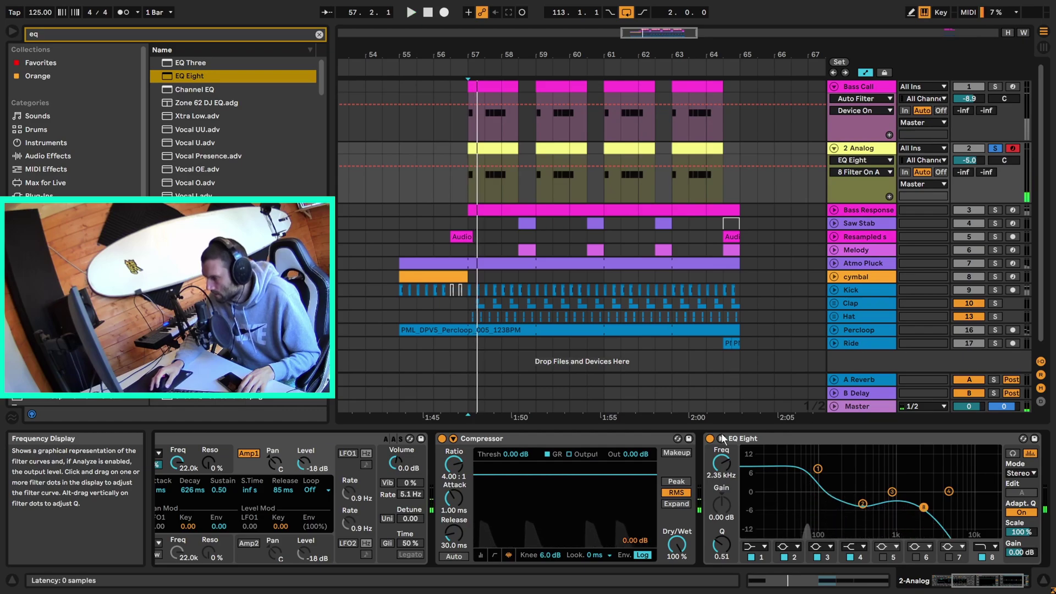
click(869, 87)
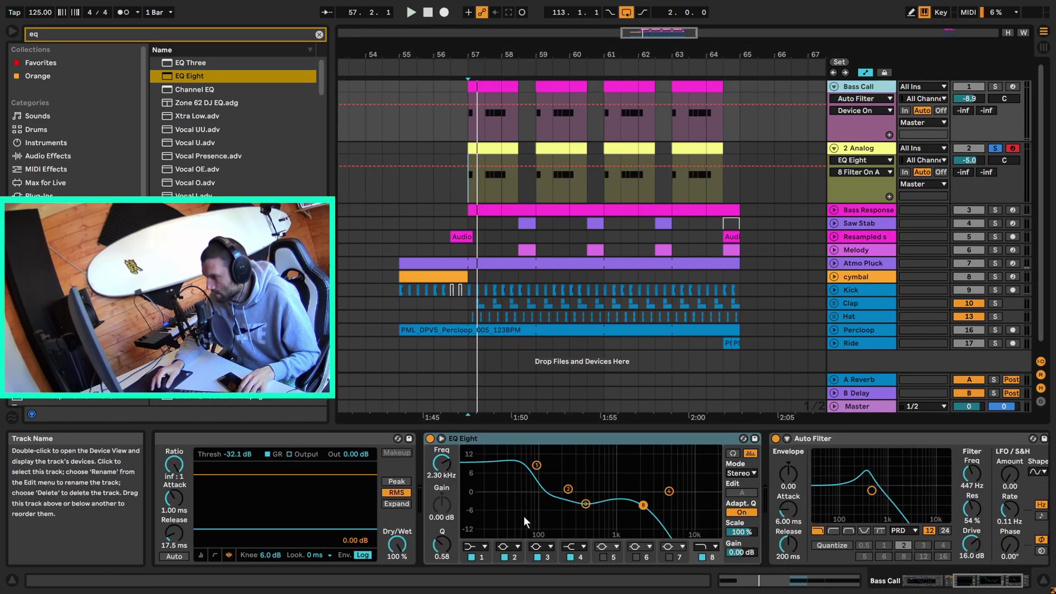
click(914, 161)
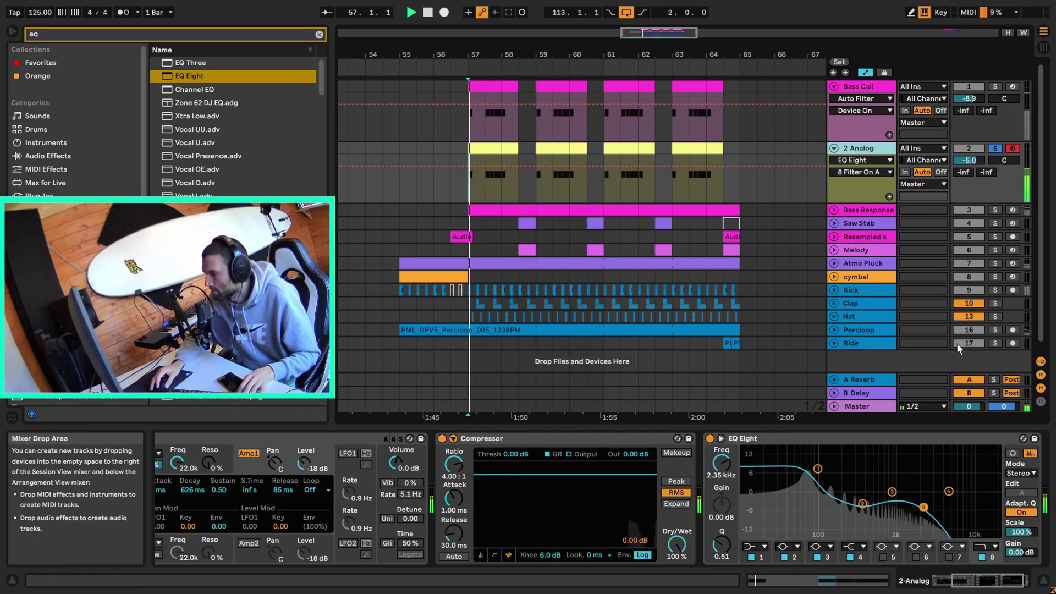
Search the browser for "auto" and add an Auto Filter after EQ Eight on the 2 Analog track.
key(ctrl+f)
key(BackSpace)
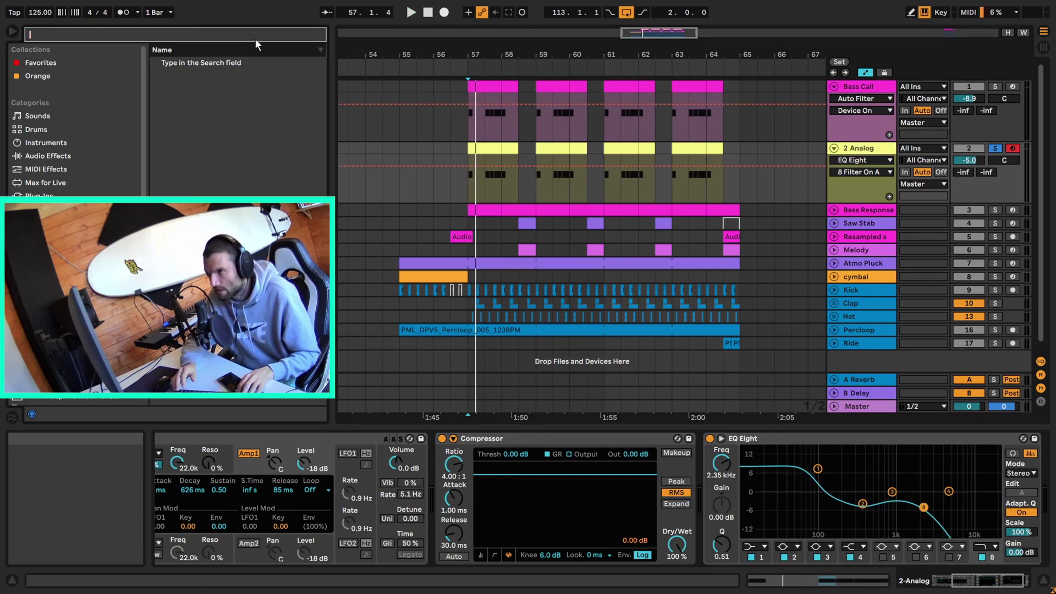
text(au)
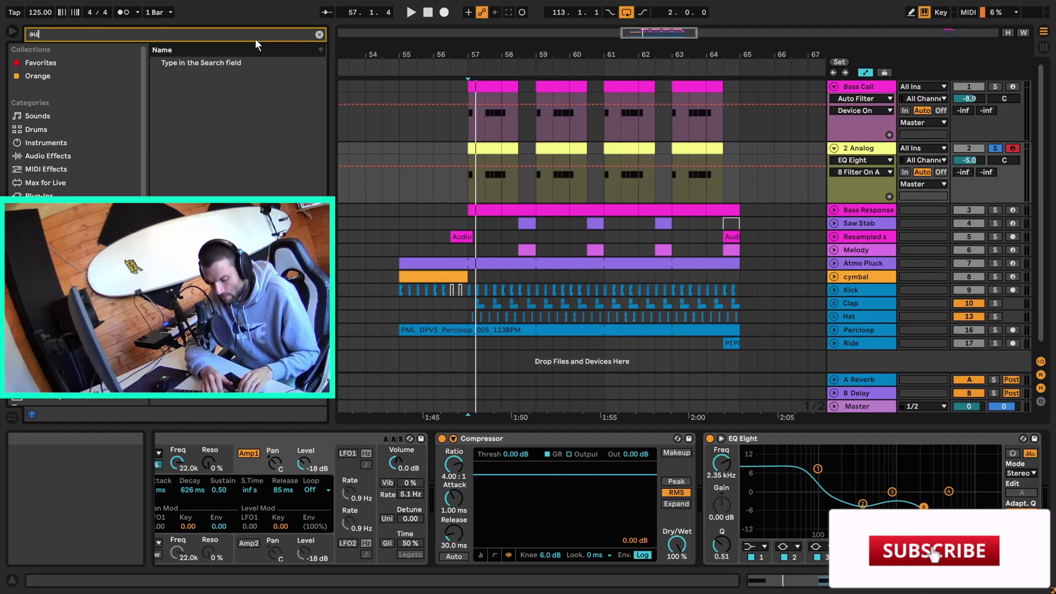
text(to)
key(Down)
key(Down)
key(Return)
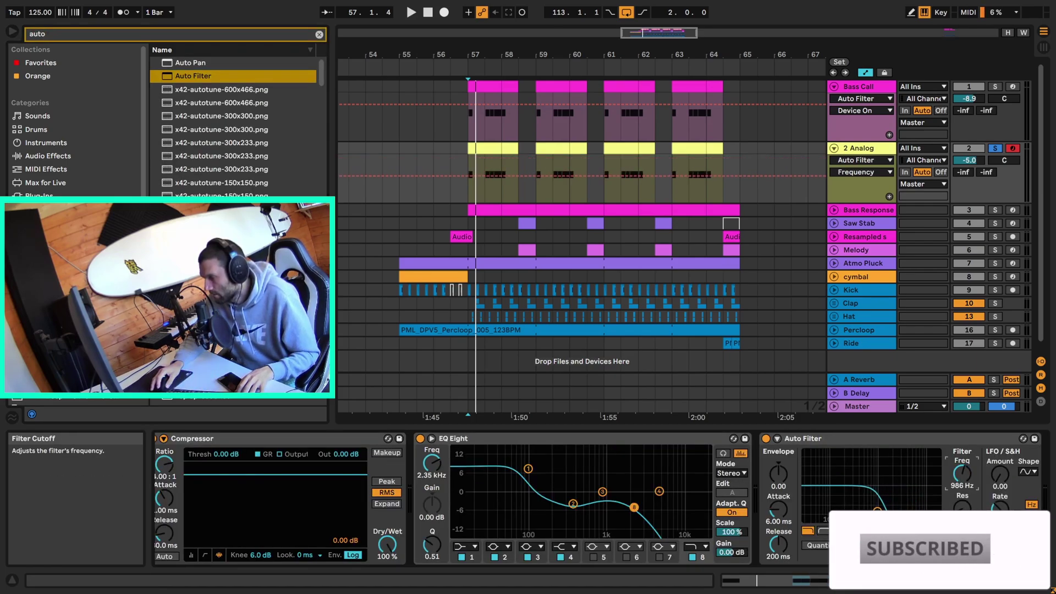
Match the new Auto Filter to Bass Call's with a 447 Hz frequency, 53 % resonance and the PRD circuit.
key(space)
drag(961, 465, 961, 467)
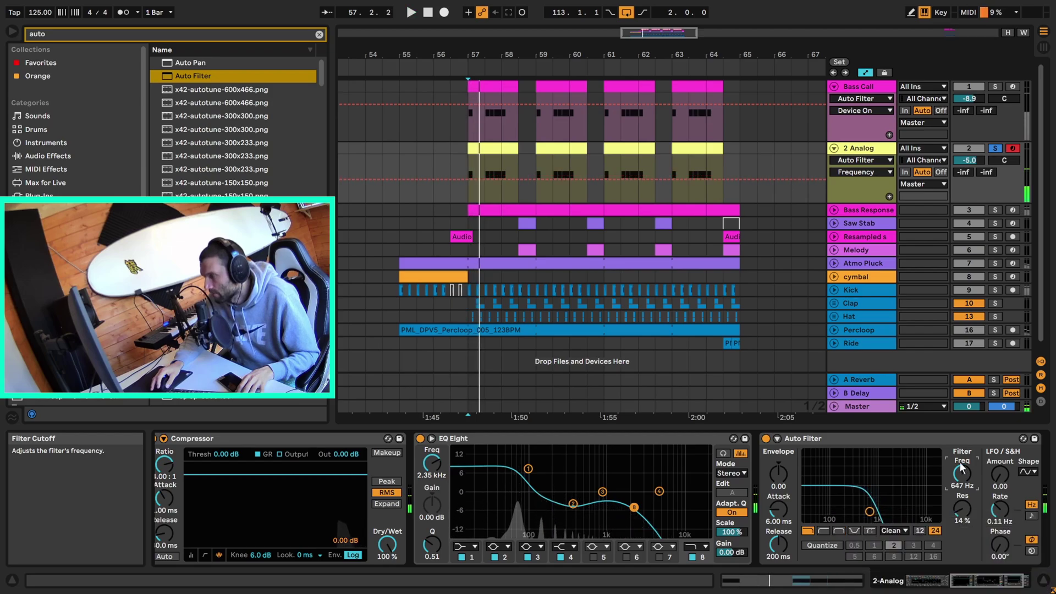
click(864, 85)
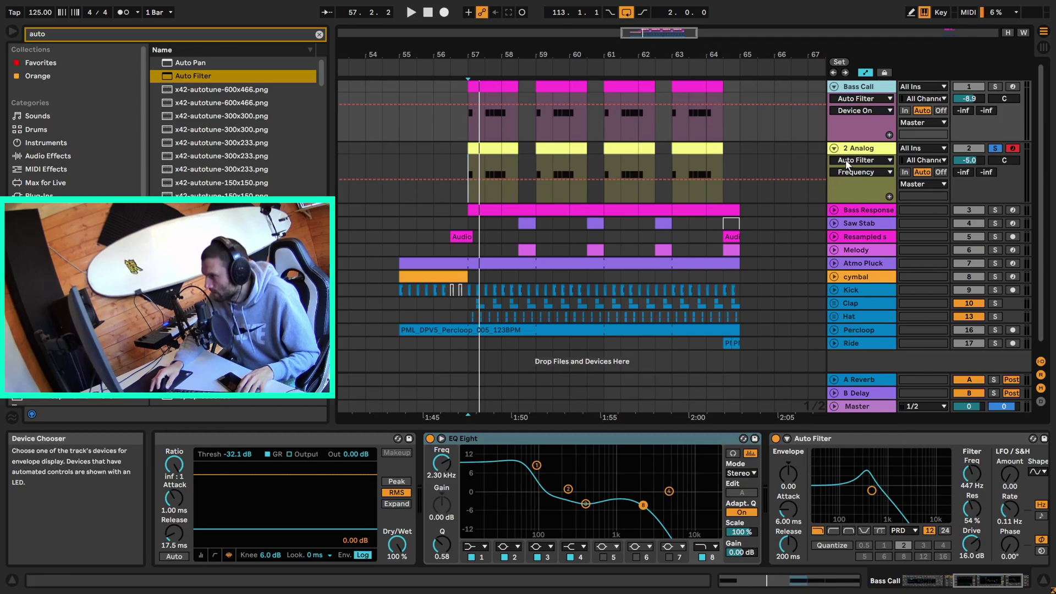
click(859, 151)
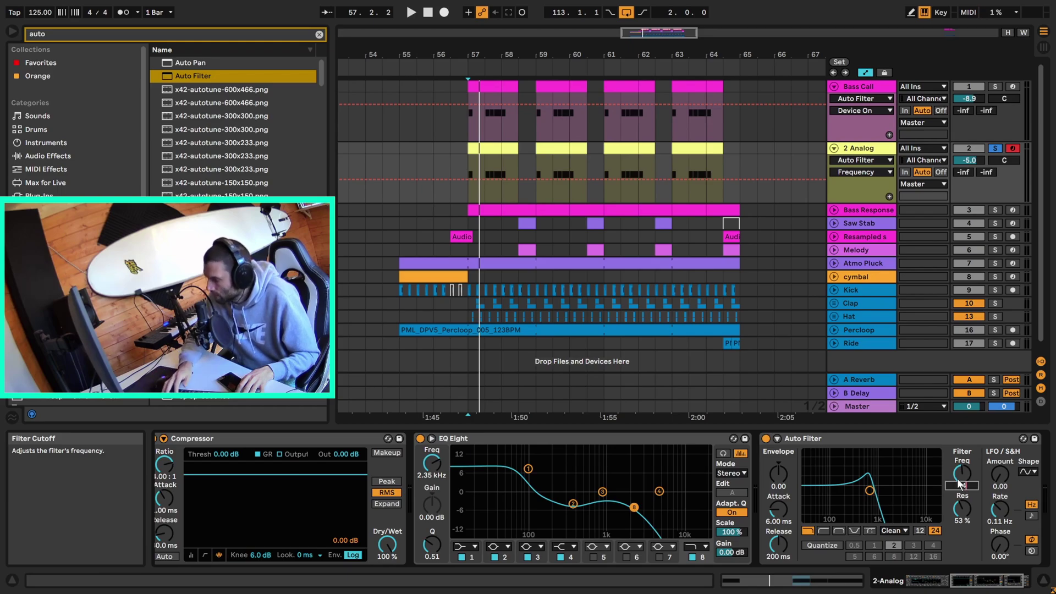
scroll(957, 479, down, 3)
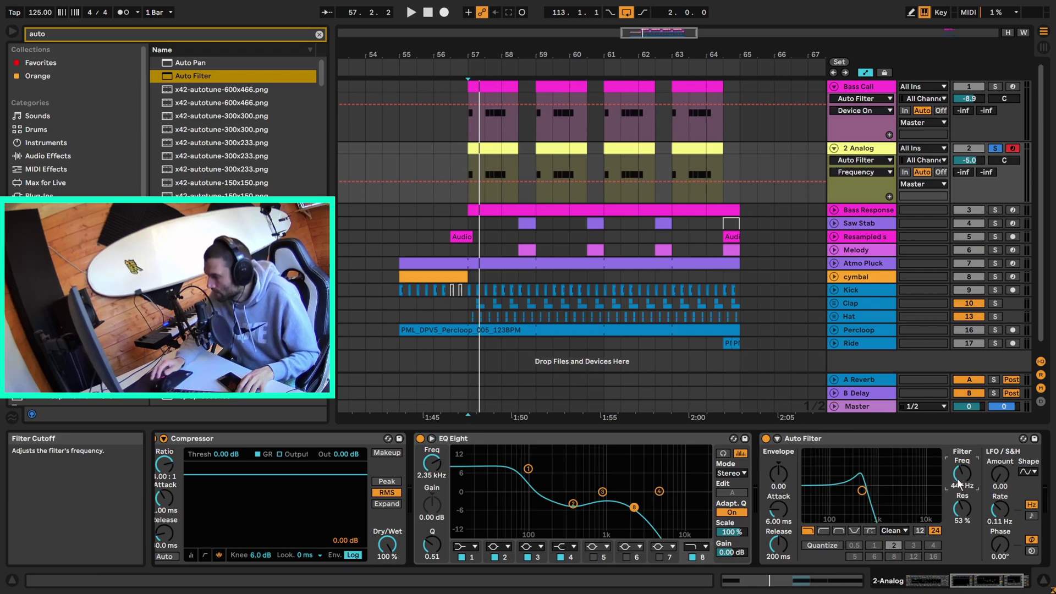
click(900, 530)
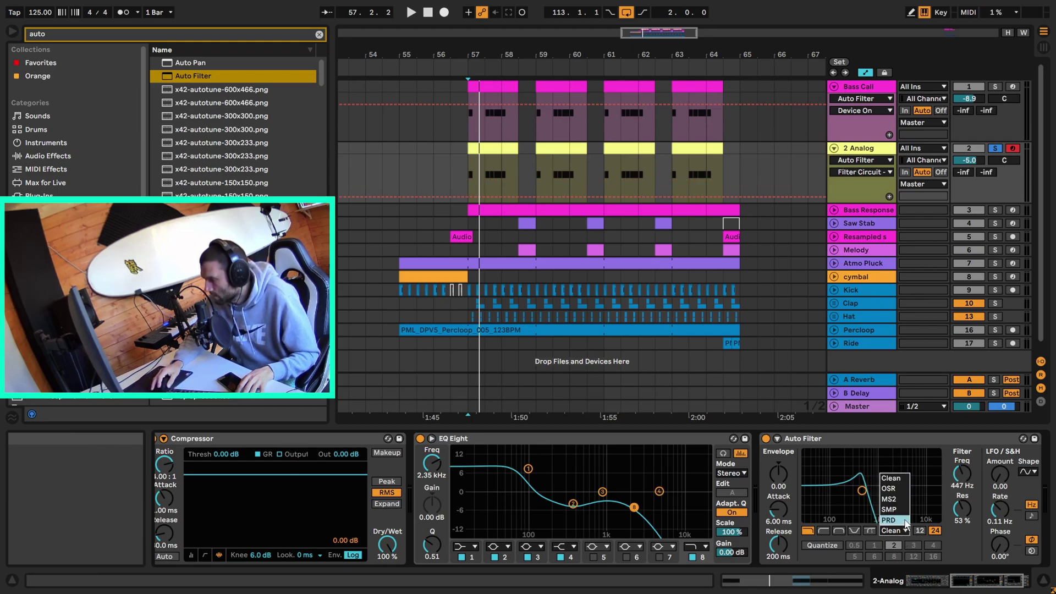
click(903, 524)
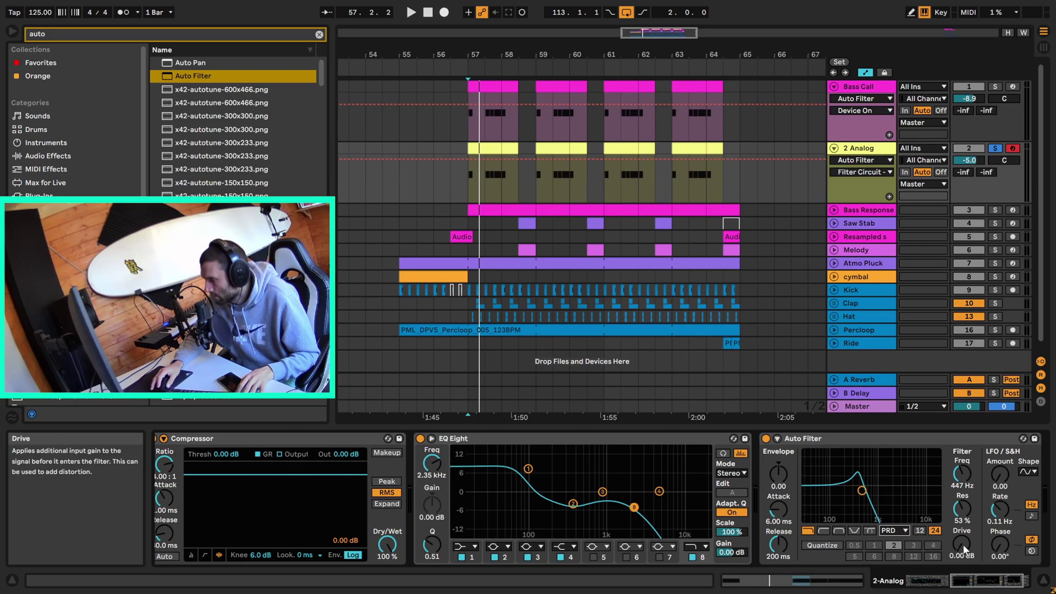
Raise the new Auto Filter's drive to 16.2 dB during playback and switch its slope to 12 dB.
key(space)
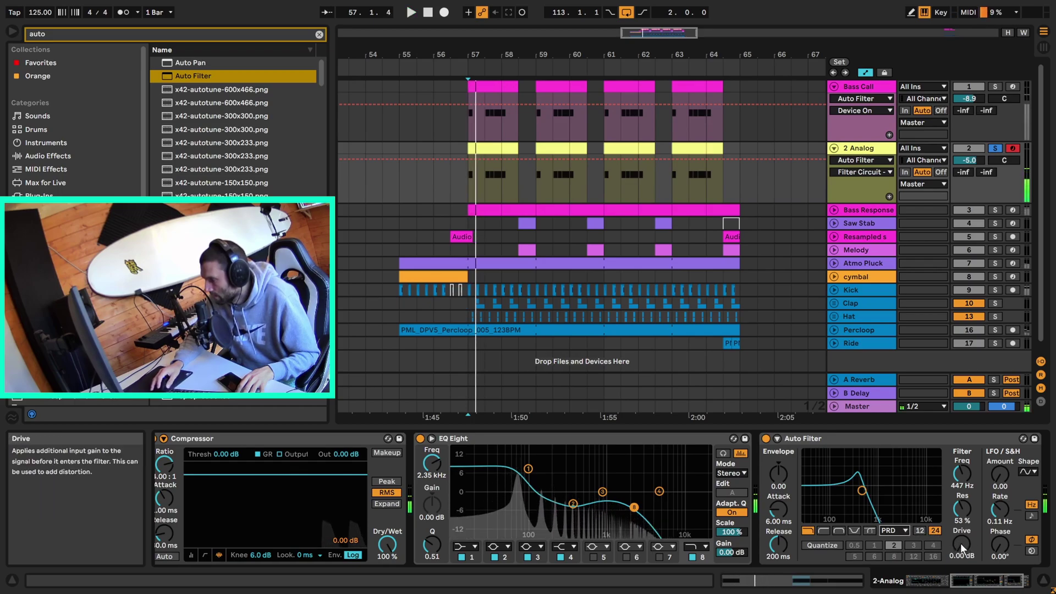
drag(961, 545, 960, 493)
key(space)
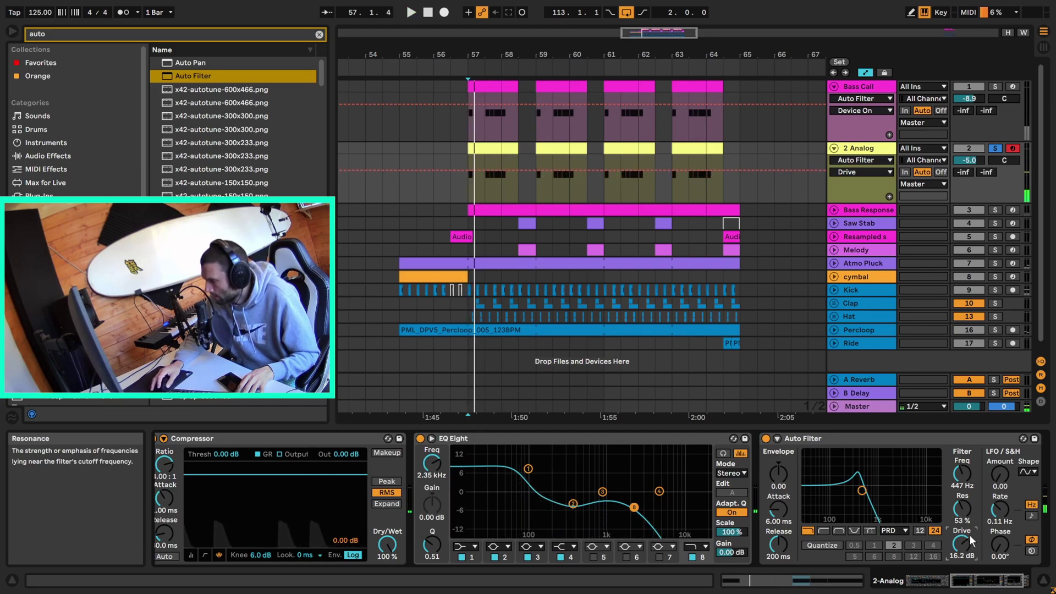
click(920, 530)
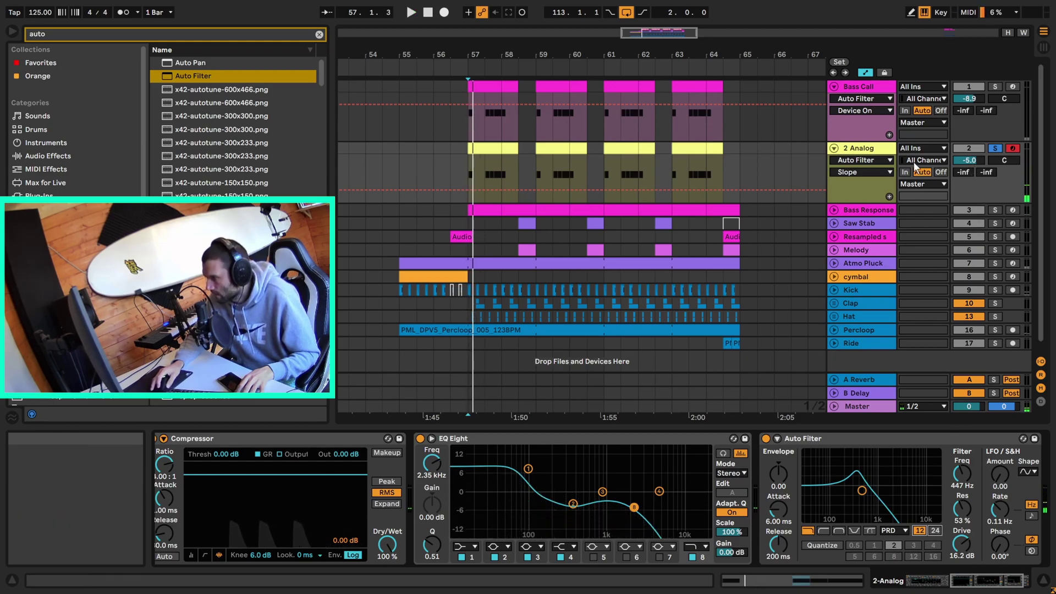
Lower the 2 Analog track's volume to -9.9 dB and compare its level with the soloed Bass Call track.
click(973, 157)
key(space)
text(-9)
key(Return)
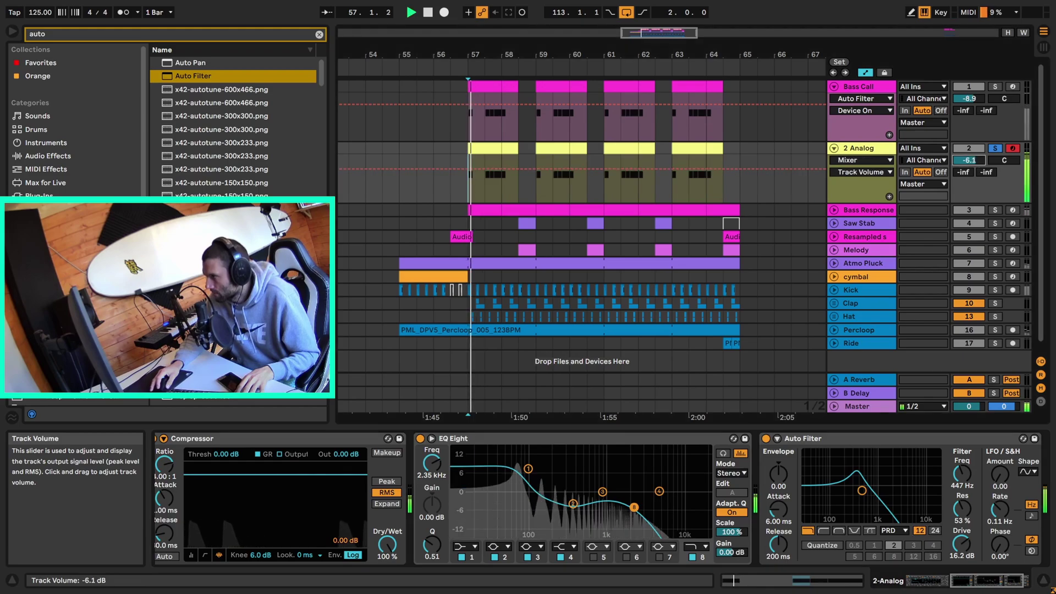
drag(969, 160, 969, 165)
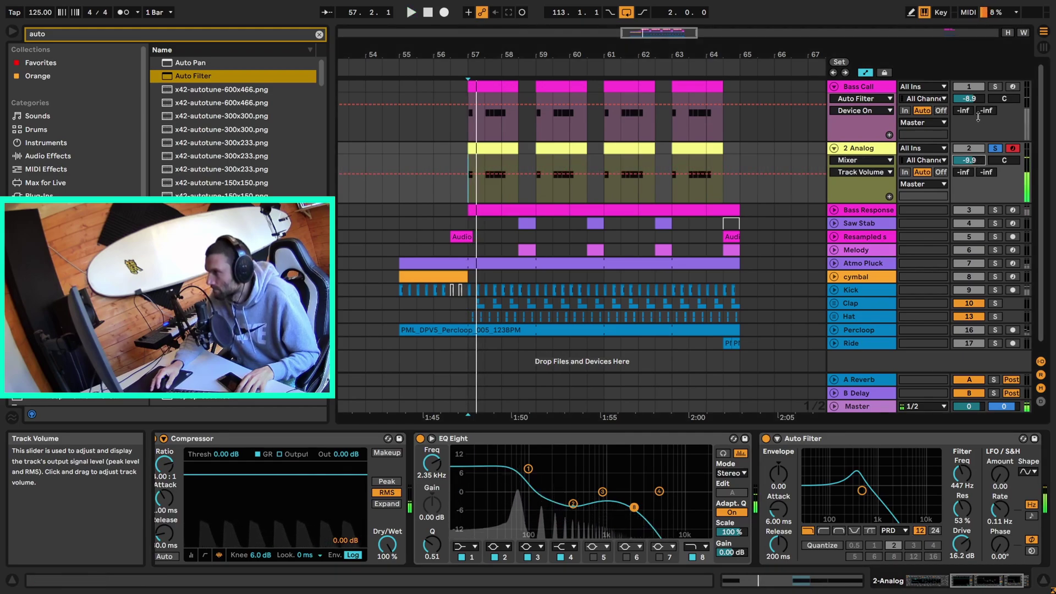
click(994, 87)
key(space)
click(995, 148)
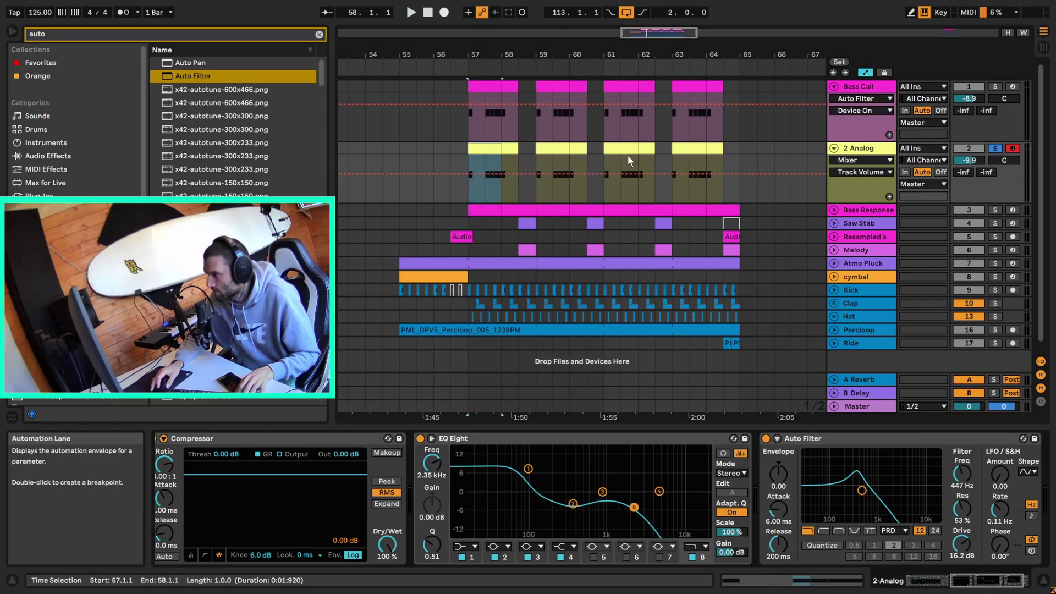
Set oscillator 1 of the new Analog to octave -1 and audition the track.
click(557, 150)
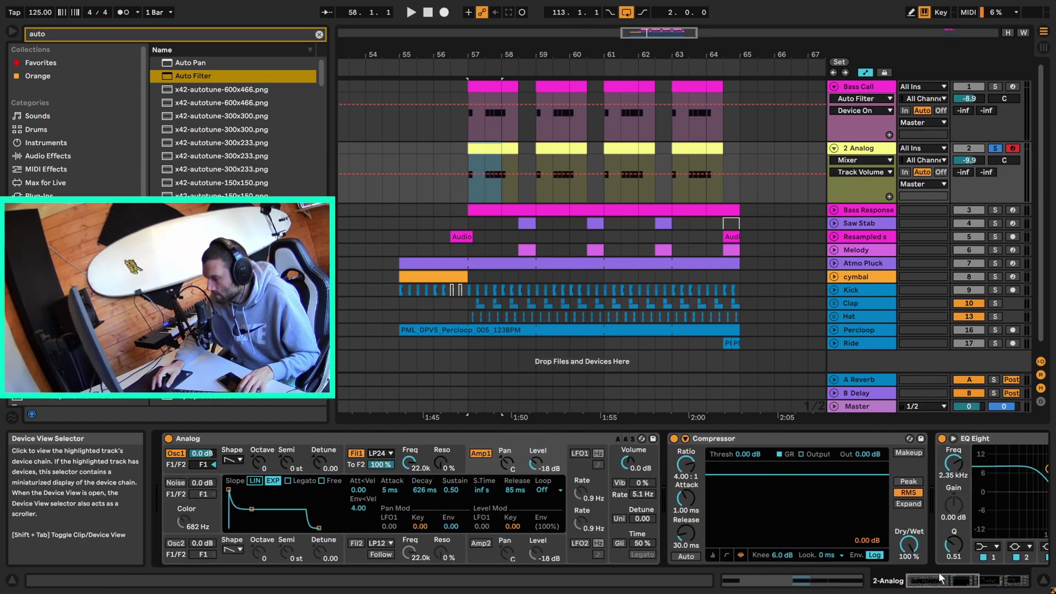
click(258, 461)
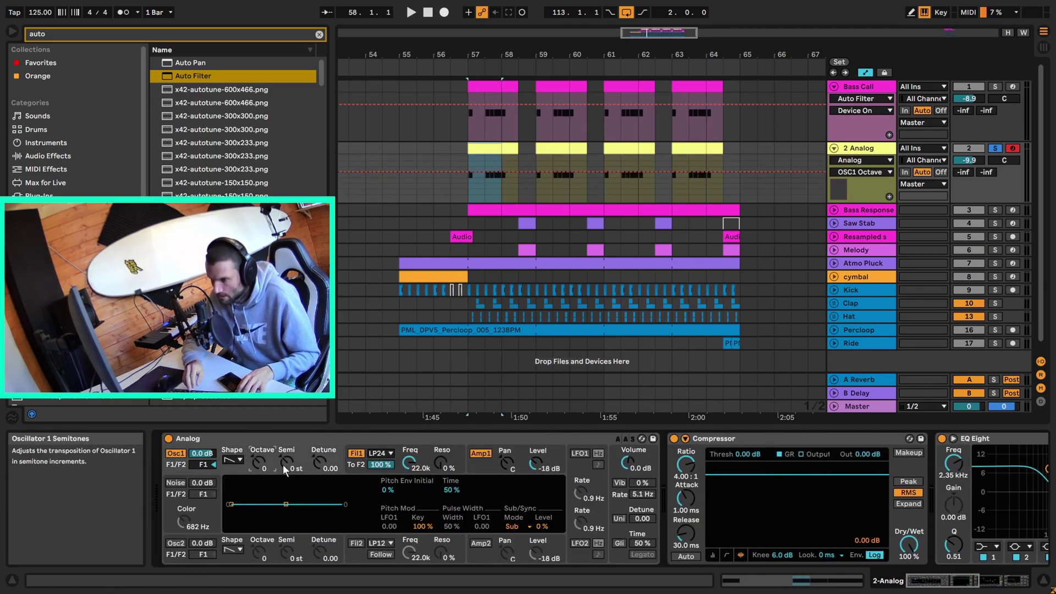
key(Down)
key(space)
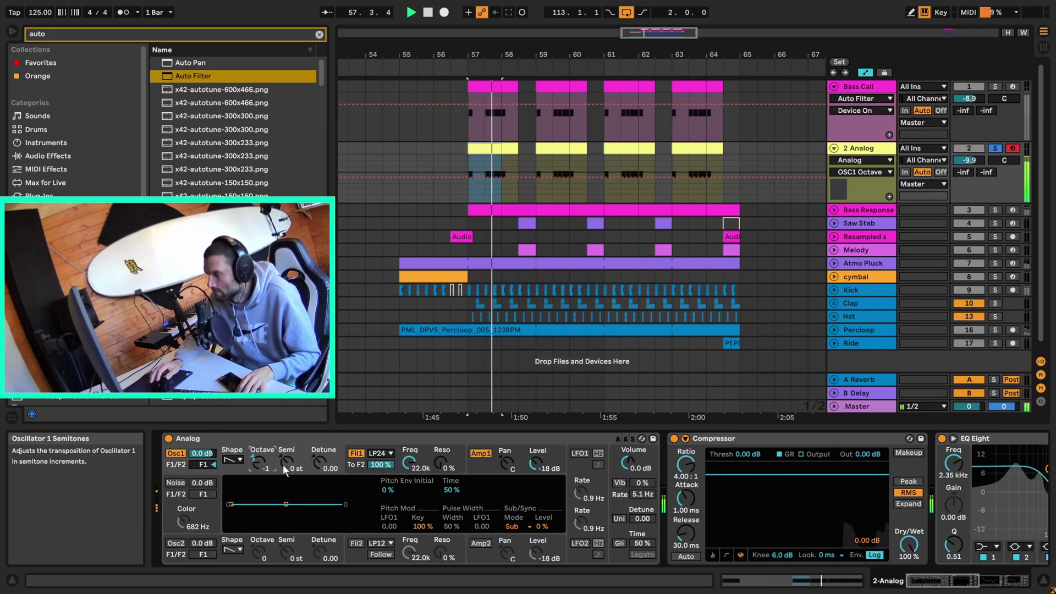
click(862, 148)
key(space)
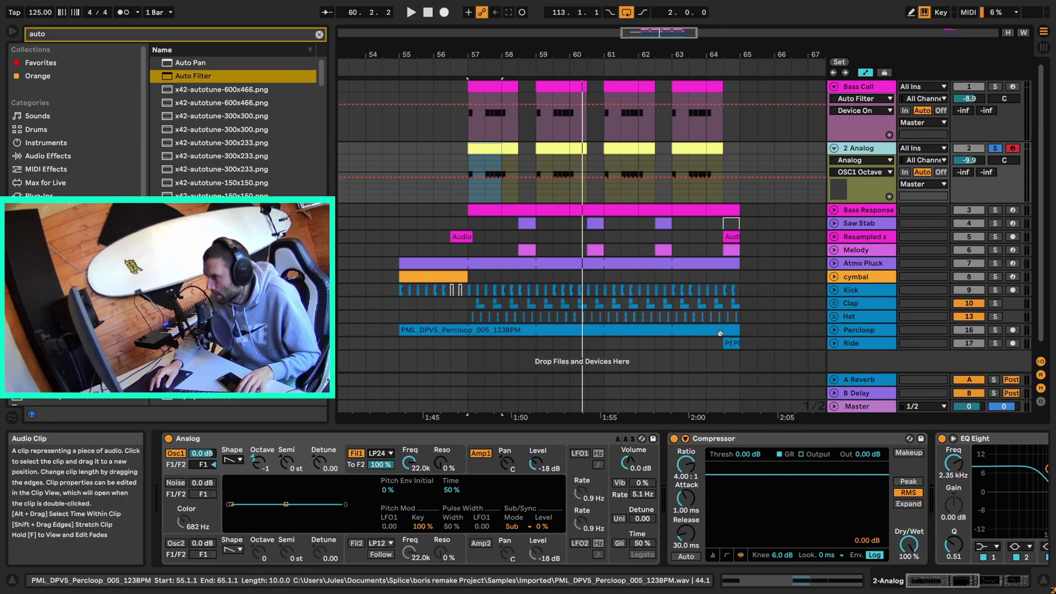
Insert a new audio track directly below the Kick track.
click(854, 291)
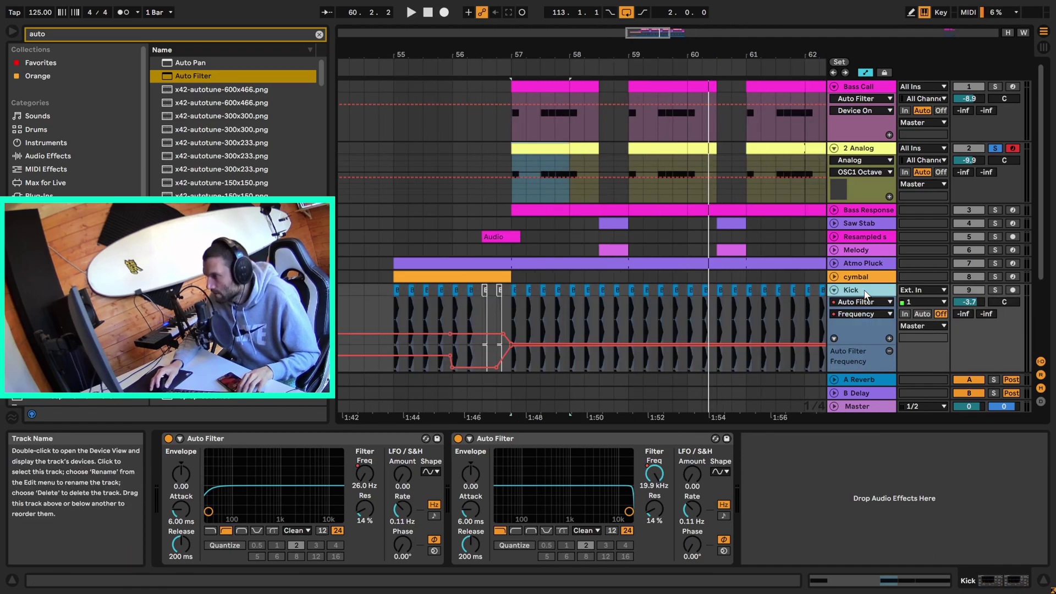
scroll(869, 292, down, 3)
scroll(850, 273, up, 1)
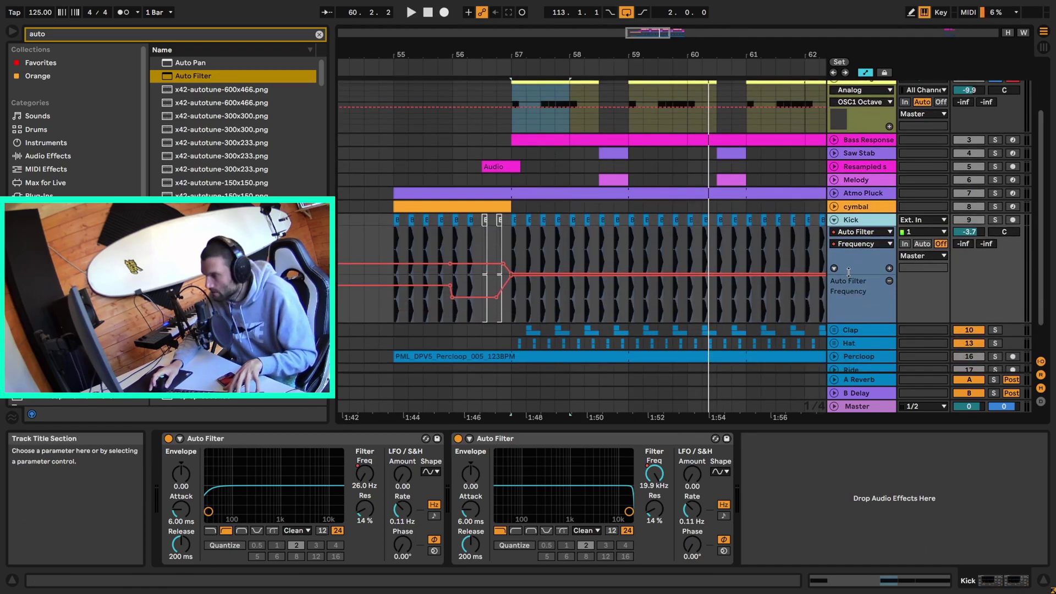
key(ctrl+t)
key(z)
scroll(75, 126, down, 3)
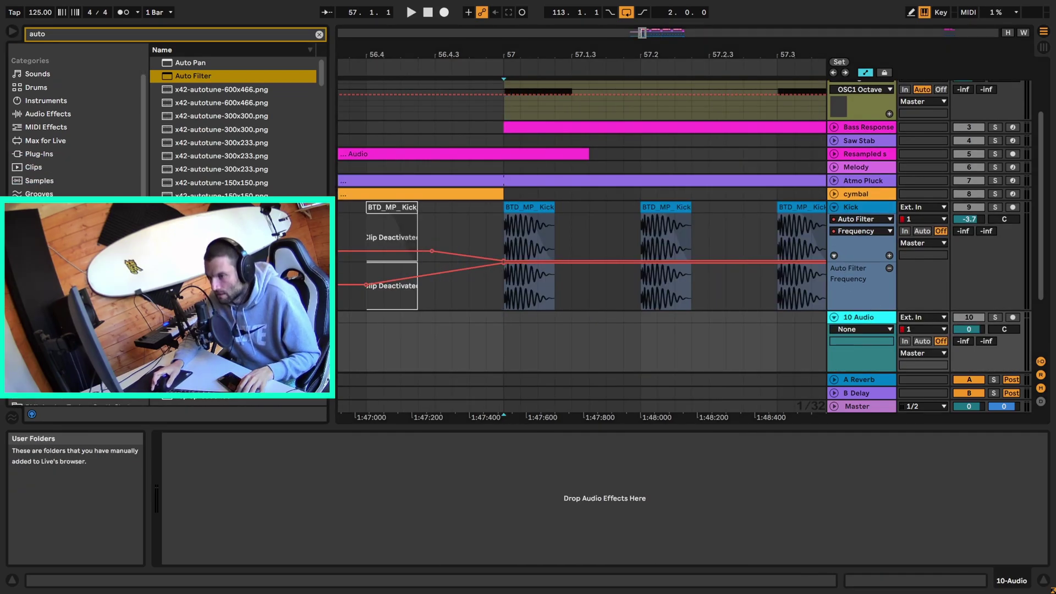
Clear the browser search and place BTD_MP_Kick_07.wav from the Kicks folder at bar 57 on the new audio track.
key(Escape)
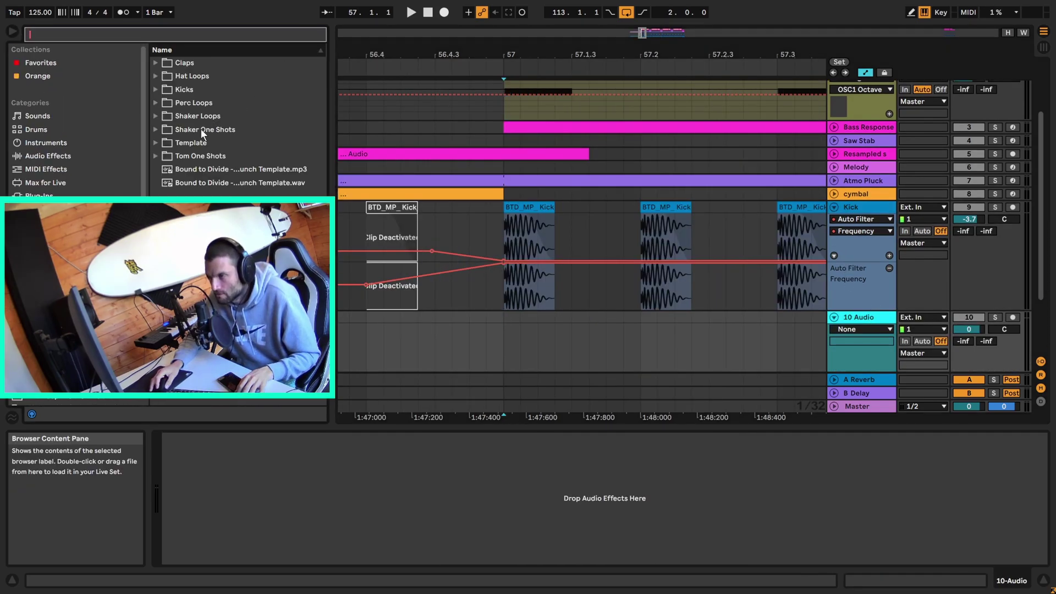
click(157, 91)
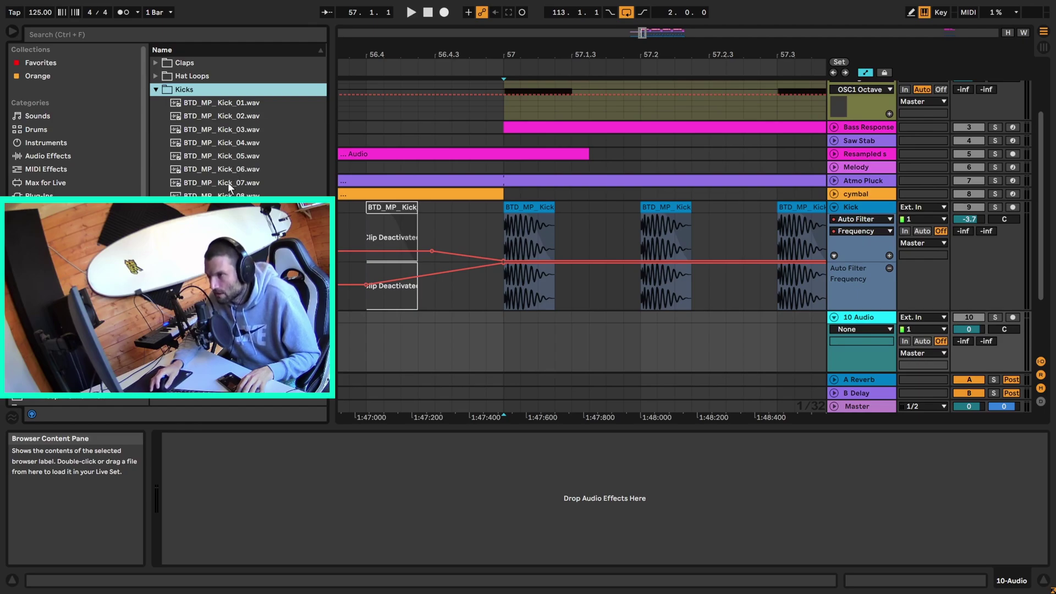
drag(227, 183, 507, 341)
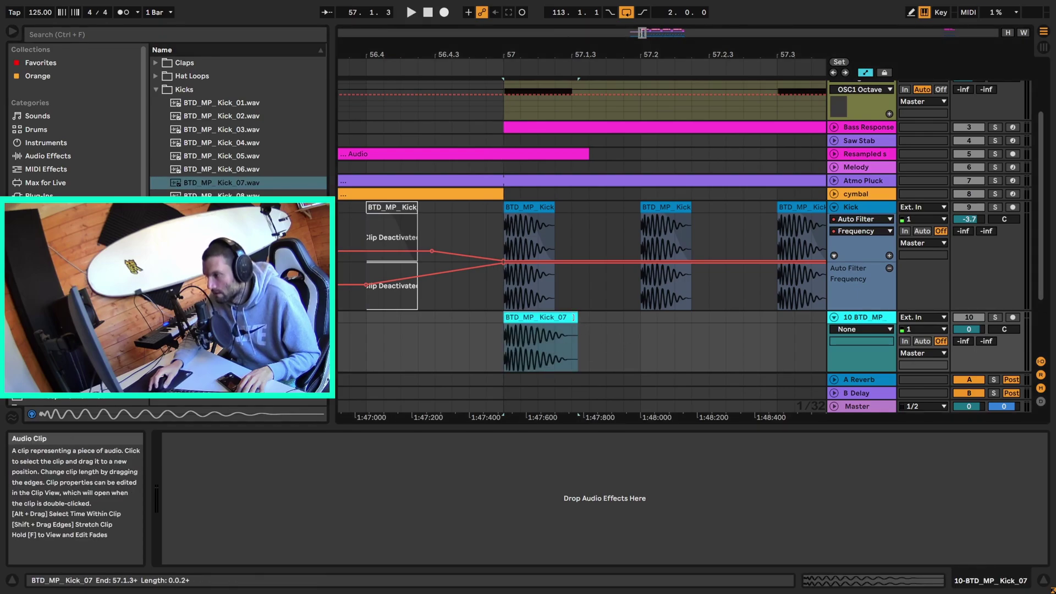
Trim the new kick clip to the length of the Kick track's clip above and hide the automation lanes.
drag(572, 317, 554, 322)
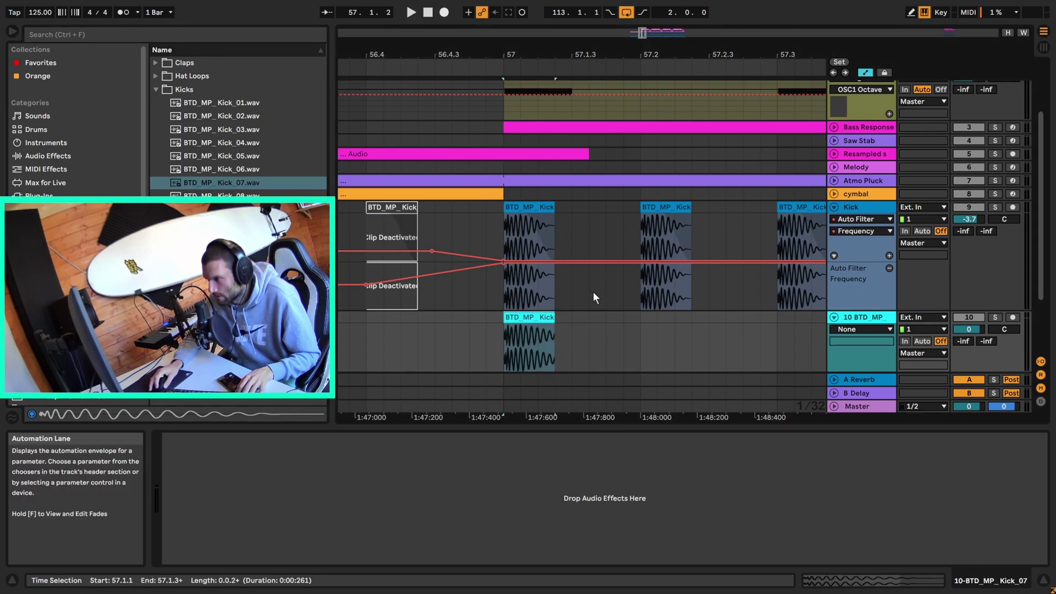
click(863, 76)
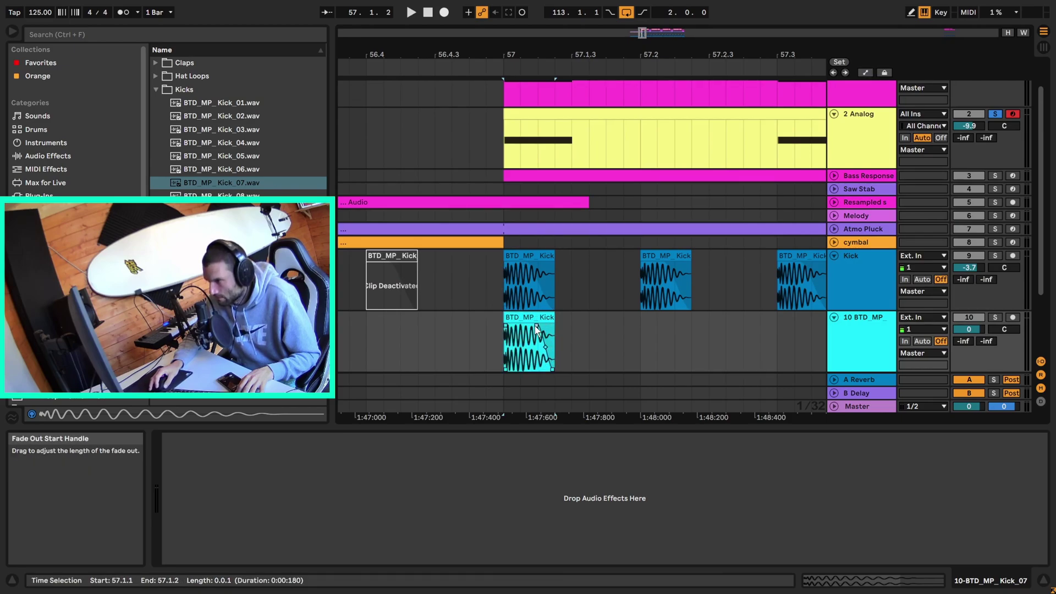
Repeat the kick clip on the remaining beats of bar 57 on the new audio track.
key(minus)
key(minus)
drag(500, 337, 528, 338)
key(ctrl+d)
key(ctrl+d)
key(ctrl+d)
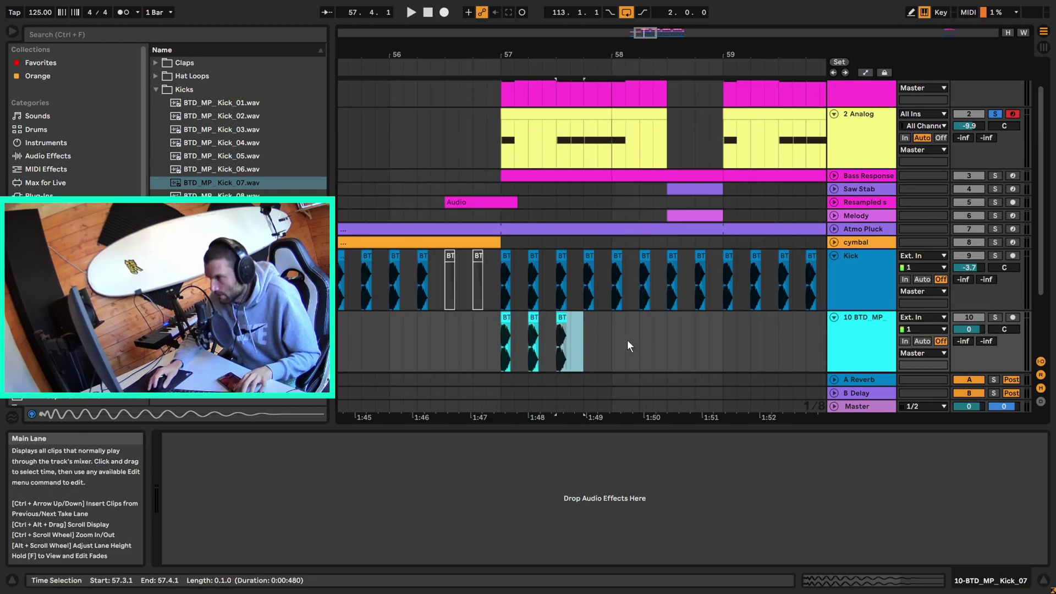
Duplicate the bar-57 kick pattern across the following bars up to bar 65 on the new audio track.
drag(611, 332, 500, 346)
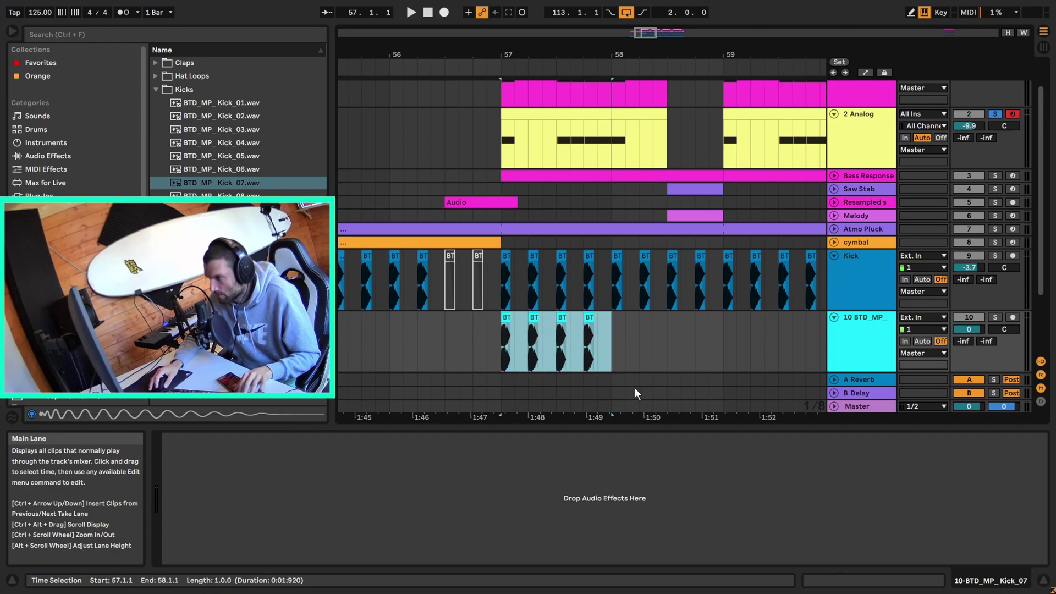
key(ctrl+d)
key(minus)
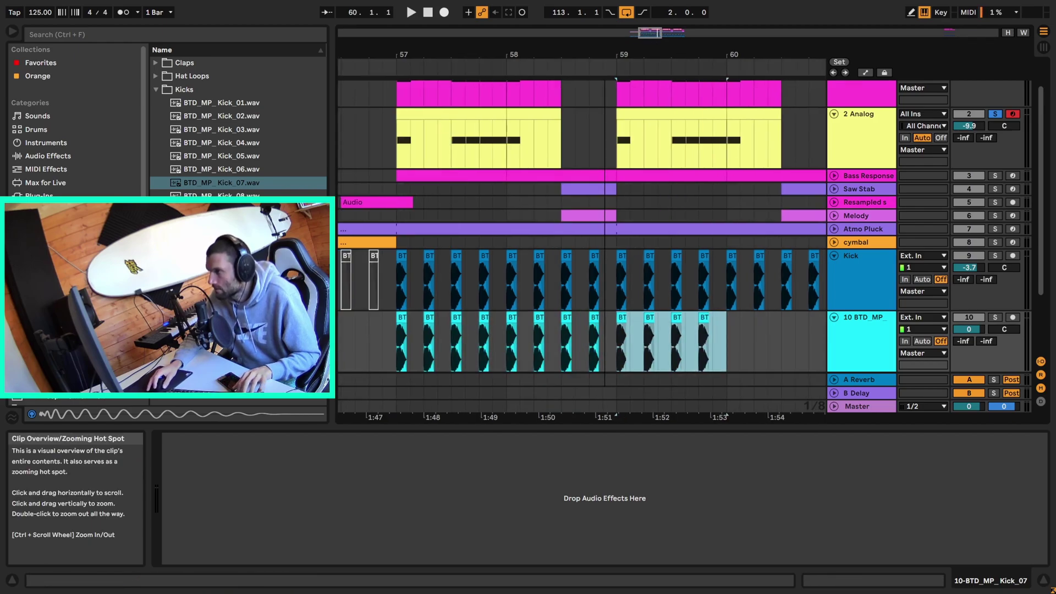
key(minus)
key(ctrl+d)
key(ctrl+d)
key(minus)
key(ctrl+d)
key(ctrl+d)
key(ctrl+d)
key(ctrl+d)
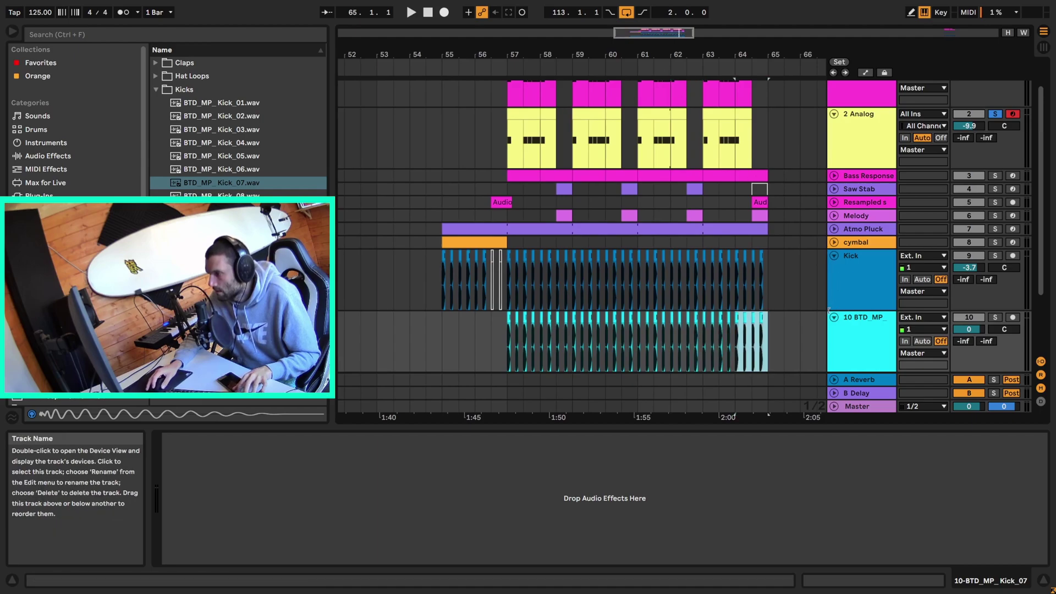
Copy the first kick clip to bar 55 and repeat it on every beat through 56.2, matching the Kick track.
click(499, 333)
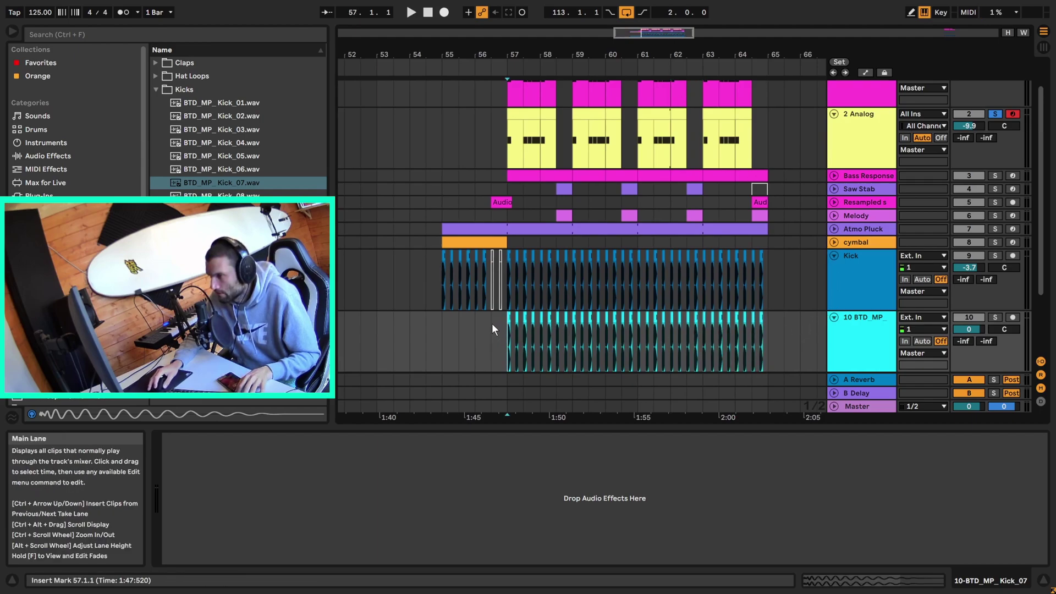
click(508, 317)
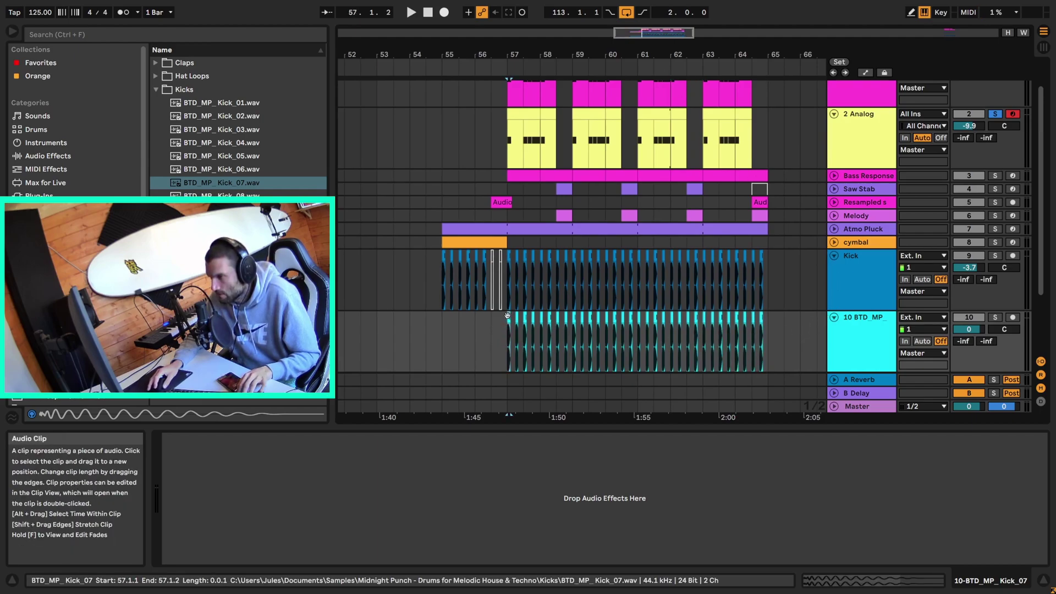
drag(508, 316, 445, 318)
key(plus)
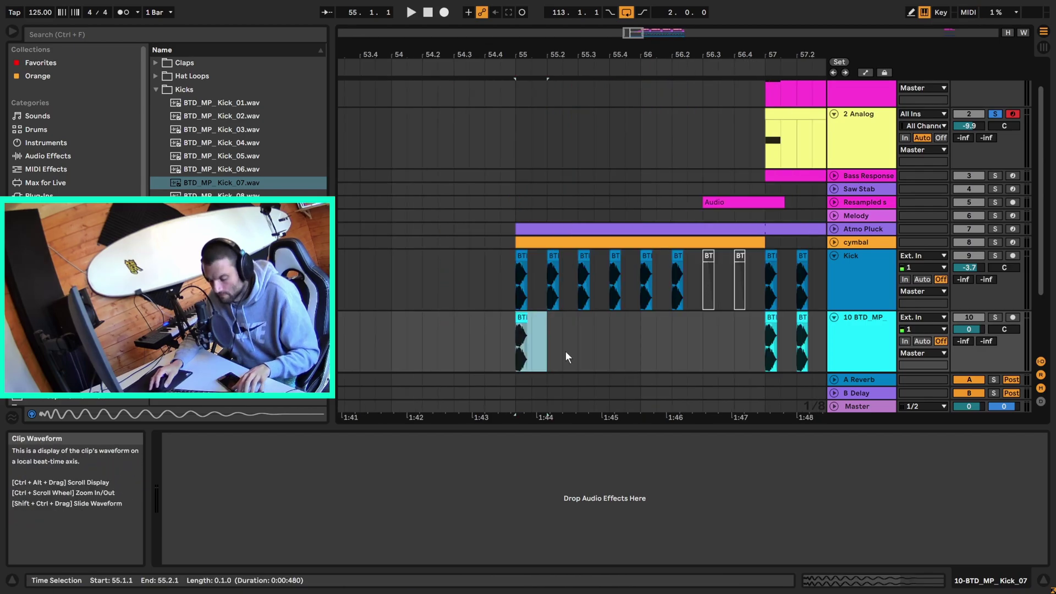
key(ctrl+d)
key(ctrl+d)
key(ctrl+d)
key(ctrl+d)
key(ctrl+d)
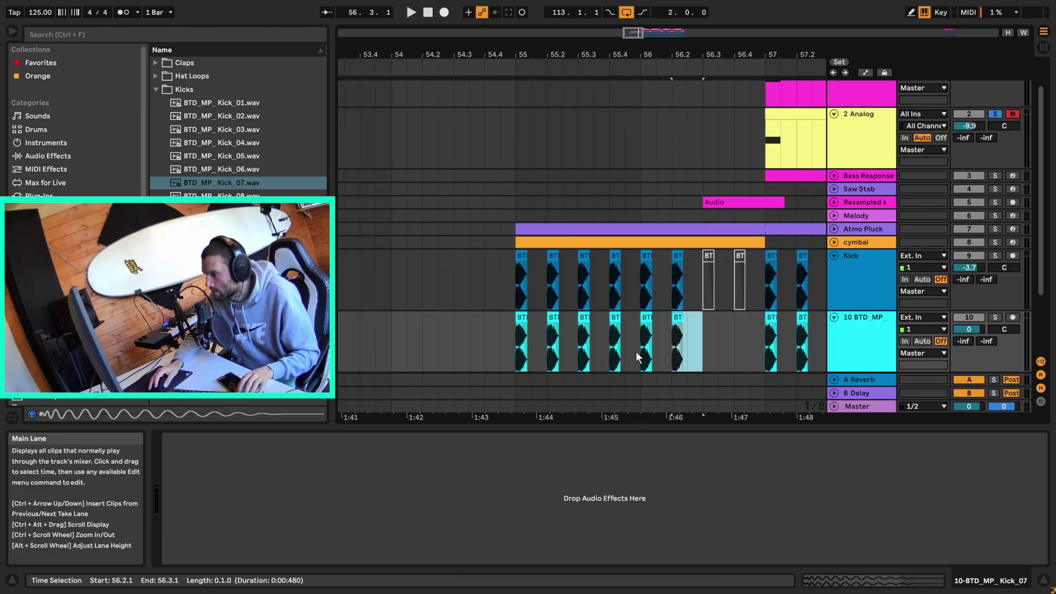
Solo the original Kick track, show the automation lanes and play its filtered section from bar 55.
click(529, 341)
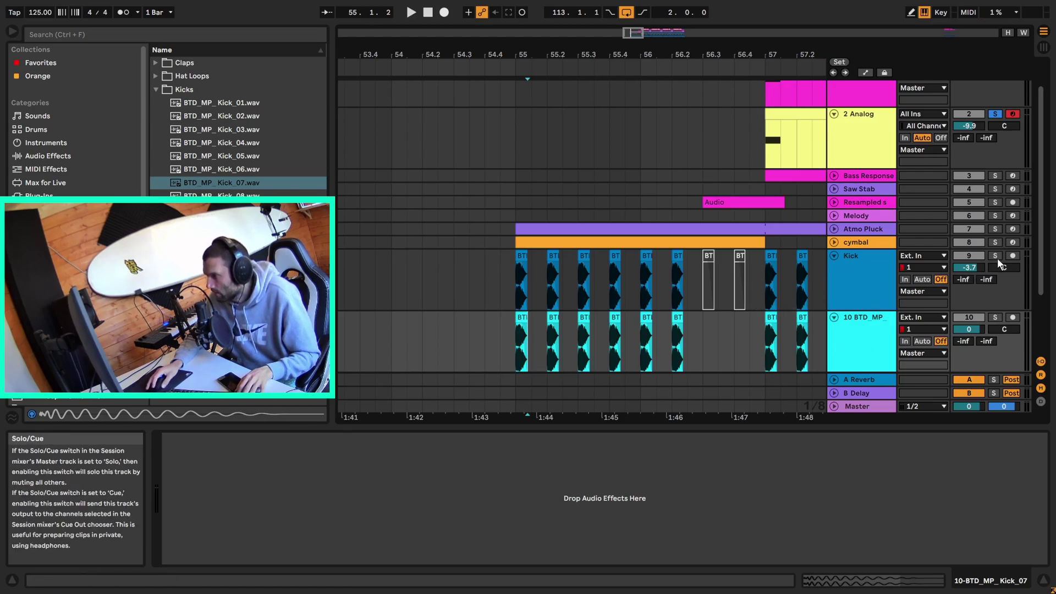
click(873, 286)
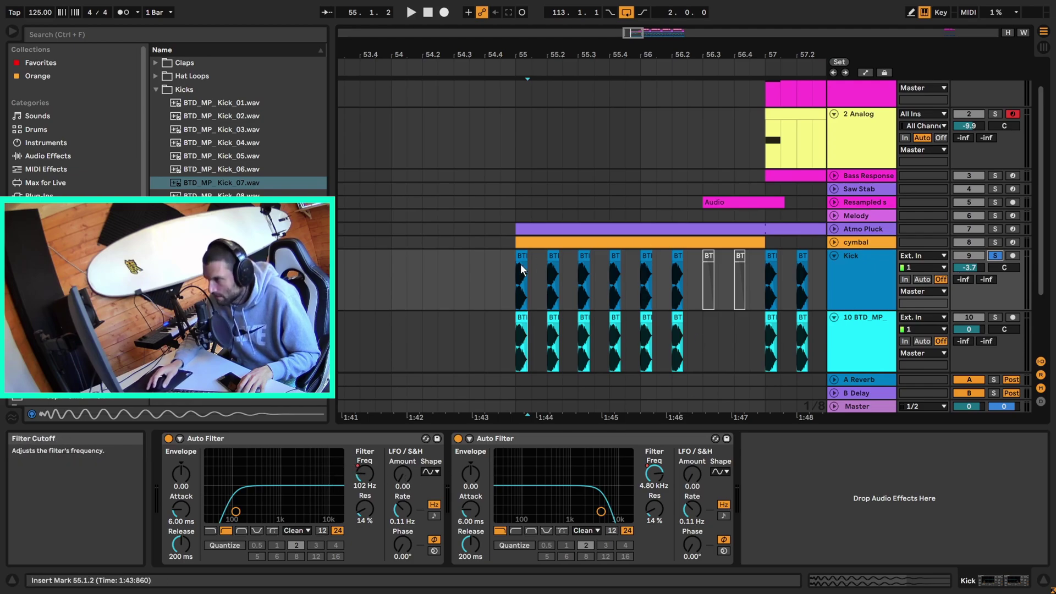
click(865, 73)
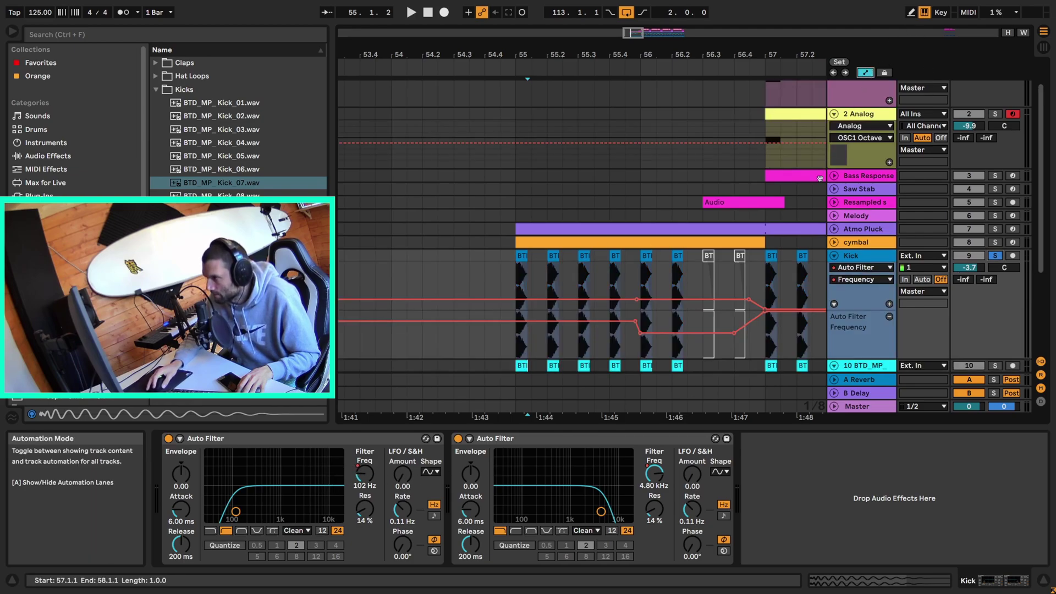
scroll(542, 302, down, 1)
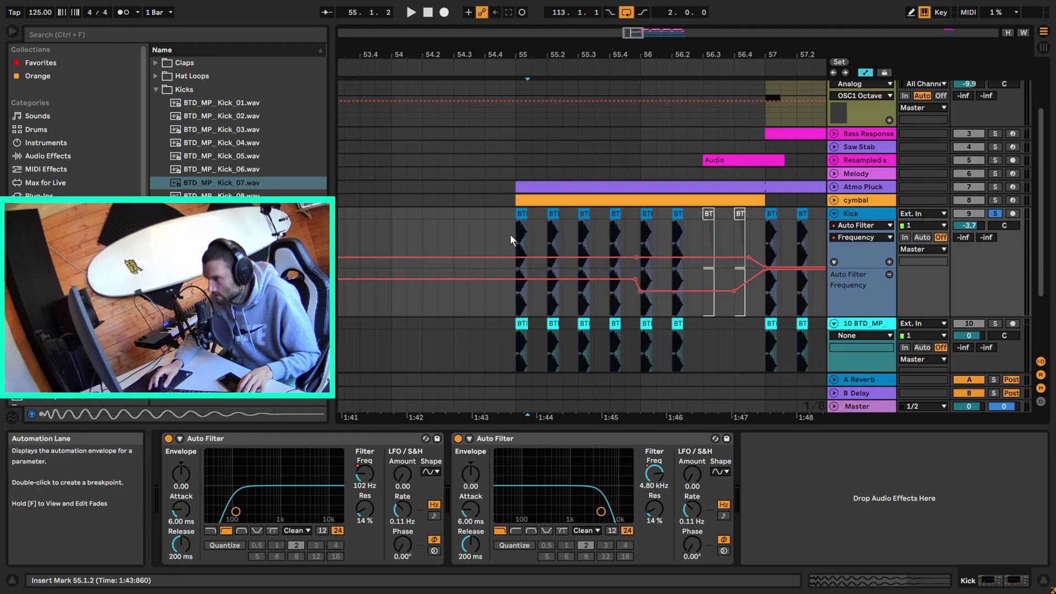
click(514, 237)
scroll(669, 232, down, 1)
key(space)
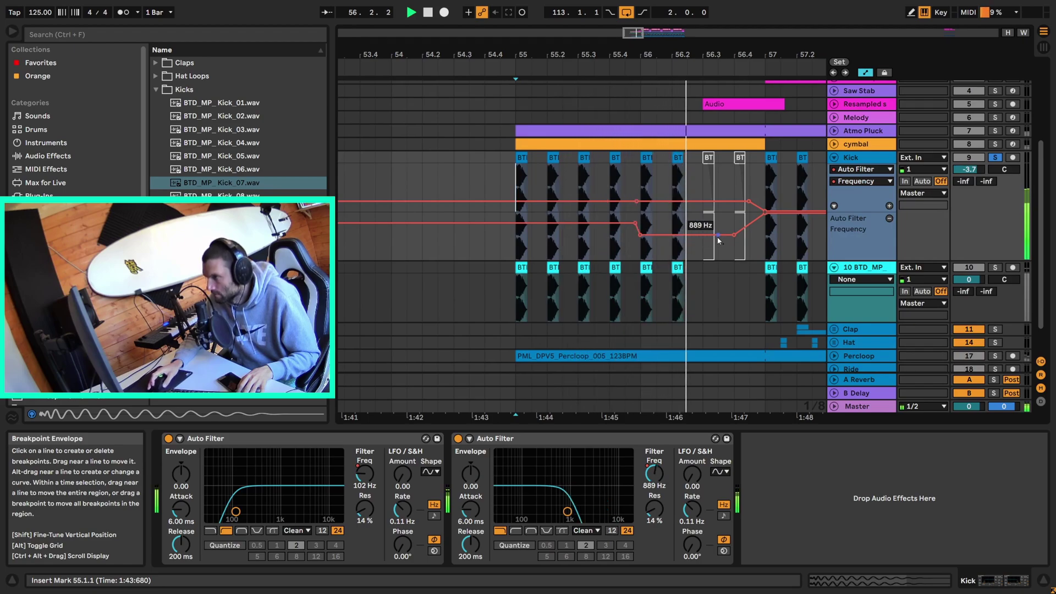
Search the browser for "aut" and add an Auto Filter to the new kick track.
click(862, 269)
click(215, 35)
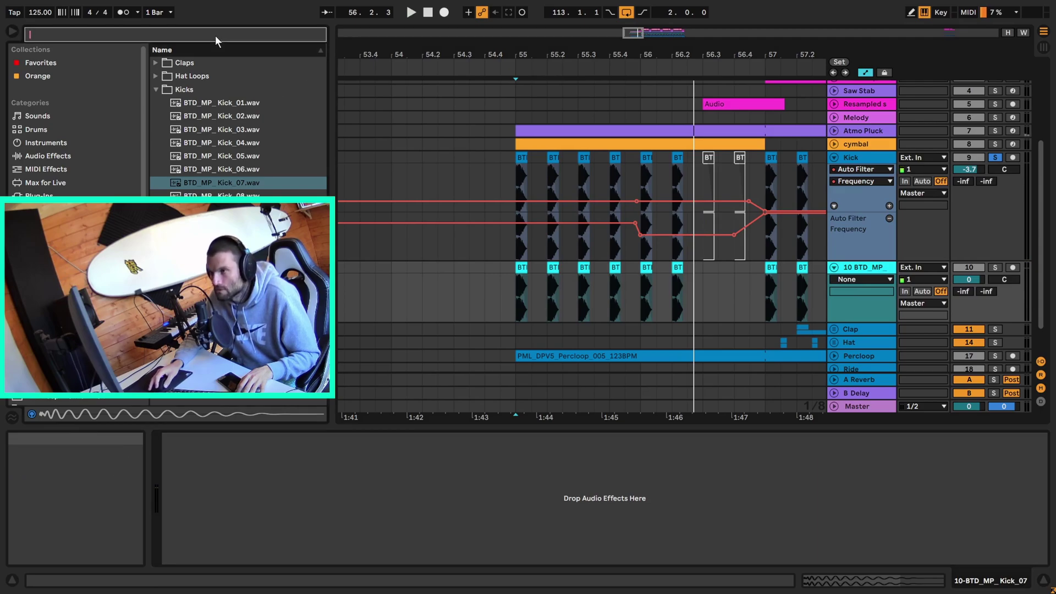
text(aut)
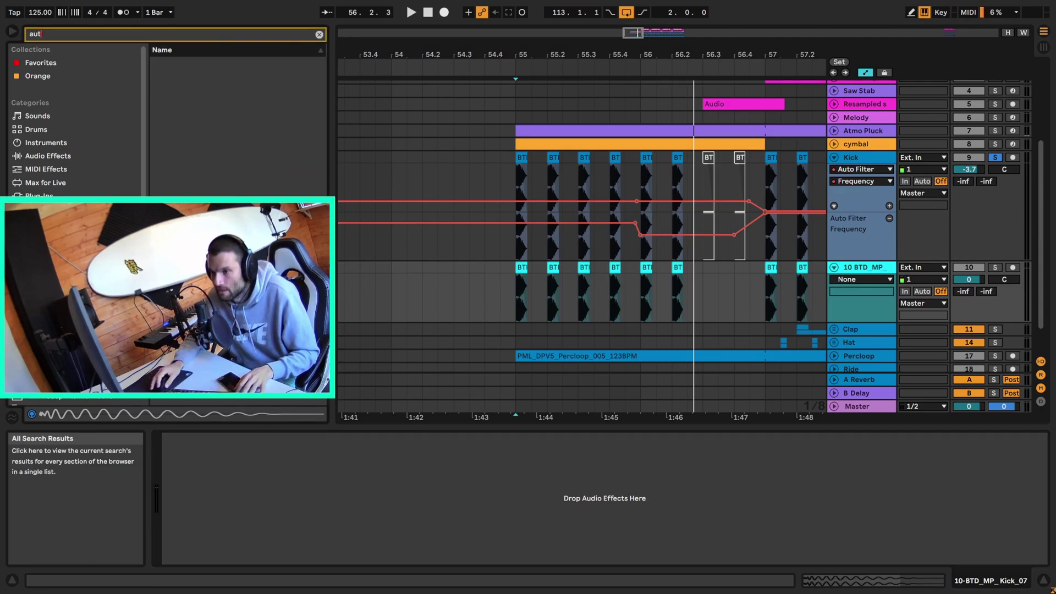
click(209, 77)
double_click(190, 77)
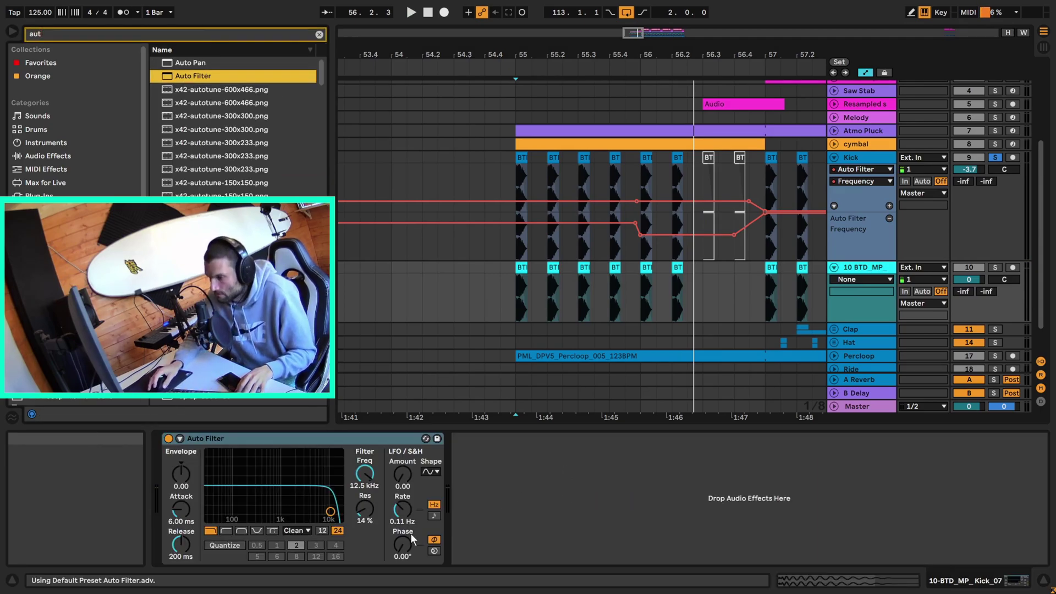
Set the Auto Filter to high-pass at 126 Hz and automate its frequency down to 26 Hz at bar 57.
click(225, 528)
drag(361, 478, 362, 525)
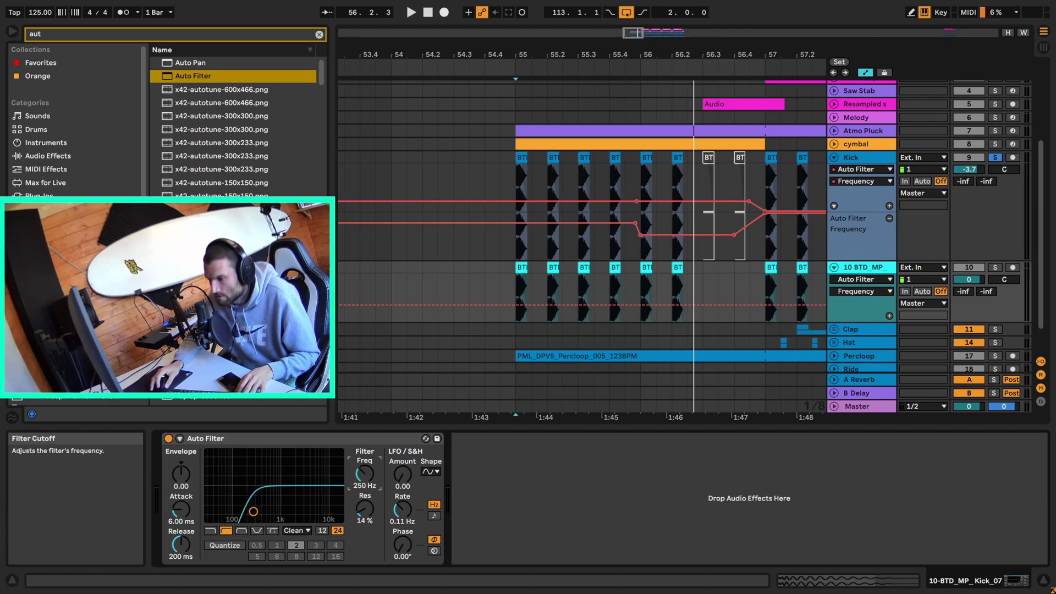
mouse_move(364, 474)
mouse_down()
mouse_move(364, 484)
mouse_move(365, 475)
mouse_up()
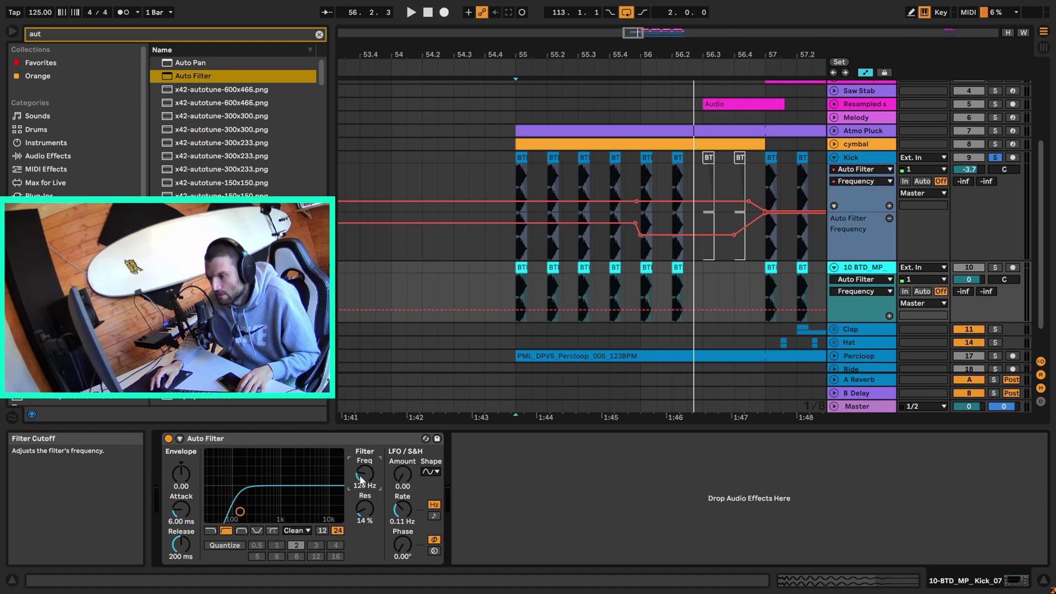
click(516, 311)
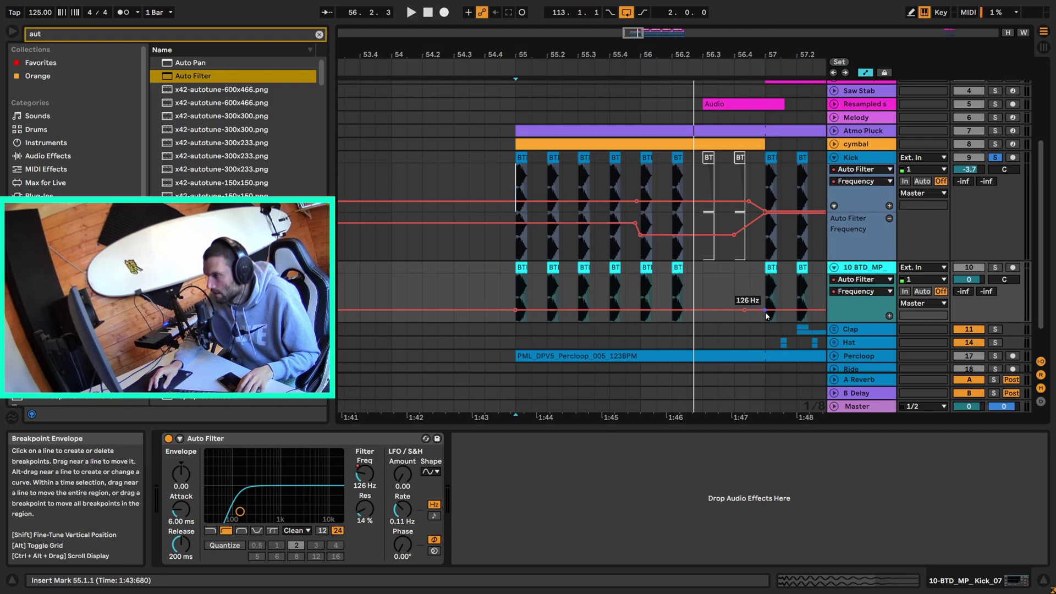
drag(767, 317, 767, 326)
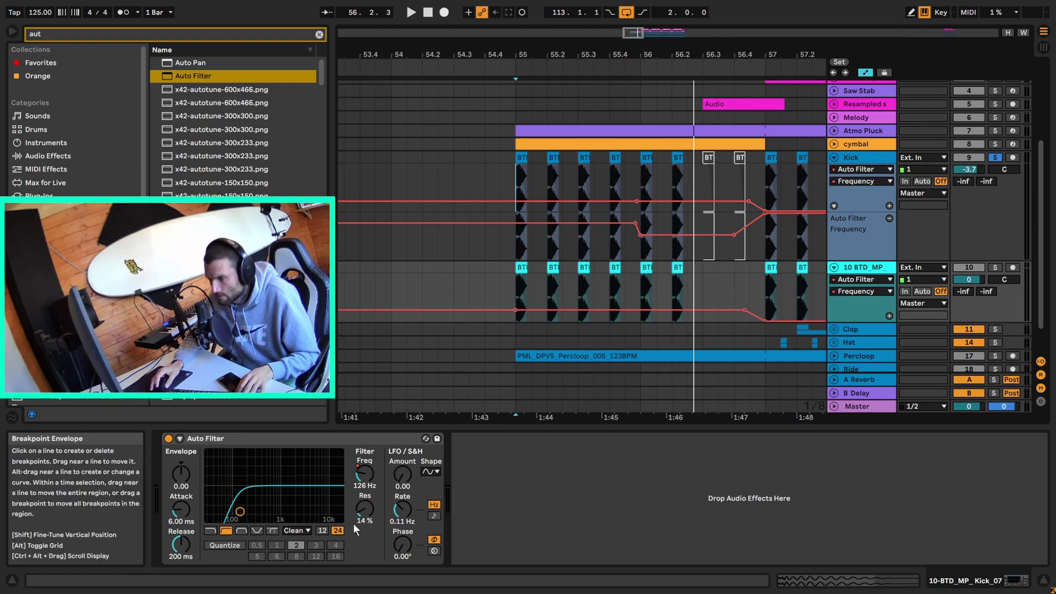
Add a second Auto Filter with a 4.80 kHz low-pass cutoff and automate it down to about 805 Hz at bar 56.
double_click(186, 76)
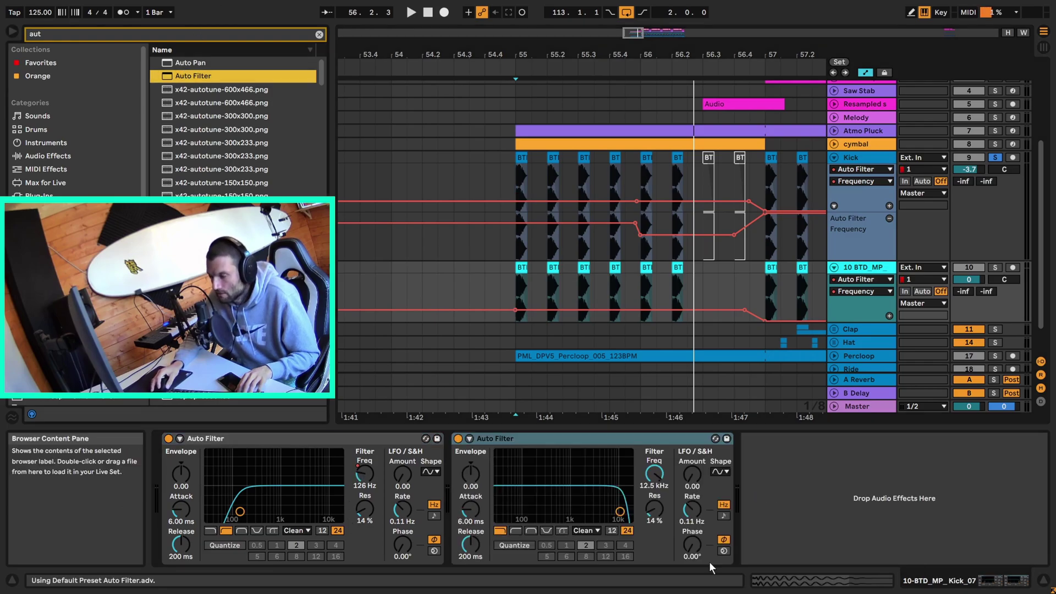
drag(608, 512, 601, 512)
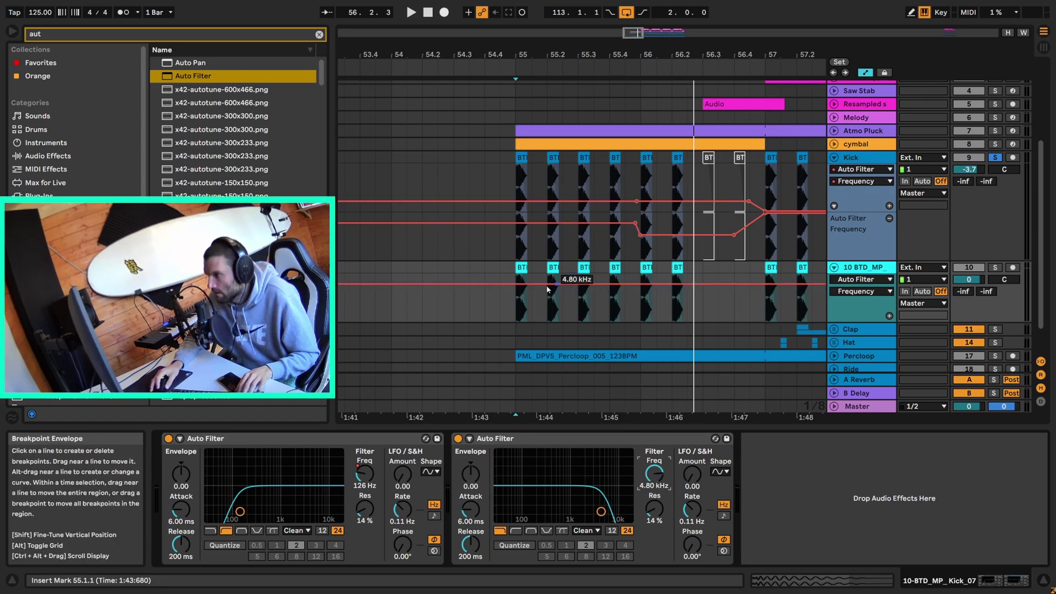
click(521, 285)
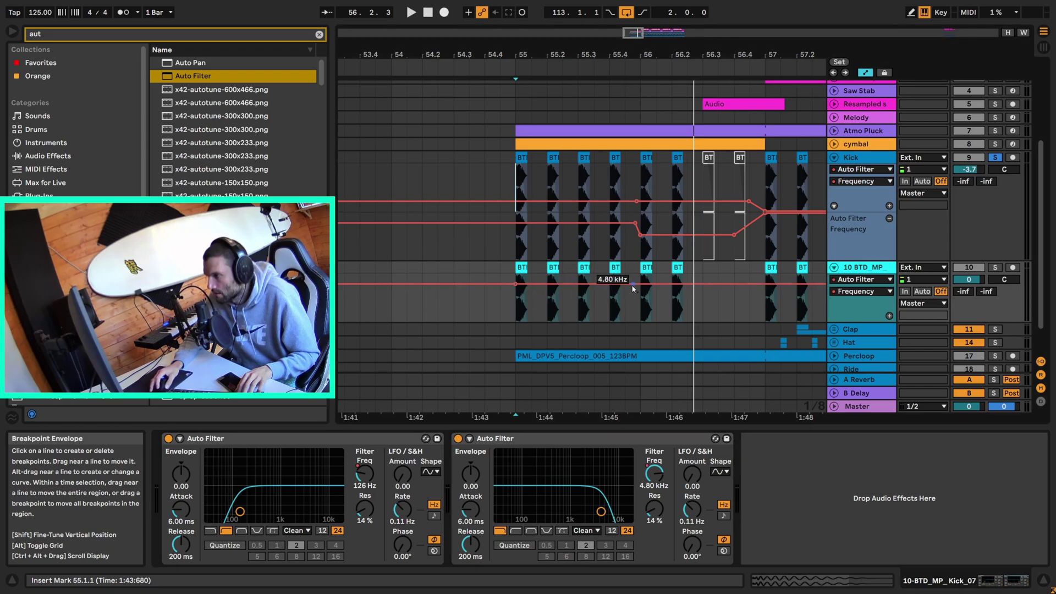
drag(640, 287, 640, 297)
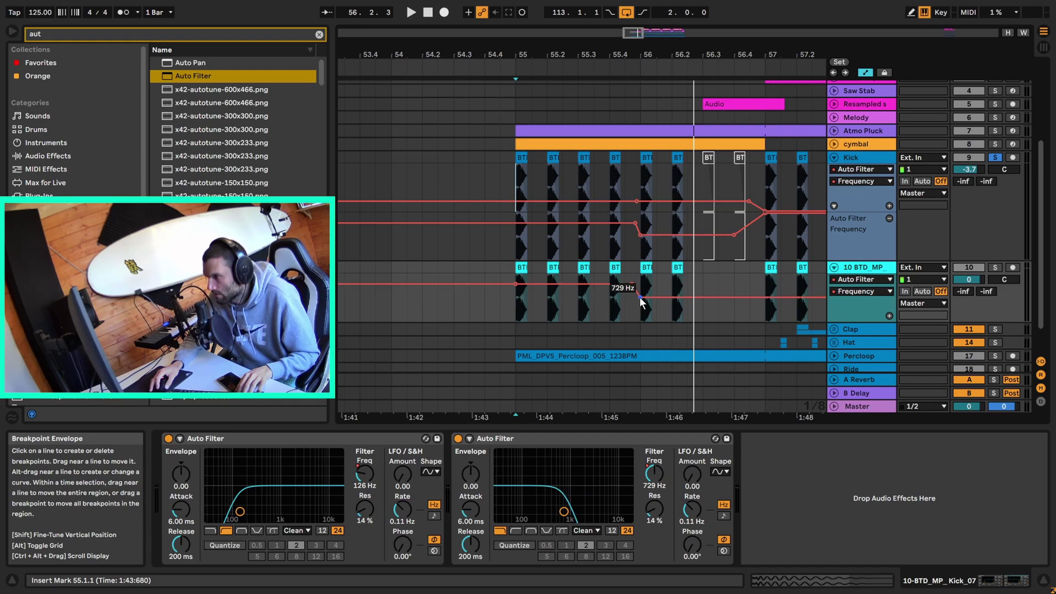
drag(640, 302, 640, 298)
Automate the low-pass cutoff up to 19.9 kHz at bar 57 and audition the transition.
click(610, 309)
key(space)
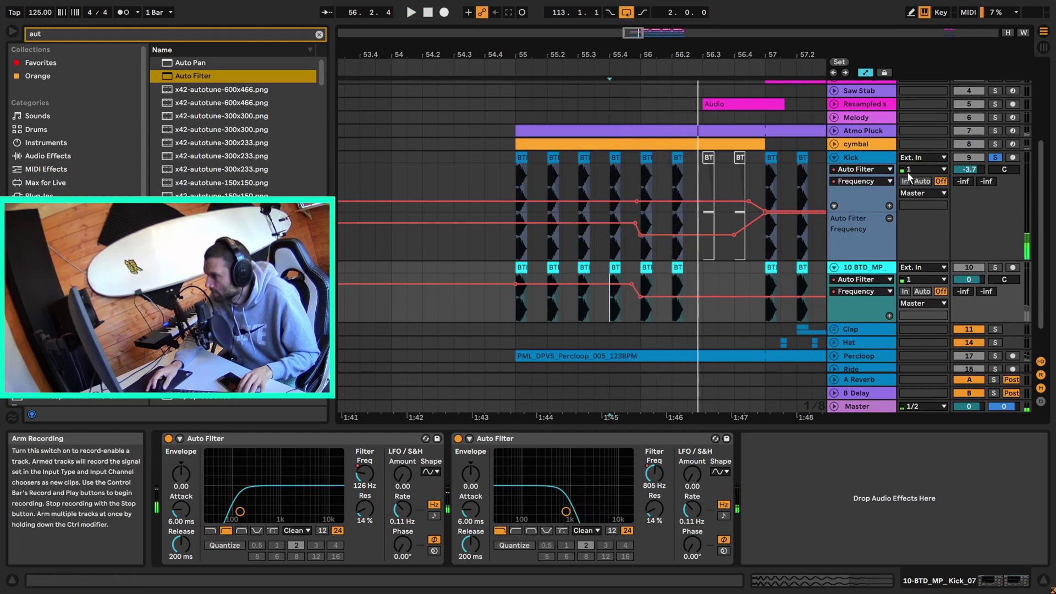
drag(766, 297, 765, 284)
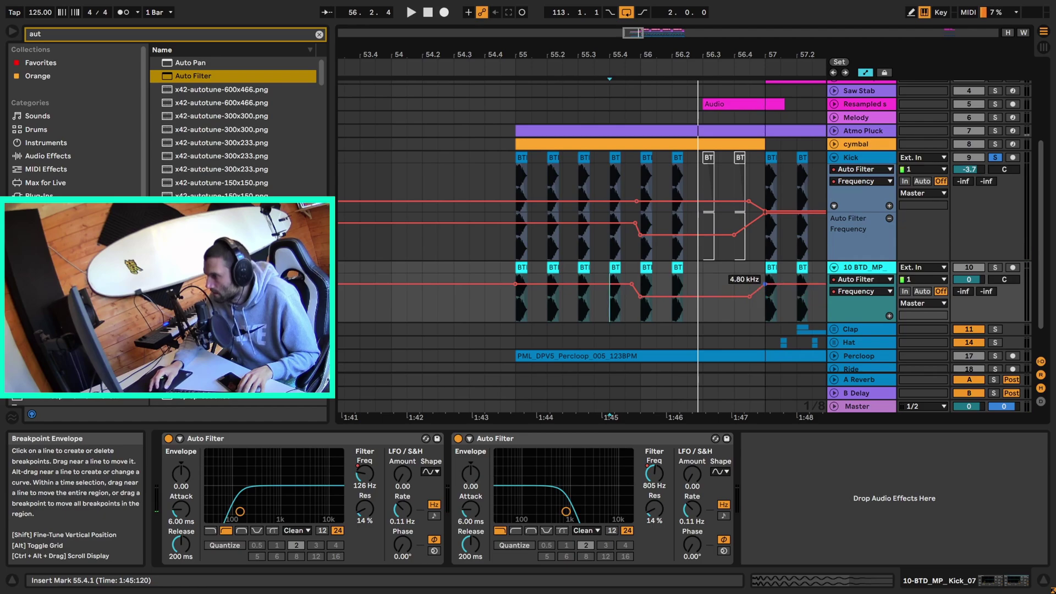
click(742, 311)
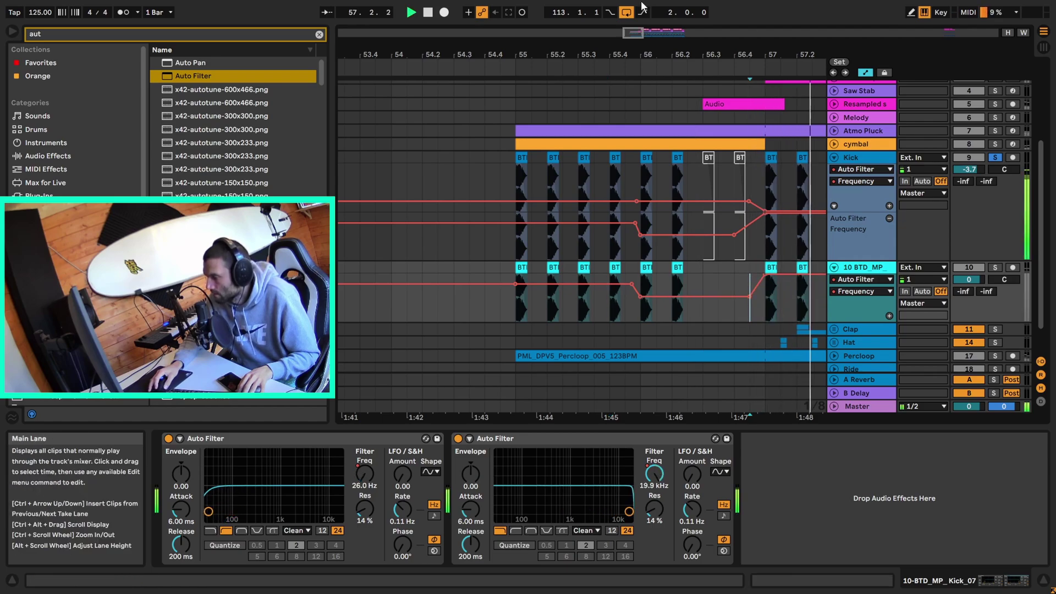
Set the new kick track's volume to -3.7 dB and play the kicks around bar 57.
drag(637, 42, 637, 34)
click(973, 279)
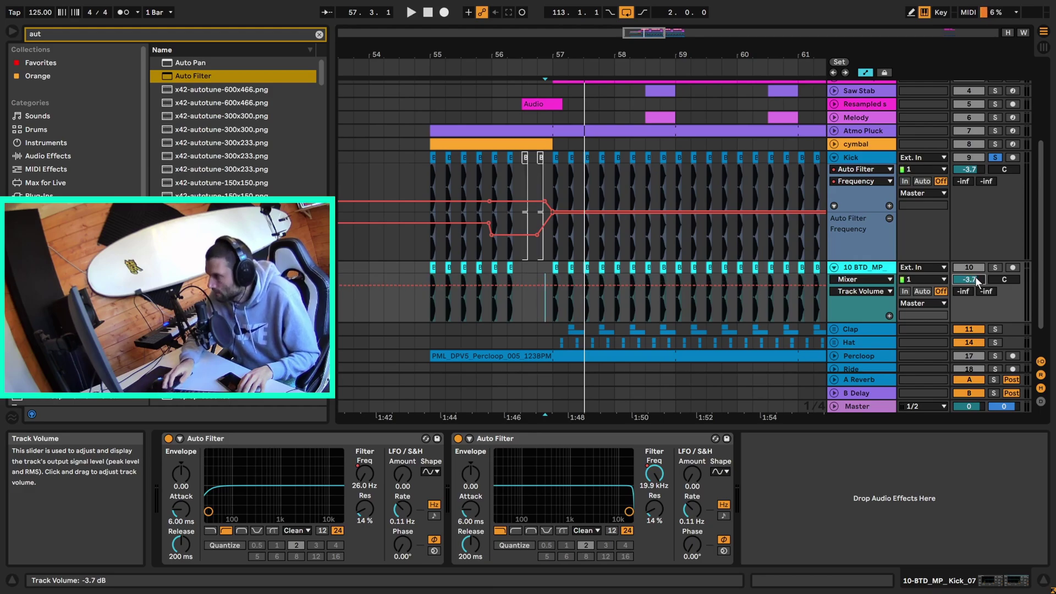
key(space)
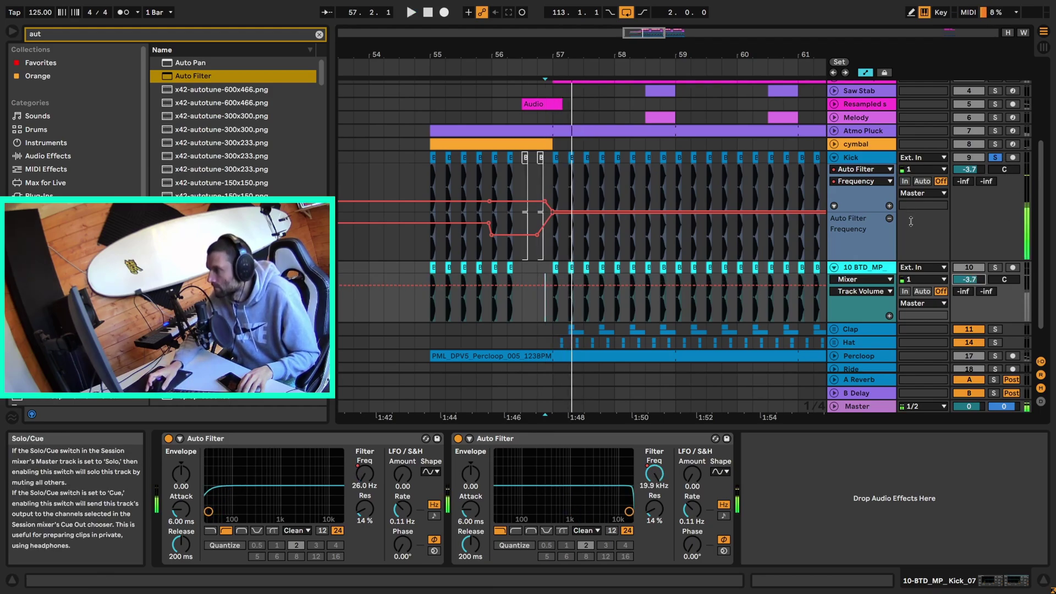
Expand the Compressor on the 2 Analog track and enable its sidechain.
scroll(893, 285, up, 5)
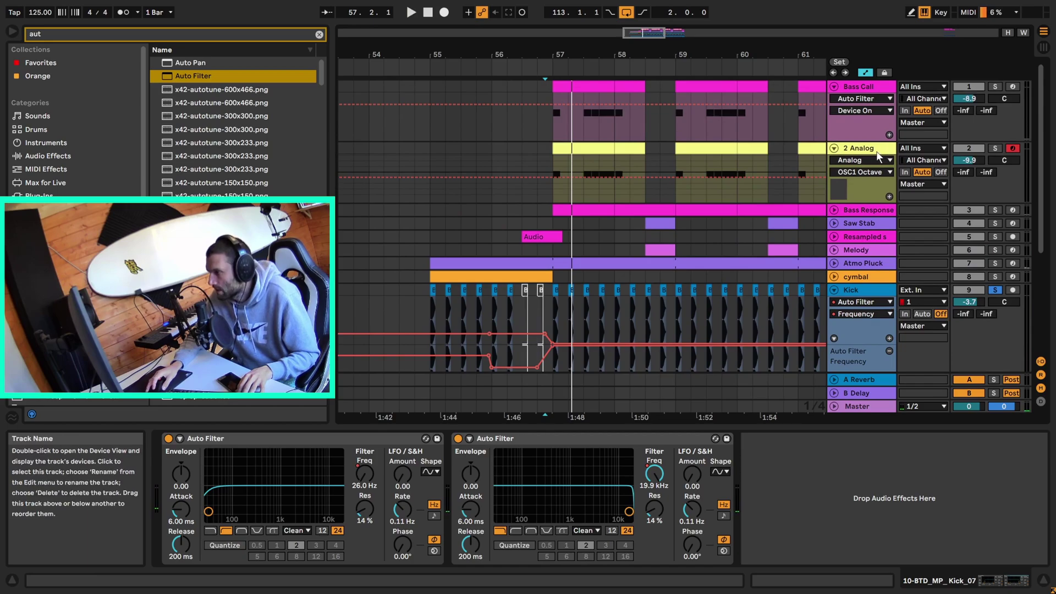
click(975, 153)
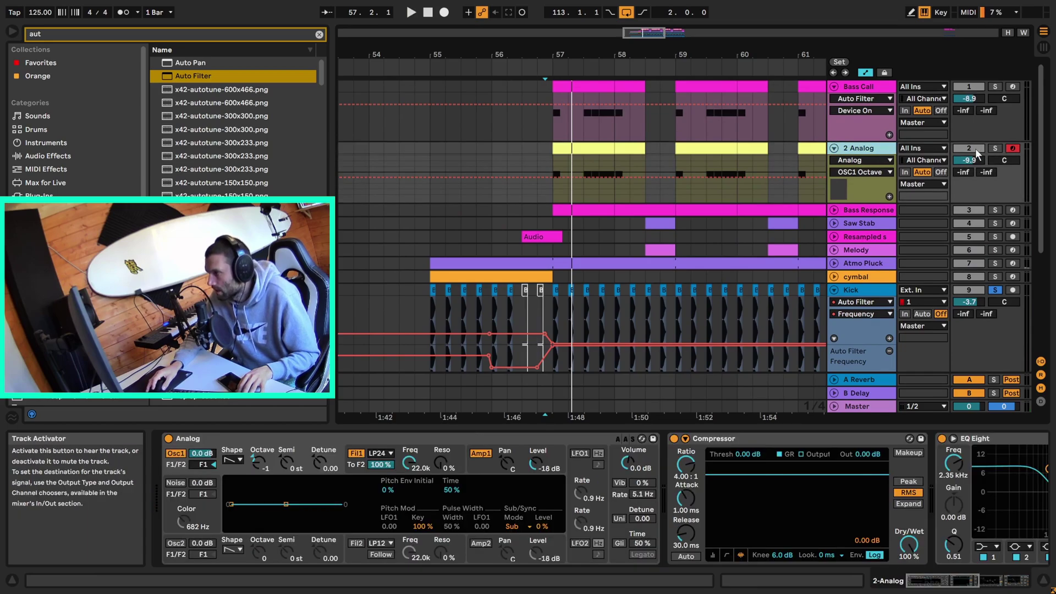
click(685, 439)
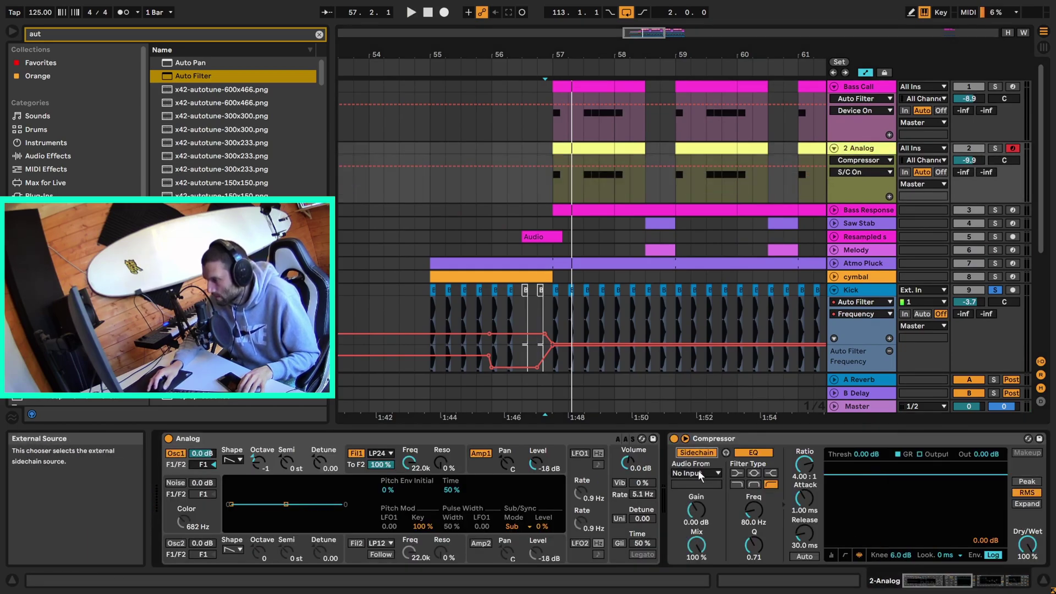
Rename the new kick track "new Kick".
scroll(848, 279, down, 2)
click(861, 348)
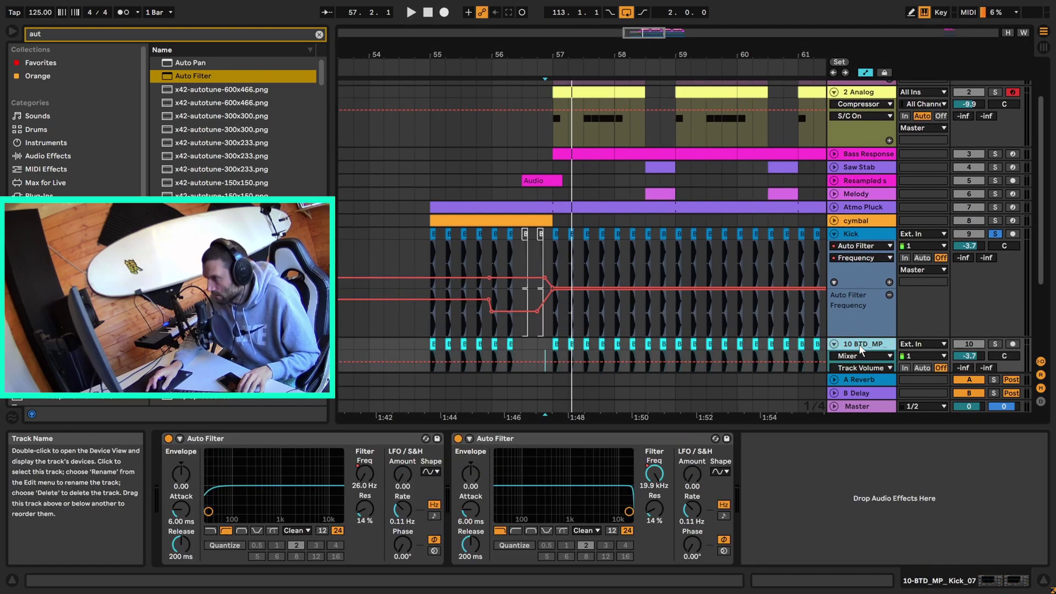
text(new)
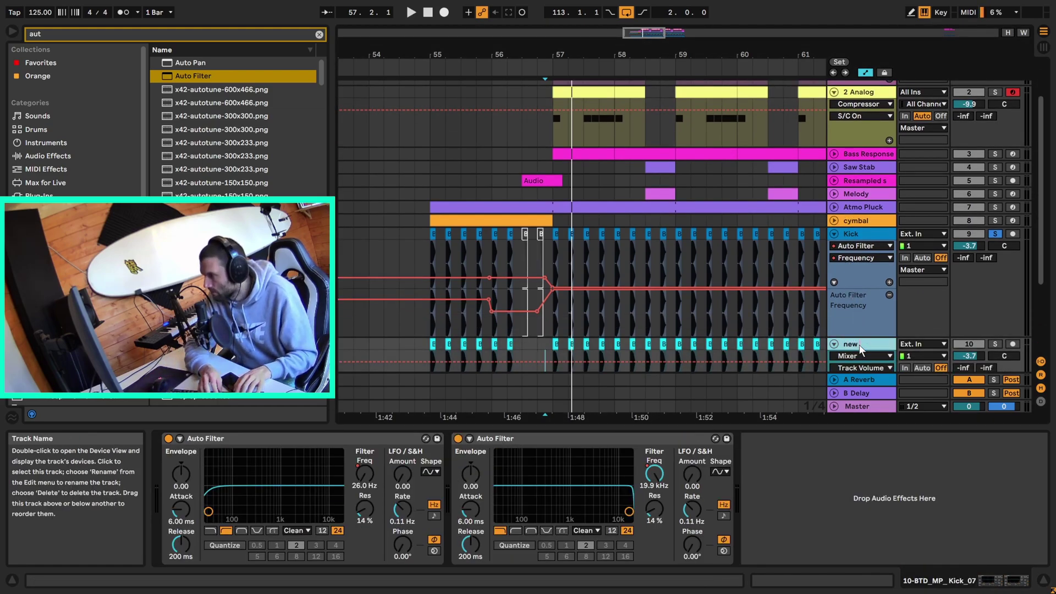
text( Kick)
scroll(876, 180, up, 2)
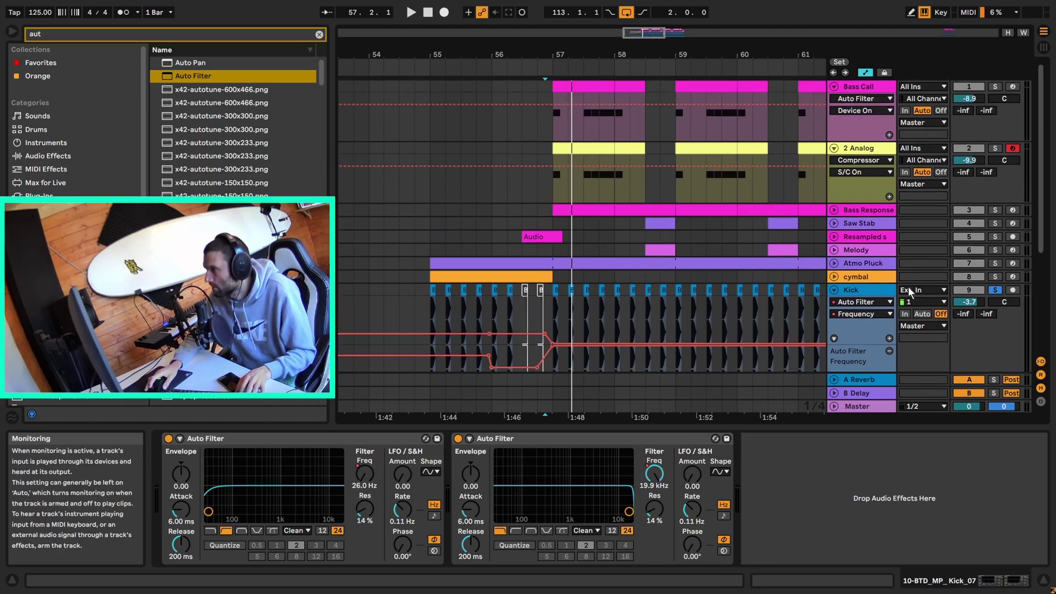
Rename the 2 Analog track "New Bass Call".
click(861, 150)
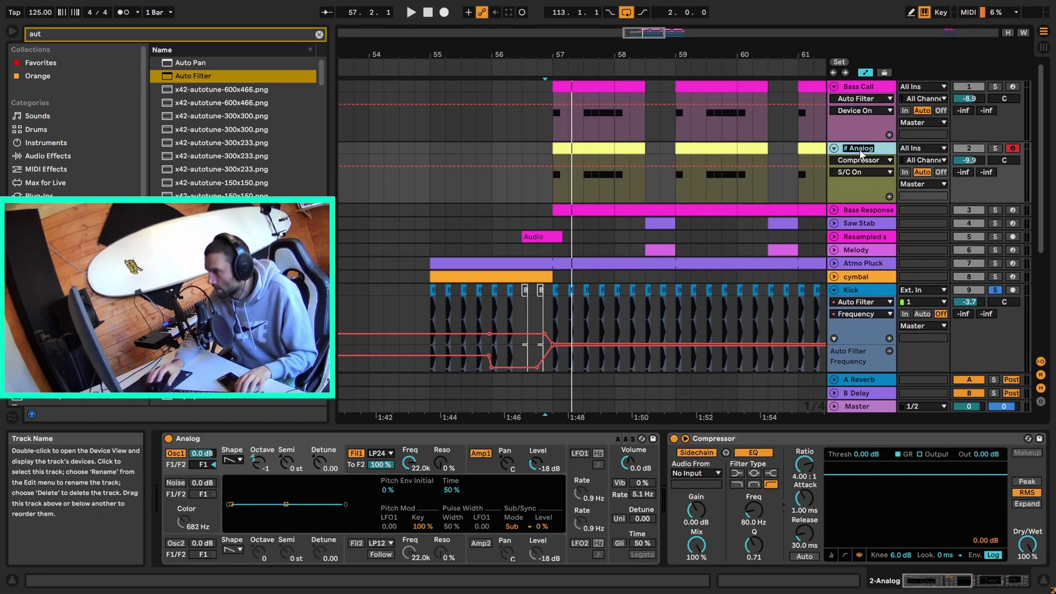
text(New Bass)
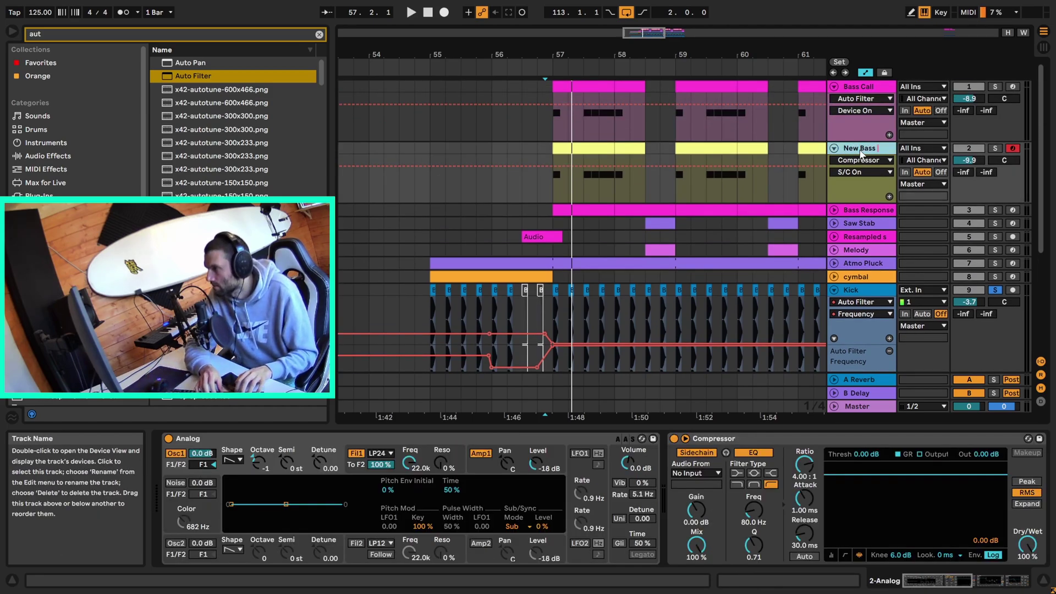
text( Call)
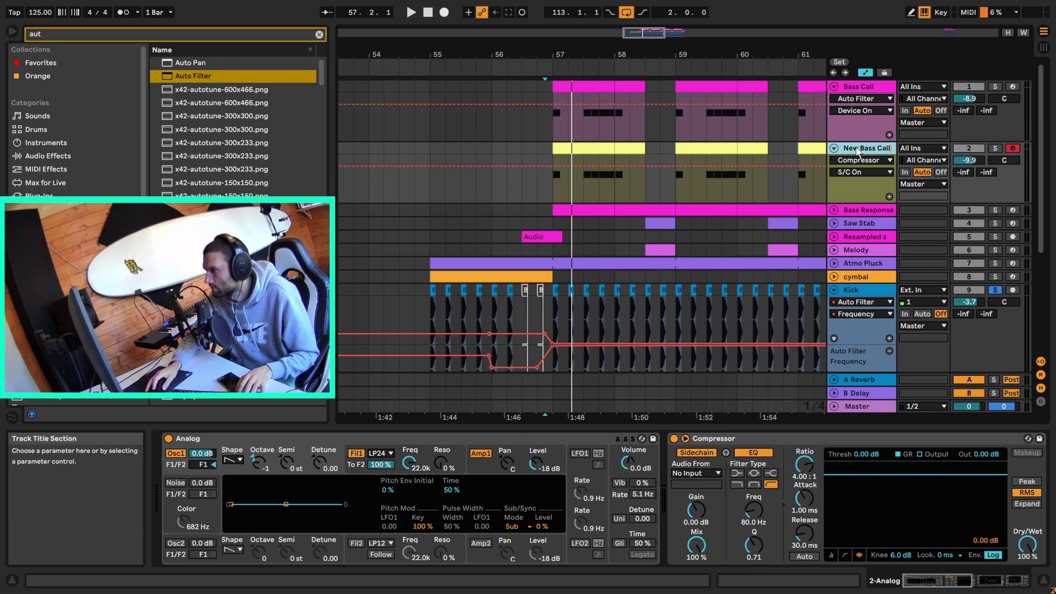
Set the sidechain source of the New Bass Call track's Compressor to new Kick.
click(853, 115)
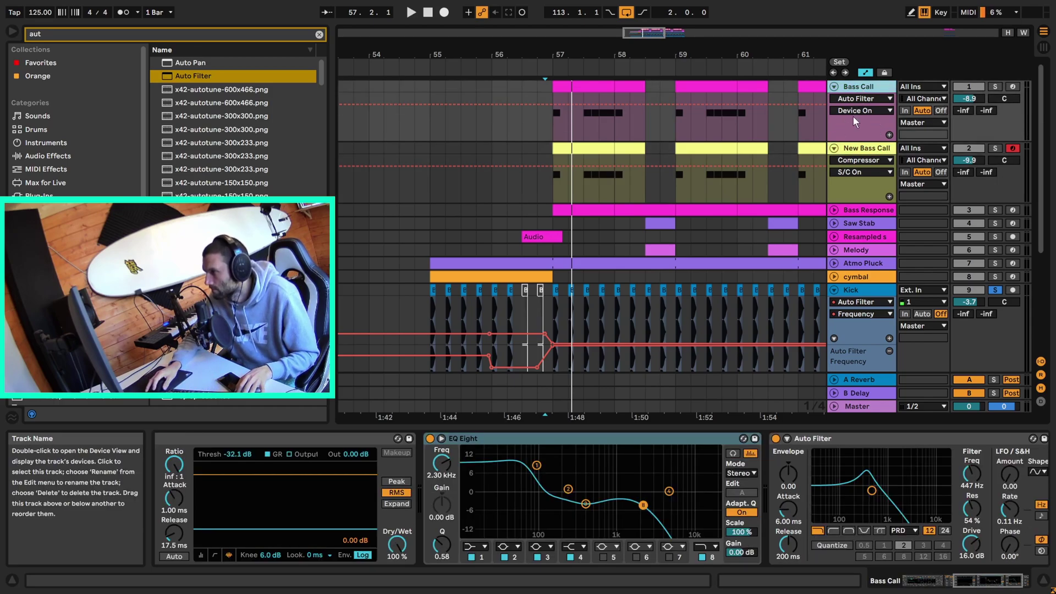
click(863, 152)
click(694, 473)
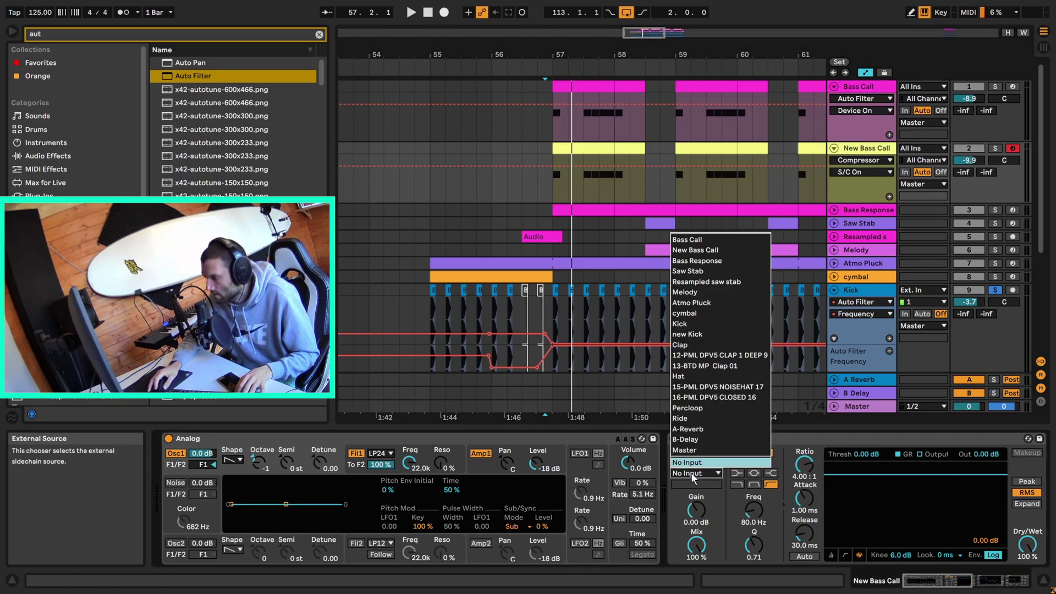
click(708, 334)
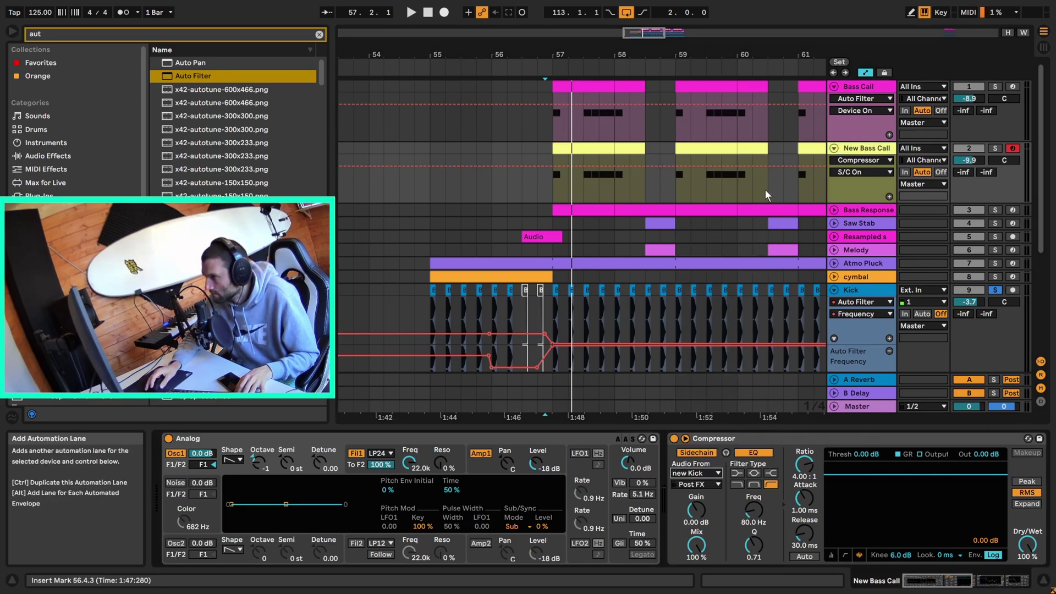
Audition the sidechained bass and lower its Compressor threshold to -33.0 dB.
key(space)
key(space)
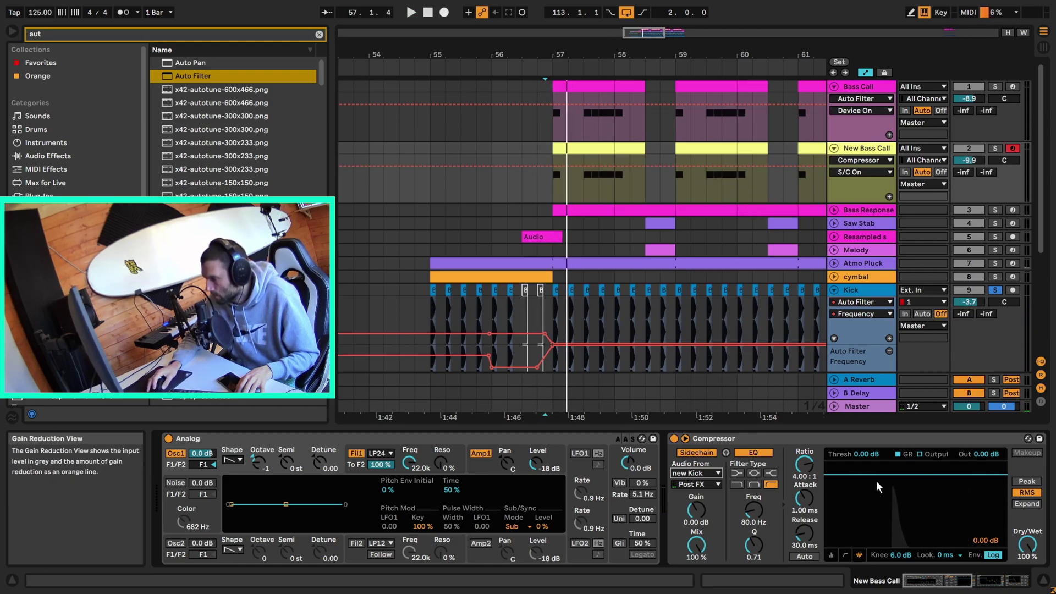
drag(888, 473, 887, 521)
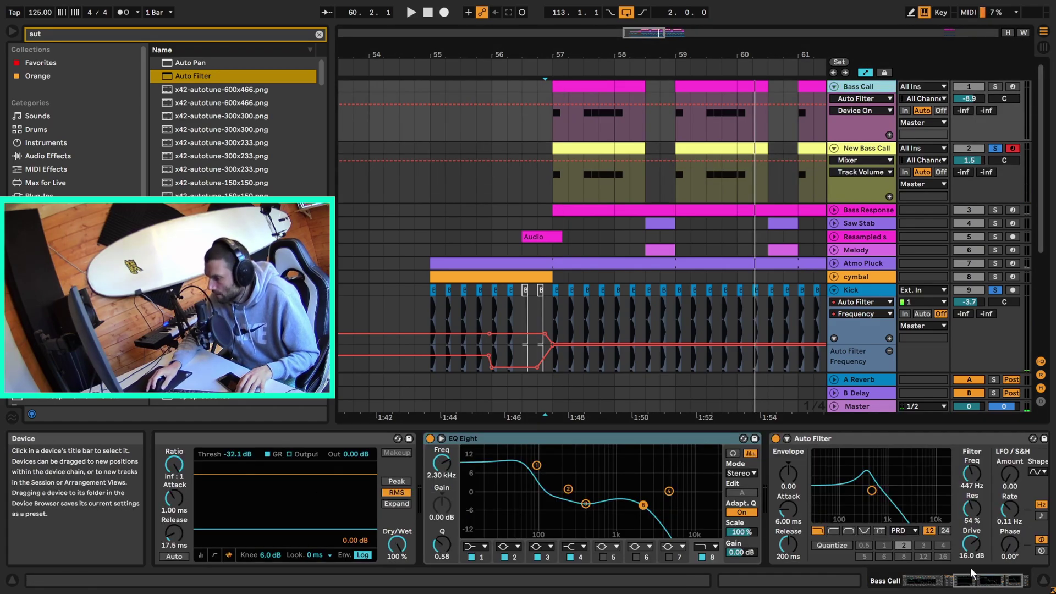
Check the Bass Call Compressor, and set New Bass Call's sidechain filter frequency to 290 Hz and ratio to inf : 1.
drag(985, 583, 935, 586)
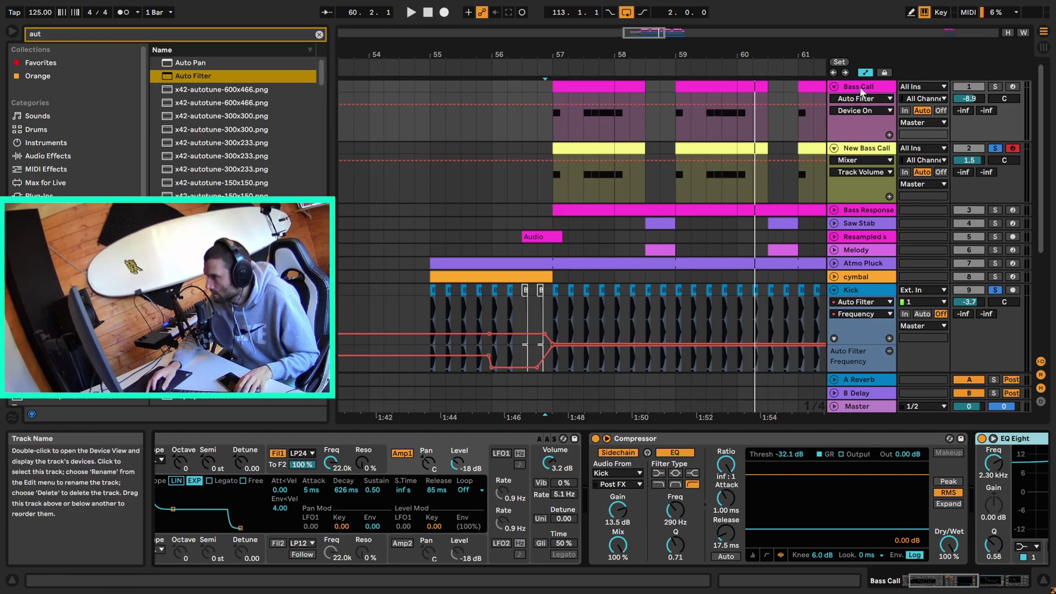
click(855, 153)
click(755, 512)
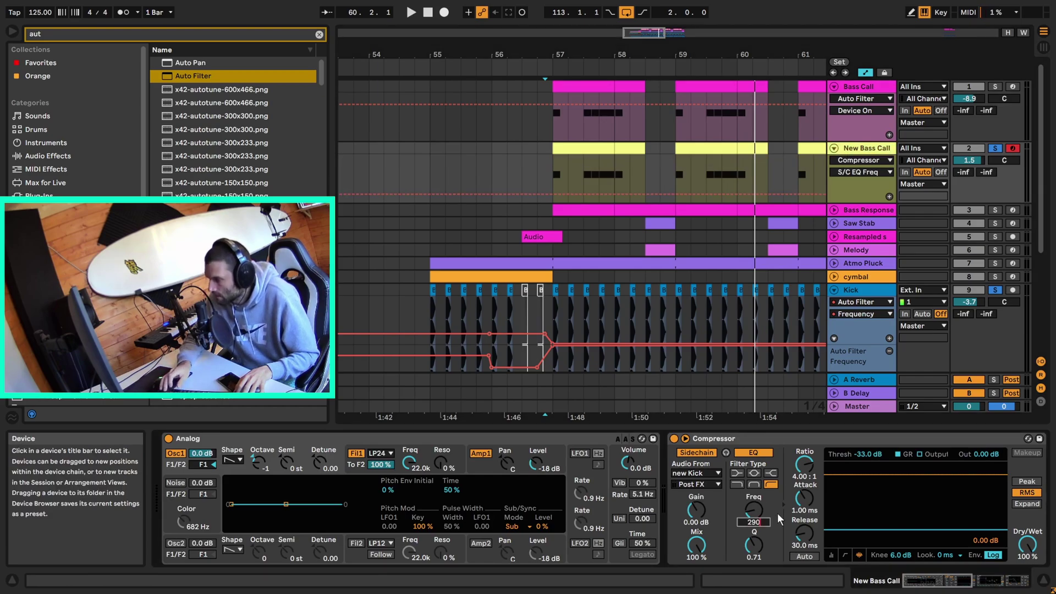
drag(804, 465, 804, 435)
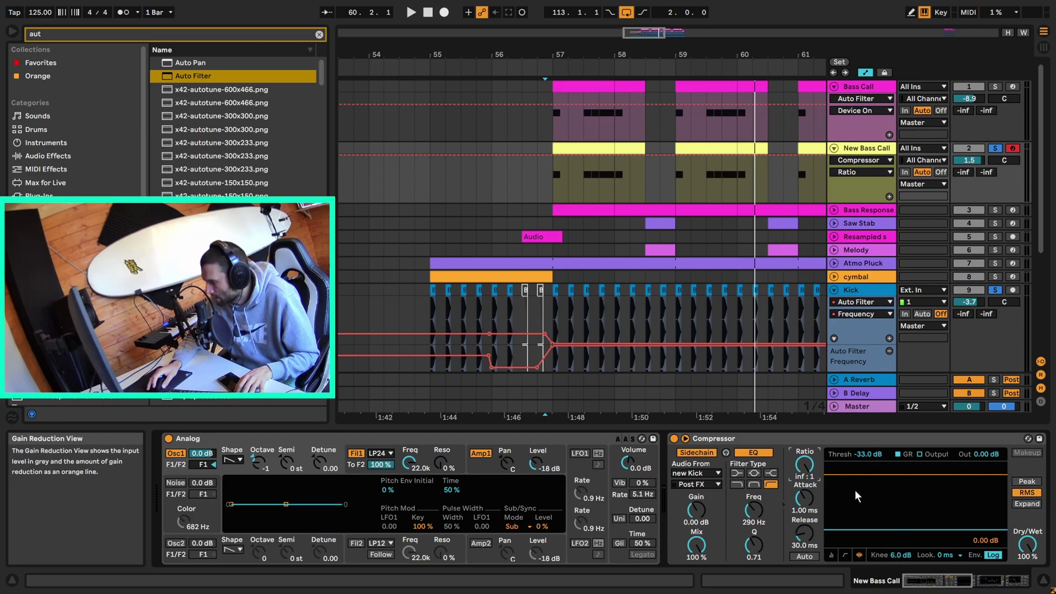
Play the bass and set the New Bass Call Compressor's threshold to -32.1 dB.
key(space)
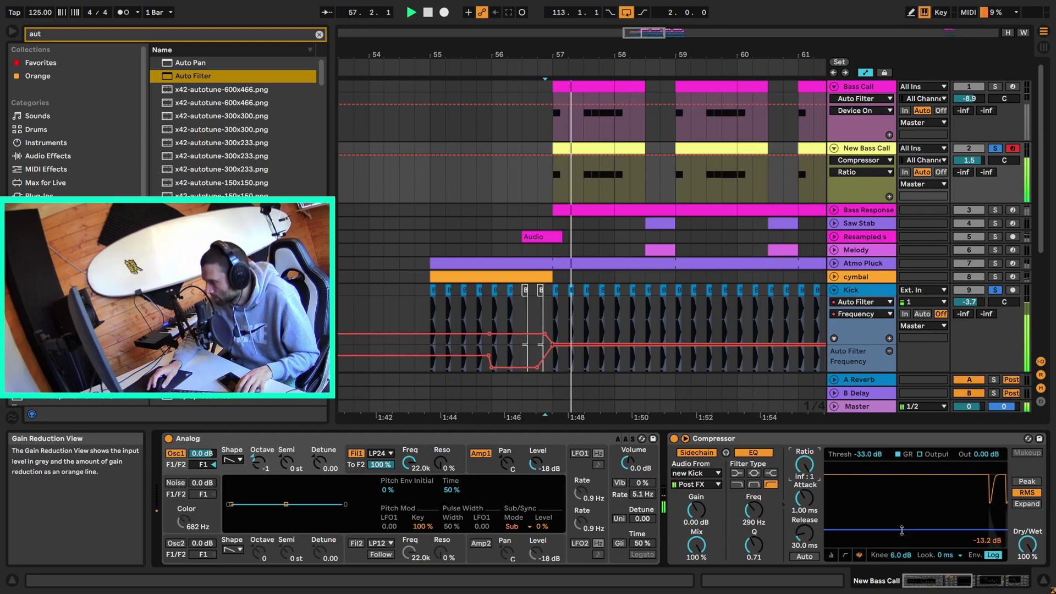
click(867, 456)
text(-3)
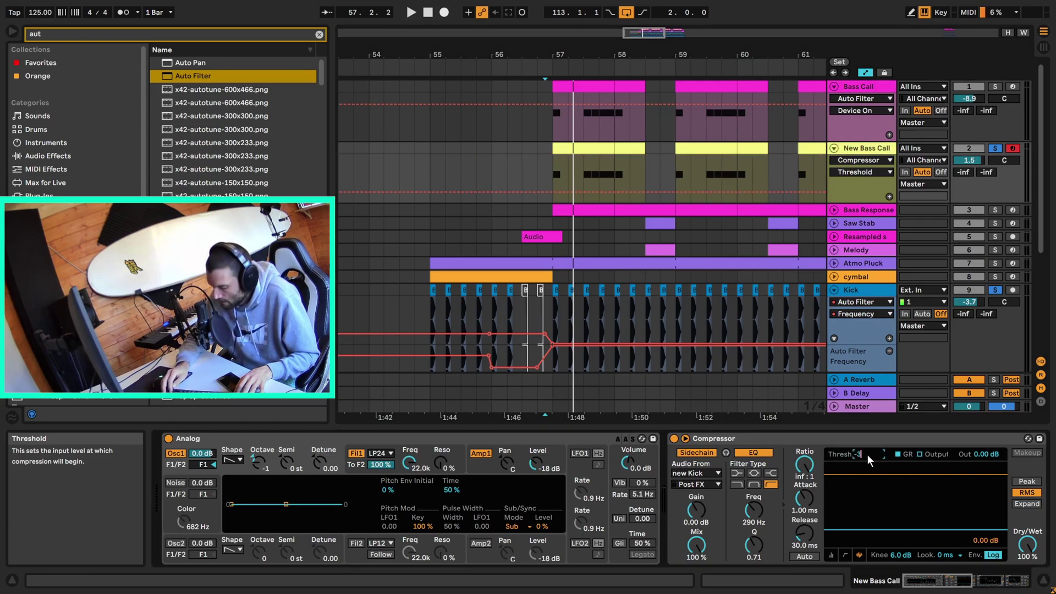
text(2.1)
key(Return)
Check the Bass Call Compressor, set New Bass Call's Compressor release to 17.5 ms and audition it.
click(858, 87)
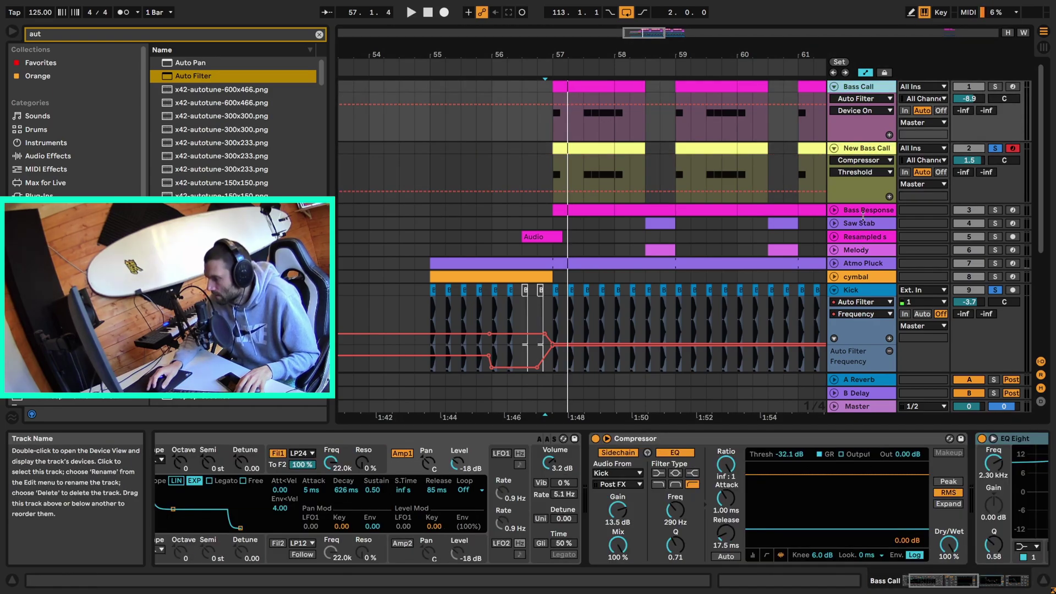
click(863, 178)
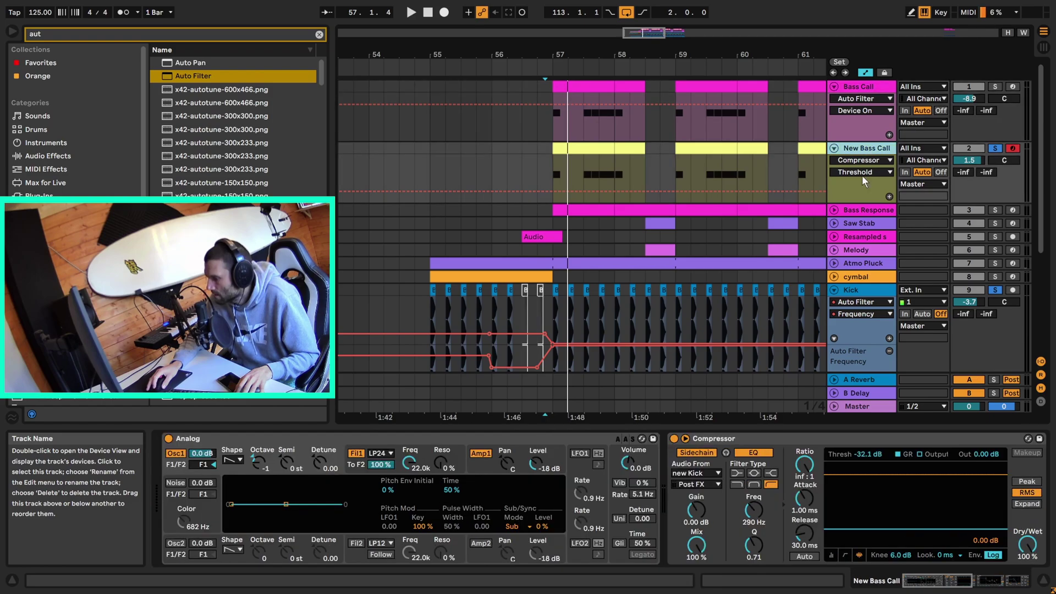
click(808, 541)
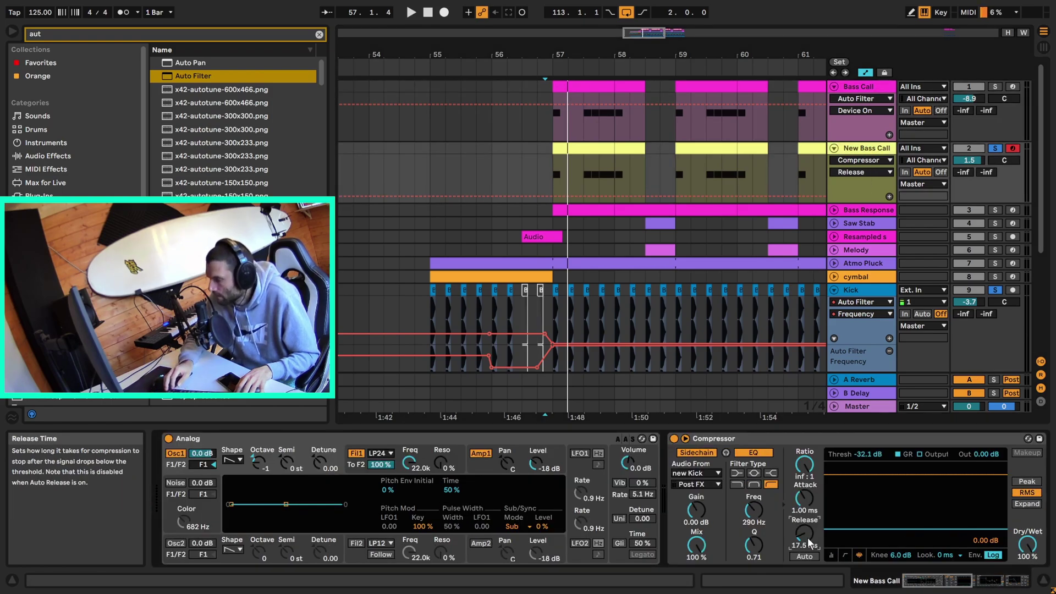
key(space)
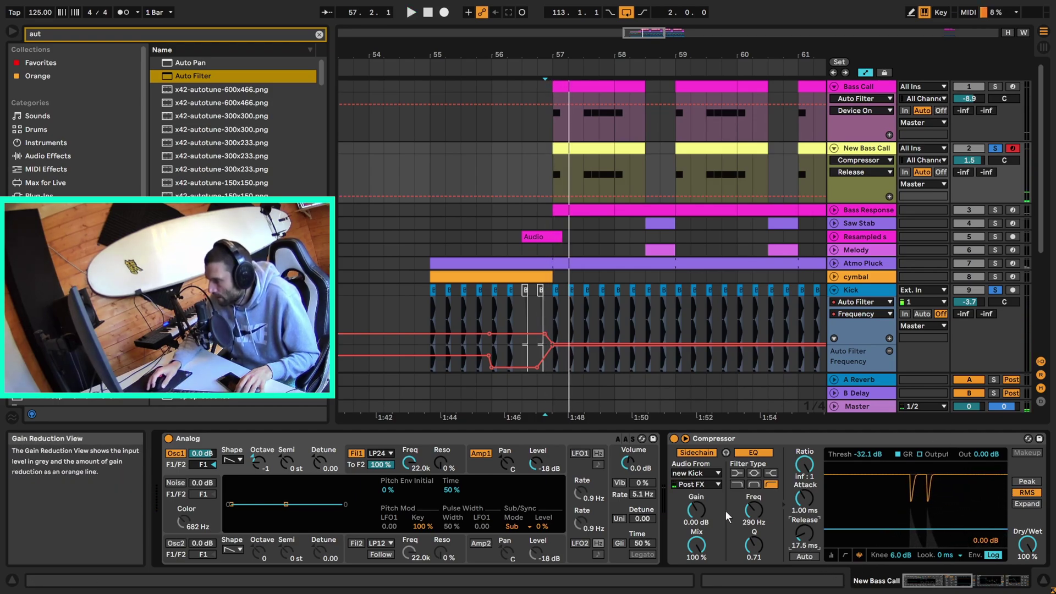
key(space)
Play from bar 57 and set the sidechain gain of the New Bass Call Compressor to 13.5 dB.
click(551, 170)
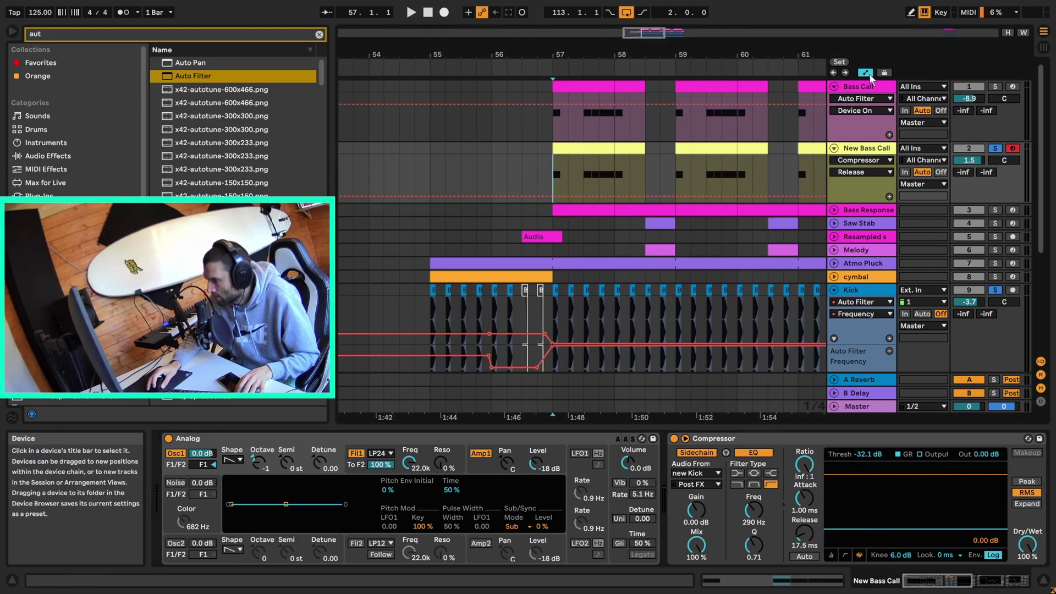
click(697, 511)
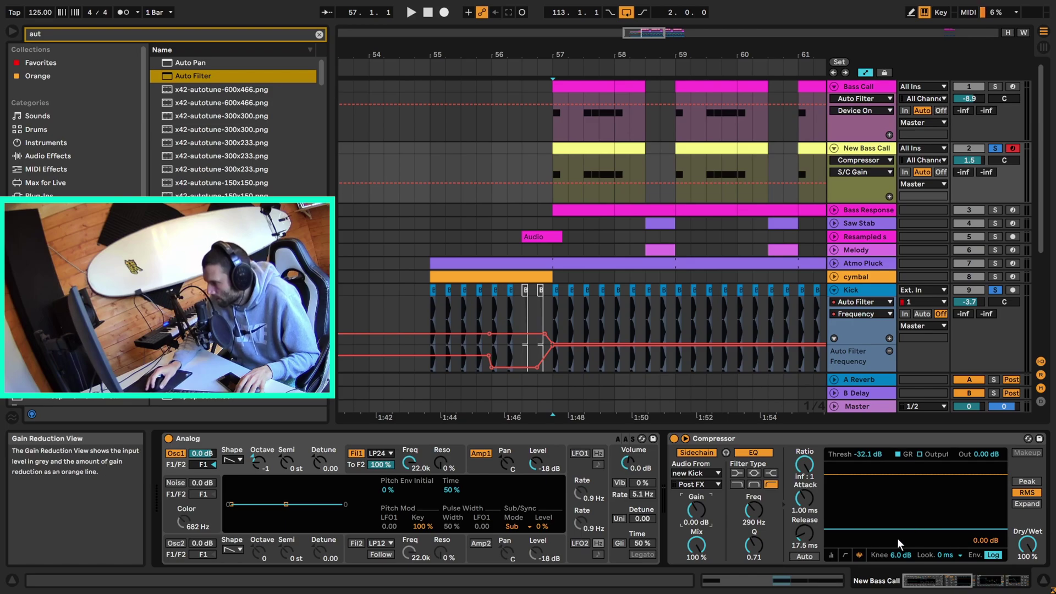
key(space)
drag(697, 510, 696, 471)
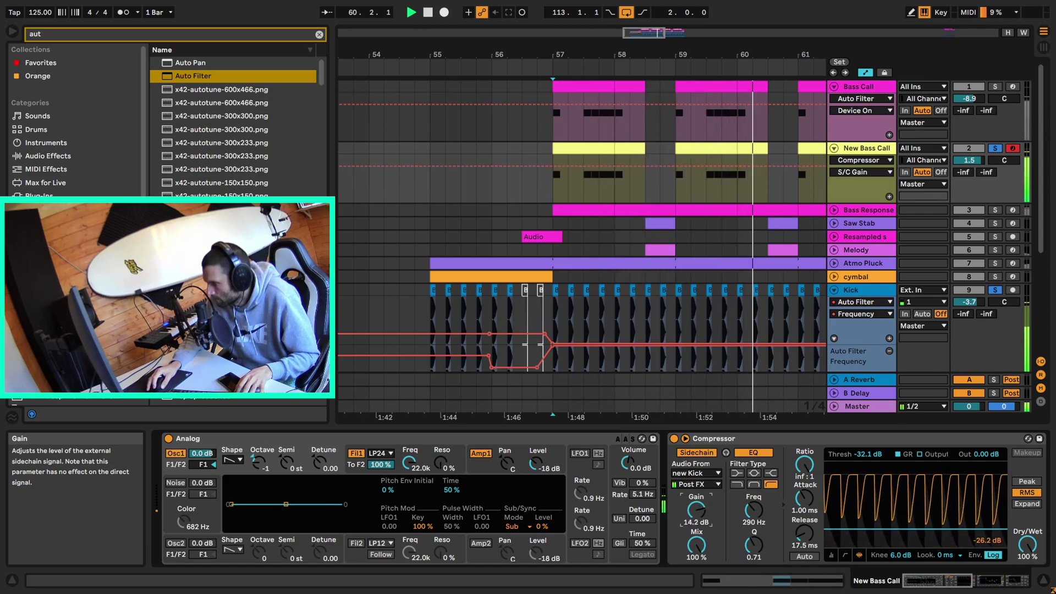
key(space)
drag(695, 516, 696, 517)
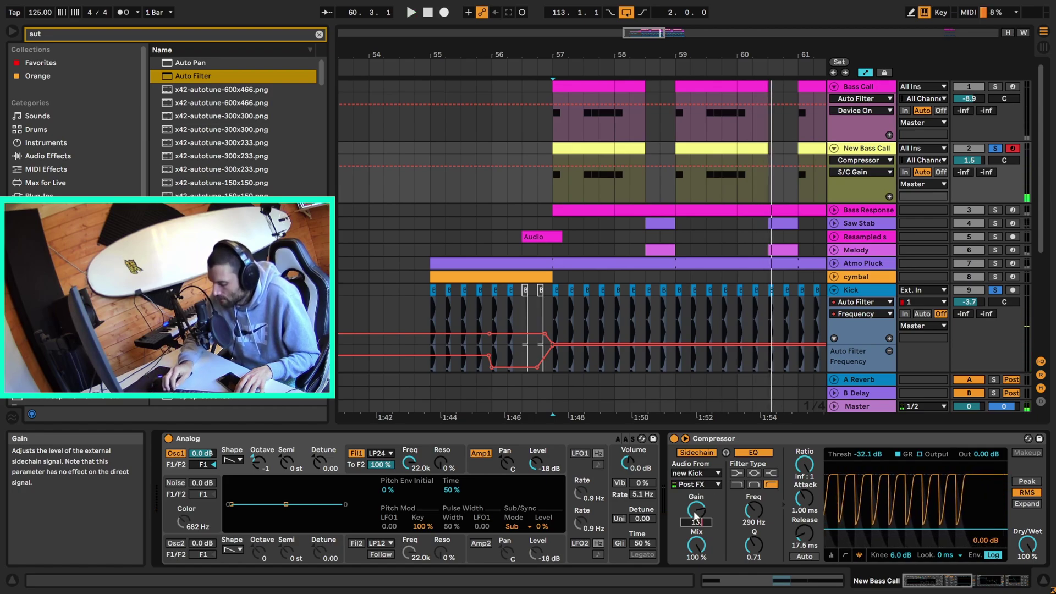
Compare the soloed Bass Call and New Bass Call tracks and lower New Bass Call's volume to -6.7 dB.
key(space)
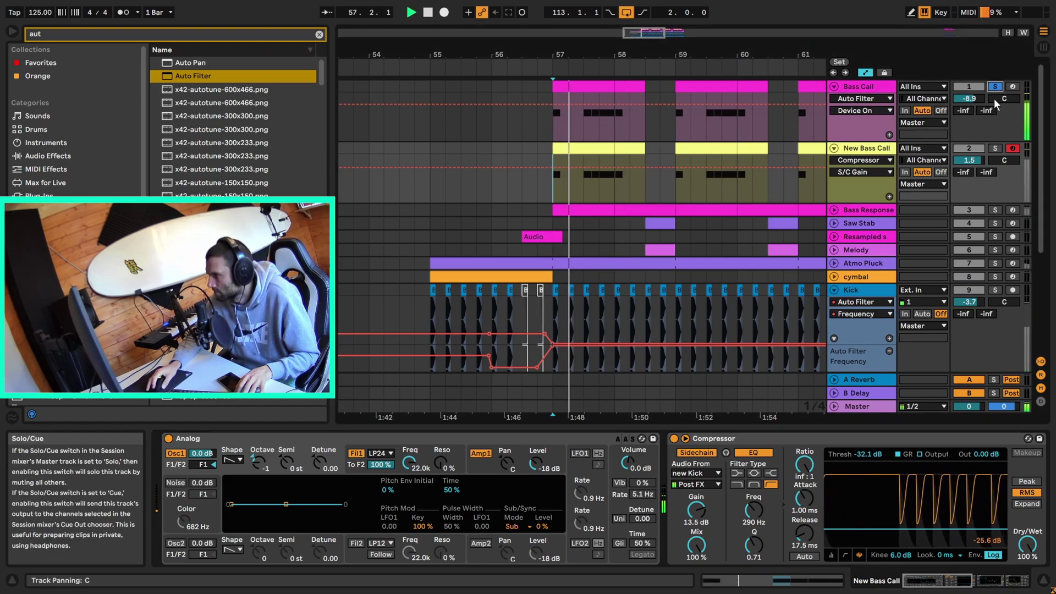
click(1004, 159)
key(space)
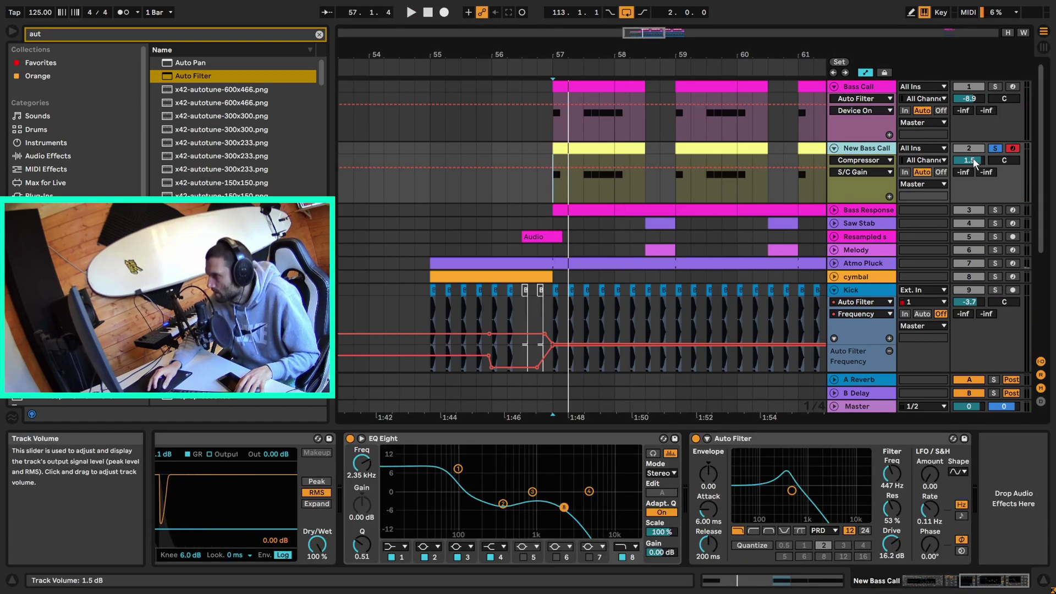
drag(973, 158, 972, 163)
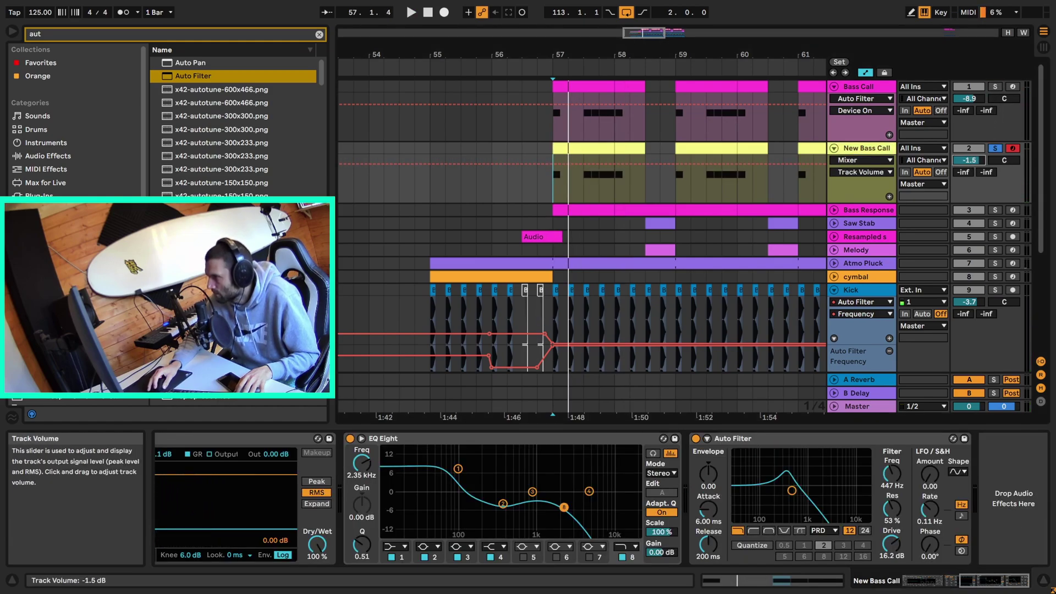
key(space)
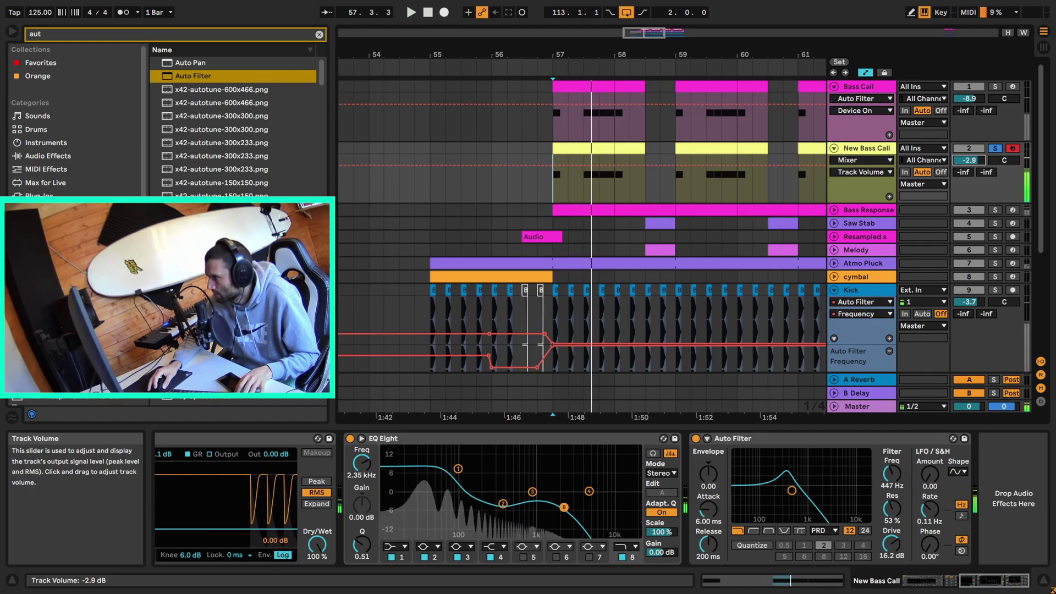
key(space)
Solo and unfold the Bass Response track, and play it from bar 57.
drag(645, 33, 646, 10)
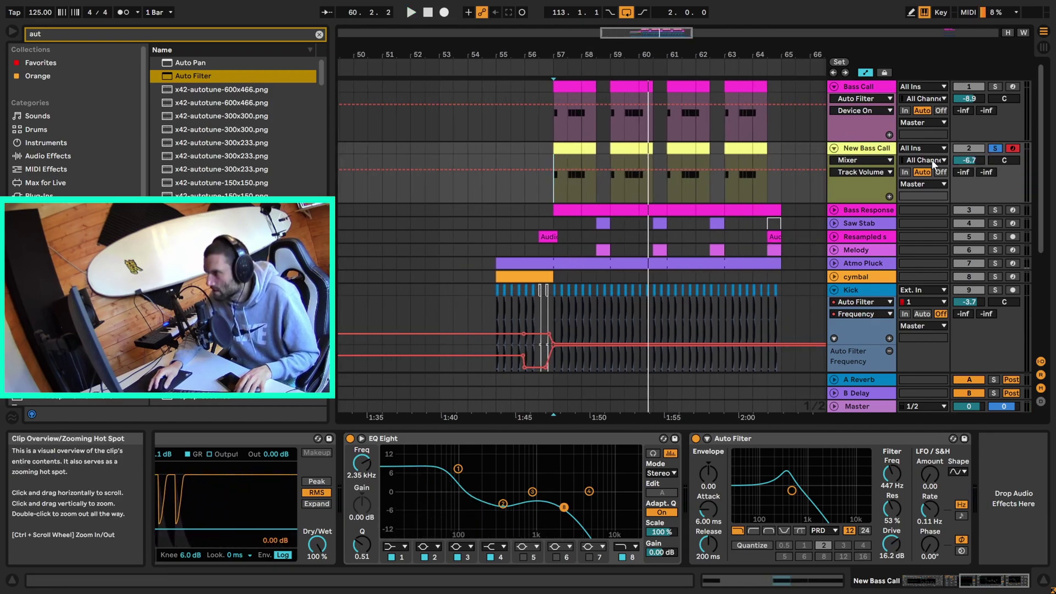
click(994, 210)
click(834, 210)
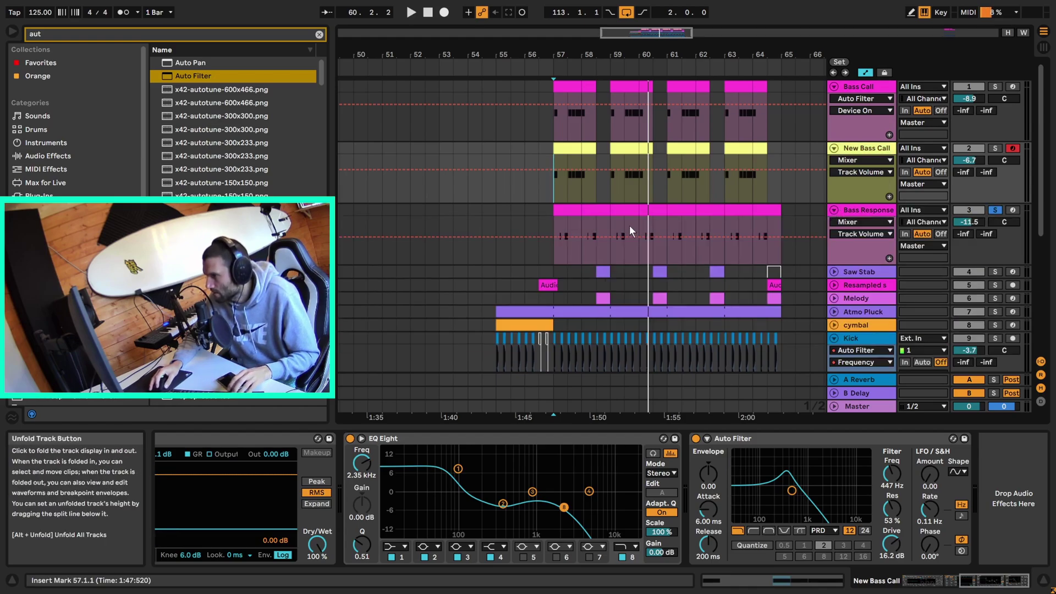
click(553, 222)
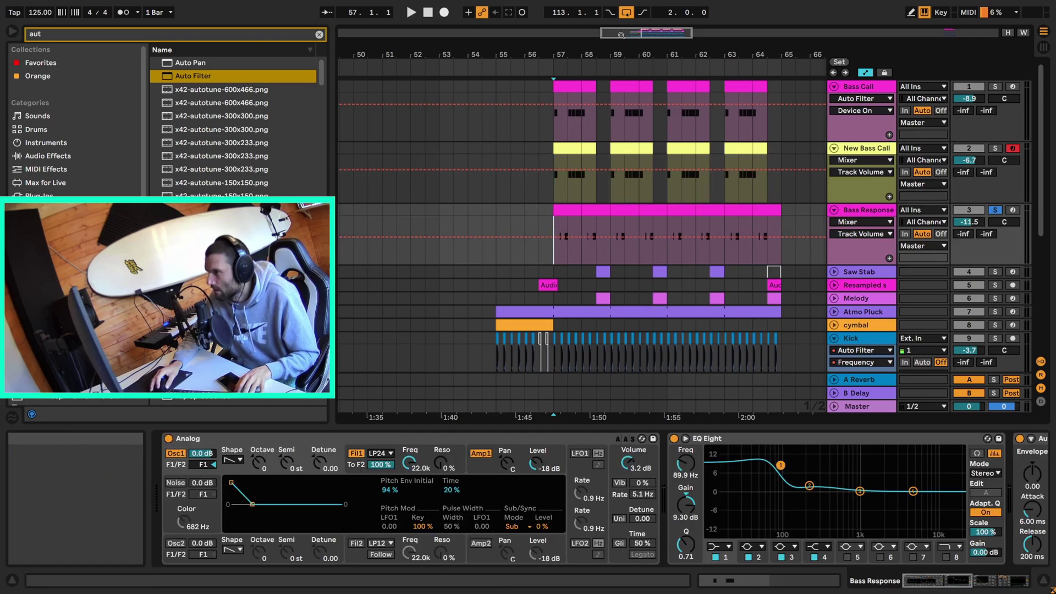
drag(553, 54, 566, 98)
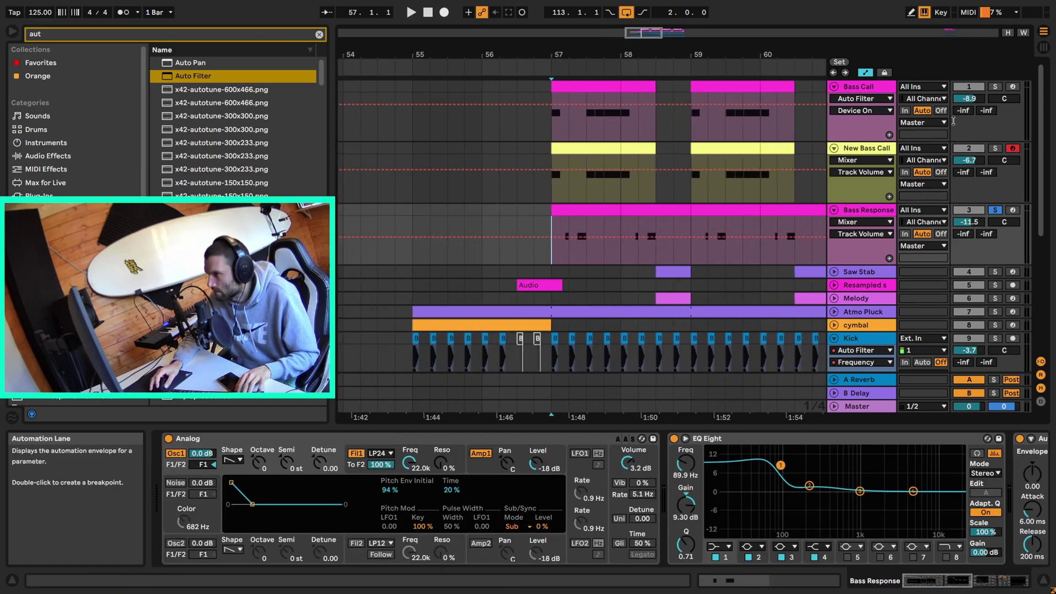
key(space)
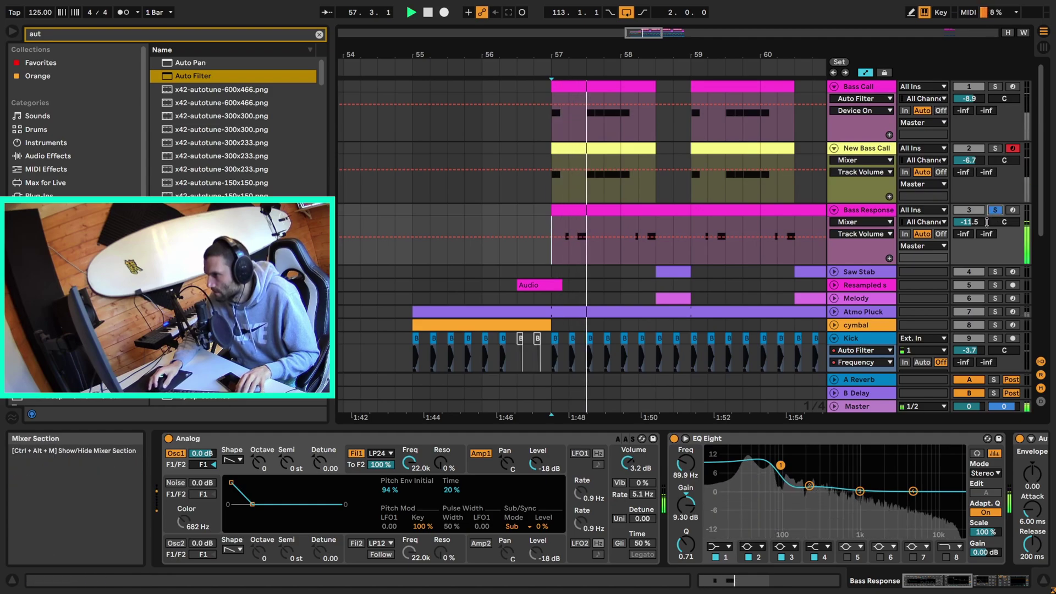
click(973, 586)
drag(972, 586, 935, 584)
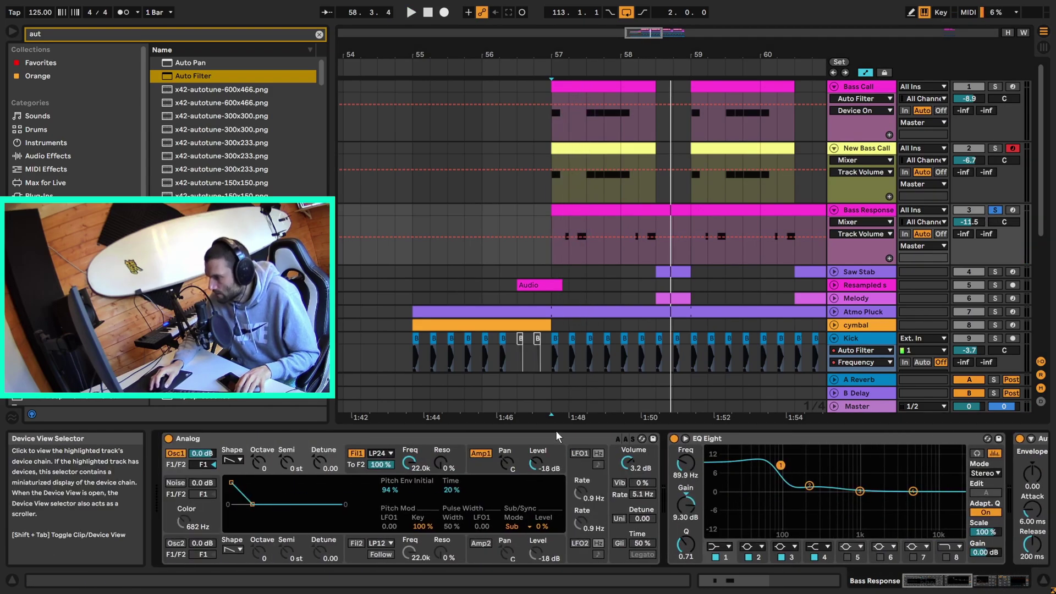
Open the Bass Response MIDI clip at bar 57 and select its first short D0 note to examine its timing.
double_click(599, 212)
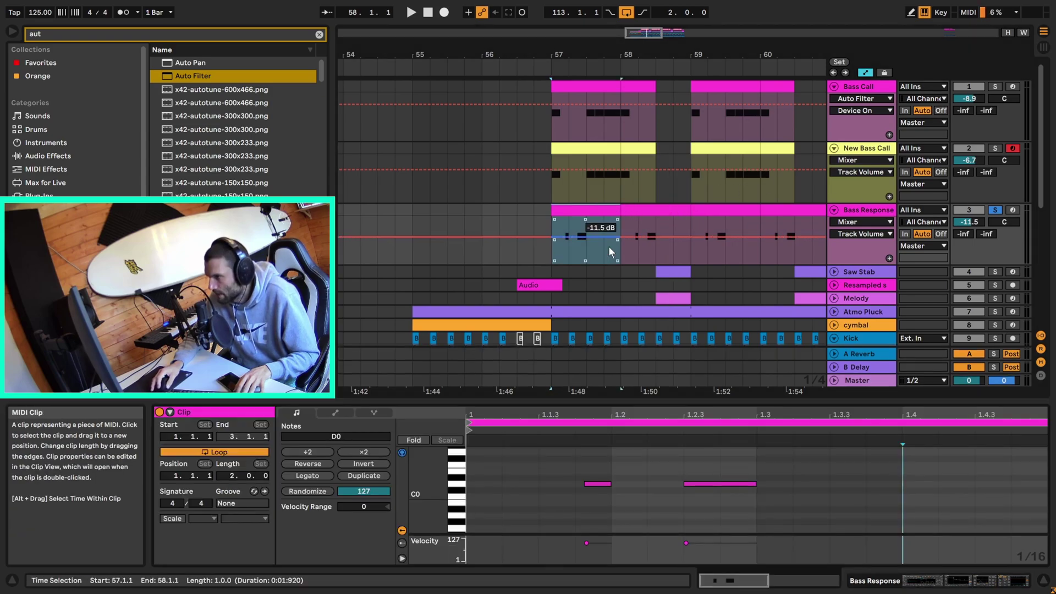
click(539, 497)
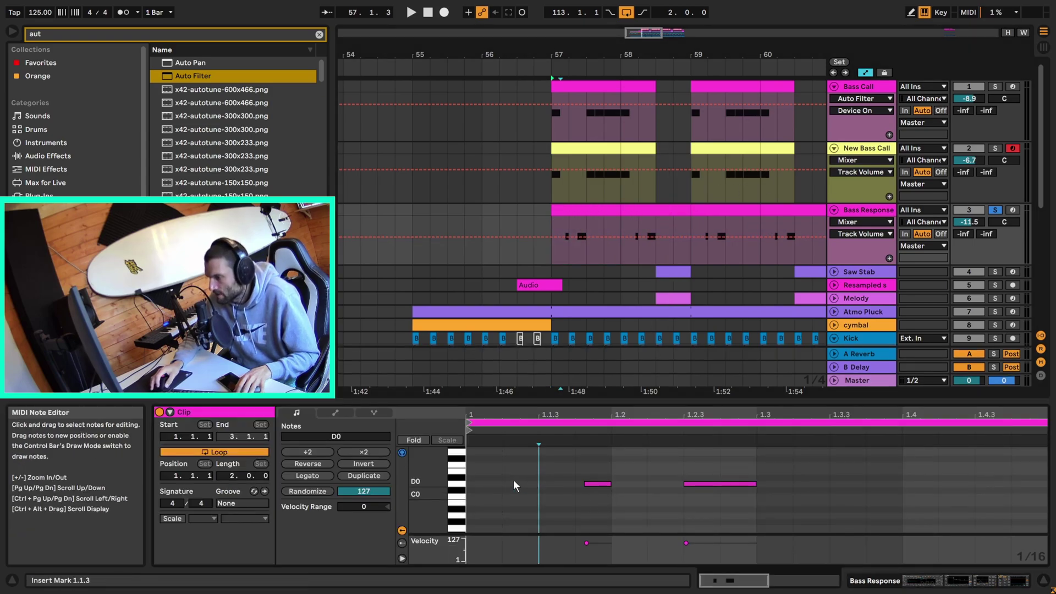
click(590, 484)
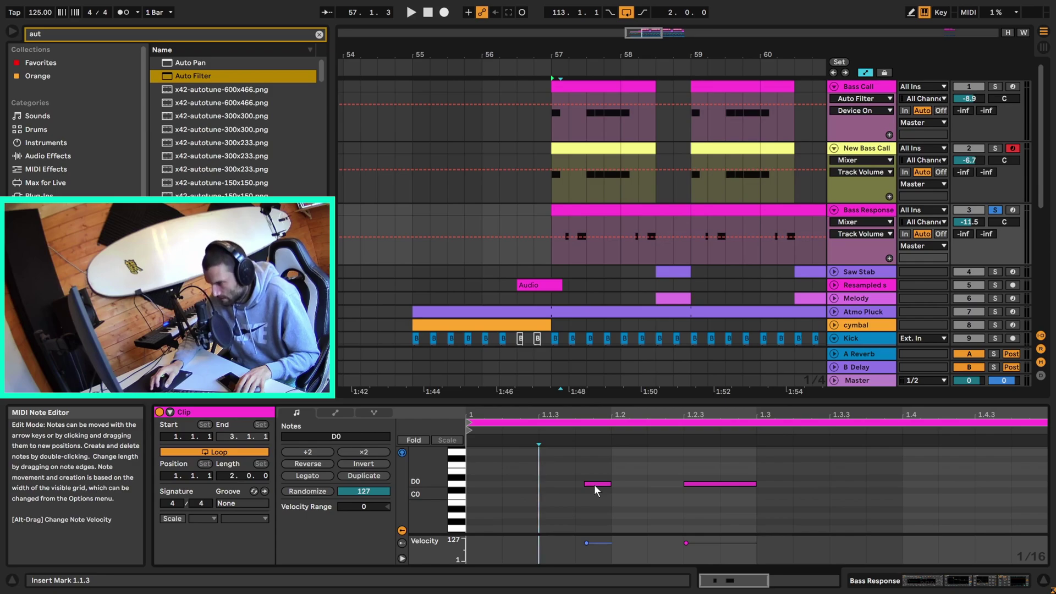
click(594, 484)
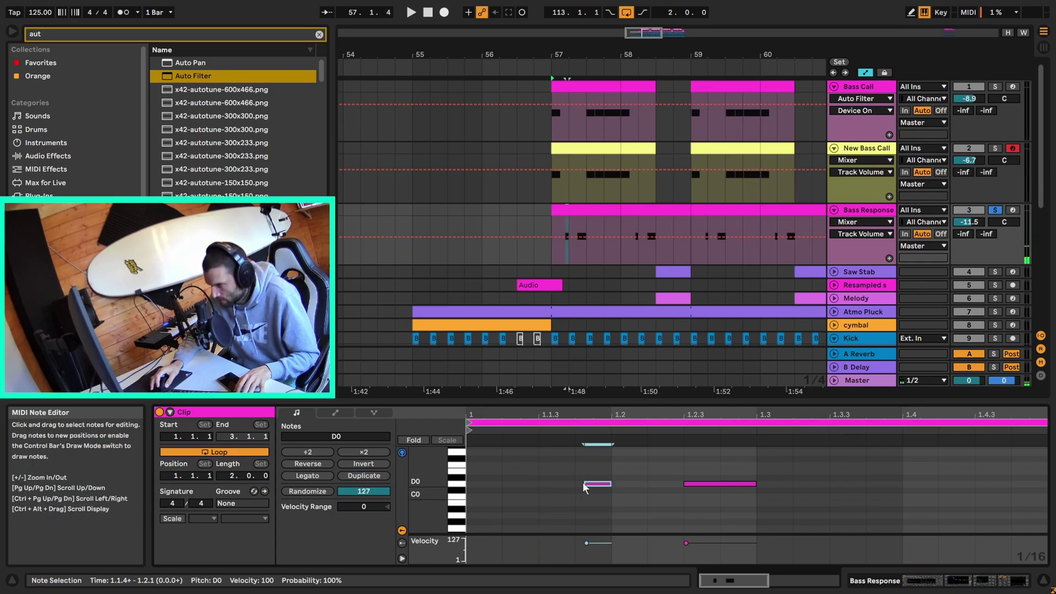
Reset the pitch envelope initial level of Bass Response's Analog to 0%, play it for comparison, and undo the reset.
drag(596, 414, 596, 459)
key(shift+Tab)
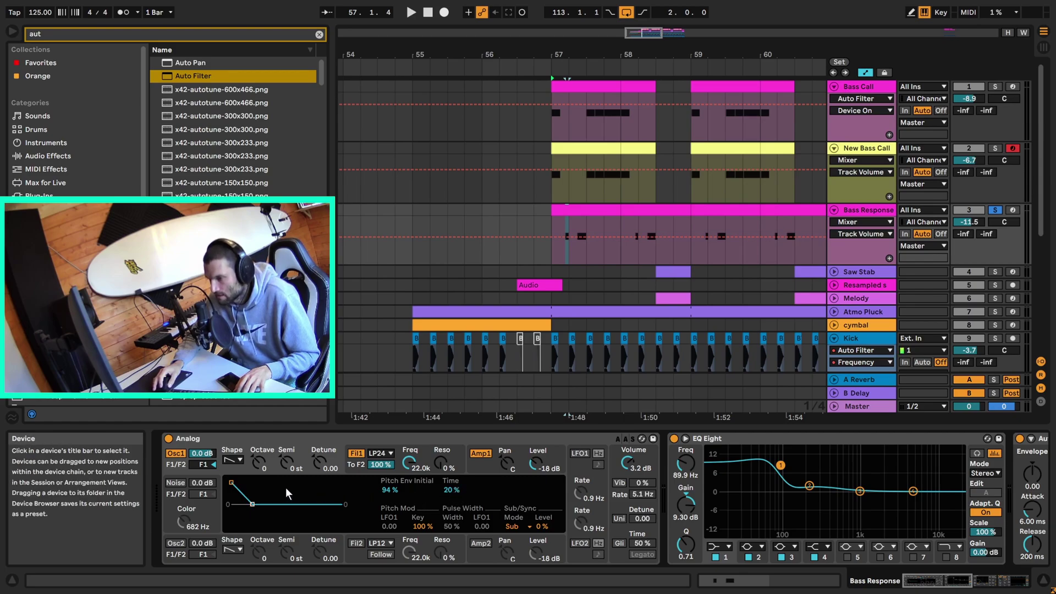
click(384, 489)
key(Delete)
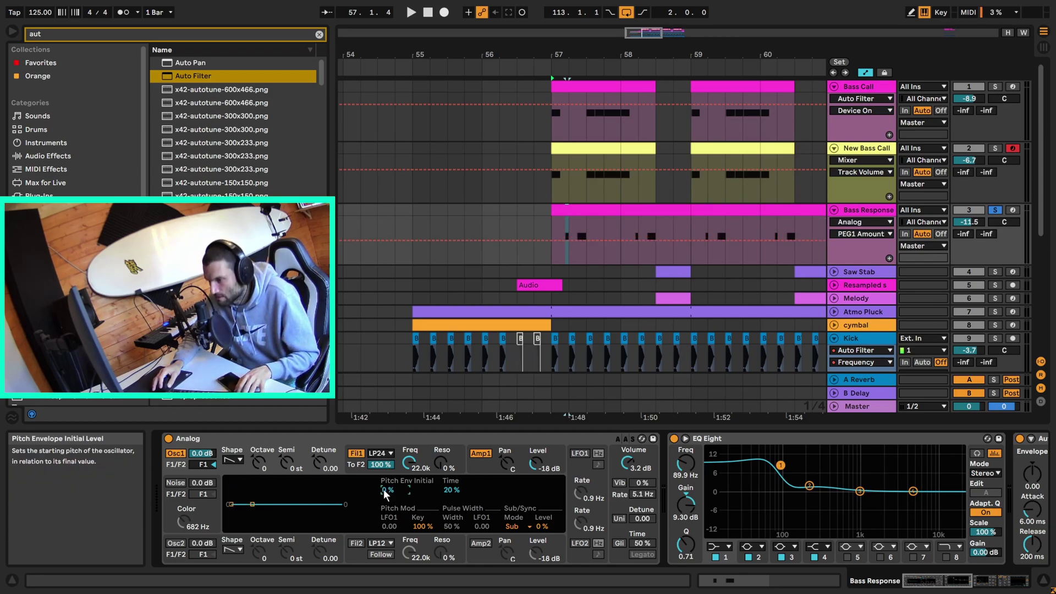
key(space)
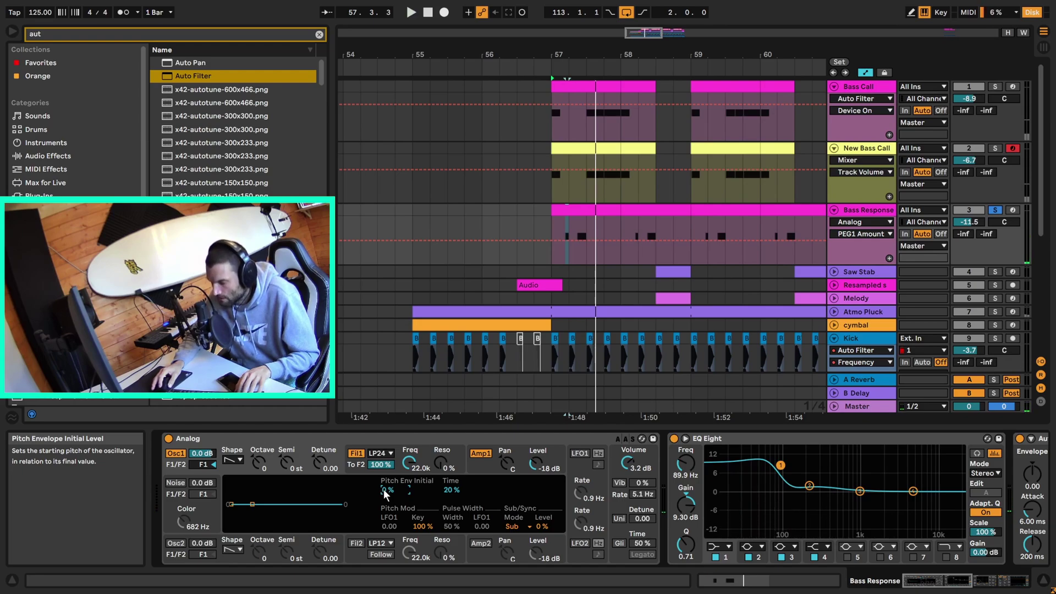
key(ctrl+z)
key(space)
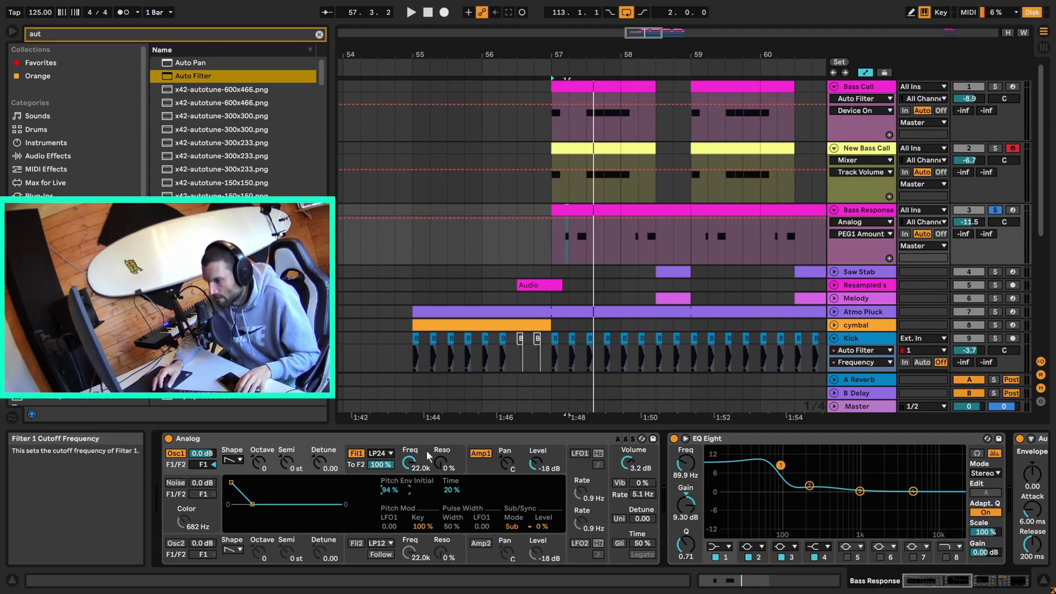
Examine the amp envelope of Bass Response's Analog and the curve settings of its EQ Eight.
click(483, 473)
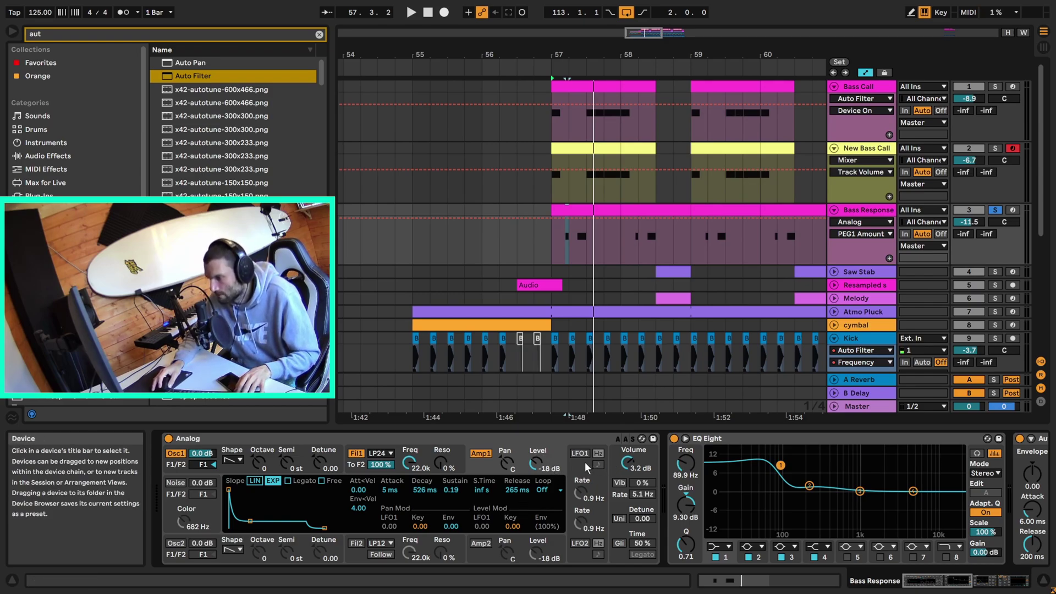
click(314, 437)
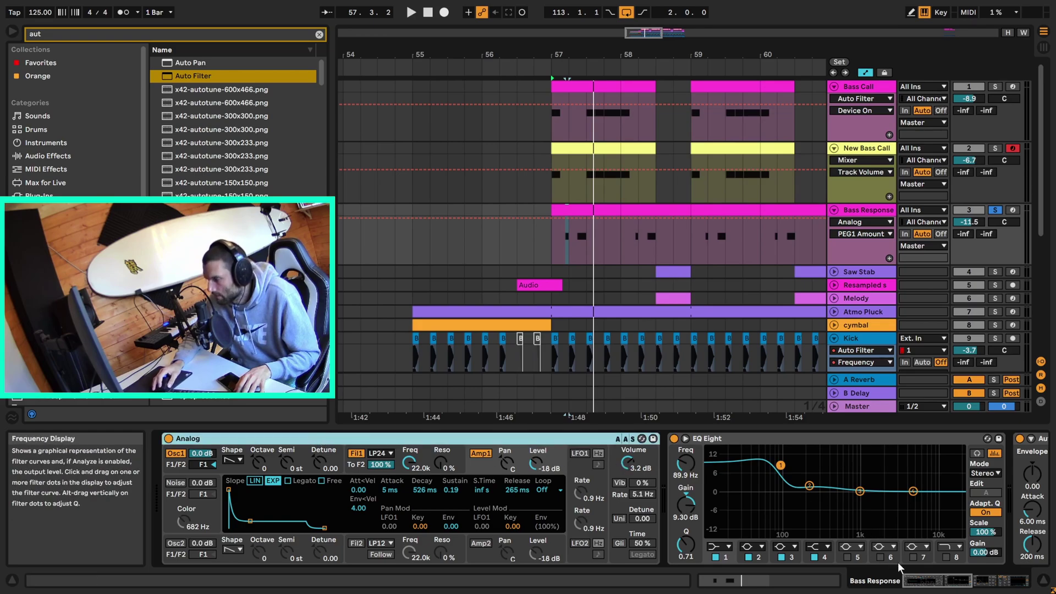
scroll(900, 567, down, 5)
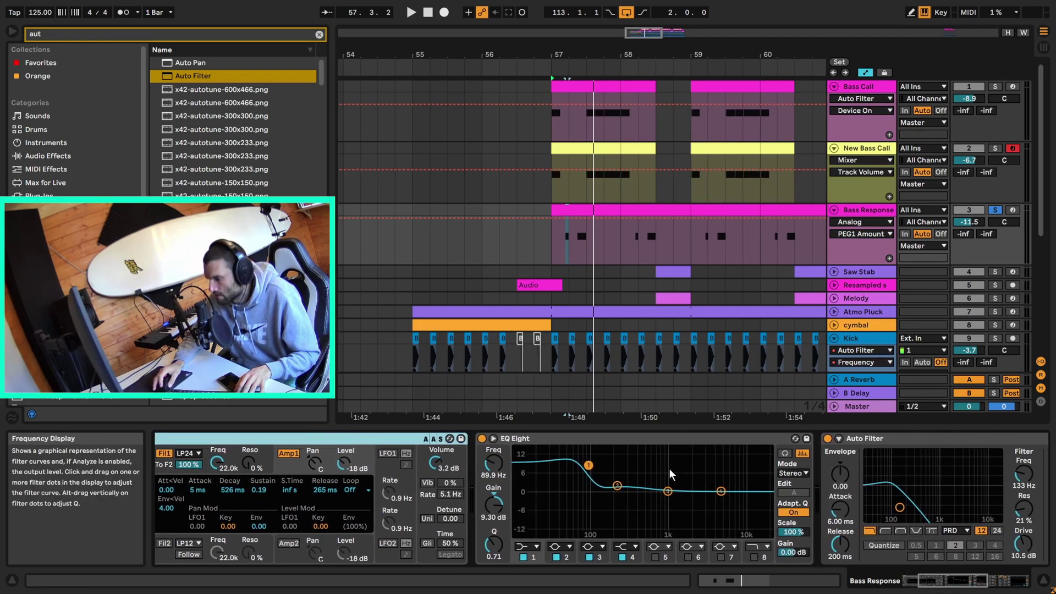
click(650, 440)
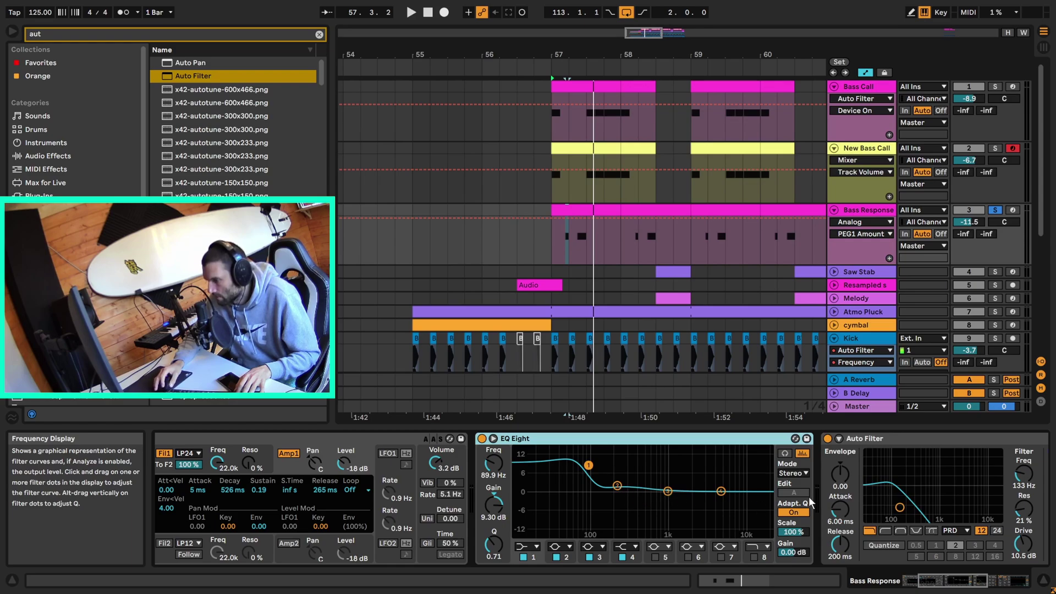
scroll(968, 580, down, 5)
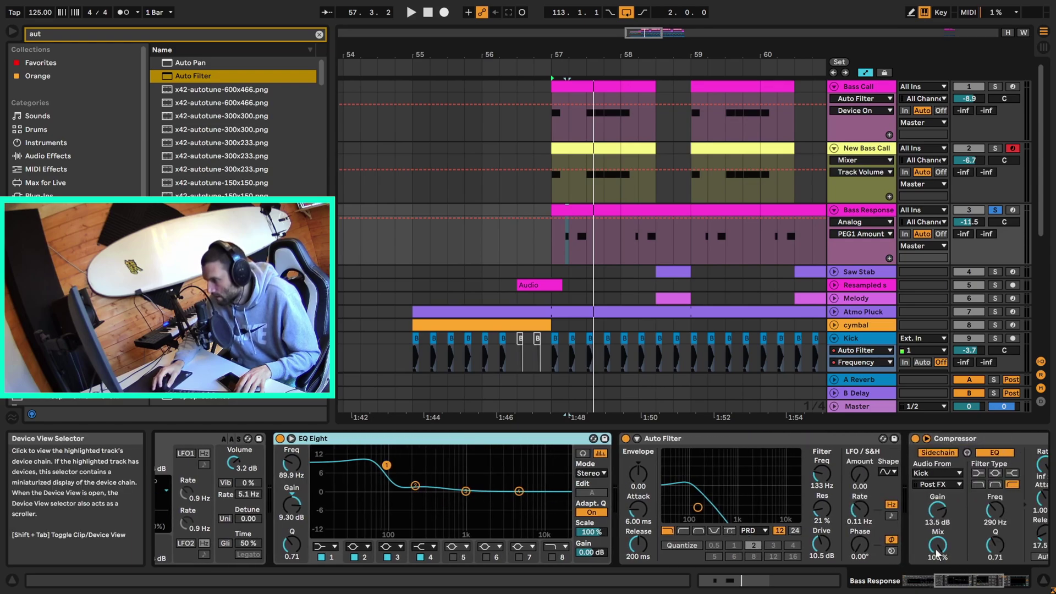
Play Bass Response to hear what its Auto Filter contributes, and examine the filter's cutoff, drive and circuit type.
click(742, 438)
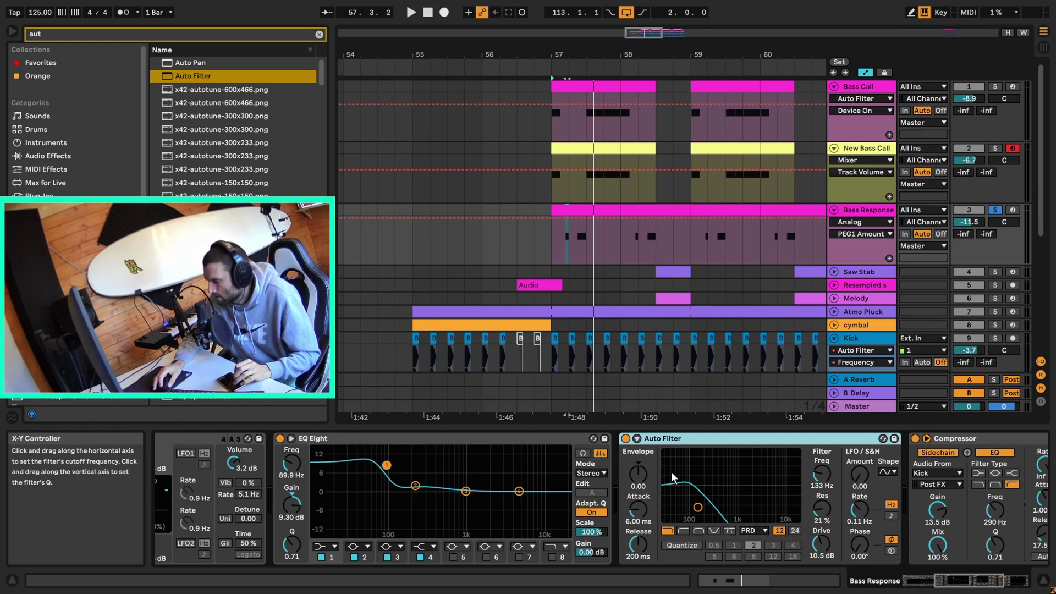
click(626, 443)
key(space)
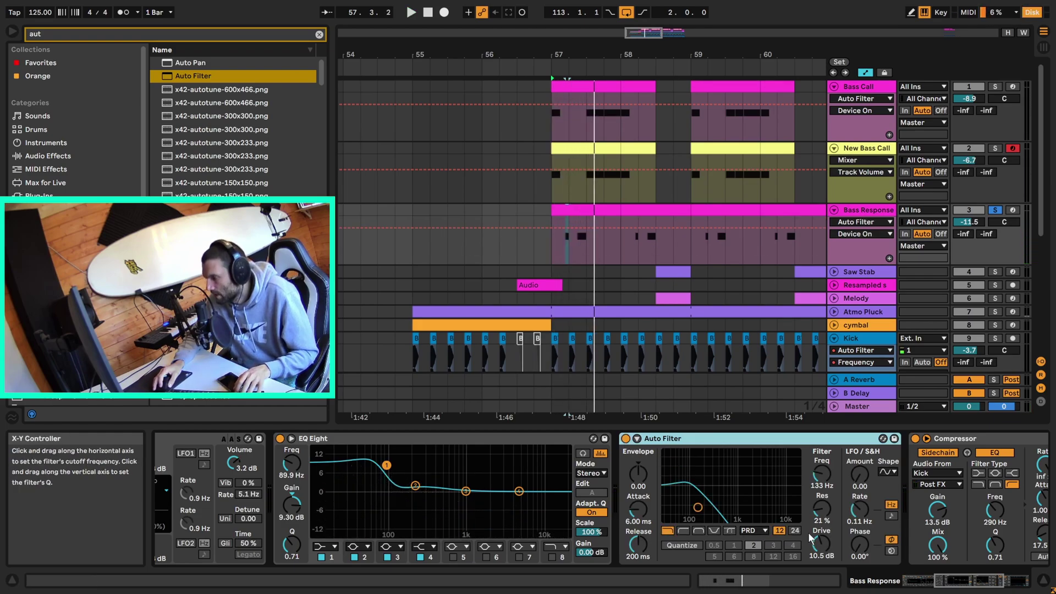
click(749, 531)
Examine Bass Response's Compressor, sidechained from the Kick, while playing from bar 57.
scroll(714, 464, right, 5)
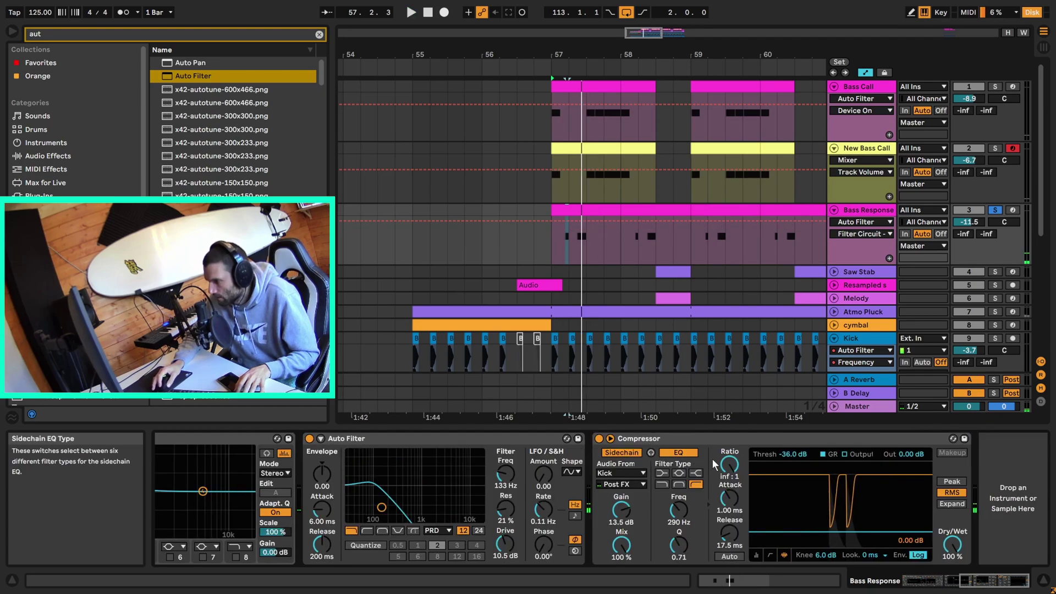
click(603, 434)
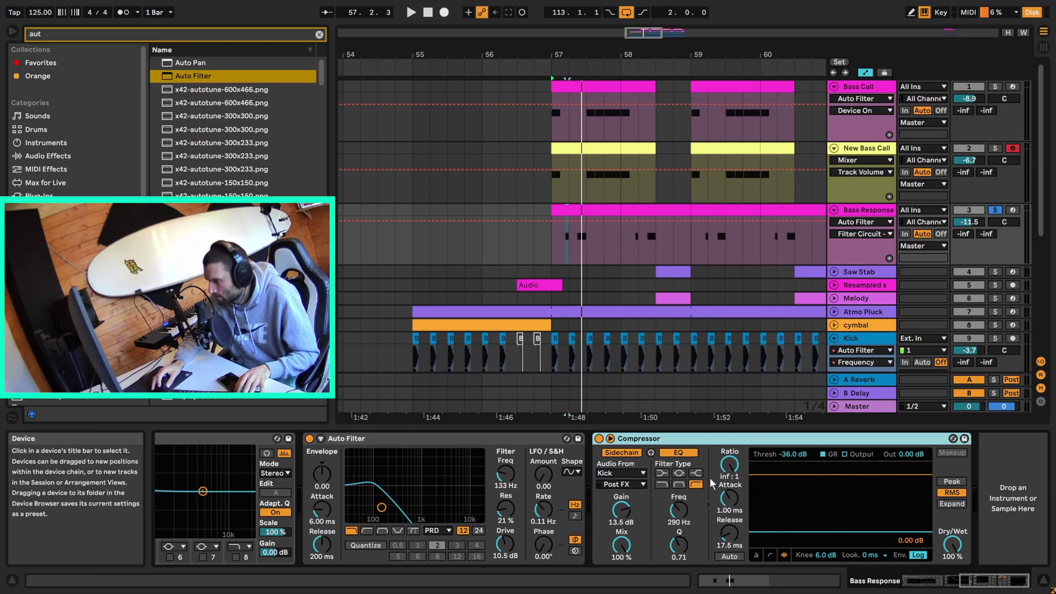
key(space)
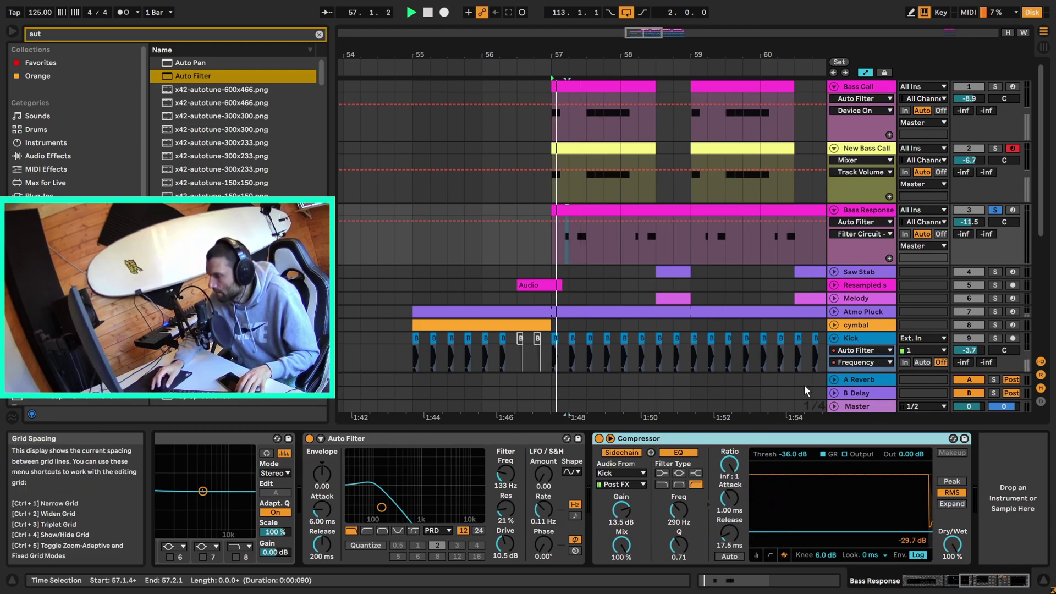
key(space)
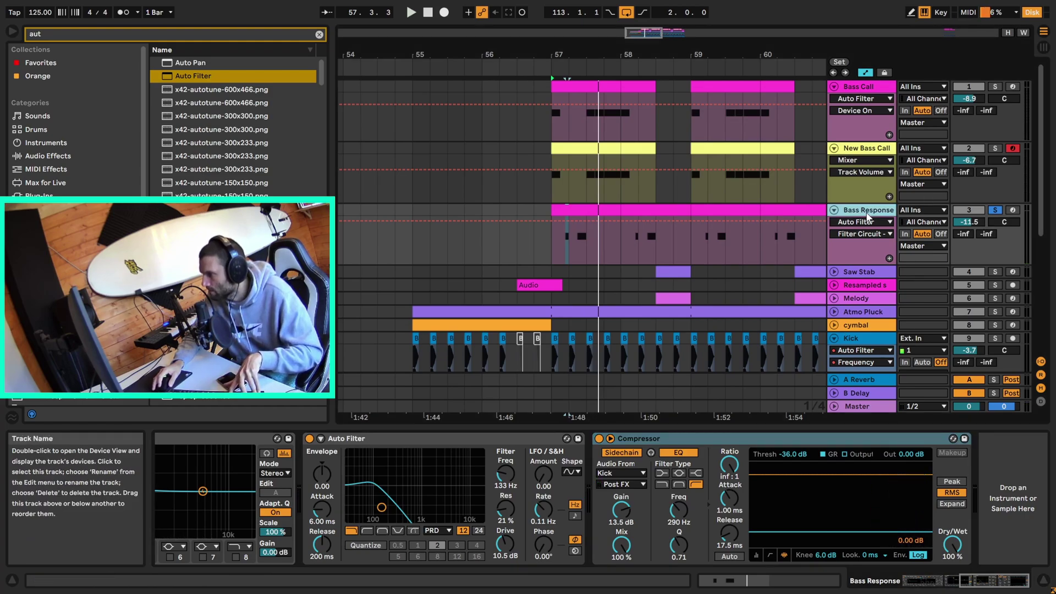
Insert a new MIDI track below Bass Response and create a one-bar MIDI clip at bar 57 on it.
key(ctrl+shift+t)
click(570, 270)
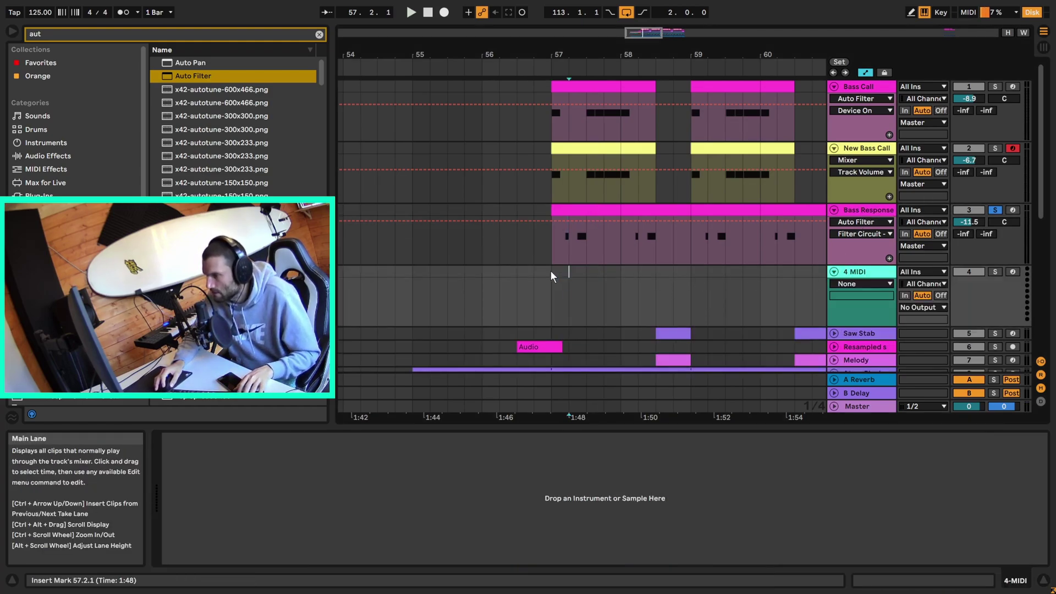
drag(549, 270, 627, 273)
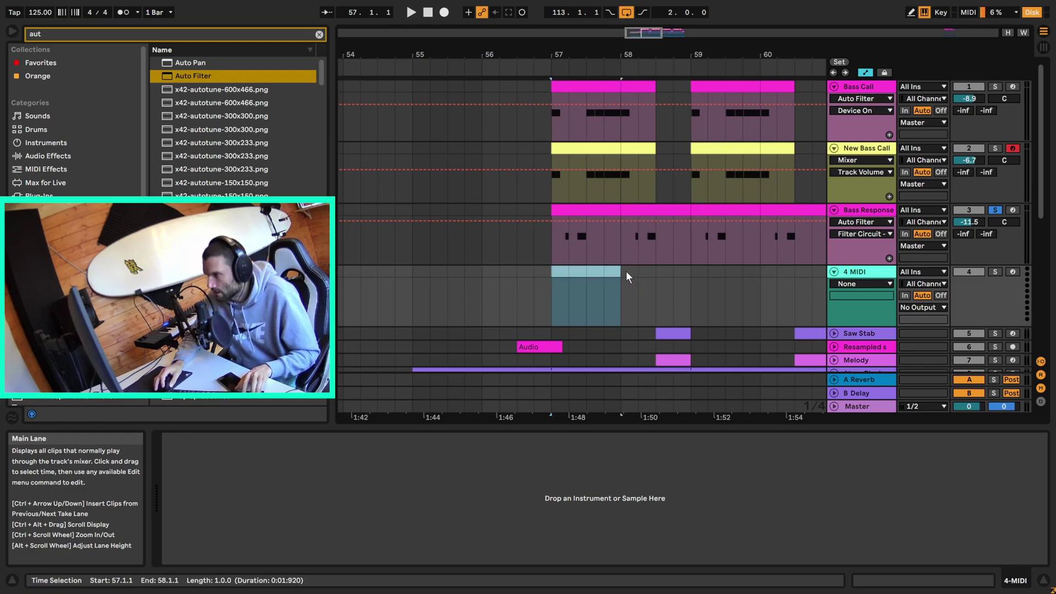
key(ctrl+shift+m)
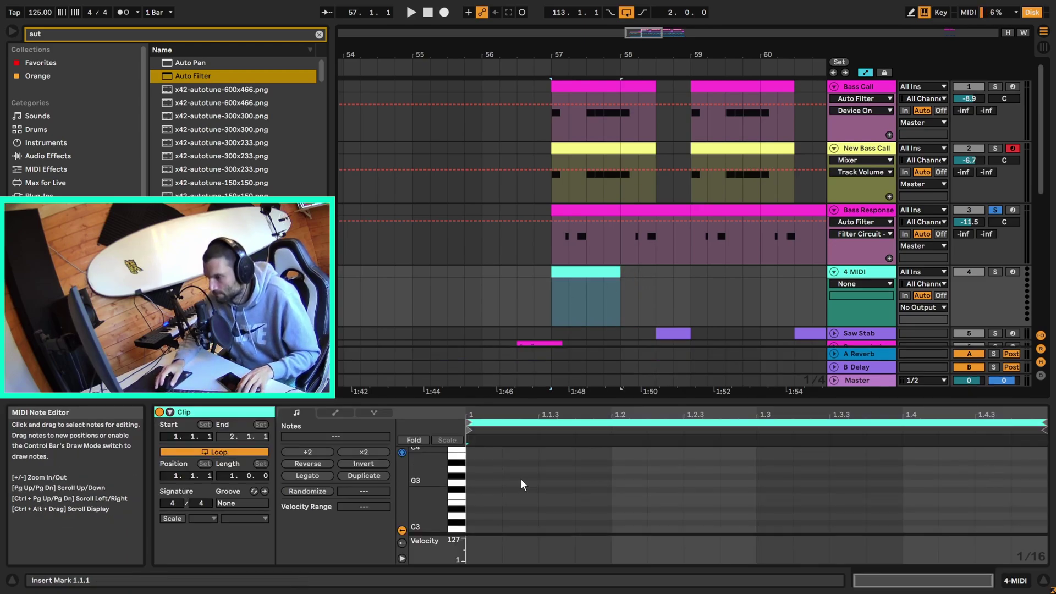
Add a short D0 note ending at 1.2 in the new clip and trim its start to match Bass Response's first note.
scroll(457, 505, down, 10)
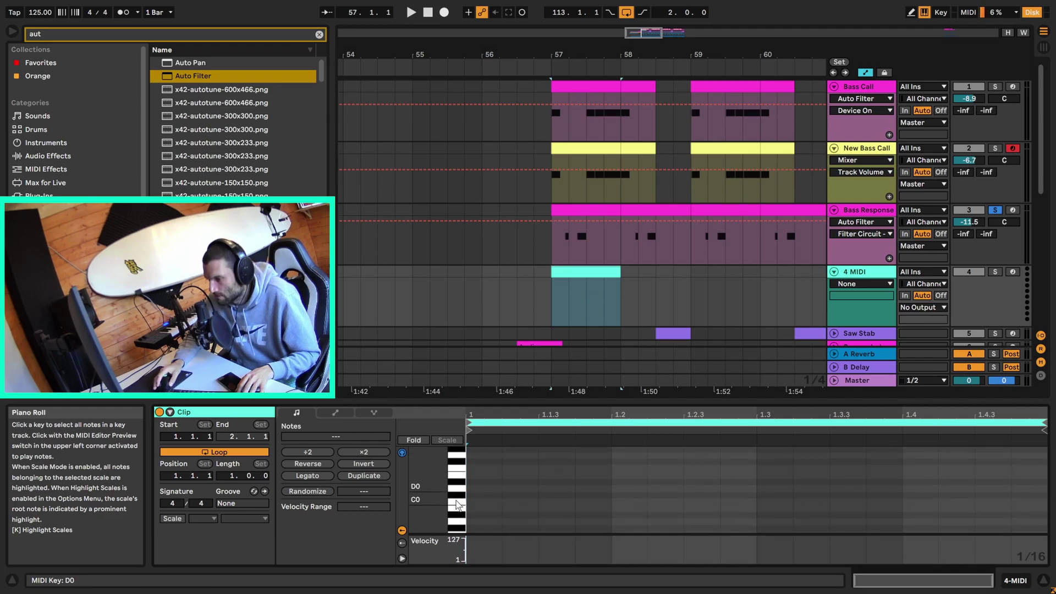
double_click(585, 489)
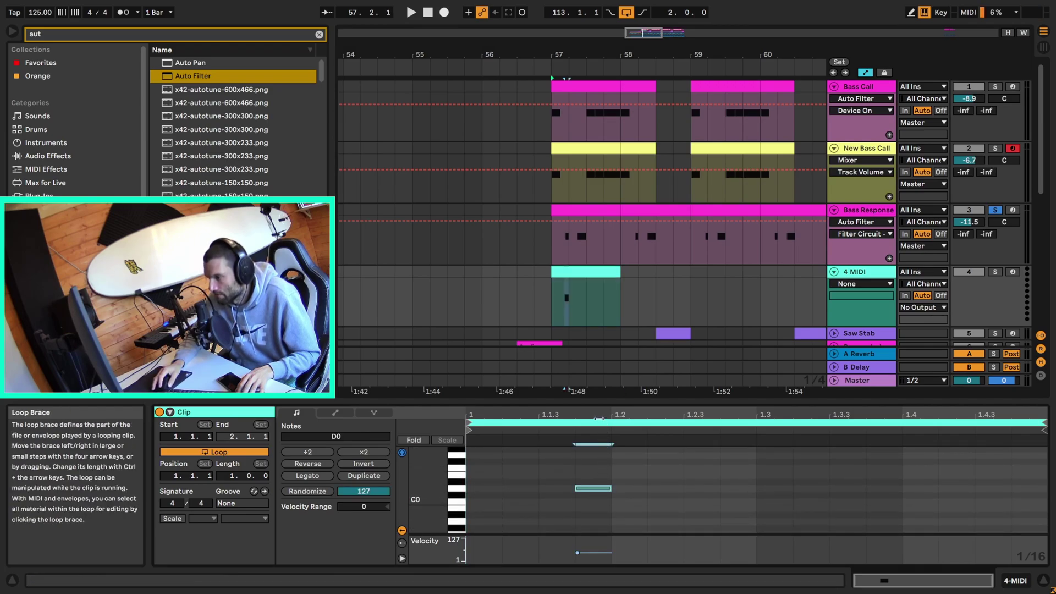
click(577, 212)
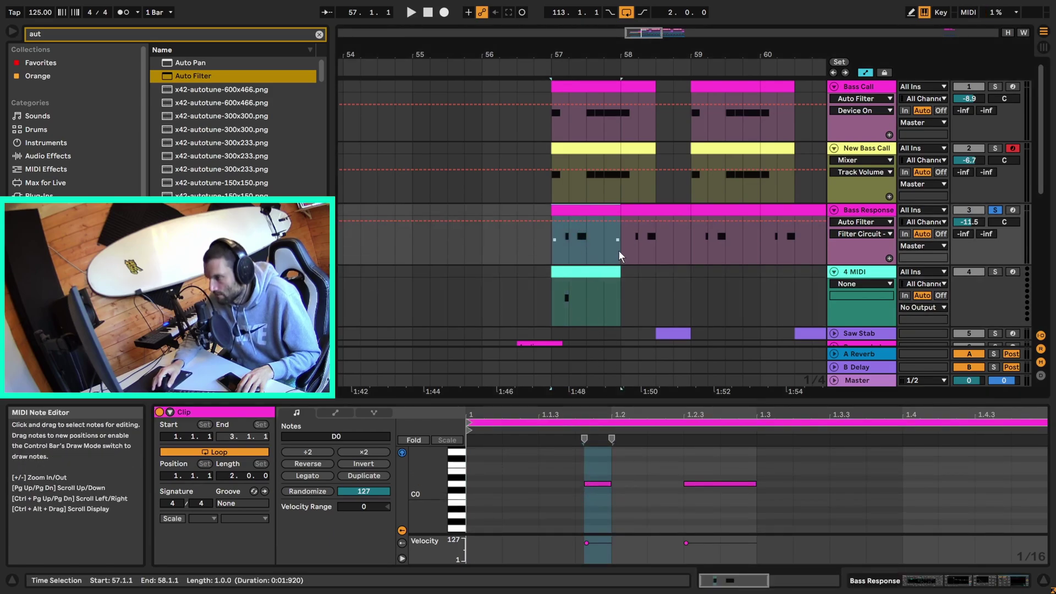
key(Down)
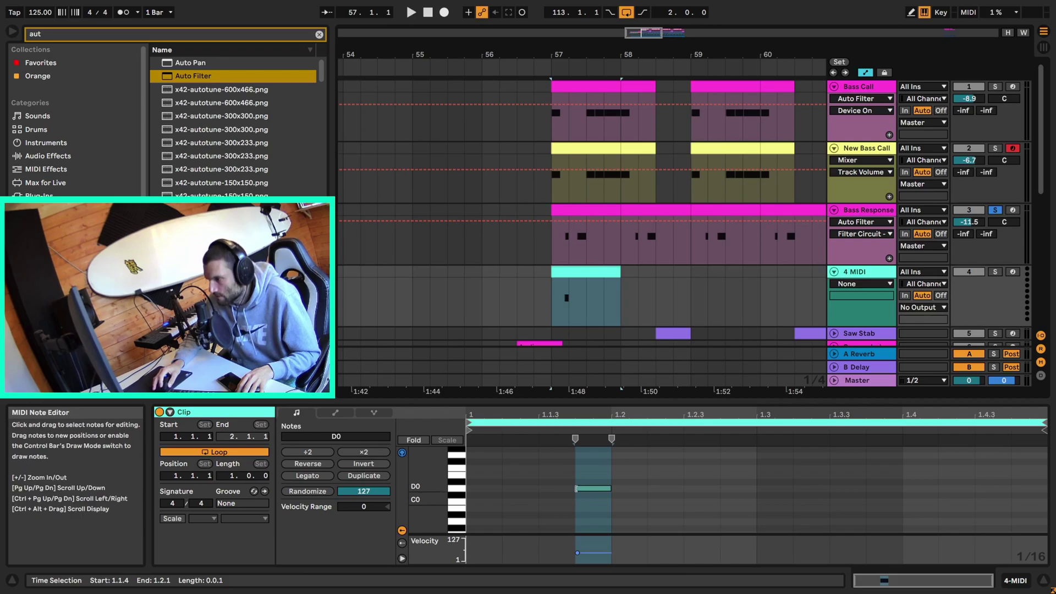
click(581, 488)
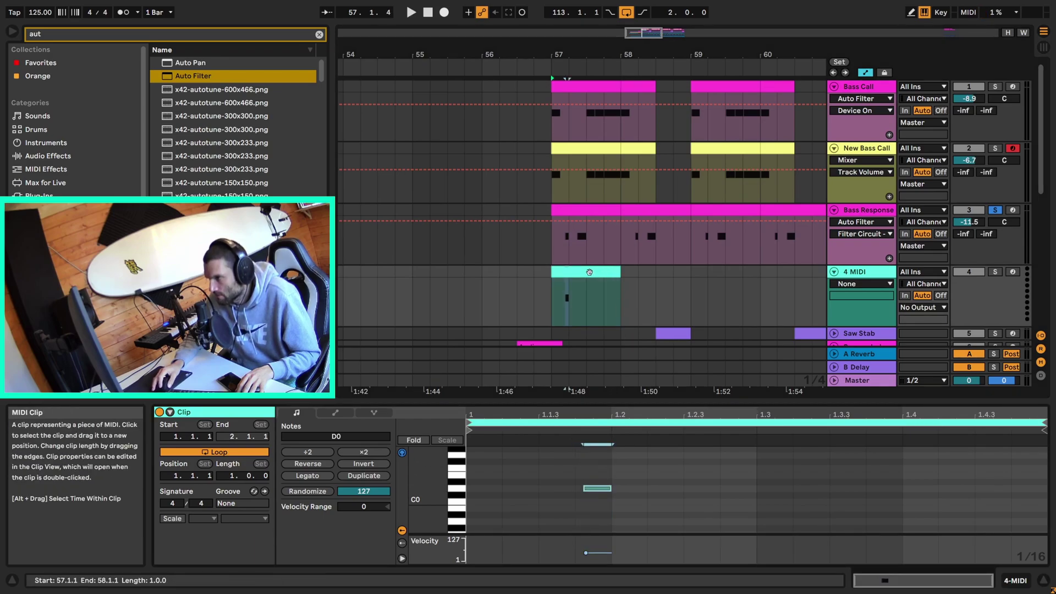
Add a second D0 note from 1.2.3 to 1.3 and set the velocity of both notes to 104.
double_click(691, 489)
drag(720, 487, 757, 488)
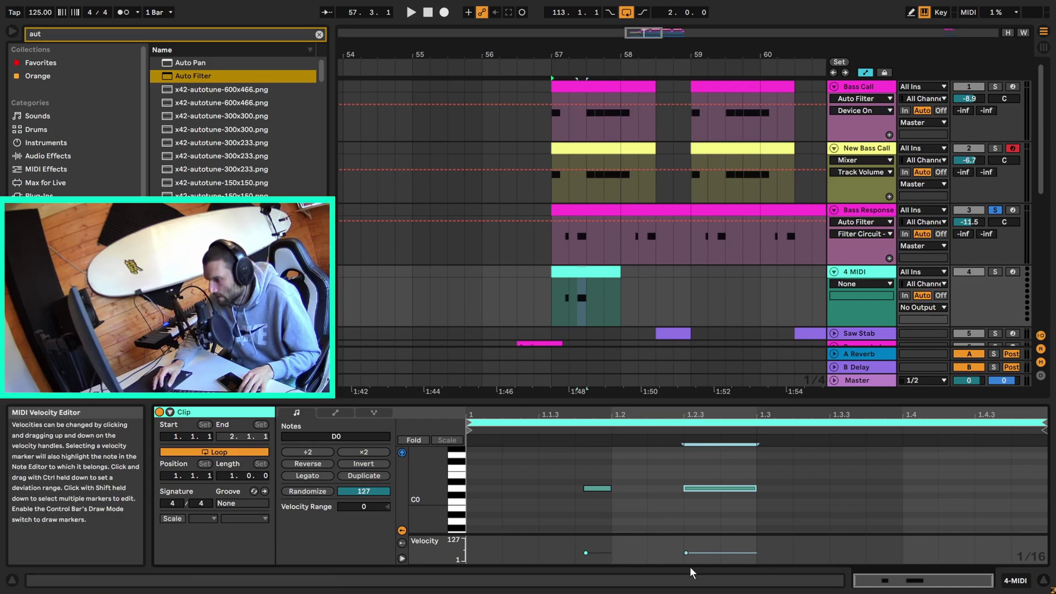
drag(573, 443, 718, 512)
drag(596, 488, 597, 444)
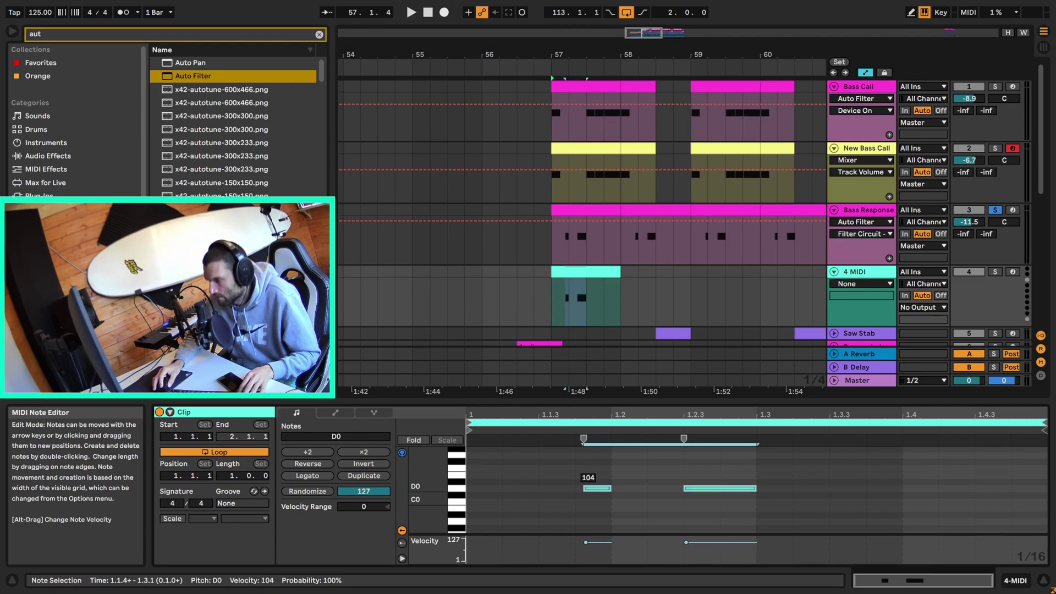
Load the Analog instrument onto the new MIDI track and switch off its Osc2.
key(shift+Tab)
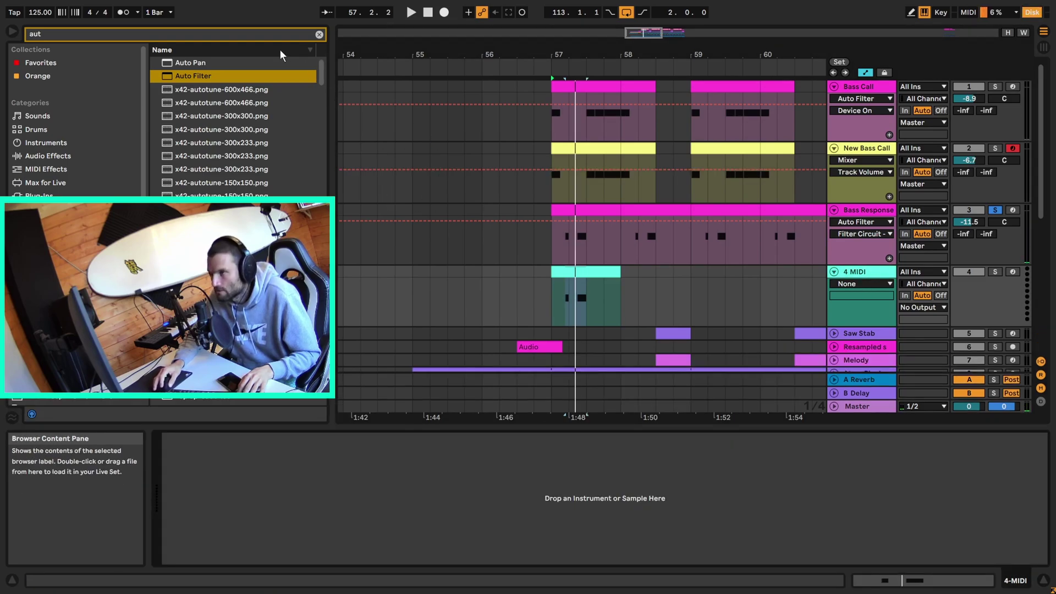
click(319, 35)
text(ana)
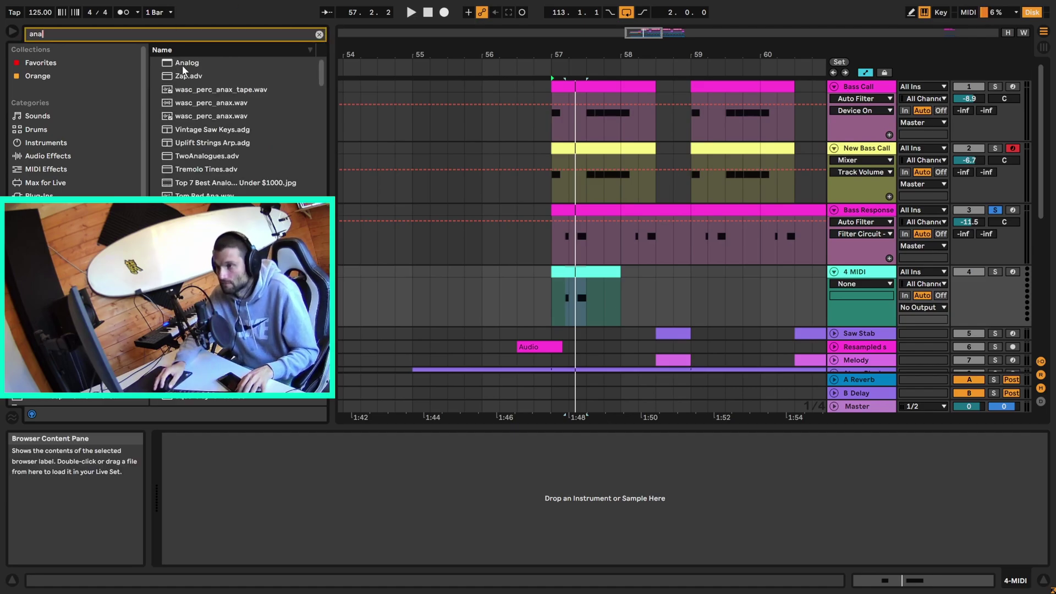
drag(187, 62, 200, 470)
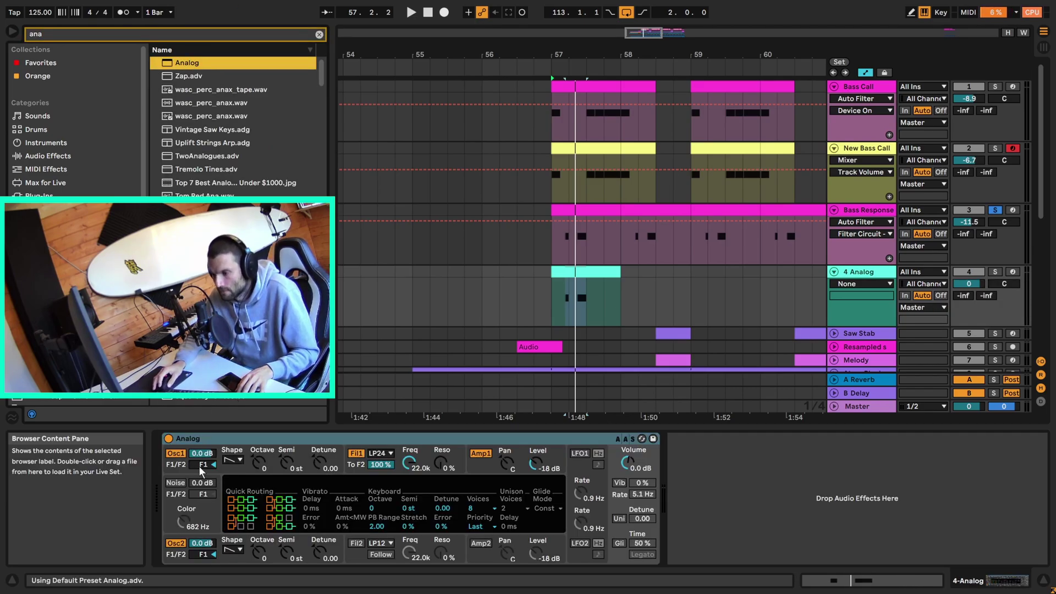
click(175, 543)
Solo the new Analog track and play it from bar 57.
drag(587, 302, 566, 302)
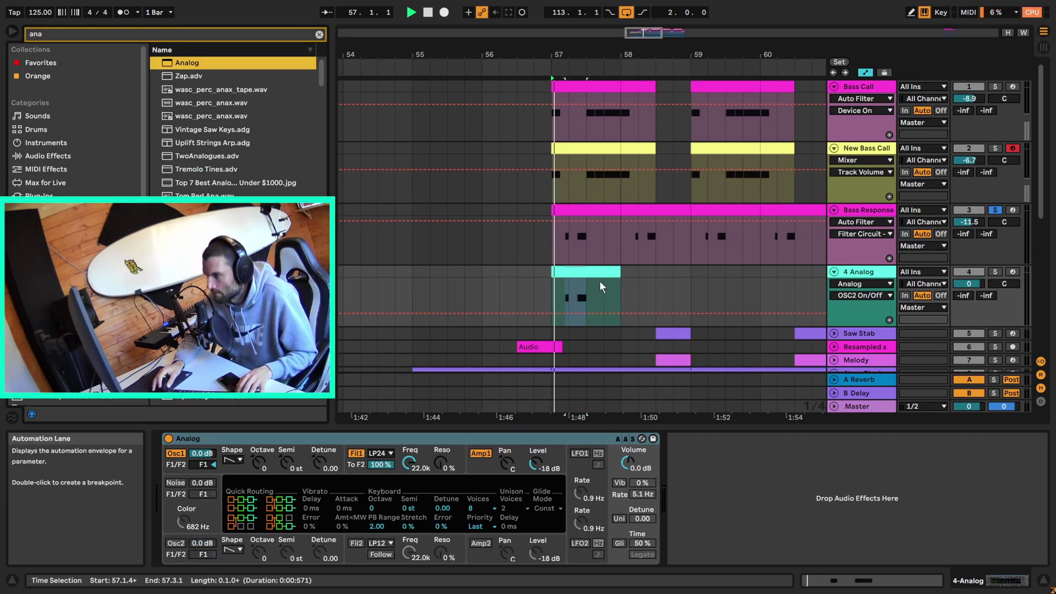
key(space)
key(space)
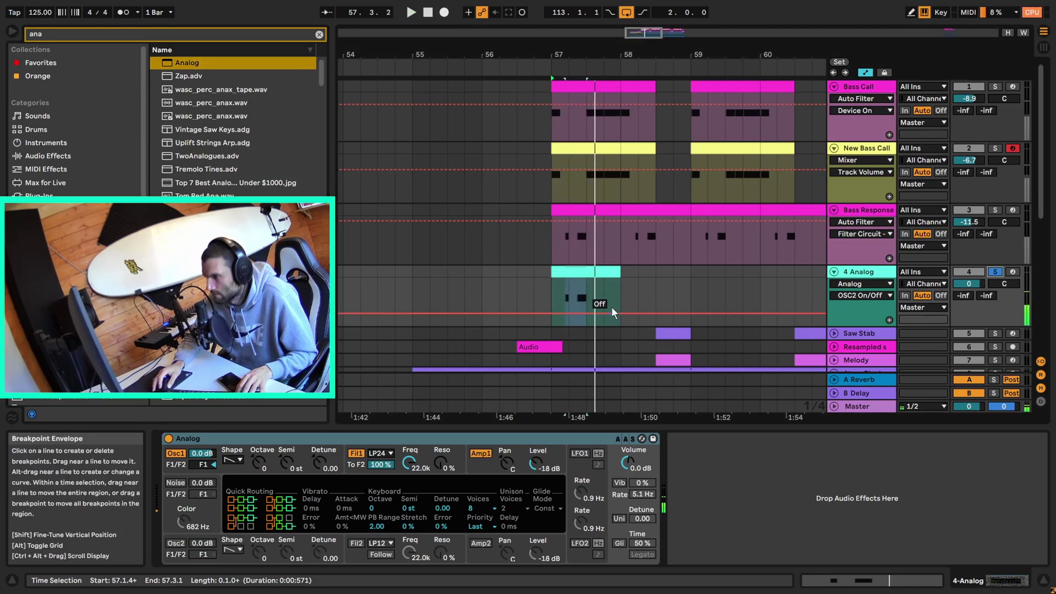
Set Osc1's pitch envelope initial level to 94% in the new Analog.
click(267, 452)
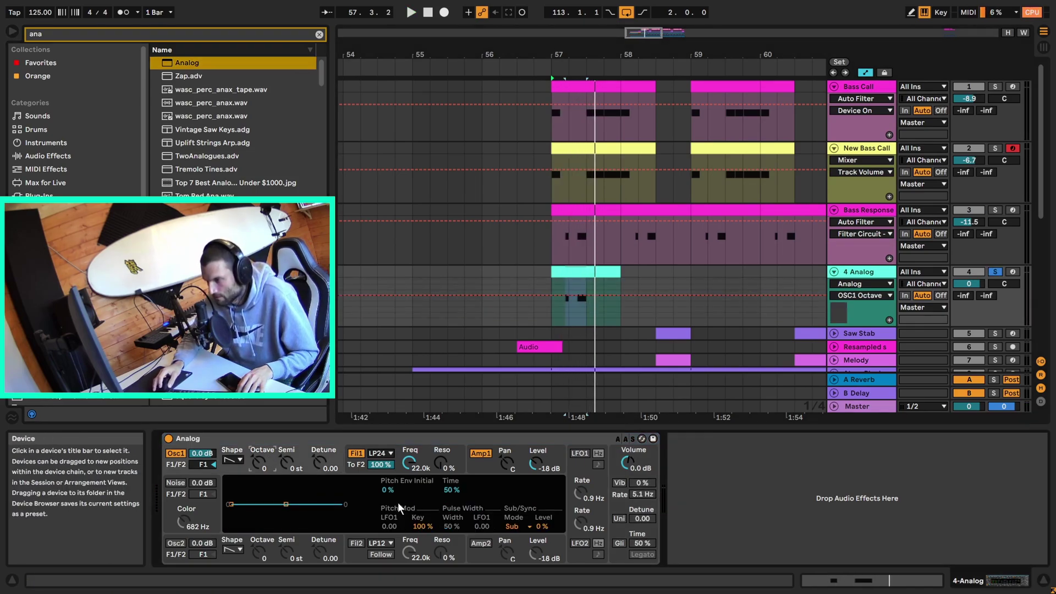
drag(387, 489, 388, 465)
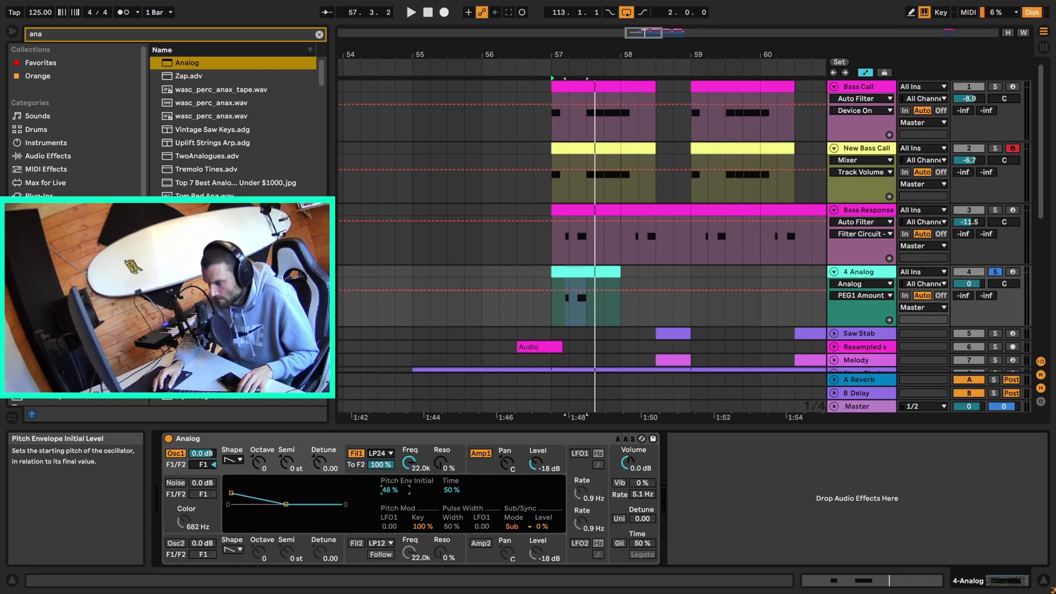
text(94)
key(Return)
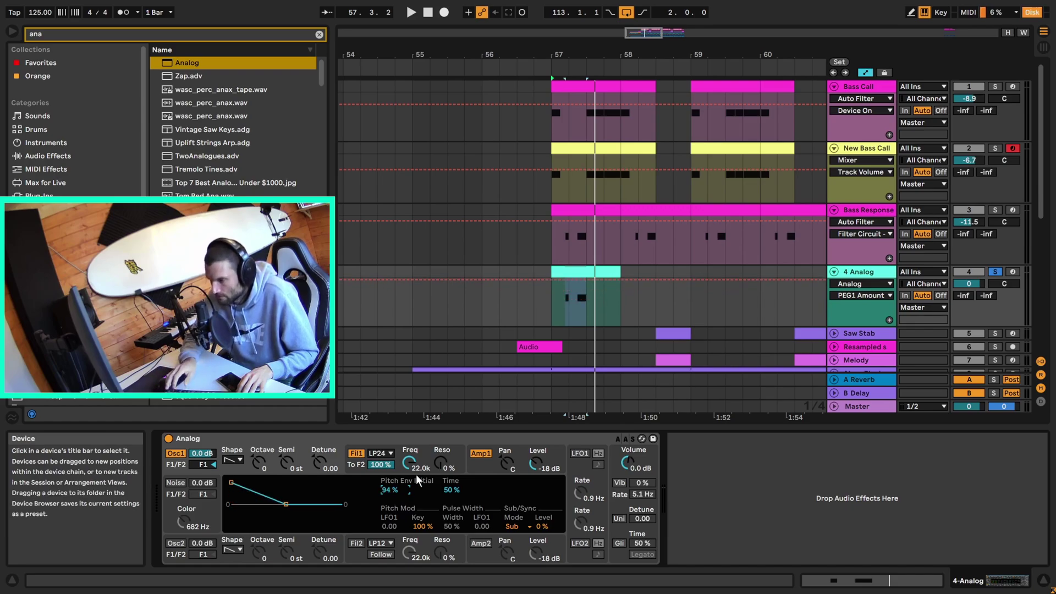
Play the new Analog clip from bar 57 and set Osc1's pitch envelope time to 20%.
drag(552, 308, 620, 320)
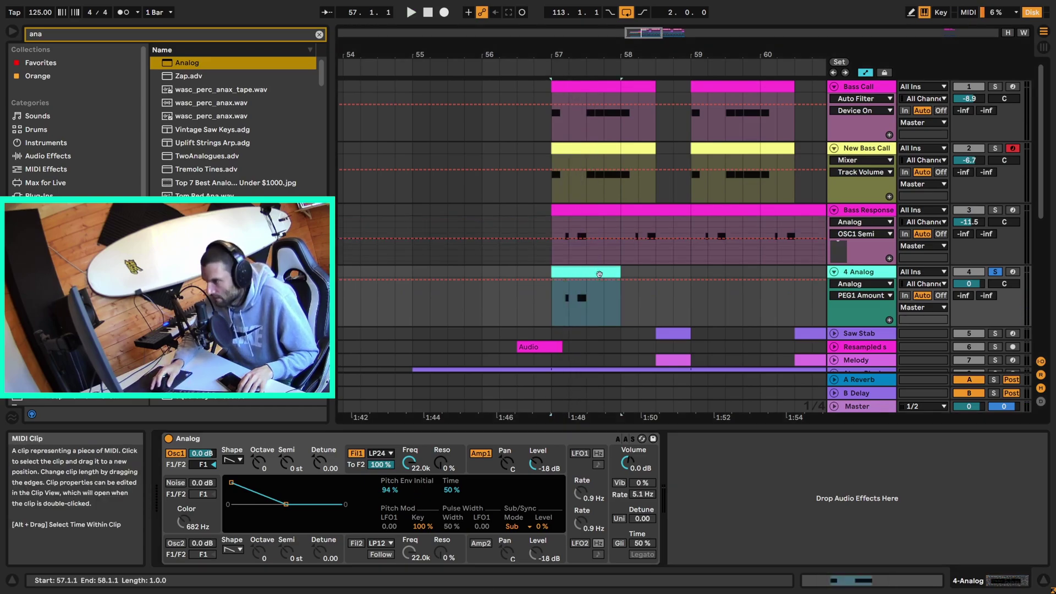
click(436, 441)
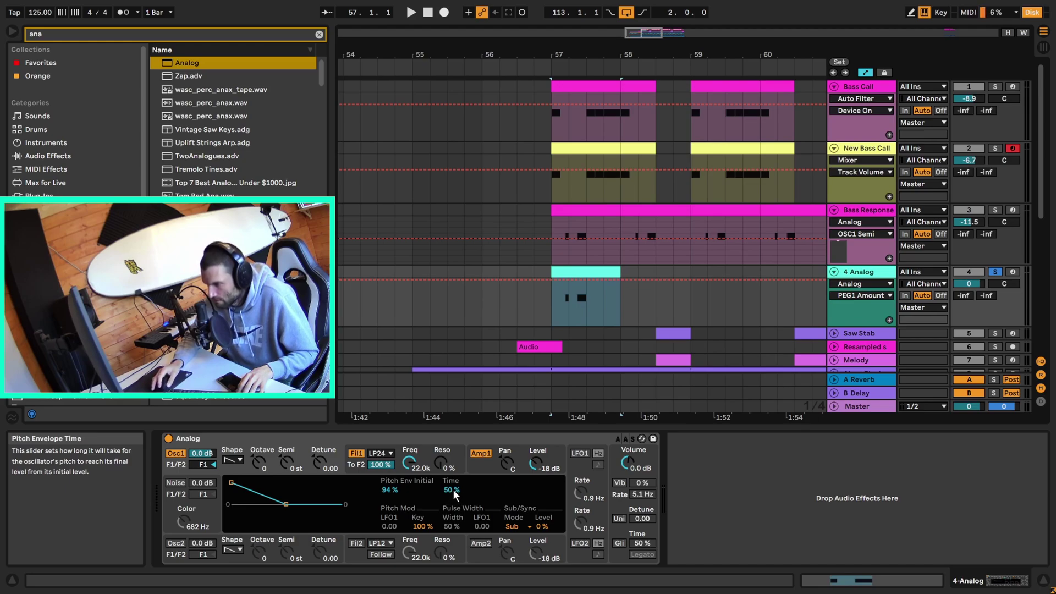
key(space)
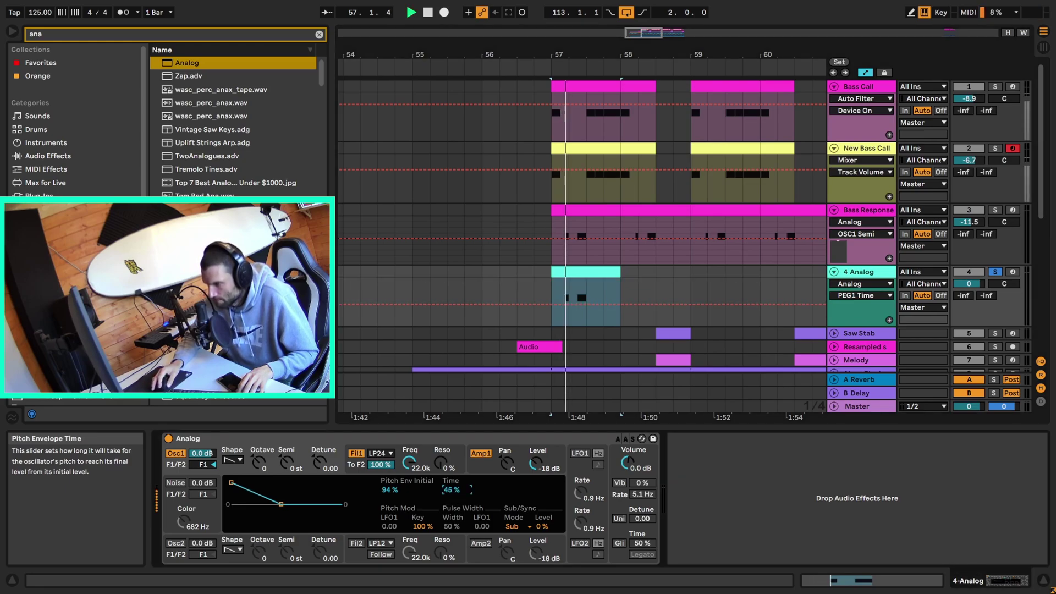
mouse_move(451, 490)
mouse_down()
mouse_move(451, 505)
mouse_move(464, 491)
mouse_up()
key(space)
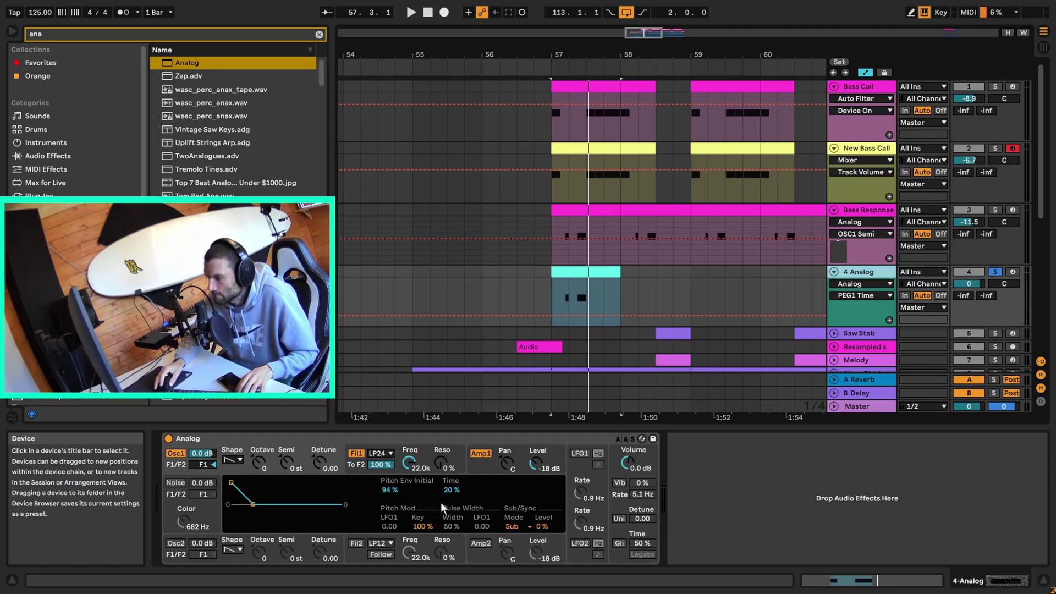
Set the Amp1 envelope's decay to 526 ms and sustain to 0.19 in the new Analog, and play the result.
click(483, 459)
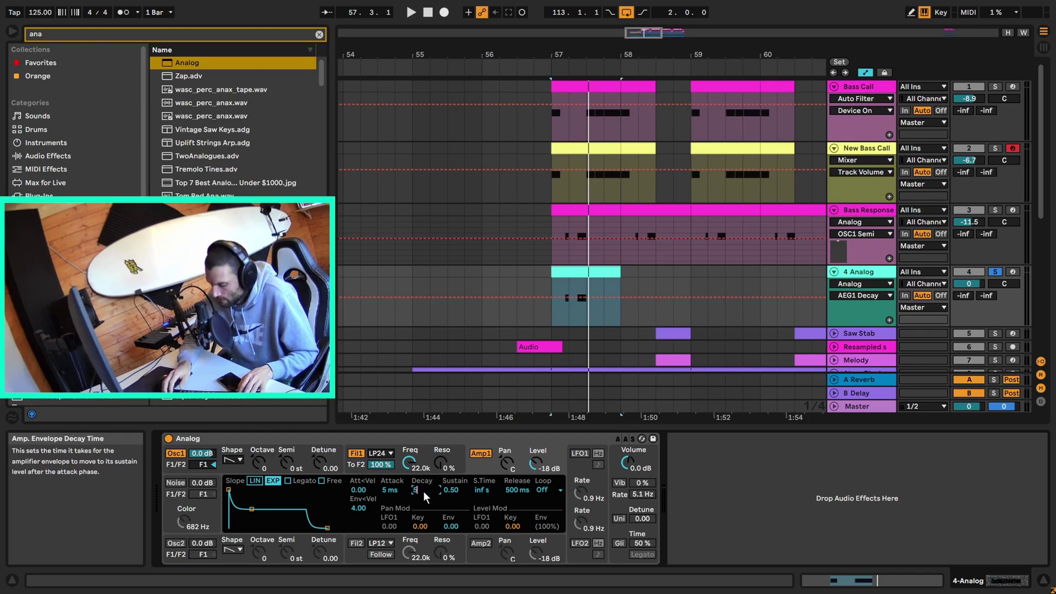
text(15)
key(Return)
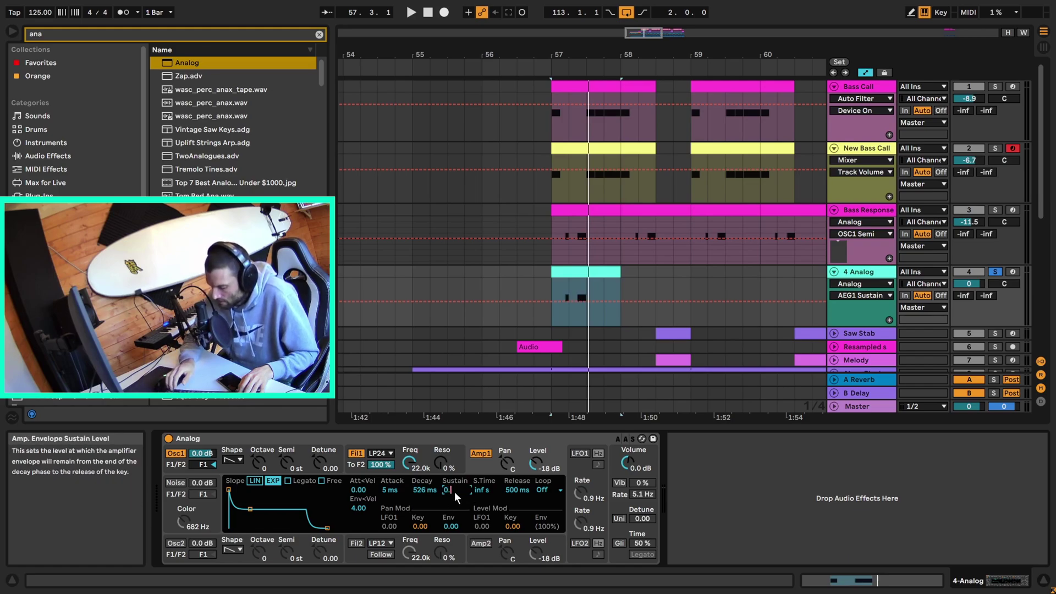
text(9)
key(Return)
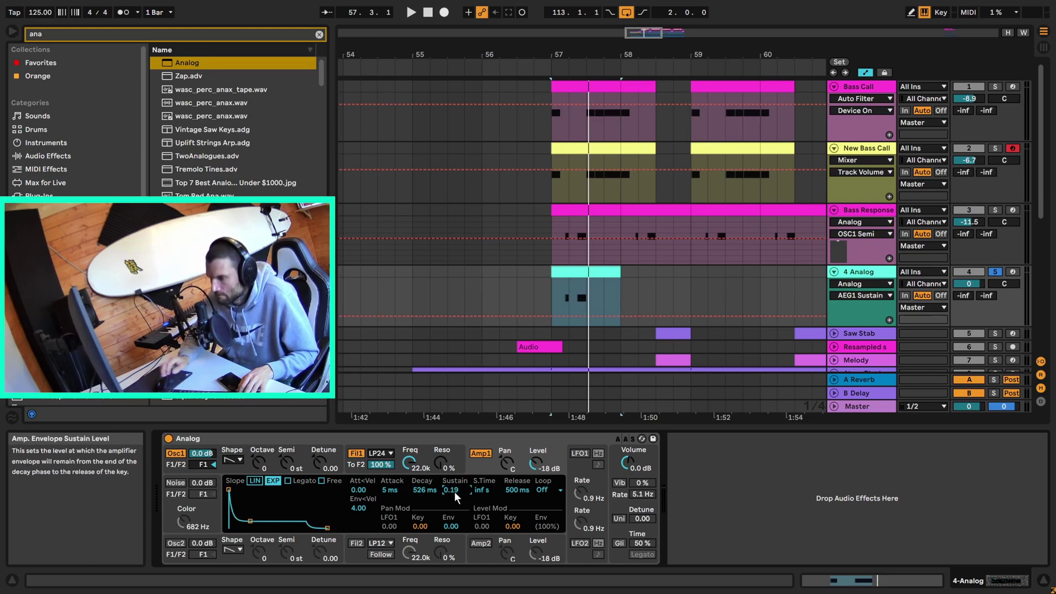
key(space)
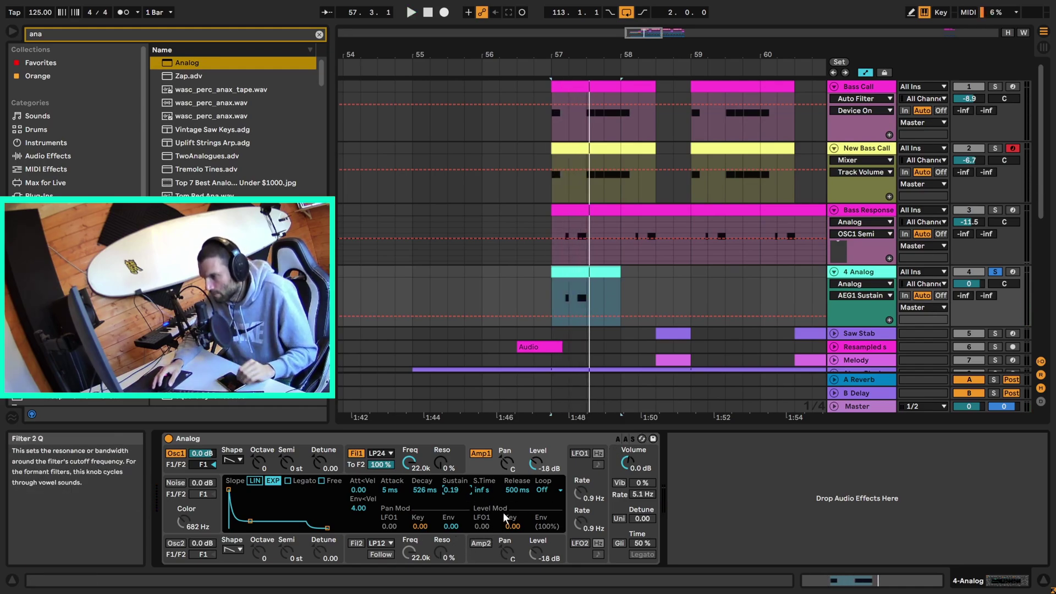
Set the Amp1 envelope's release to 256 ms, play the clip and check it against the Bass Response track's devices.
click(516, 493)
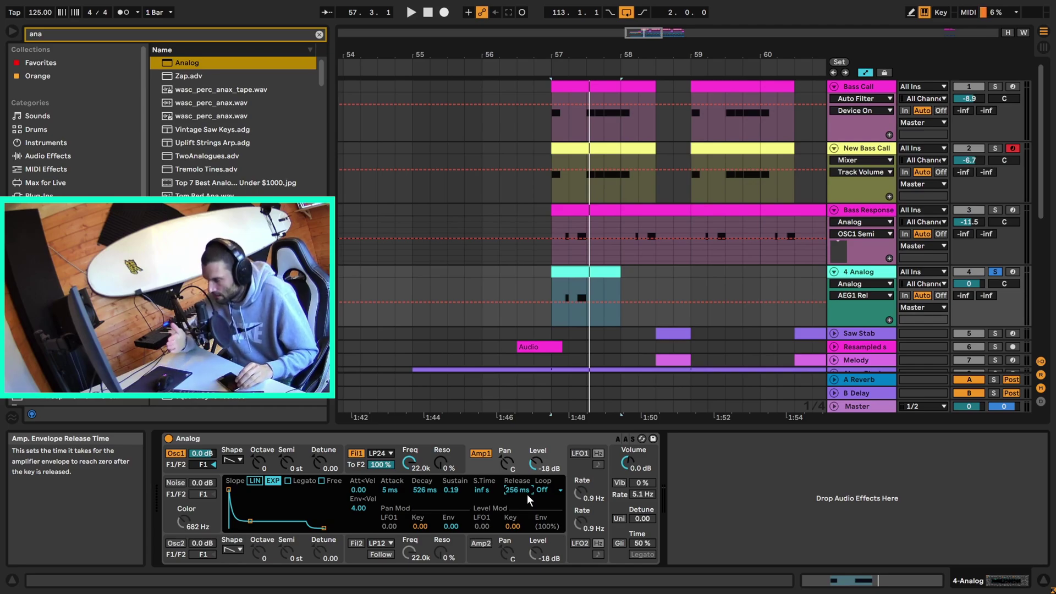
key(space)
key(space)
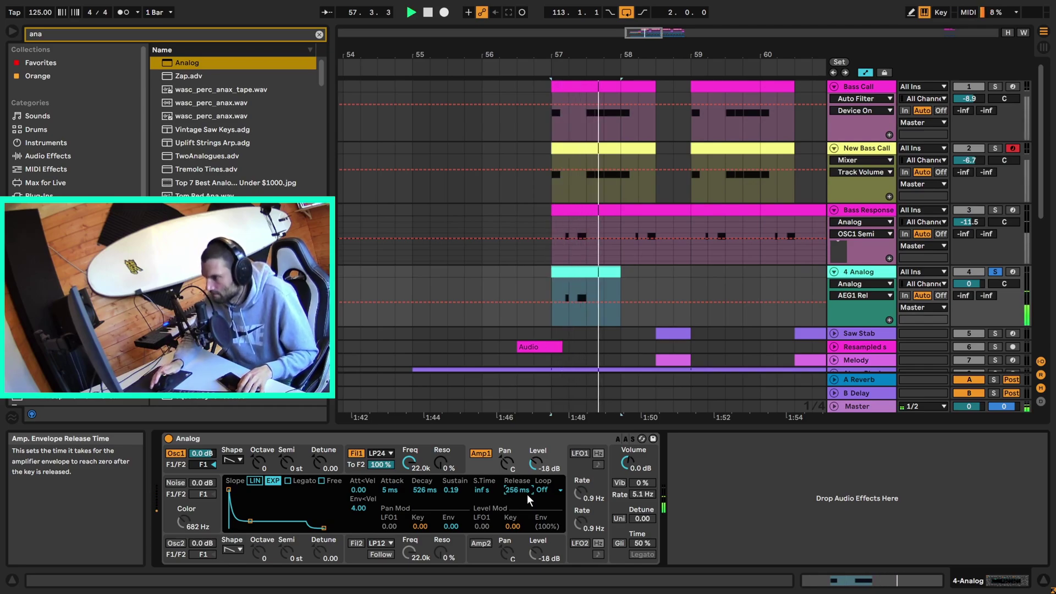
click(868, 210)
click(866, 272)
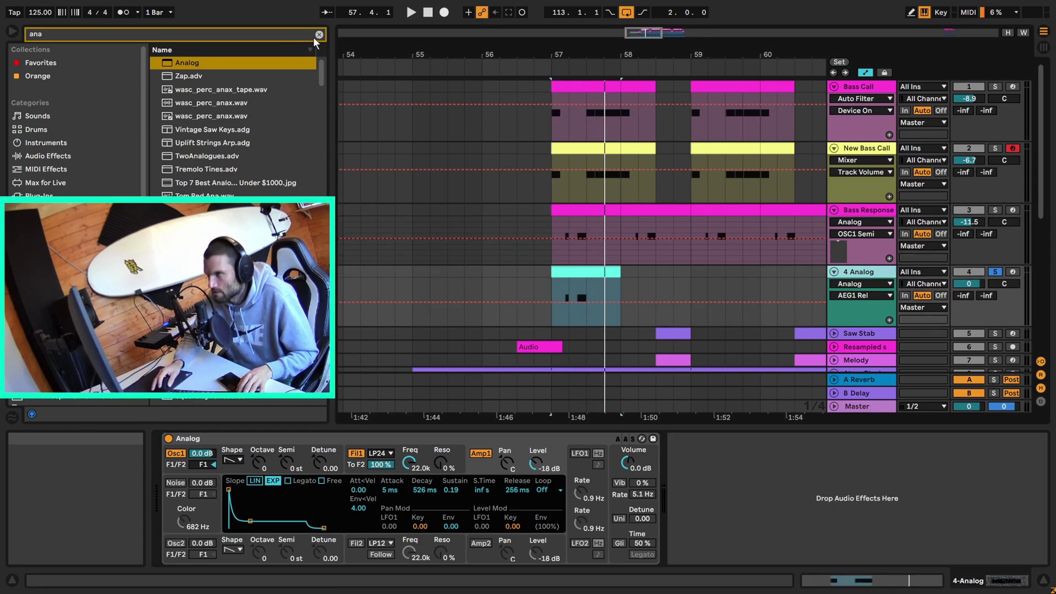
Add EQ Eight after the new Analog, boosting band 1 by 9.55 dB at 91.8 Hz and band 2 by 1.86 dB at 337 Hz.
click(319, 34)
text(eq)
double_click(194, 78)
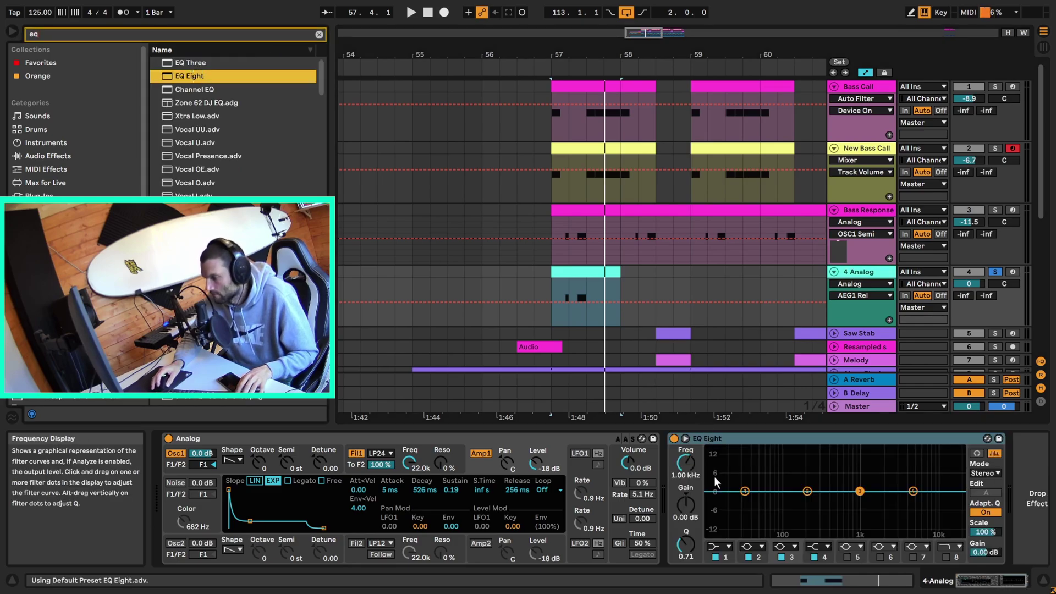
drag(744, 492, 776, 468)
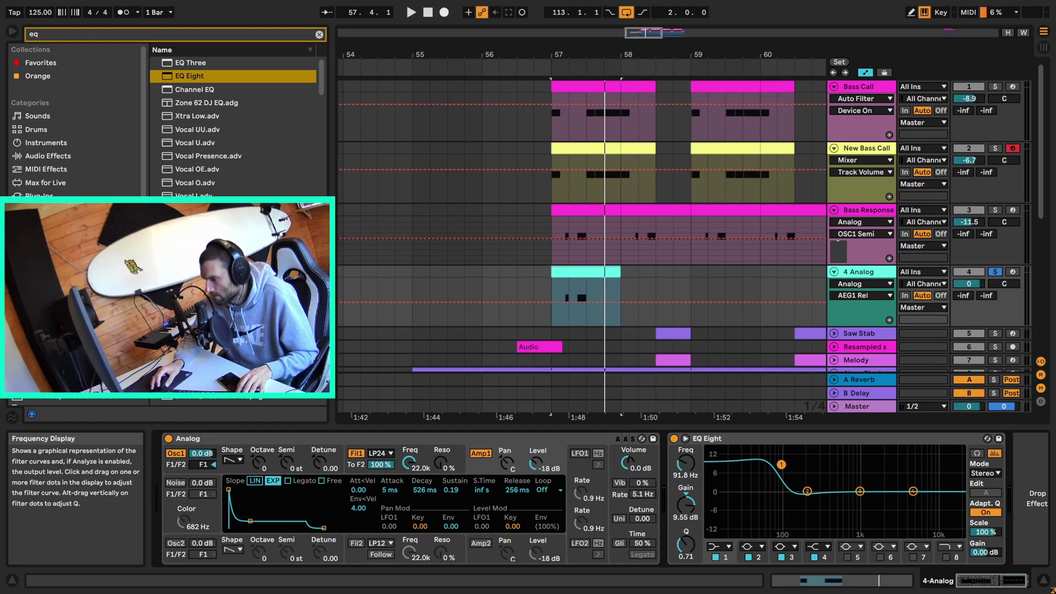
mouse_move(806, 491)
mouse_down()
mouse_move(750, 465)
mouse_move(787, 487)
mouse_move(824, 489)
mouse_up()
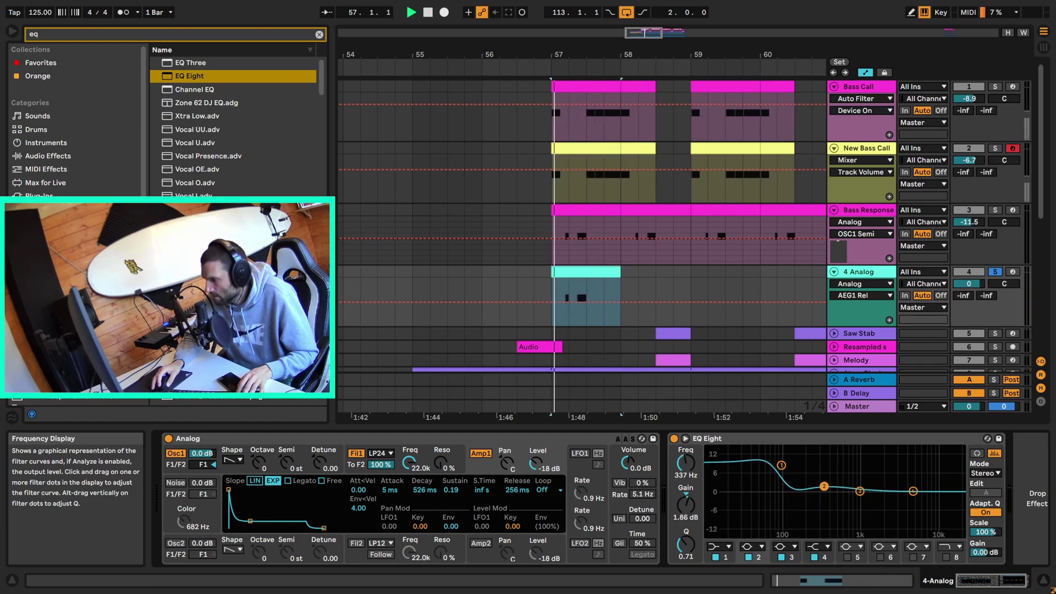
Add an Auto Filter after the EQ Eight, set its cutoff frequency to 133 Hz and play the result.
click(319, 35)
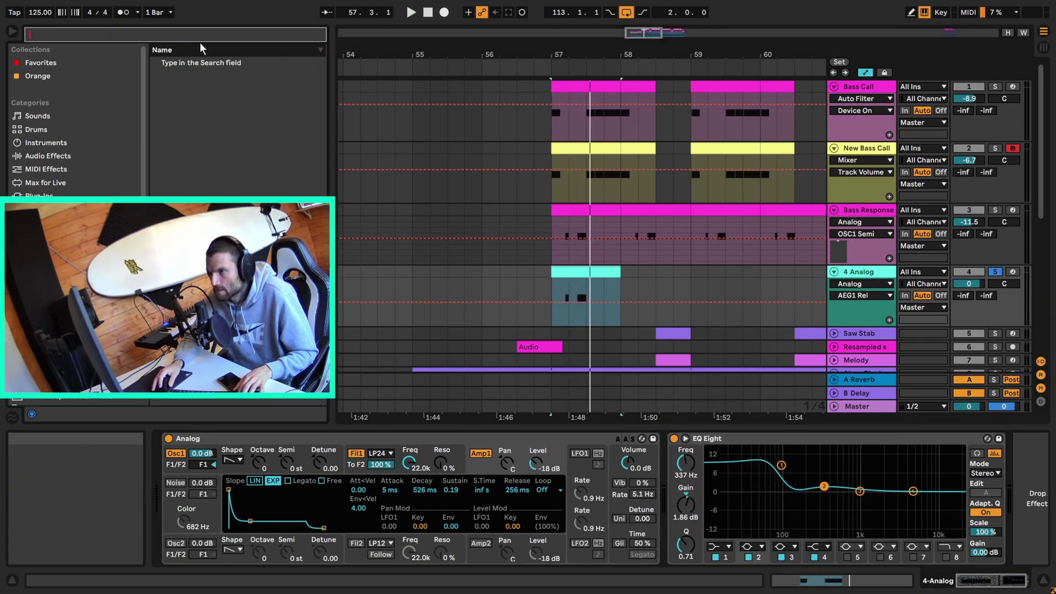
text(auto)
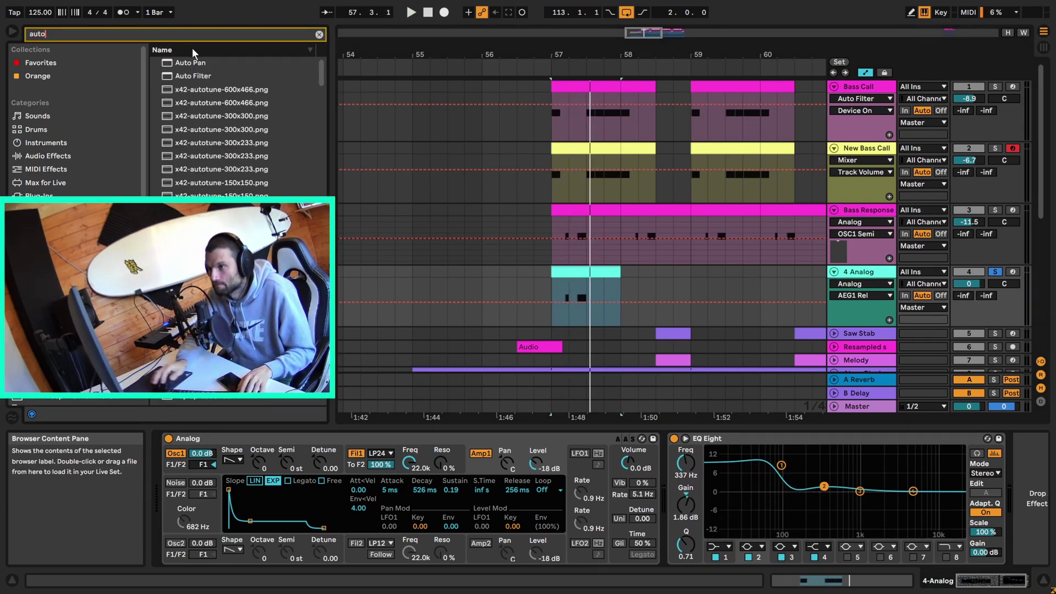
drag(199, 76, 877, 511)
drag(966, 478, 963, 476)
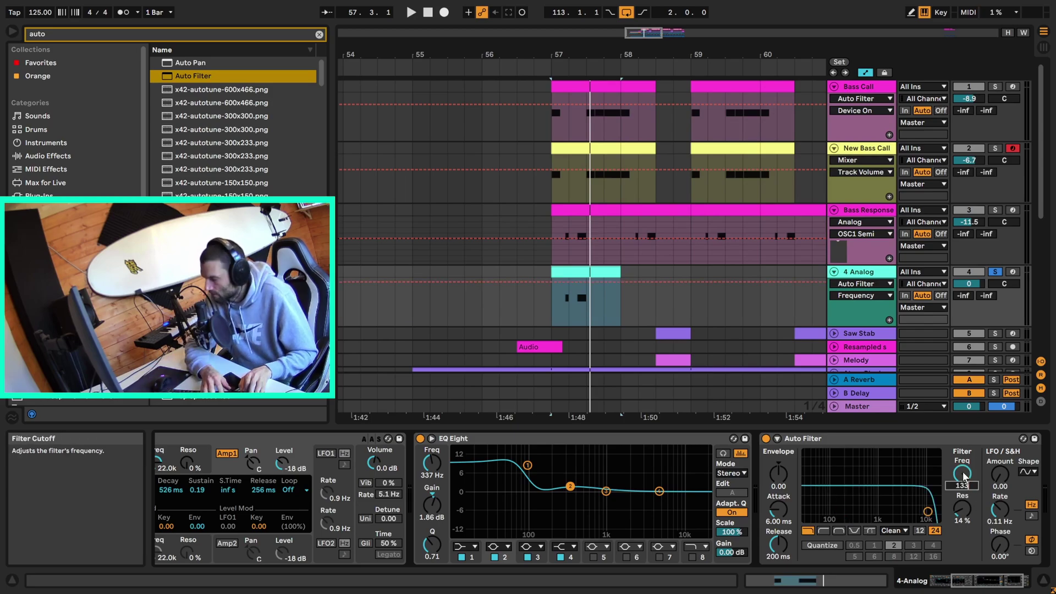
text(133)
key(Return)
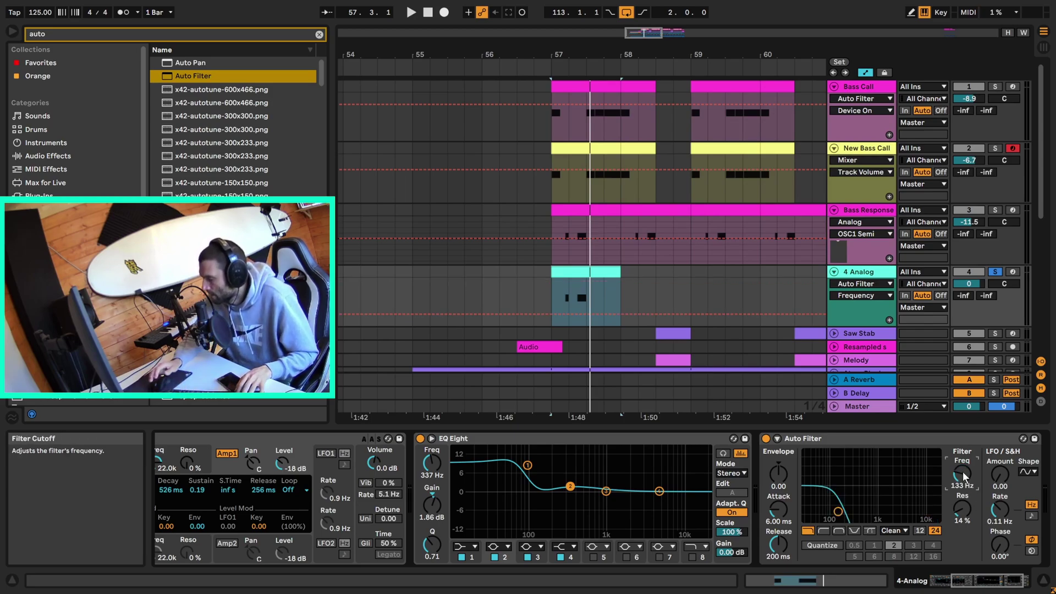
key(space)
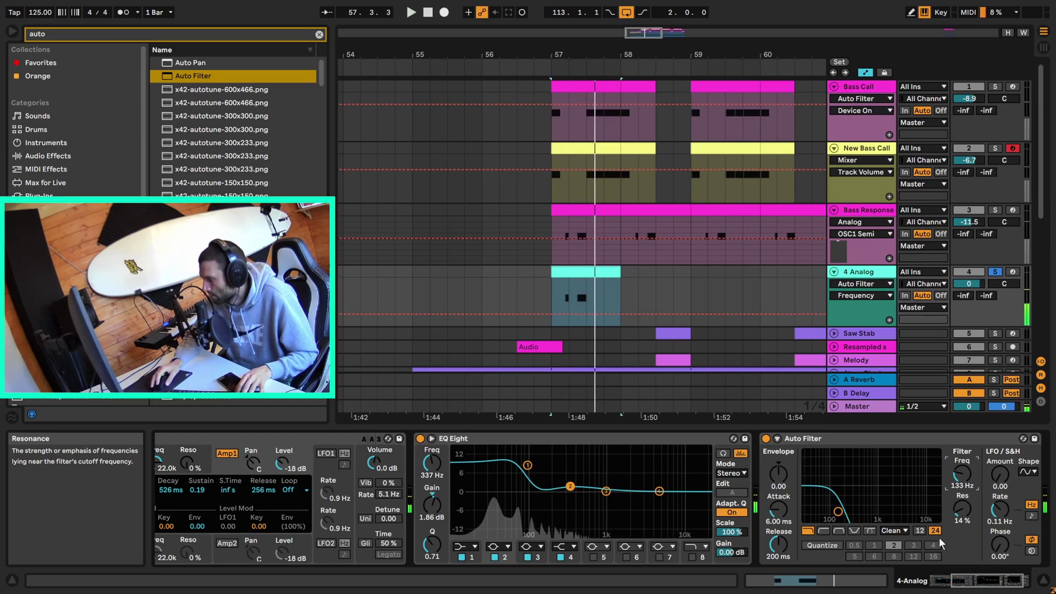
Switch the Auto Filter's circuit to PRD, with 10.3 dB drive and 21% resonance.
click(896, 531)
click(904, 520)
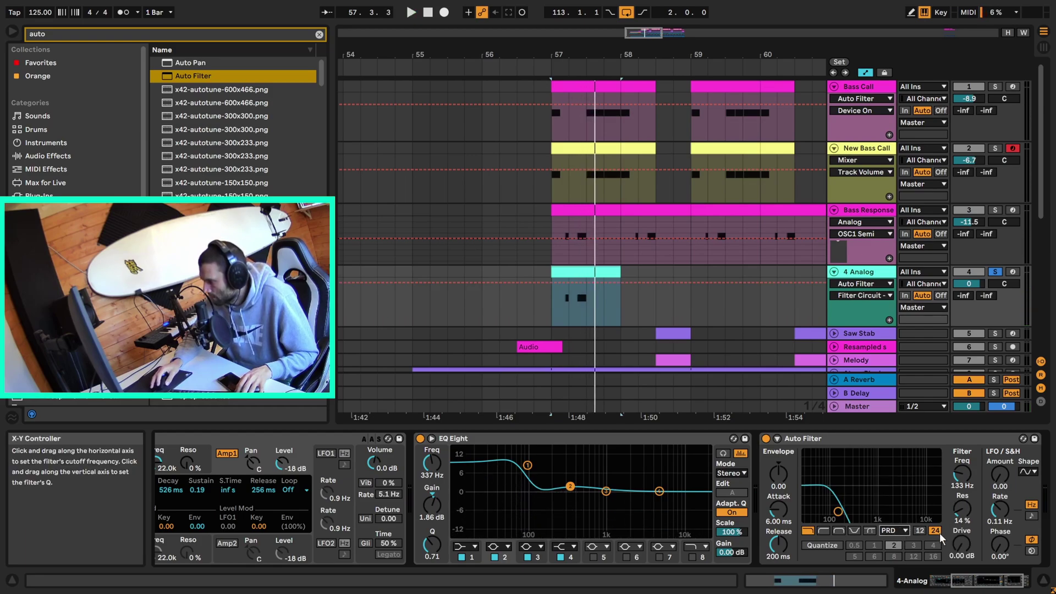
click(962, 544)
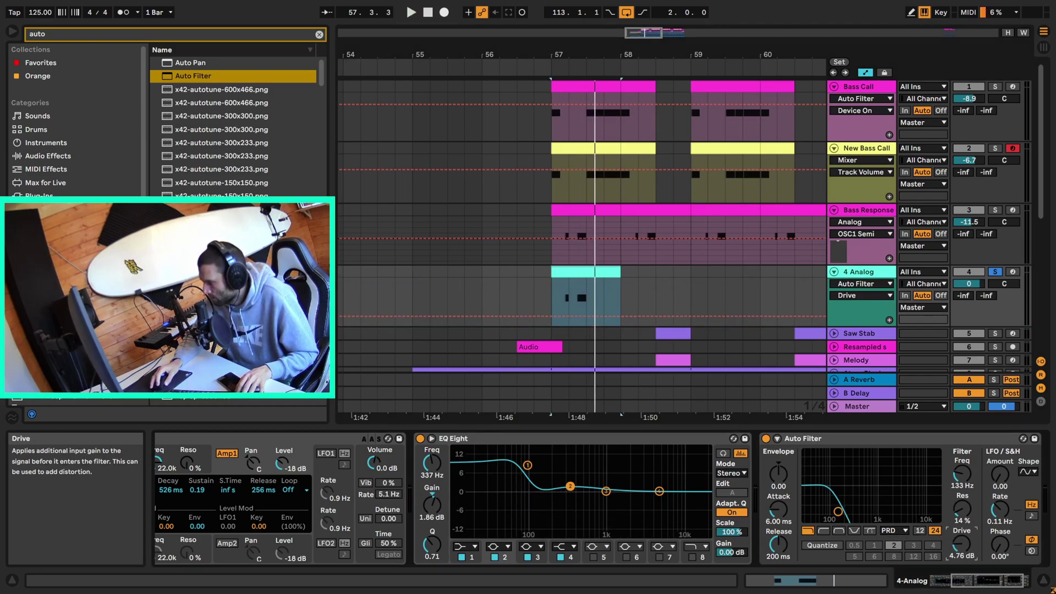
drag(961, 545, 962, 502)
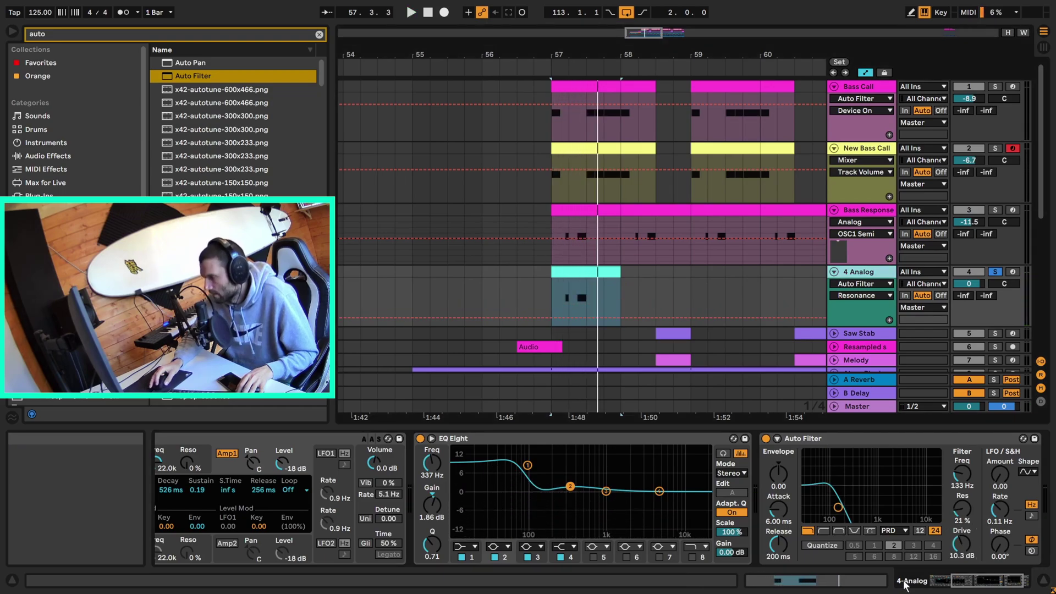
Compare the Auto Filter's 12 and 24 dB slopes during playback and keep the 12 dB slope.
click(920, 531)
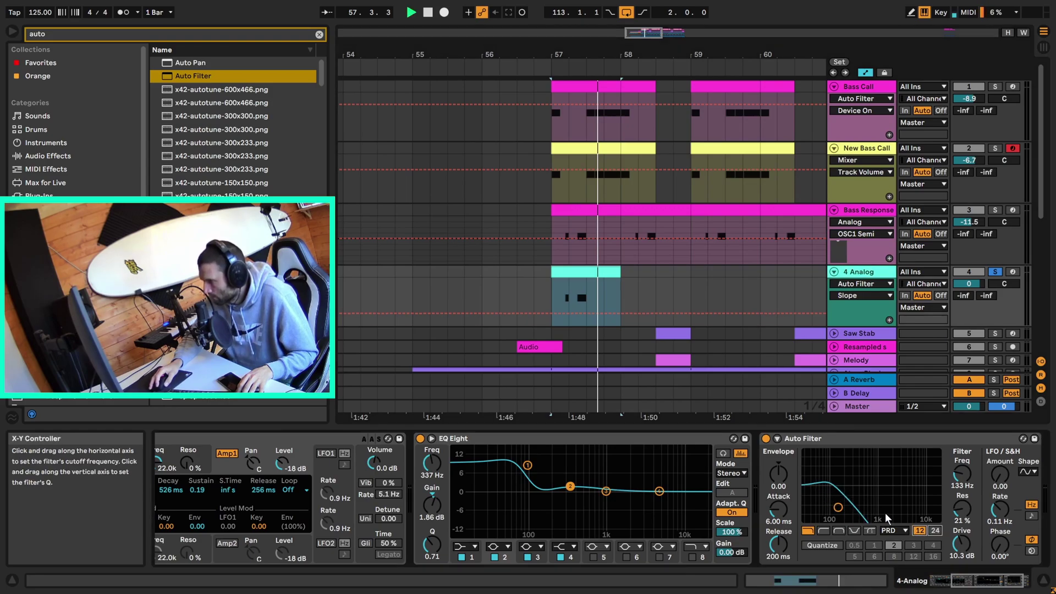
click(936, 530)
click(922, 530)
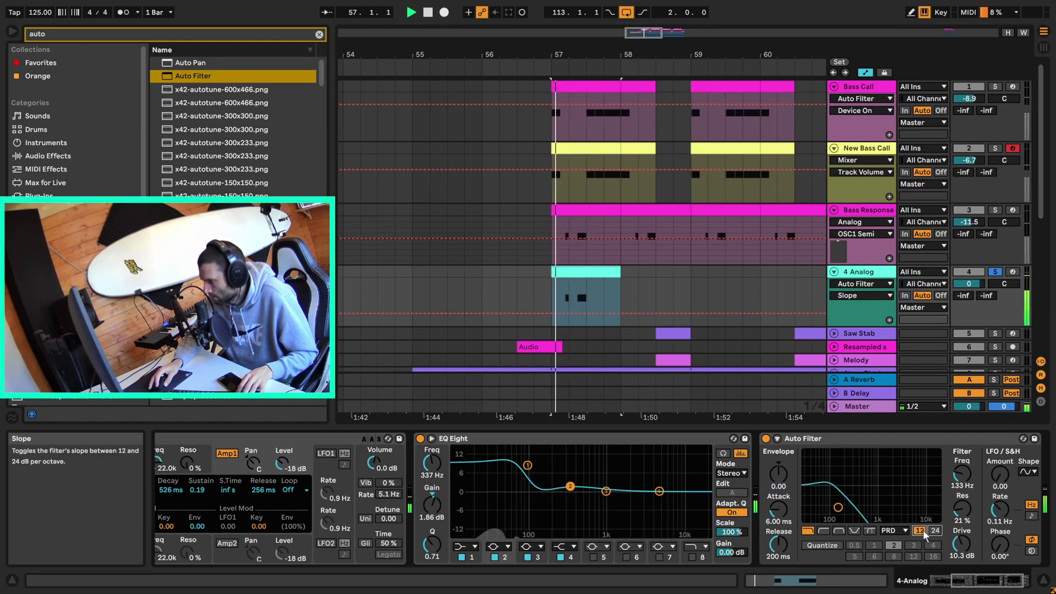
key(space)
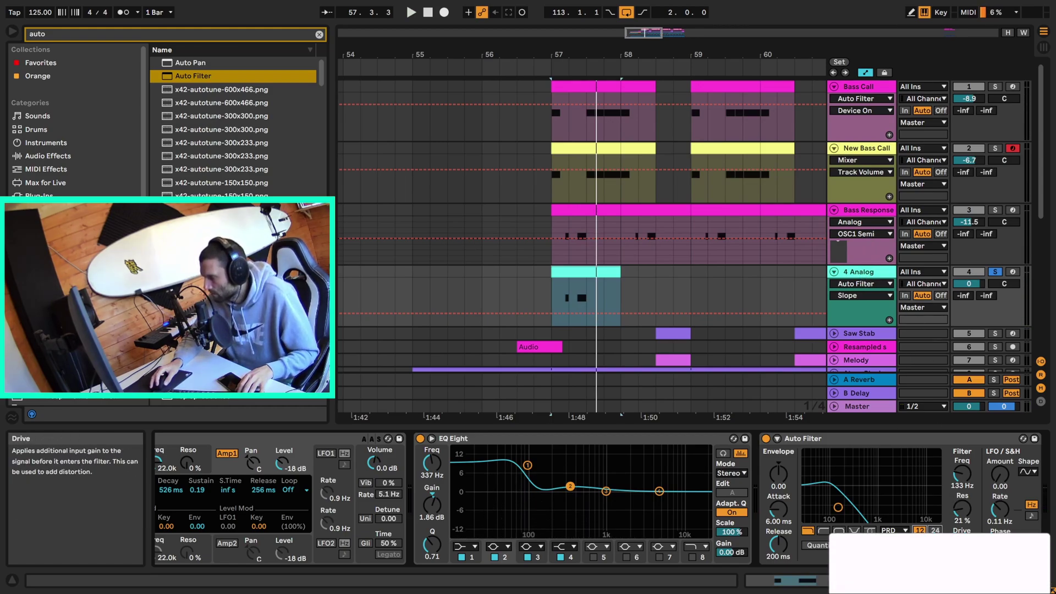
Copy the sidechain Compressor from the New Bass Call track to the end of the 4 Analog device chain and play the result.
scroll(939, 443, right, 2)
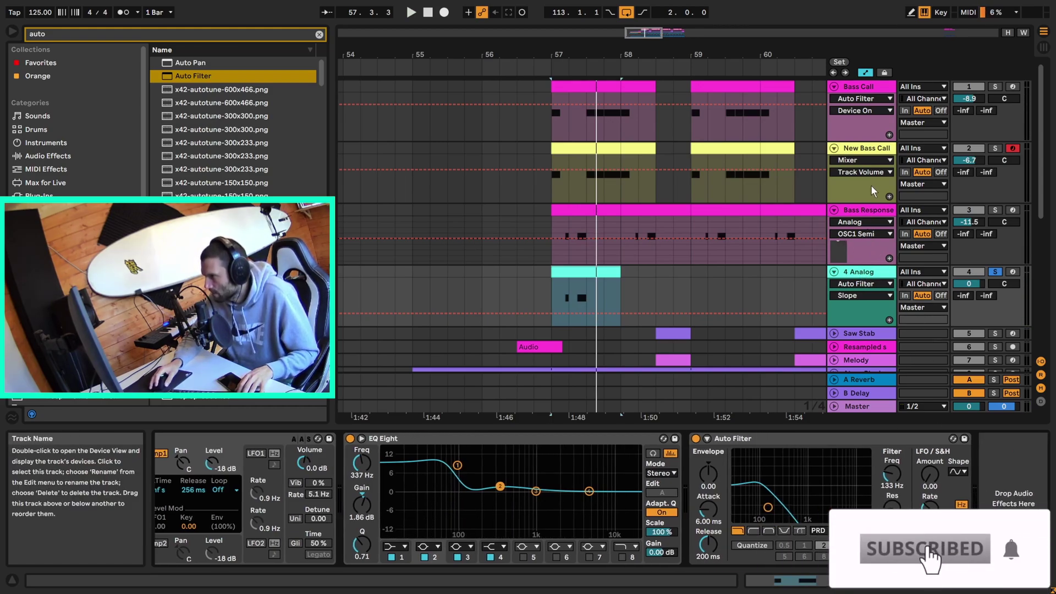
click(861, 148)
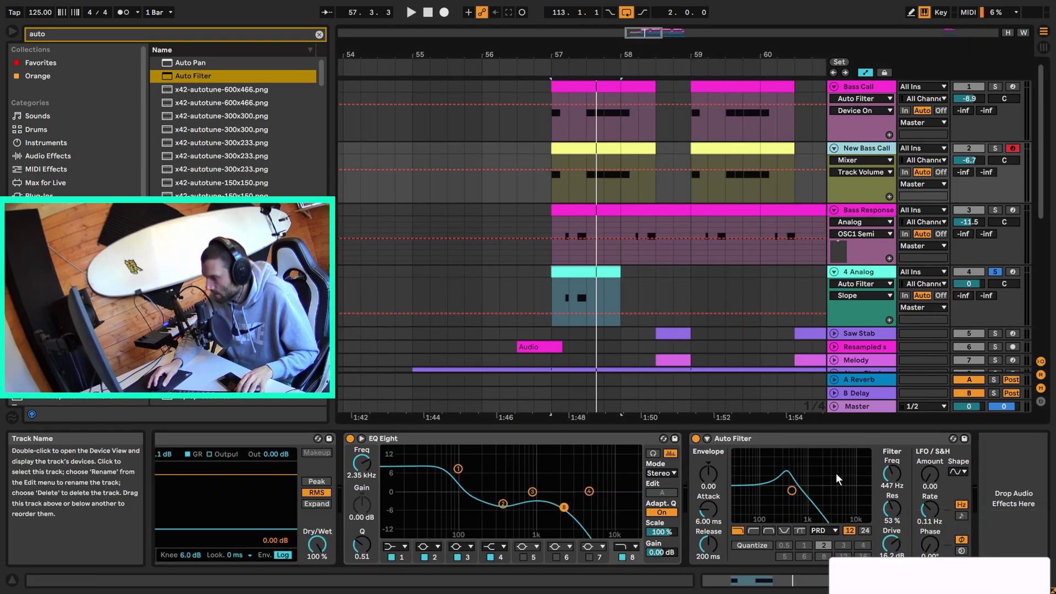
scroll(662, 440, left, 6)
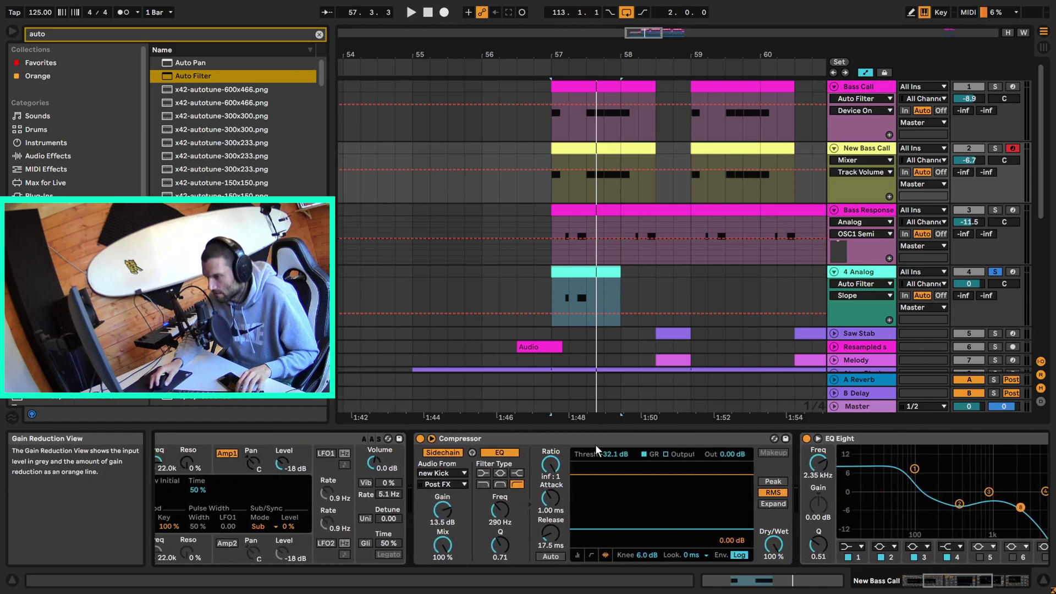
click(872, 271)
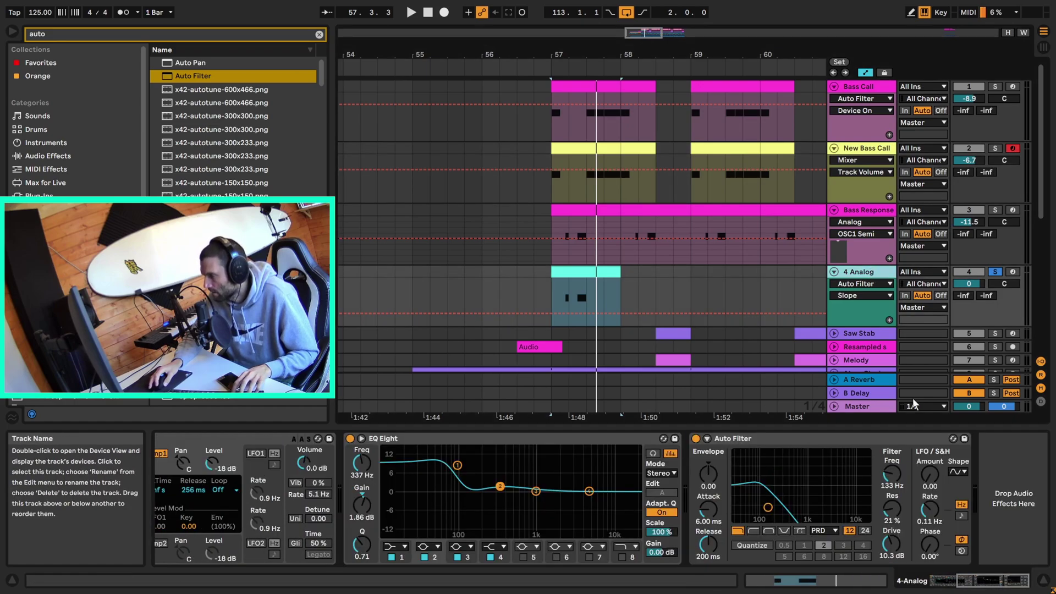
click(1012, 497)
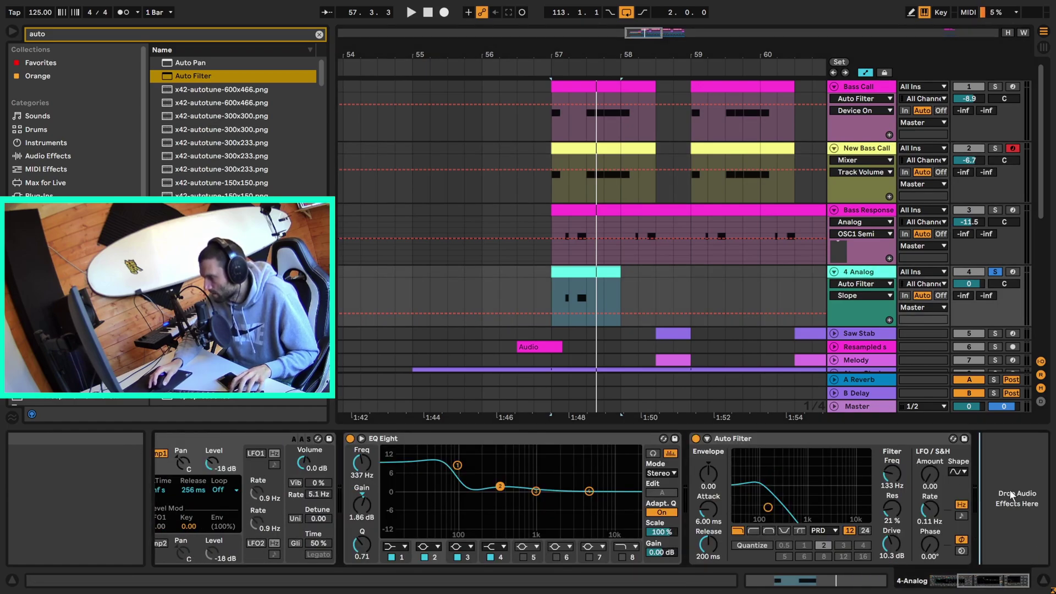
key(ctrl+v)
key(space)
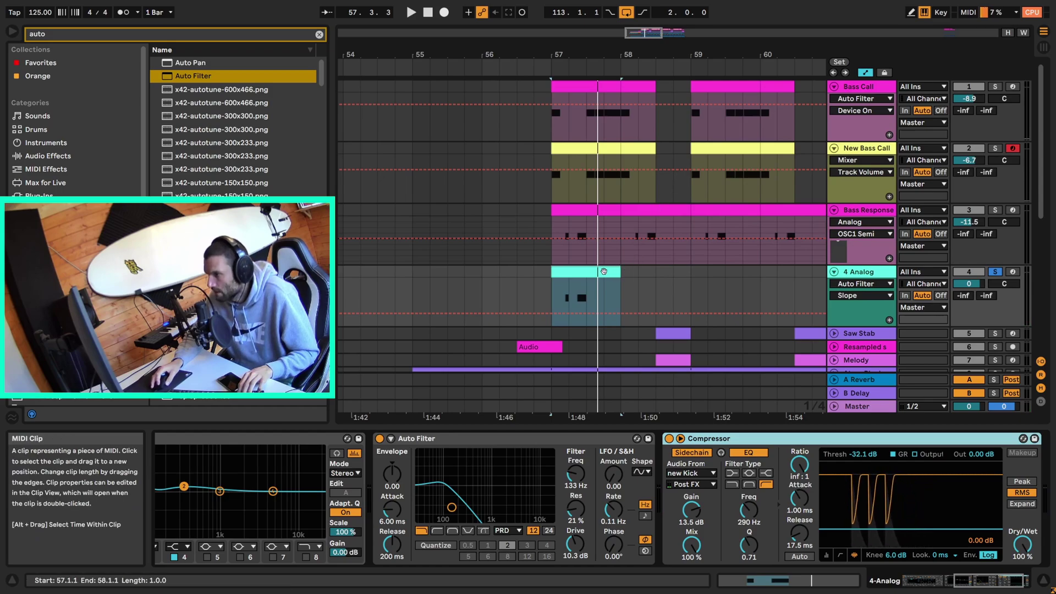
key(space)
Loop the one-bar clip on the 4 Analog track and extend it to bar 65, matching the Bass Response clip's length.
key(minus)
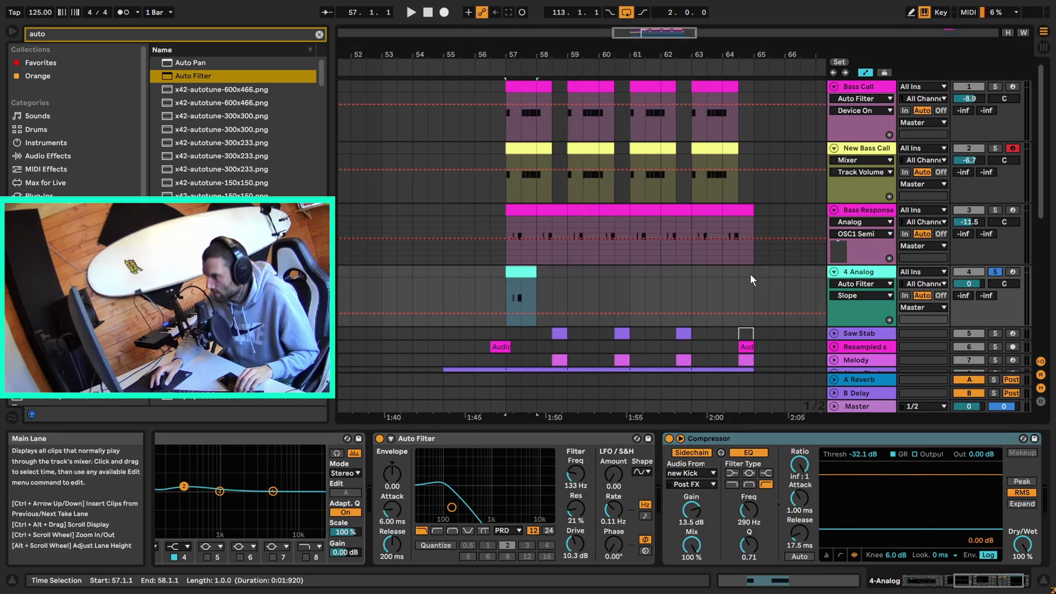
click(514, 299)
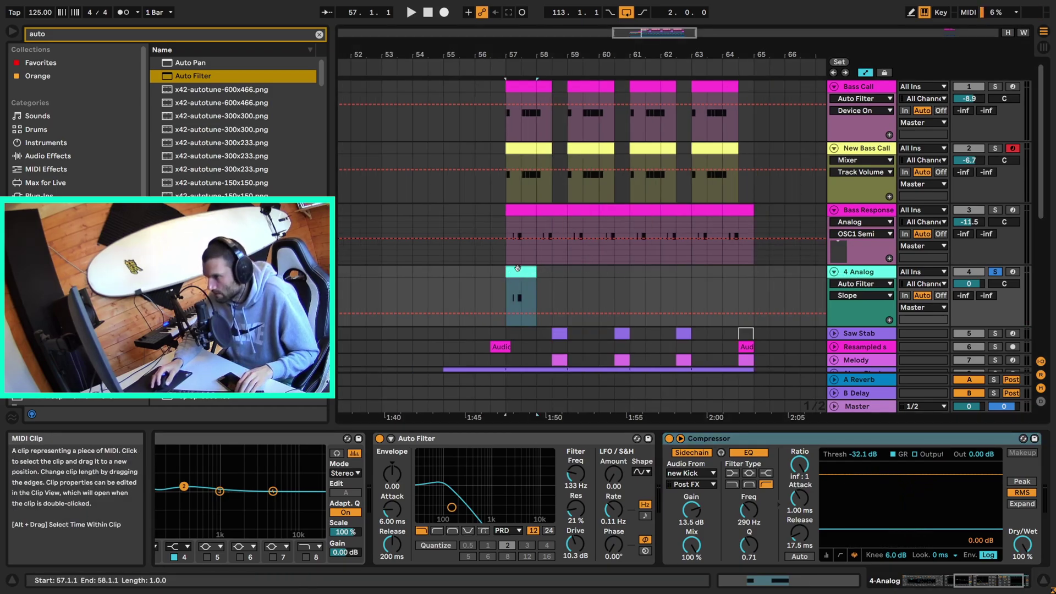
double_click(511, 301)
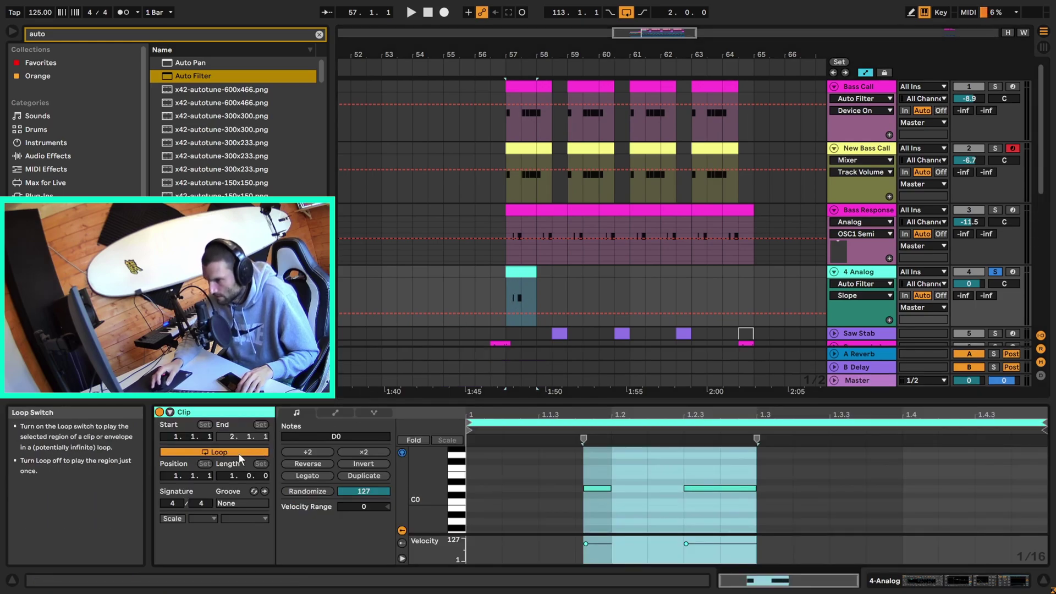
click(534, 272)
drag(533, 272, 753, 271)
click(765, 269)
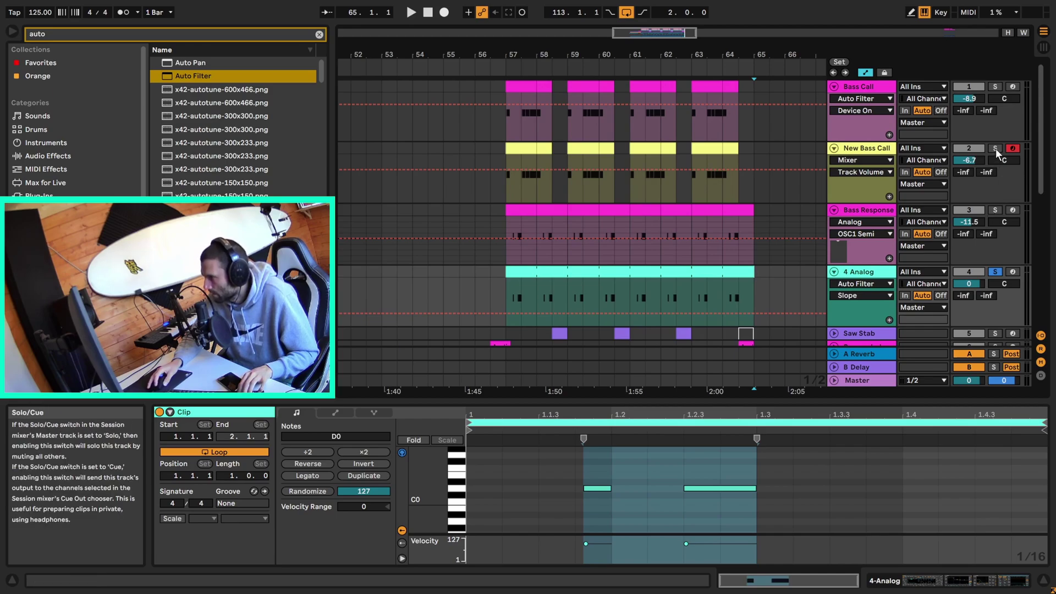
Solo the New Bass Call track alongside 4 Analog and play both together from bar 57.
scroll(996, 147, down, 5)
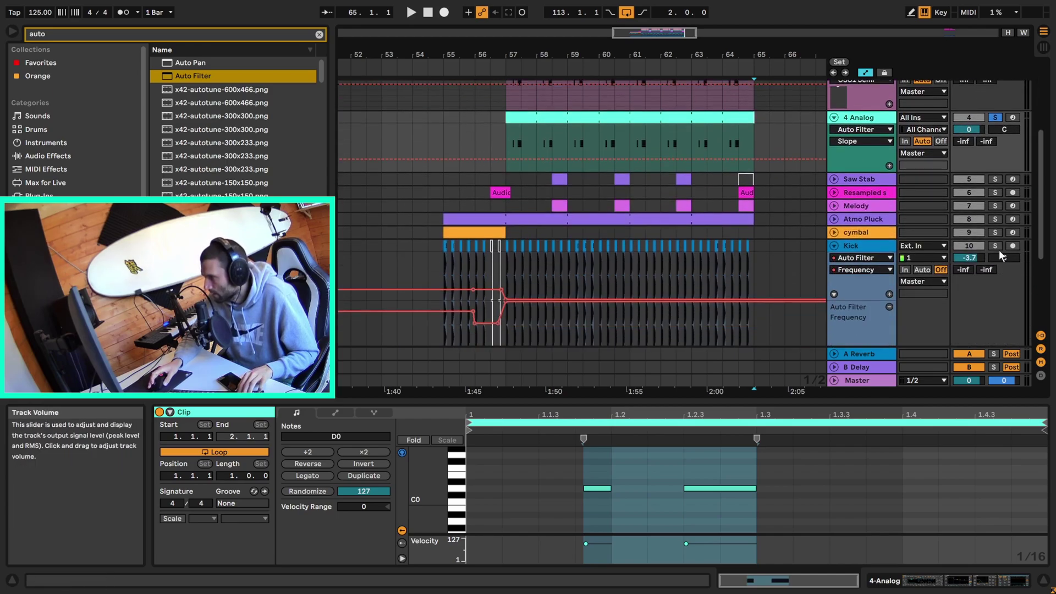
scroll(995, 246, down, 2)
scroll(907, 226, up, 2)
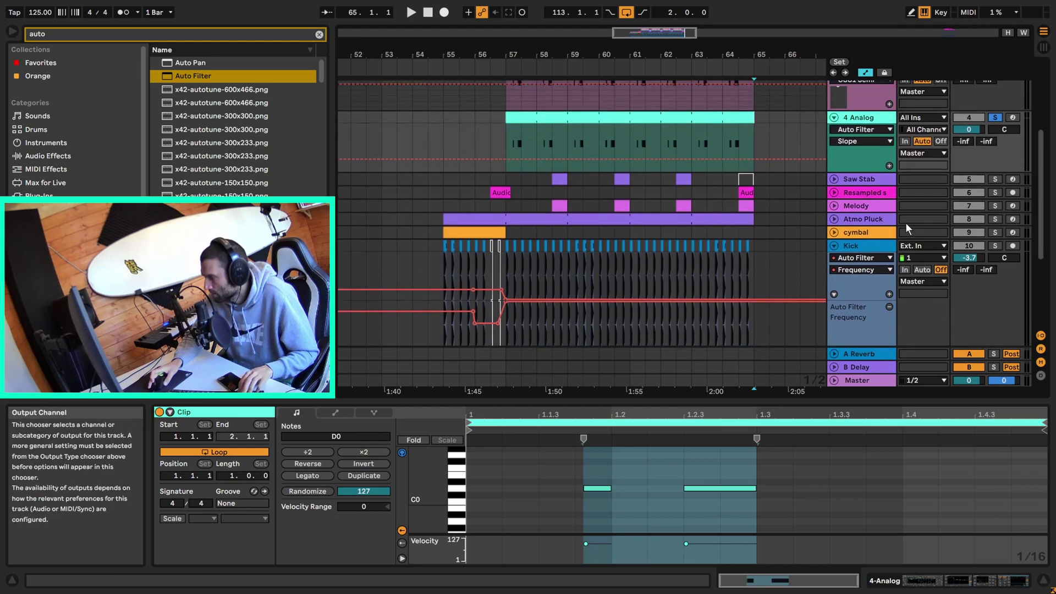
scroll(905, 222, up, 3)
click(511, 145)
key(space)
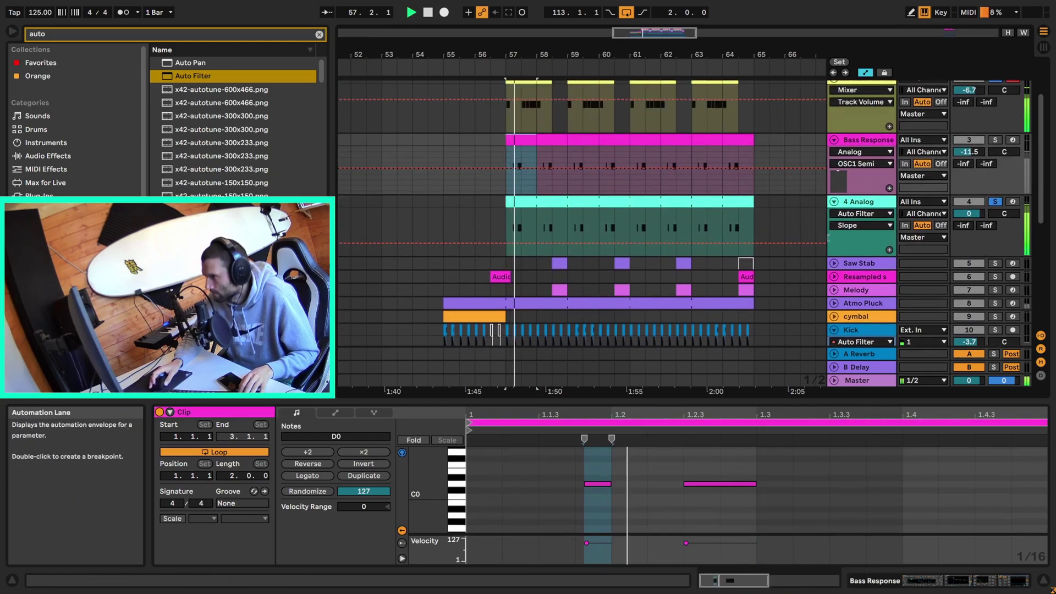
scroll(827, 238, up, 1)
scroll(756, 242, up, 1)
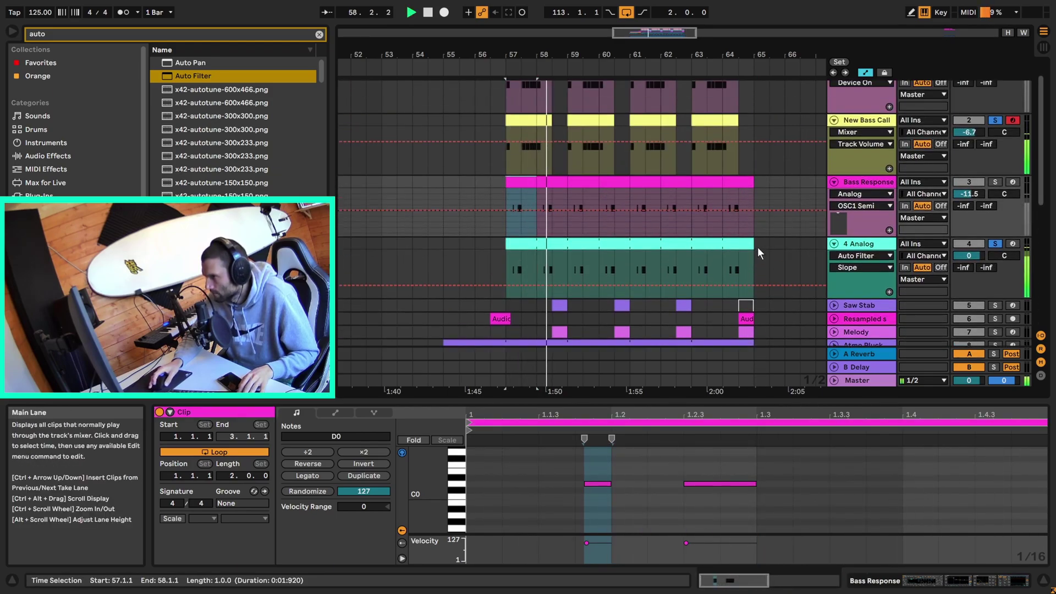
key(space)
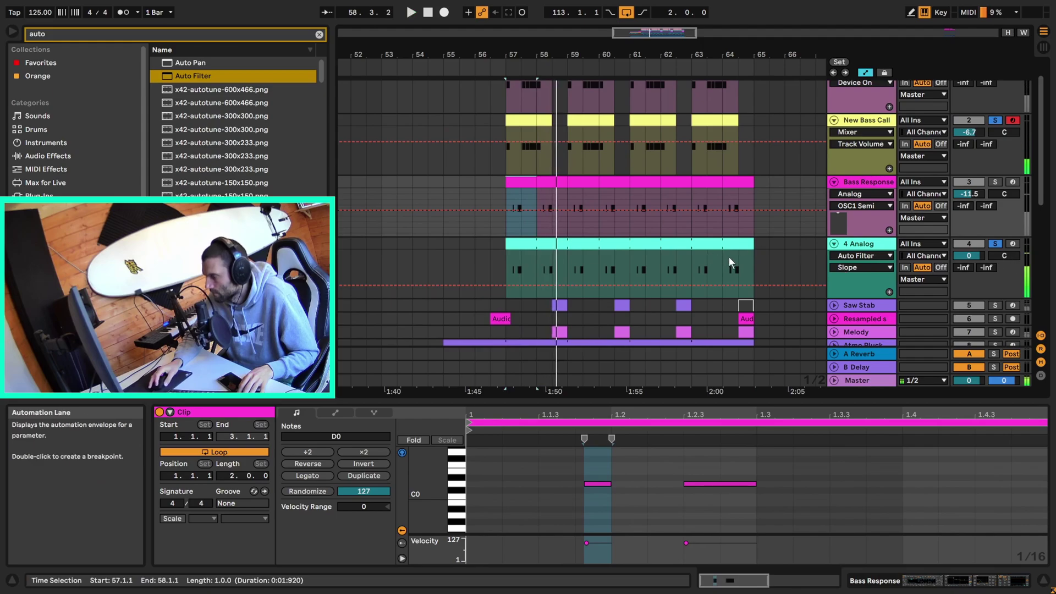
Lower the 4 Analog track's volume to -11.5 dB during playback, matching the Bass Response track's level.
click(526, 246)
drag(969, 255, 969, 257)
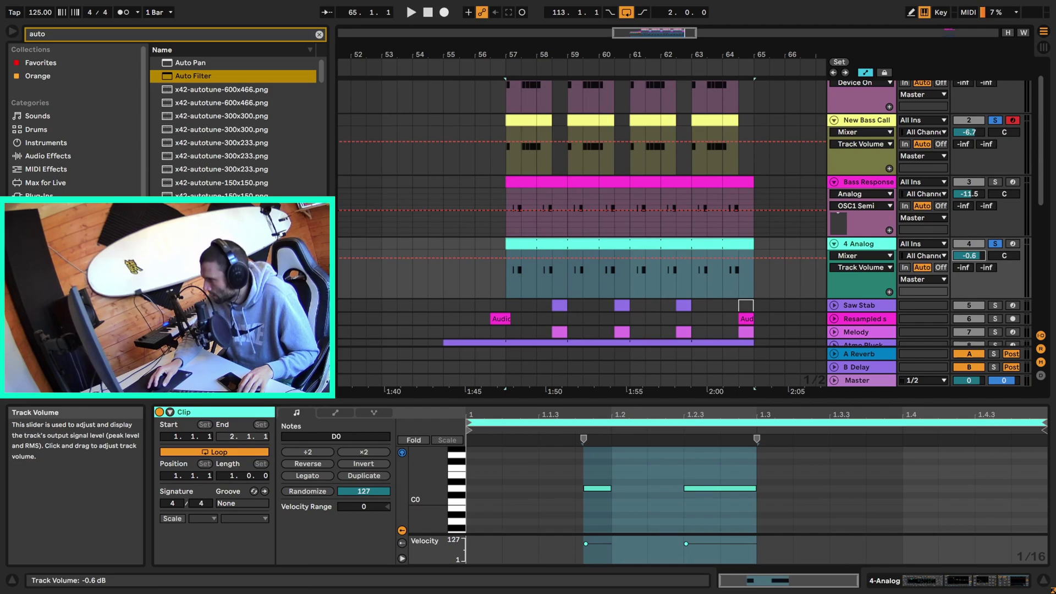
drag(969, 256, 969, 264)
key(space)
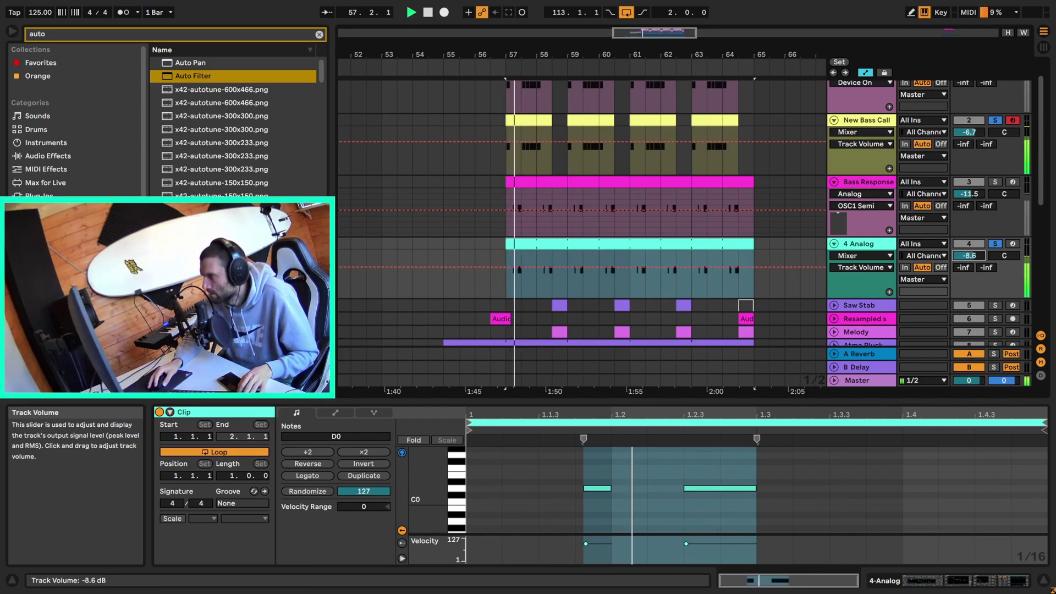
drag(969, 255, 969, 263)
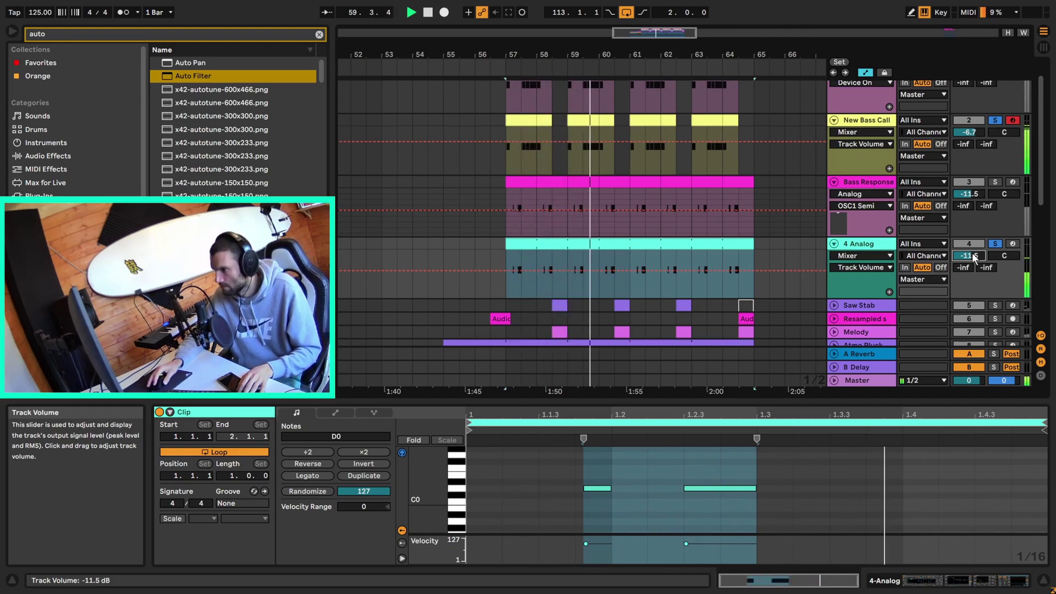
key(space)
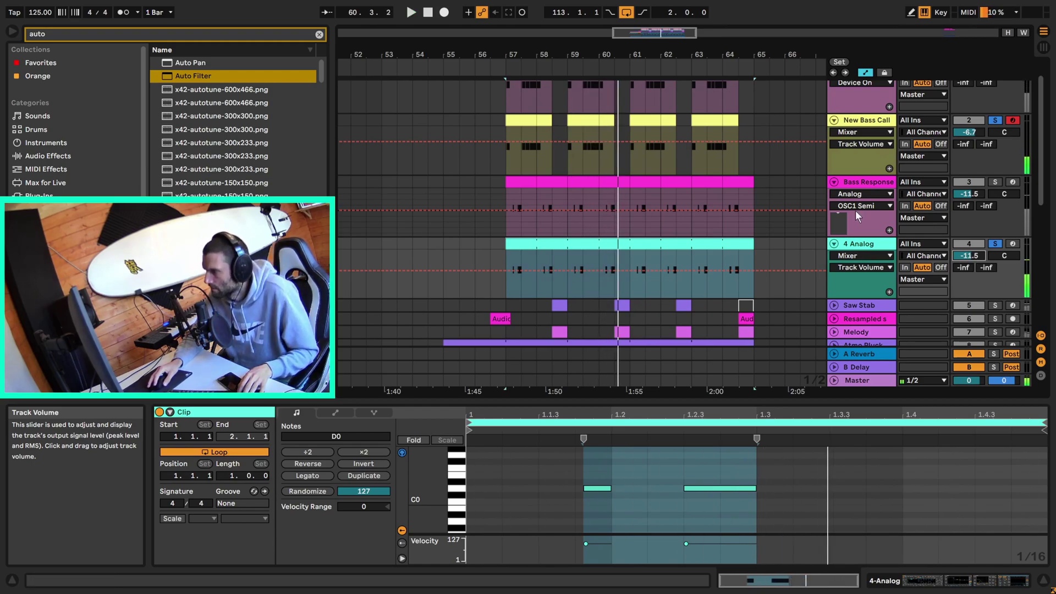
Rename the 4 Analog track as New Bass Response.
double_click(865, 246)
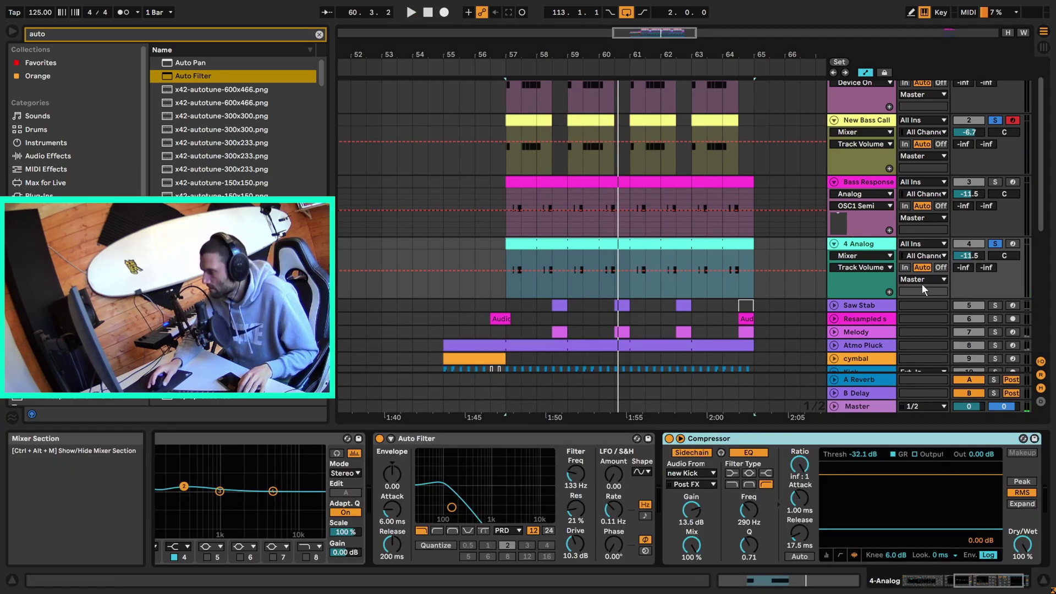
key(ctrl+r)
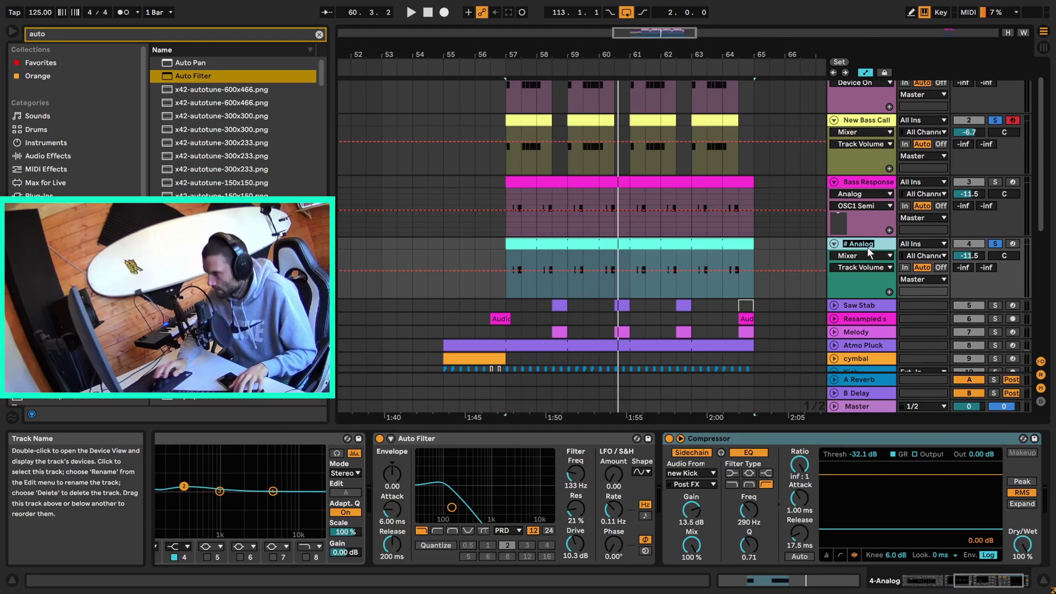
text(New)
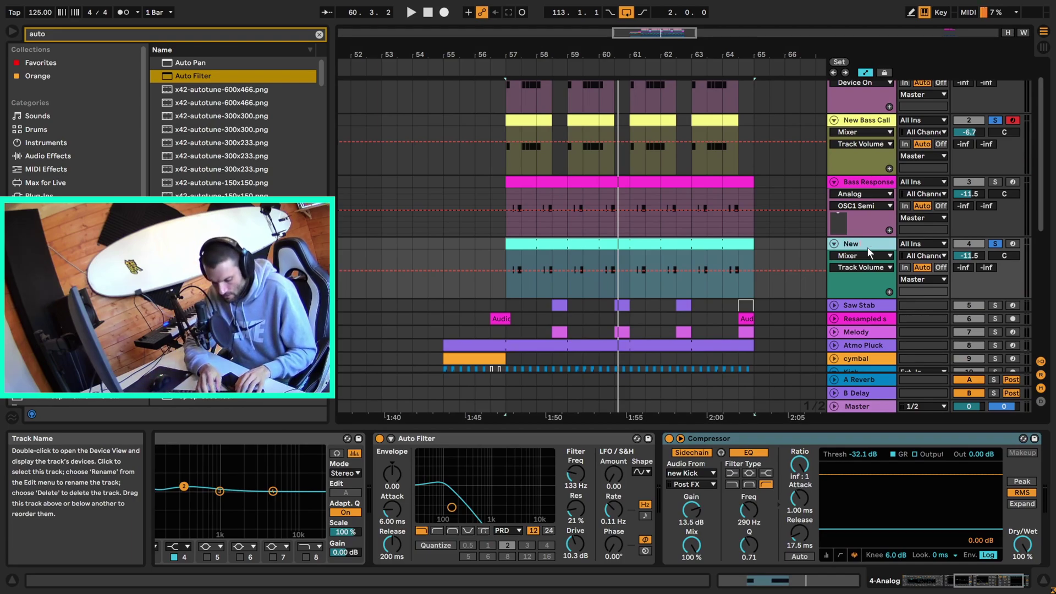
text( Bass Response)
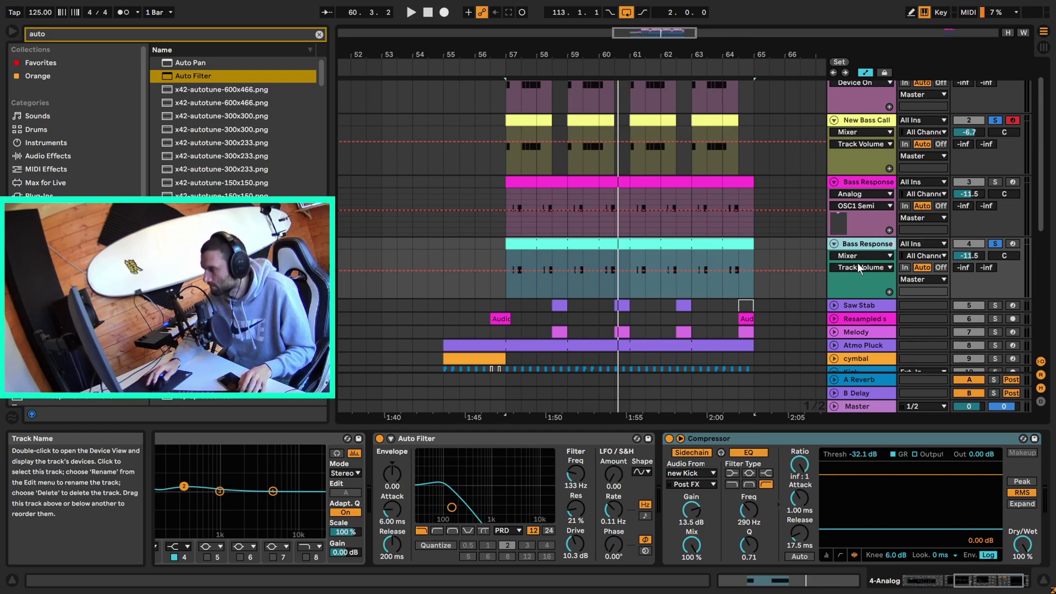
Solo the Saw Stab track on its own and play its first clip at bar 58.3.
click(692, 315)
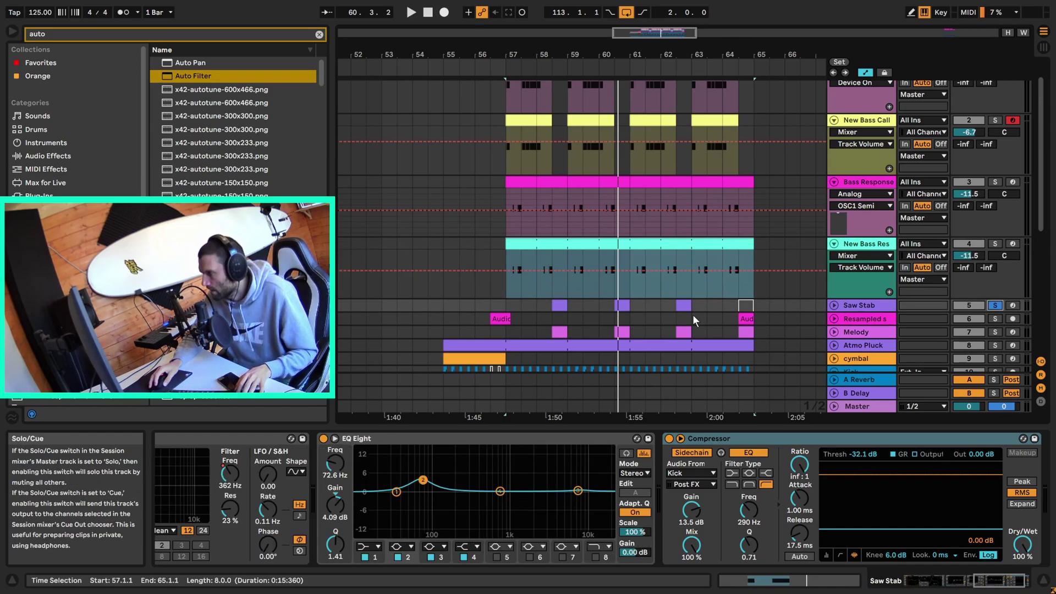
click(560, 305)
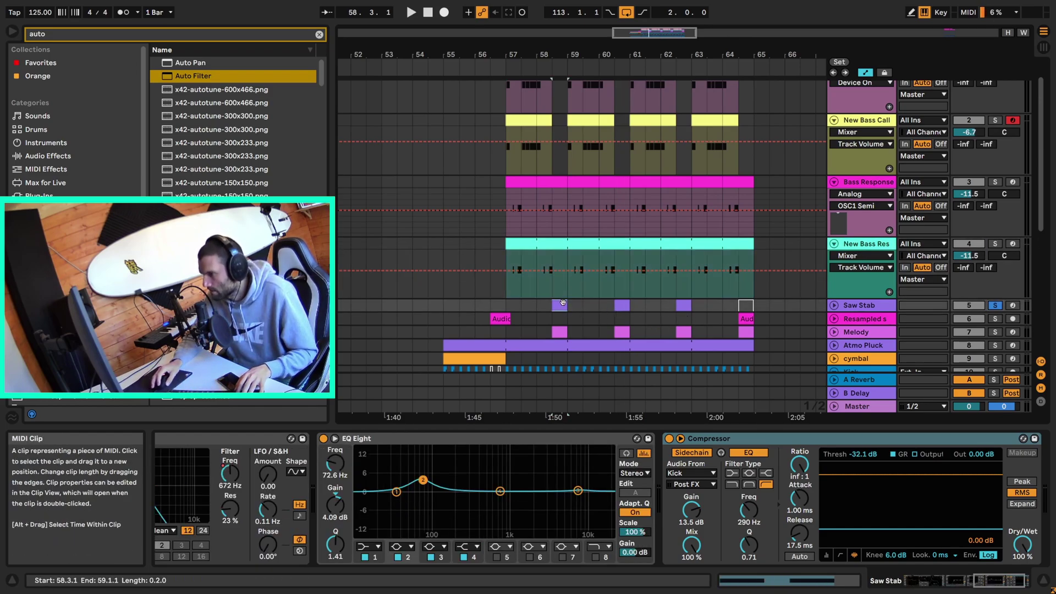
key(space)
Unfold the Saw Stab track and examine its Wavetable's two oscillators and amp envelope.
click(834, 305)
click(229, 438)
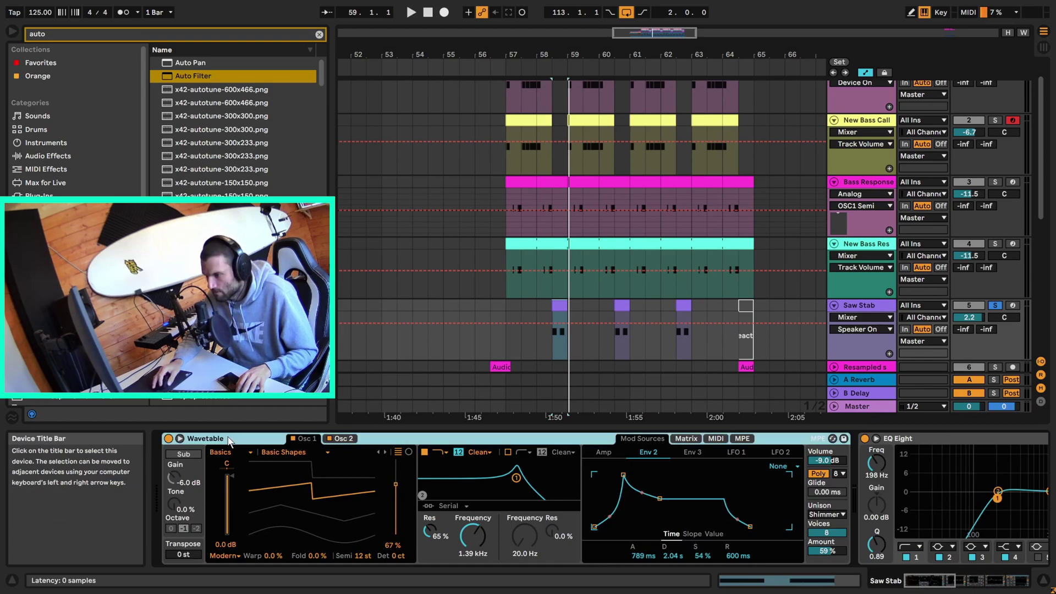
click(348, 440)
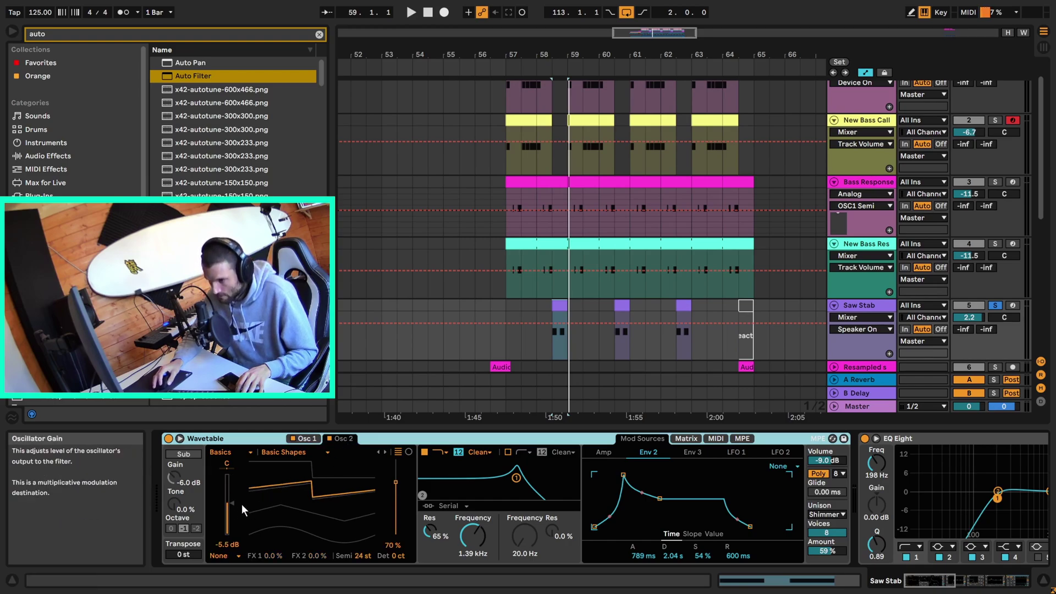
click(301, 440)
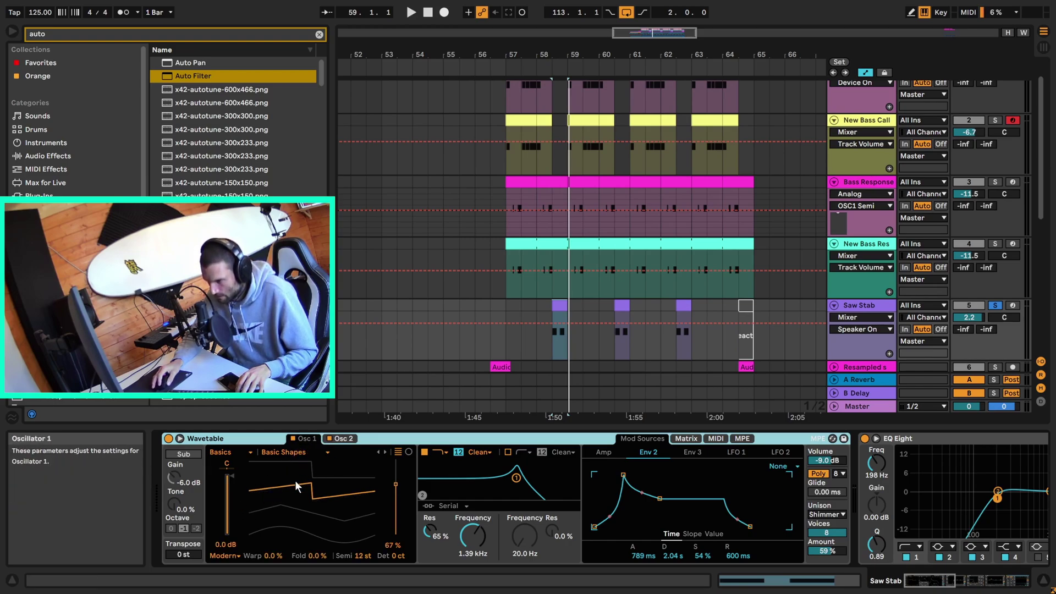
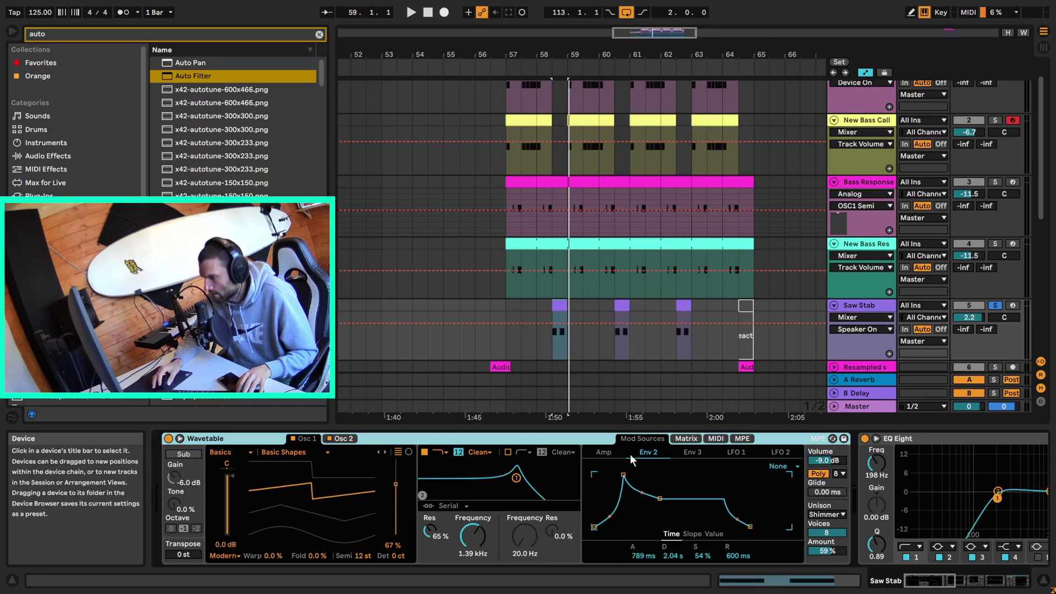
click(604, 452)
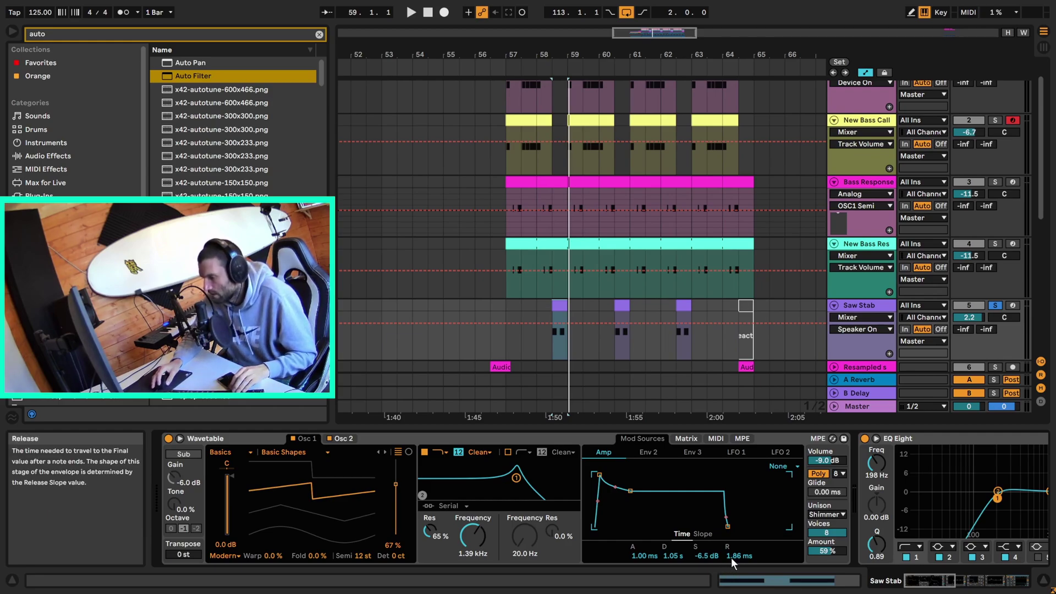
Play the Saw Stab and compare Wavetable's unison modes None and Shimmer, keeping Shimmer.
key(space)
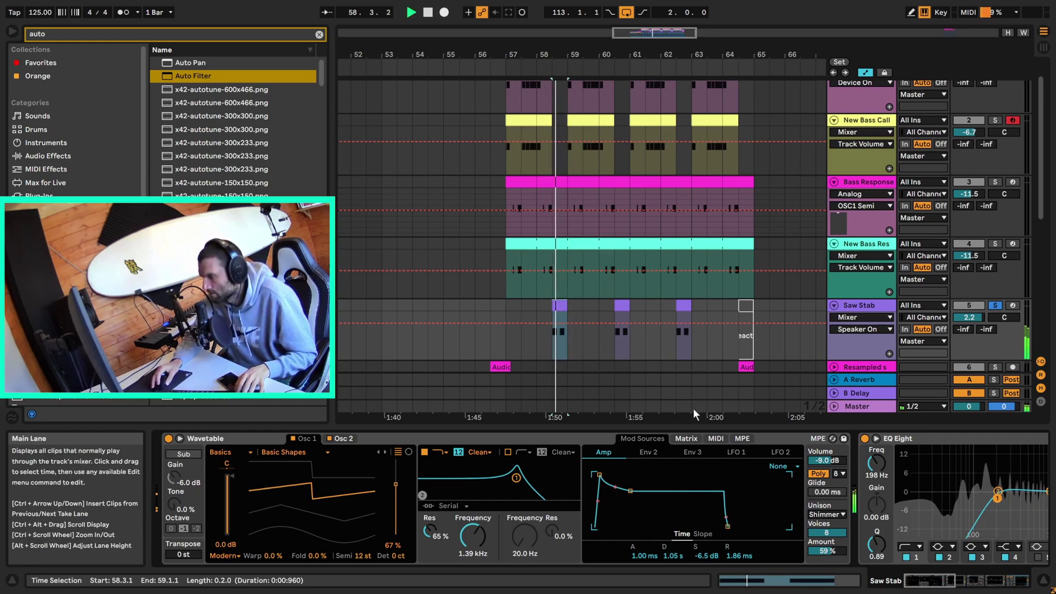
key(space)
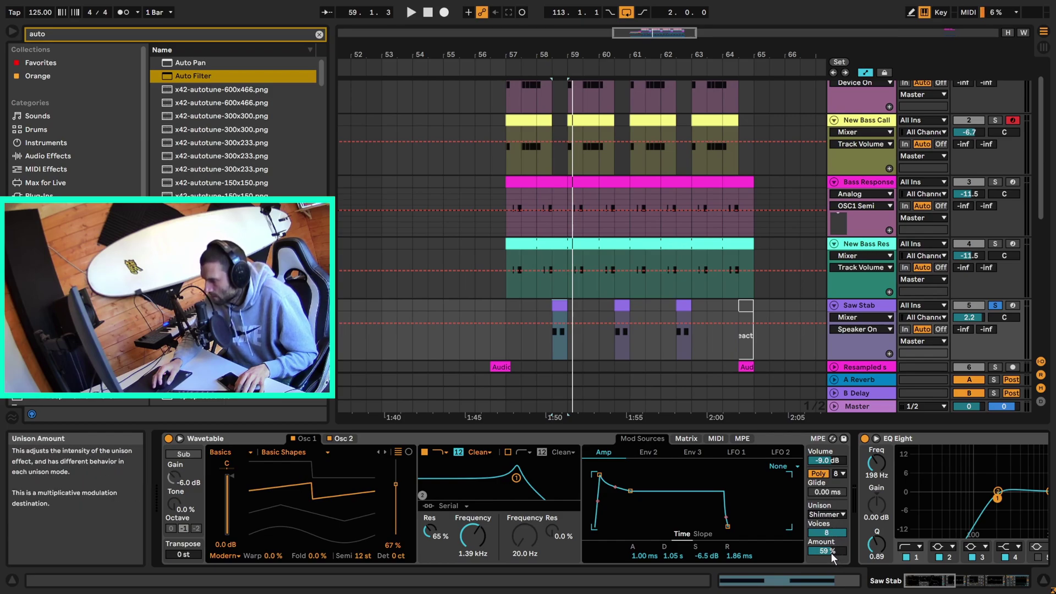
click(829, 514)
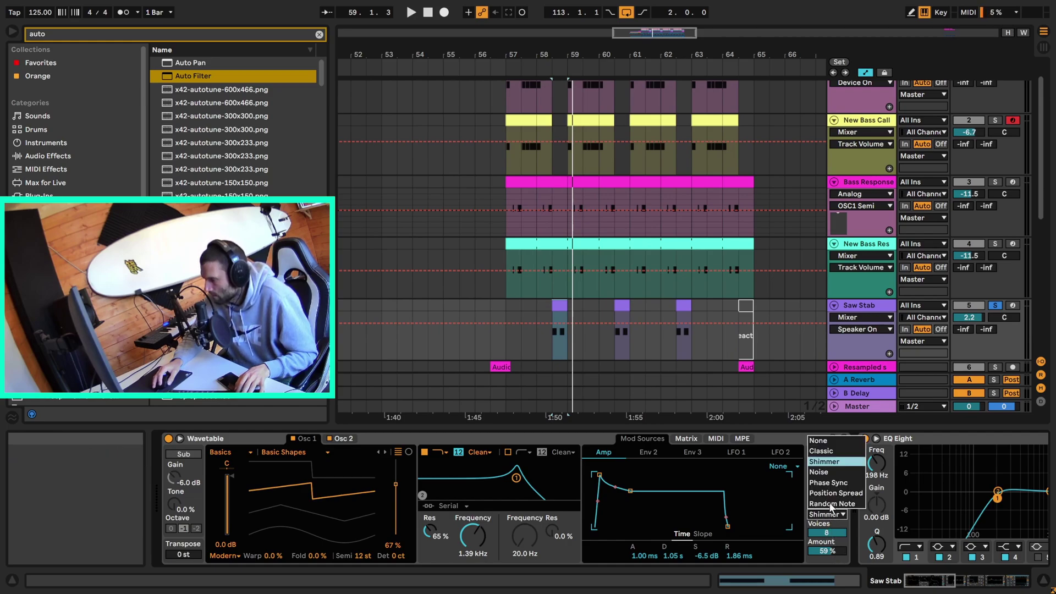
click(831, 442)
key(space)
key(space)
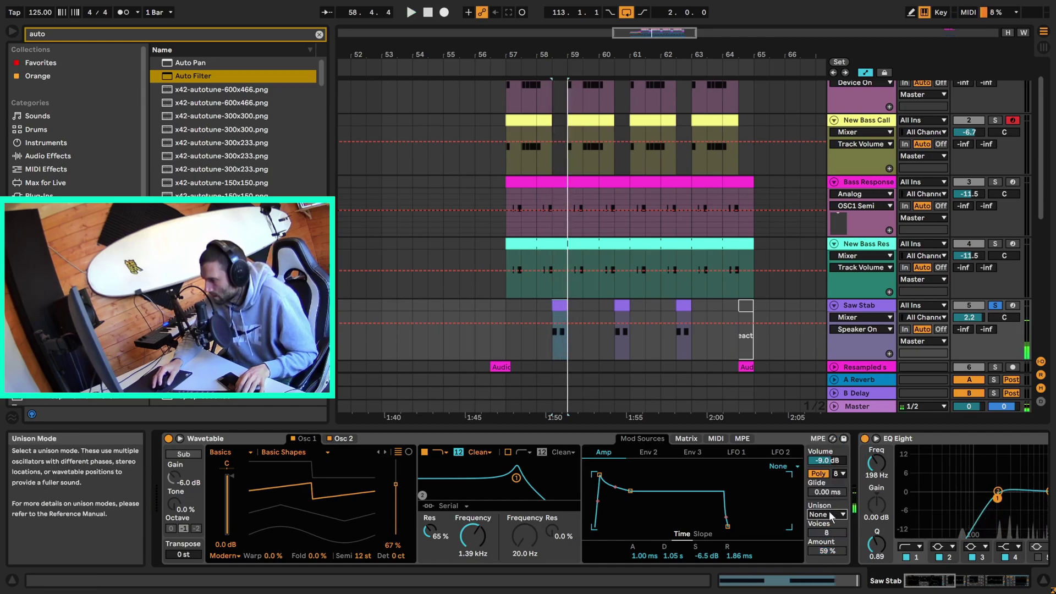
click(829, 515)
click(832, 462)
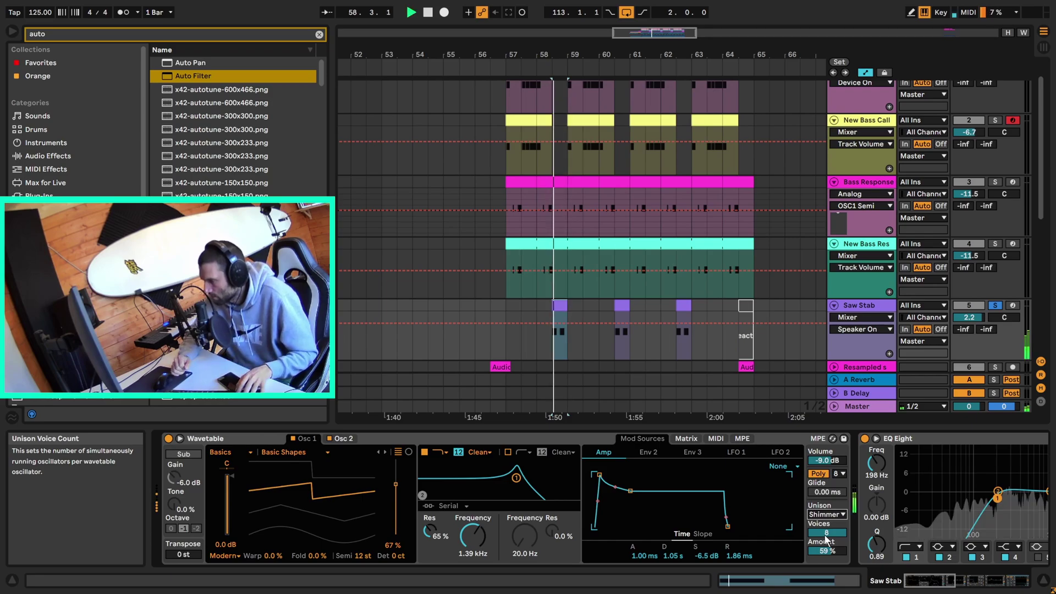
Bypass and re-enable the Saw Stab's first EQ Eight during playback to compare the sound with and without it.
click(546, 438)
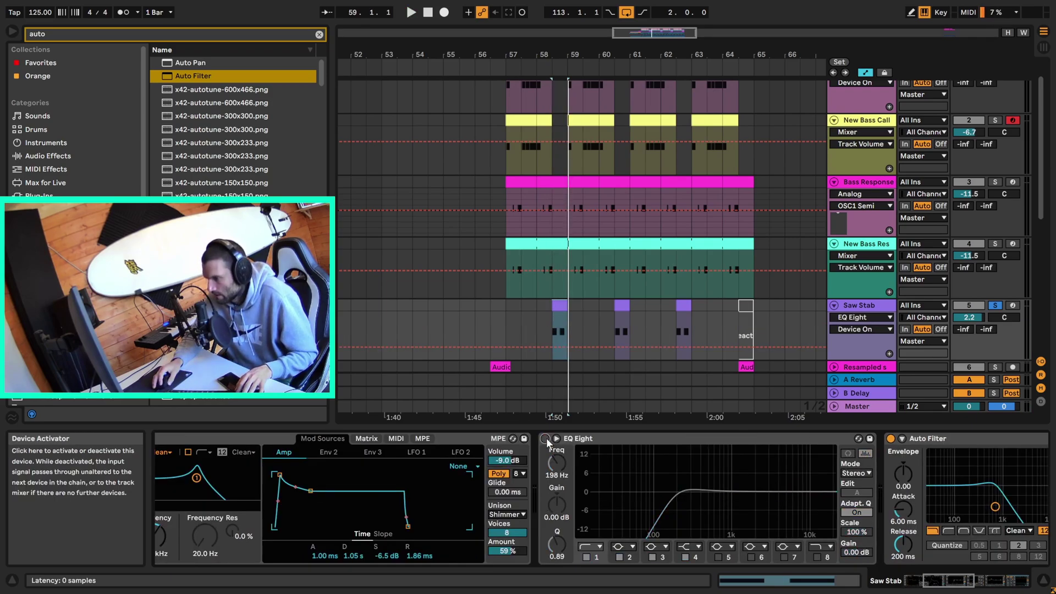
key(space)
click(546, 438)
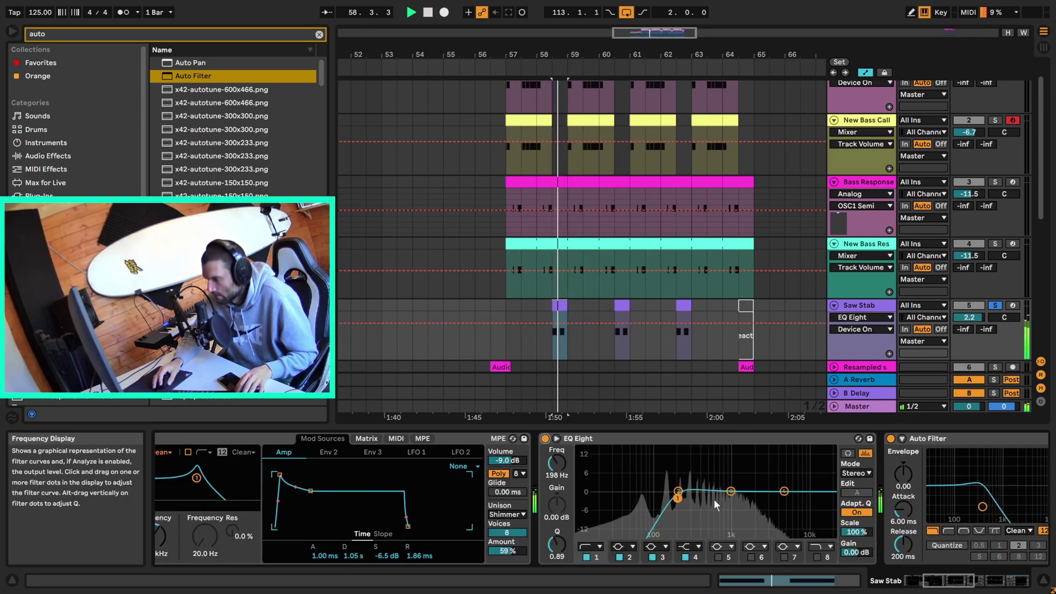
key(space)
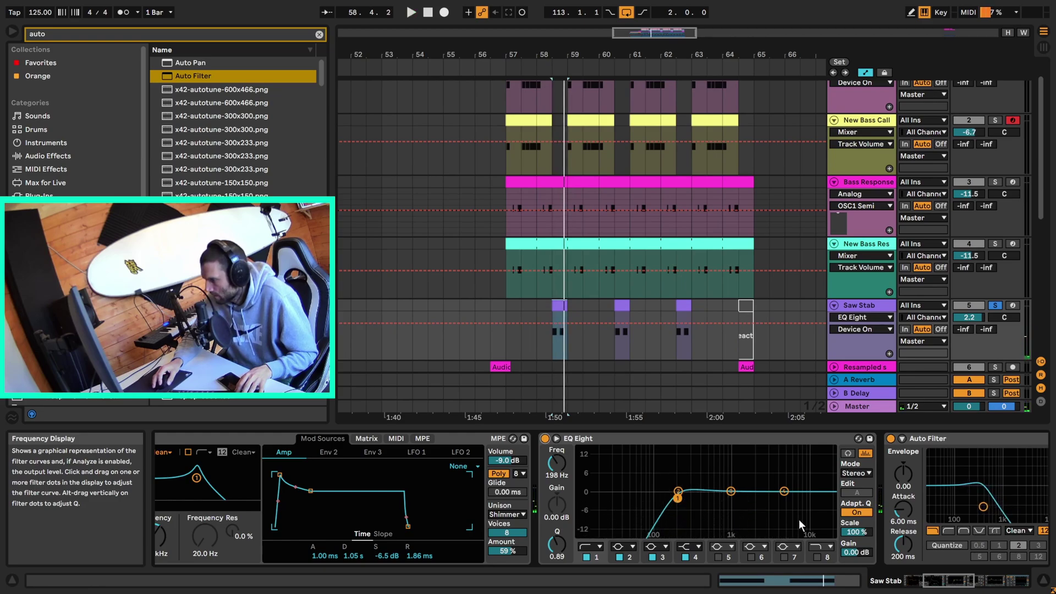
Show the Saw Stab's Auto Filter frequency automation and examine its breakpoints on the first clip.
click(957, 581)
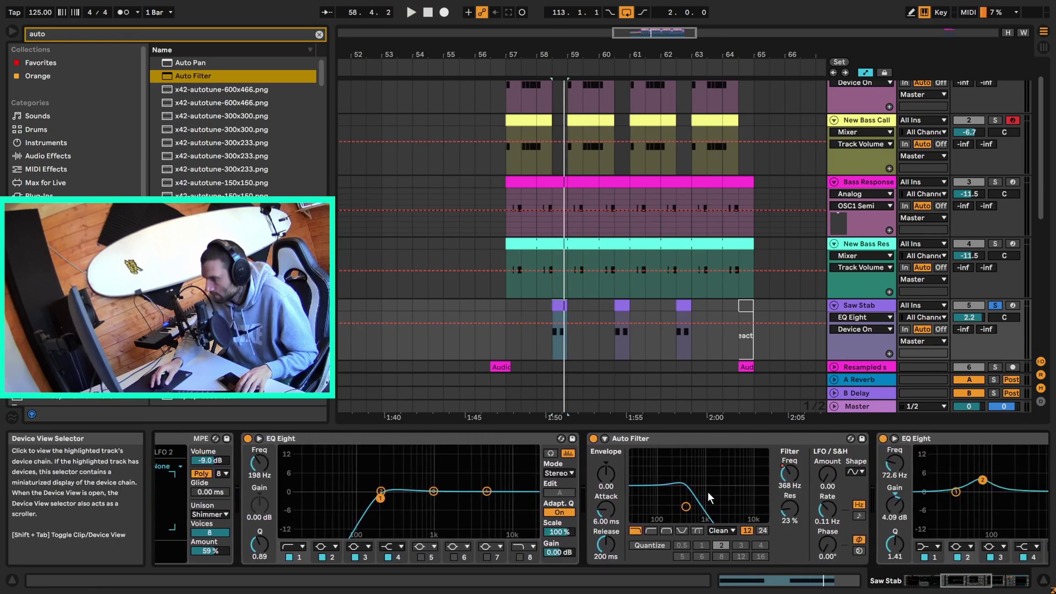
click(678, 440)
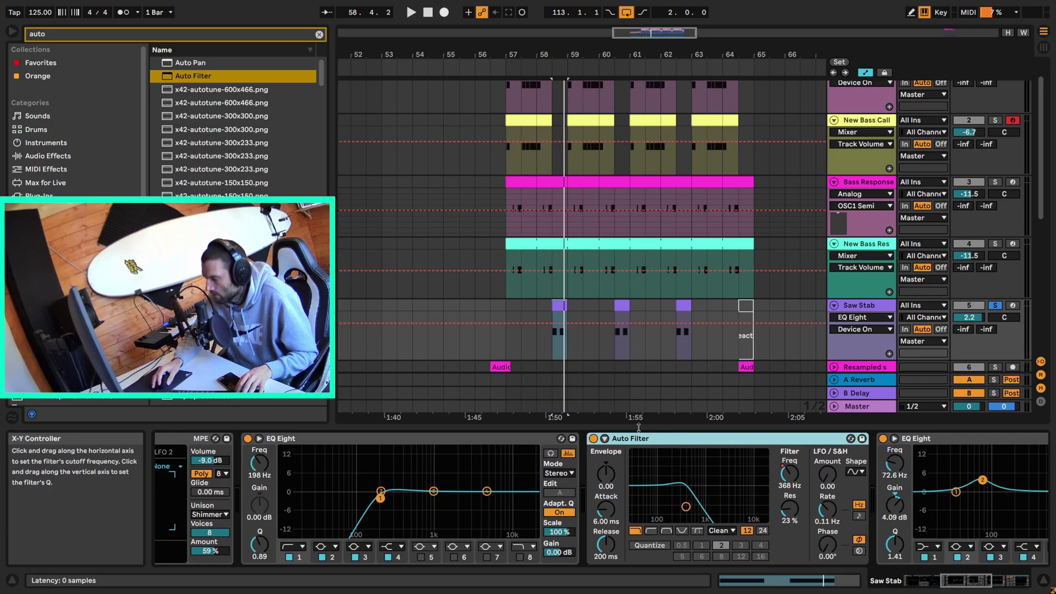
click(794, 471)
key(plus)
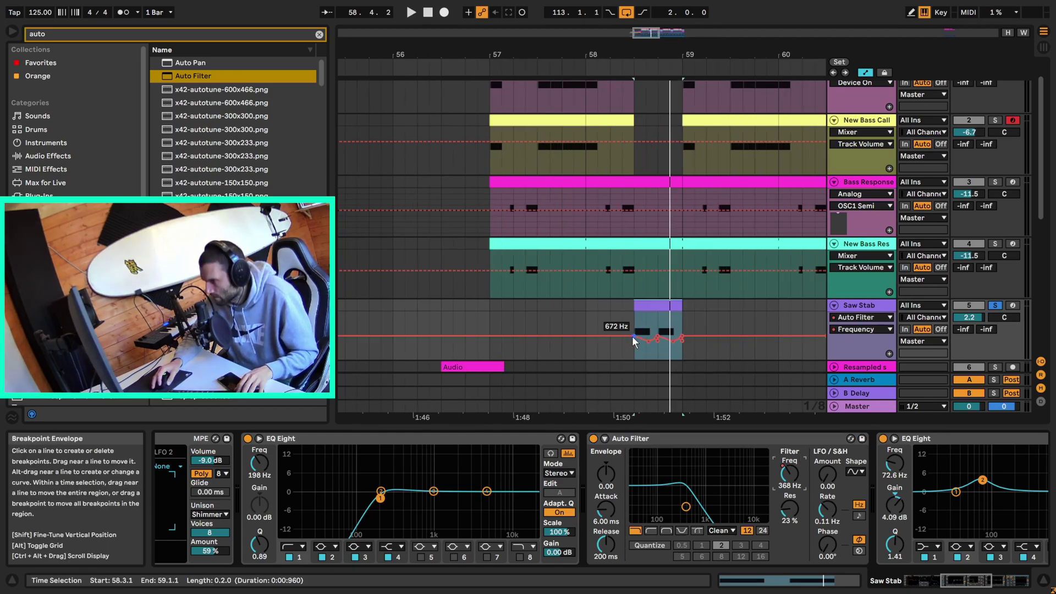
mouse_move(643, 345)
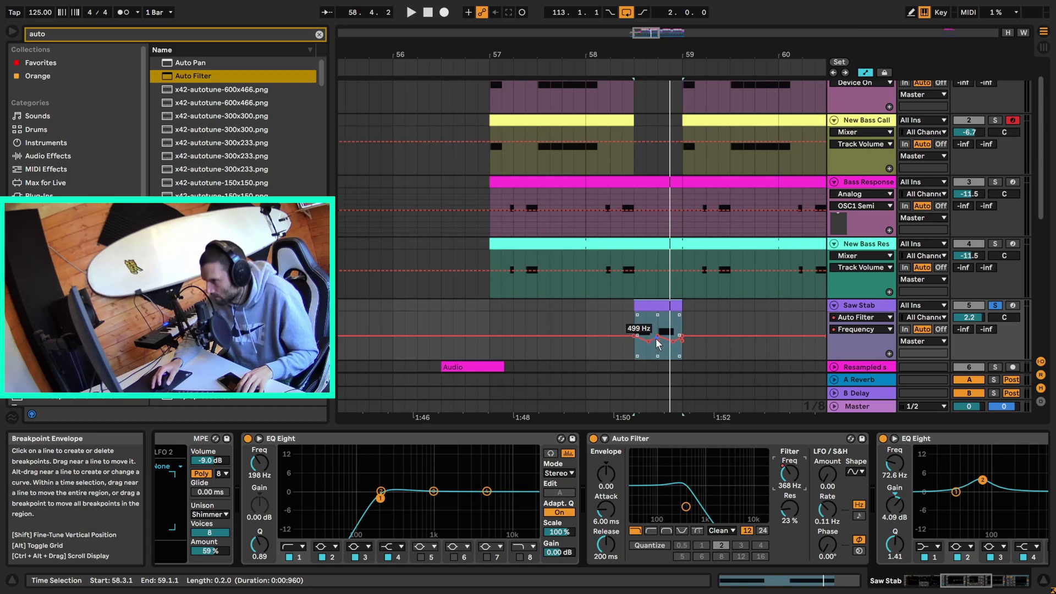
Examine the low boost in the Saw Stab's second EQ Eight and play the clip through it.
click(982, 480)
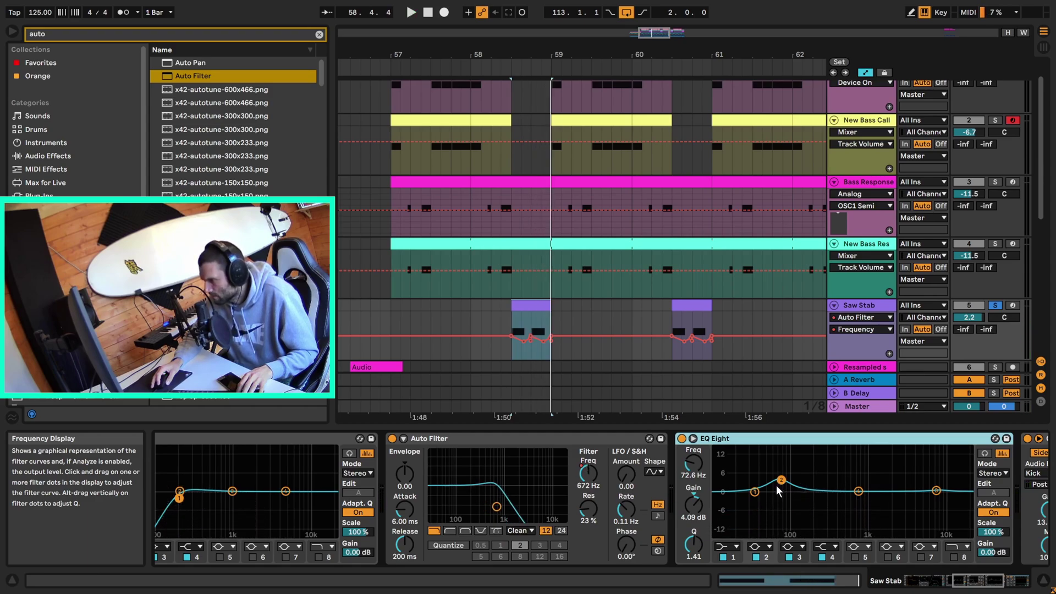
key(space)
key(space)
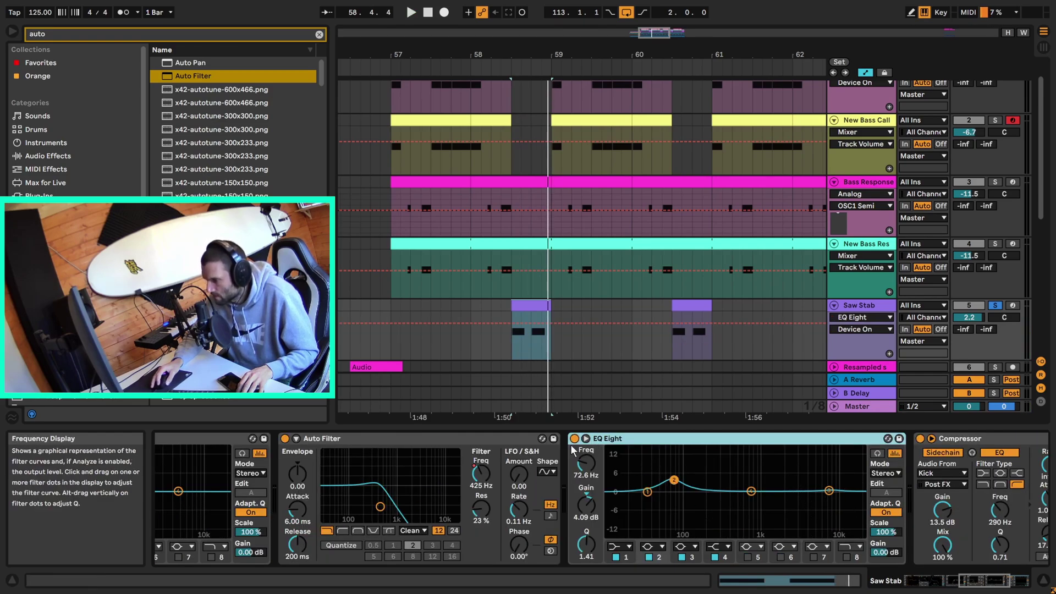
click(968, 584)
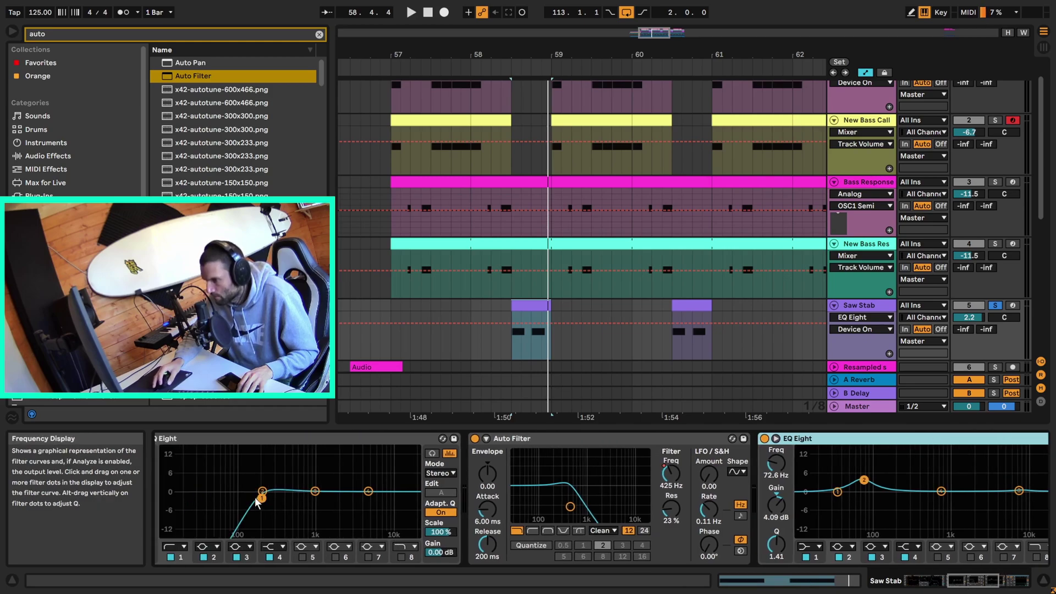
Bypass and re-enable the Saw Stab's second EQ Eight around playback to compare the sound with and without the low boost.
click(985, 581)
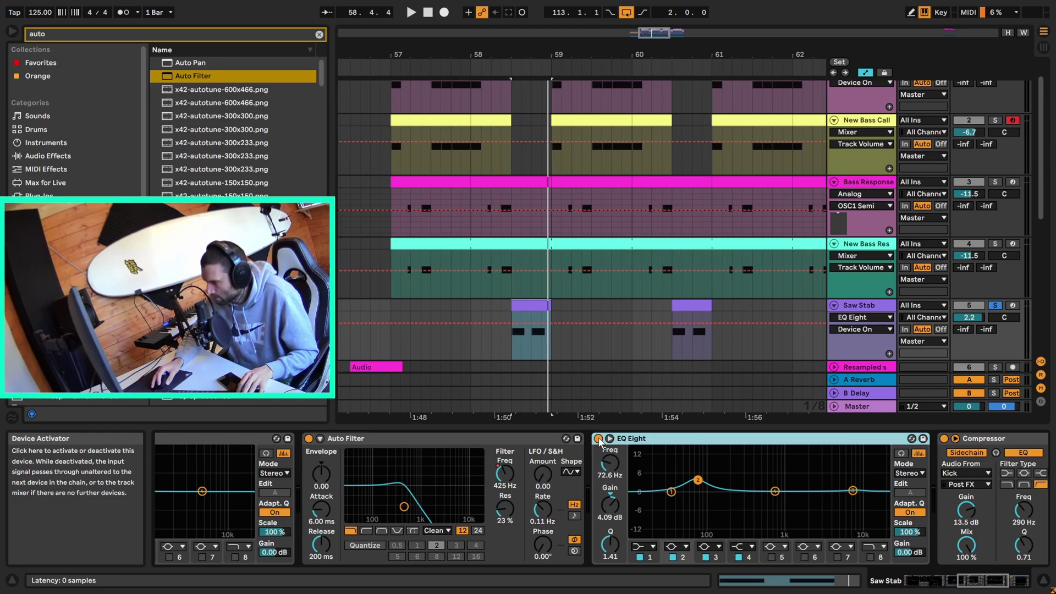
key(space)
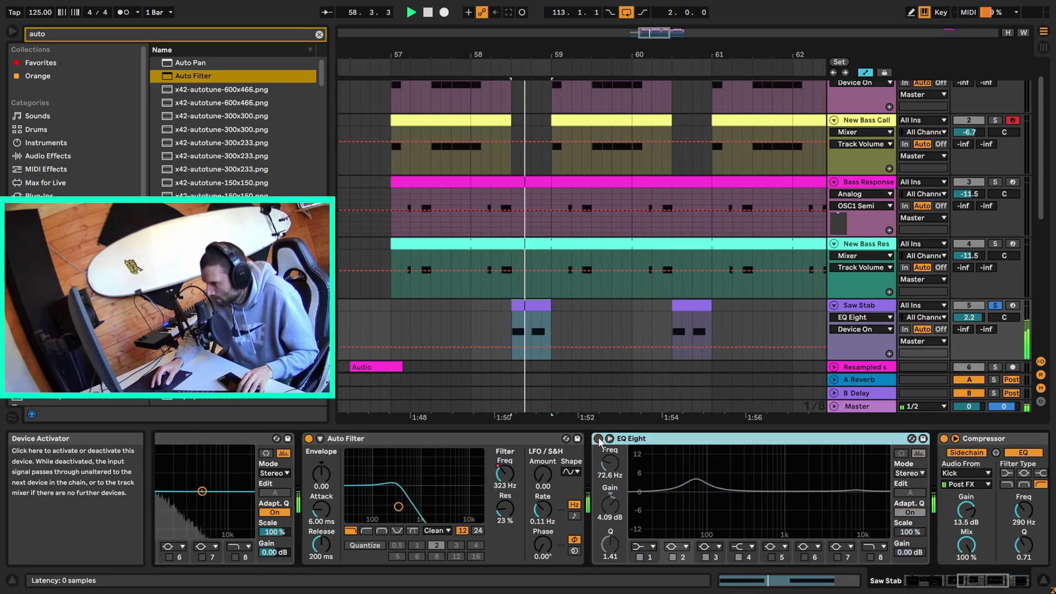
key(space)
Examine the Saw Stab's Compressor with its Kick sidechain and play the clip through it.
scroll(685, 440, right, 5)
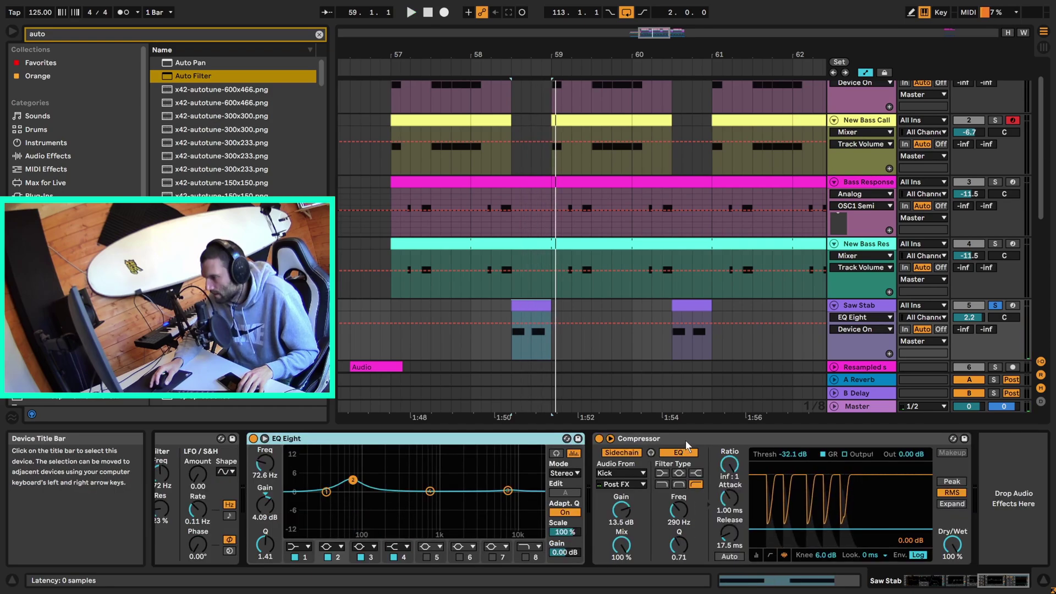
click(695, 437)
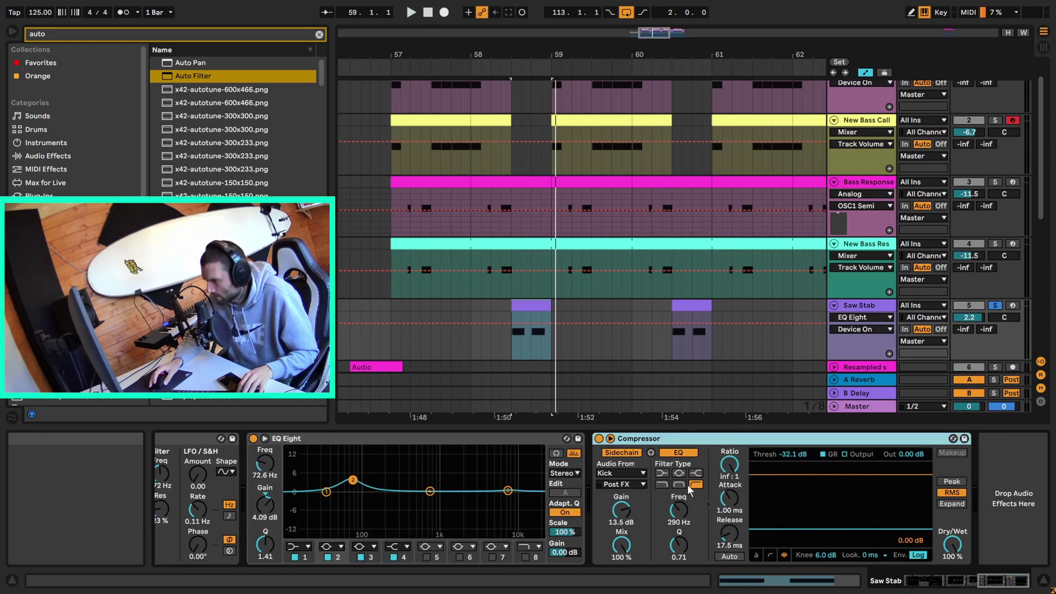
key(space)
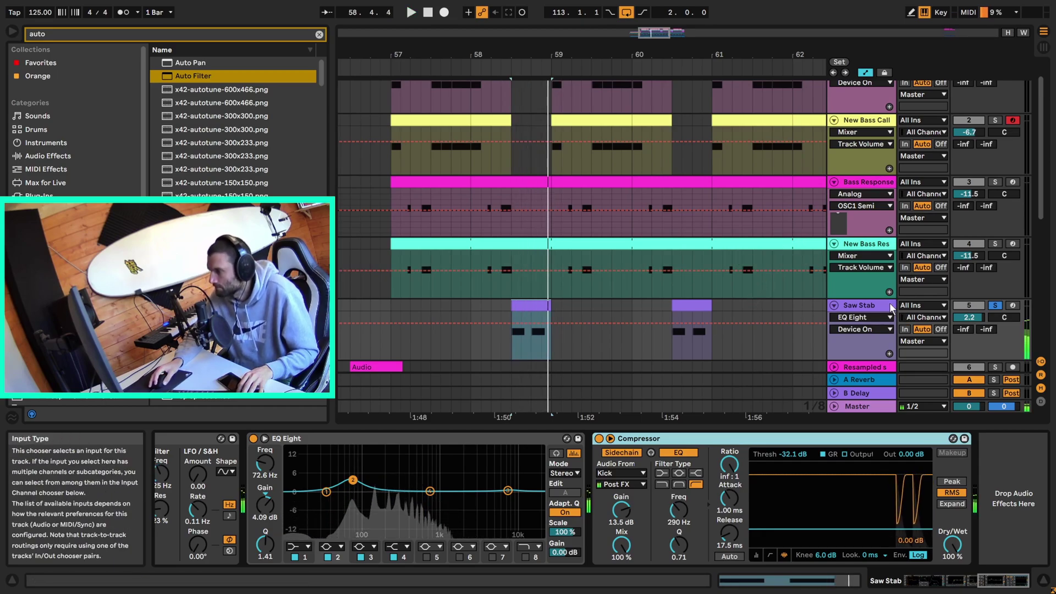
Insert a new MIDI track below the Saw Stab and load the Wavetable instrument onto it.
click(858, 309)
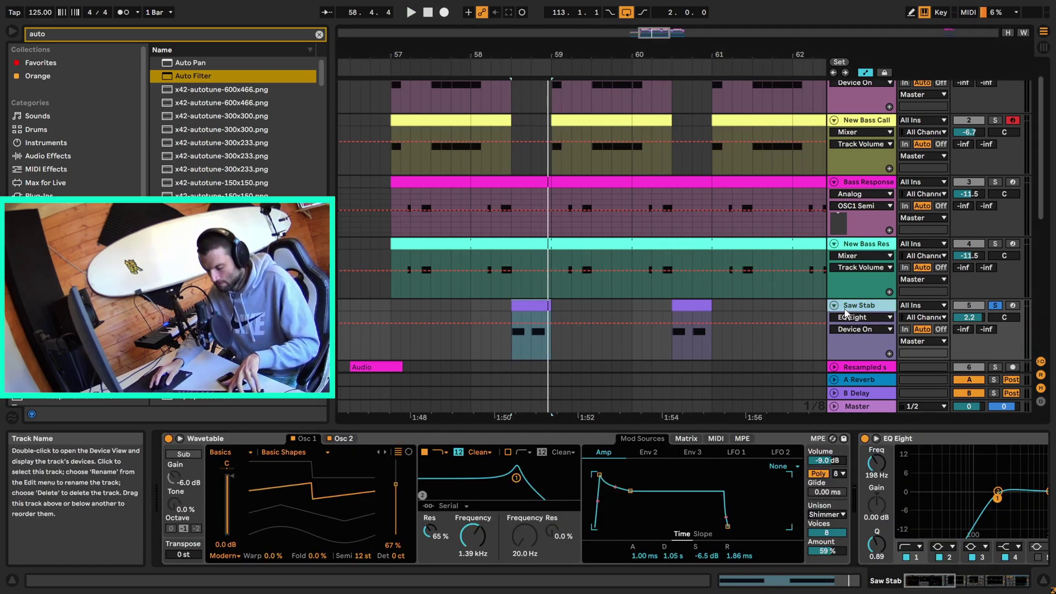
key(ctrl+shift+t)
click(319, 34)
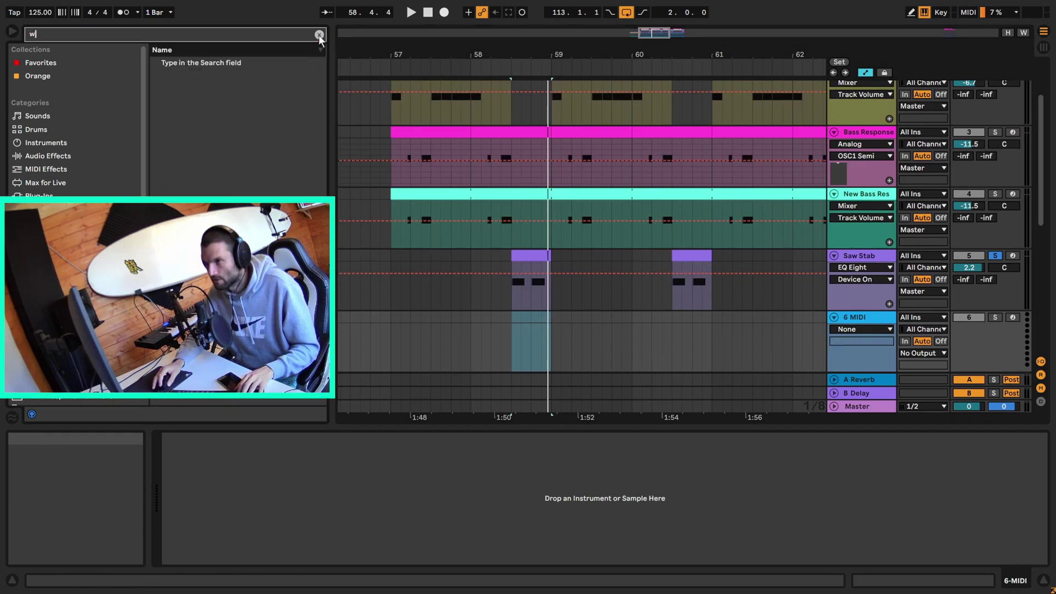
text(wave)
double_click(214, 63)
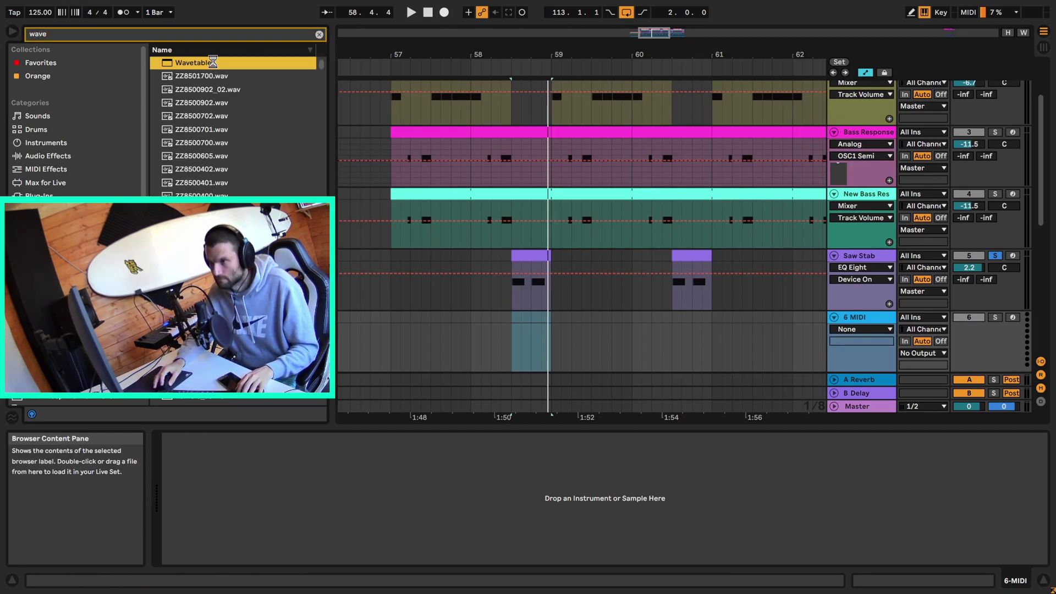
Check the notes in the first Saw Stab clip and create an empty MIDI clip from 58.3.1 to 59.1.1 on the Wavetable track.
click(543, 259)
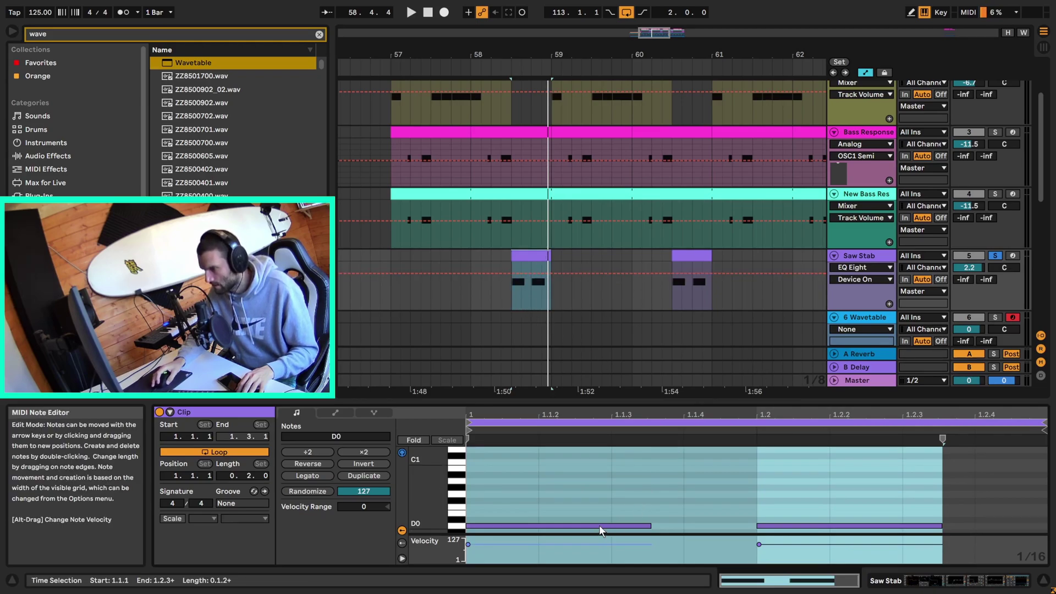
drag(513, 301, 549, 297)
key(ctrl+shift+m)
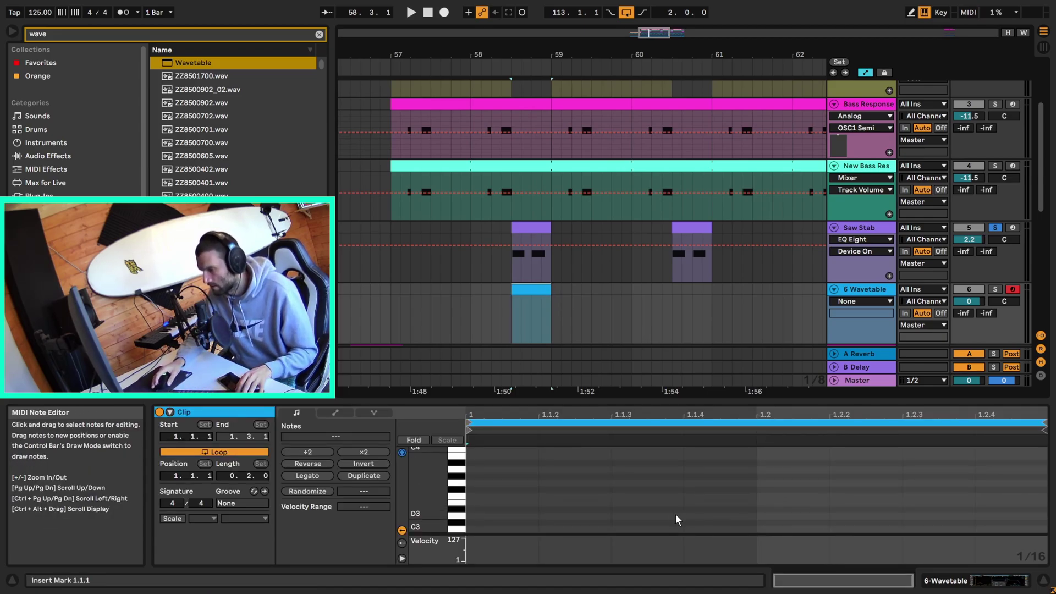
Add a D0 note at the start of the new clip and lengthen it to three sixteenths.
double_click(504, 516)
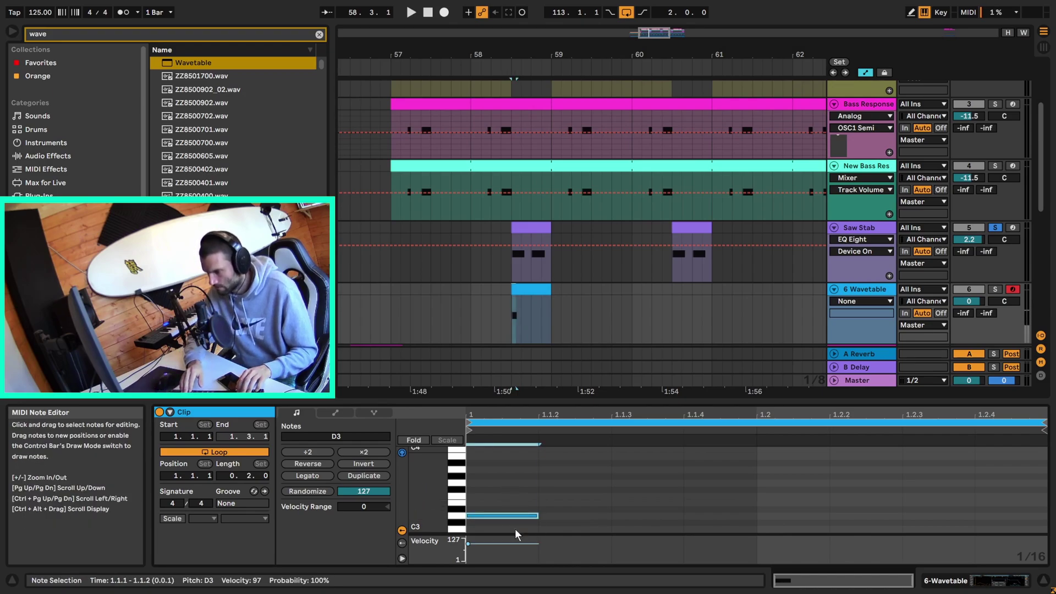
key(shift+Down)
key(shift+Down)
key(shift+Down)
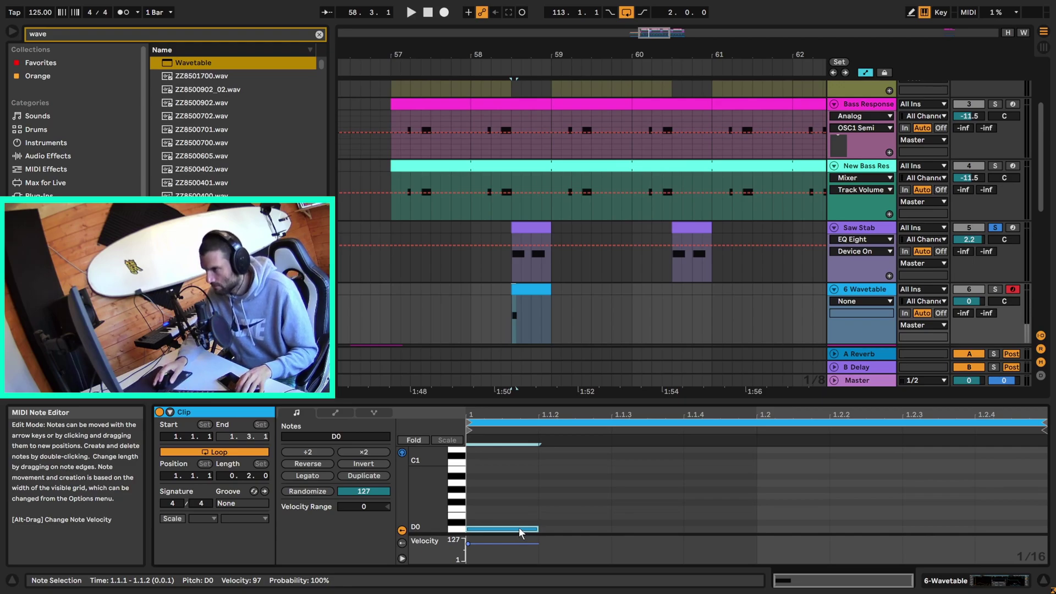
drag(537, 529, 674, 535)
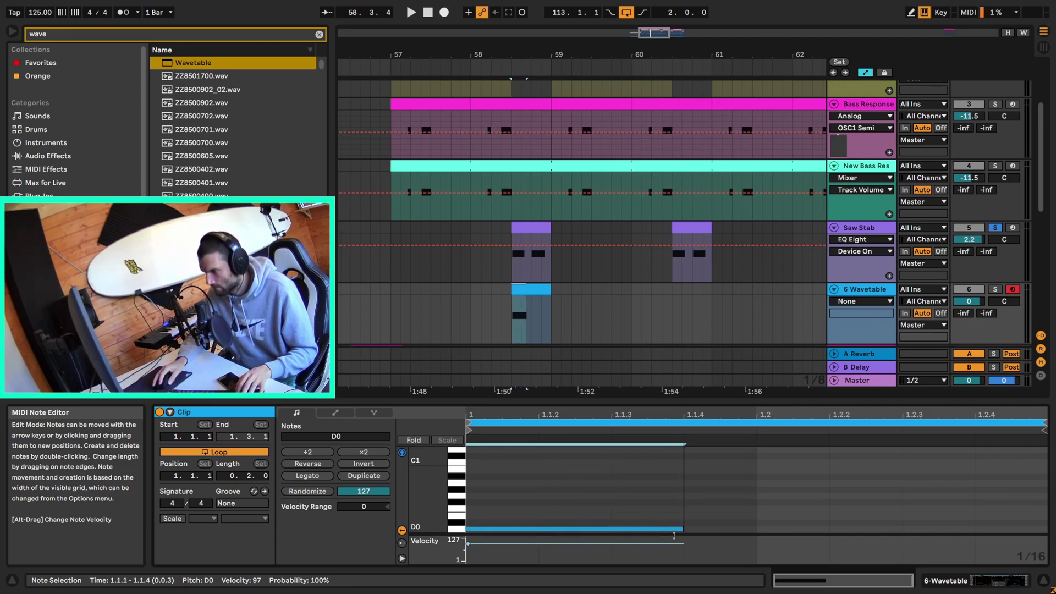
Add a second D0 note, three sixteenths long, at 1.2 in the Wavetable clip.
click(629, 503)
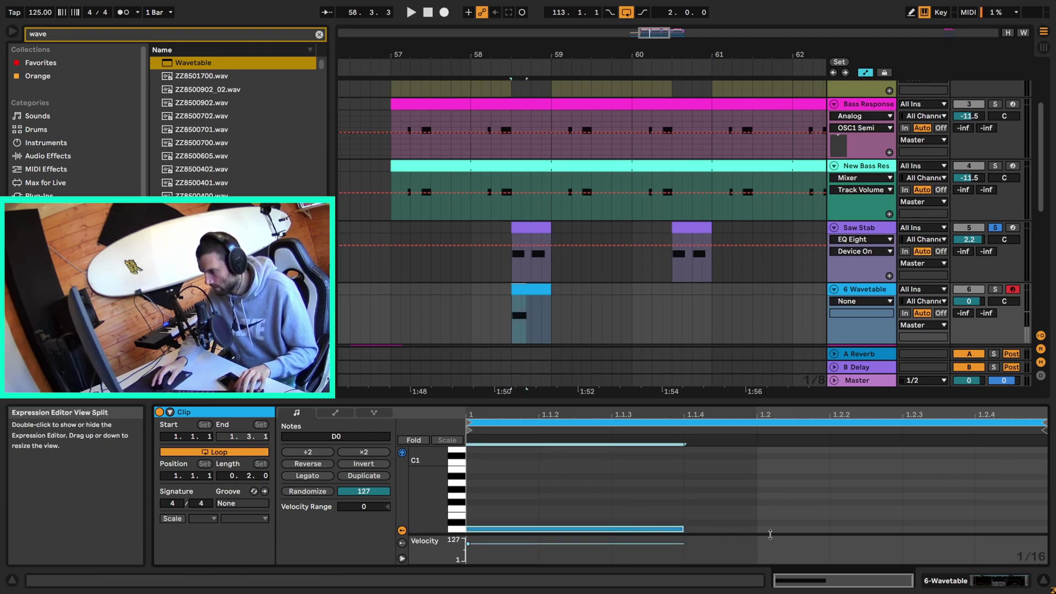
scroll(732, 517, down, 3)
double_click(808, 492)
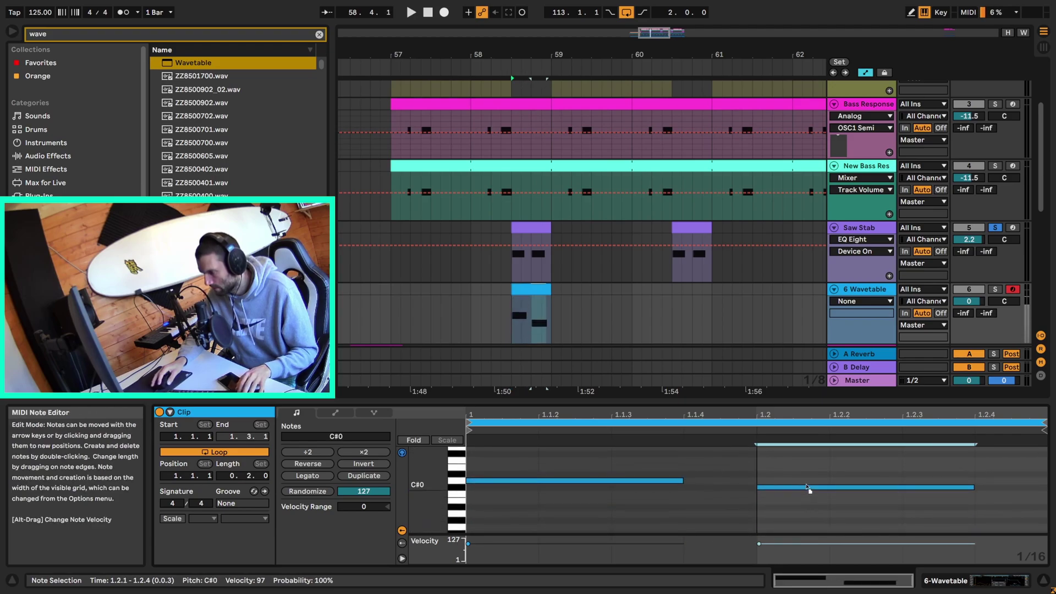
drag(808, 489, 807, 480)
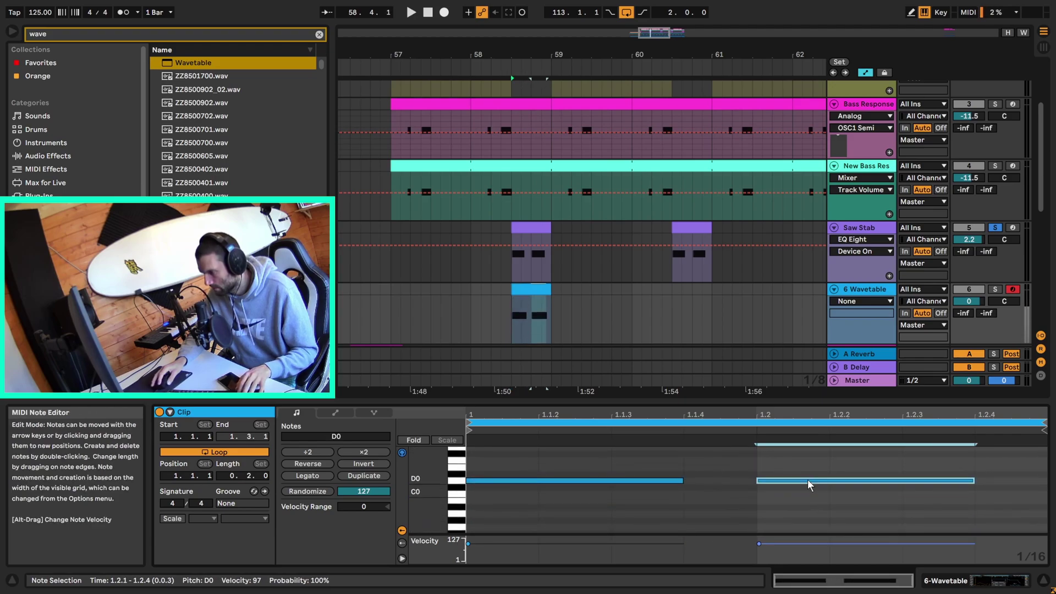
Solo the new Wavetable track, show its instrument and play the clip.
click(506, 315)
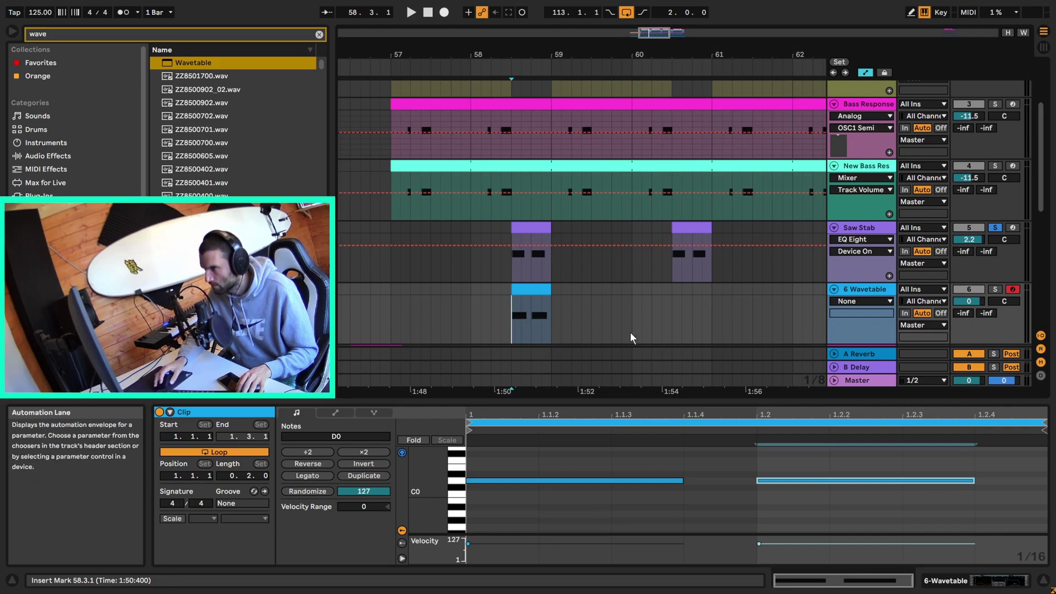
click(994, 290)
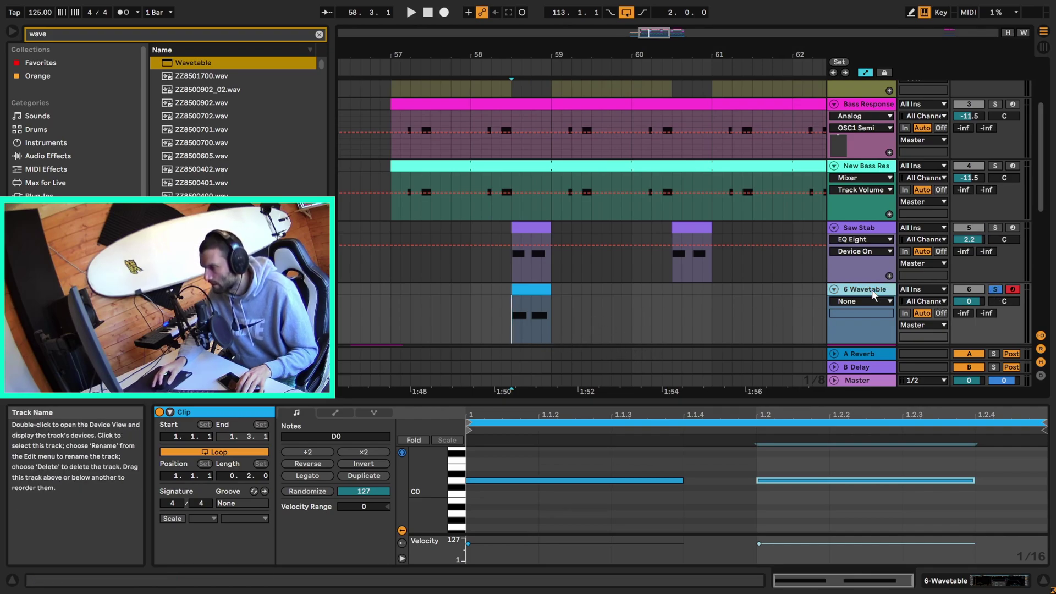
key(space)
double_click(865, 291)
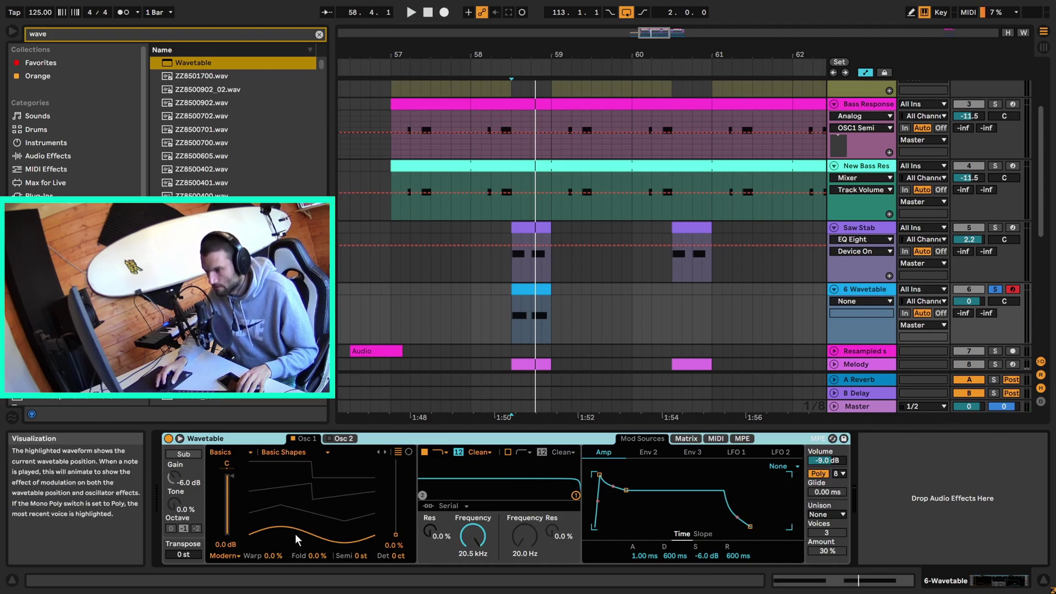
key(space)
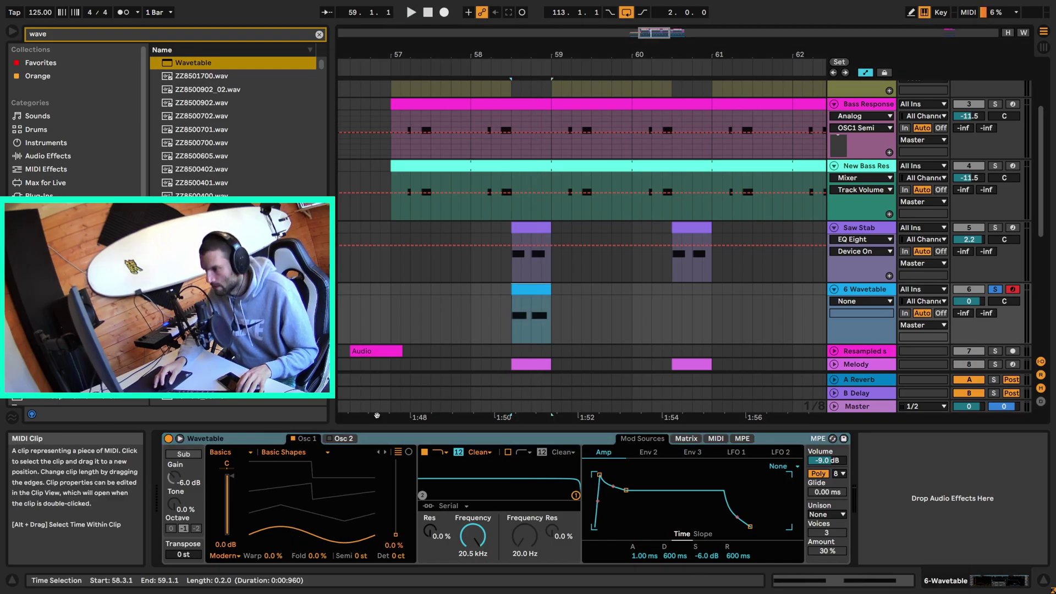
Transpose Wavetable's oscillator 1 up 12 semitones and play the result.
click(360, 556)
text(12)
key(Return)
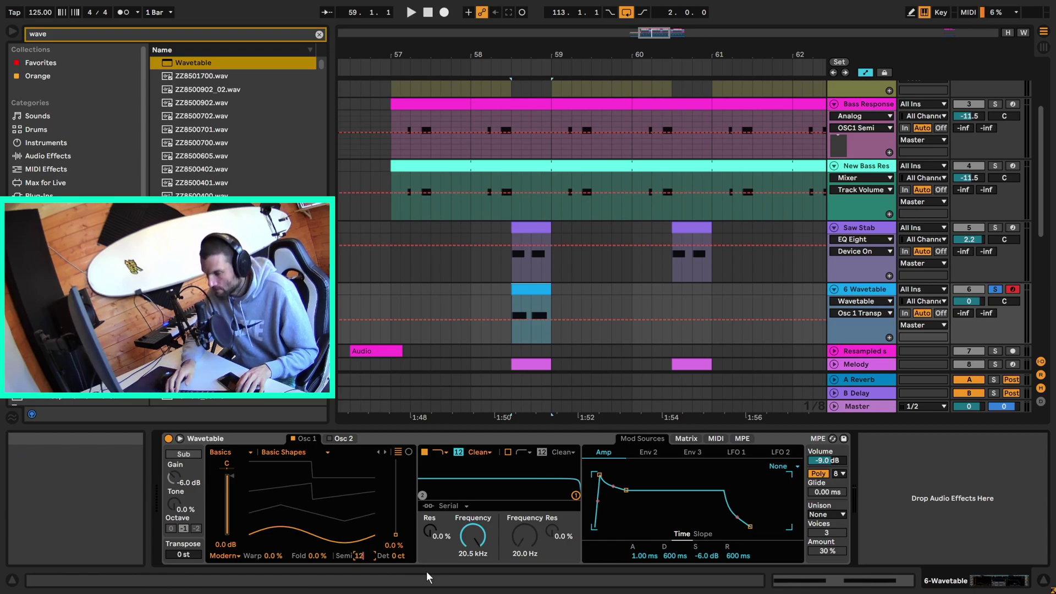
key(space)
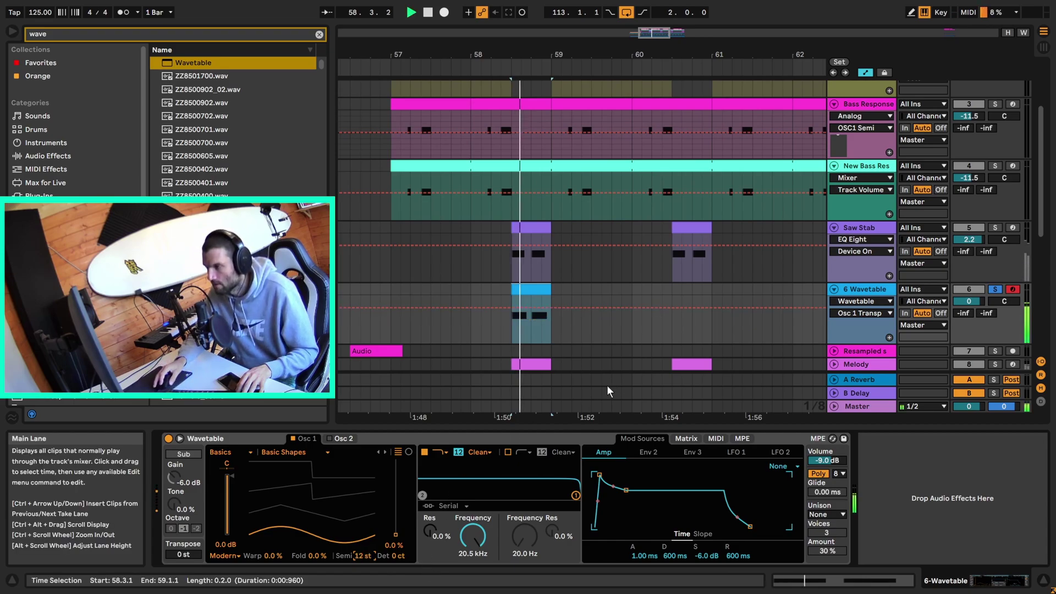
Turn on Wavetable's oscillator 2, transpose it up 24 semitones and play the clip.
click(328, 438)
click(342, 439)
click(360, 556)
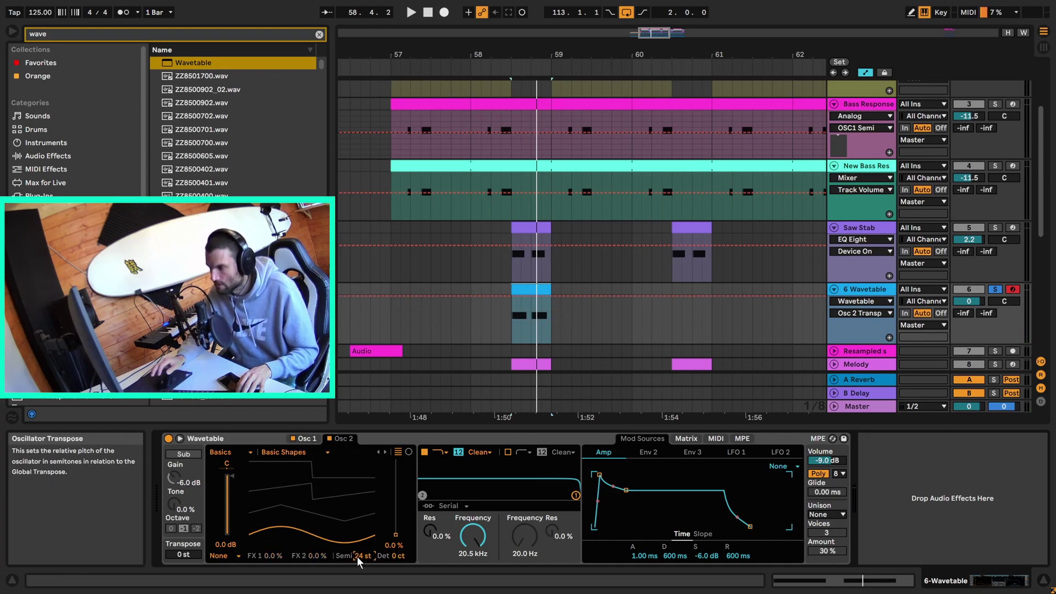
click(483, 220)
click(531, 290)
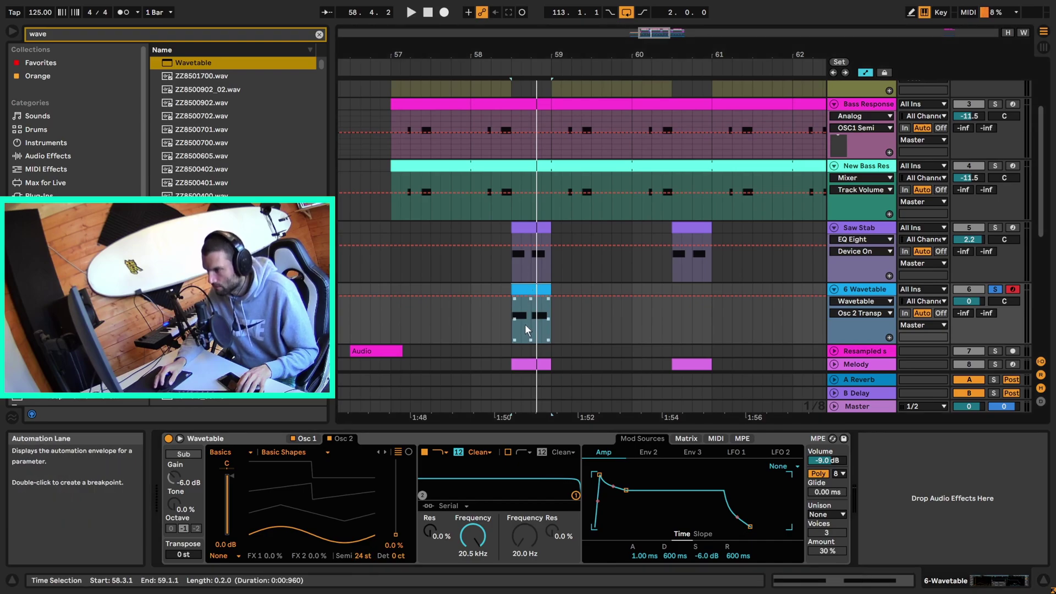
key(space)
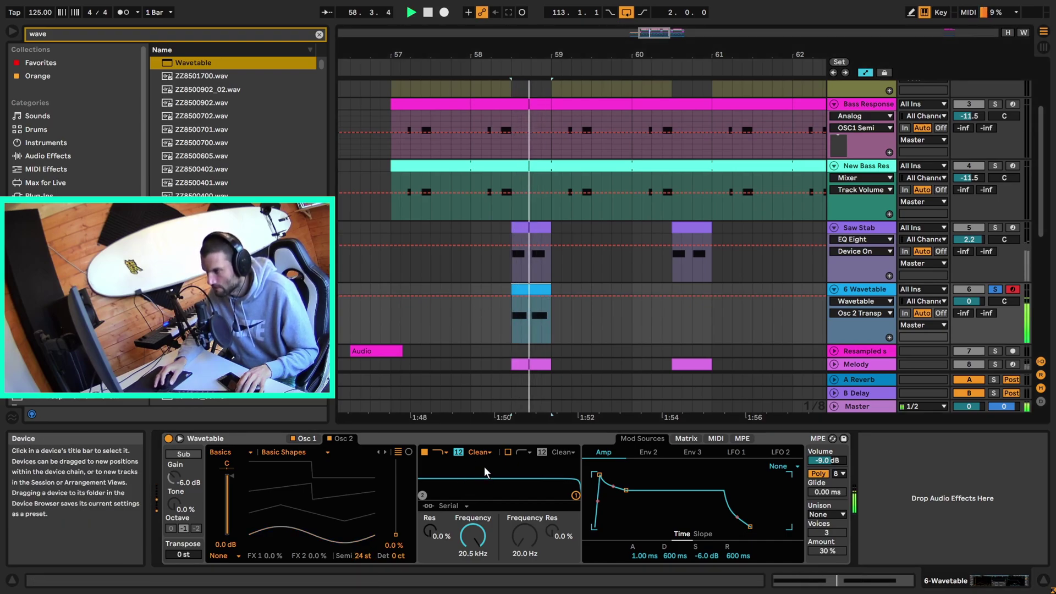
key(space)
Set the wave positions of oscillators 1 and 2 to 66% and 69% for saw shapes, and lower oscillator 2's gain to -5.3 dB.
click(304, 438)
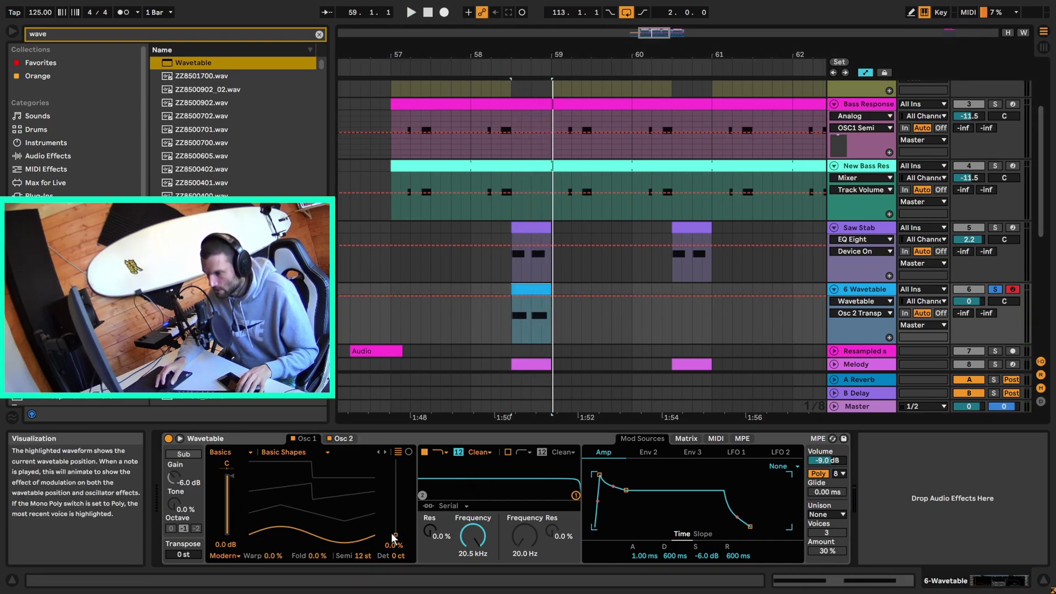
drag(396, 538, 396, 485)
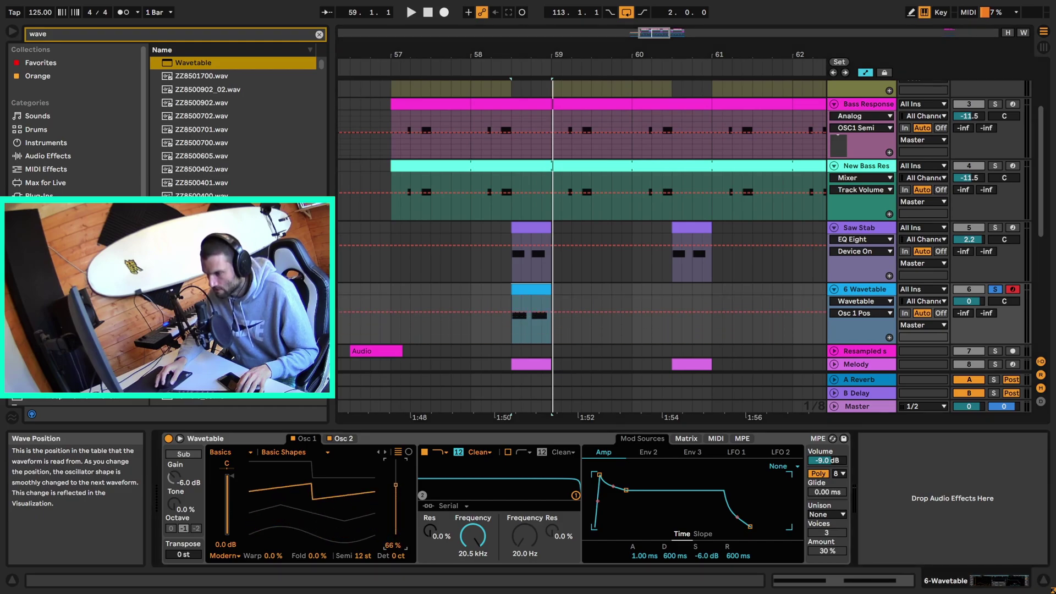
click(340, 439)
drag(396, 531, 394, 483)
key(space)
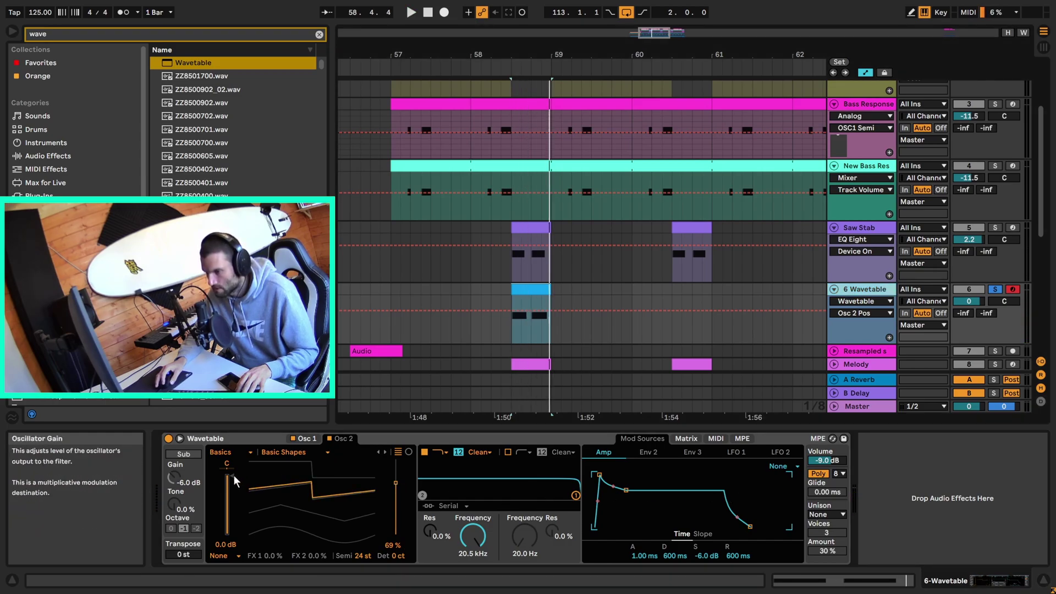
drag(233, 476, 233, 491)
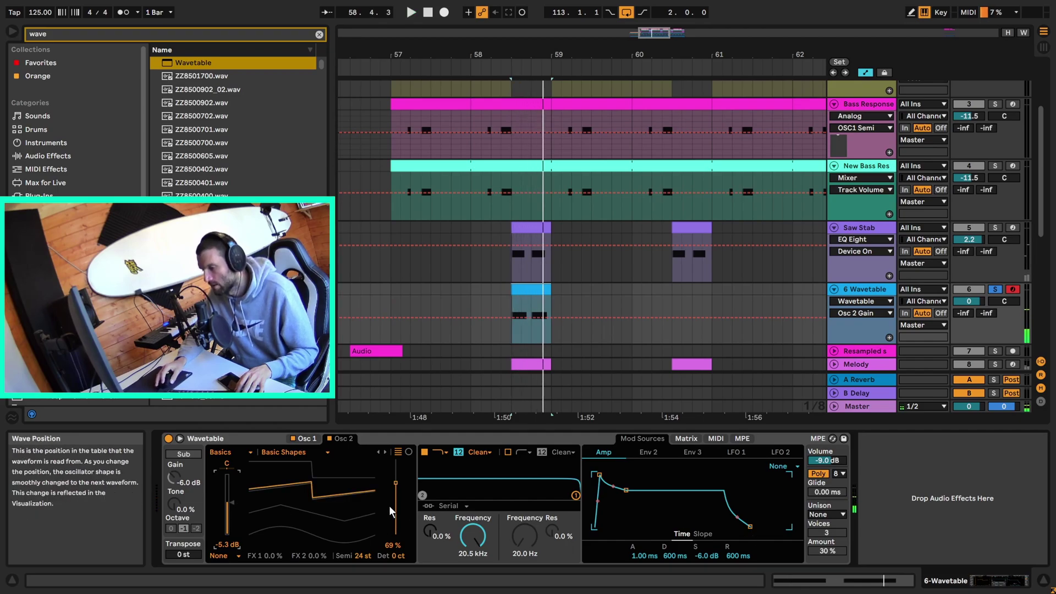
Set Wavetable's filter 1 frequency to 1300 Hz and its resonance to 51%.
drag(482, 528, 482, 528)
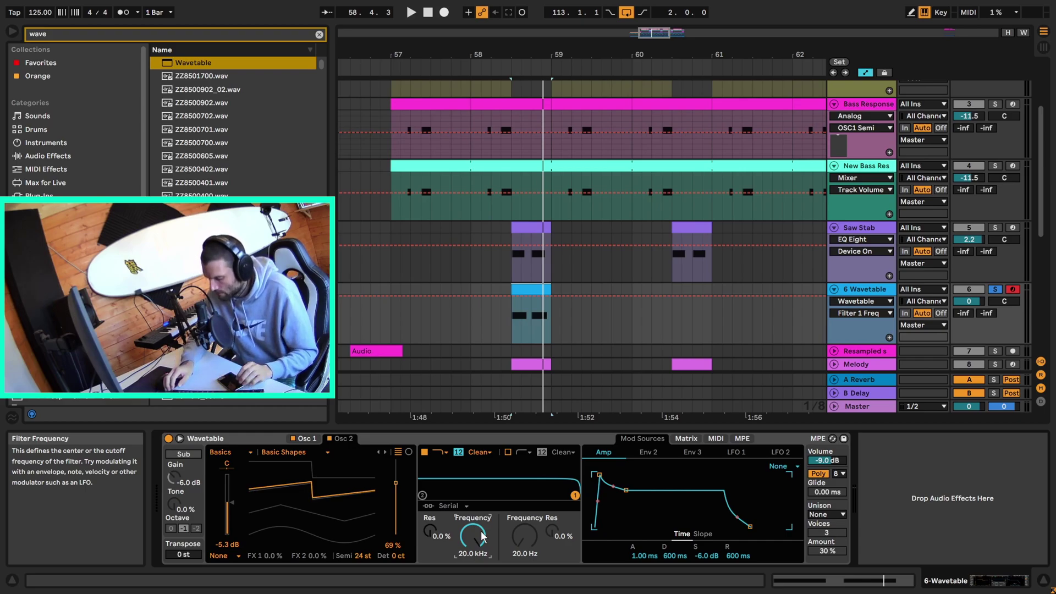
text(13)
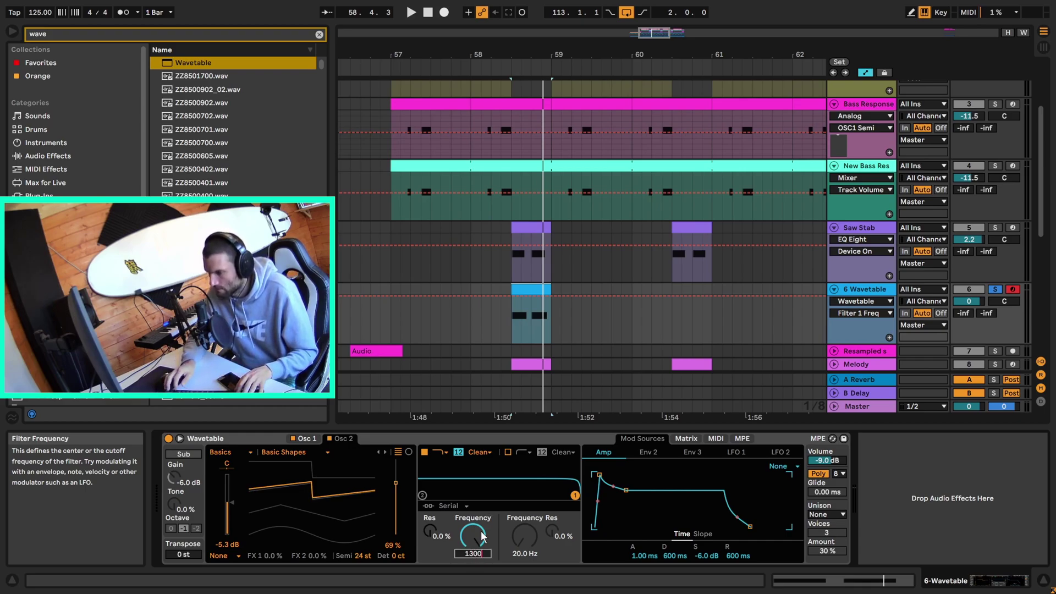
text(00)
key(Return)
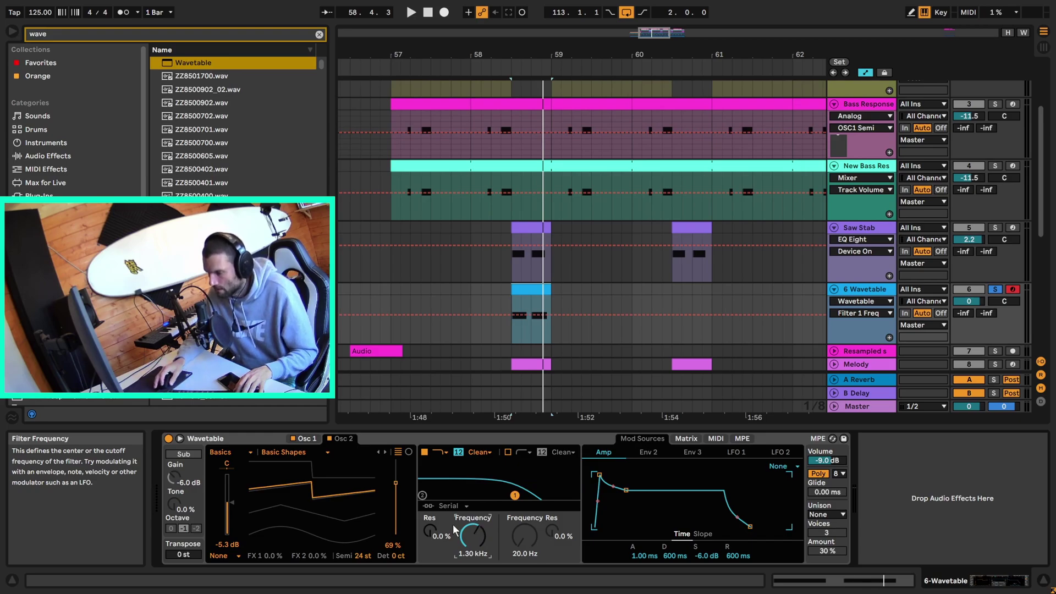
drag(431, 529, 431, 478)
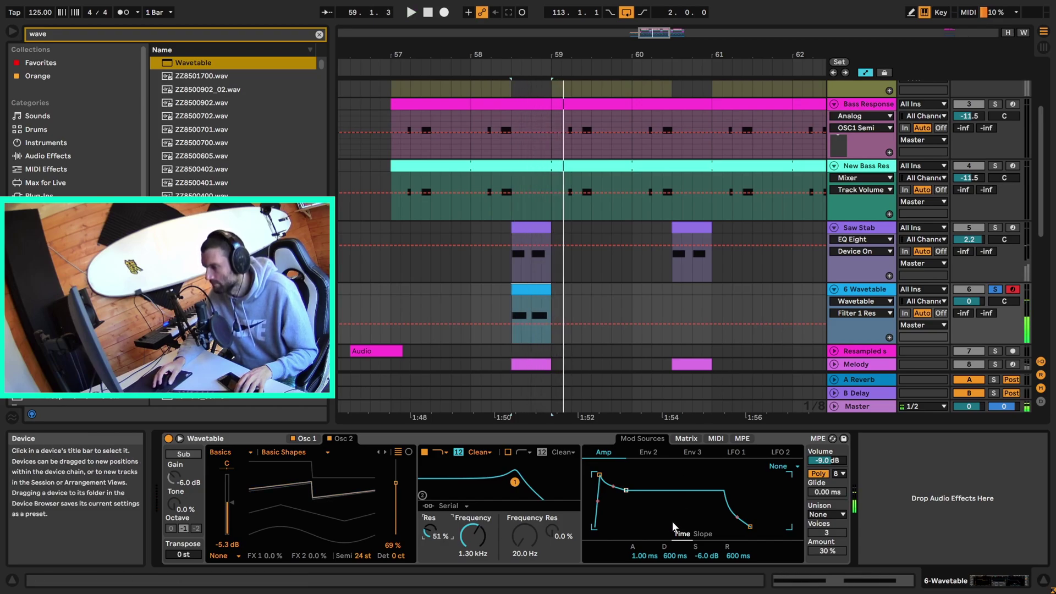
Set the decay of Wavetable's amp envelope to 1000 ms.
click(681, 555)
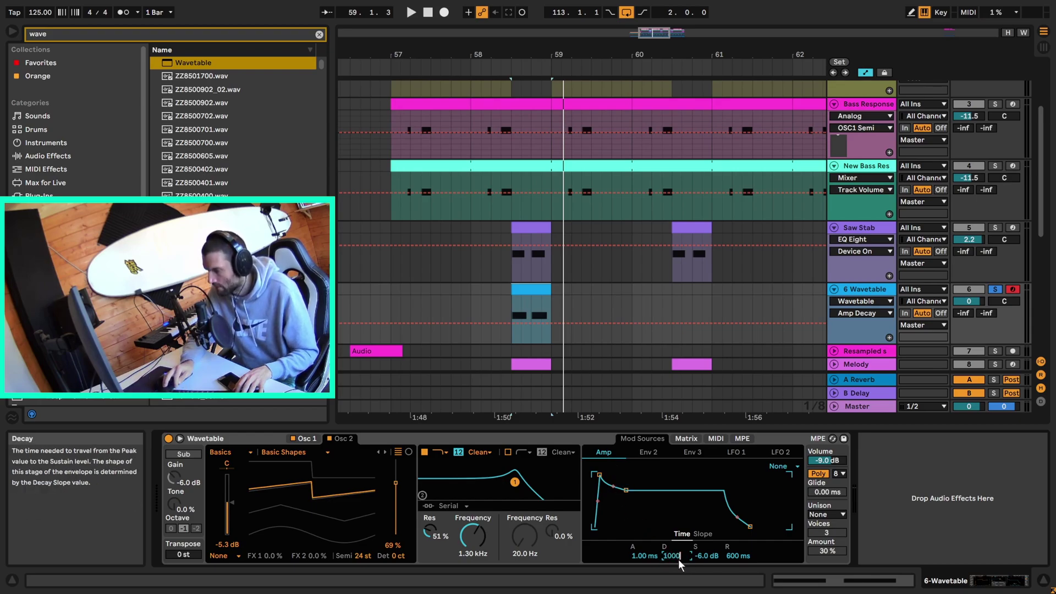
key(Return)
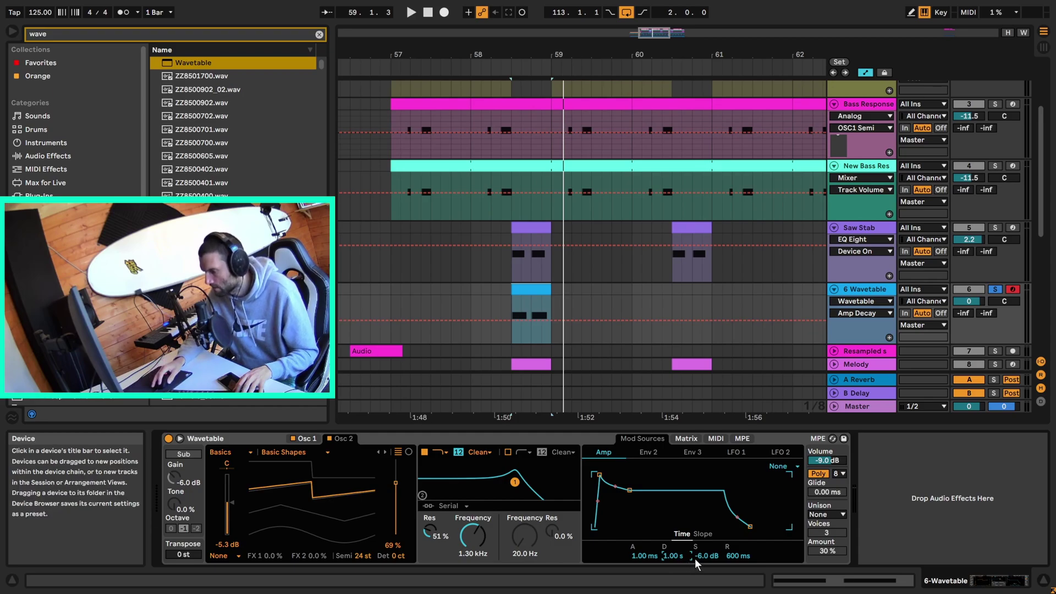
Set the amp envelope's sustain to -6.5 dB and its release to 1.99 ms, and play the clip.
click(698, 556)
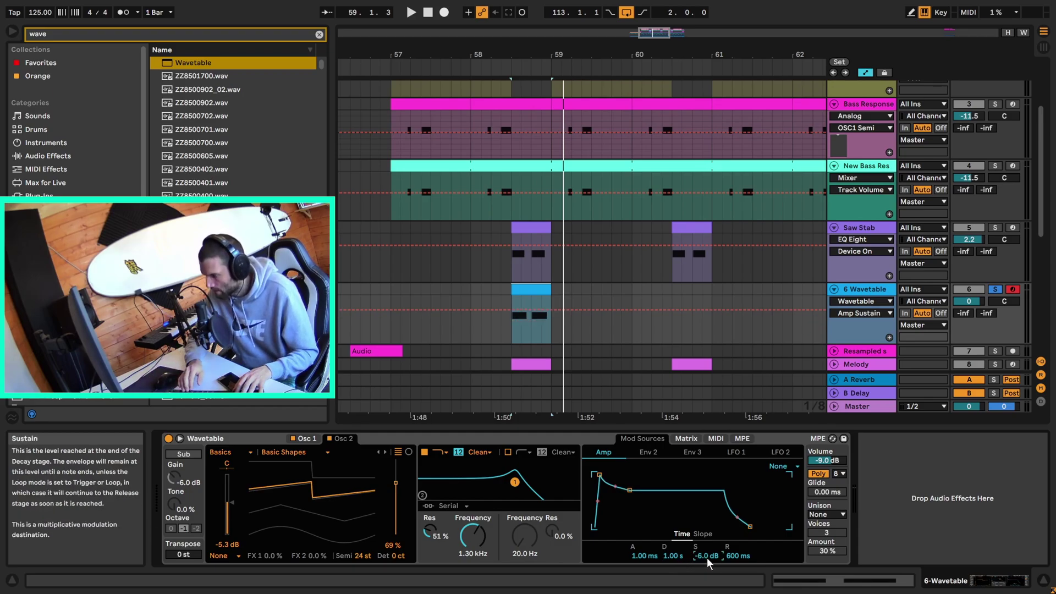
scroll(707, 557, down, 2)
click(738, 556)
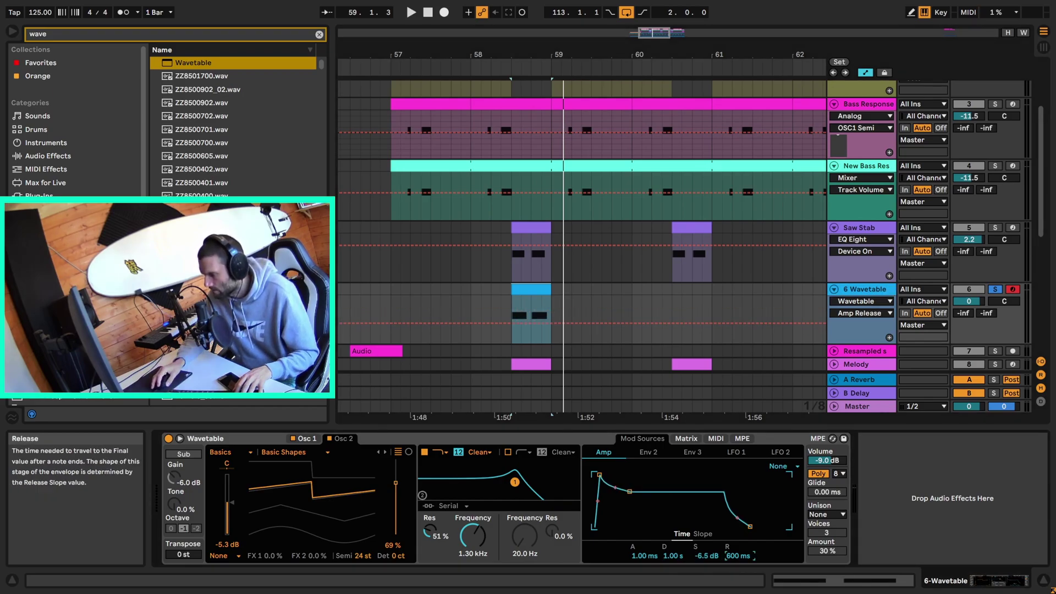
scroll(737, 556, down, 8)
scroll(740, 555, down, 3)
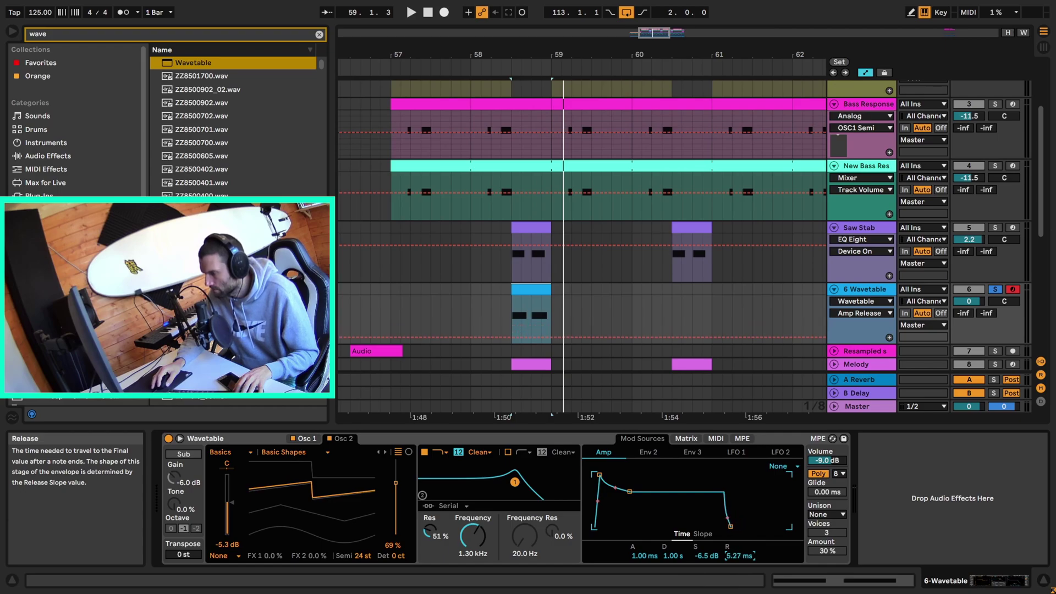
key(space)
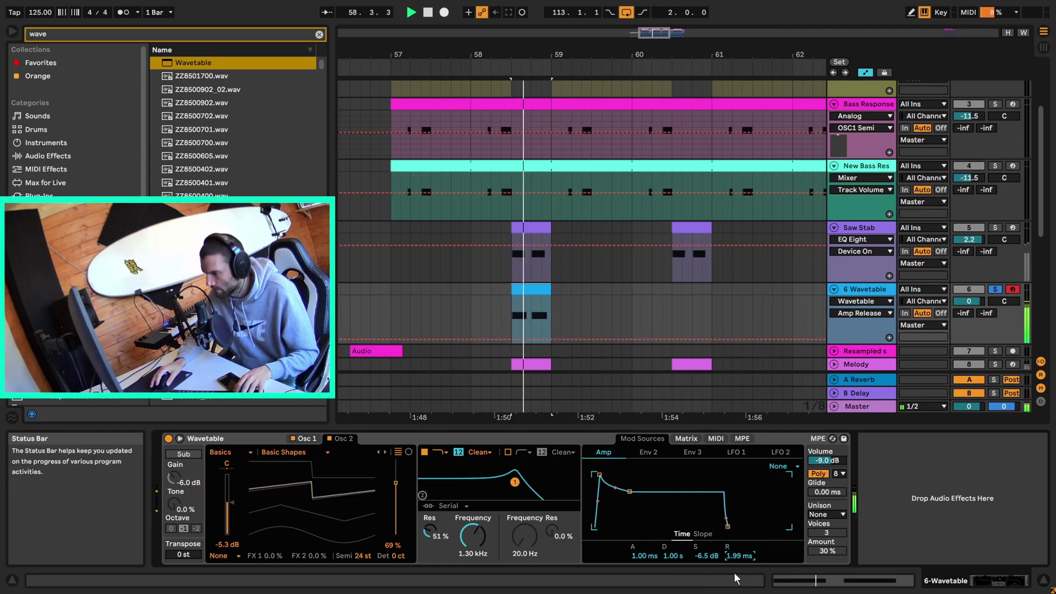
key(space)
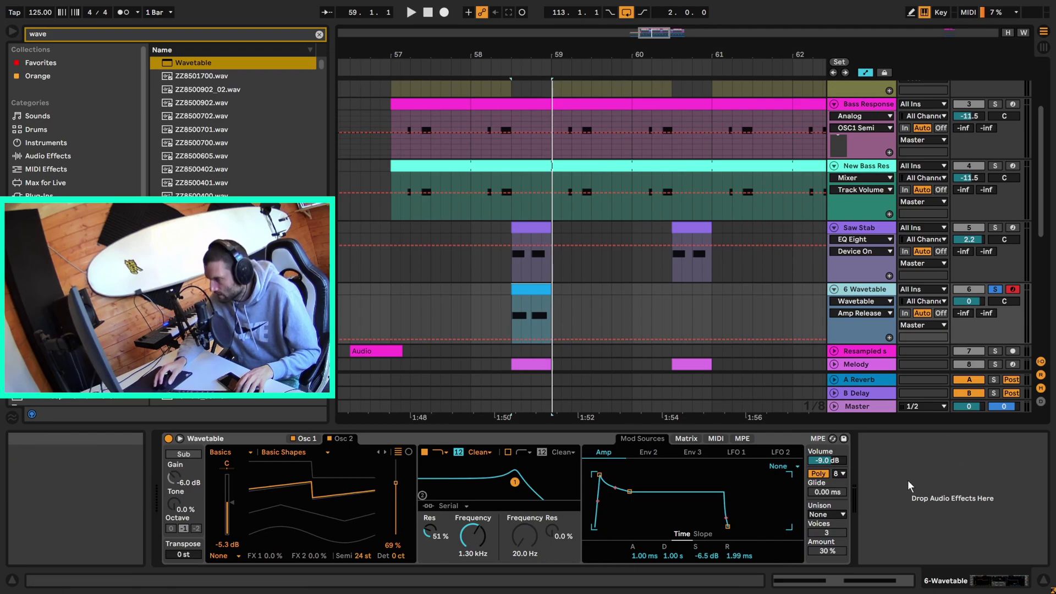
Set Wavetable's unison mode to Shimmer with 8 voices and play the clip.
click(831, 514)
click(833, 464)
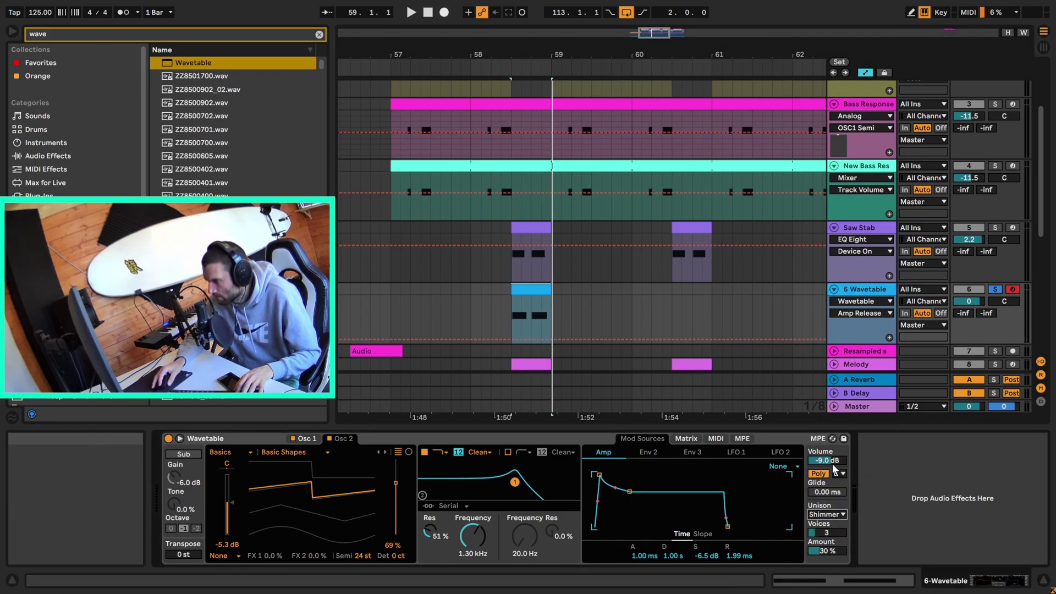
drag(833, 532, 833, 511)
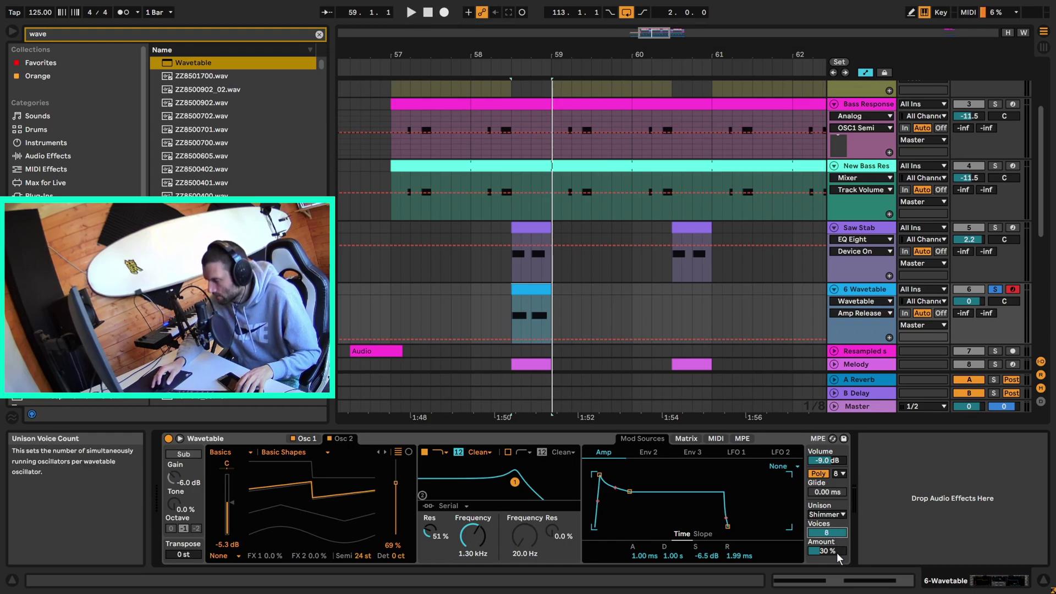
key(space)
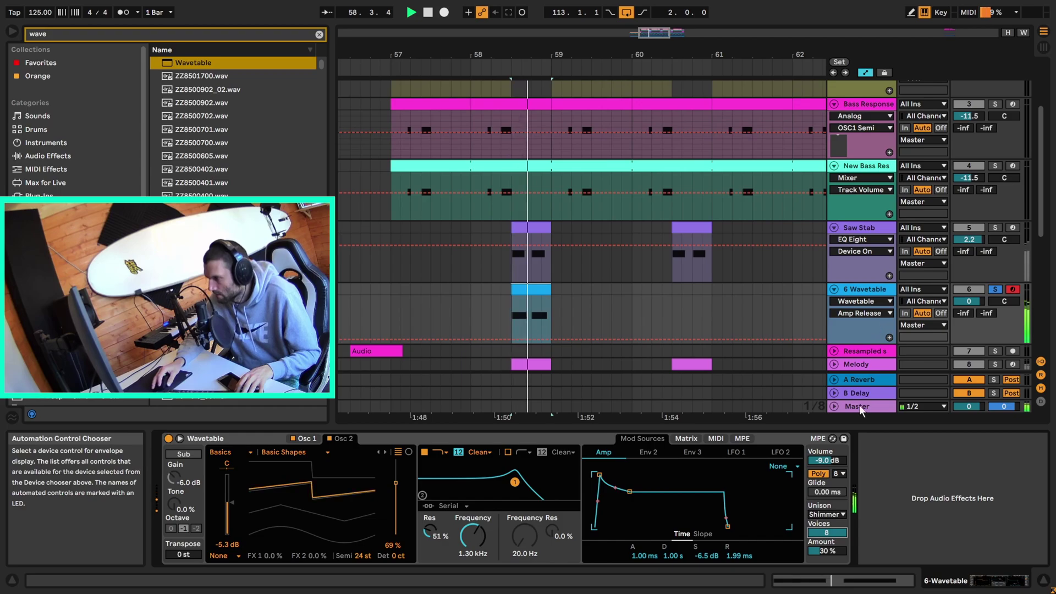
key(space)
Raise Wavetable's unison amount to 59% while listening to the clip.
click(829, 552)
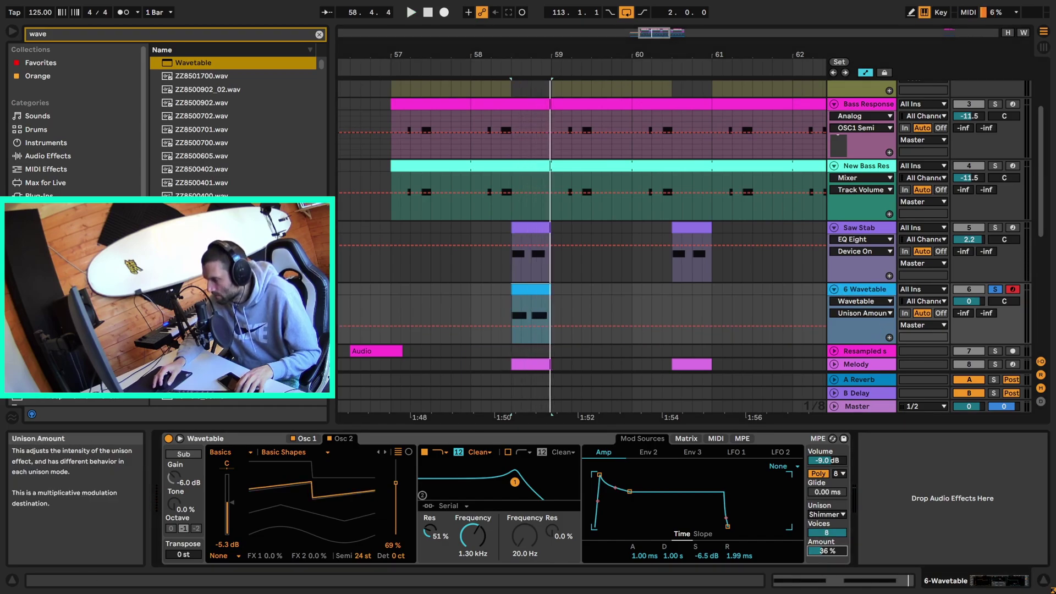
key(space)
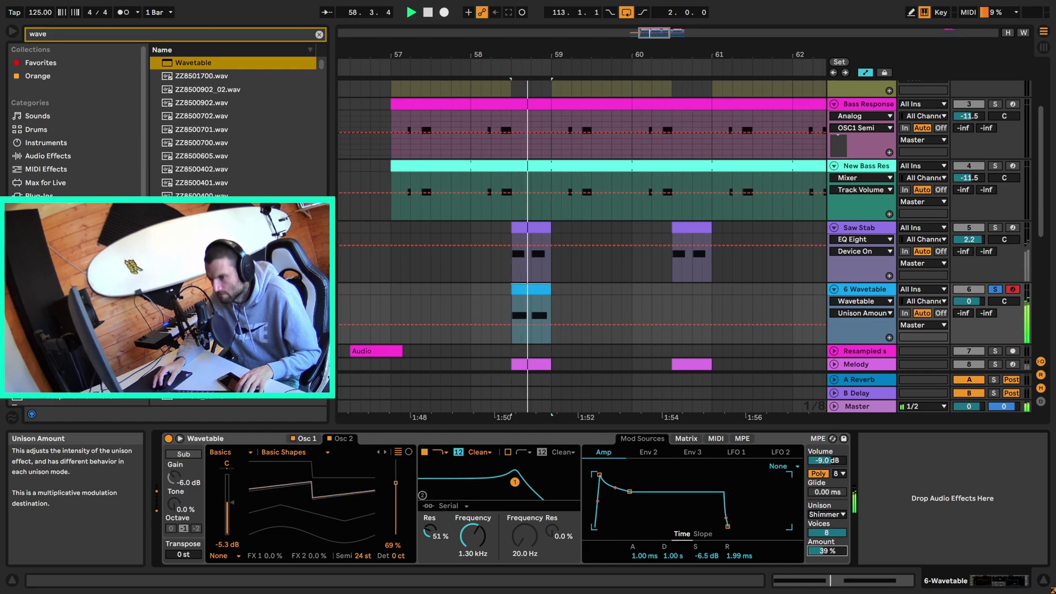
drag(827, 551, 827, 544)
key(space)
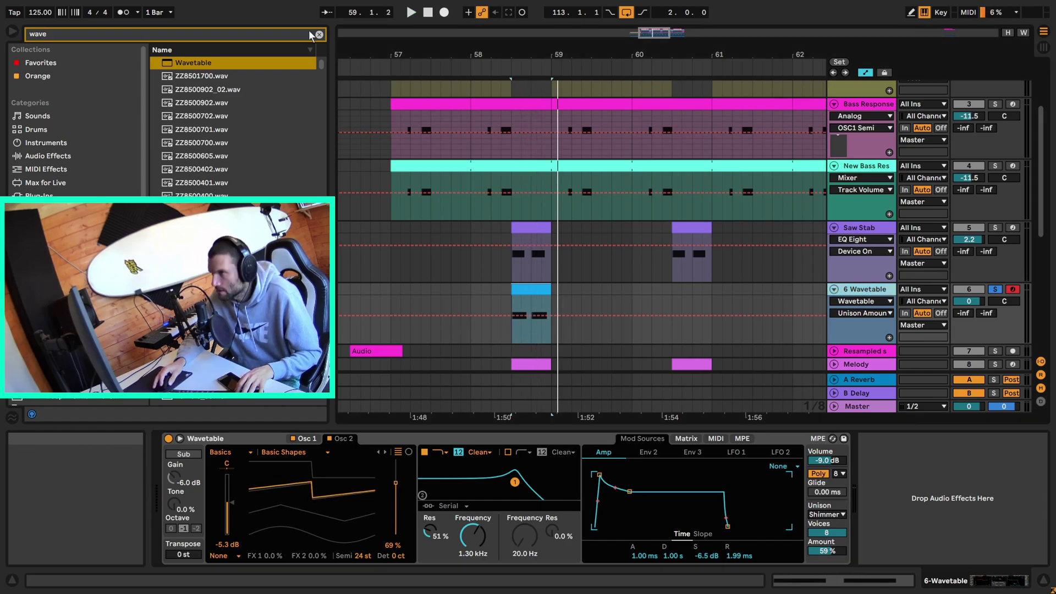
Find EQ Eight by searching for "eq" and add it after Wavetable on the track.
key(ctrl+f)
text(eq)
click(188, 75)
double_click(190, 78)
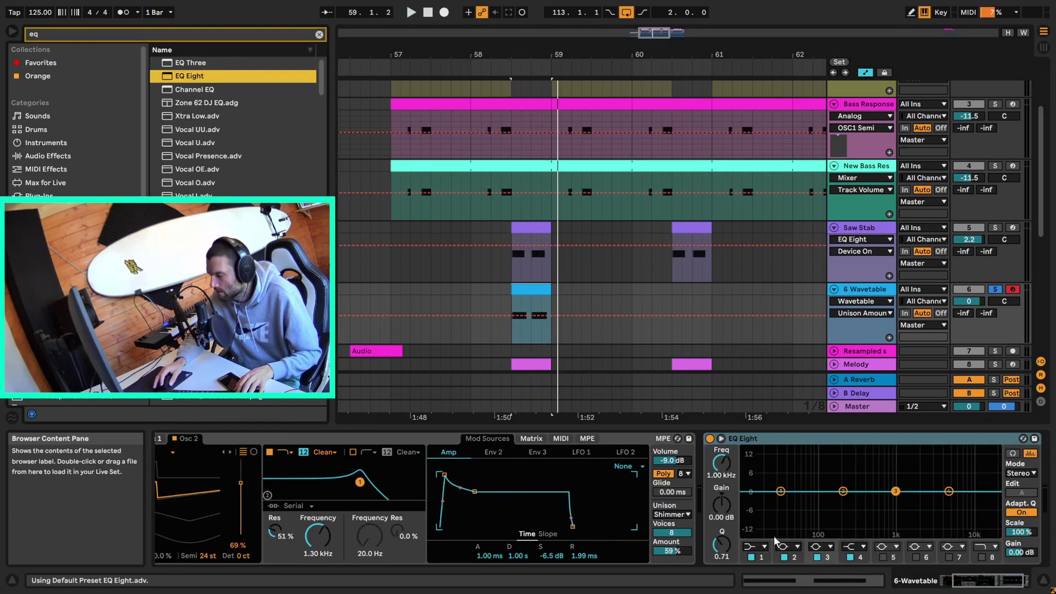
Change EQ Eight's band 1 to a low-cut filter at 198 Hz and play the clip.
click(755, 546)
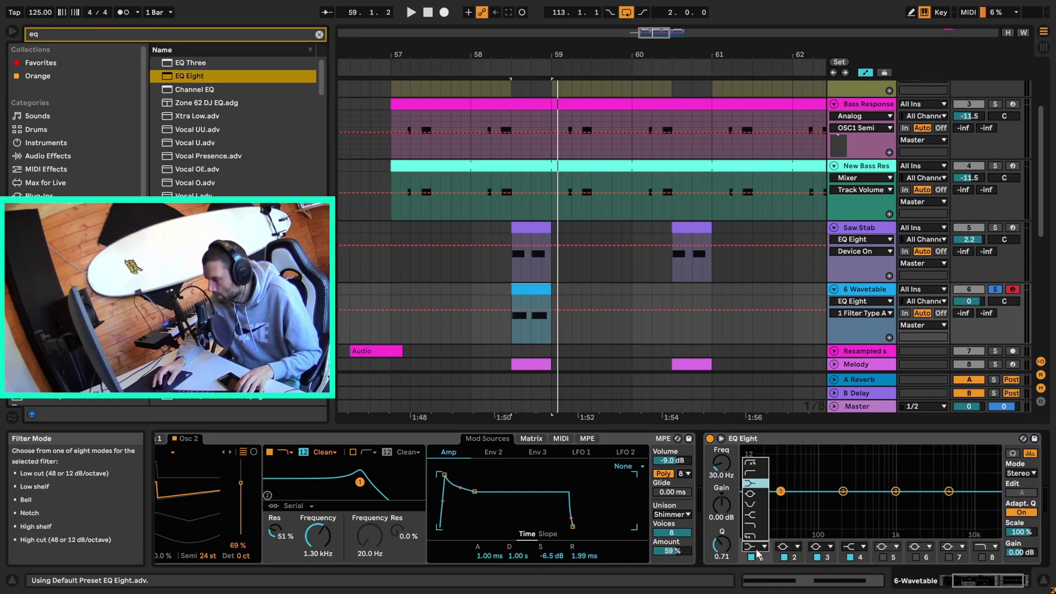
click(759, 474)
drag(781, 492, 831, 497)
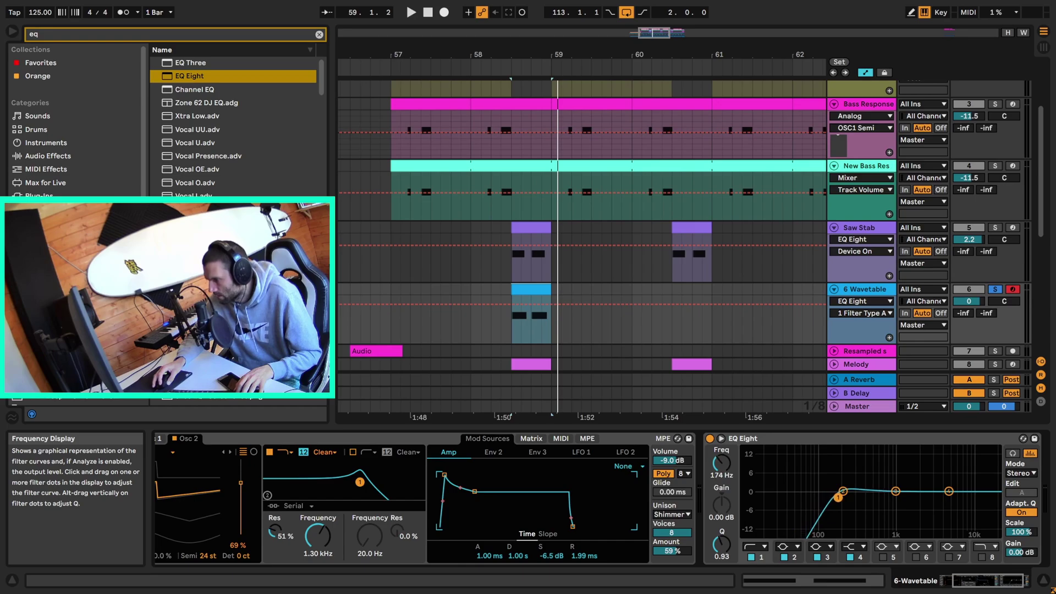
click(721, 475)
text(1)
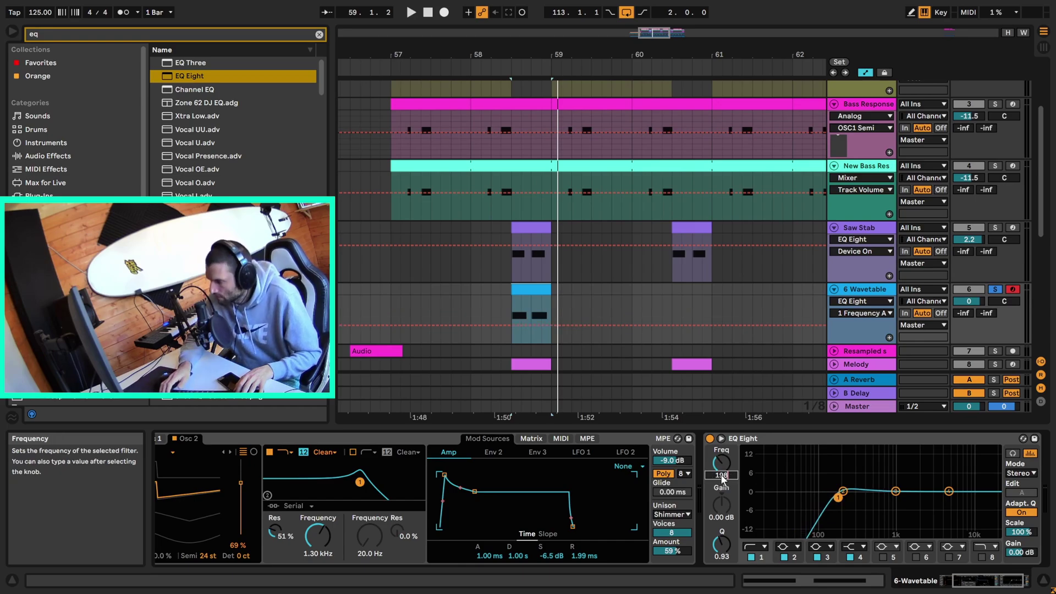
text(98)
key(Return)
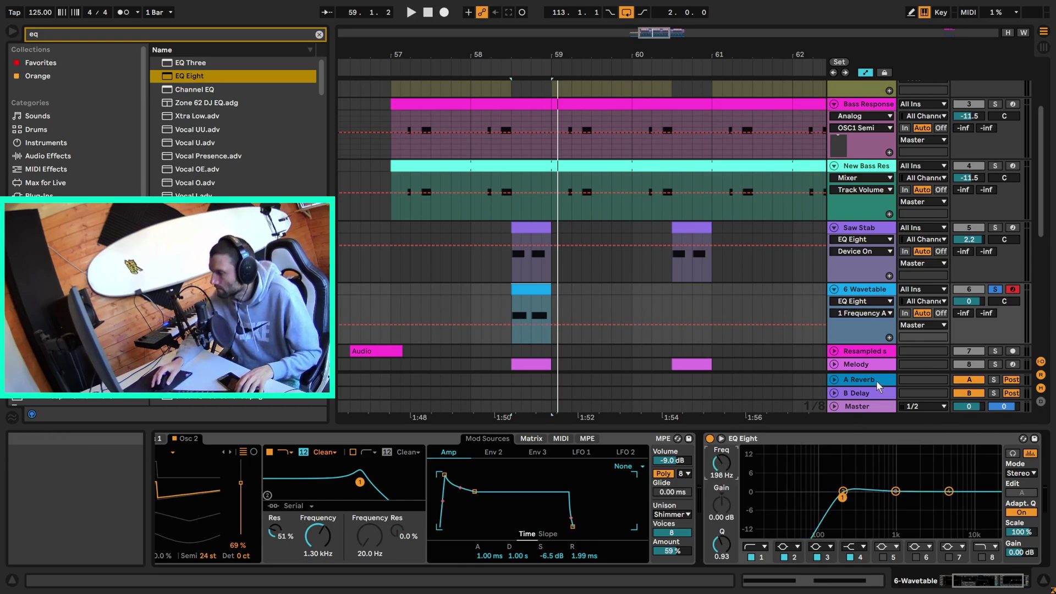
key(space)
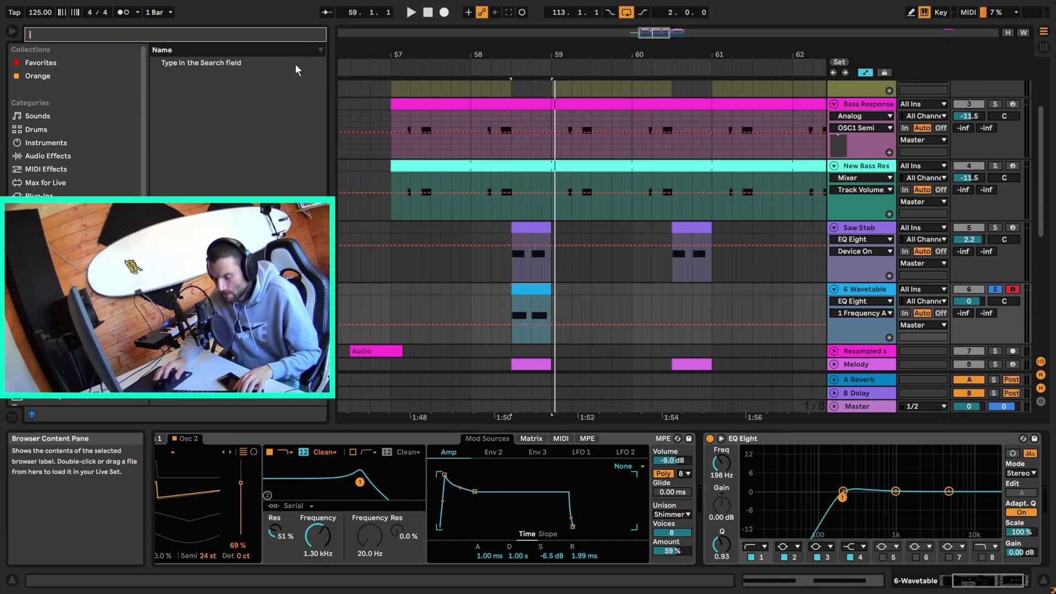
Add an Auto Filter after EQ Eight with its frequency at 672 Hz and resonance at 23%.
text(aut)
click(210, 77)
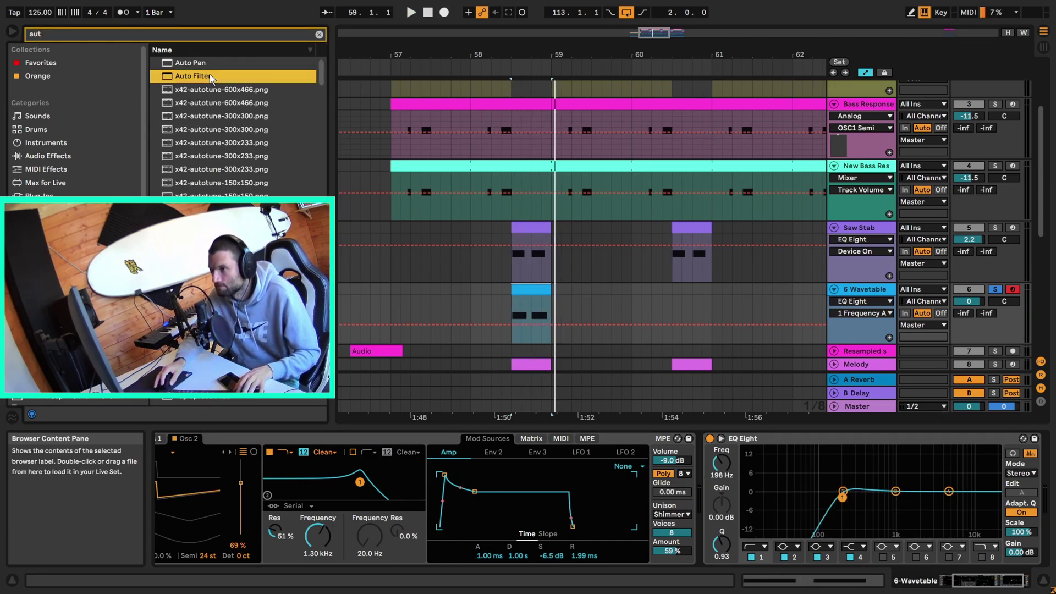
double_click(210, 77)
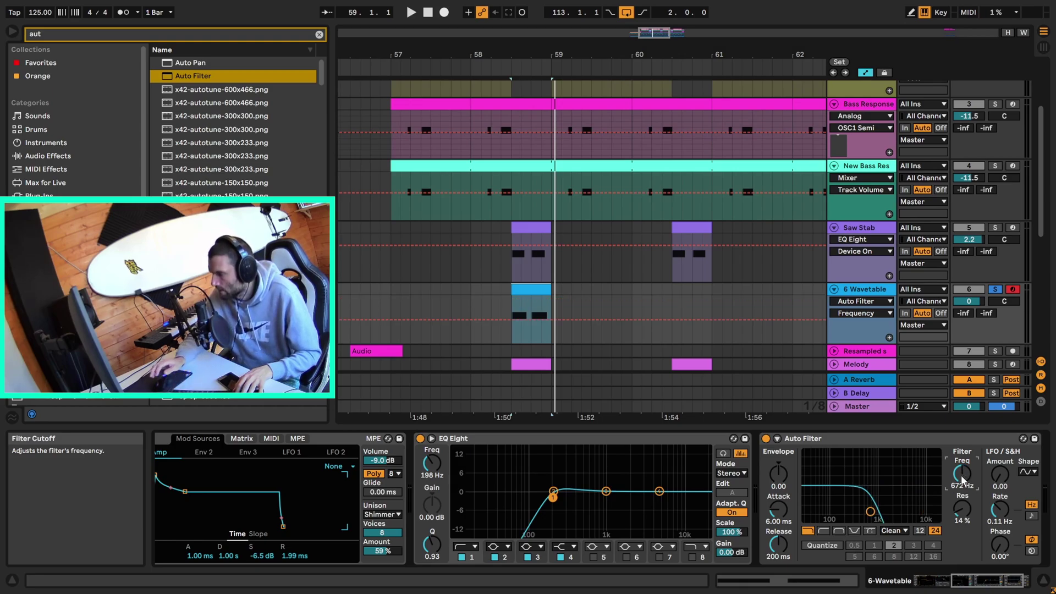
key(space)
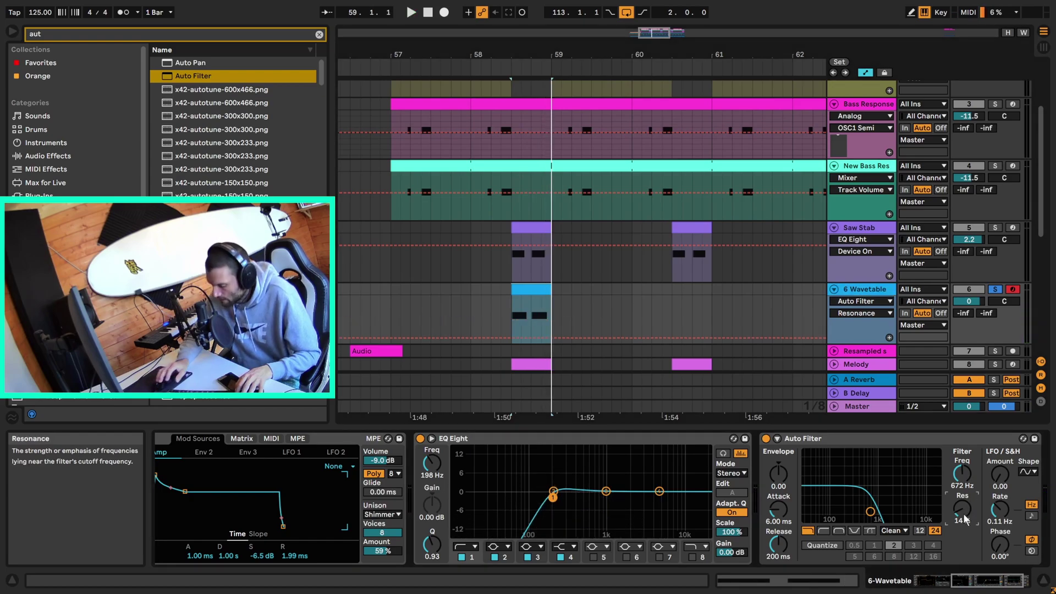
text(23)
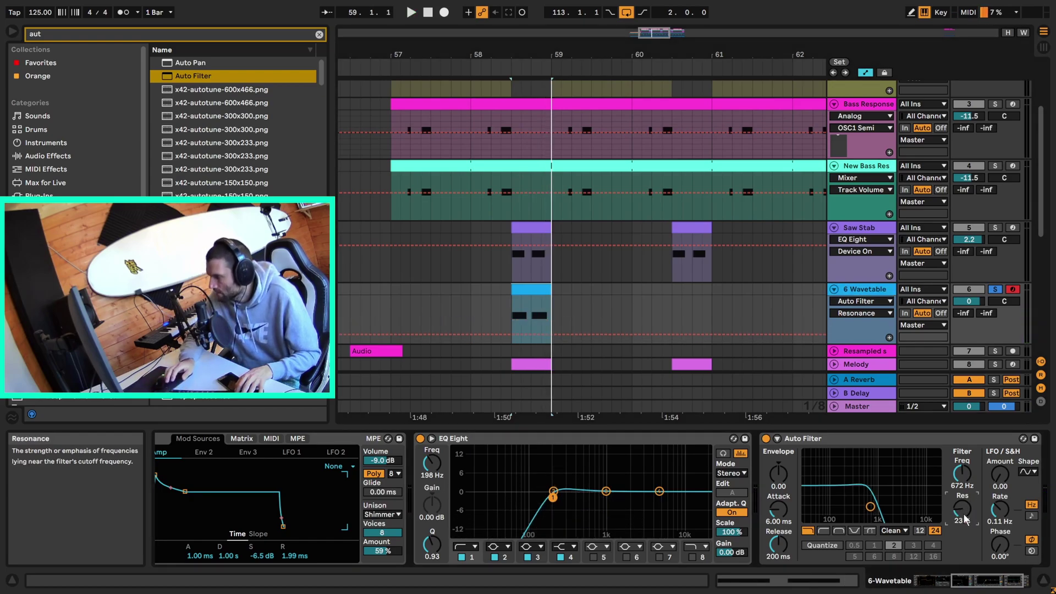
key(Return)
key(space)
Create a 672 Hz breakpoint in the Auto Filter frequency automation at the clip's start, and enlarge the Wavetable track lane.
click(537, 316)
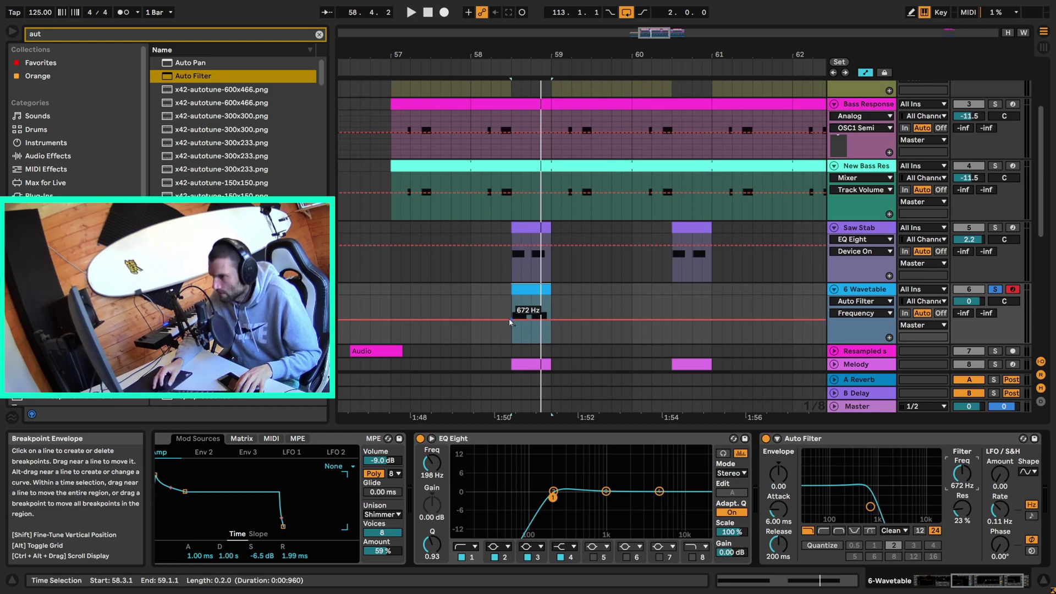
click(511, 319)
click(523, 318)
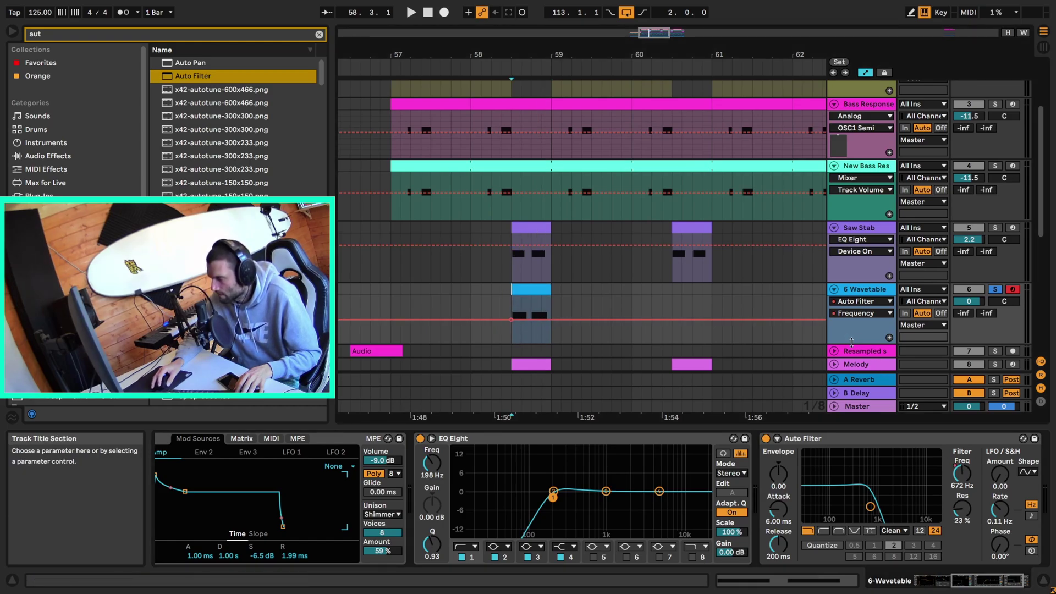
drag(852, 341, 842, 451)
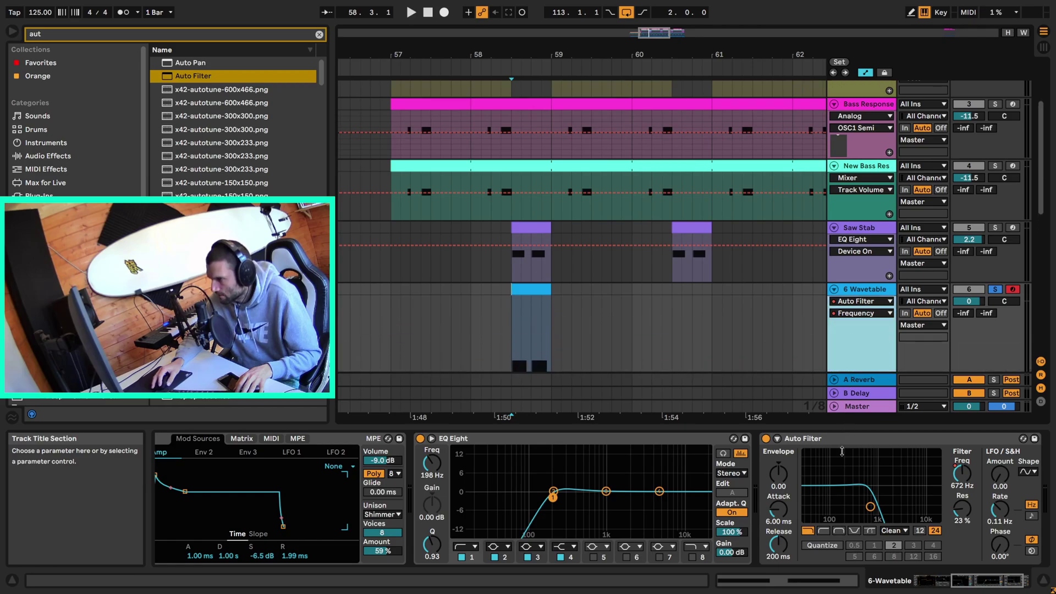
scroll(616, 287, down, 5)
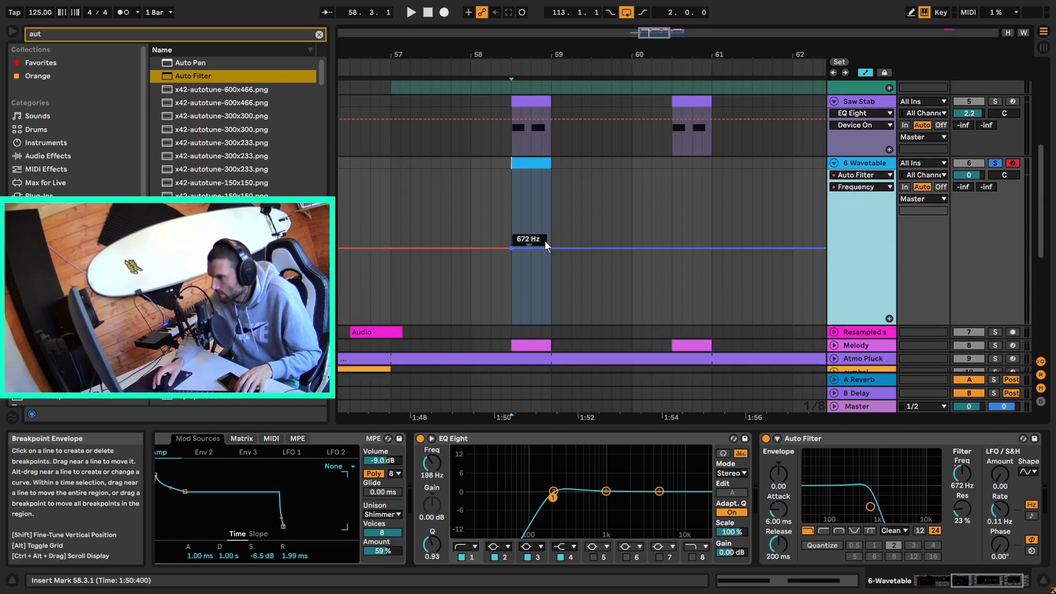
mouse_move(650, 48)
mouse_down()
mouse_move(650, 99)
mouse_move(650, 48)
mouse_up()
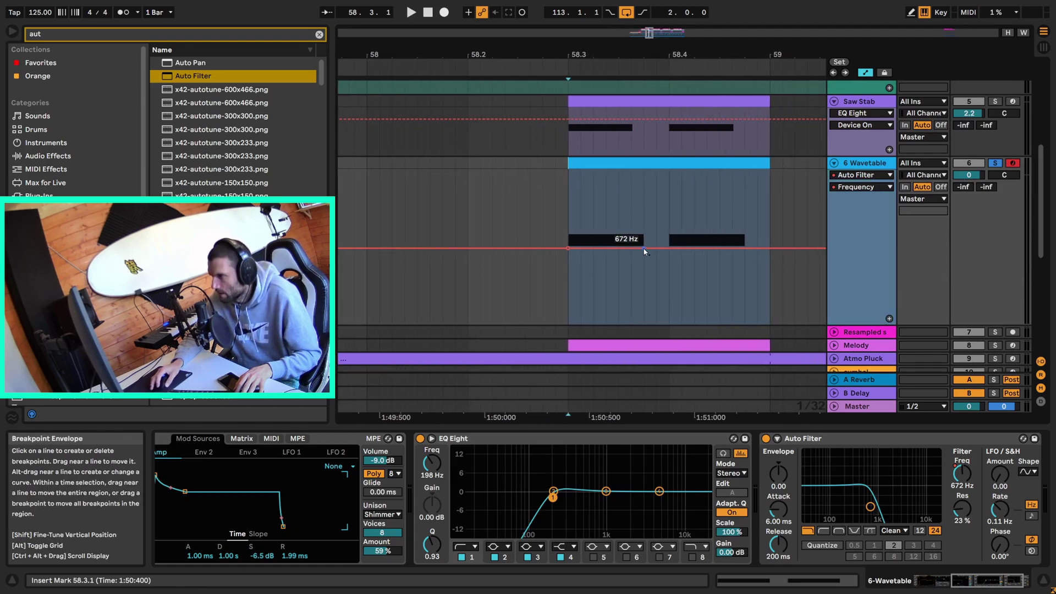
Ramp the Auto Filter frequency automation down to 307 Hz at the end of the first Saw Stab note.
drag(643, 249, 644, 262)
key(space)
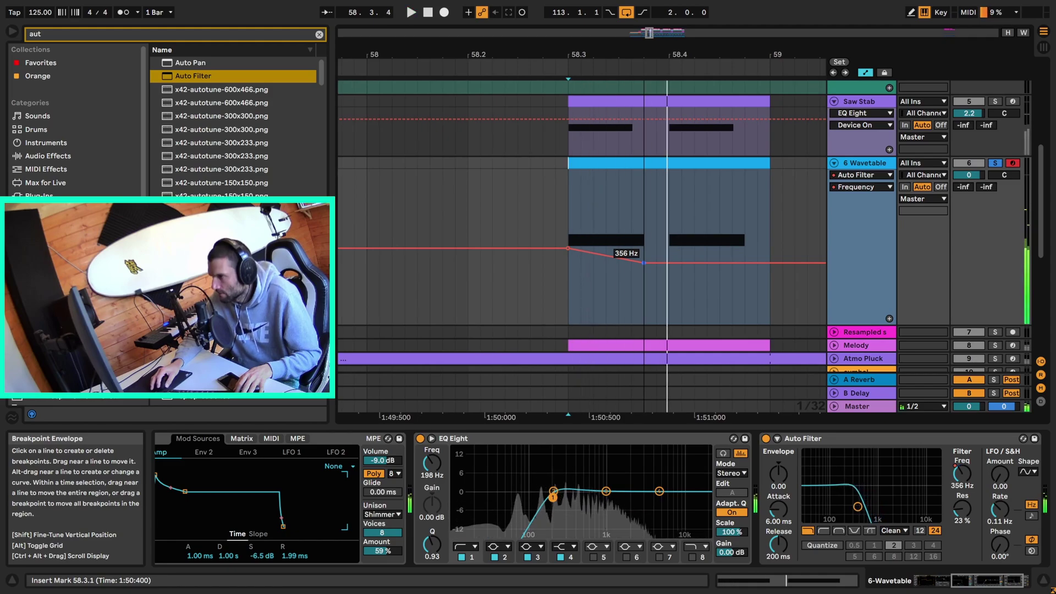
key(space)
drag(631, 262, 631, 267)
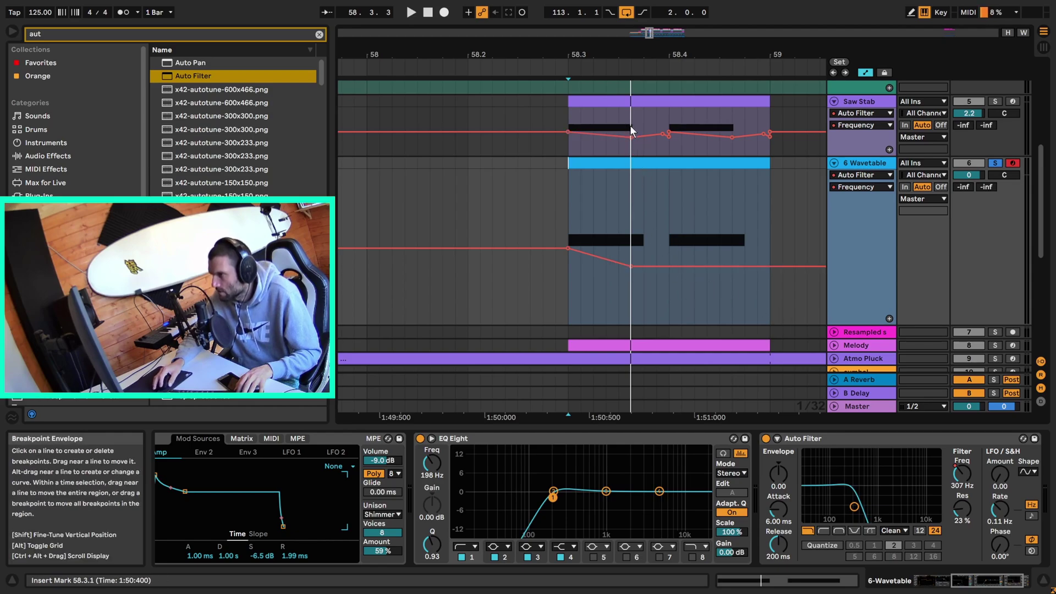
Shorten both D0 notes in the Wavetable clip to match the Saw Stab's note lengths, and play it.
double_click(728, 266)
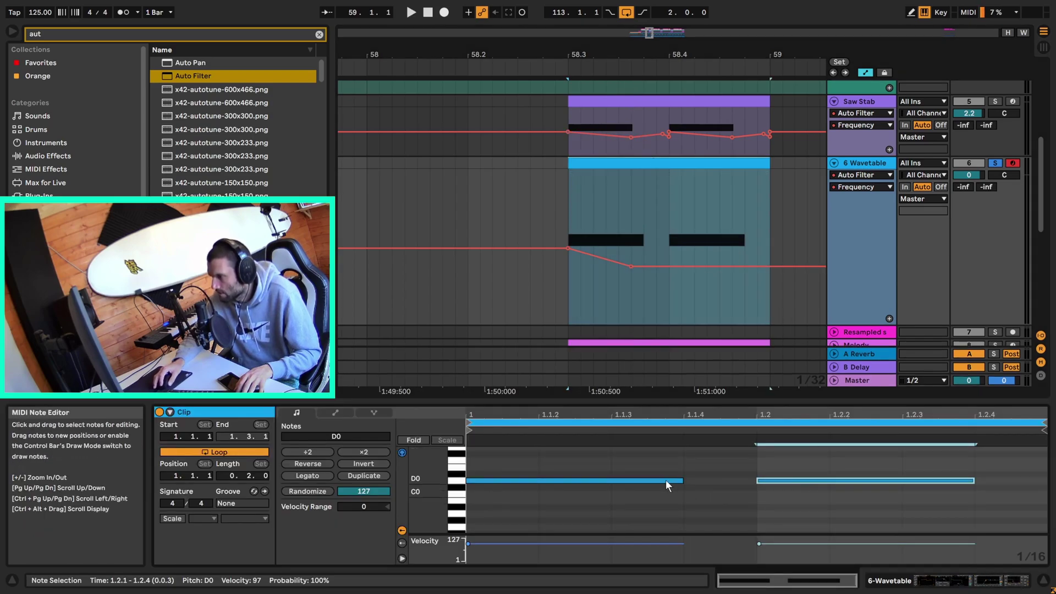
drag(661, 461, 947, 485)
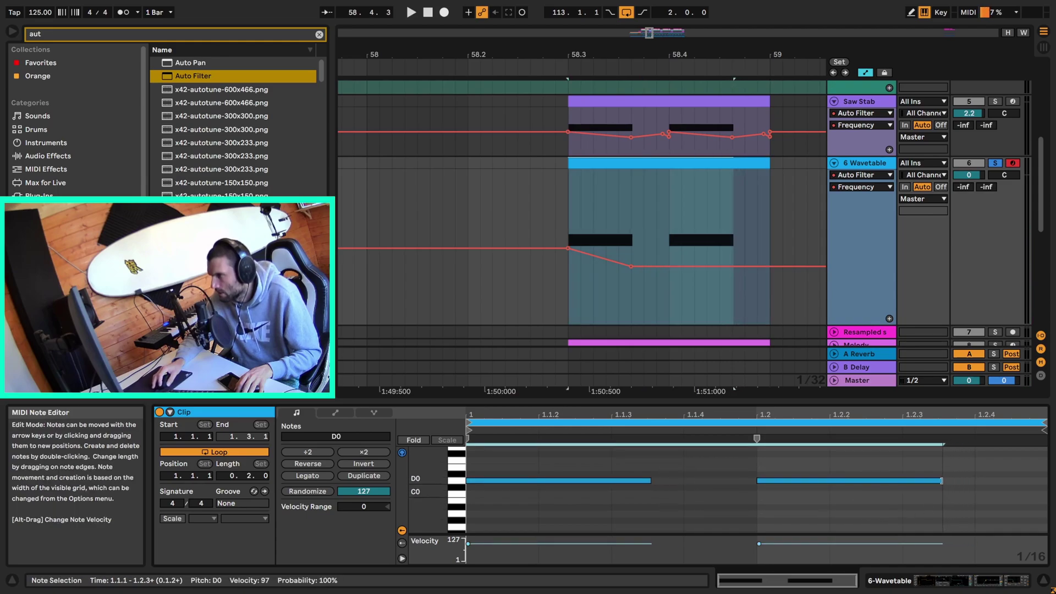
click(932, 546)
key(space)
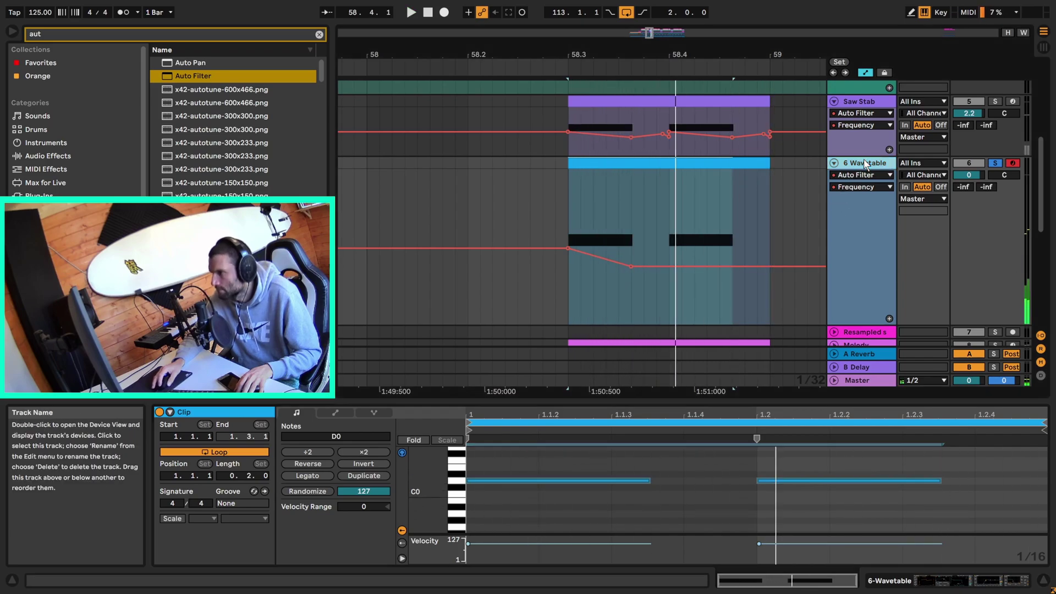
Set the Auto Filter's slope to 12 dB per octave and play the clip.
click(862, 198)
drag(730, 275, 571, 275)
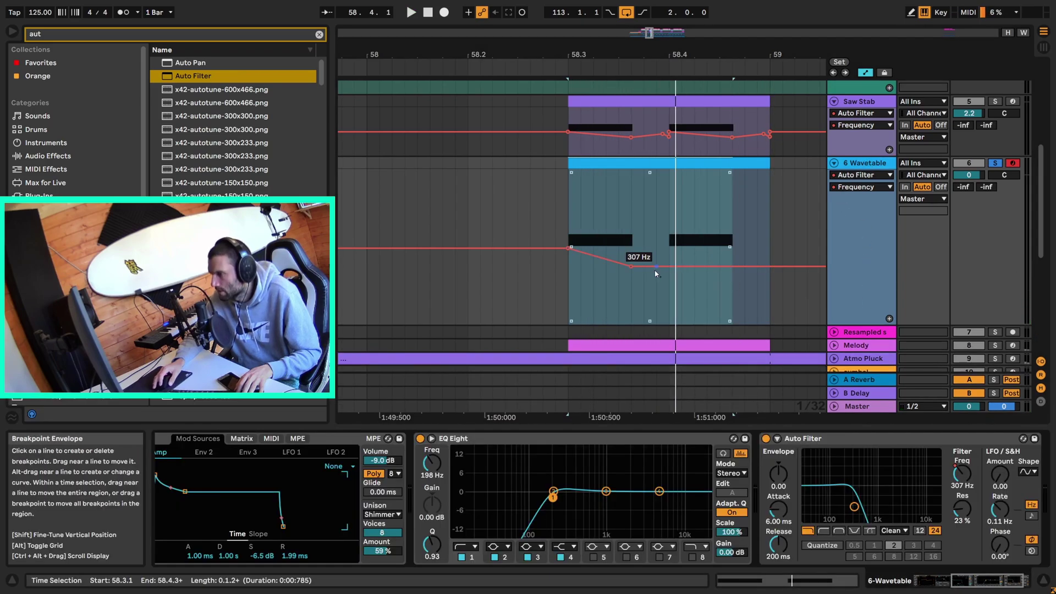
click(919, 530)
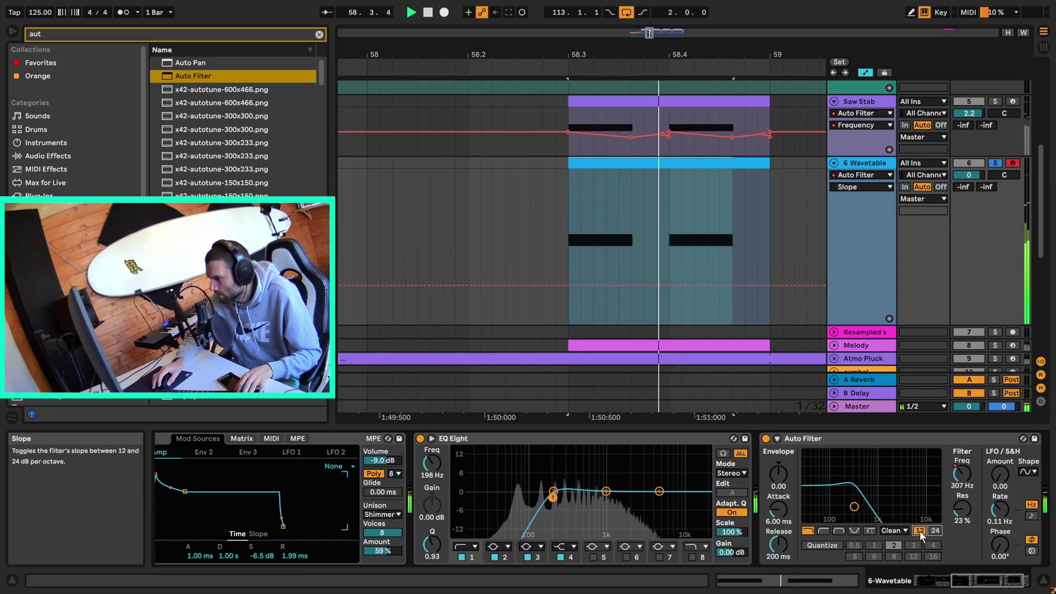
key(space)
Duplicate the first note's beat with its Auto Filter frequency ramp, from 58.3–58.4 onto the second note's beat.
click(956, 473)
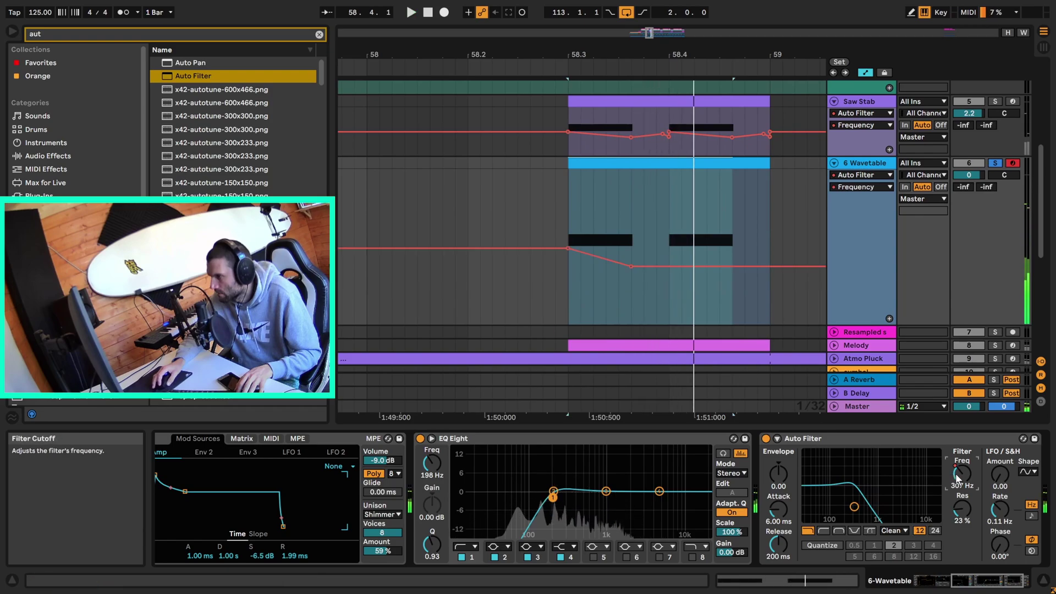
drag(572, 301, 668, 299)
key(ctrl+d)
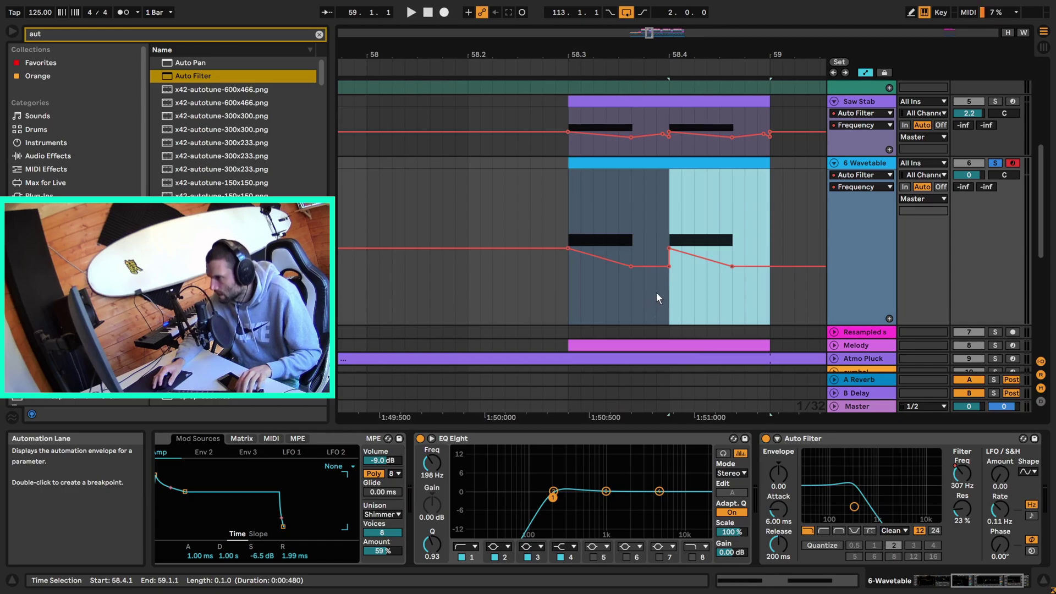
Play the Wavetable clip with its duplicated filter ramp, restarting from just before 58.3.
key(space)
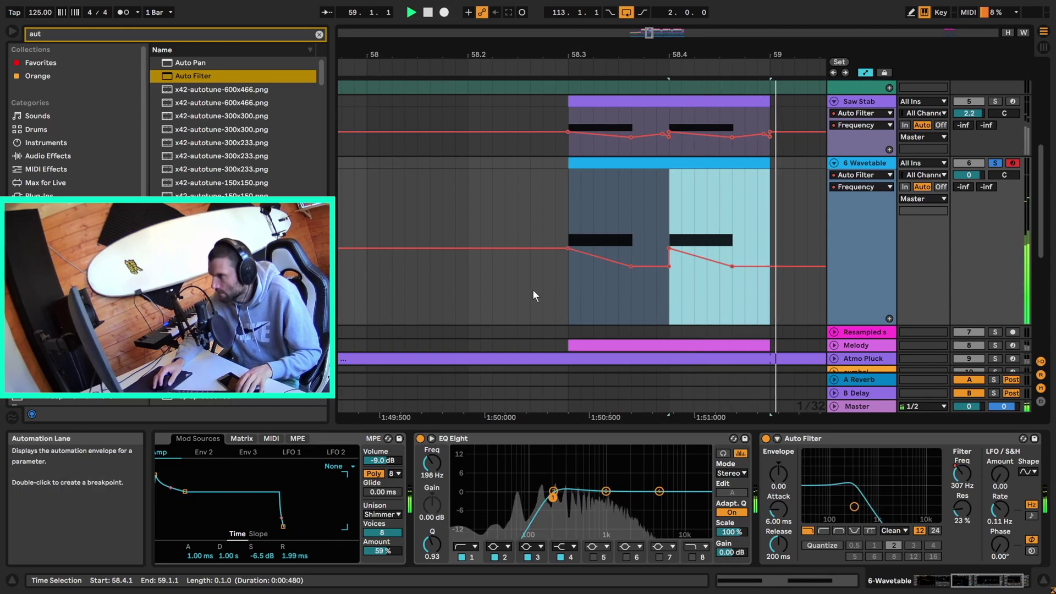
click(557, 286)
key(space)
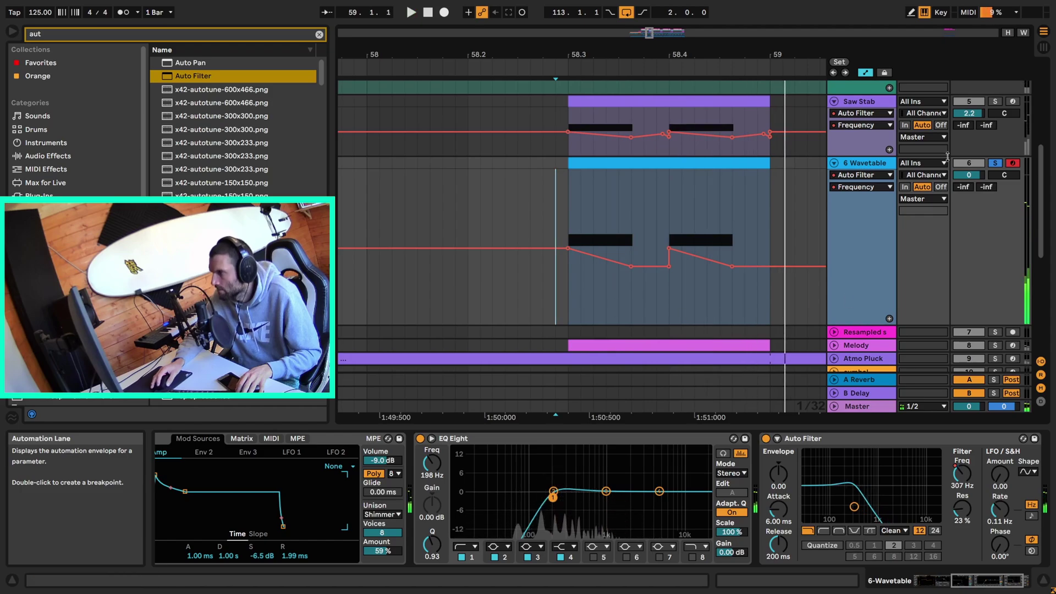
Check the band 2 frequency, gain and Q in the Saw Stab track's second EQ Eight.
key(Up)
drag(999, 582, 1020, 582)
click(549, 445)
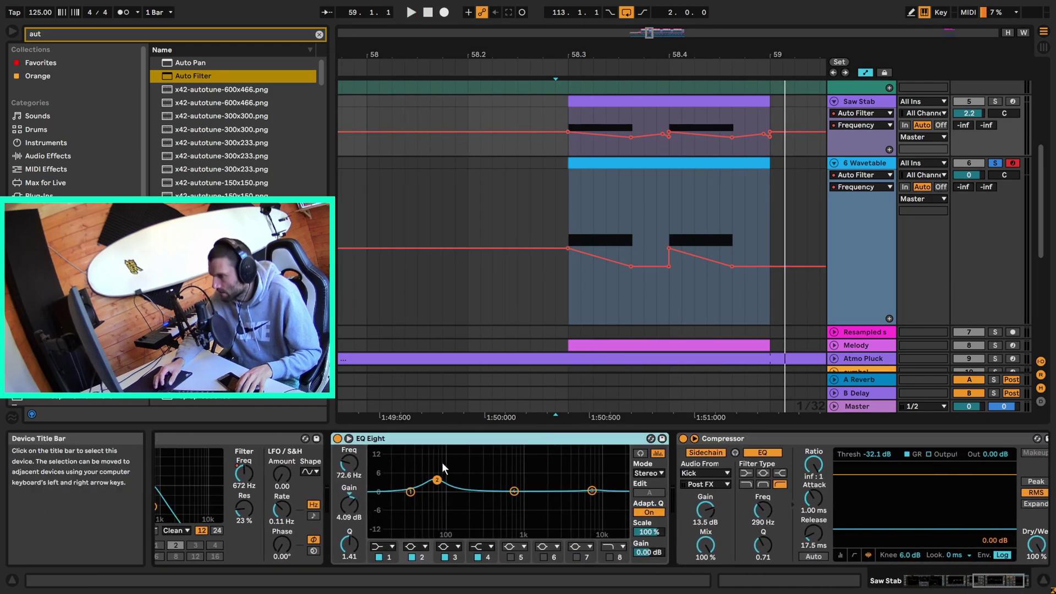
click(438, 480)
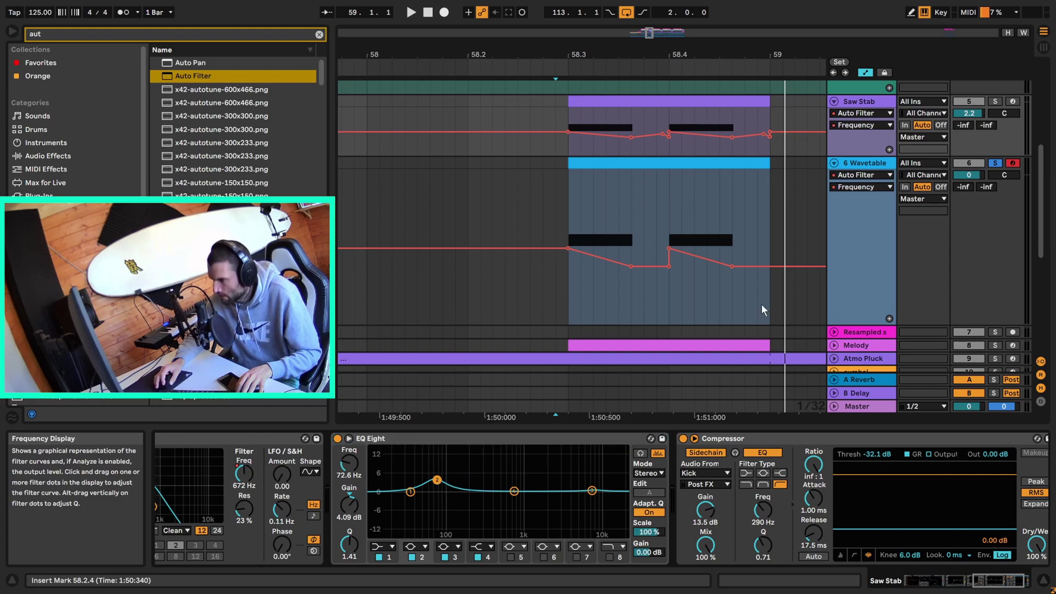
Add a second EQ Eight after the Wavetable track's Auto Filter, boost band 2 by 4.83 dB at 72.6 Hz with Q 2.03, and play it.
click(763, 310)
click(319, 34)
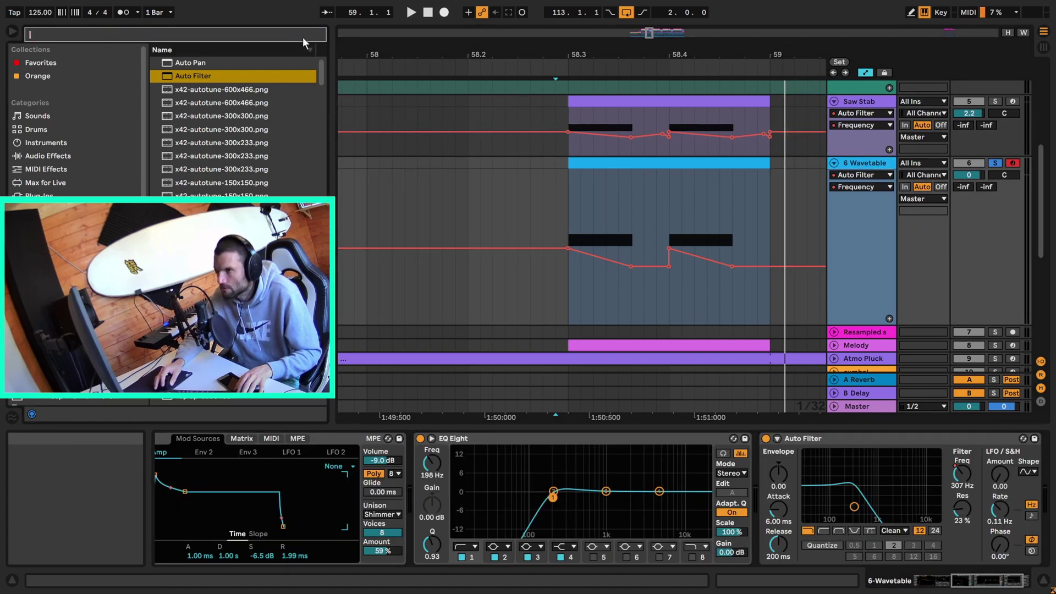
text(eq)
click(195, 76)
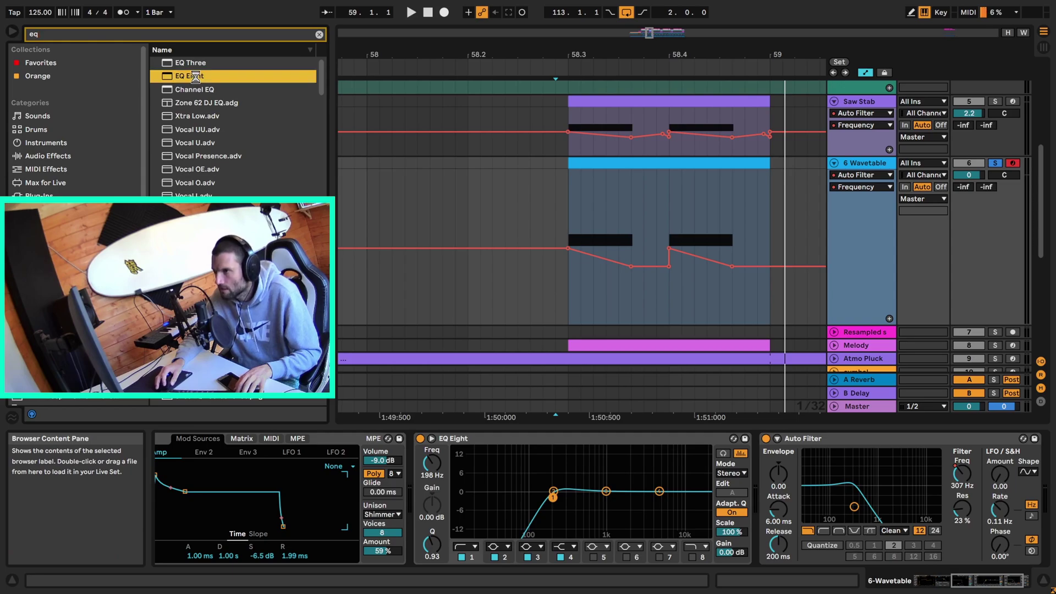
double_click(195, 76)
drag(843, 491, 837, 489)
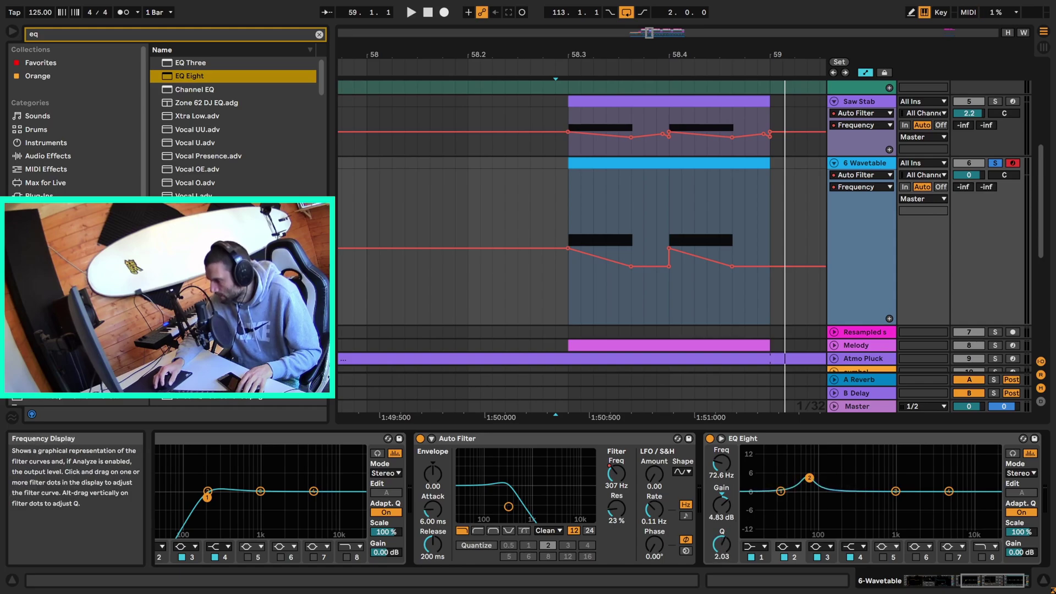
key(space)
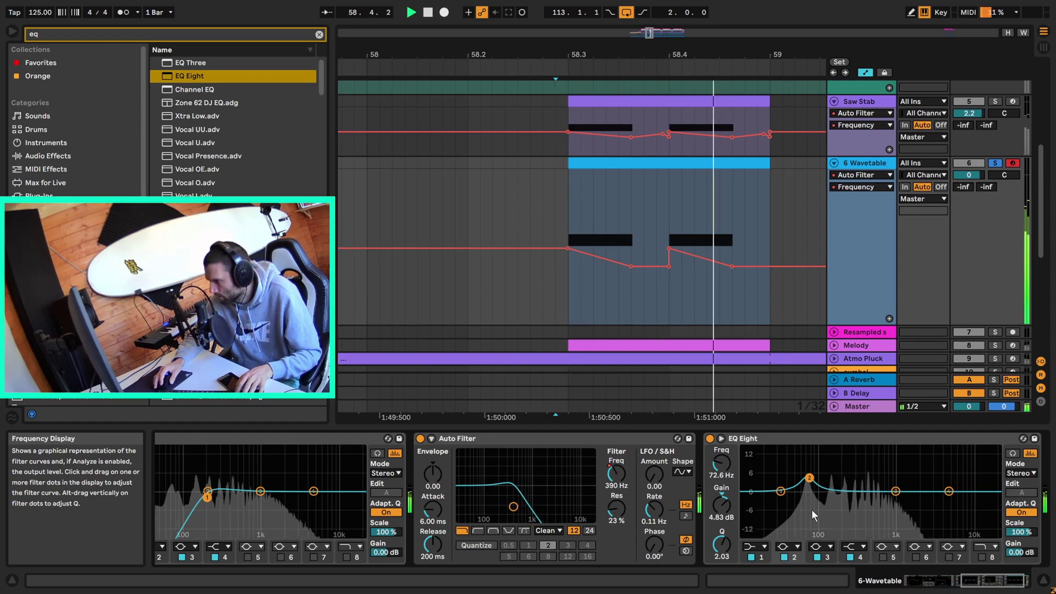
key(space)
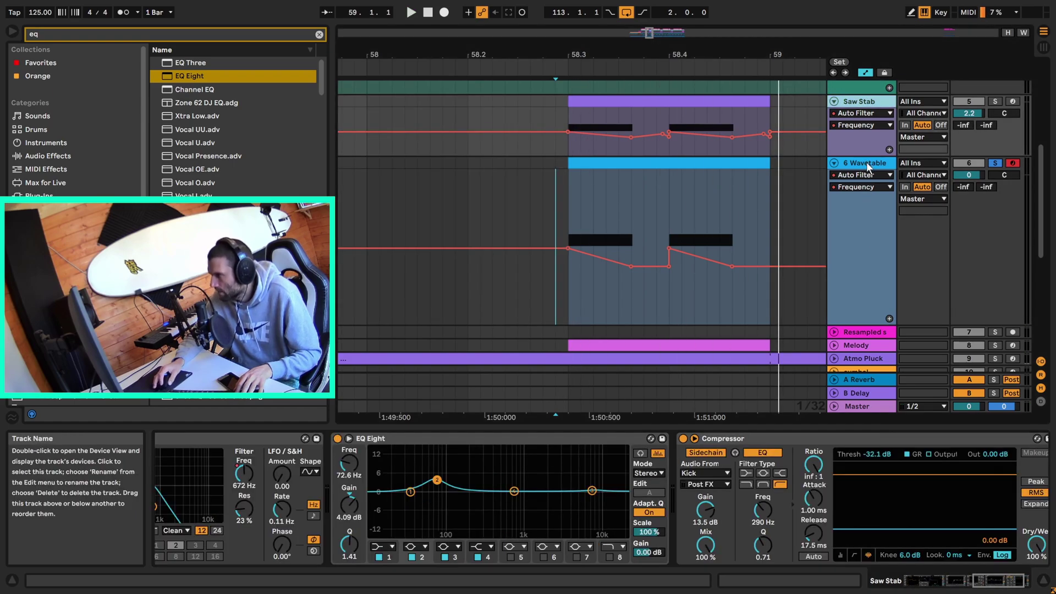
Copy the sidechain Compressor from the New Bass Res track to the end of the Wavetable track's device chain and play the result.
click(870, 164)
scroll(870, 164, up, 5)
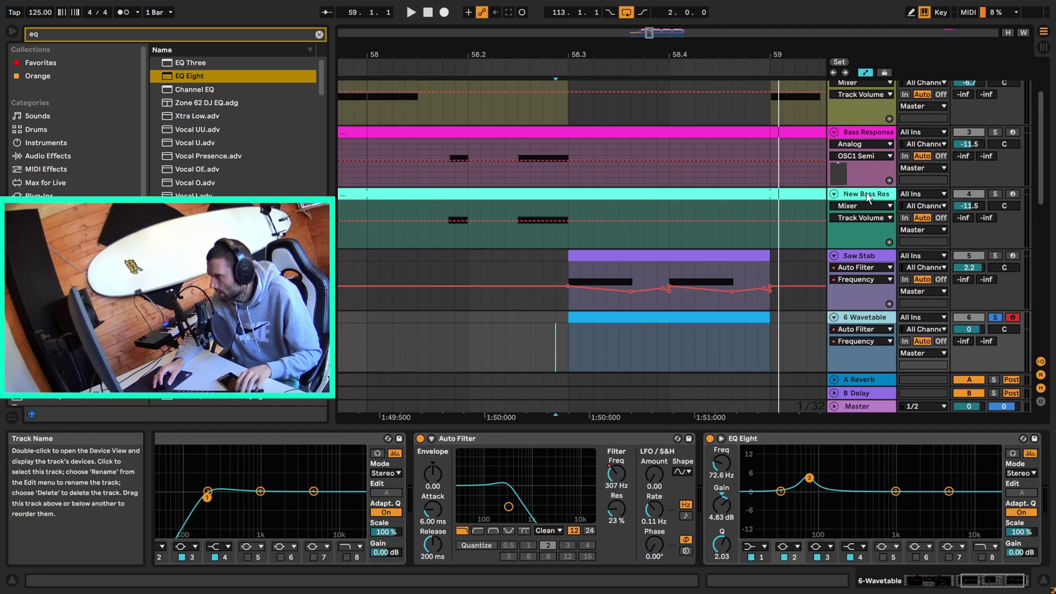
click(868, 196)
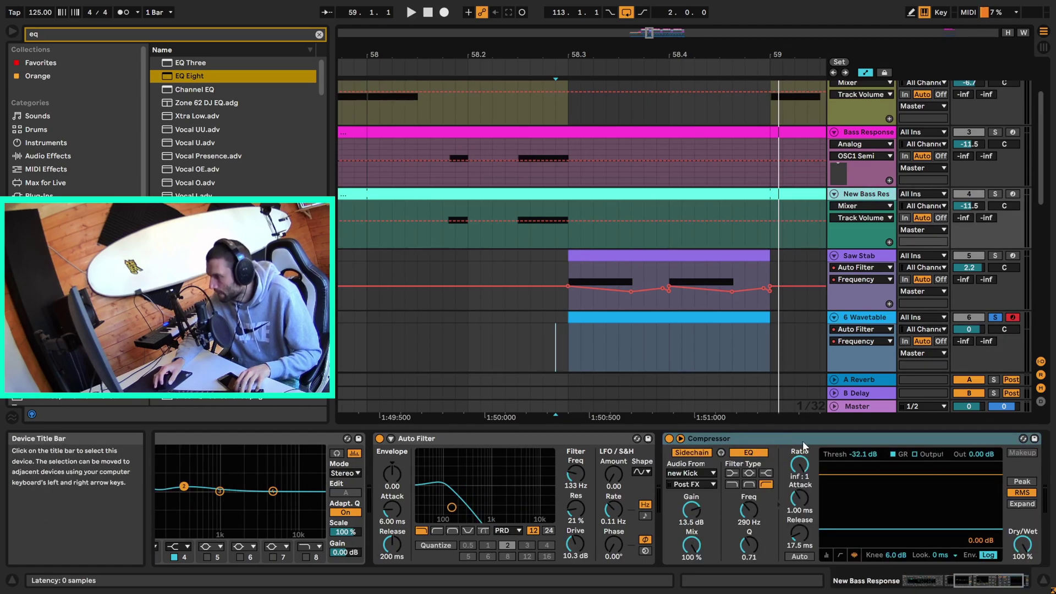
click(864, 317)
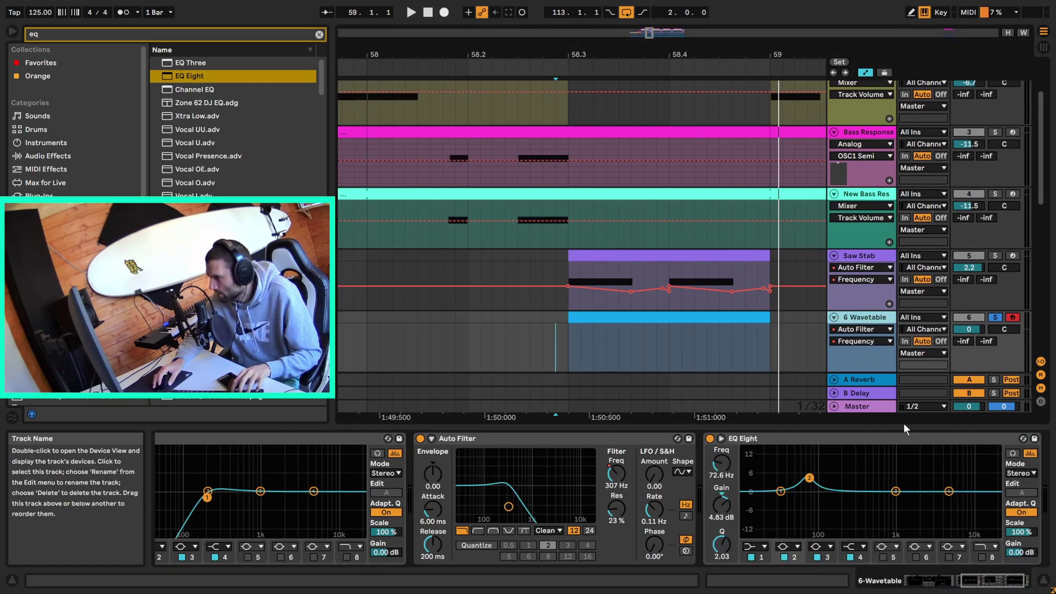
scroll(1023, 495, right, 3)
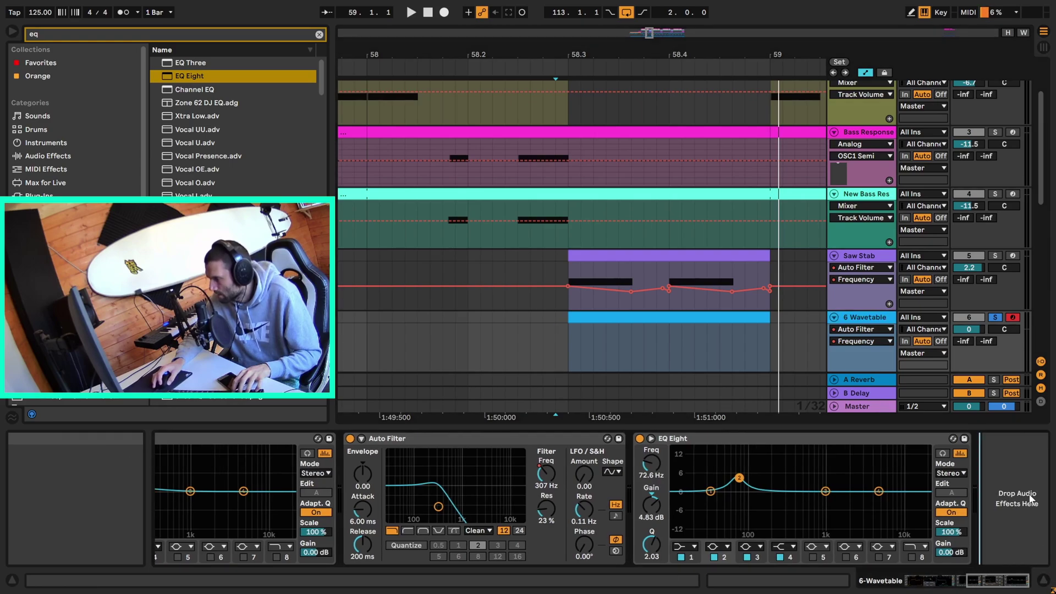
key(ctrl+v)
scroll(879, 343, down, 3)
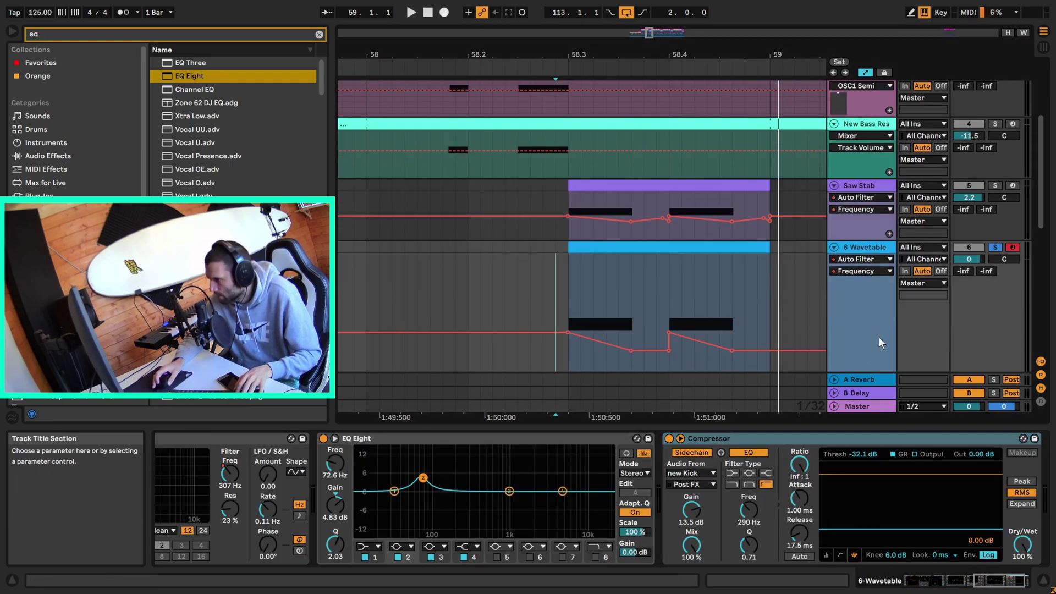
key(space)
key(space)
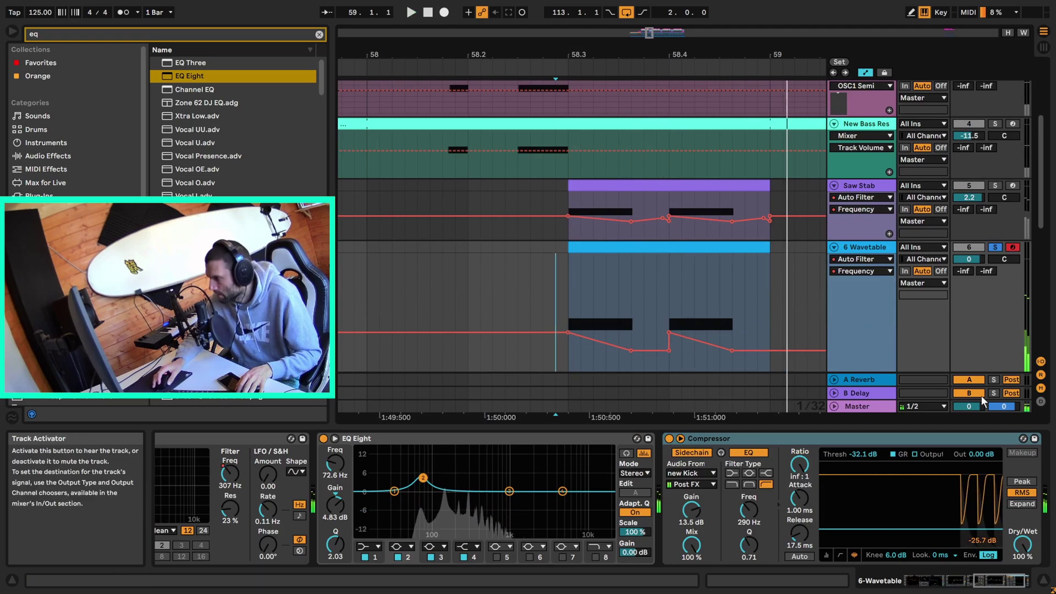
Duplicate the Wavetable track's two-bar section from bar 57 to 59 three times, filling it through to bar 65.
drag(654, 34, 654, 28)
click(536, 264)
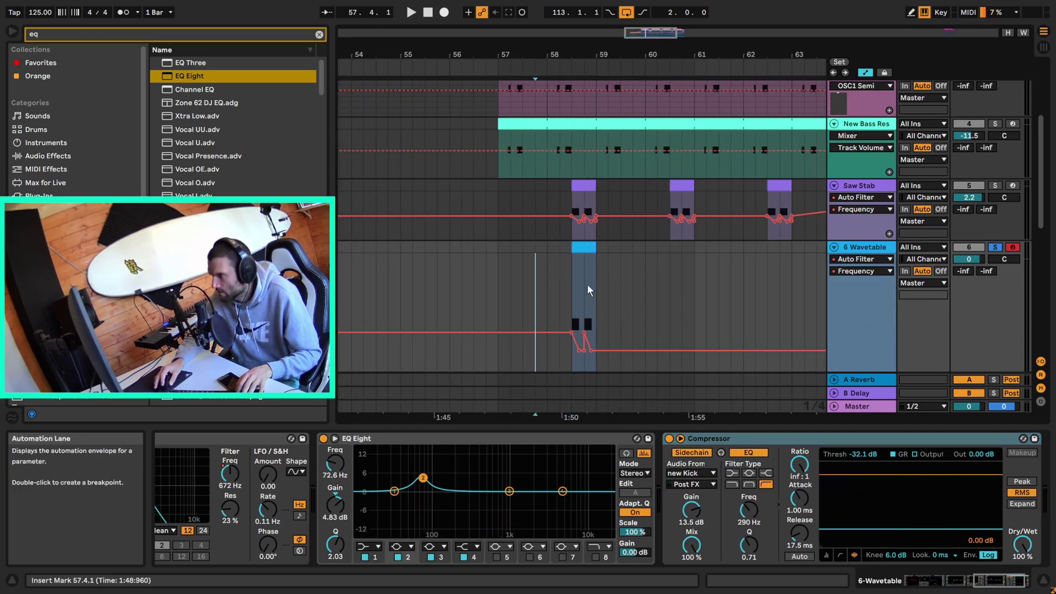
drag(498, 245, 595, 256)
key(ctrl+d)
key(ctrl+d)
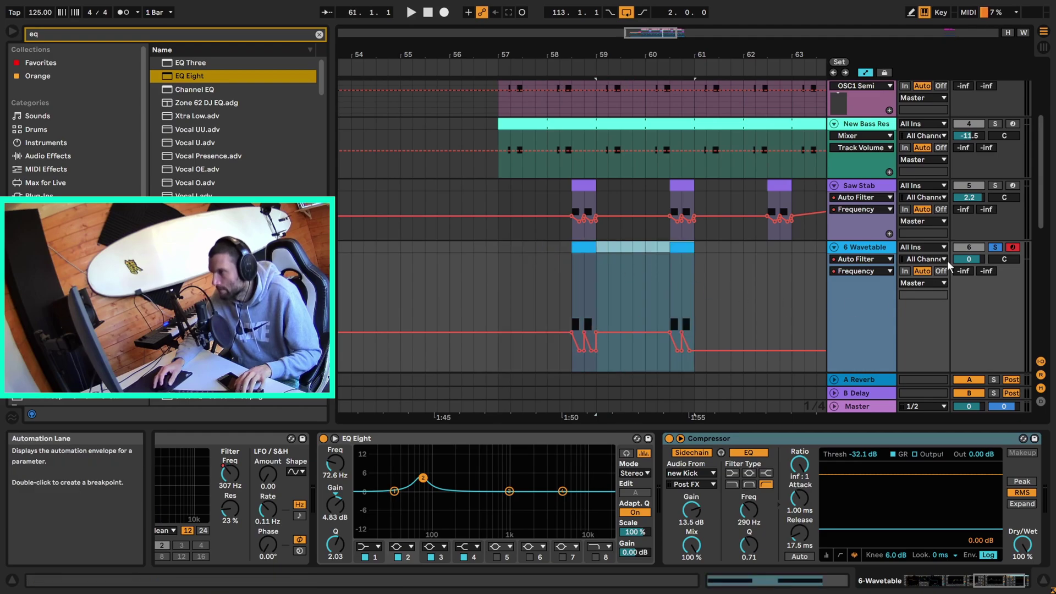
key(ctrl+d)
scroll(762, 319, down, 3)
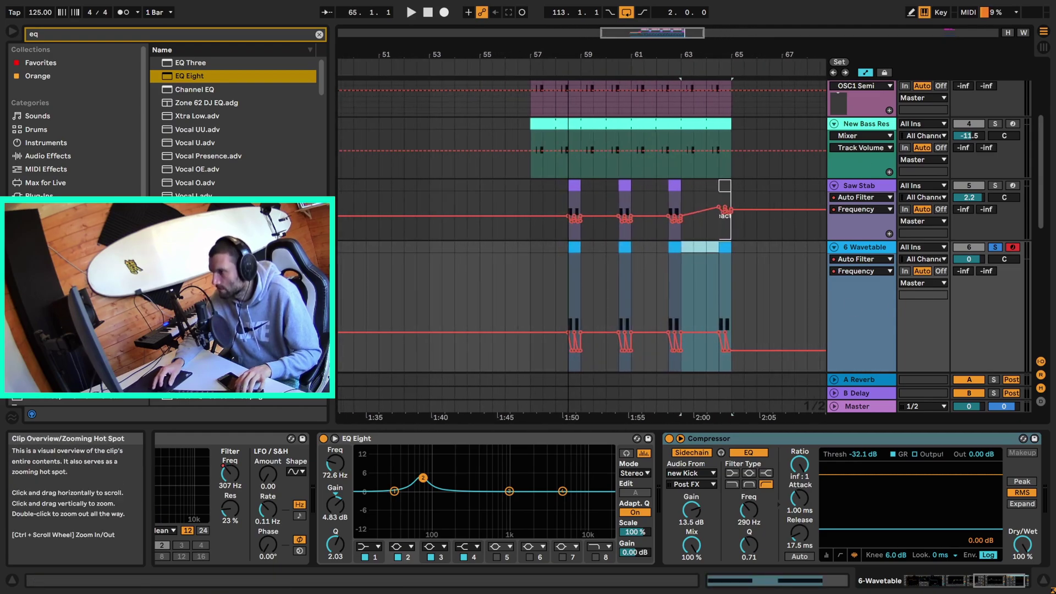
Reshape the Wavetable's Auto Filter frequency automation from 63.1 to 65.1 so it ramps up to 2.32 kHz with shallower dips in the last clip.
click(726, 266)
scroll(759, 257, down, 5)
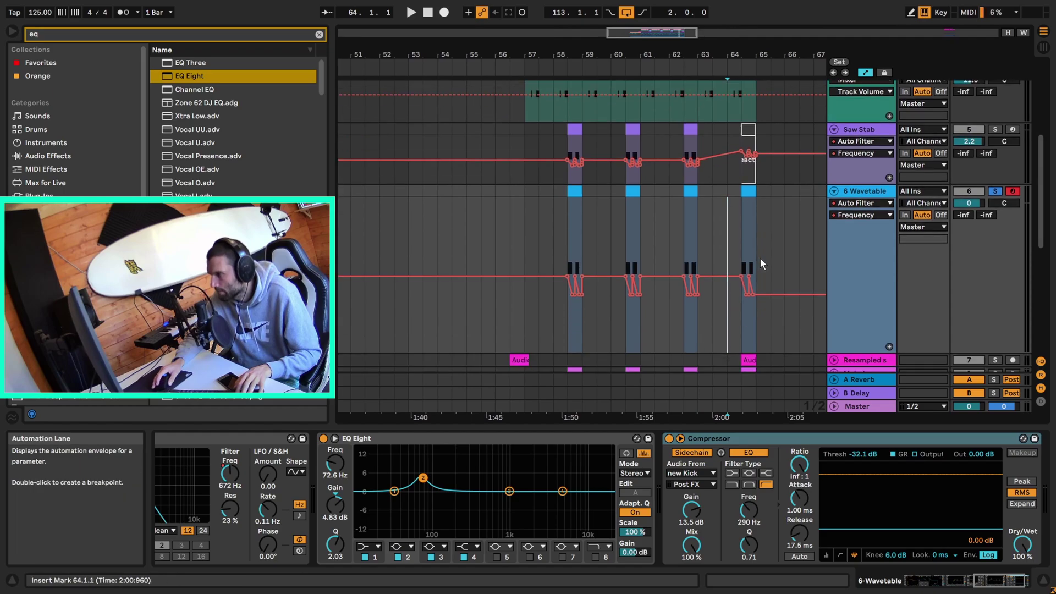
scroll(759, 214, up, 1)
click(748, 191)
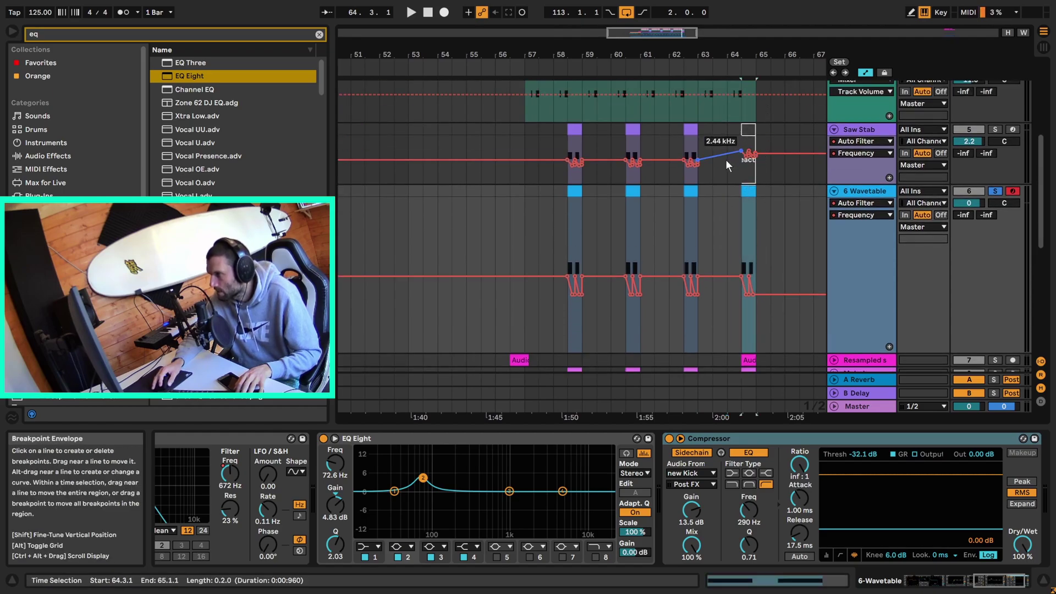
click(744, 308)
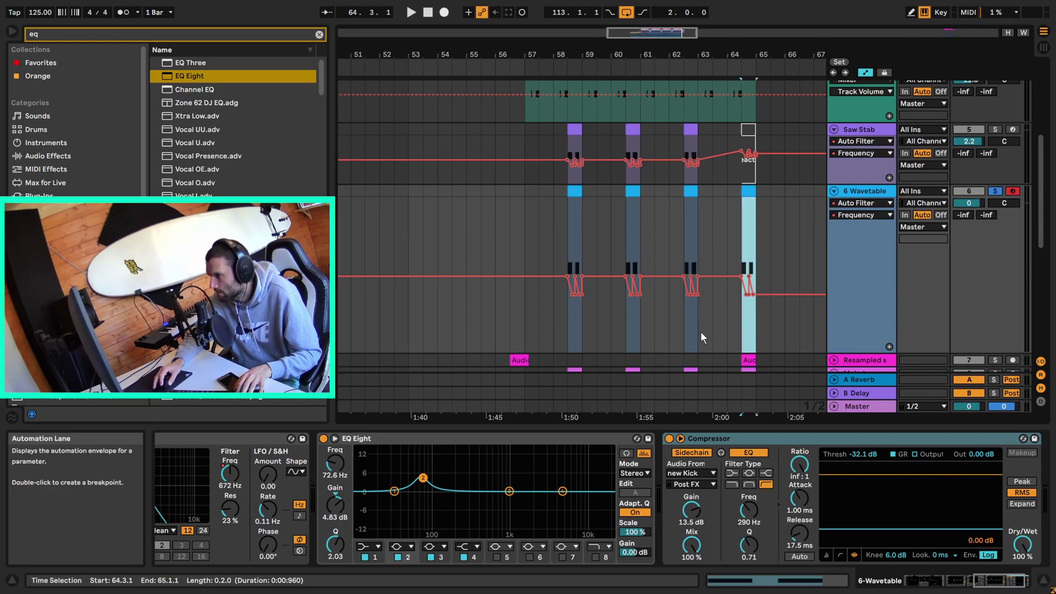
drag(701, 331, 750, 336)
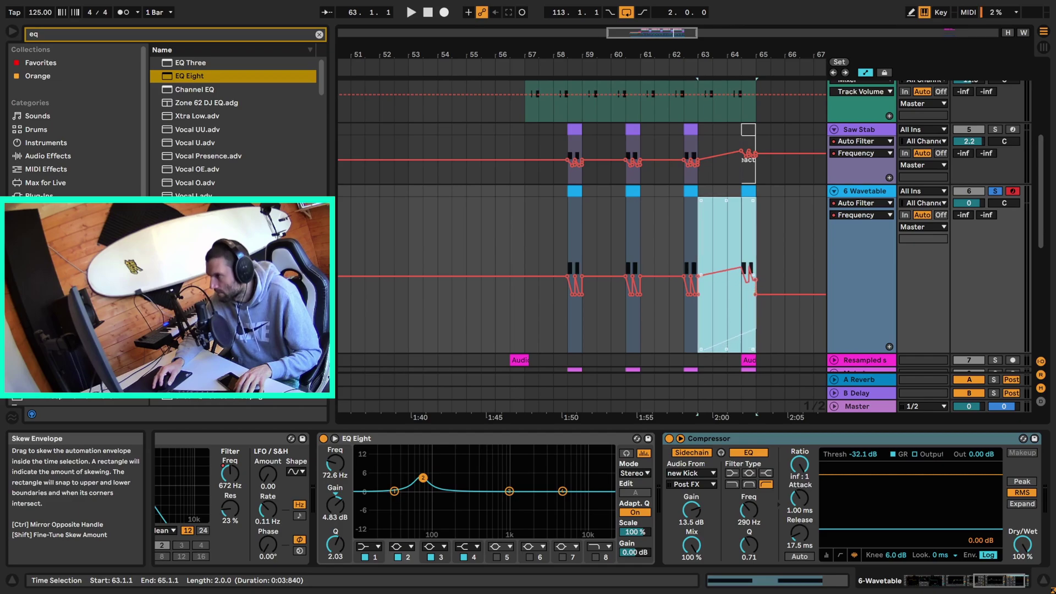
drag(740, 319, 735, 248)
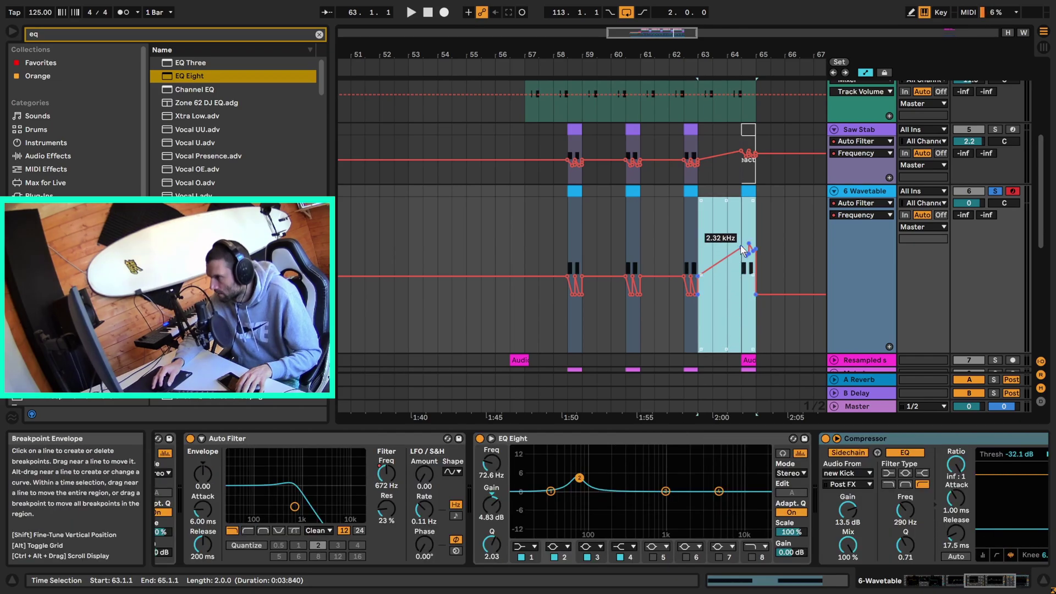
Play the last Wavetable clip from 64.3 and the preceding clip to compare their filter openings.
click(740, 283)
key(space)
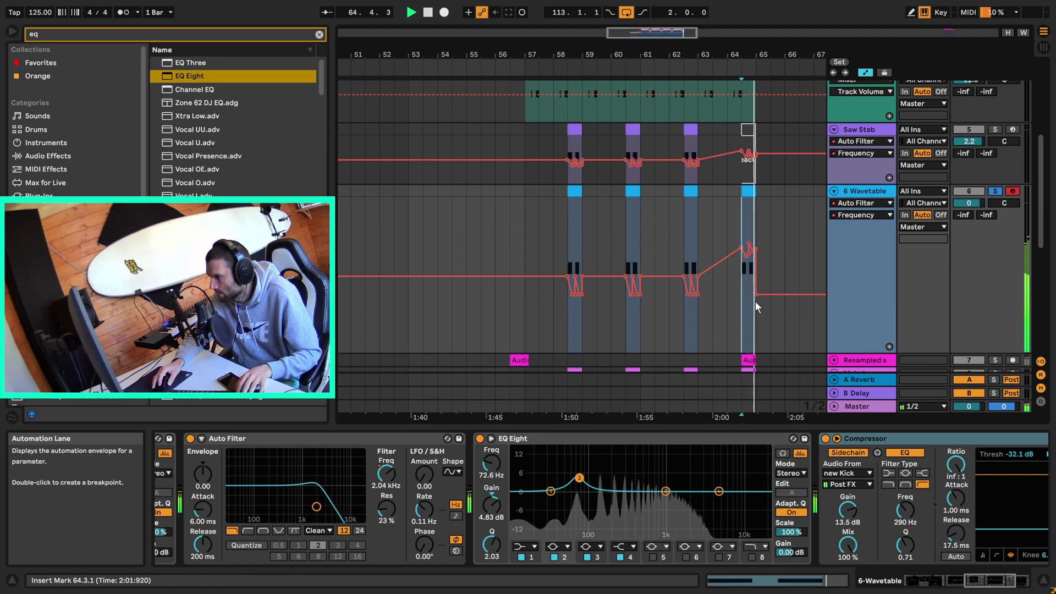
click(681, 250)
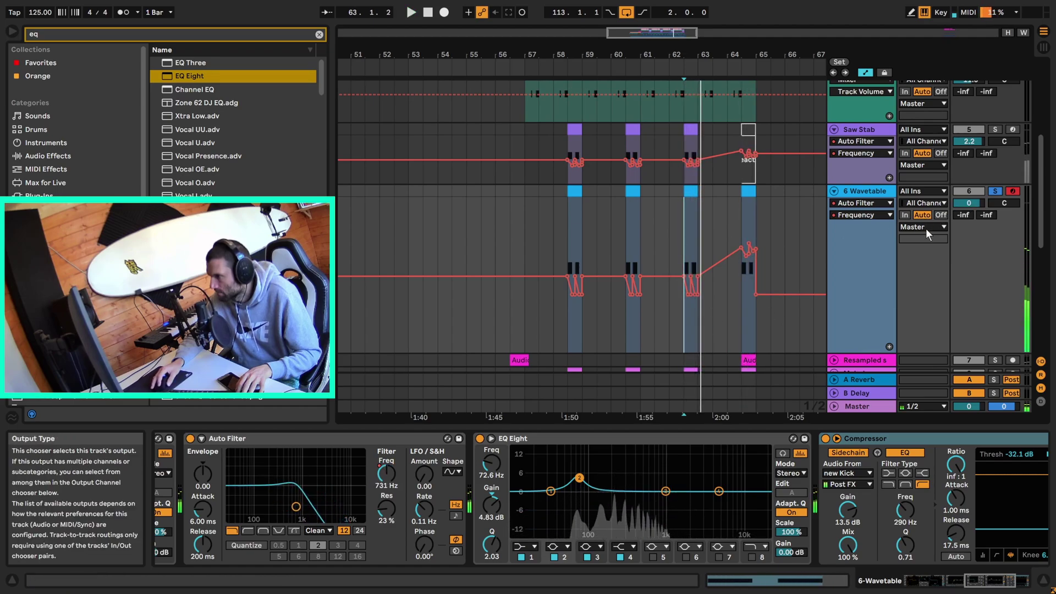
Examine the deactivated Saw Stab and kick clips around bar 64 alongside the last Wavetable clip.
click(745, 128)
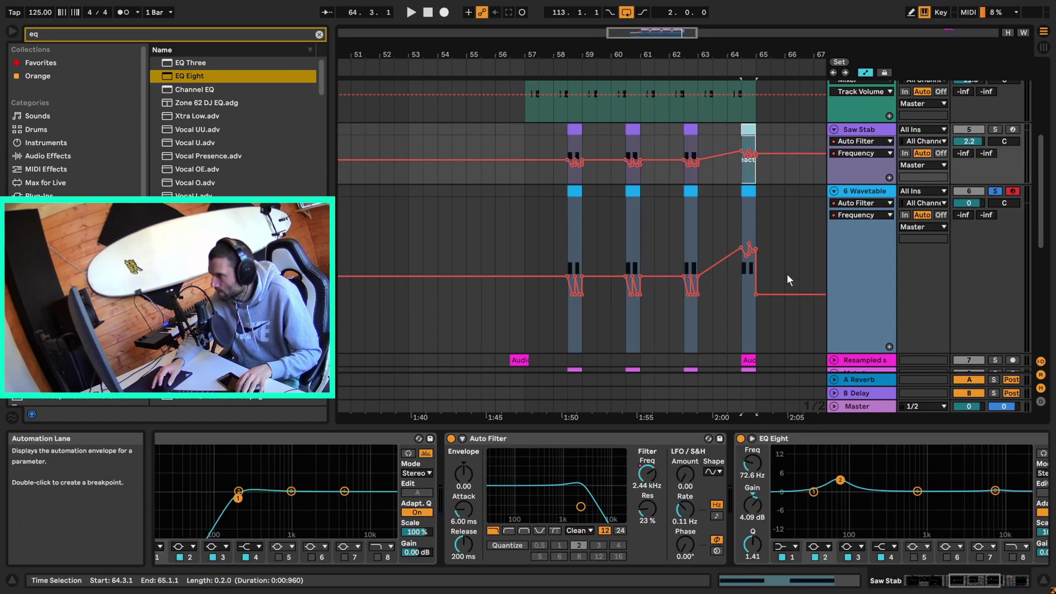
scroll(792, 273, down, 1)
scroll(807, 240, up, 8)
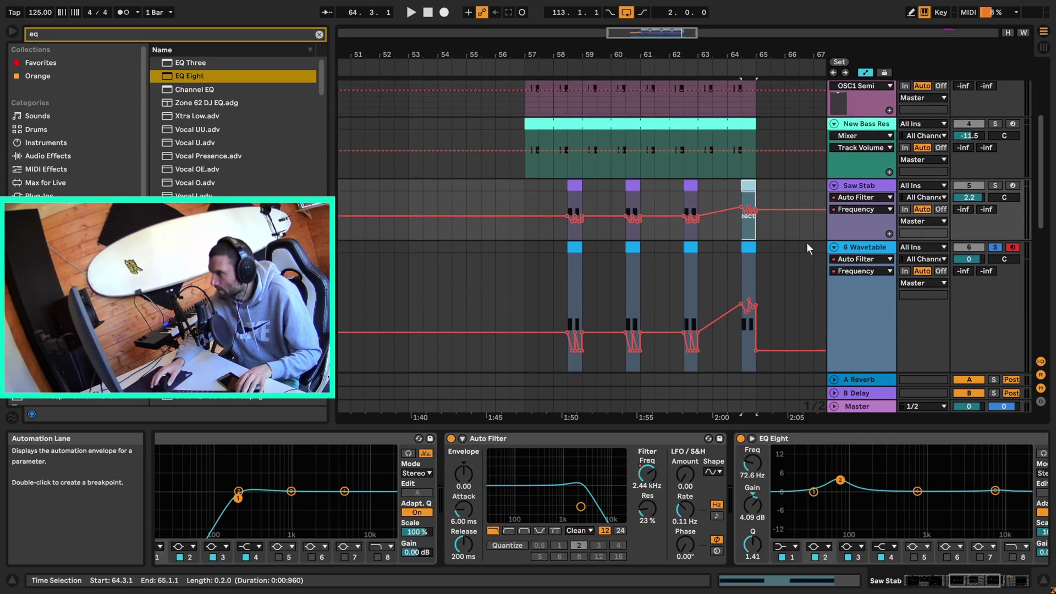
scroll(806, 269, down, 7)
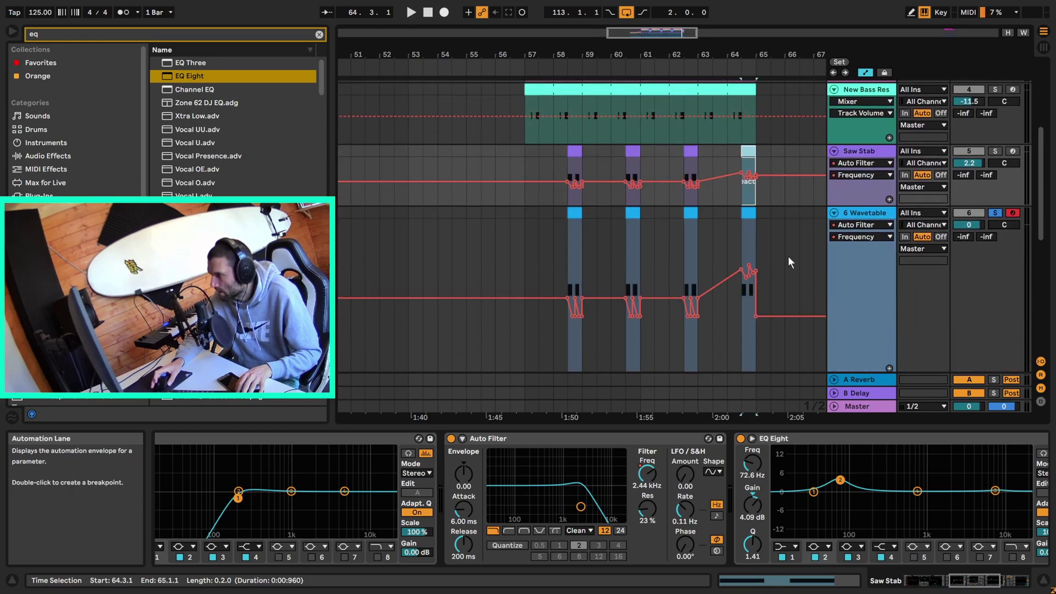
click(731, 201)
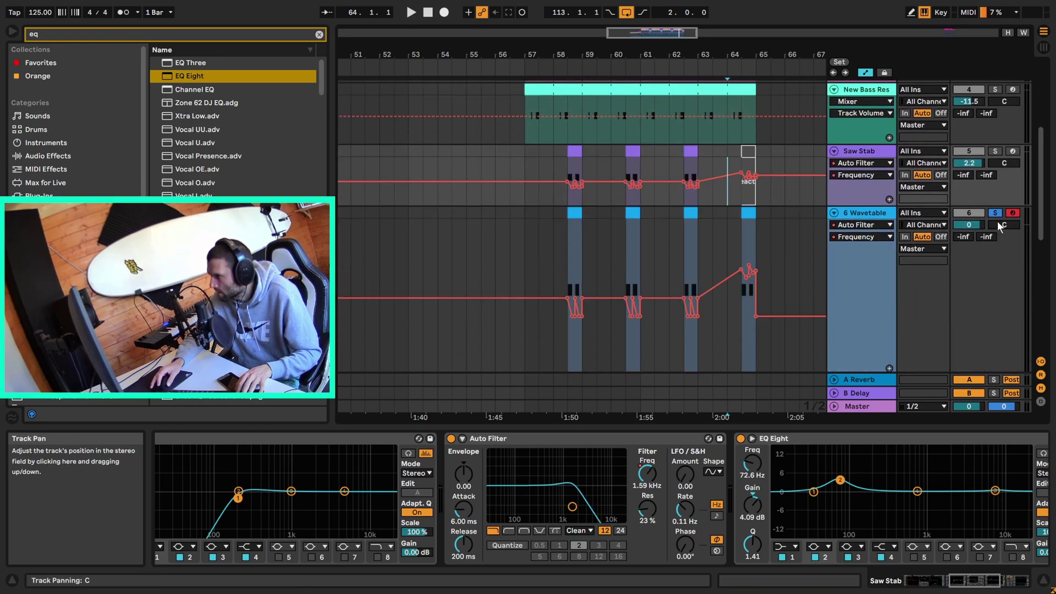
scroll(801, 308, down, 6)
click(759, 291)
scroll(759, 275, up, 6)
scroll(783, 246, down, 8)
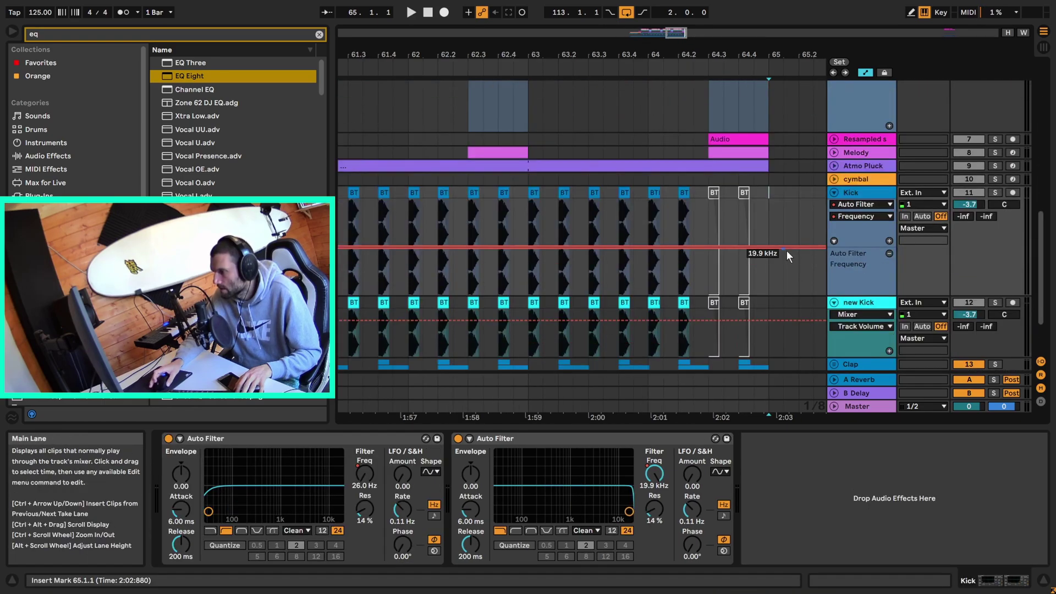
scroll(721, 224, up, 4)
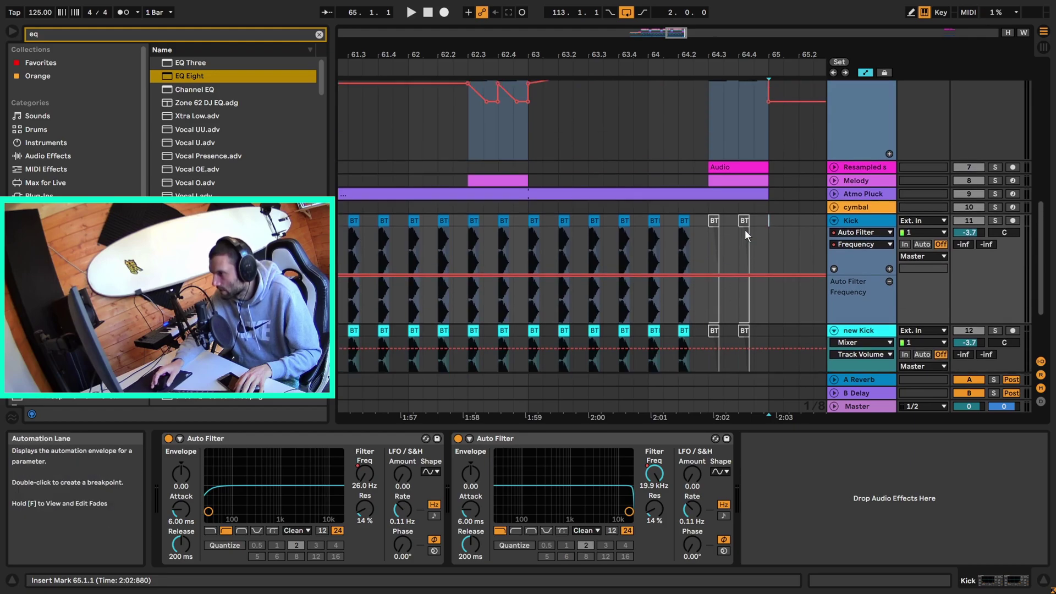
scroll(682, 211, up, 10)
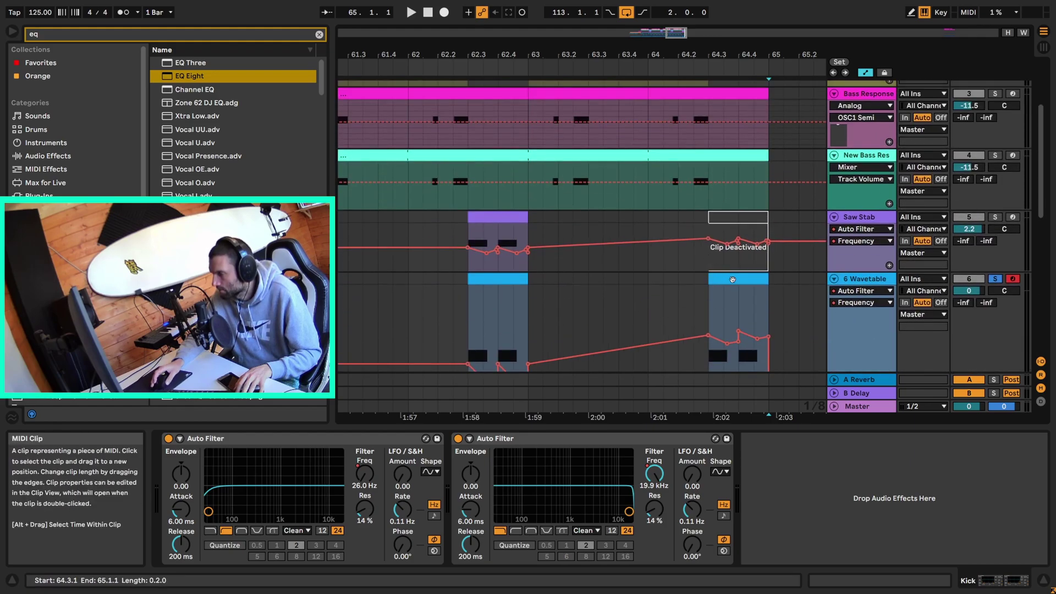
scroll(716, 297, down, 2)
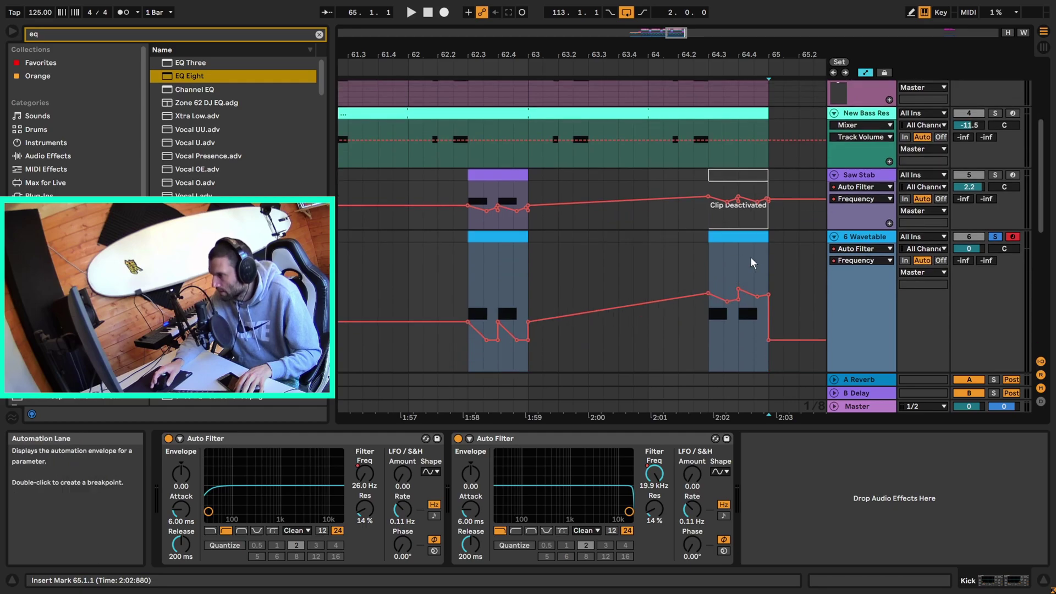
scroll(777, 252, down, 4)
scroll(777, 252, up, 3)
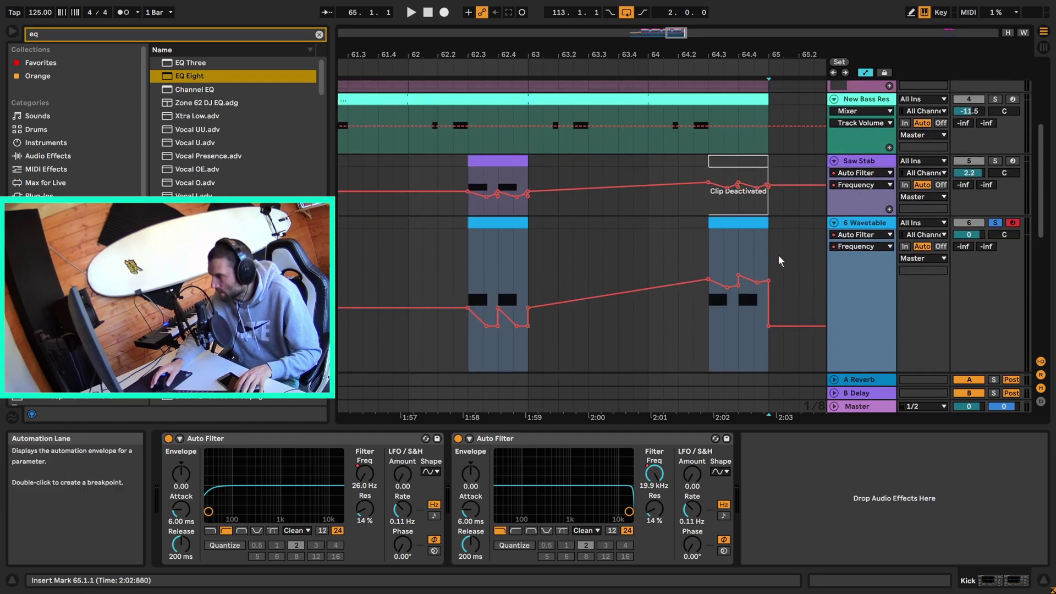
scroll(777, 255, down, 1)
scroll(765, 254, up, 1)
click(702, 248)
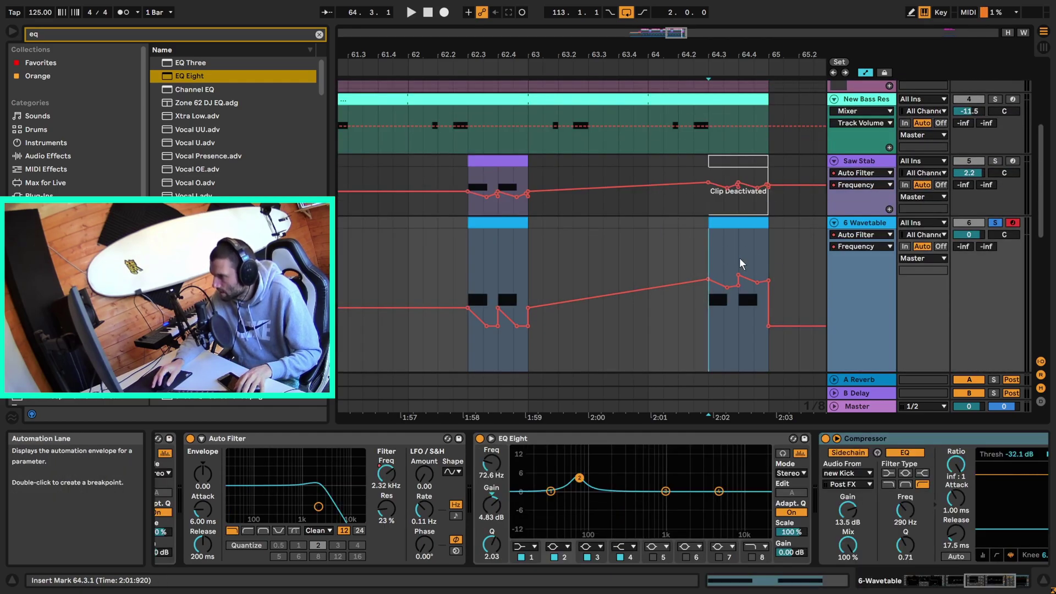
key(space)
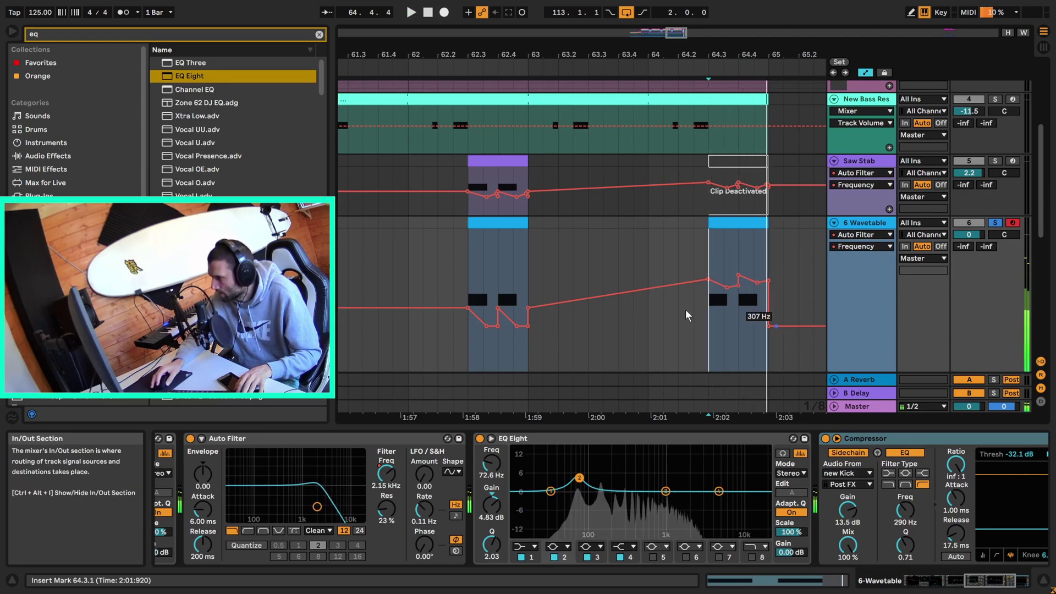
click(470, 291)
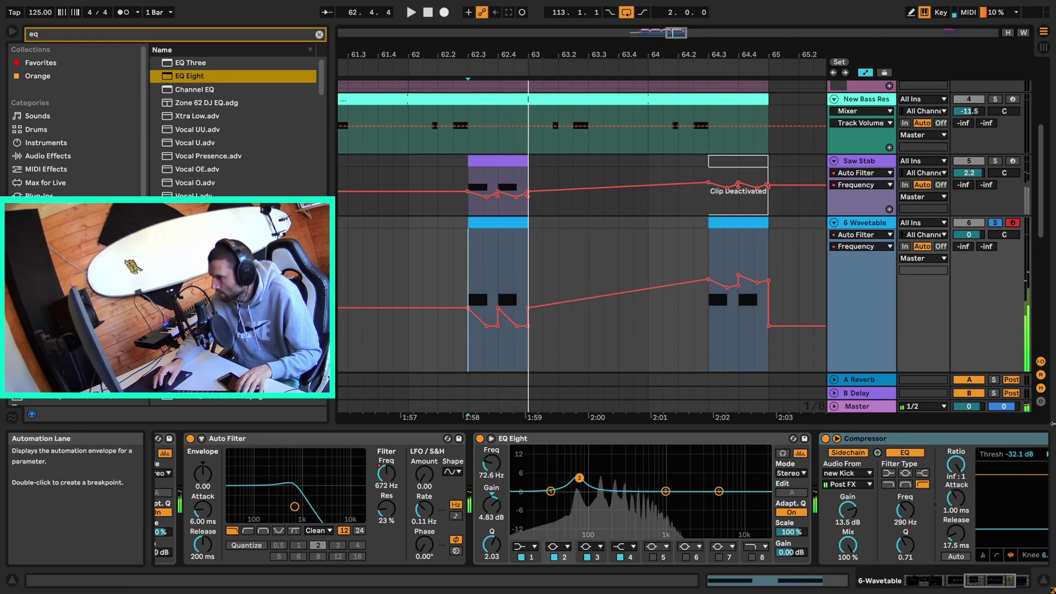
key(space)
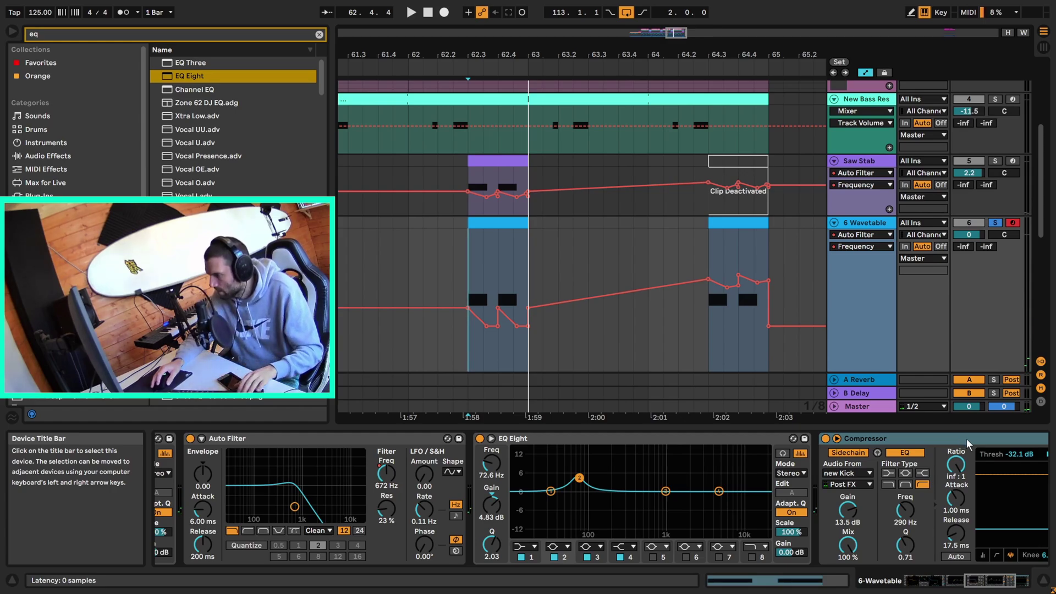
click(715, 282)
click(1000, 585)
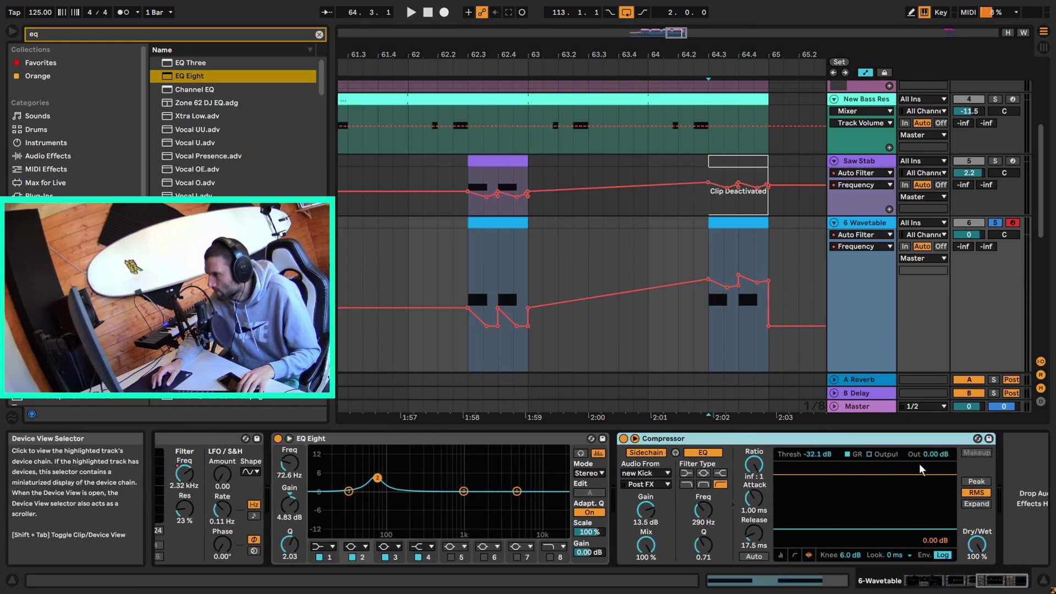
Select 64.3 to 65.1 across the deactivated Kick and new Kick clips, and move the time selection up to the Wavetable track.
scroll(756, 229, down, 5)
scroll(768, 238, down, 2)
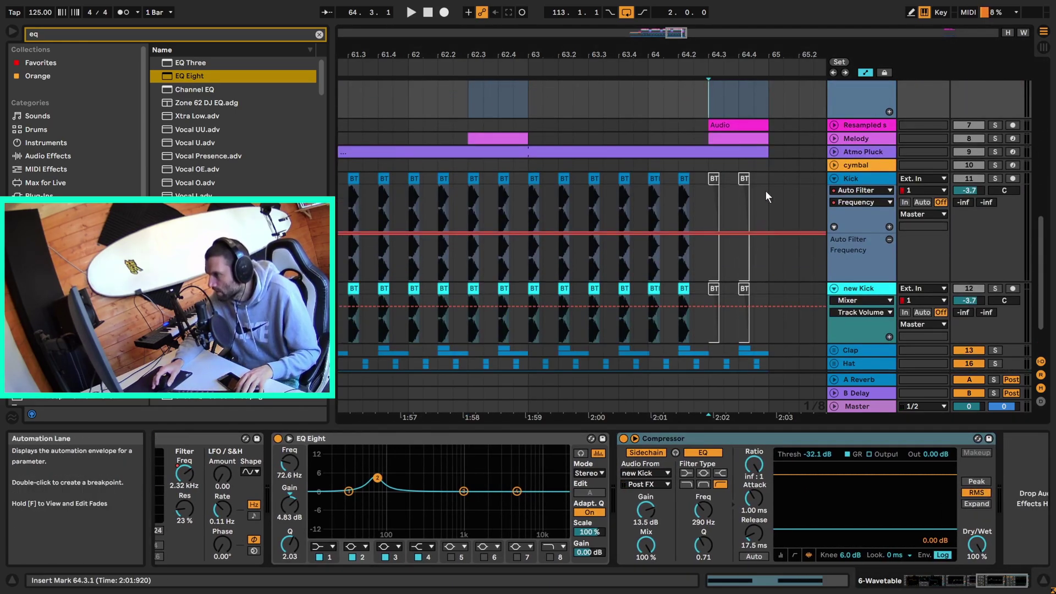
drag(766, 191, 708, 310)
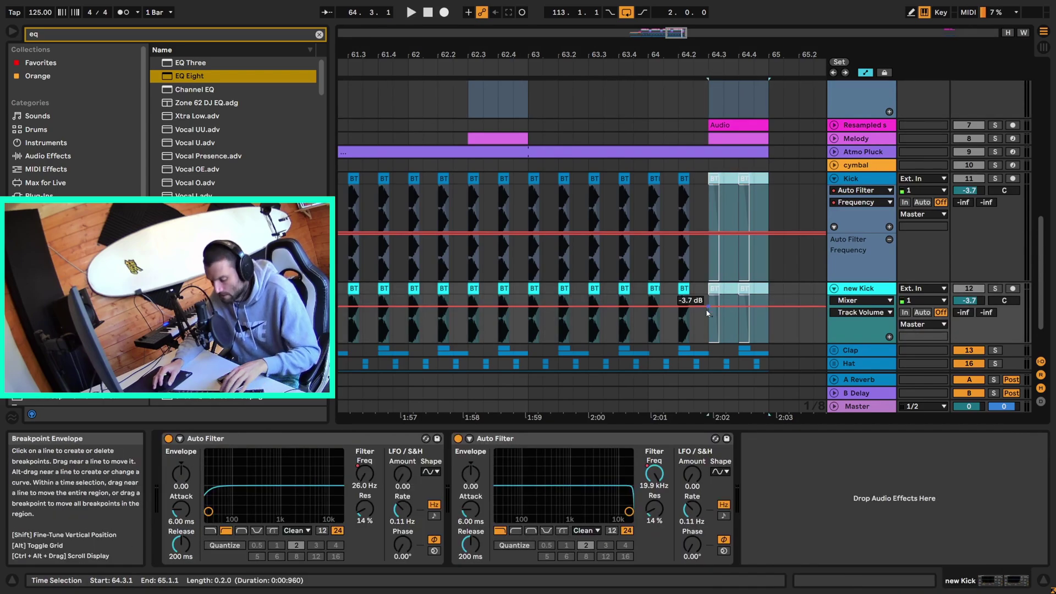
scroll(762, 200, up, 6)
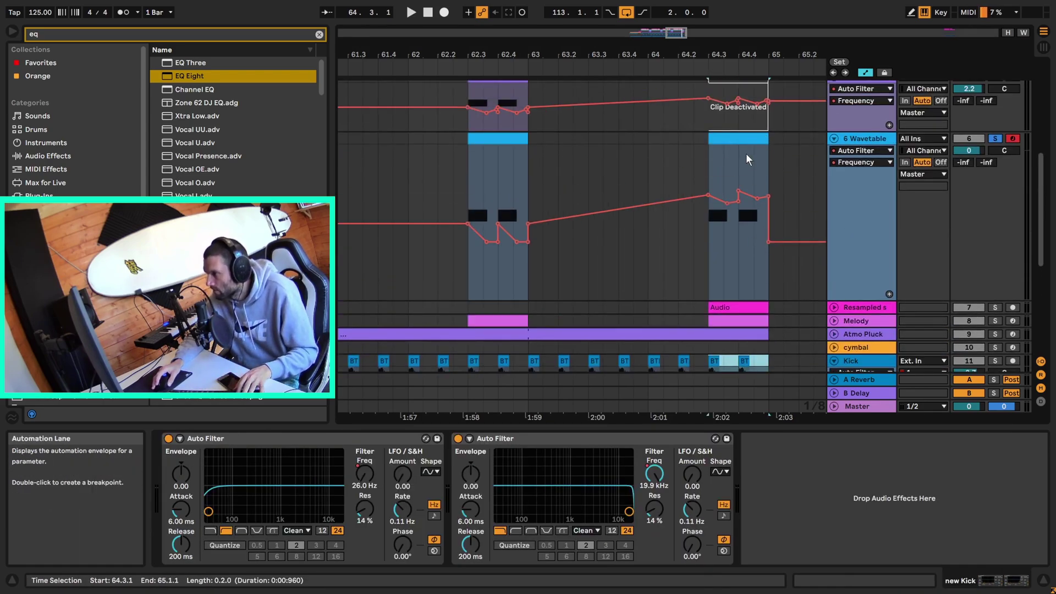
scroll(749, 220, up, 2)
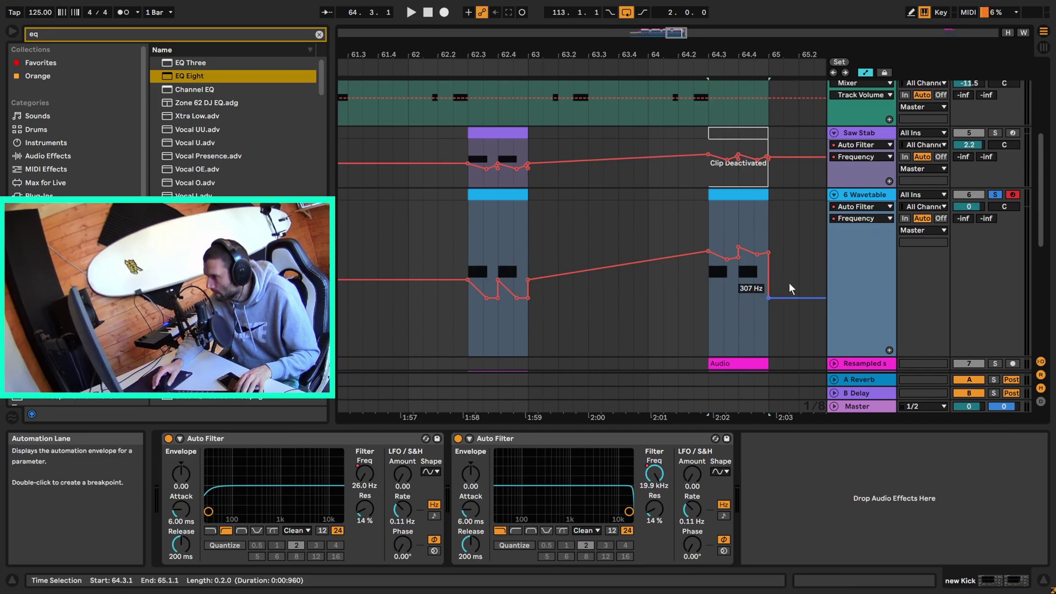
scroll(756, 279, down, 2)
key(Up)
key(Up)
key(Up)
key(Up)
key(Up)
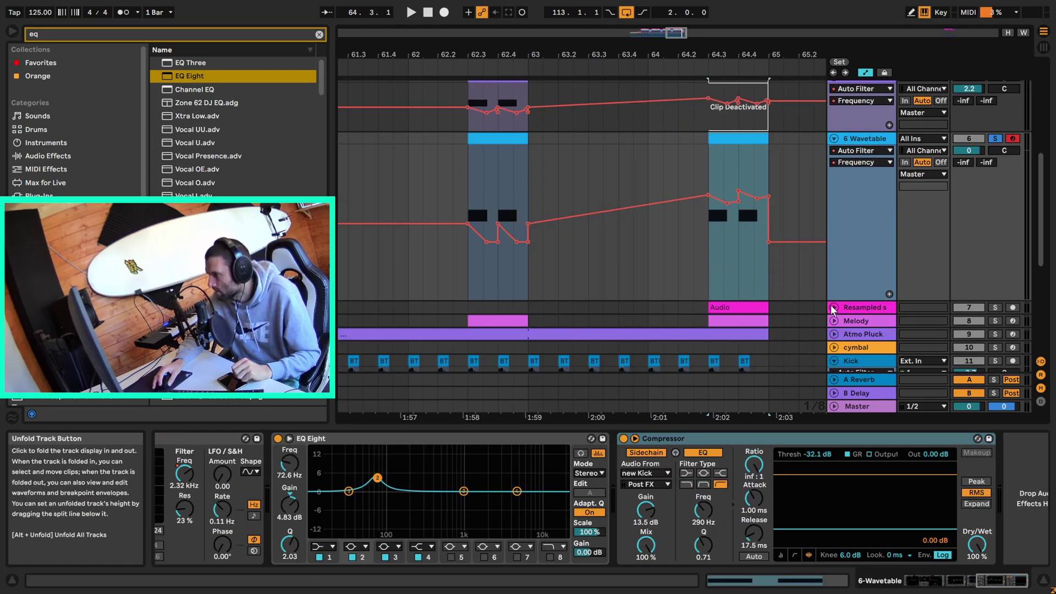
Unfold the Resampled saw stab track and open its audio clip at 64.3 to inspect the waveform.
click(834, 307)
click(727, 308)
double_click(728, 308)
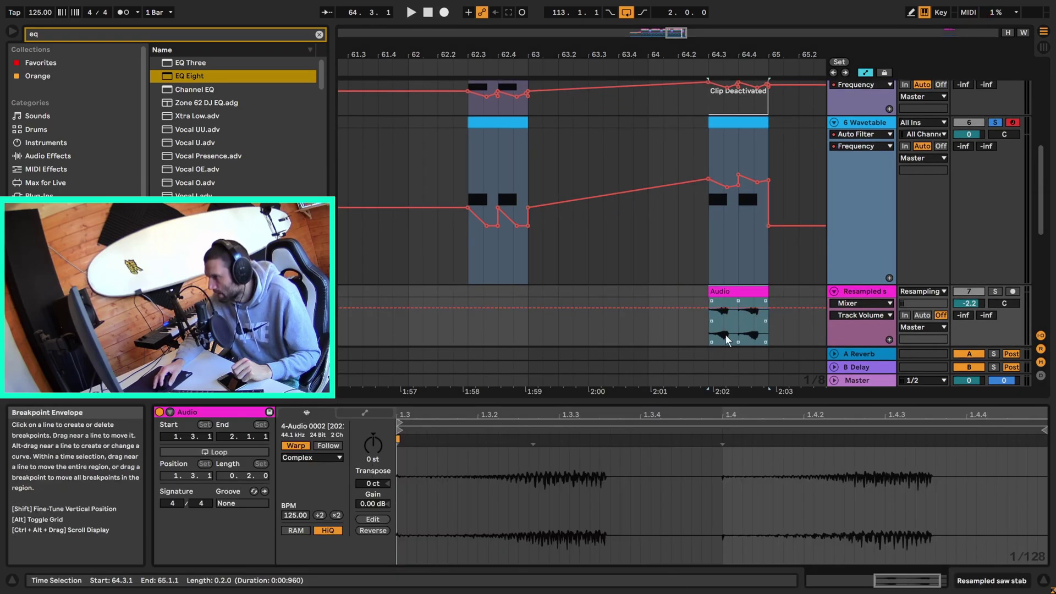
Insert a new empty audio track directly below the Wavetable track.
key(ctrl+z)
key(ctrl+z)
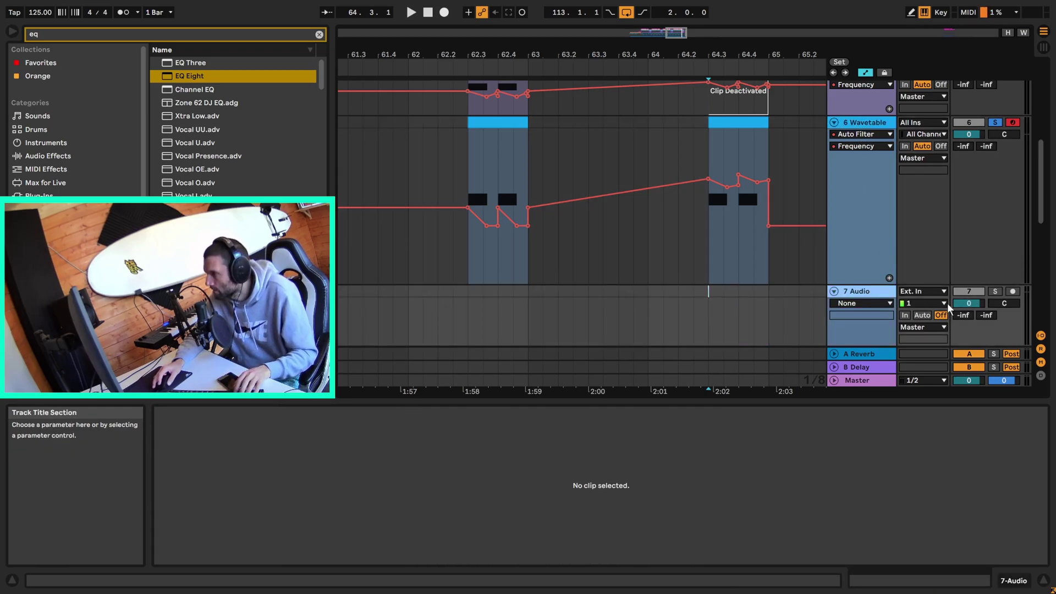
Arm the 7 Audio track for recording and set its audio input to Resampling.
click(1013, 291)
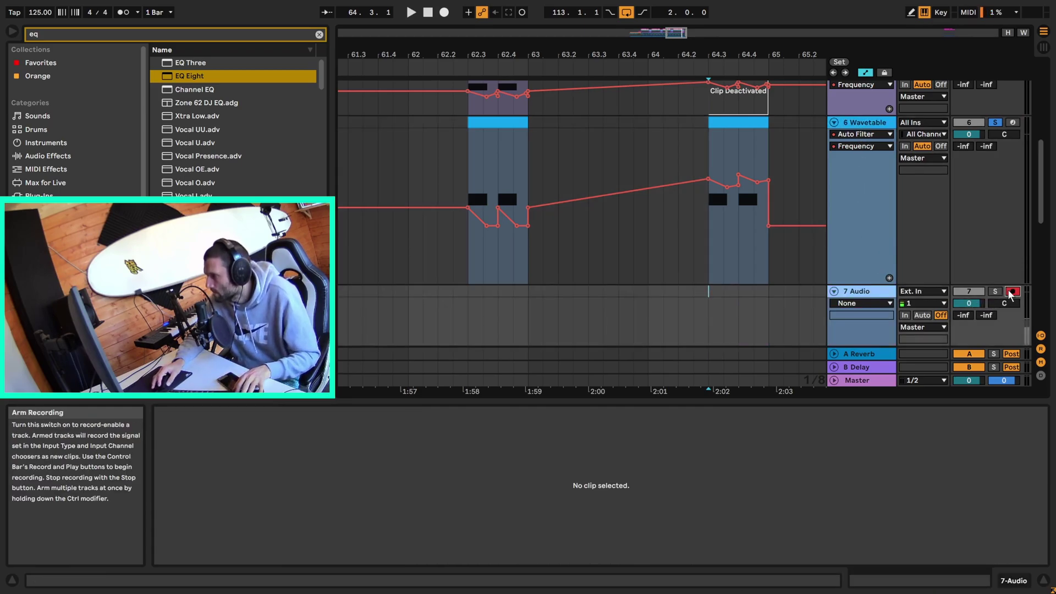
click(937, 295)
click(943, 33)
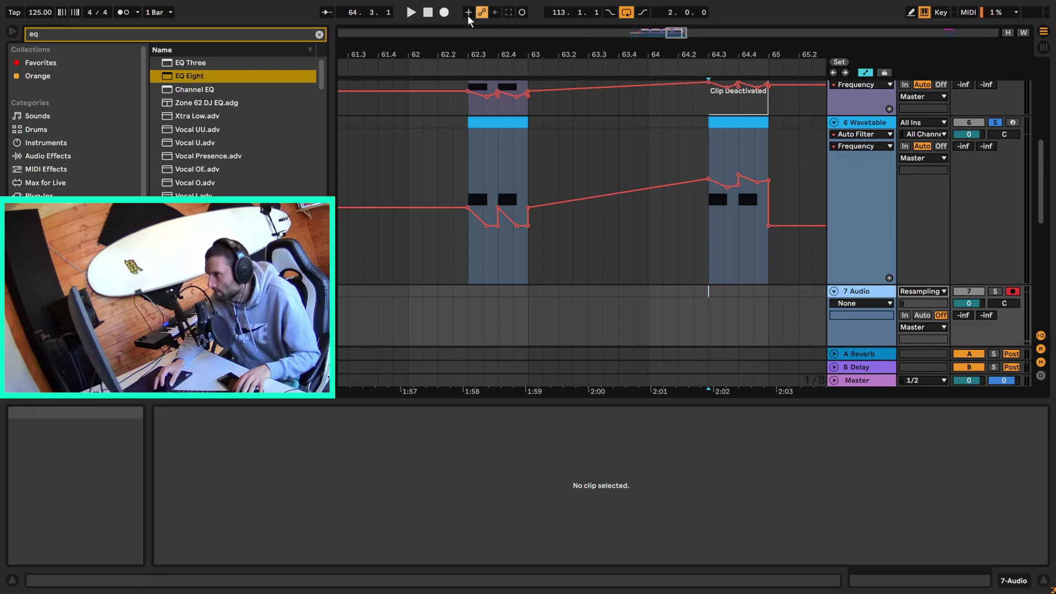
Record the soloed Wavetable stab from 64.3.1 onto 7 Audio and trim the recorded clip to end at 65.1.1.
click(447, 15)
key(space)
click(720, 316)
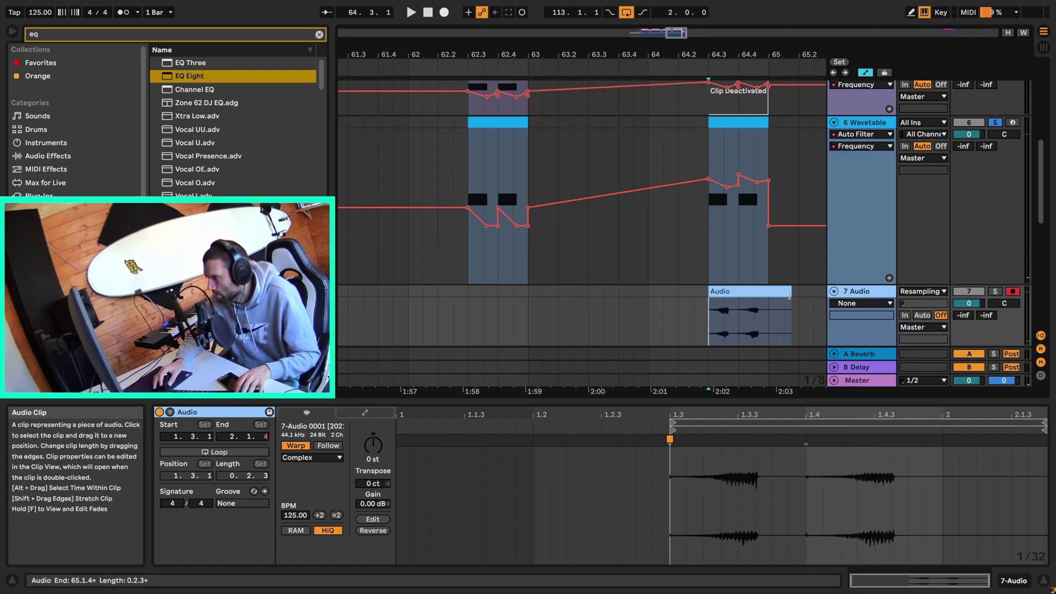
drag(792, 319, 769, 321)
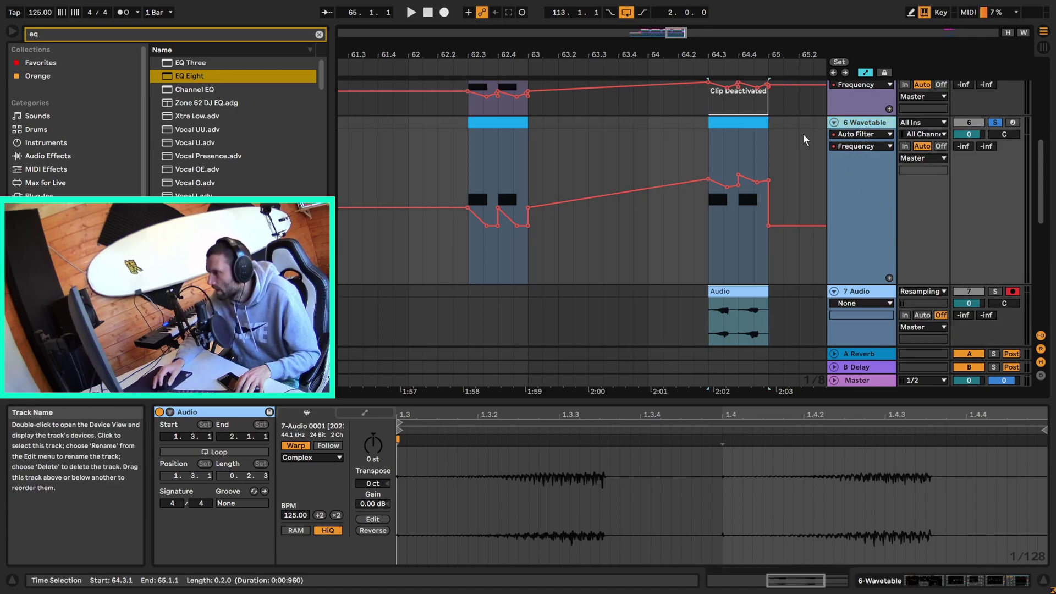
Deactivate the 6 Wavetable clip at 64.3.1 and select the Kick and new Kick clips in the same half bar.
click(748, 122)
scroll(781, 193, down, 8)
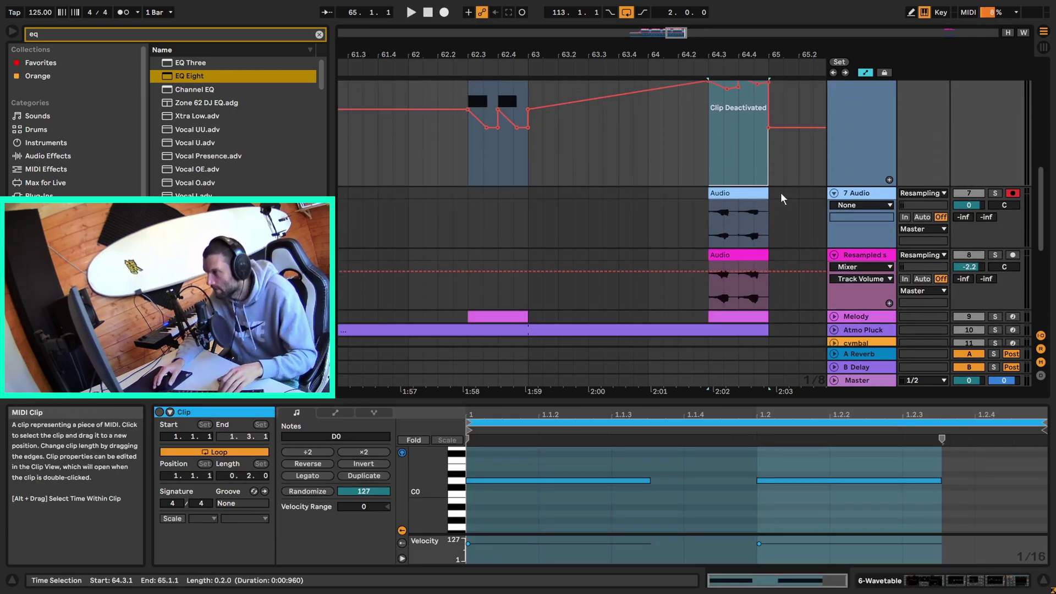
drag(774, 147, 712, 292)
scroll(776, 209, up, 8)
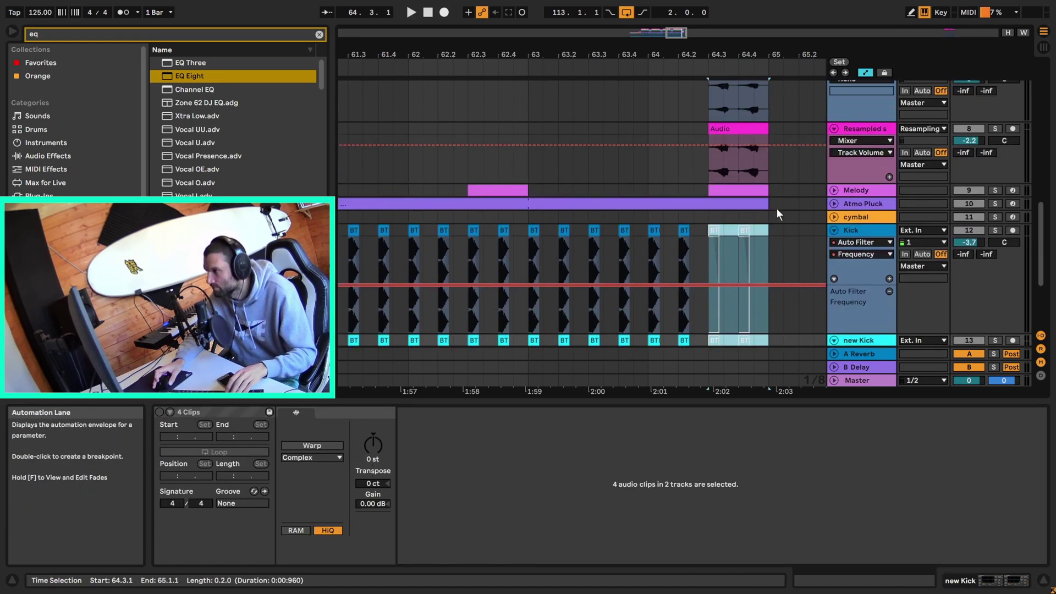
scroll(787, 228, up, 1)
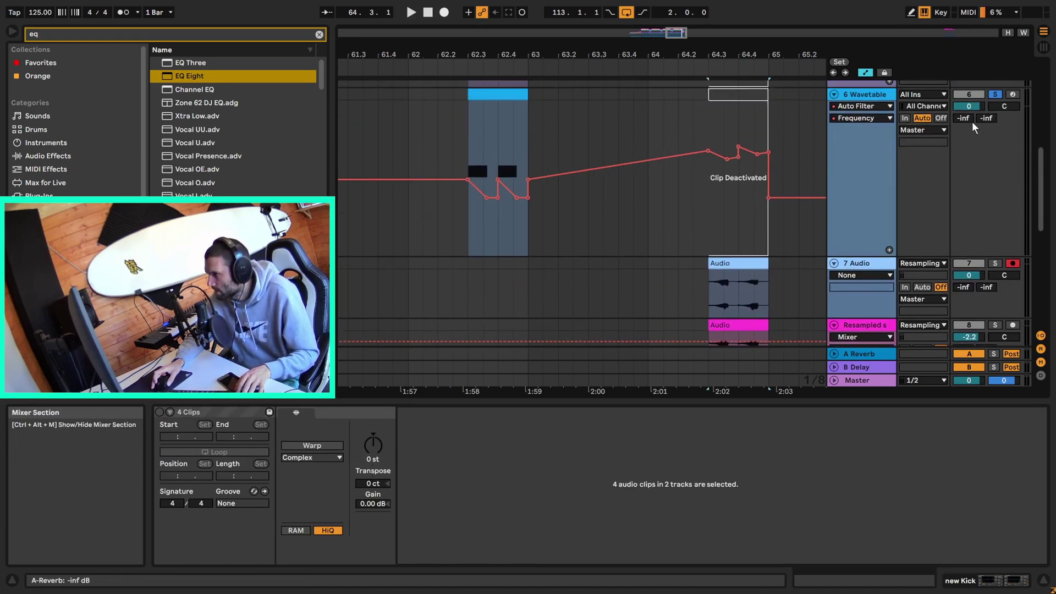
Solo the resampled saw stab track for a short playback, and switch the solo from it to the 7 Audio track.
scroll(970, 257, down, 3)
click(994, 227)
scroll(902, 242, up, 1)
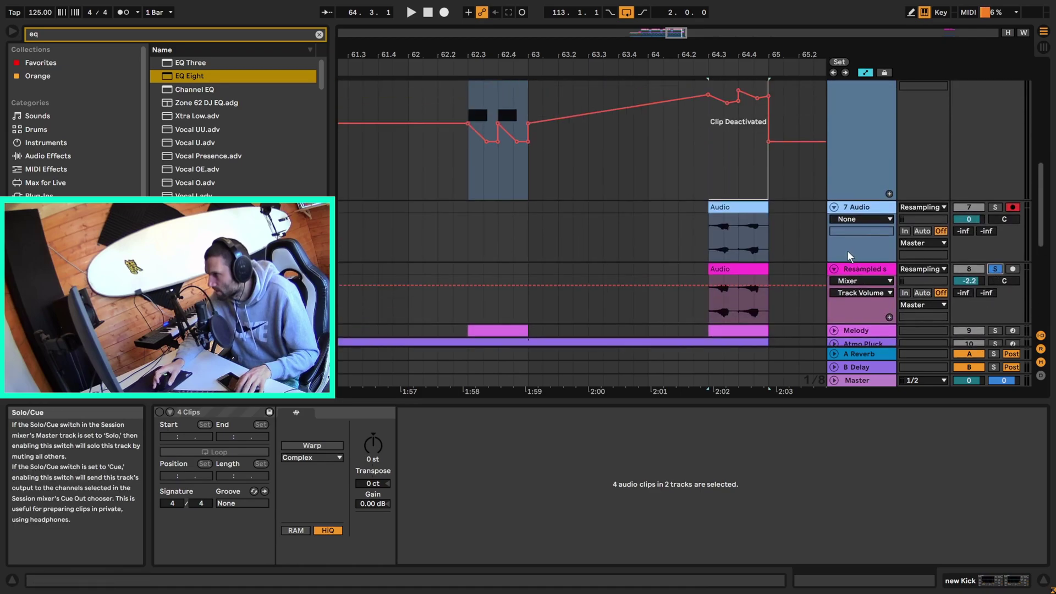
key(space)
scroll(855, 275, up, 1)
key(space)
click(995, 235)
click(968, 247)
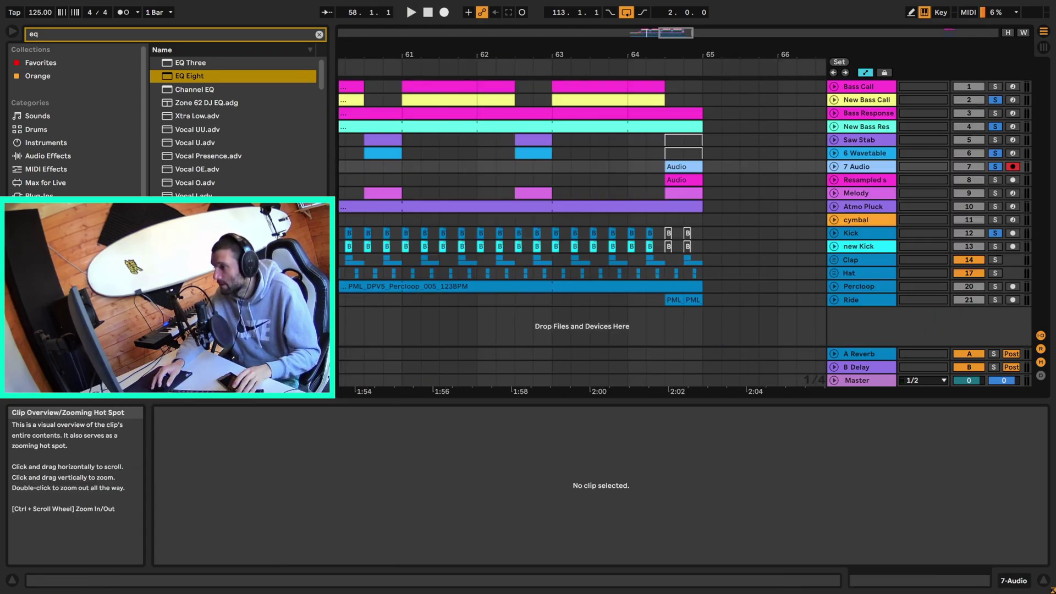
Unfold the resampled saw stab track, clear all solos and play its clip at 56.3.1 within the mix.
scroll(358, 157, up, 1)
drag(346, 157, 727, 157)
click(834, 180)
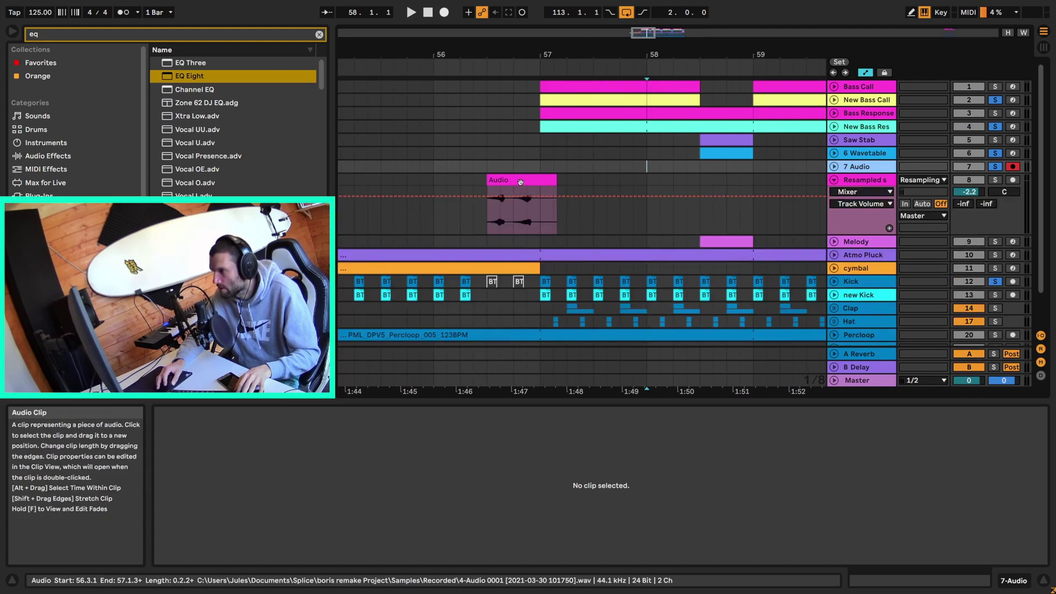
click(549, 204)
click(489, 223)
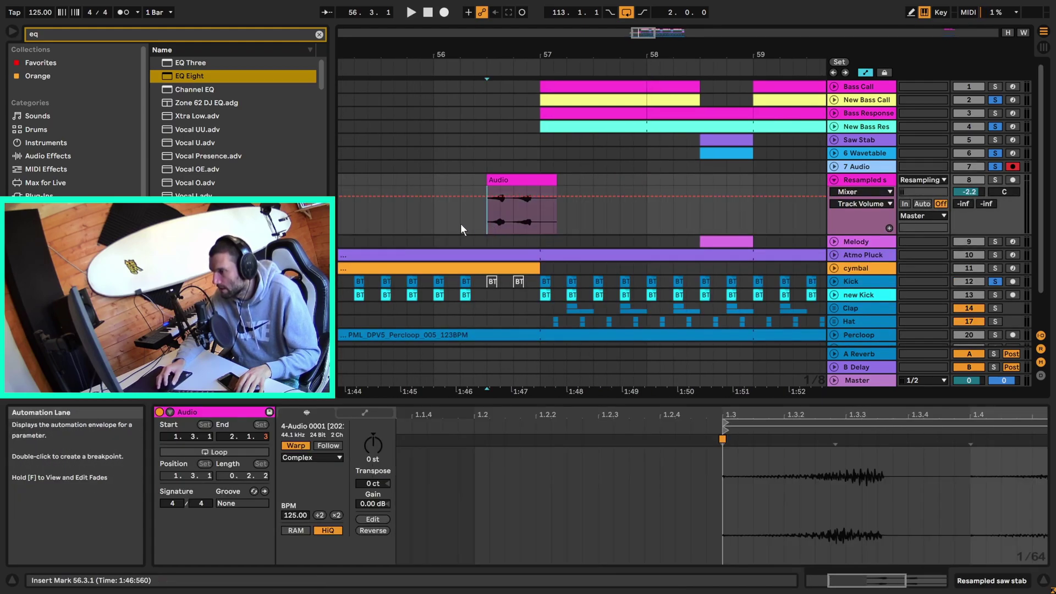
click(472, 223)
click(995, 166)
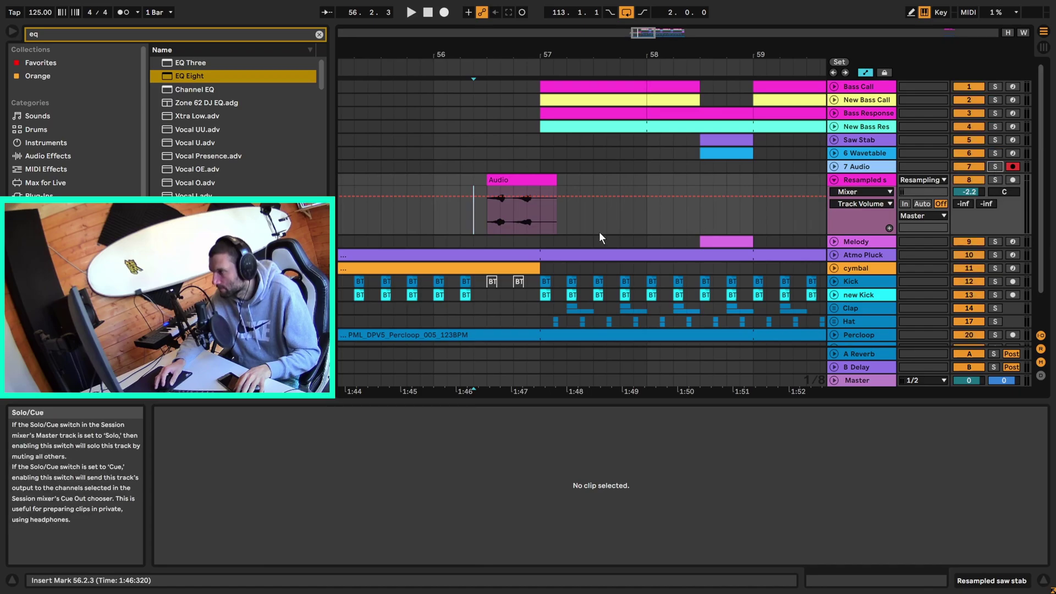
key(space)
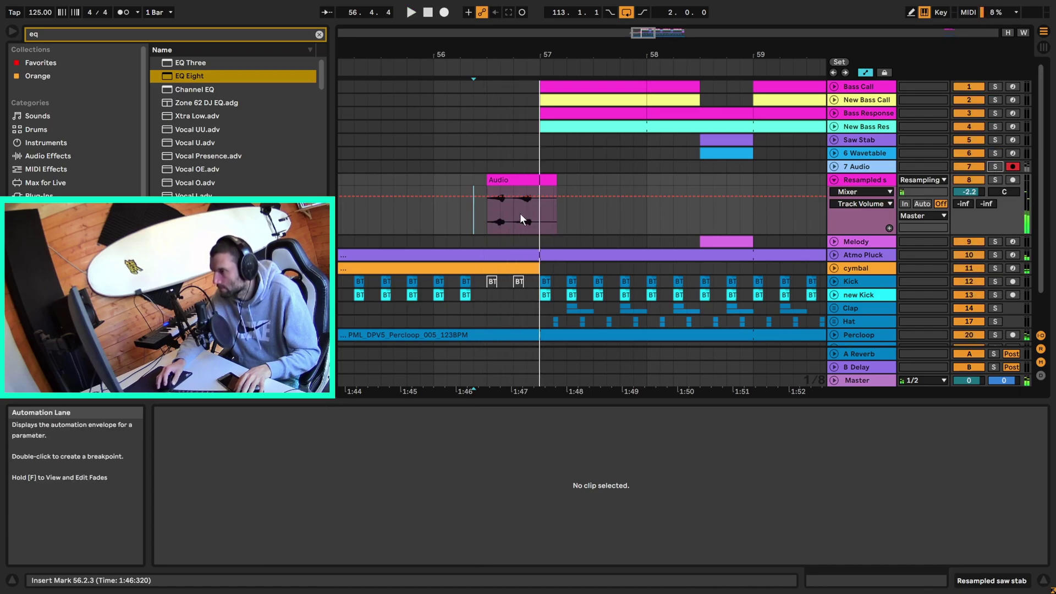
click(482, 223)
key(space)
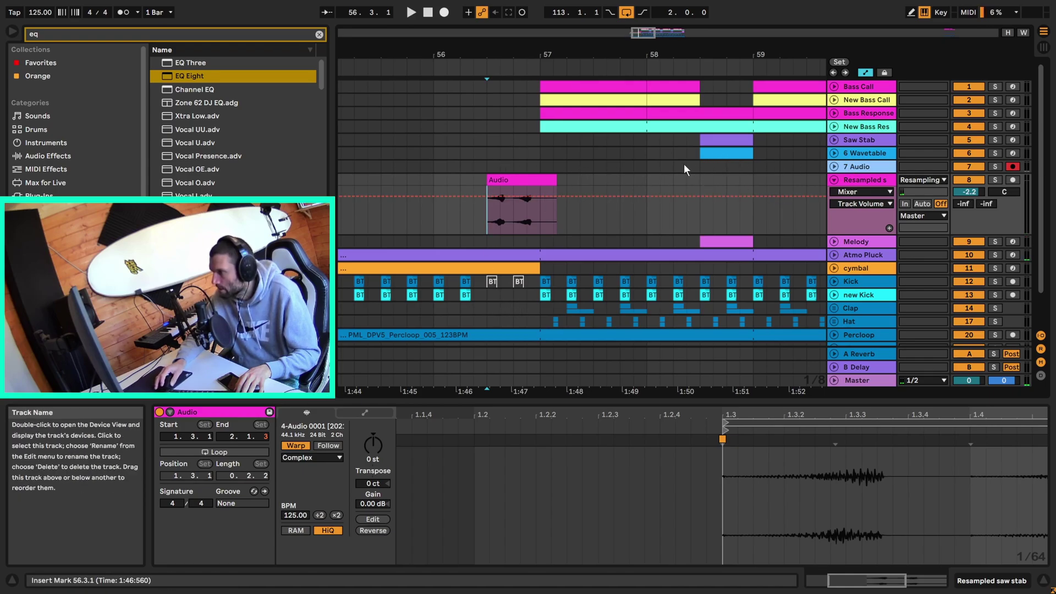
Solo the 6 Wavetable track, preview its stab at 58.3.1 and record it onto the 7 Audio track.
click(699, 166)
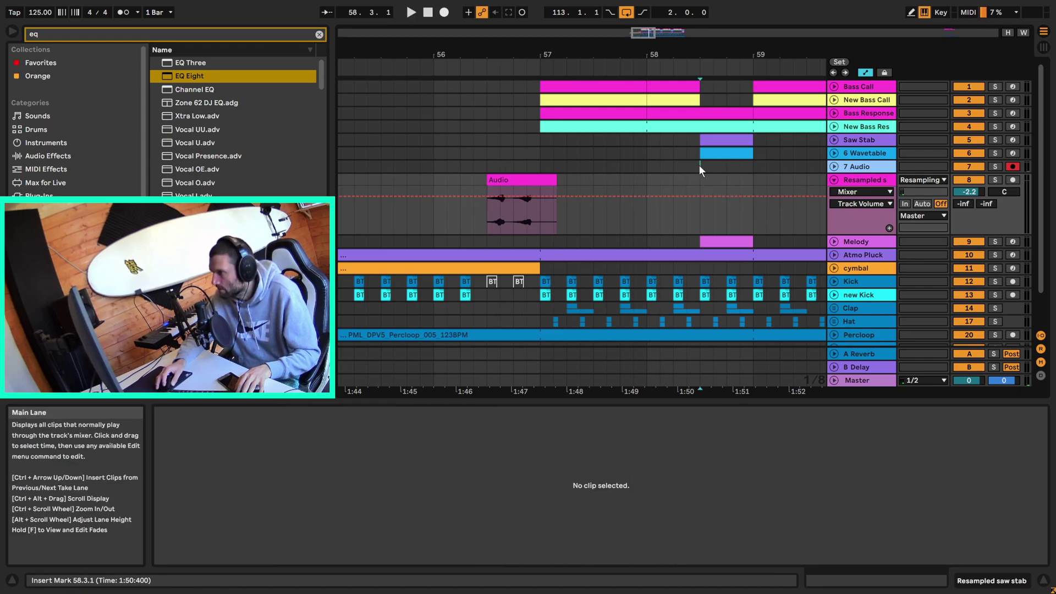
click(995, 153)
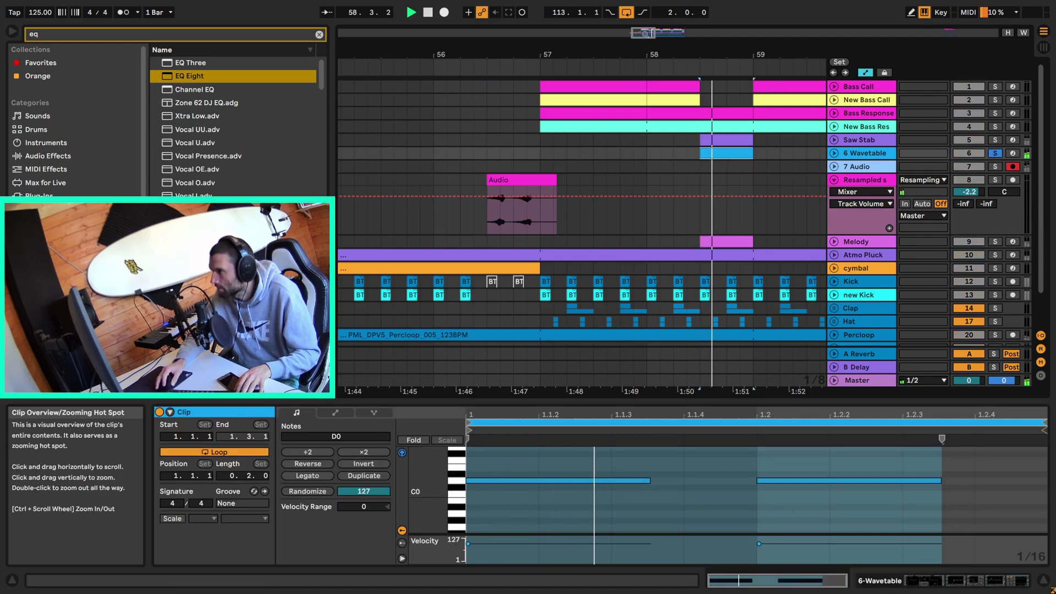
drag(677, 42, 668, 63)
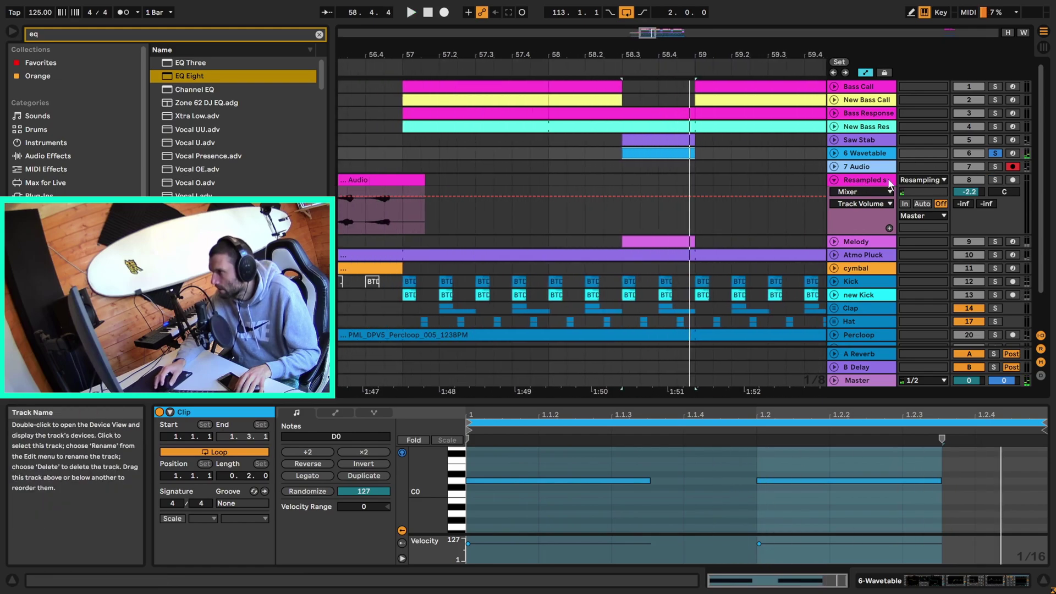
click(835, 166)
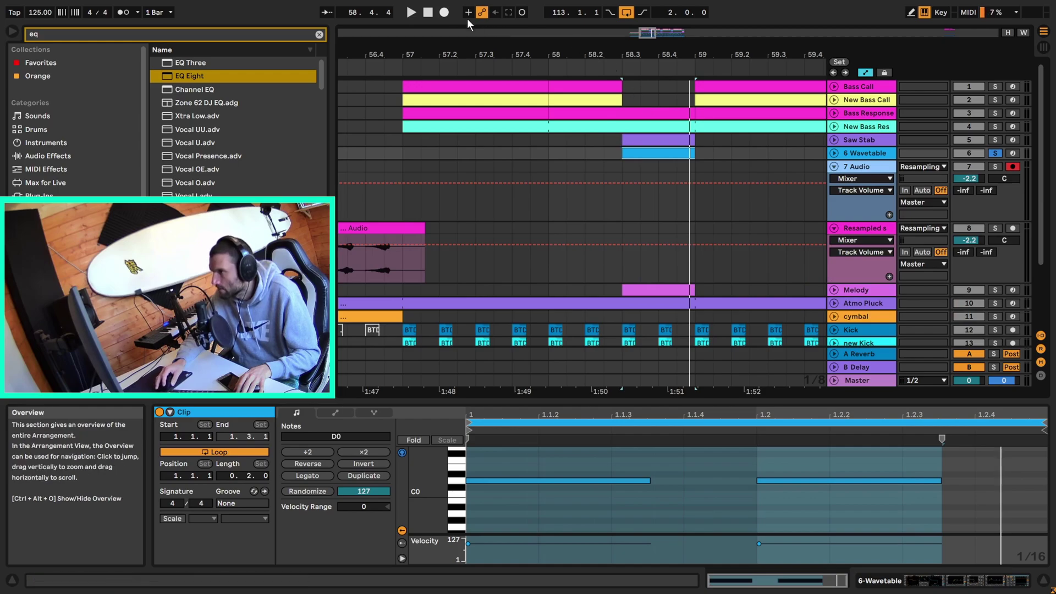
click(443, 13)
key(space)
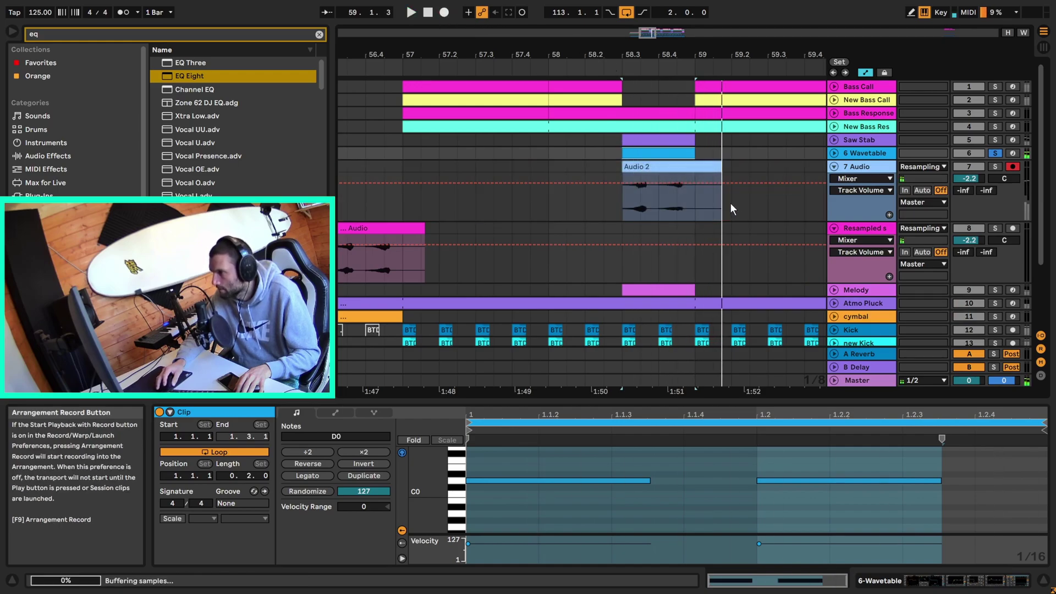
Move the newly recorded 7 Audio clip back to 56.3.1, above the existing resampled saw stab clip.
drag(649, 33, 649, 30)
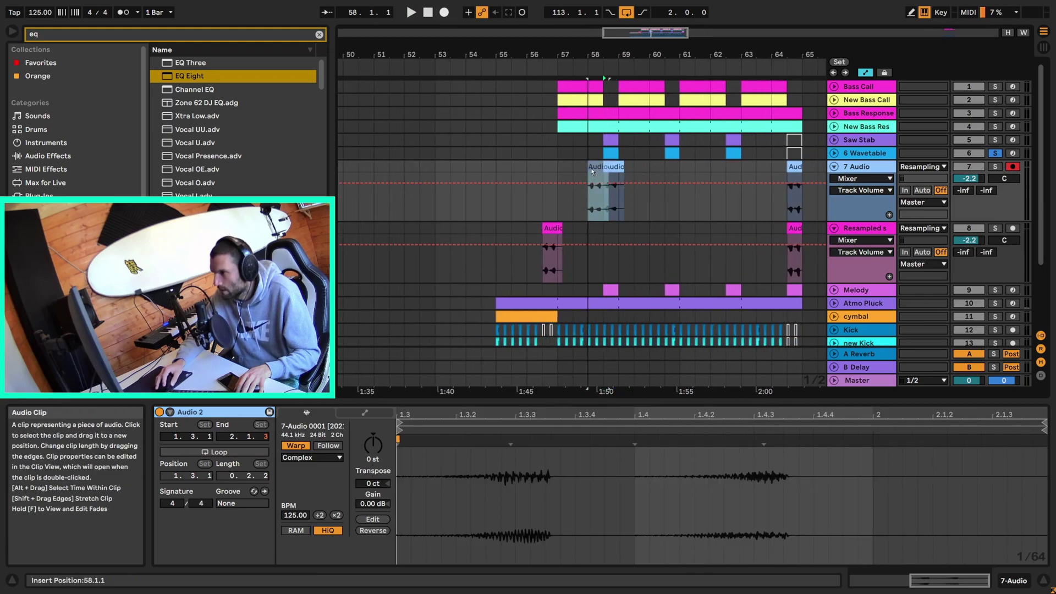
drag(613, 172, 553, 173)
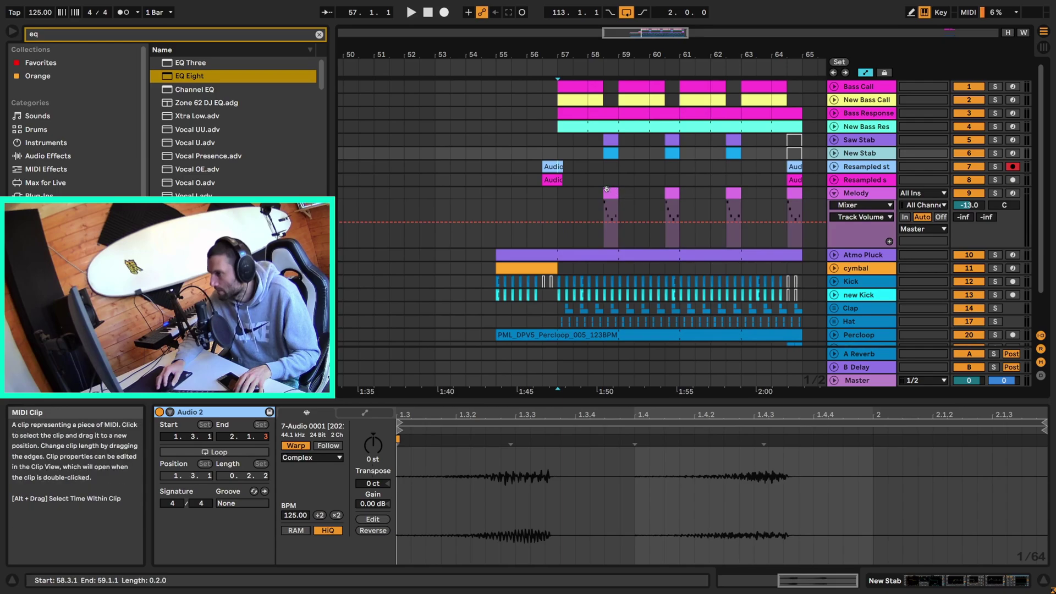
Open the Melody clip at 58.3.1, solo its track and play the phrase while viewing its notes.
click(611, 195)
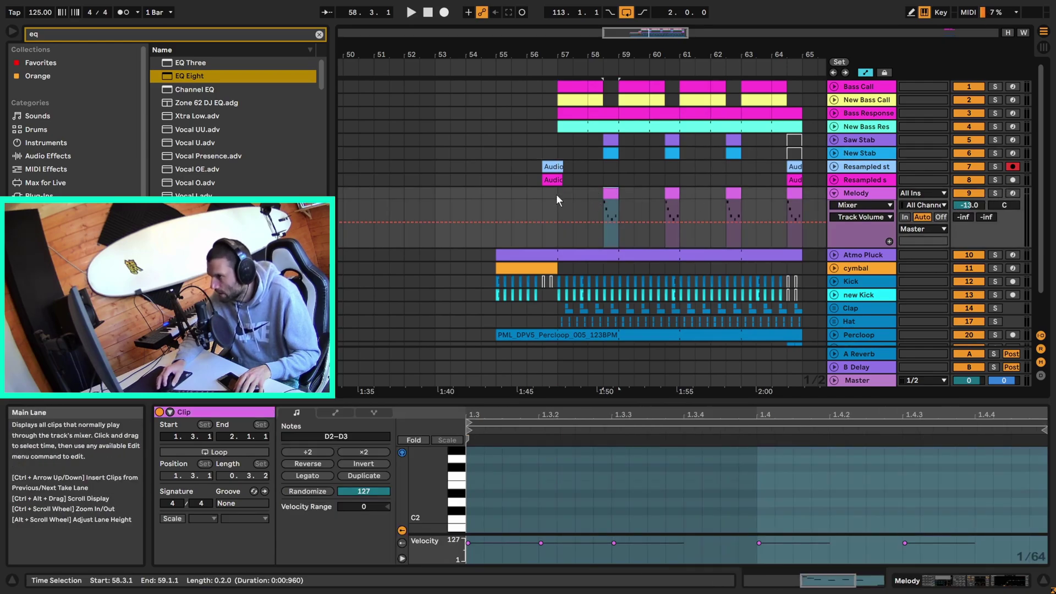
click(996, 193)
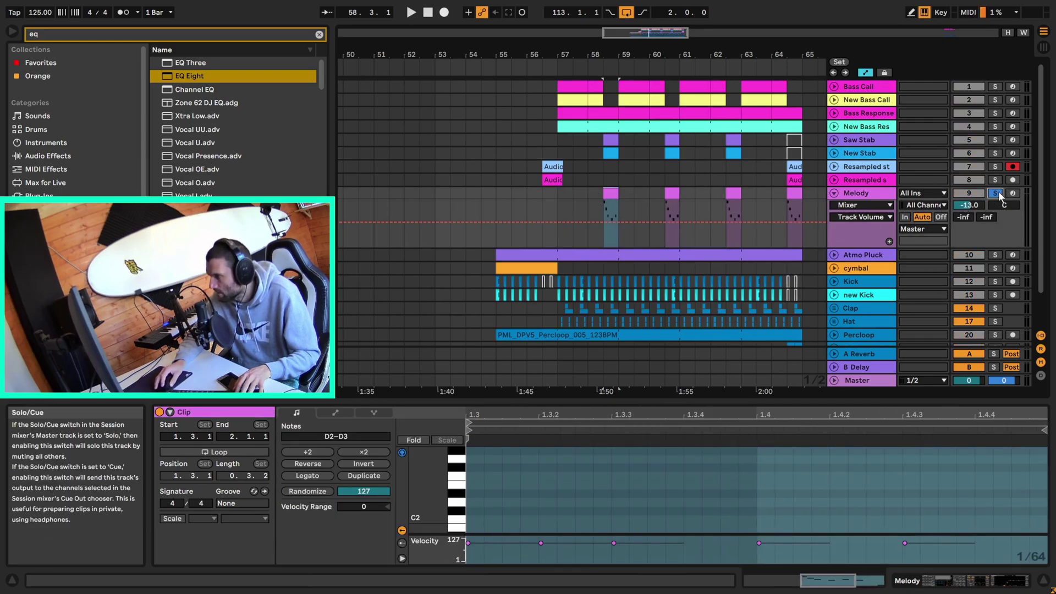
key(space)
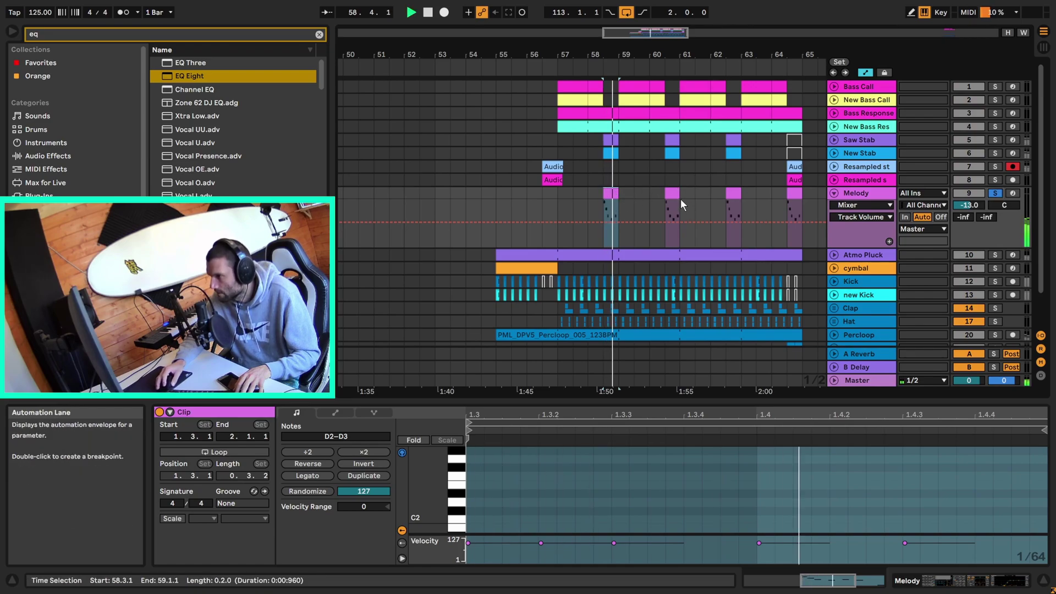
key(space)
click(511, 475)
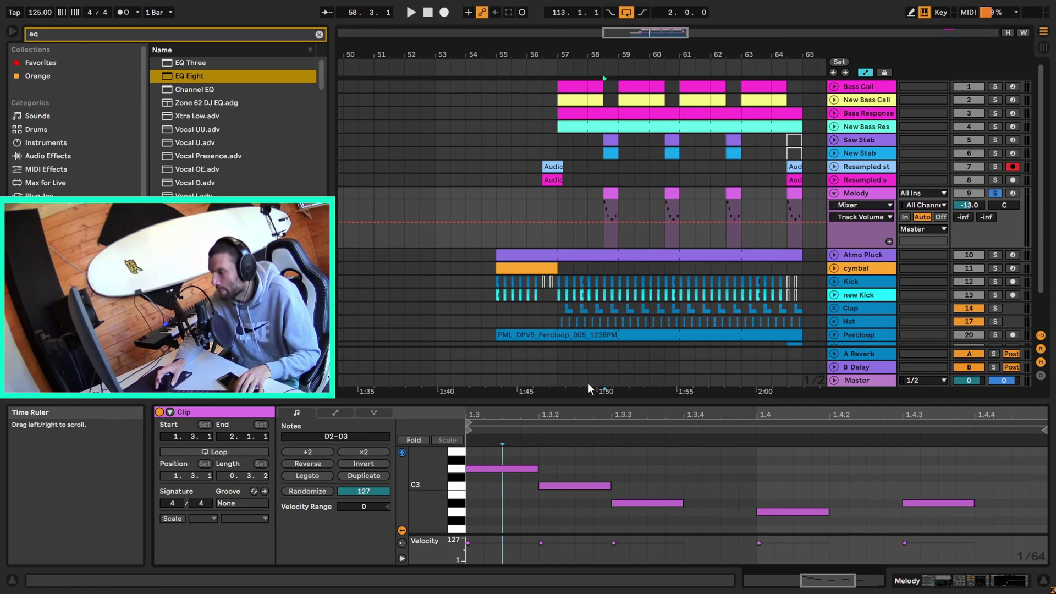
key(space)
key(space)
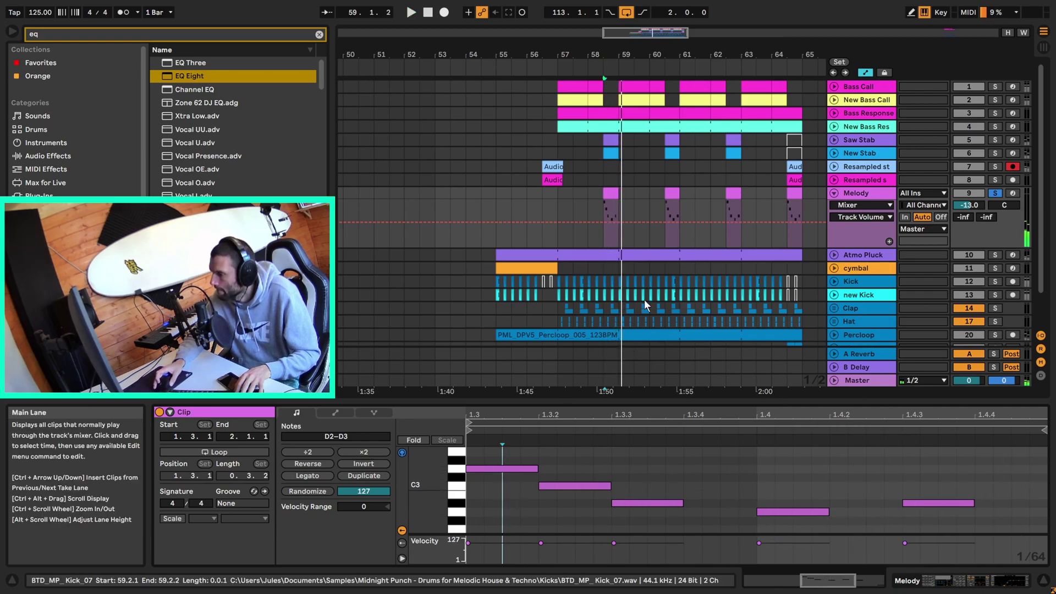
Open the Melody track's device chain and examine Operator's global settings and the coarse tuning, waveform and level of oscillators A and B.
click(987, 580)
drag(988, 582, 925, 586)
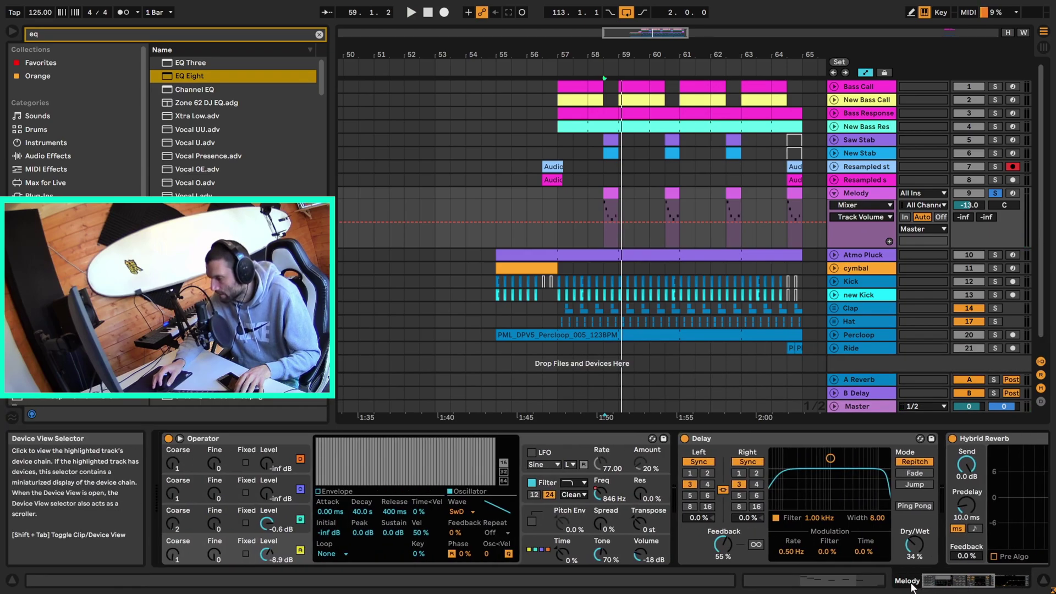
click(543, 546)
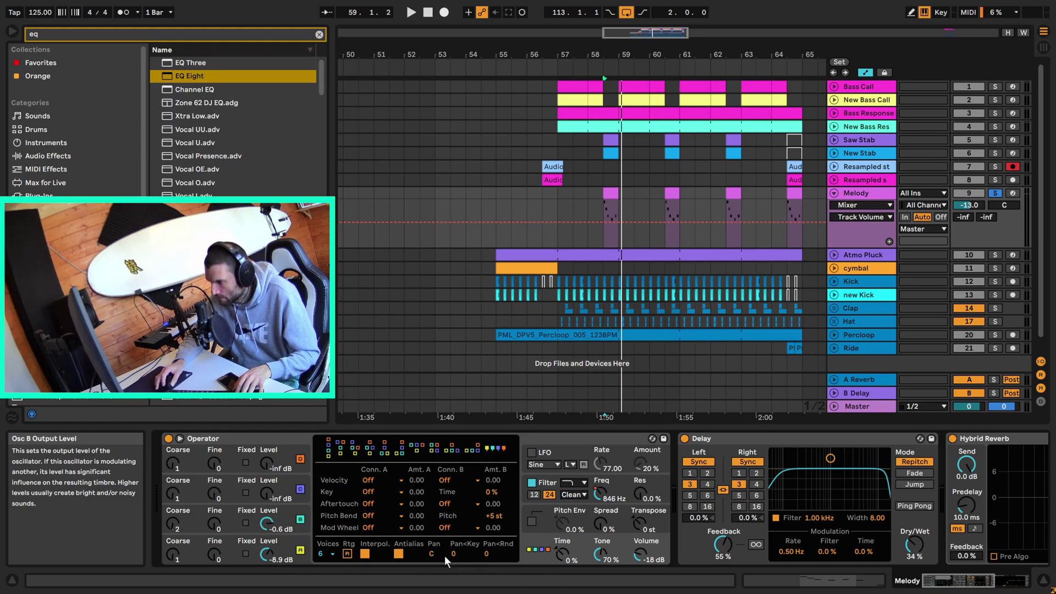
click(300, 548)
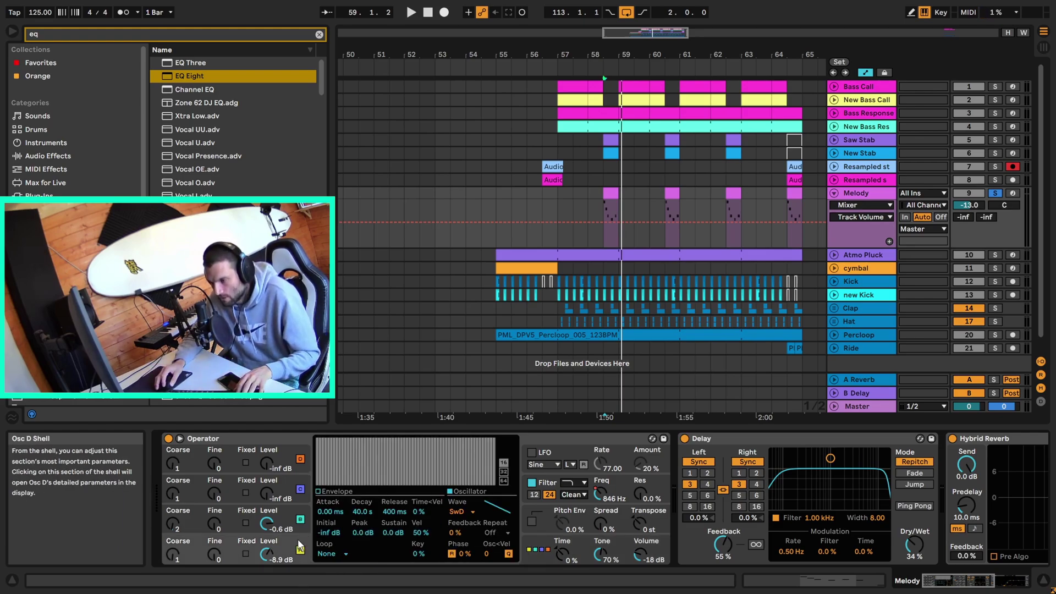
click(180, 525)
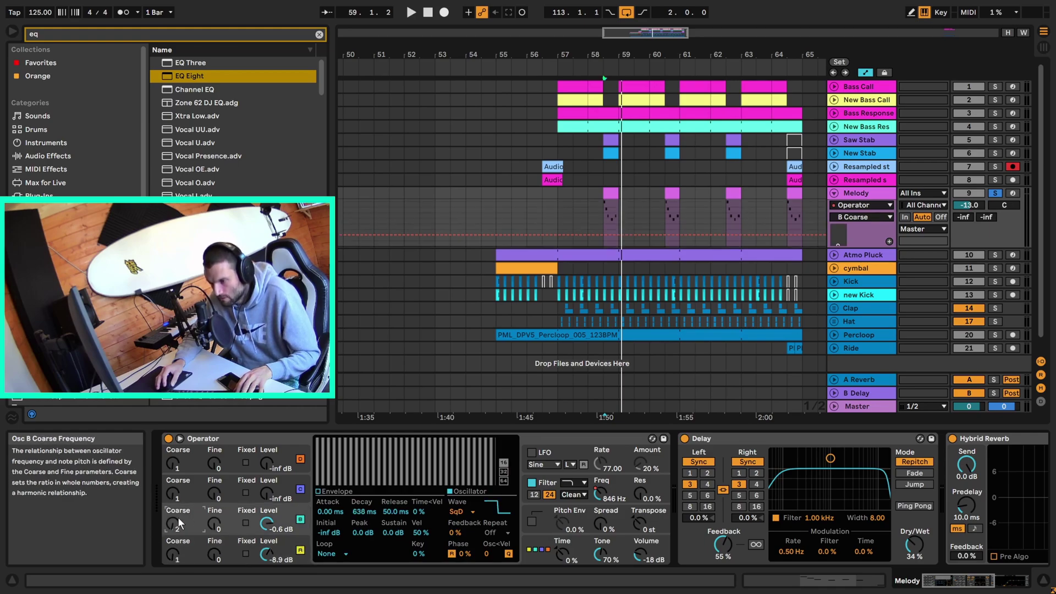
click(172, 550)
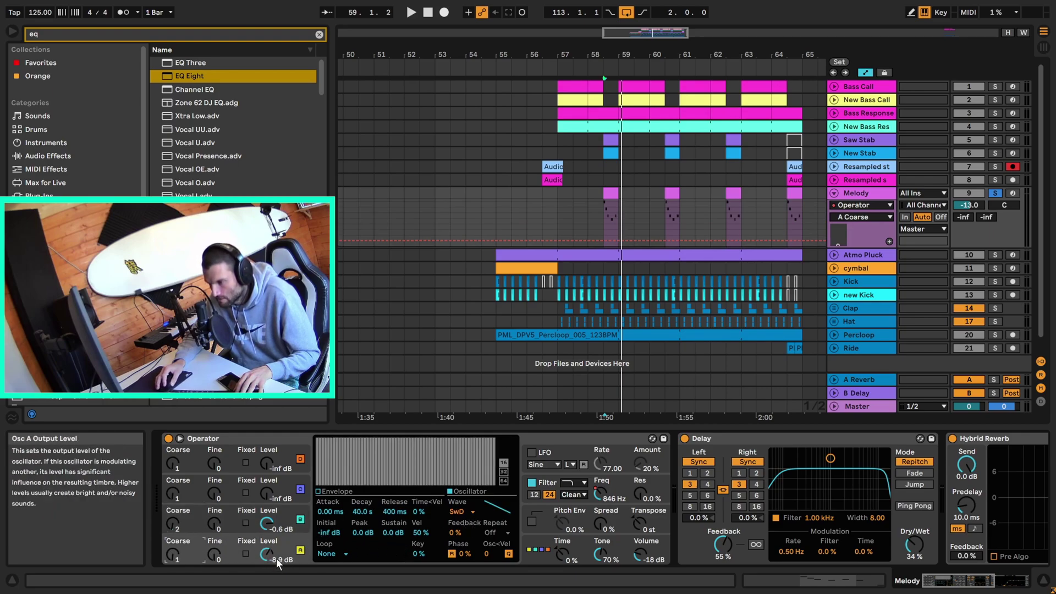
click(198, 519)
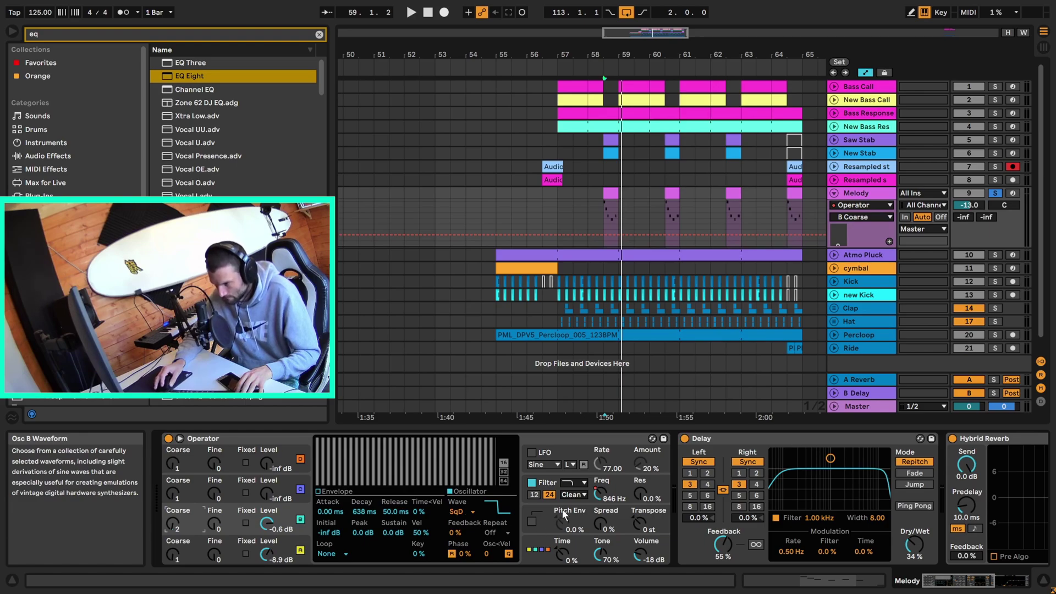
Examine Operator's filter envelope and cutoff frequency, and the settings of the Delay that follows it.
click(554, 489)
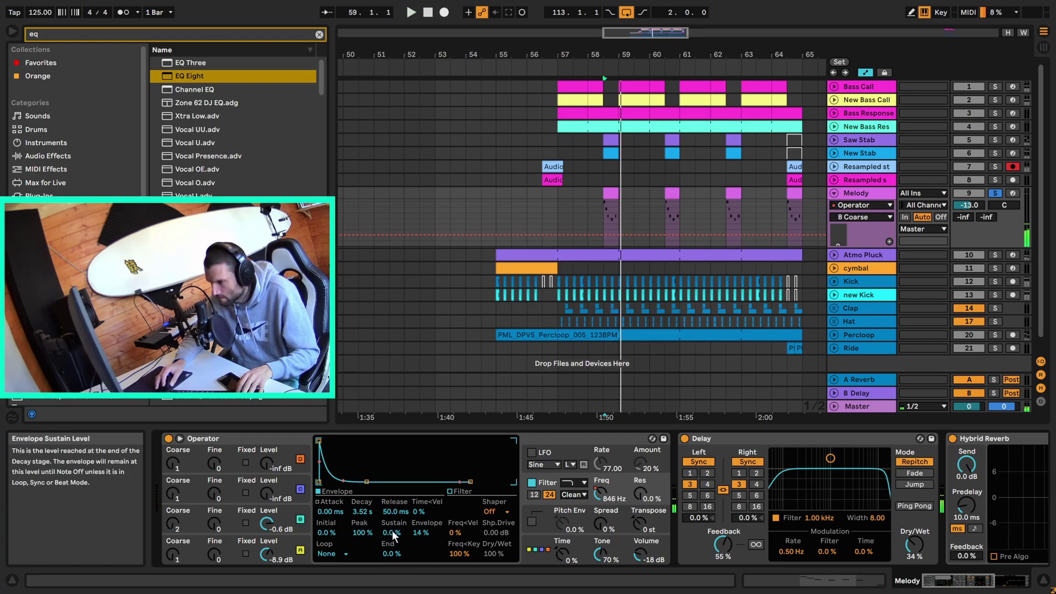
click(603, 496)
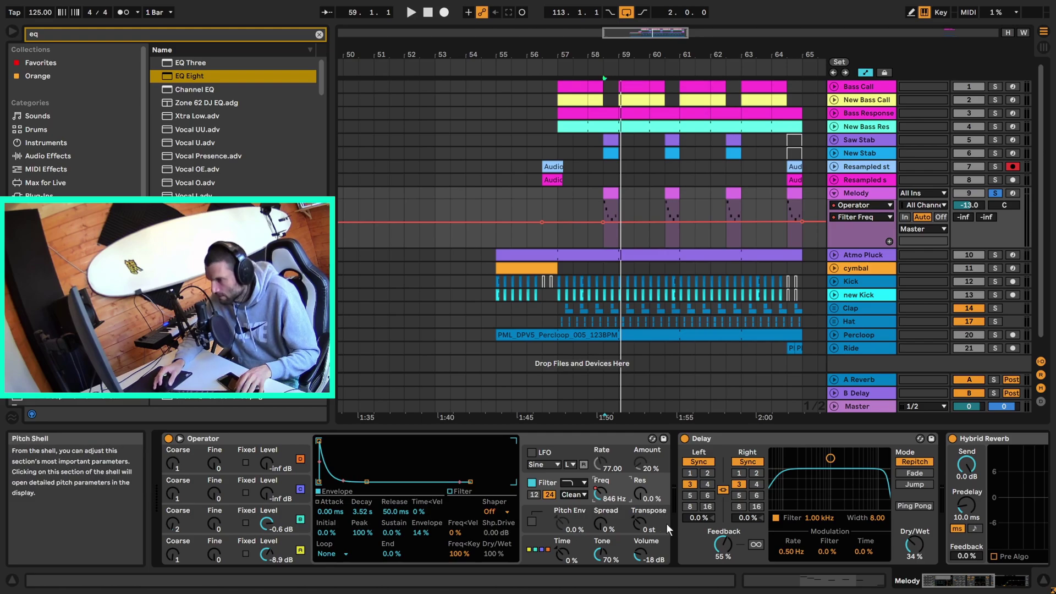
click(737, 443)
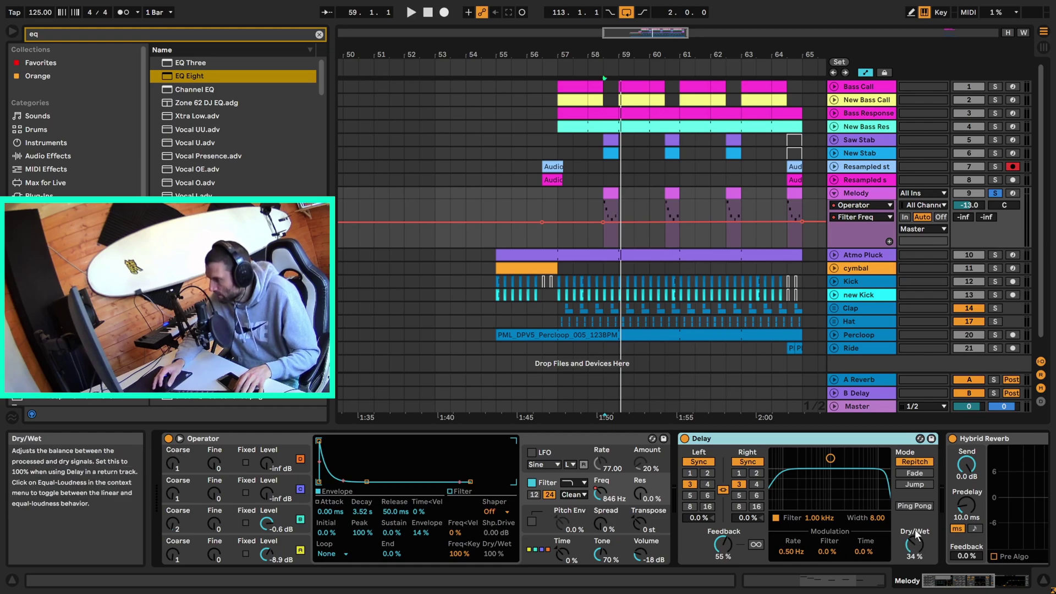
Compare the Melody phrase with Hybrid Reverb bypassed, re-enable it and examine its convolution and algorithm settings.
key(space)
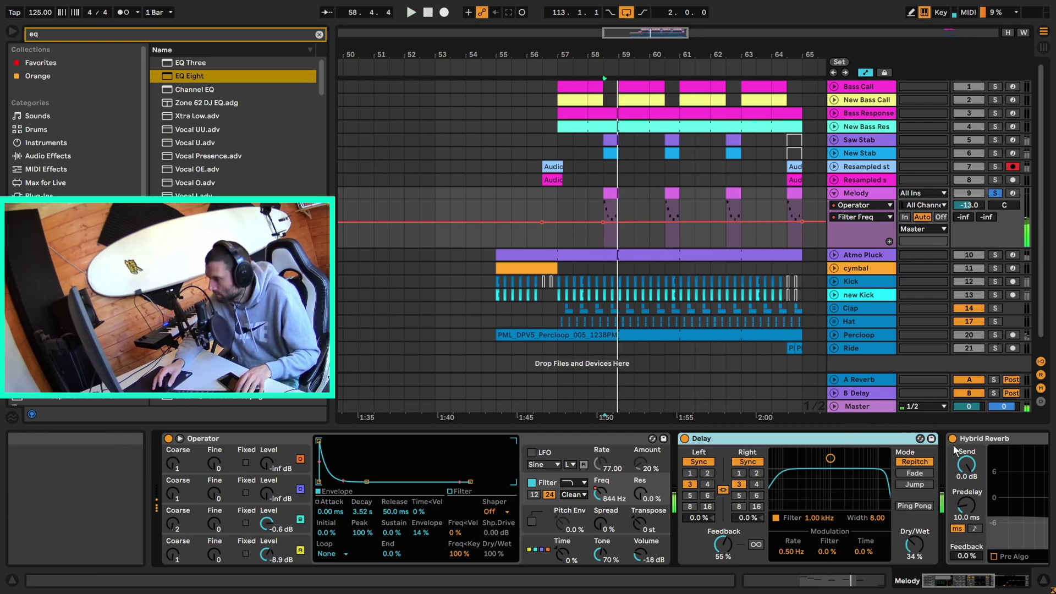
click(953, 439)
click(953, 440)
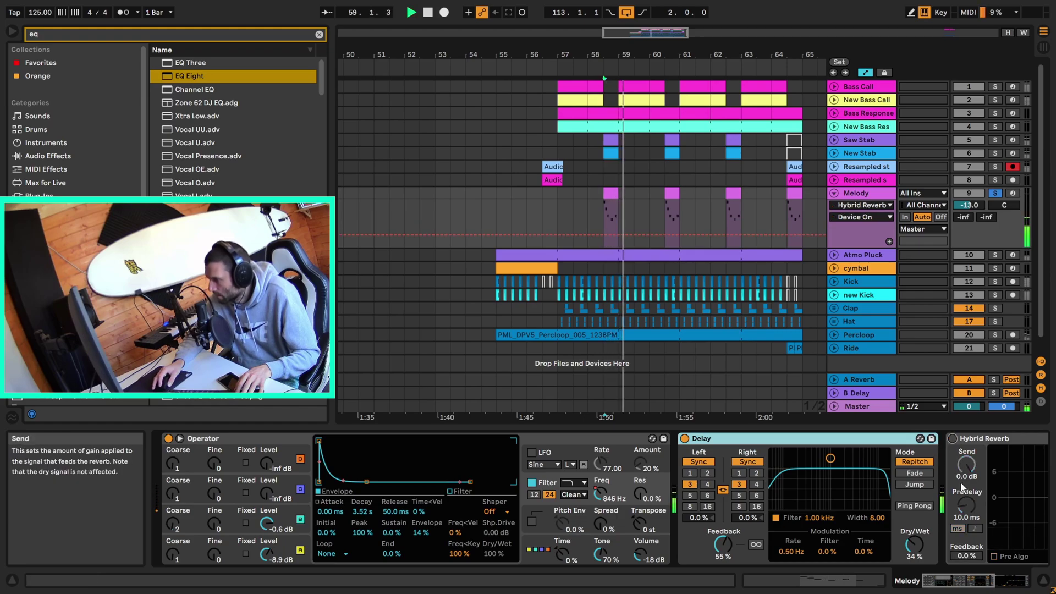
click(963, 588)
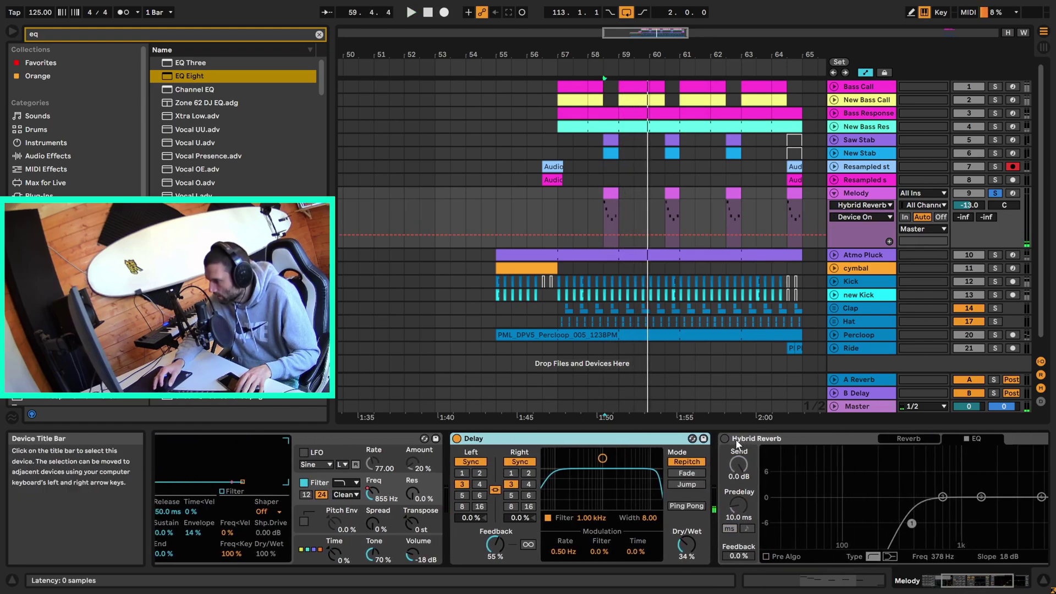
click(724, 439)
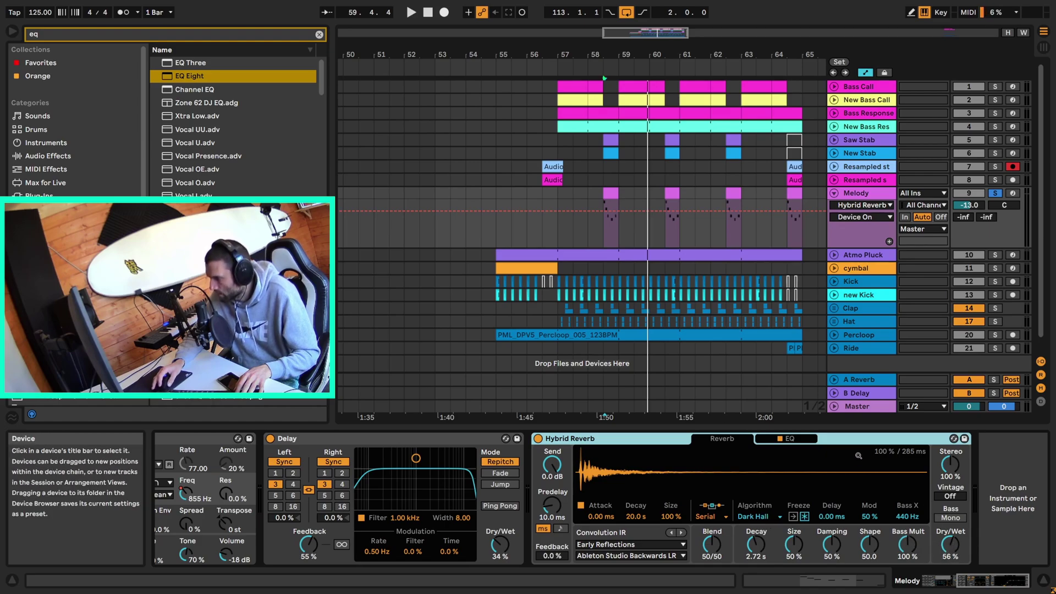
In Hybrid Reverb's EQ, set the low-cut band to 373 Hz with a 24 dB slope and play the phrase.
click(788, 438)
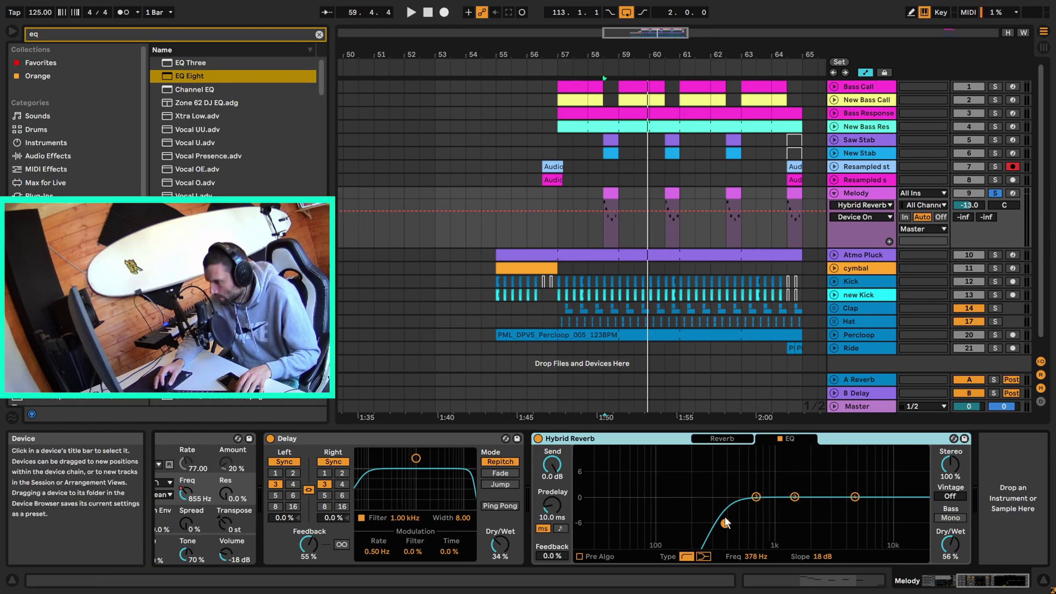
key(space)
drag(726, 525, 724, 513)
key(space)
key(space)
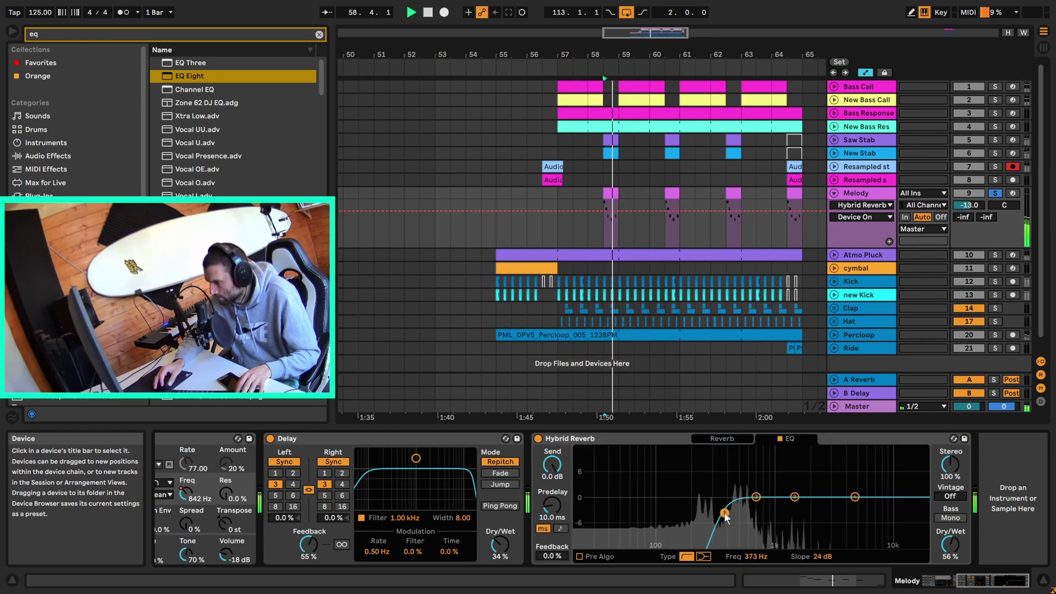
key(space)
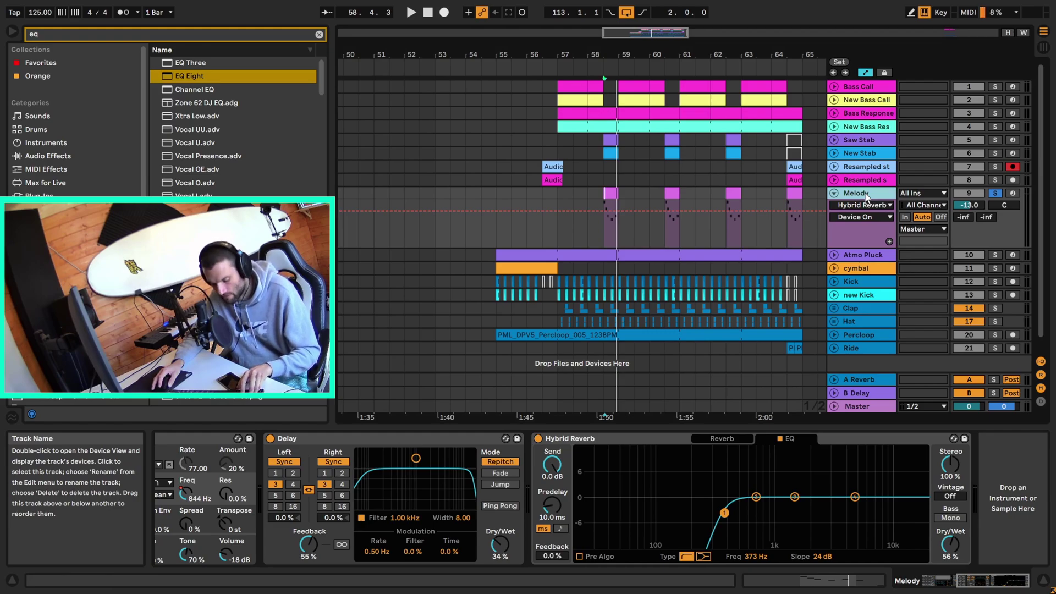
Insert a MIDI track below Melody and create an empty clip on it from 58.3.1 to 59.1.1.
key(ctrl+shift+t)
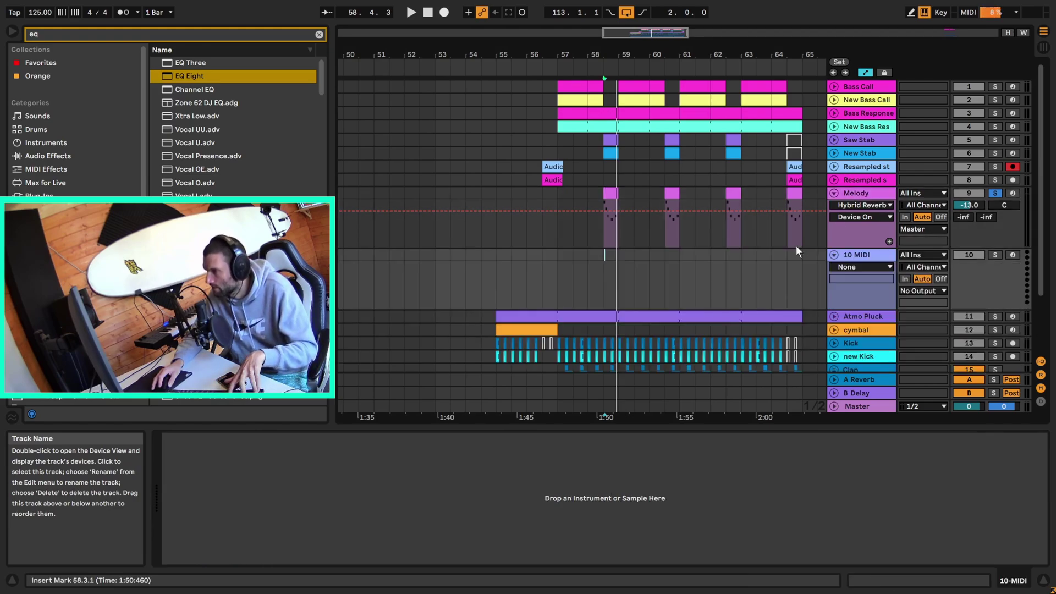
click(600, 252)
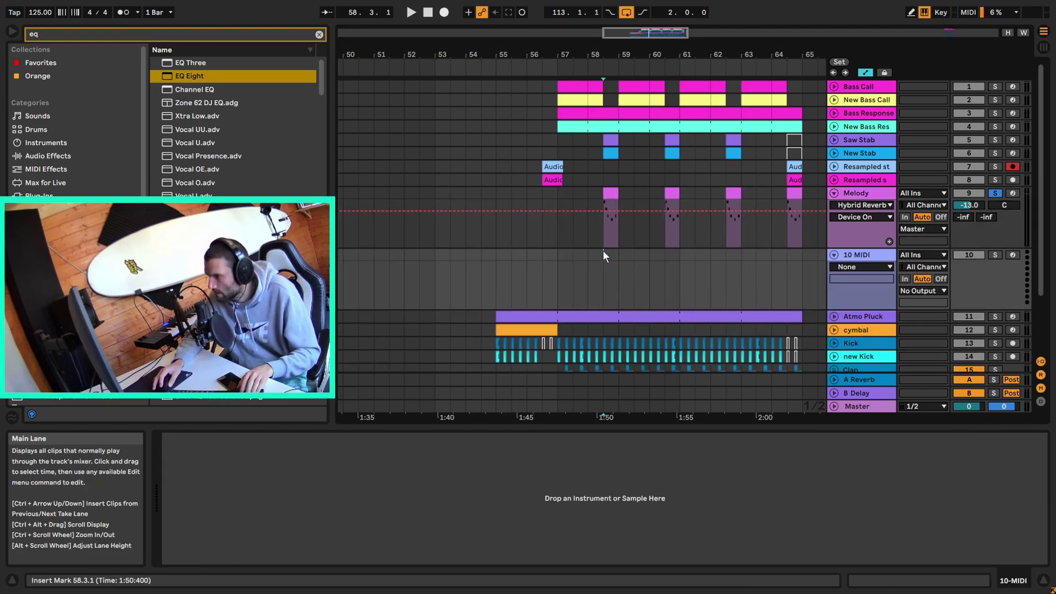
double_click(603, 255)
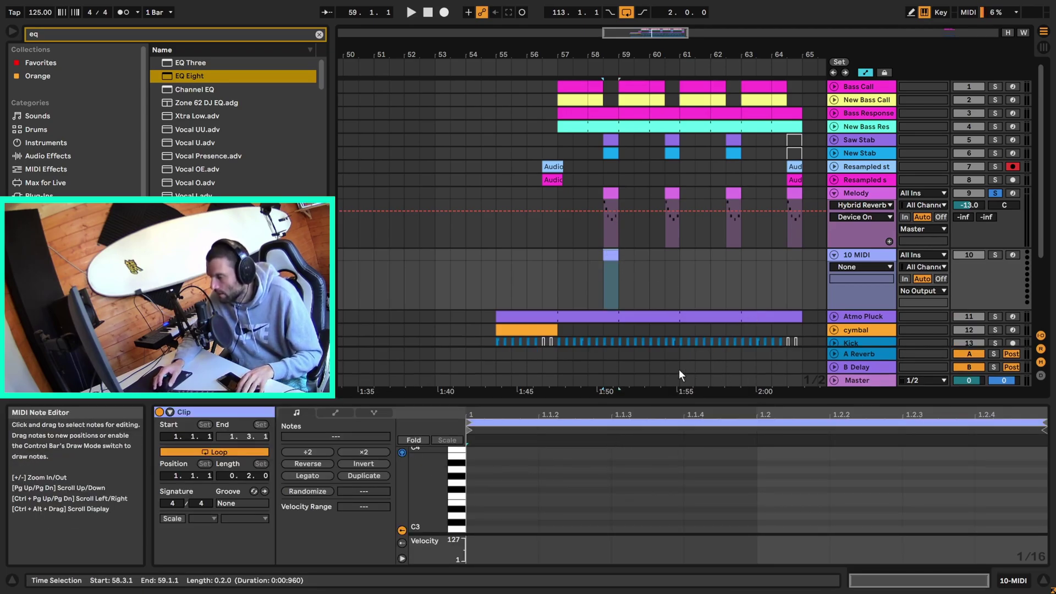
Draw sixteenth notes D3 at 1.1.1, C3 at 1.1.2, A#2 at 1.1.3, A2 at 1.2.1 and A#2 at 1.2.3 in the new clip.
click(507, 478)
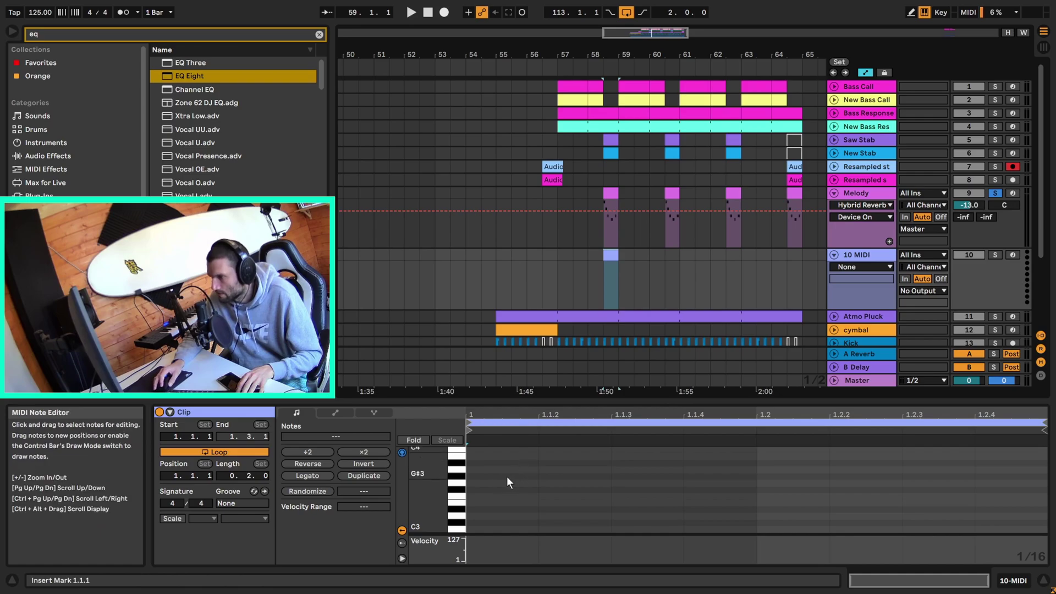
double_click(486, 500)
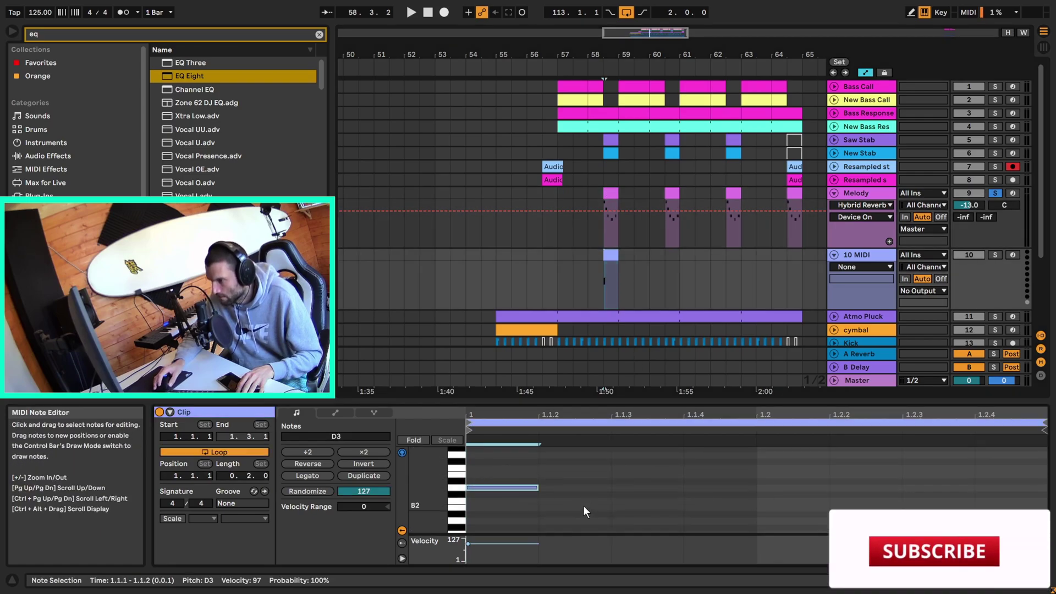
scroll(577, 502, down, 1)
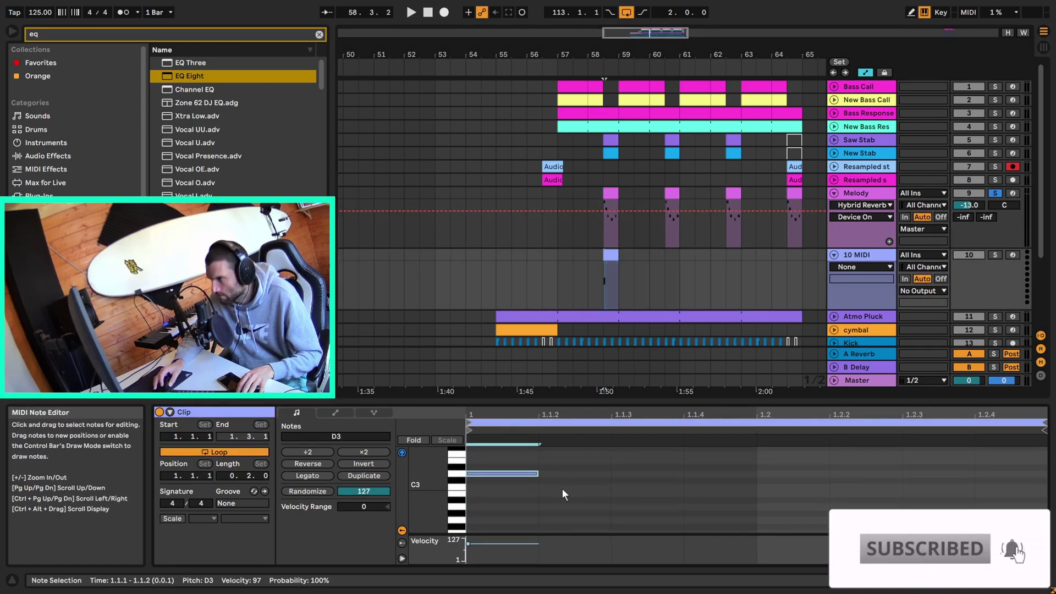
double_click(562, 488)
double_click(641, 500)
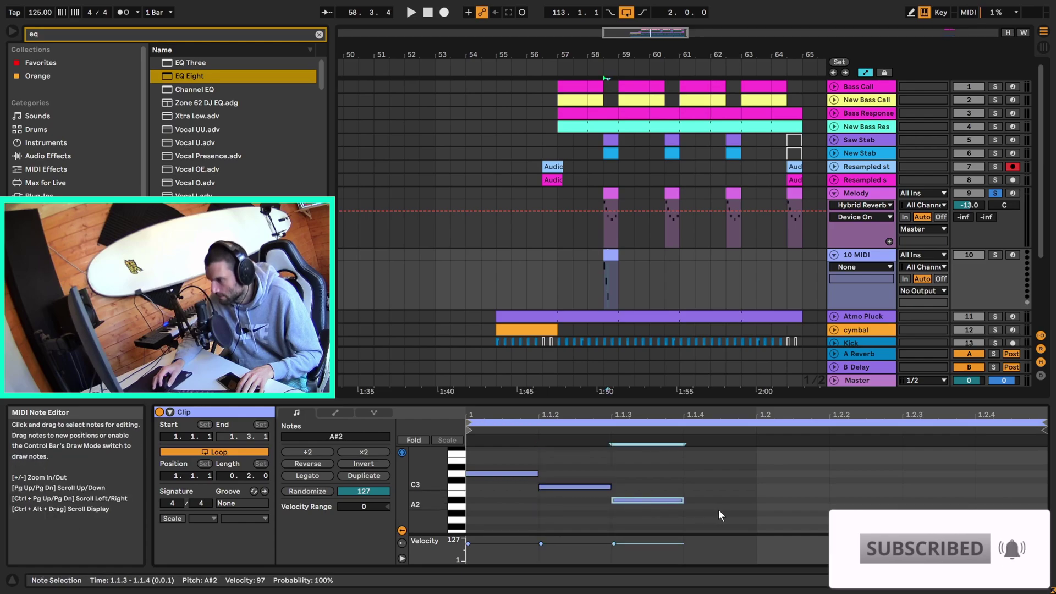
double_click(737, 506)
drag(737, 506, 807, 508)
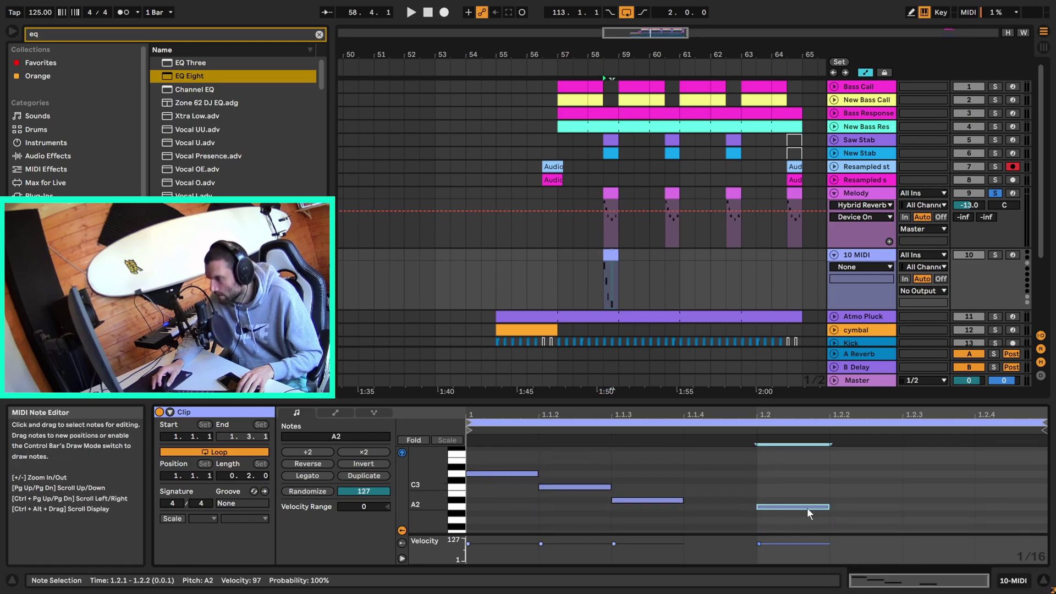
double_click(920, 501)
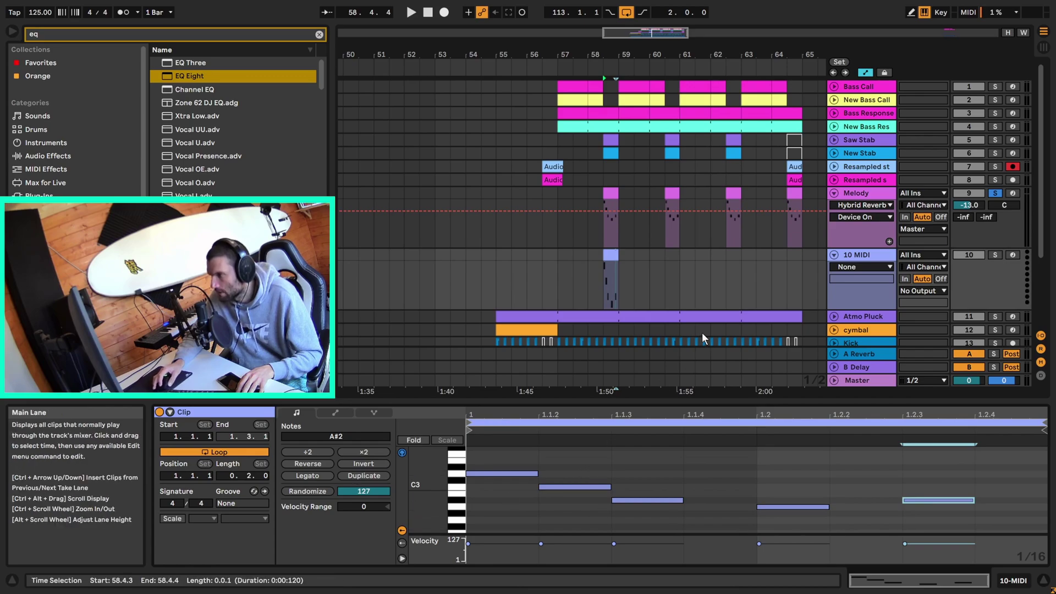
Duplicate the new MIDI clip to 60.3.1, 62.3.1 and 64.3.1, matching the Melody clips above.
key(space)
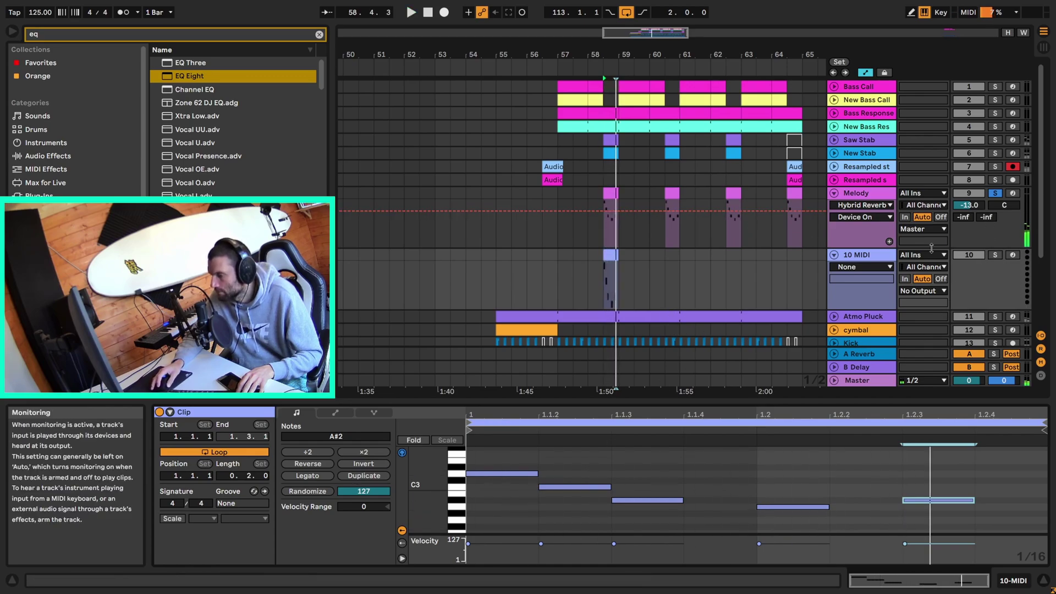
click(621, 255)
key(space)
drag(611, 256, 794, 258)
Search the browser for Operator and load it onto the new MIDI track.
click(319, 34)
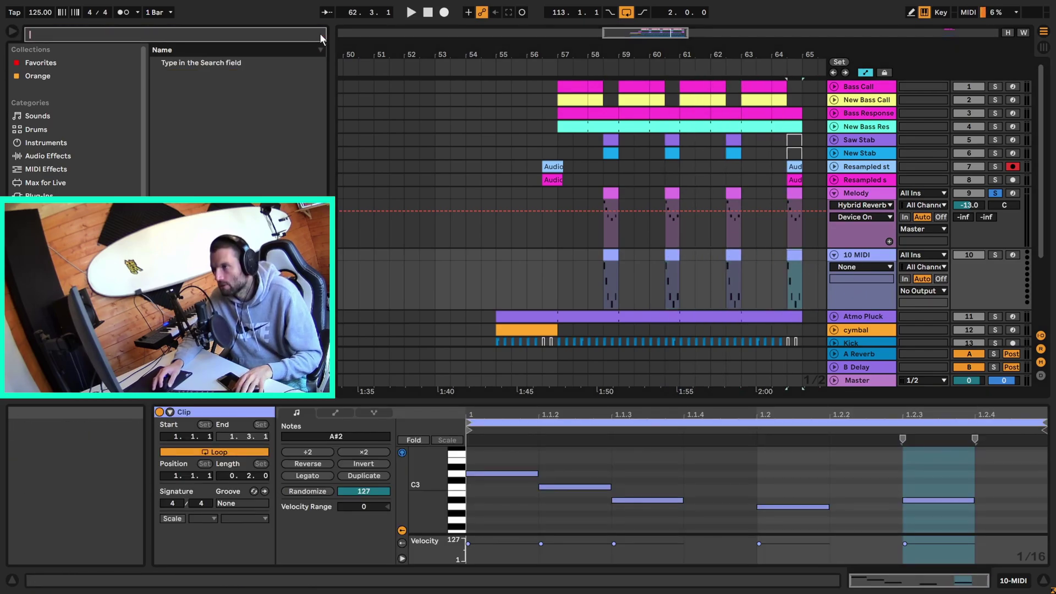
text(operator)
key(Down)
key(Return)
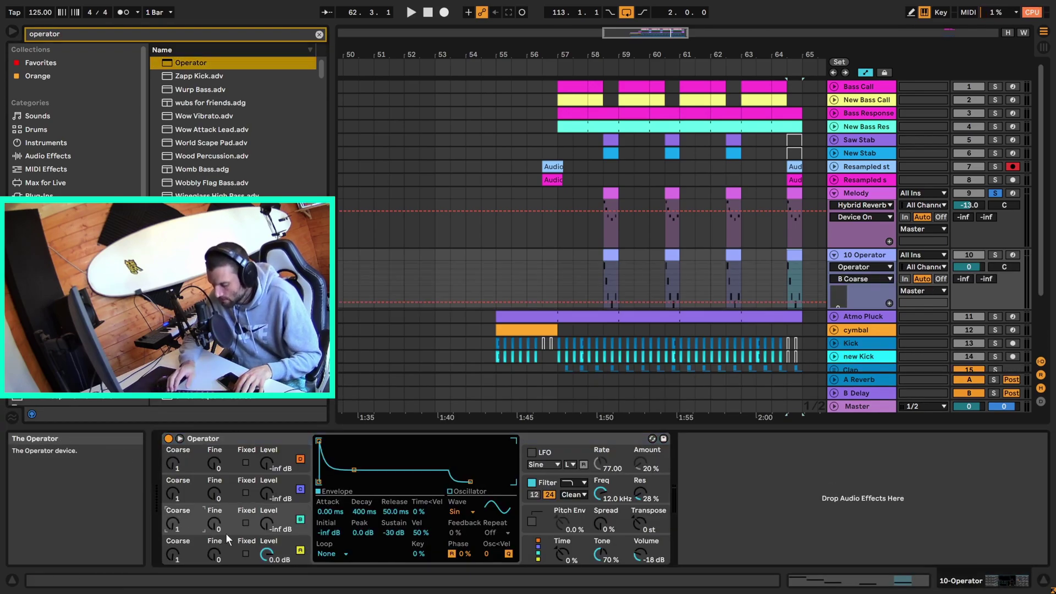
Switch Operator to the parallel oscillator algorithm and set oscillator B's coarse tuning to 2 and its level to -1.9 dB.
key(Up)
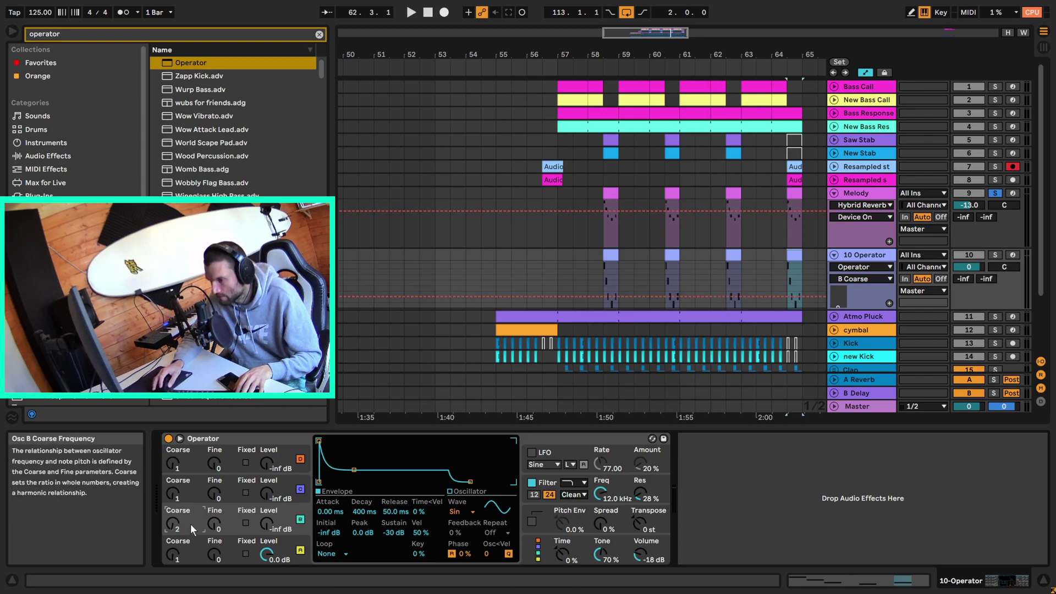
click(537, 551)
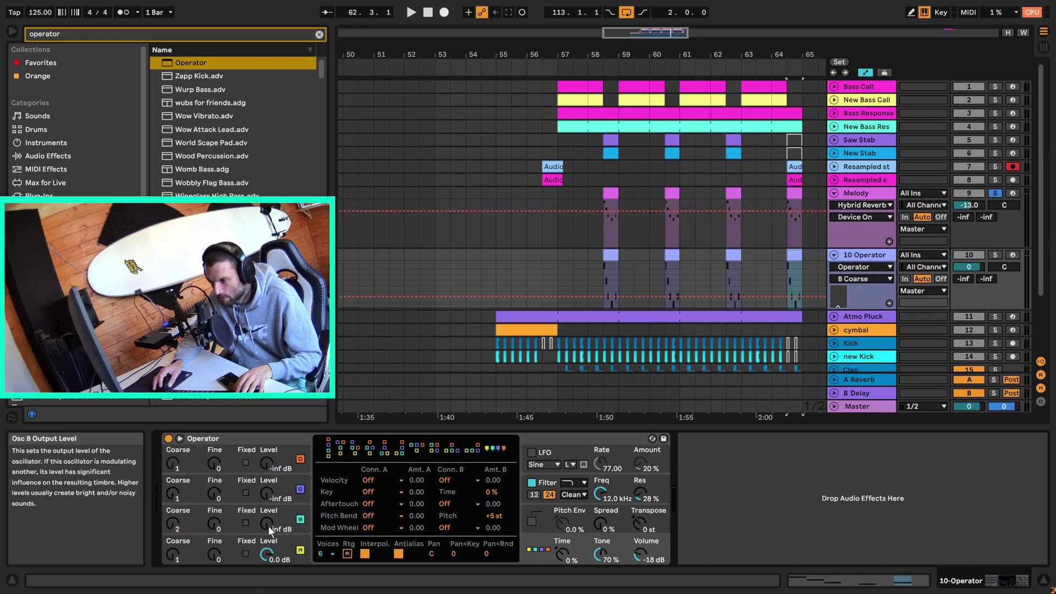
drag(269, 525, 268, 506)
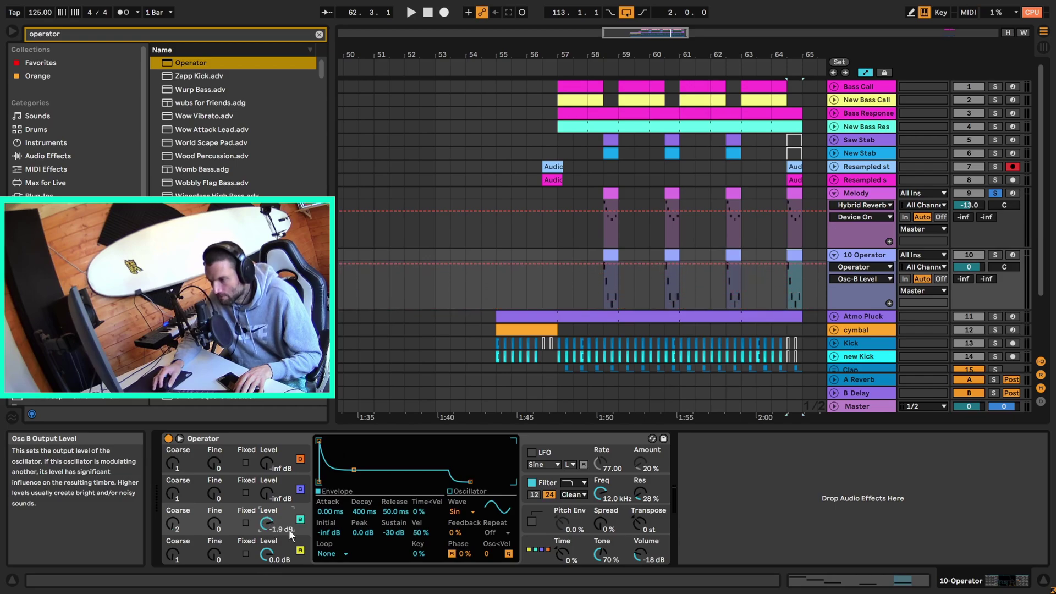
Solo the new Operator track and play its clip from 58.3.1.
click(995, 255)
key(space)
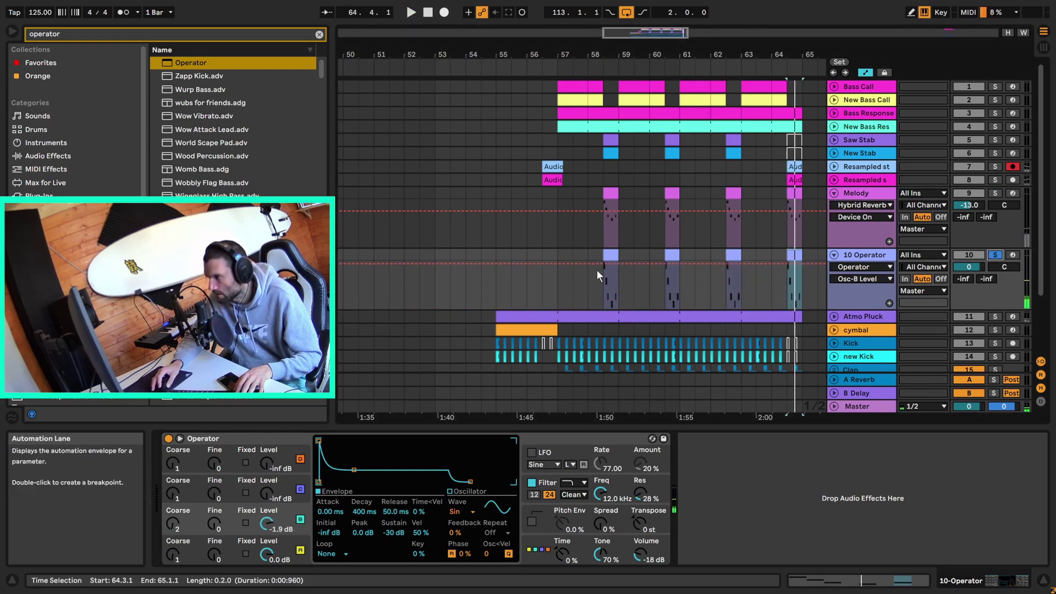
click(603, 275)
key(space)
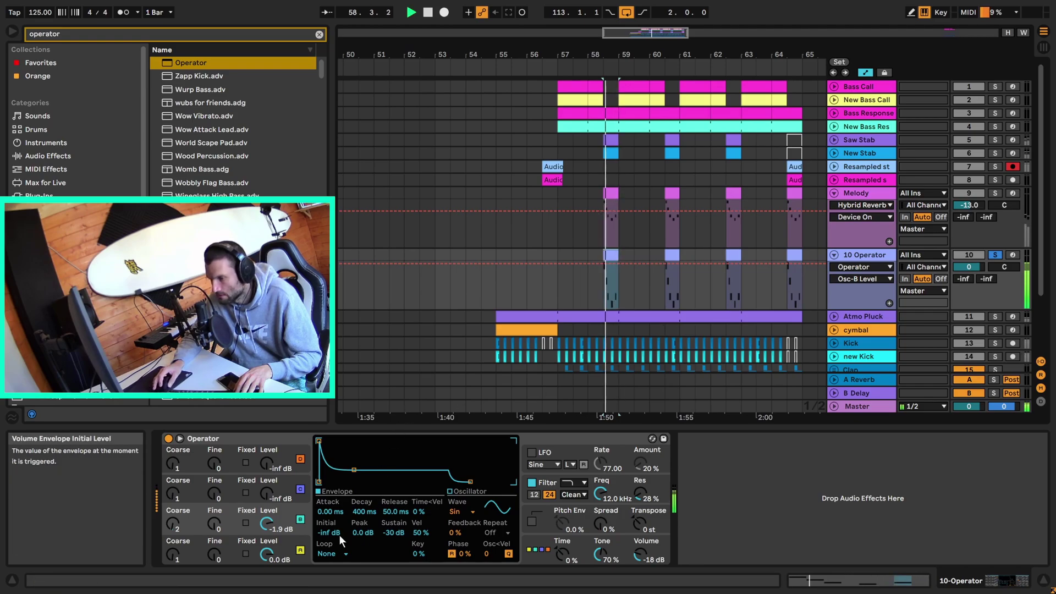
key(space)
Set oscillator B's waveform to Square D and play the phrase.
click(457, 512)
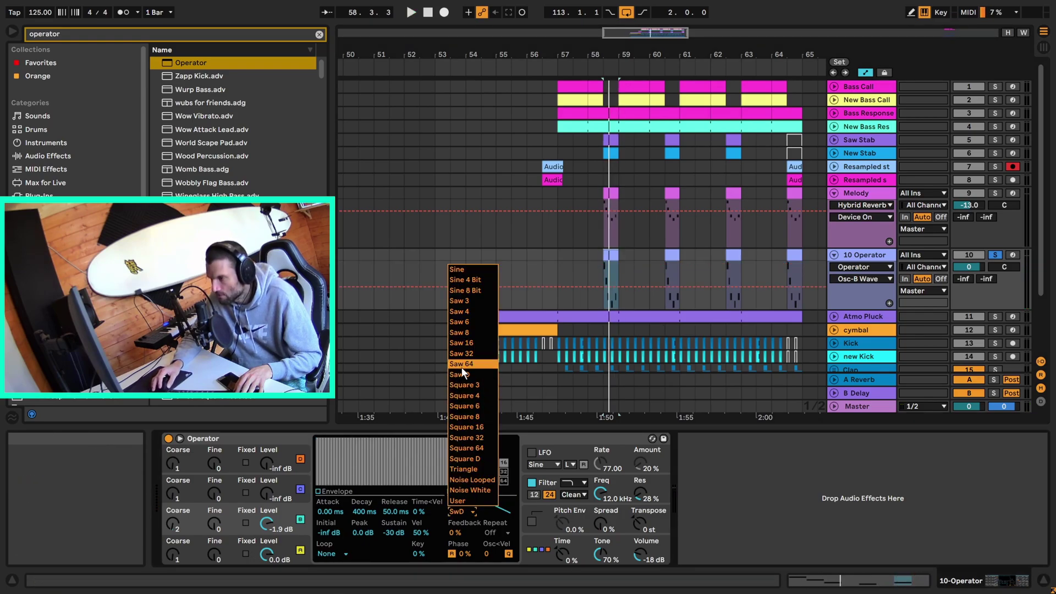
click(479, 458)
key(space)
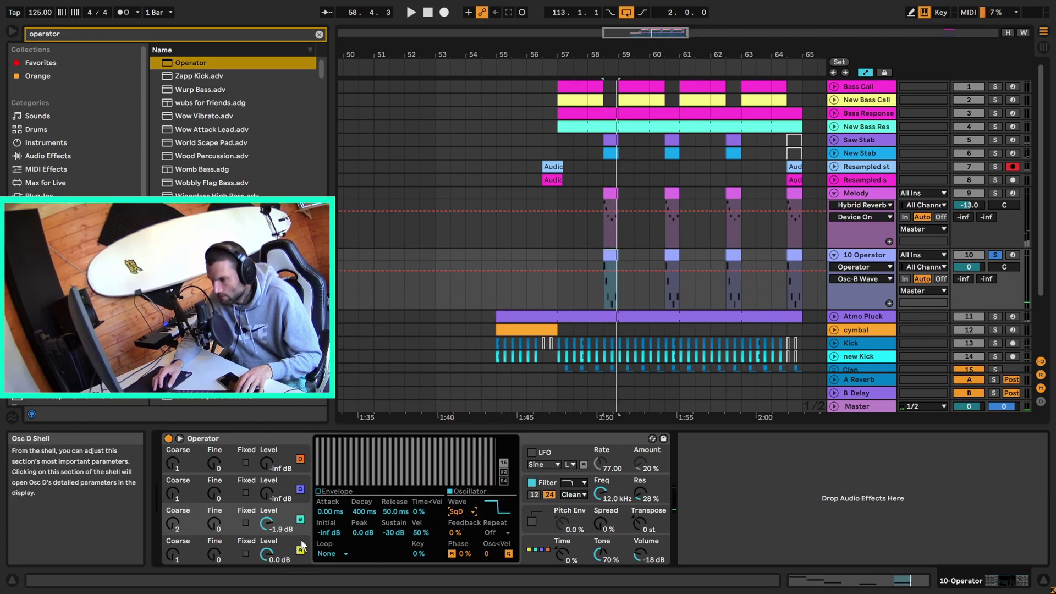
Set oscillator A's waveform to Saw D and its level to -8.1 dB.
click(302, 548)
click(463, 511)
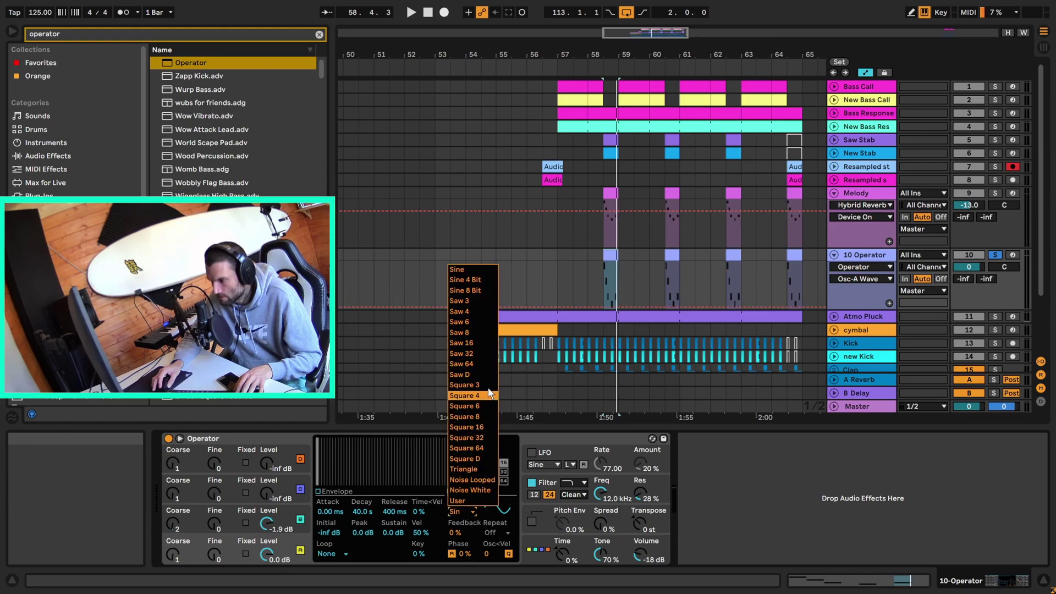
click(484, 385)
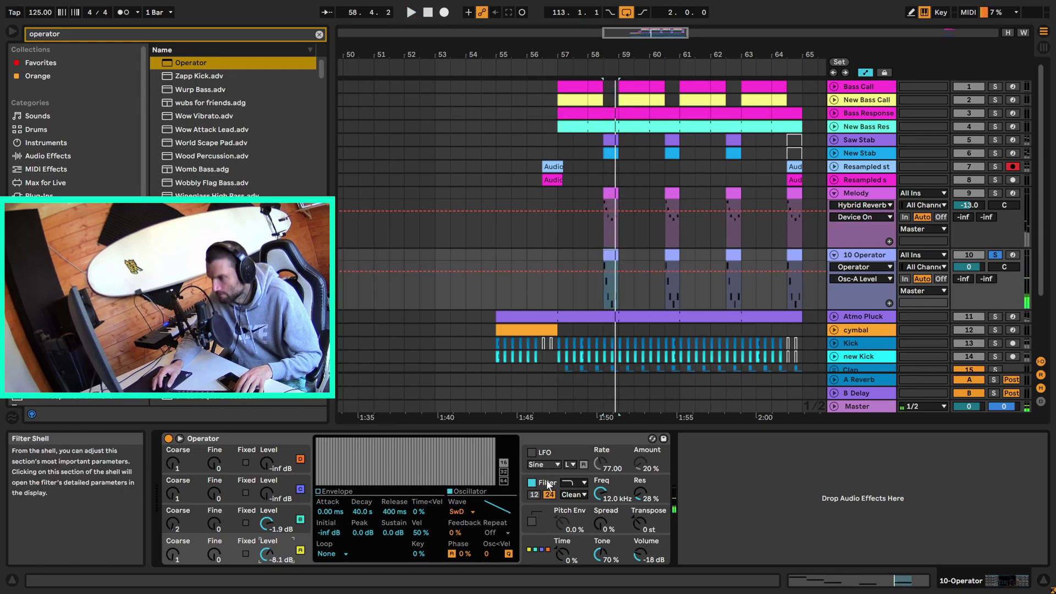
Check the filter envelope and oscillator A's envelope, and set oscillator B's envelope sustain to 0.0 dB.
click(539, 505)
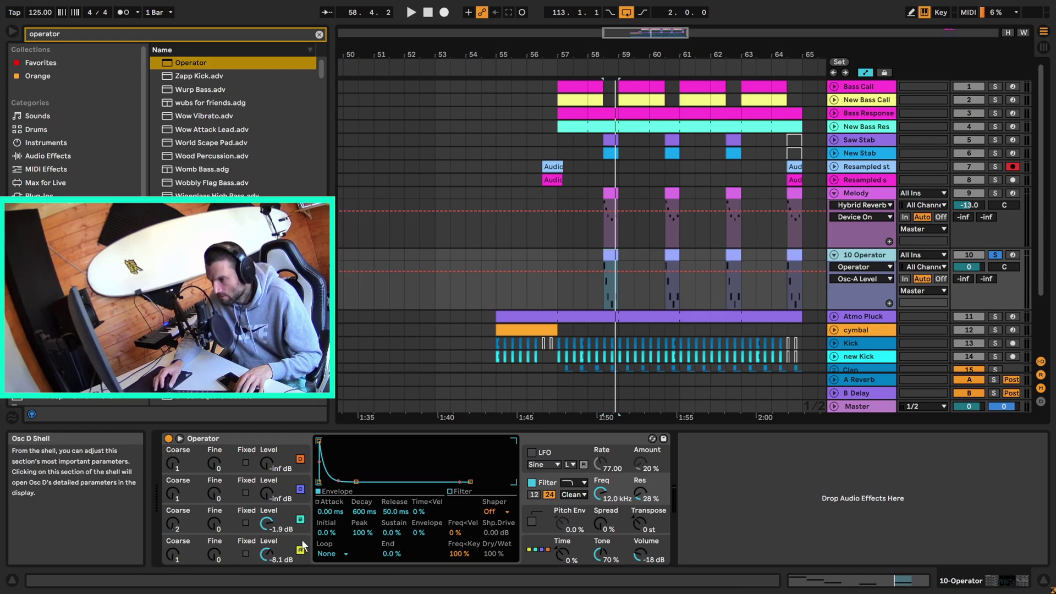
click(284, 548)
click(319, 491)
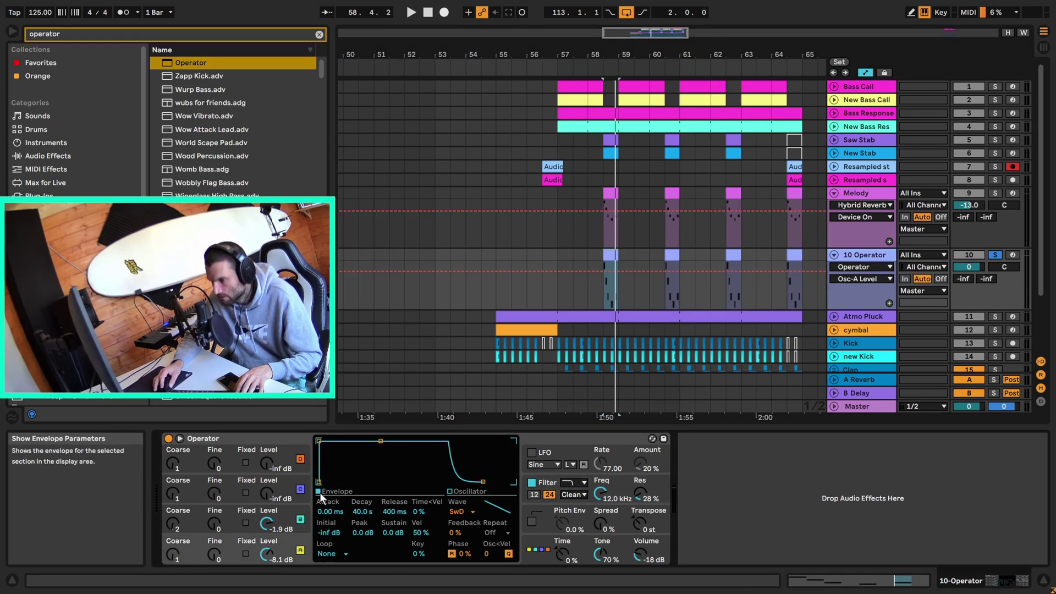
click(390, 533)
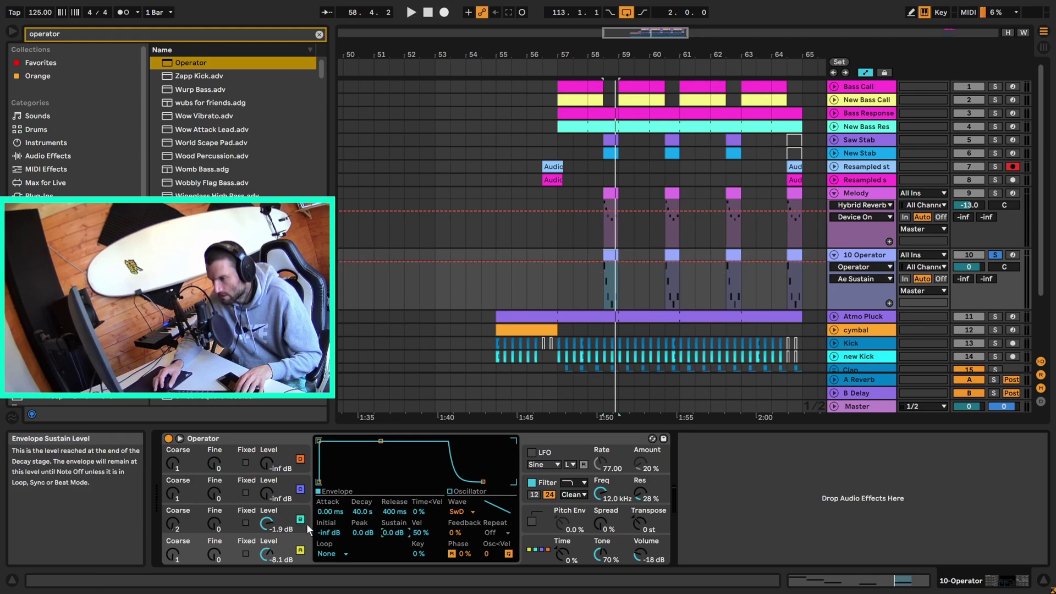
click(299, 511)
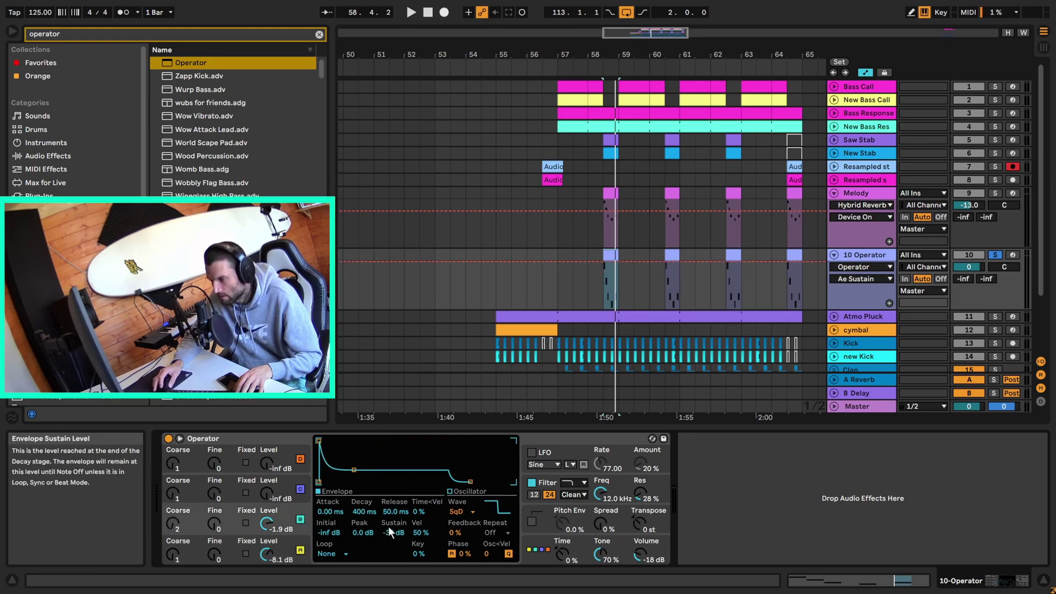
drag(395, 533, 395, 495)
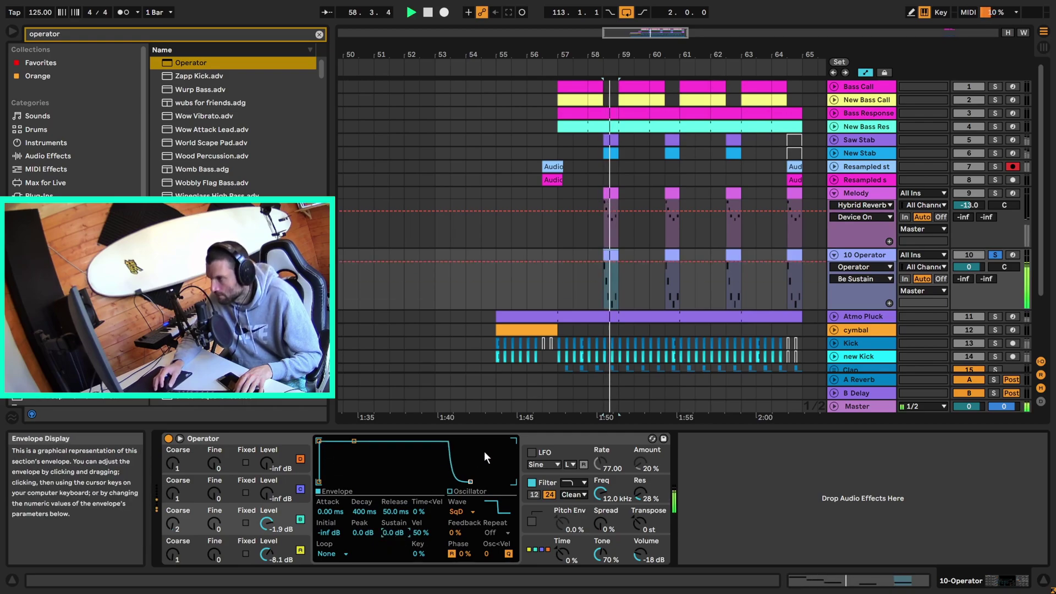
Set Operator's filter frequency to 846 Hz and play the phrase.
click(603, 494)
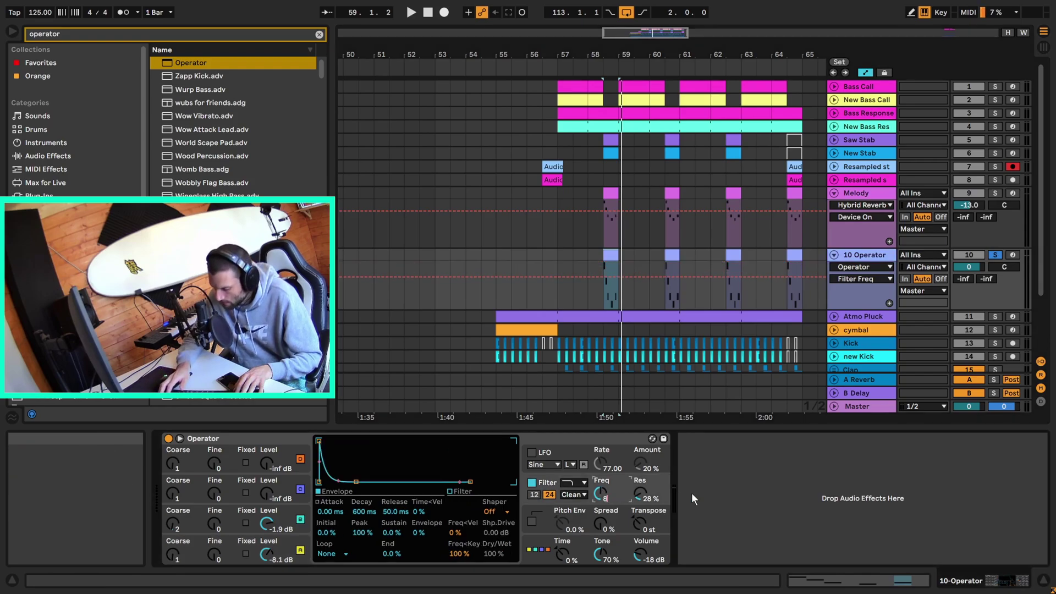
key(space)
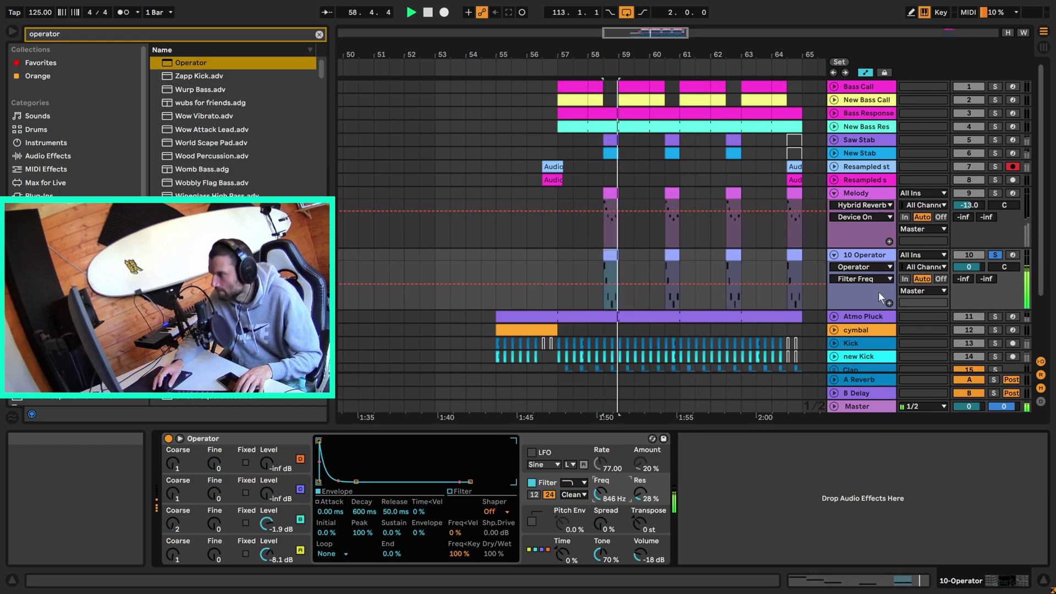
Automate the new Operator track's filter frequency to rise from 846 Hz before the first phrase to 1.02 kHz at the last, and audition it.
key(space)
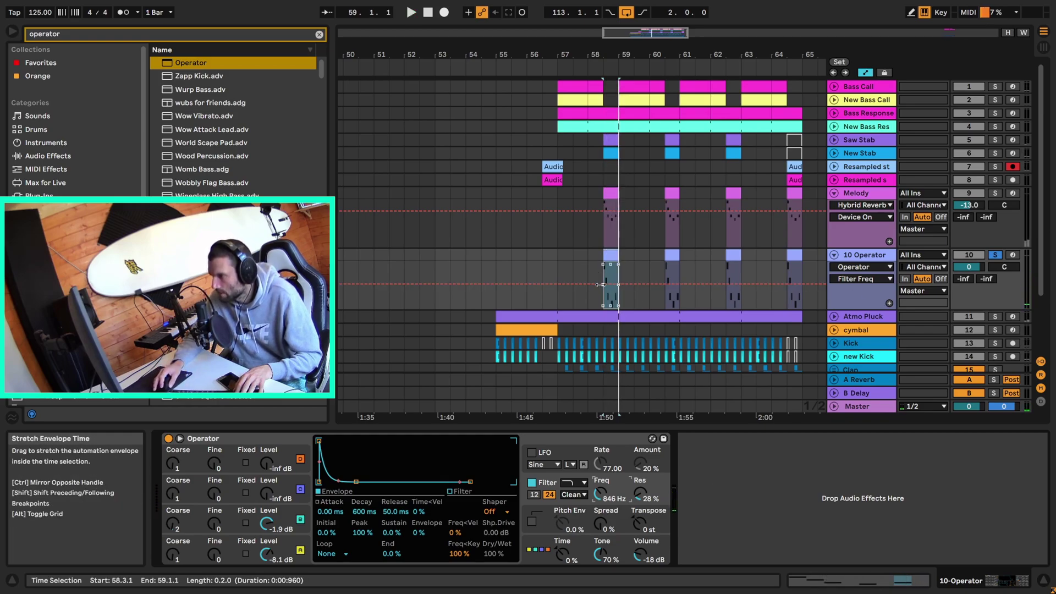
click(598, 285)
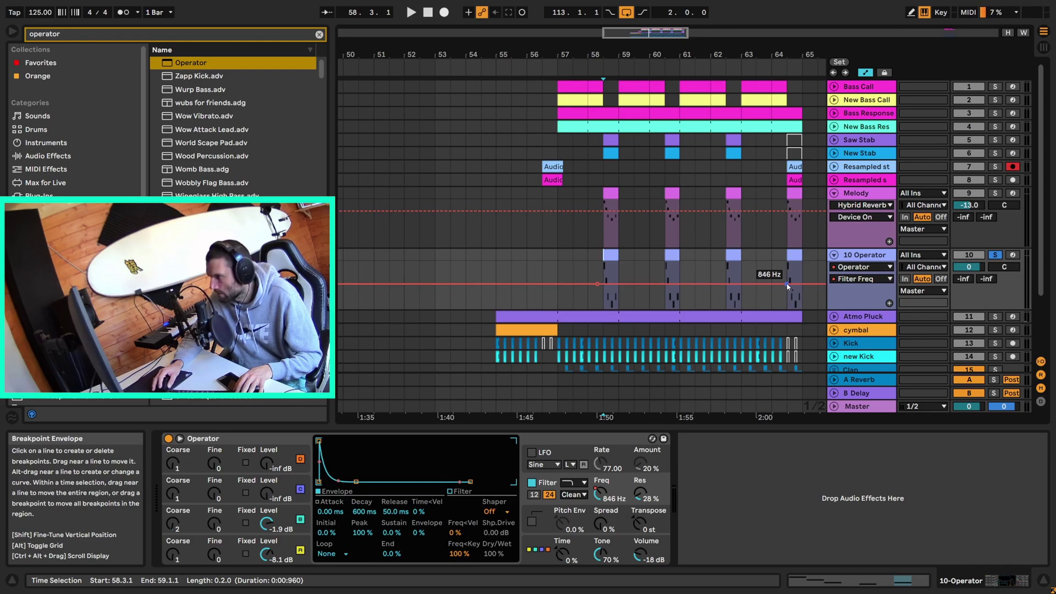
drag(788, 285, 788, 282)
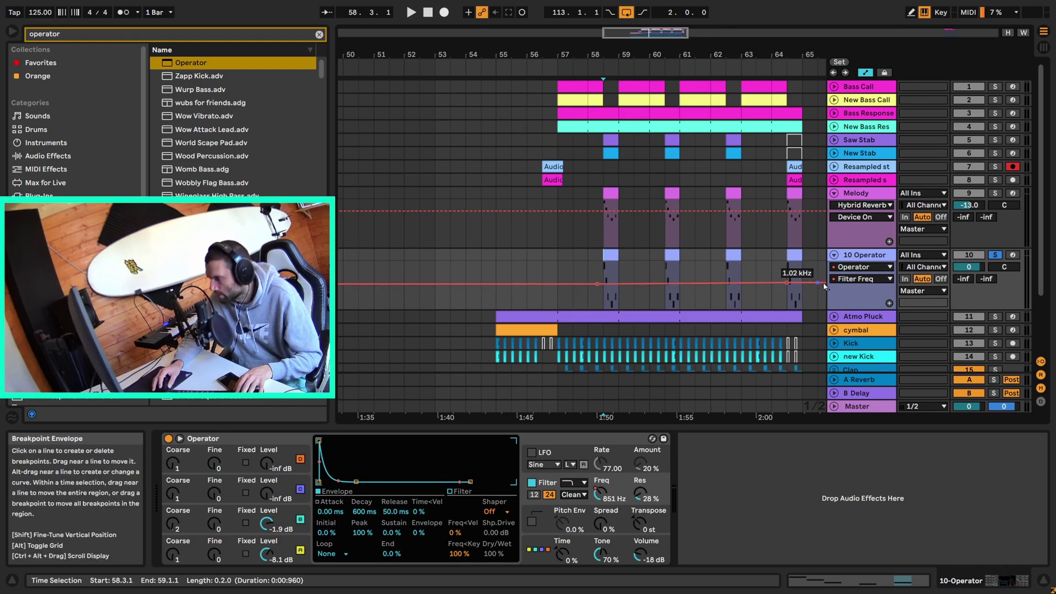
click(599, 264)
key(space)
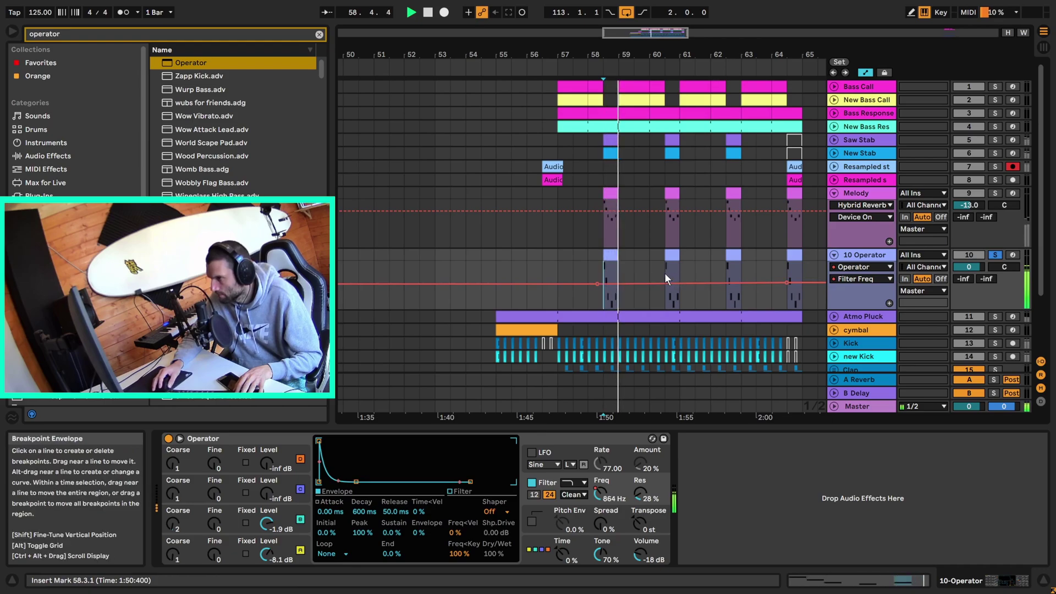
click(665, 274)
key(space)
Set Operator's filter envelope amount to 13% and its decay to 2.72 s while playing the second phrase.
click(419, 532)
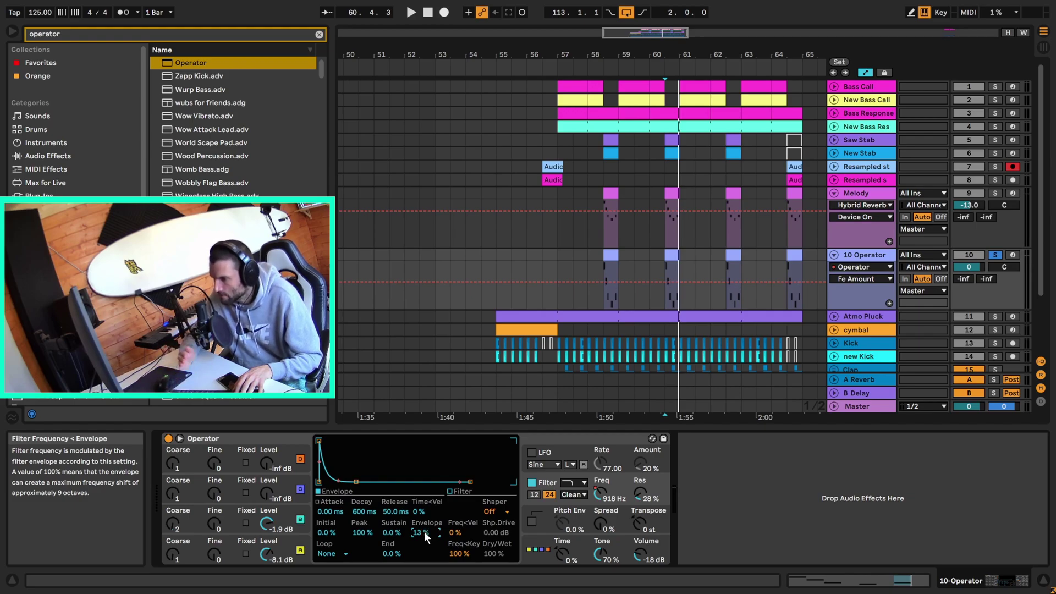
key(space)
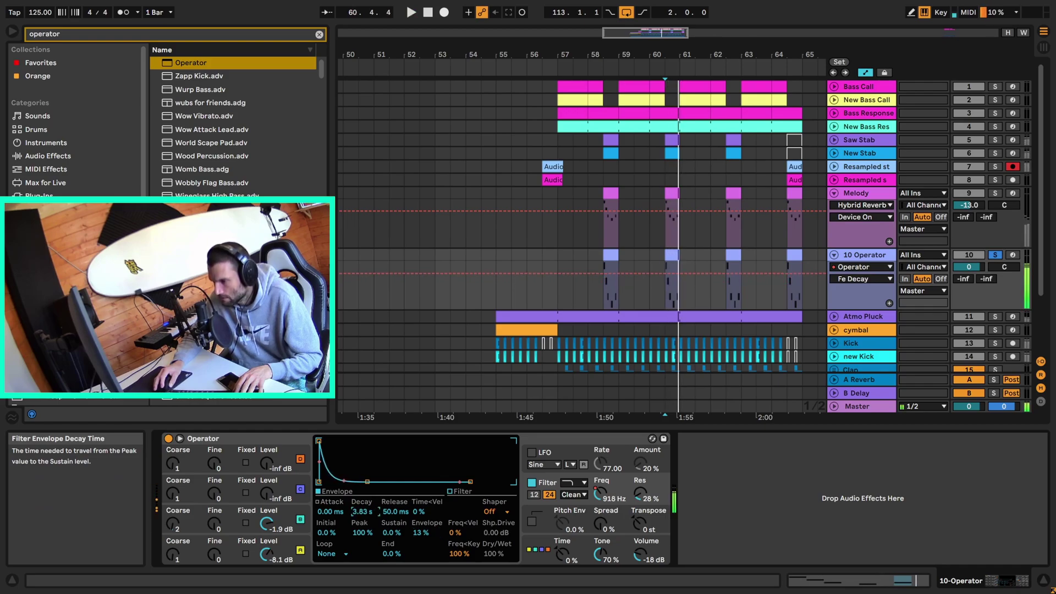
key(space)
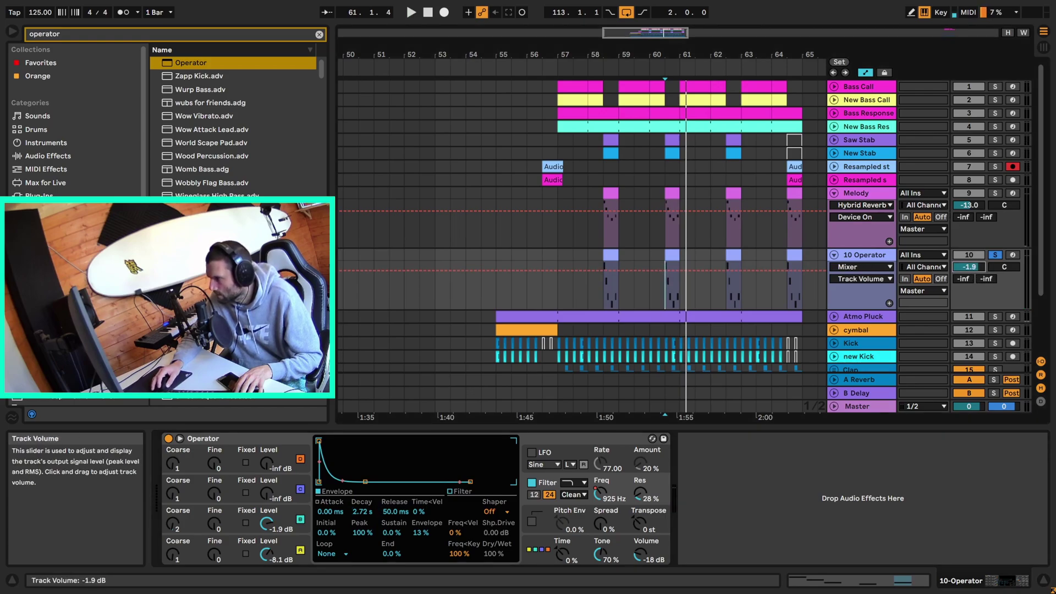
Lower the new Operator track's volume to -13.8 dB while auditioning the phrase.
key(space)
drag(969, 267, 968, 279)
key(space)
key(space)
key(space)
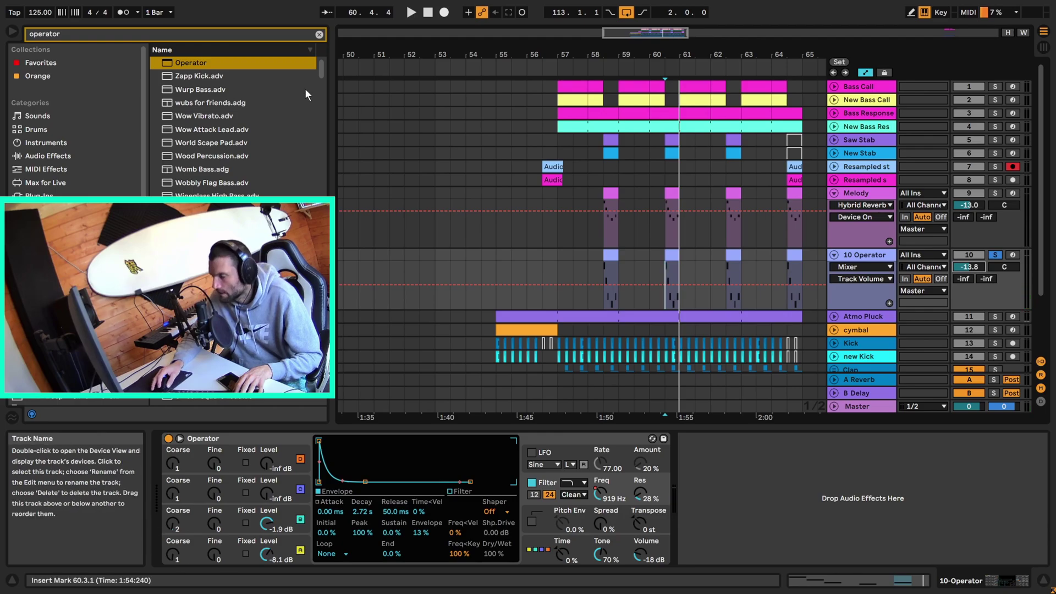
Add a Delay after Operator with 60% feedback and 34% dry/wet.
click(318, 35)
text(de)
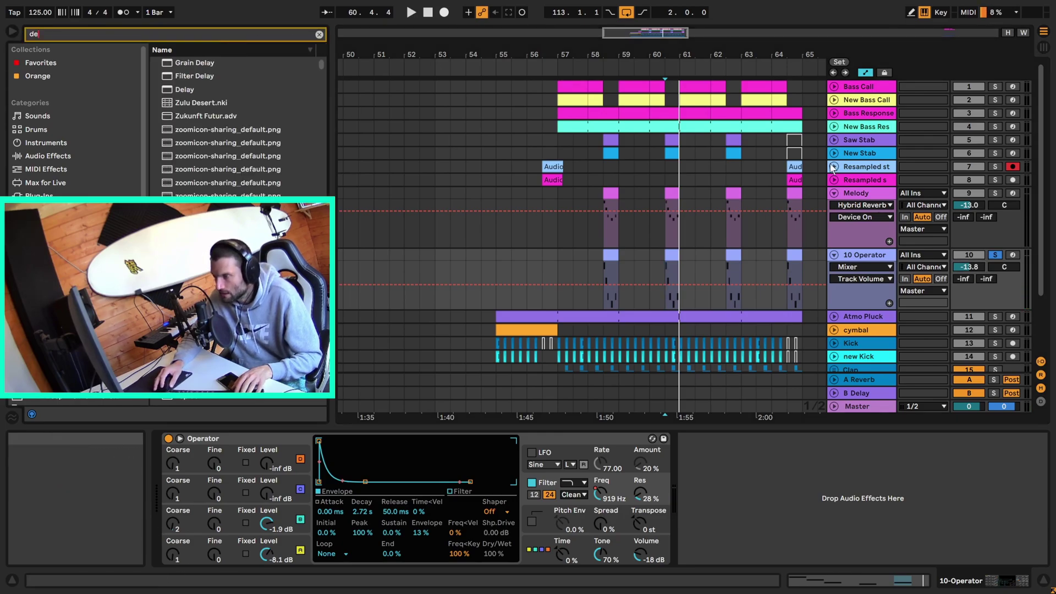
drag(185, 89, 740, 487)
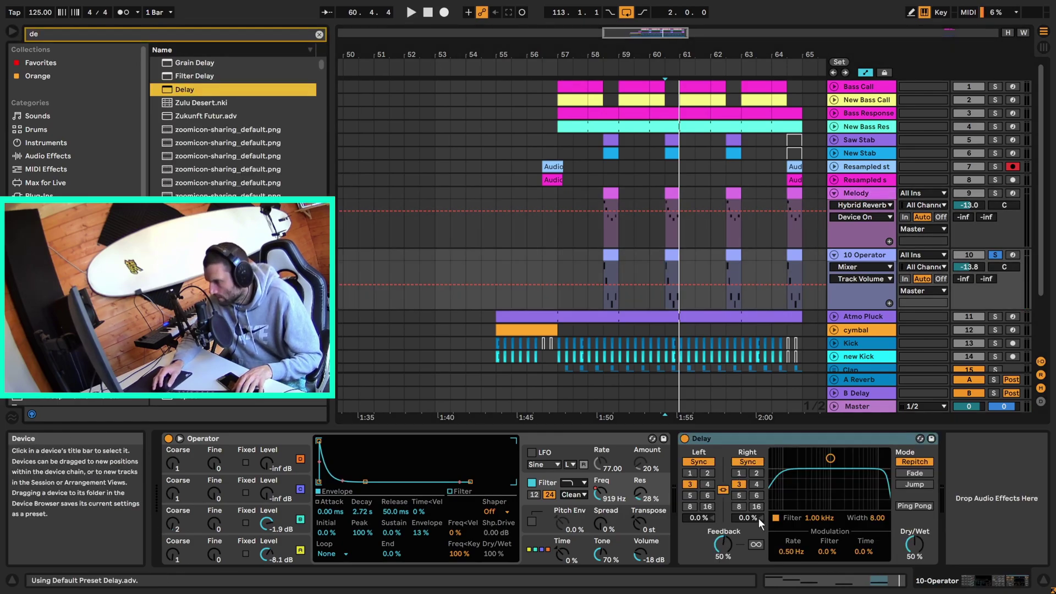
drag(724, 545, 724, 535)
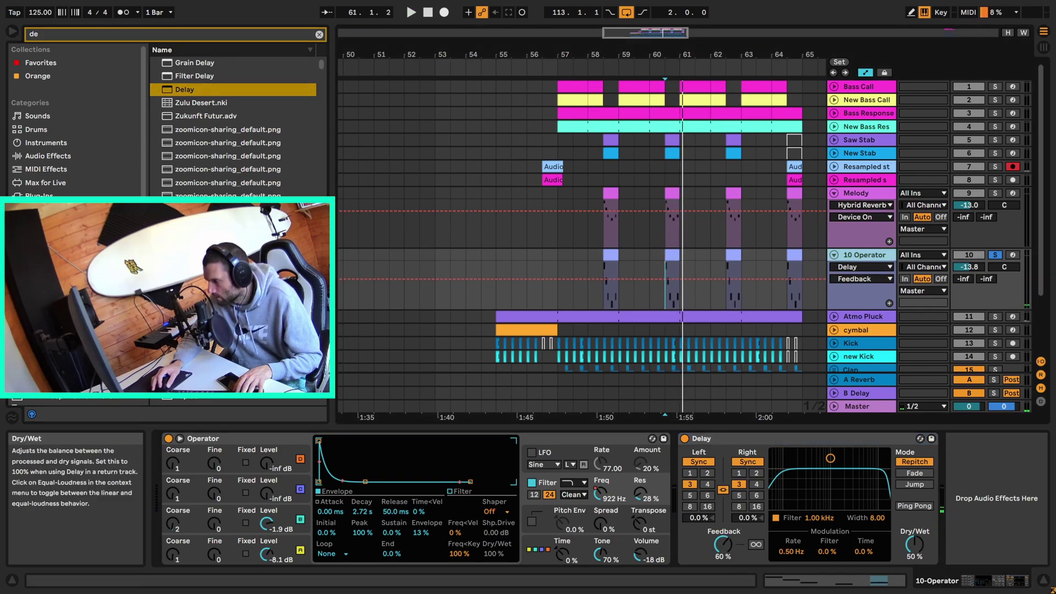
drag(914, 545, 914, 545)
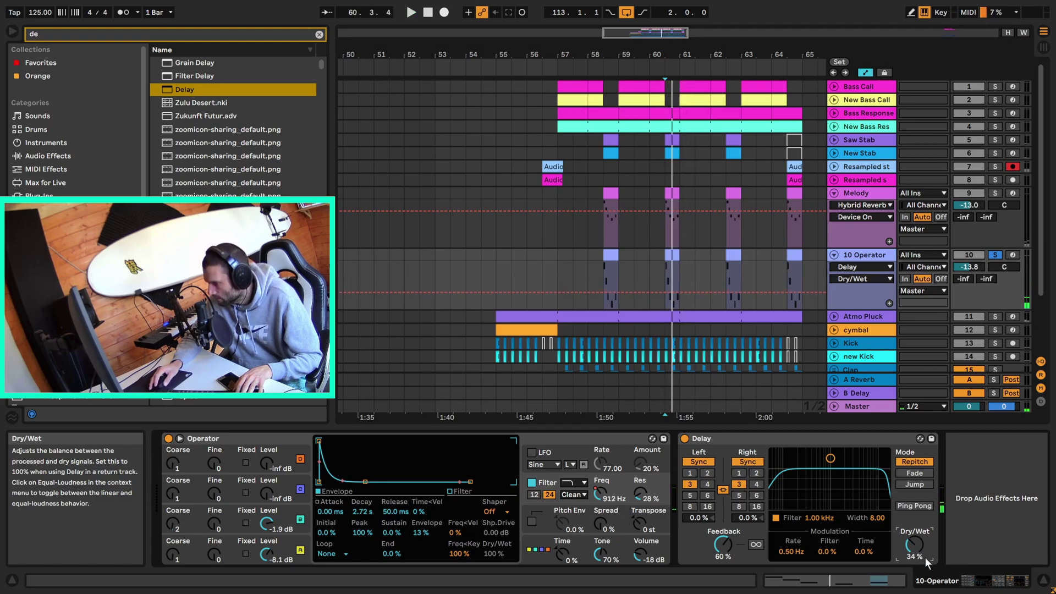
Add a Hybrid Reverb after the Delay with a decay of 2.45 s and 56% dry/wet.
click(320, 35)
text(hybrid)
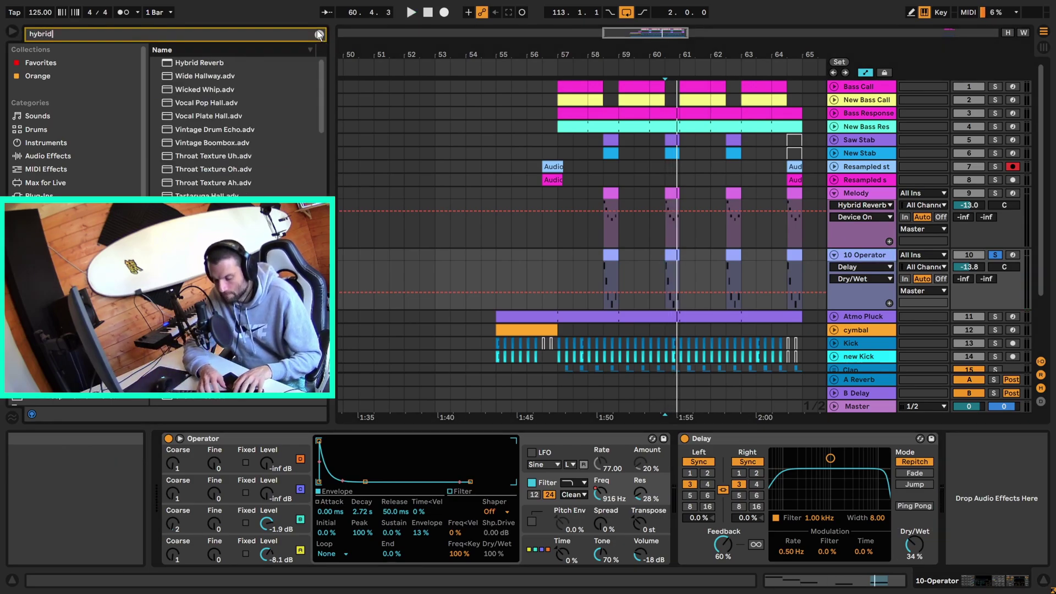
key(Down)
key(Return)
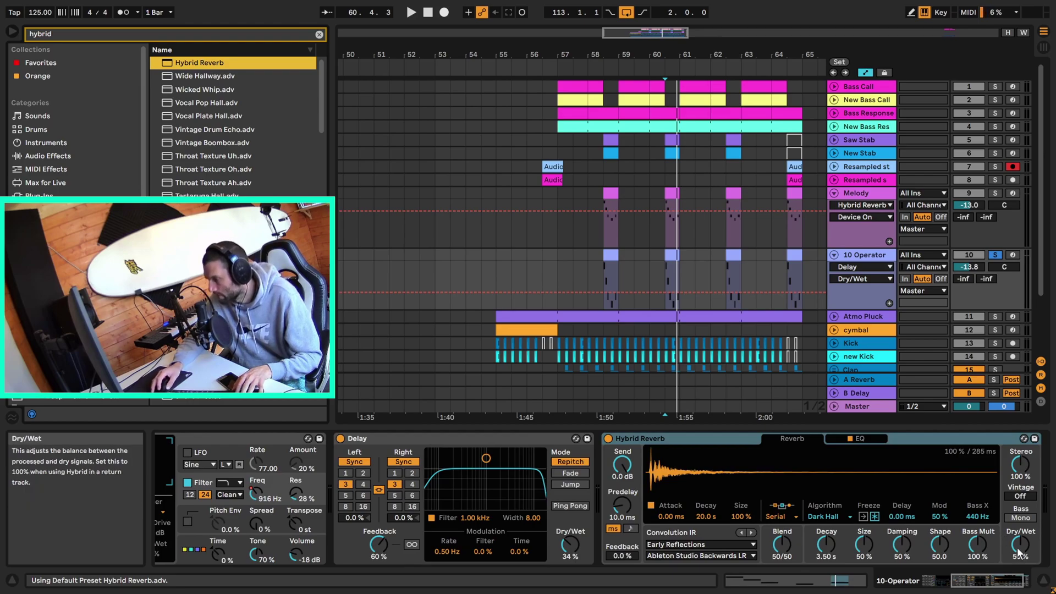
click(1019, 546)
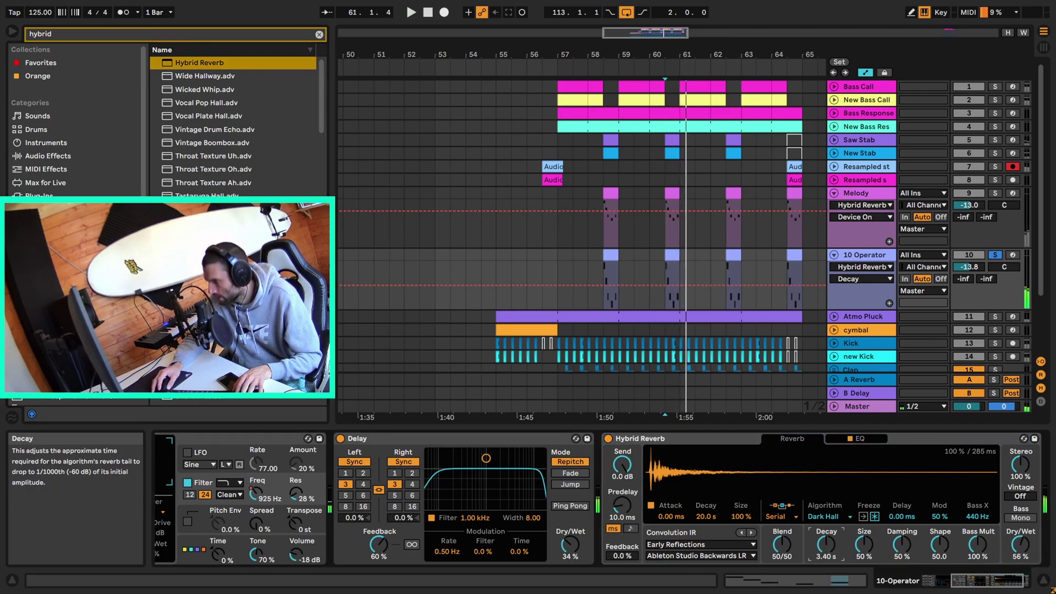
drag(827, 544, 827, 550)
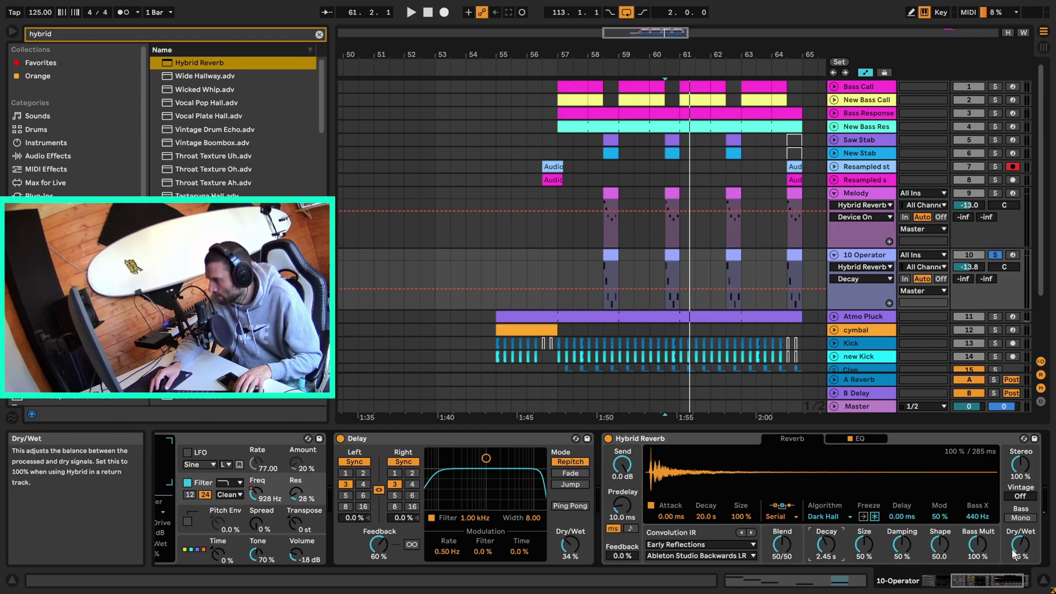
Set the Hybrid Reverb's EQ low cut to 394 Hz with a 36 dB slope and play the phrase.
click(863, 439)
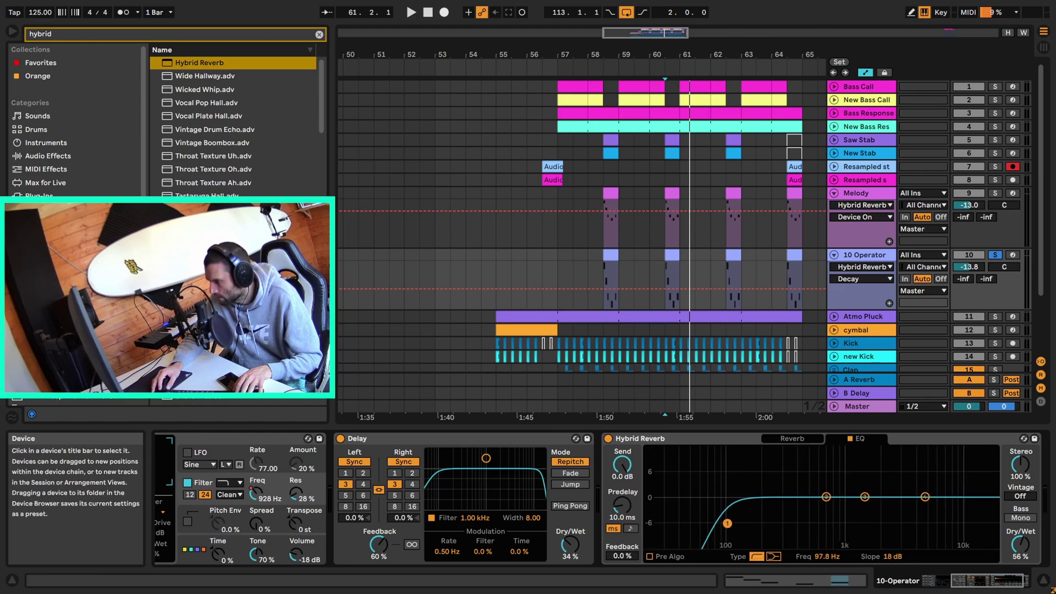
drag(745, 513, 789, 502)
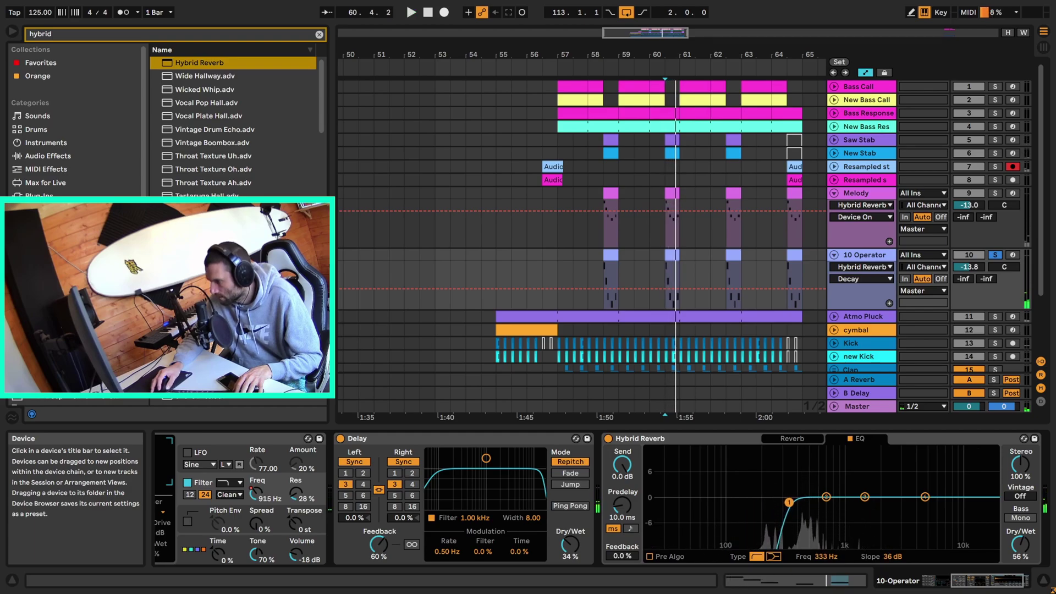
key(space)
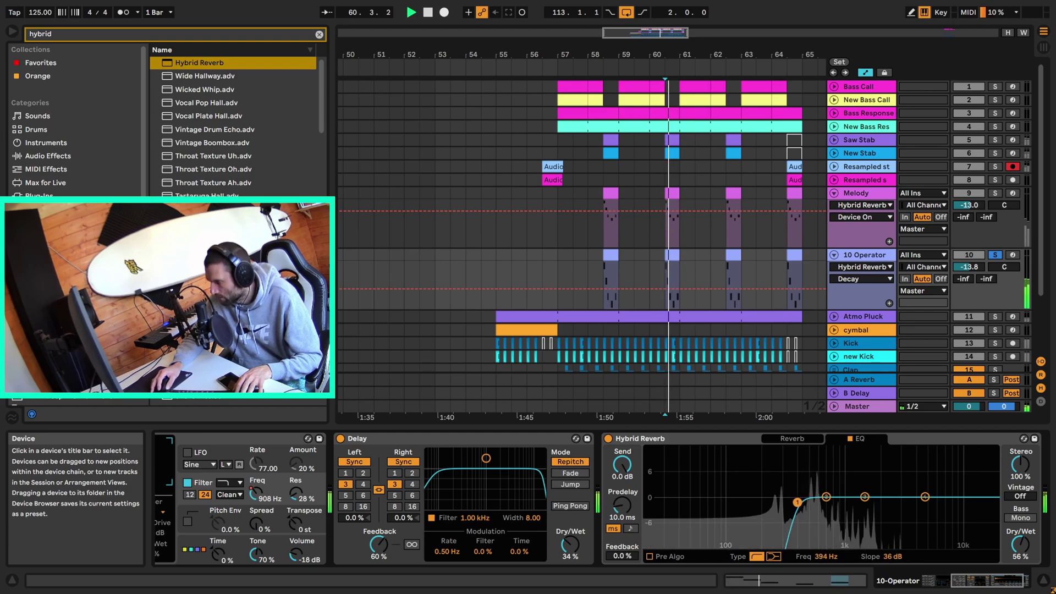
key(space)
key(space)
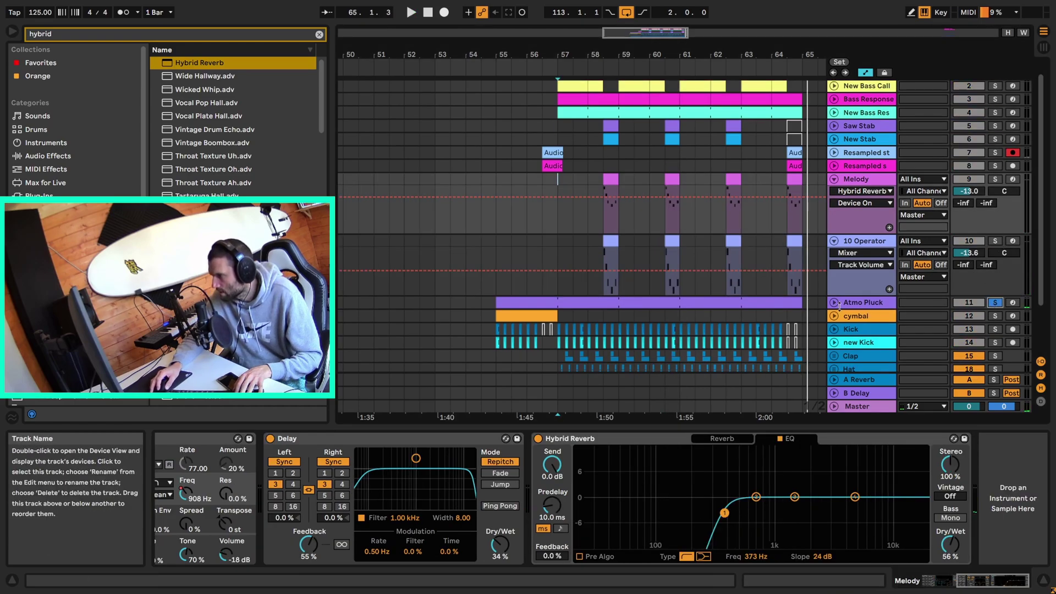
Unfold the Atmo Pluck track, show its device chain from the Arpeggiator on, and play its clip from bar 55.
click(834, 302)
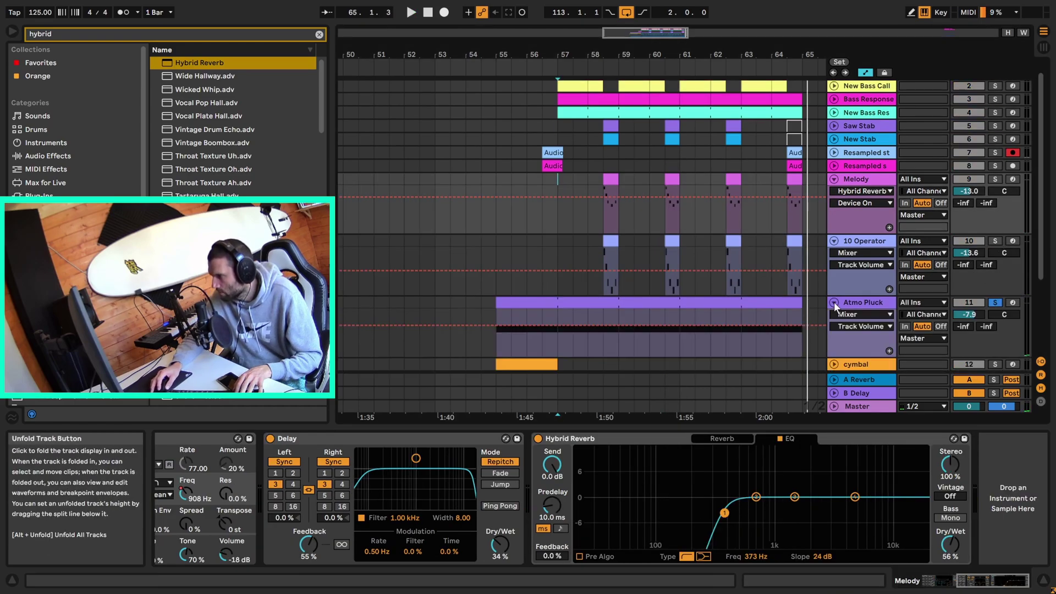
click(861, 302)
drag(981, 582, 894, 583)
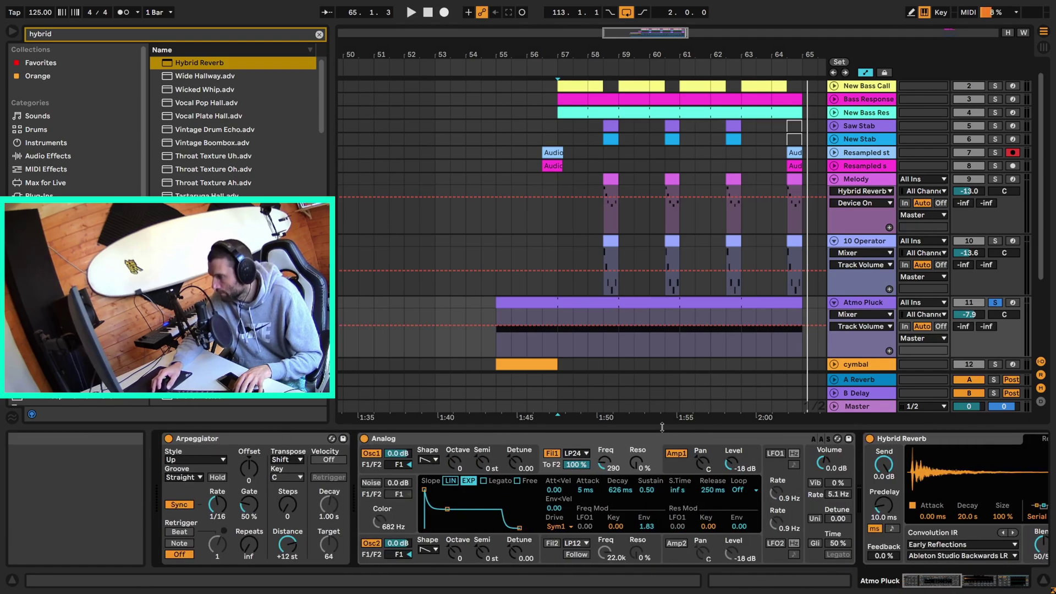
click(598, 300)
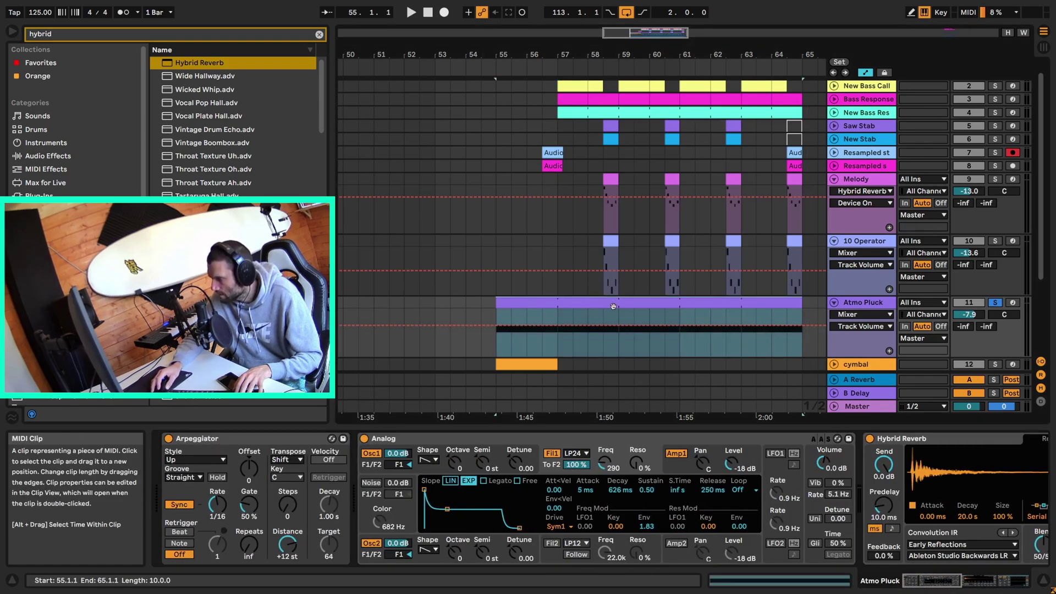
key(space)
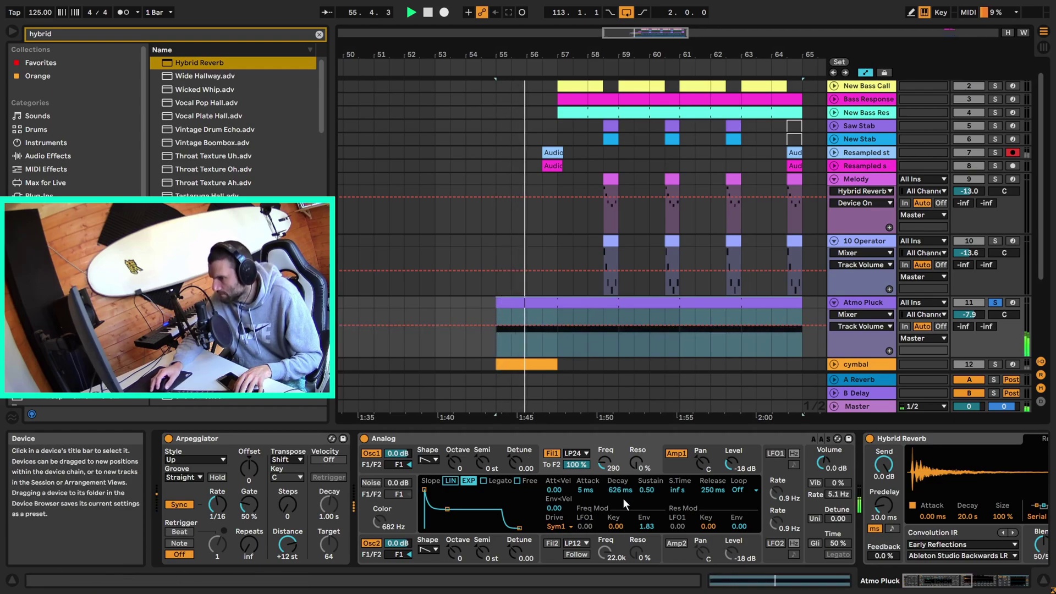
key(space)
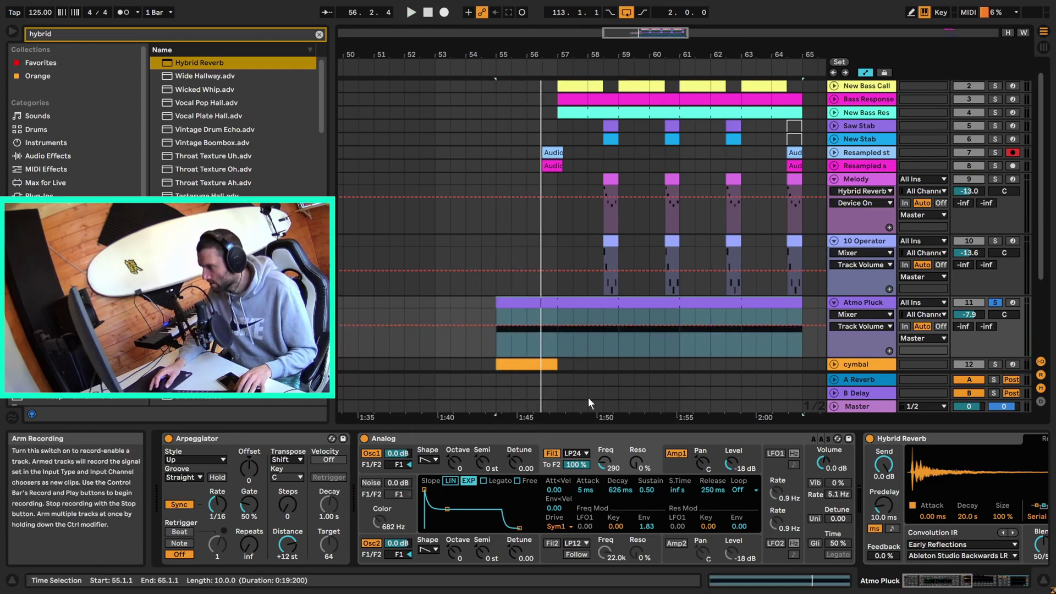
Examine the oscillator and filter 1 settings of Atmo Pluck's Analog synth.
click(451, 440)
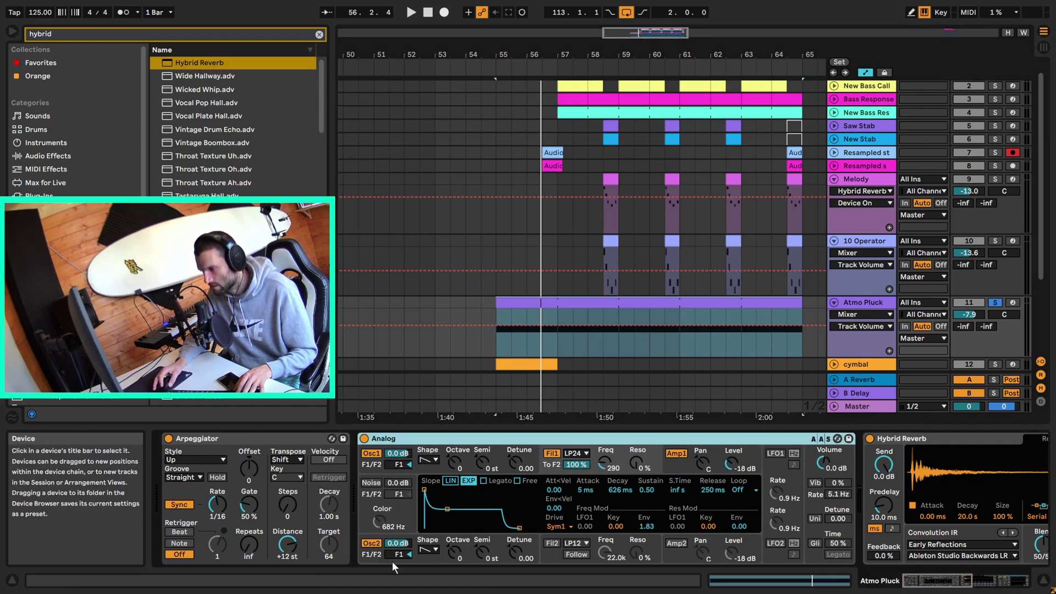
click(372, 556)
click(372, 465)
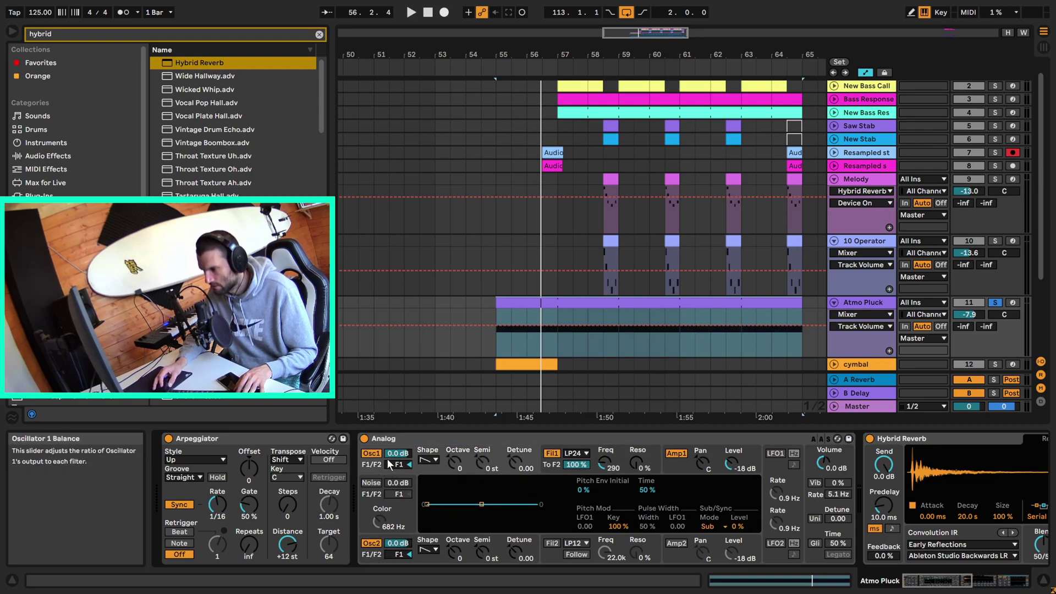
click(552, 464)
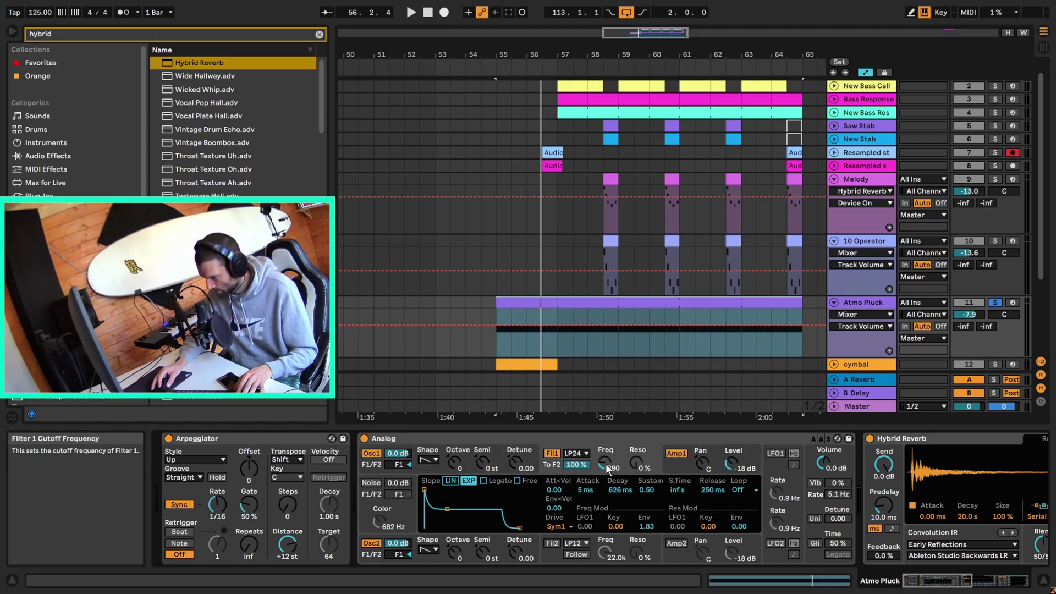
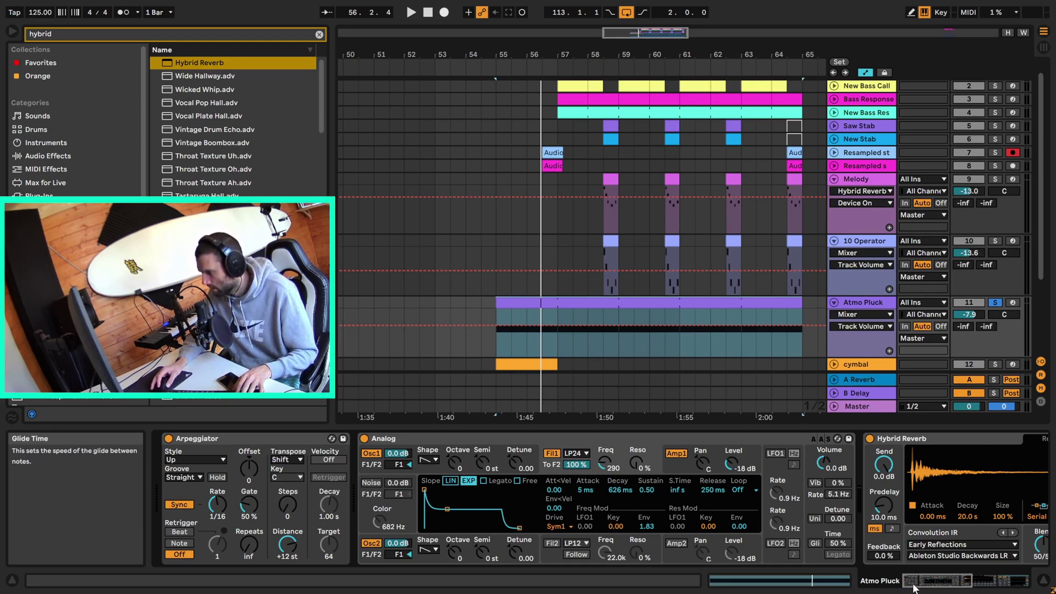
Examine Atmo Pluck's Hybrid Reverb, its EQ and the Kick-sidechained Compressor, and play the clip to check the gain reduction.
click(978, 590)
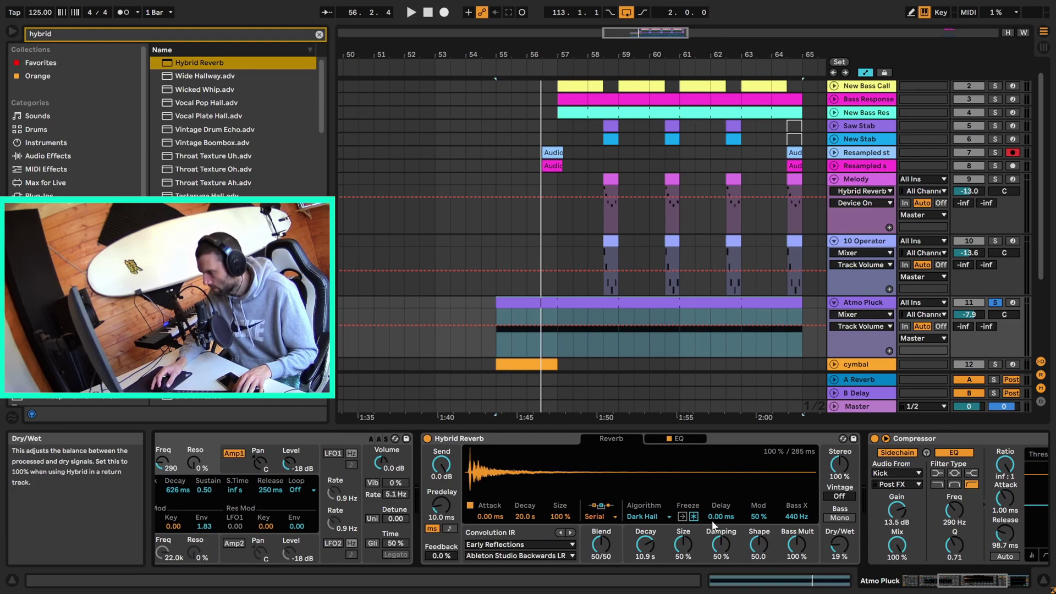
click(530, 437)
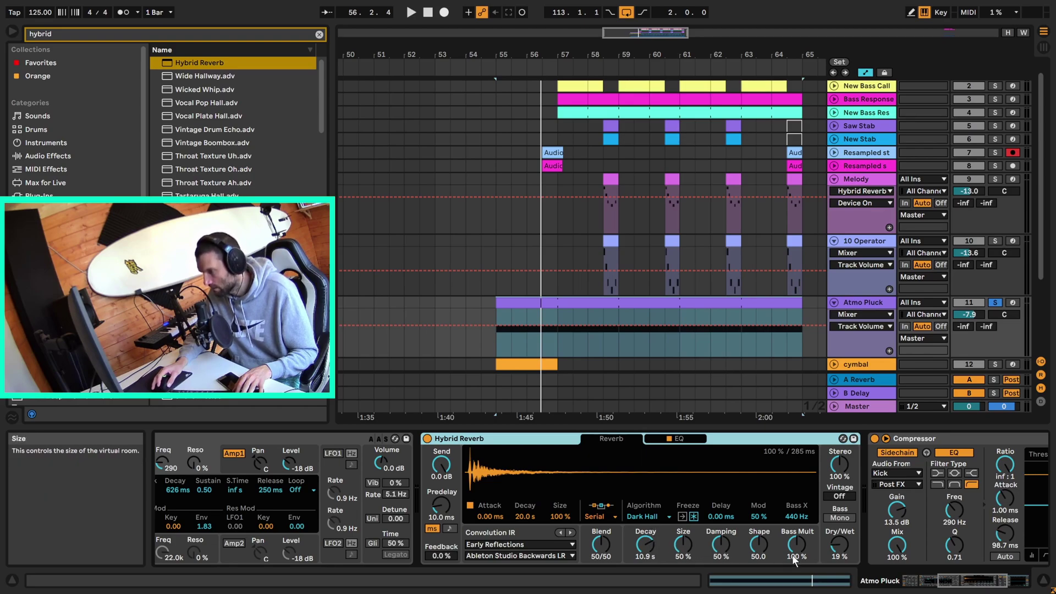
click(688, 438)
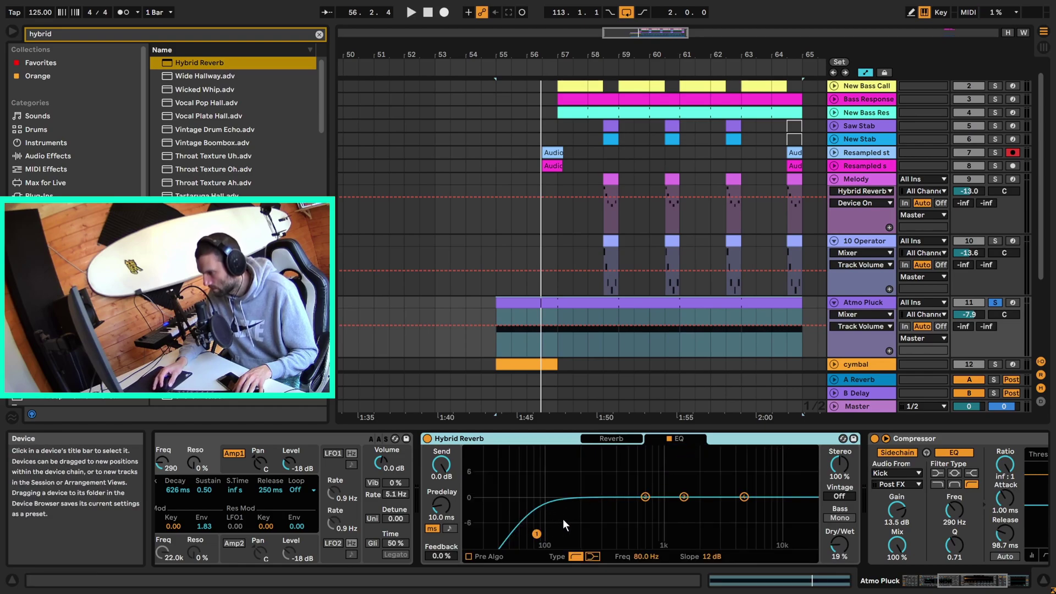
click(967, 583)
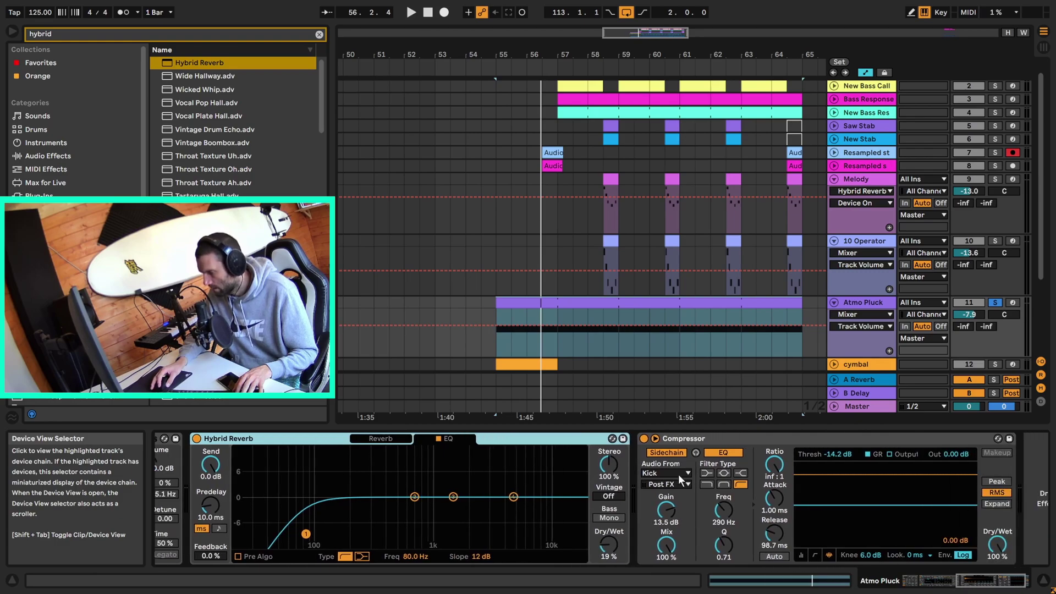
click(700, 434)
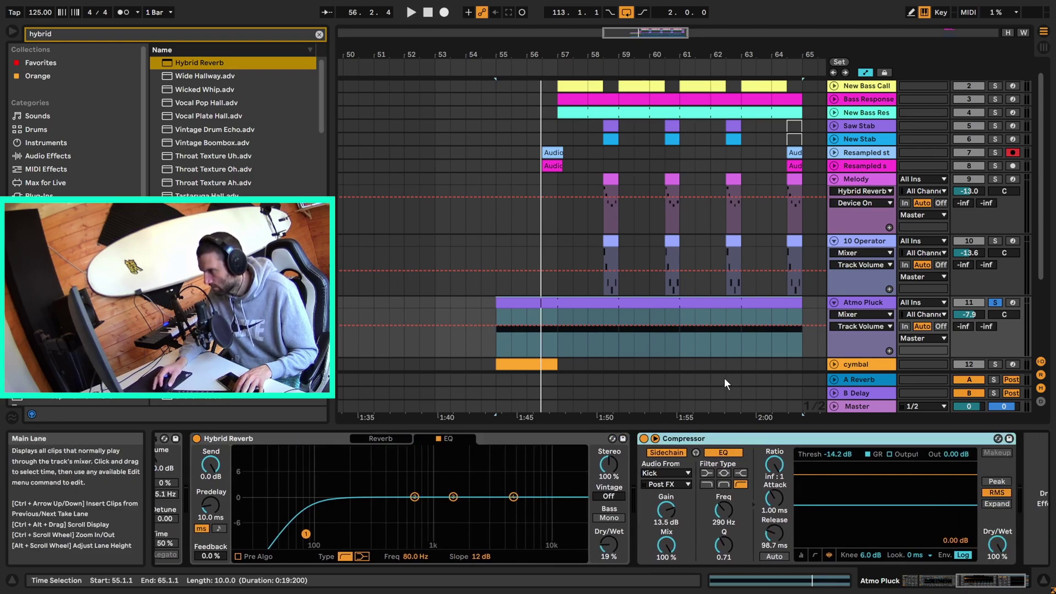
key(space)
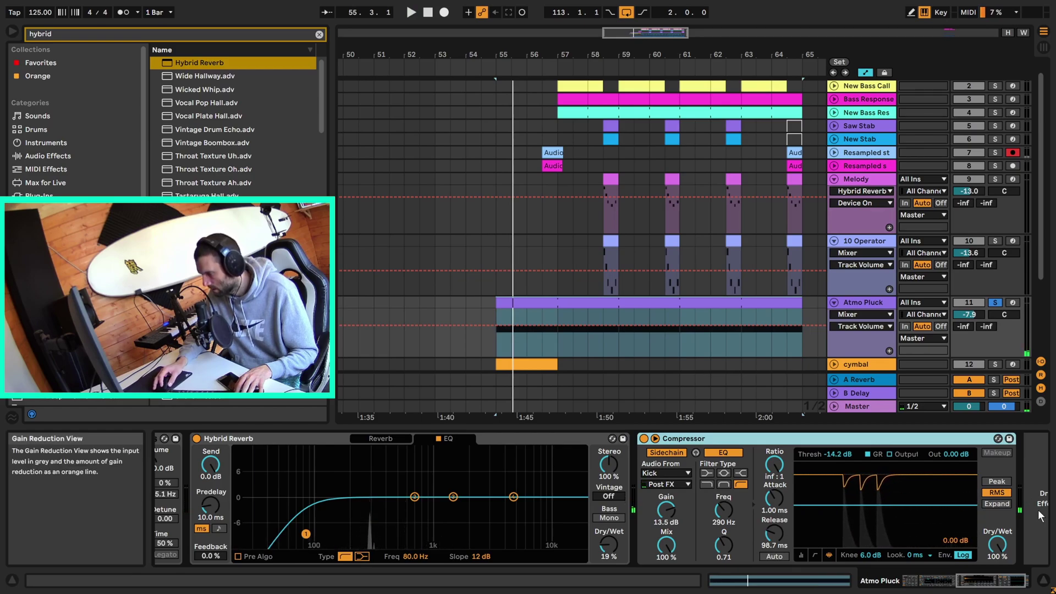
Play the Atmo Pluck clip, insert a new MIDI track below it, and create an empty two-bar clip from bar 55.
key(space)
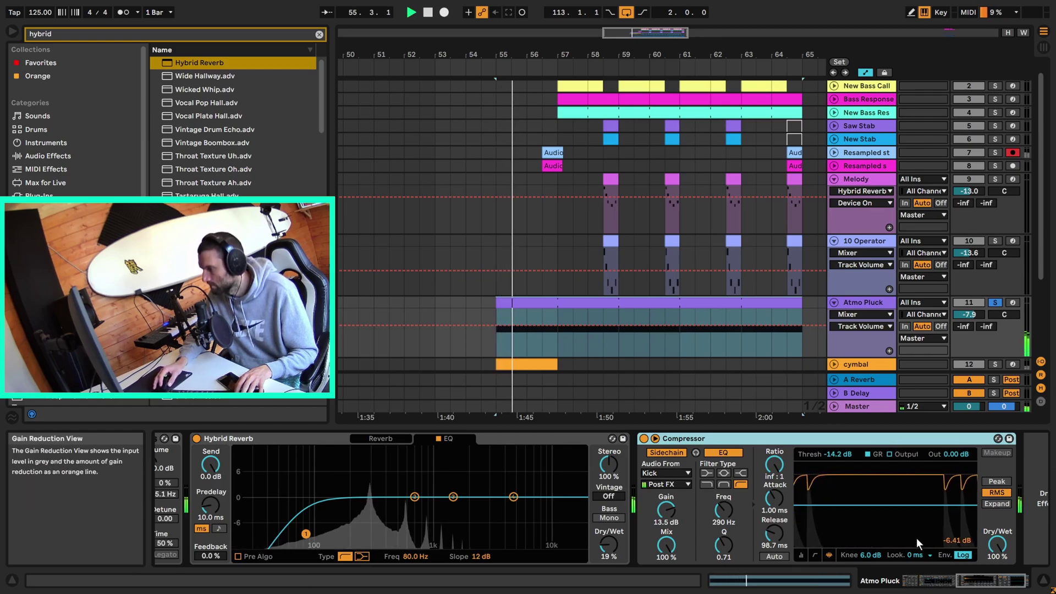
key(space)
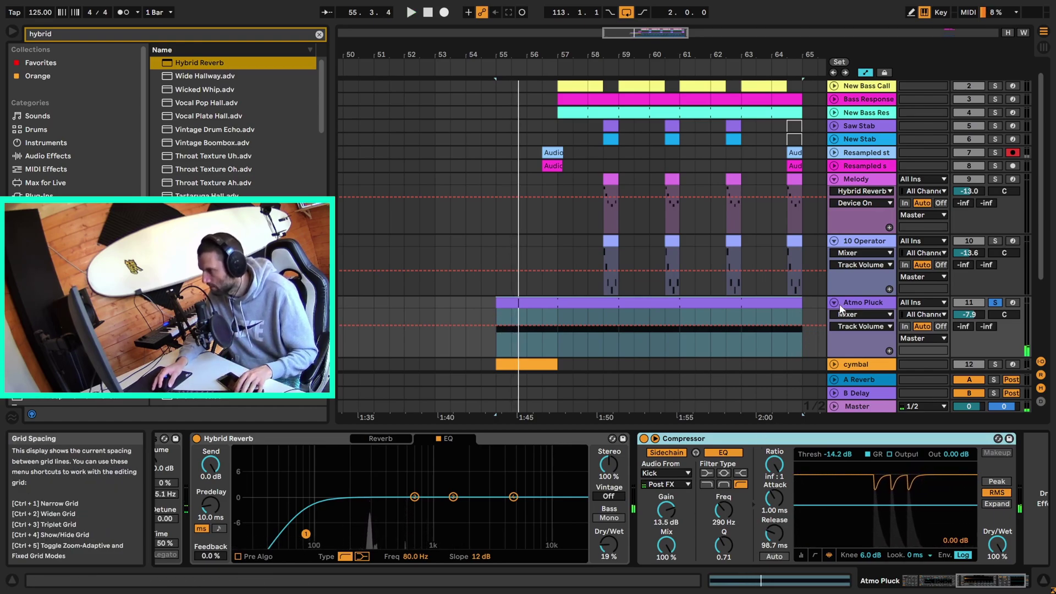
key(ctrl+shift+t)
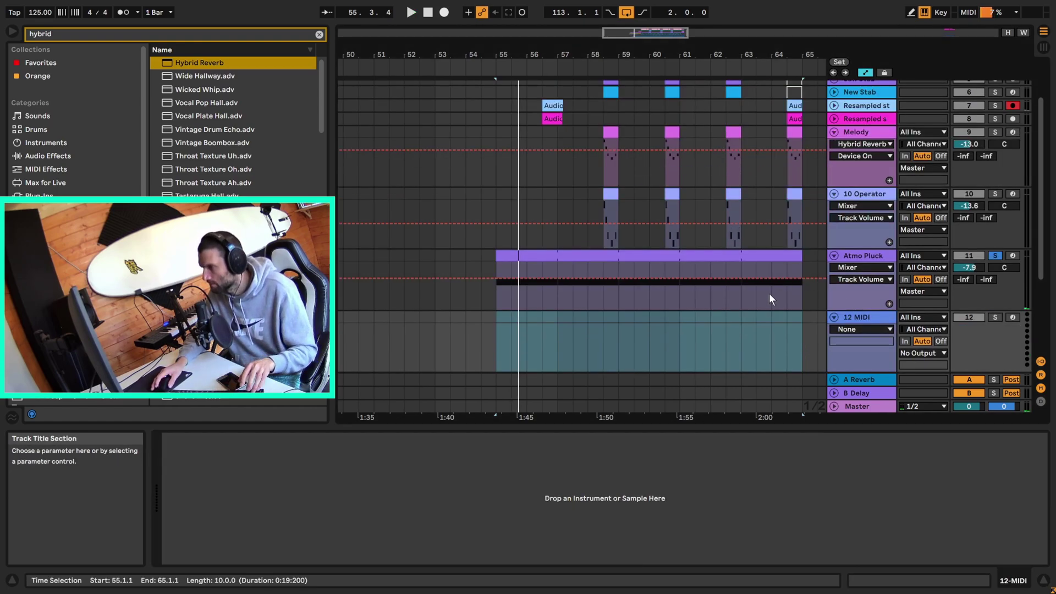
click(544, 306)
drag(505, 306, 528, 307)
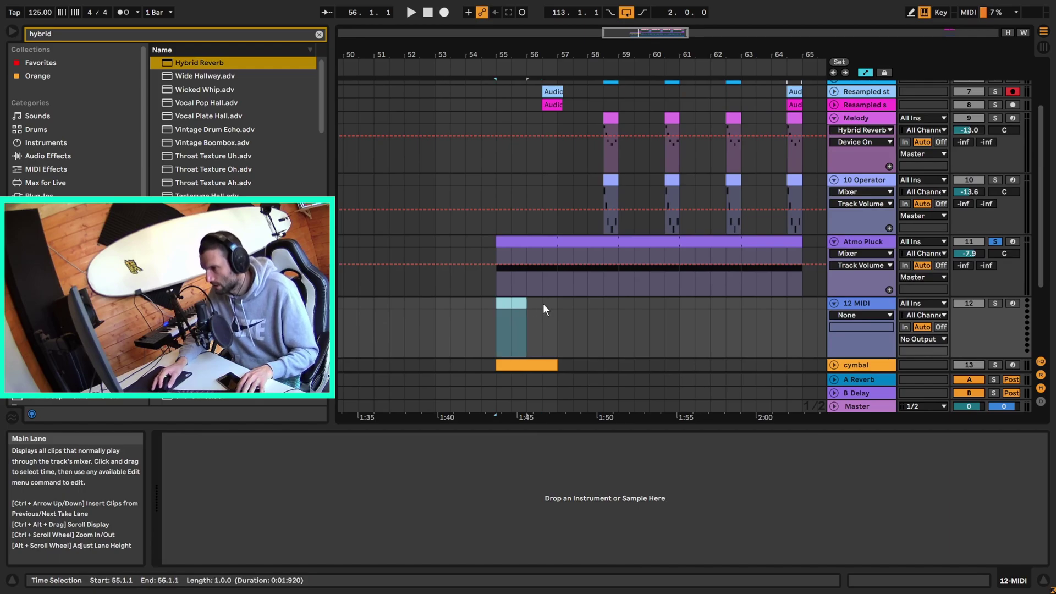
key(ctrl+shift+m)
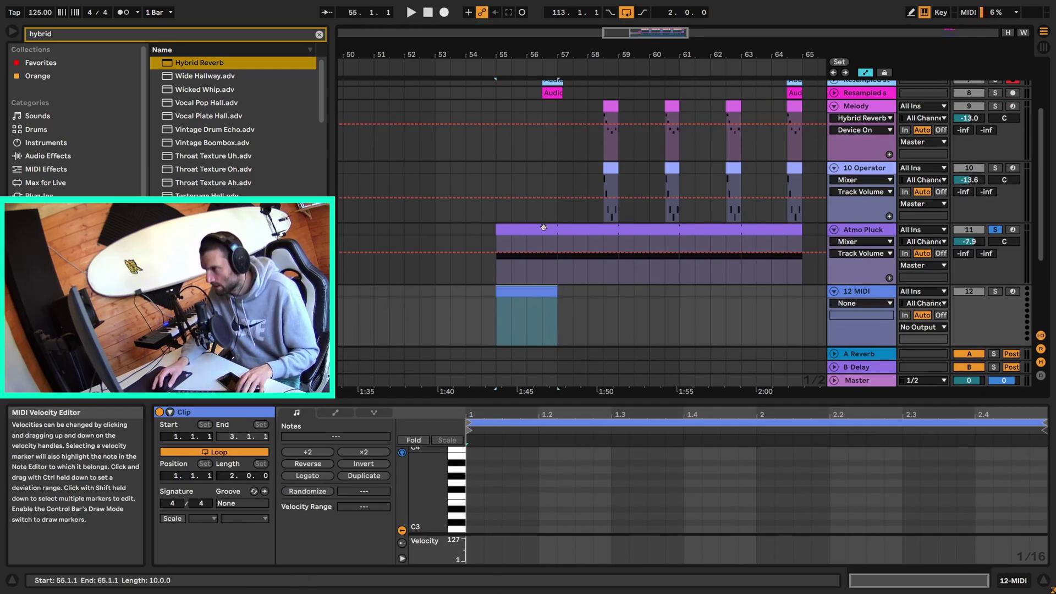
click(543, 228)
click(544, 292)
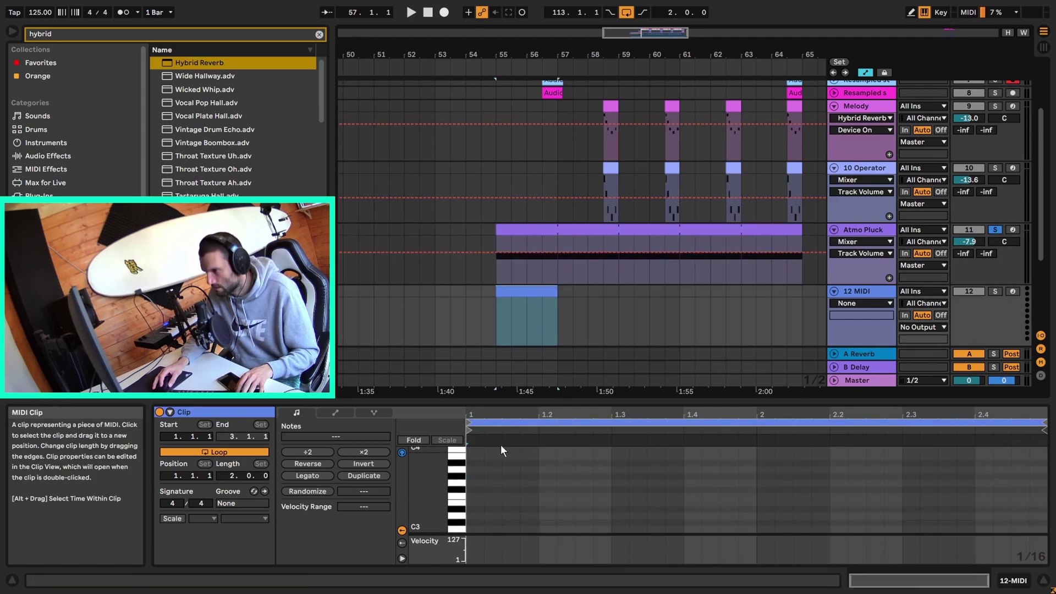
Add a D3 note spanning the whole two-bar clip and extend the looped clip to bar 65.
double_click(471, 516)
click(311, 474)
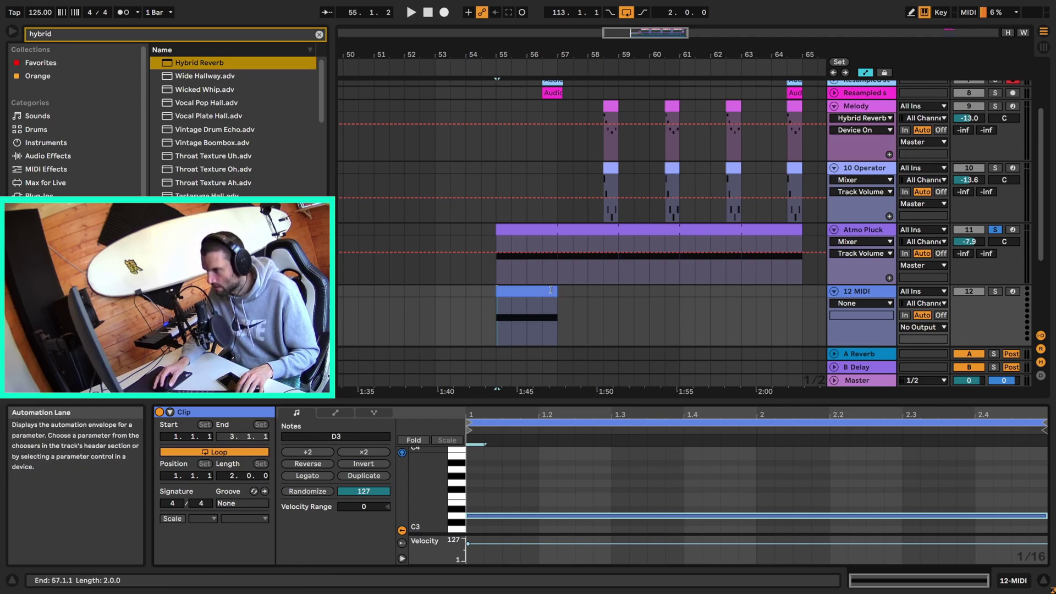
drag(550, 290, 792, 296)
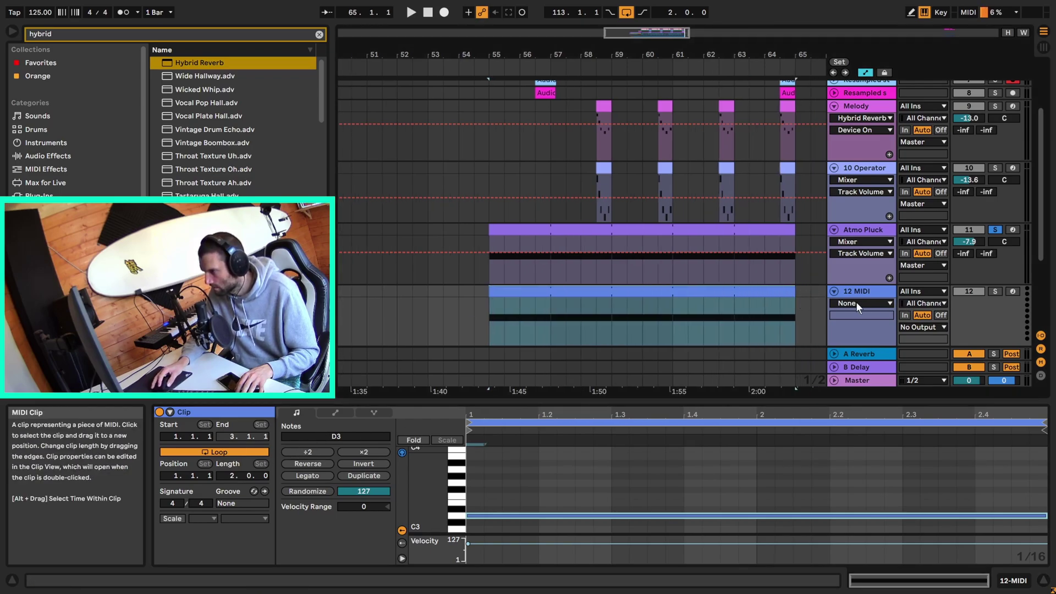
Load the Analog synth onto the new MIDI track, solo the track, and play its clip from bar 55.
click(856, 291)
click(319, 34)
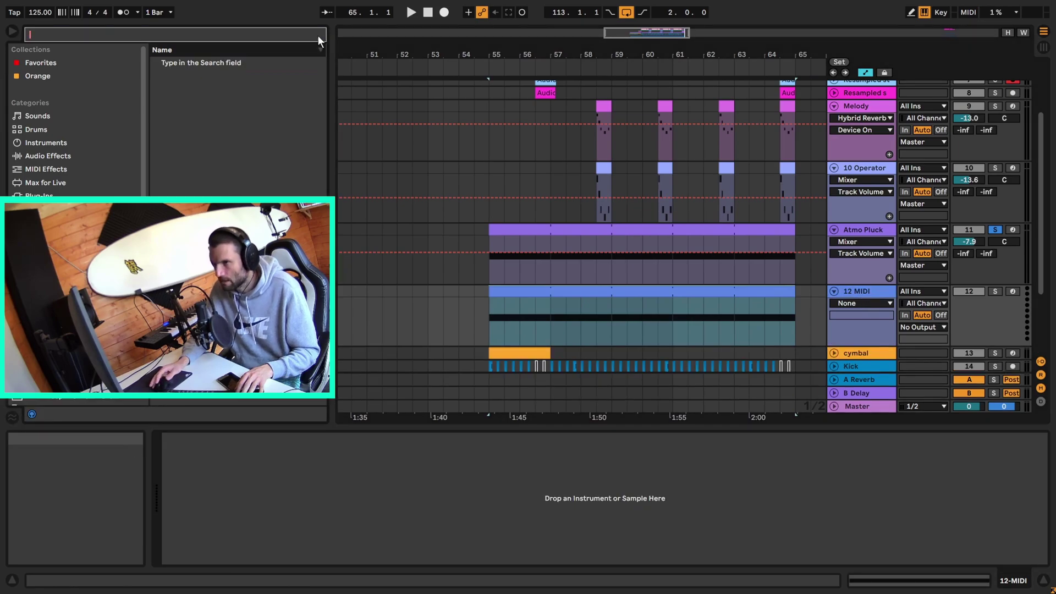
text(analog)
key(Return)
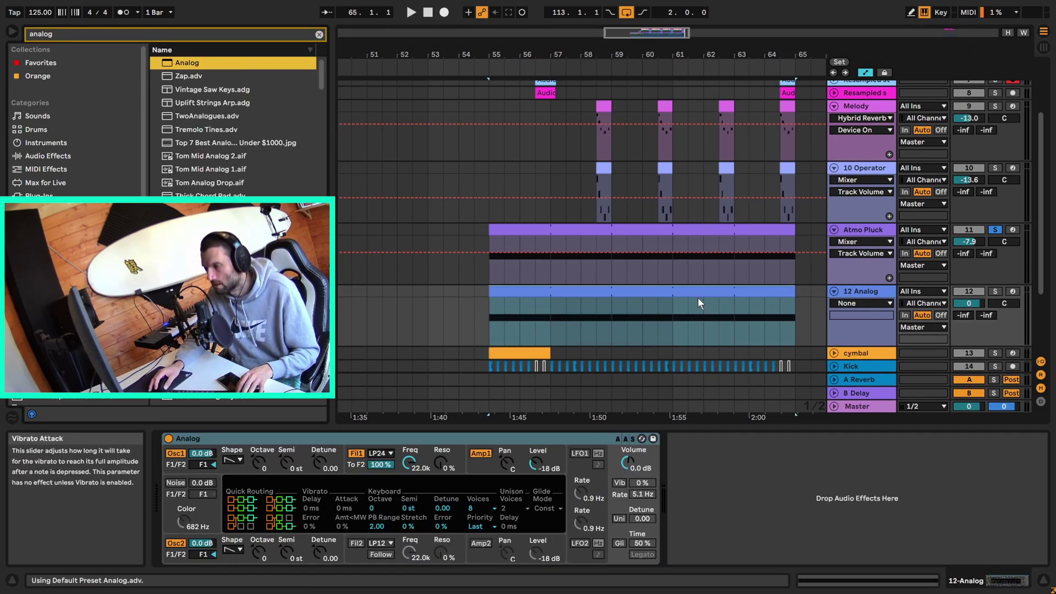
click(700, 303)
click(995, 291)
key(space)
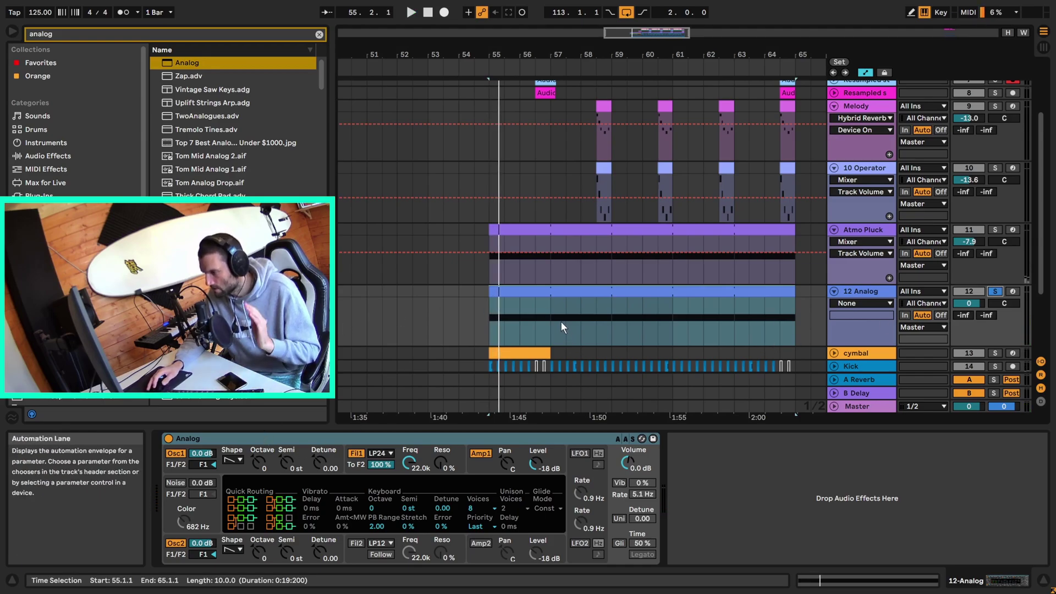
Add an Arpeggiator before Analog with a rate of 1/16, and lower the track volume to -8.2 dB.
click(319, 34)
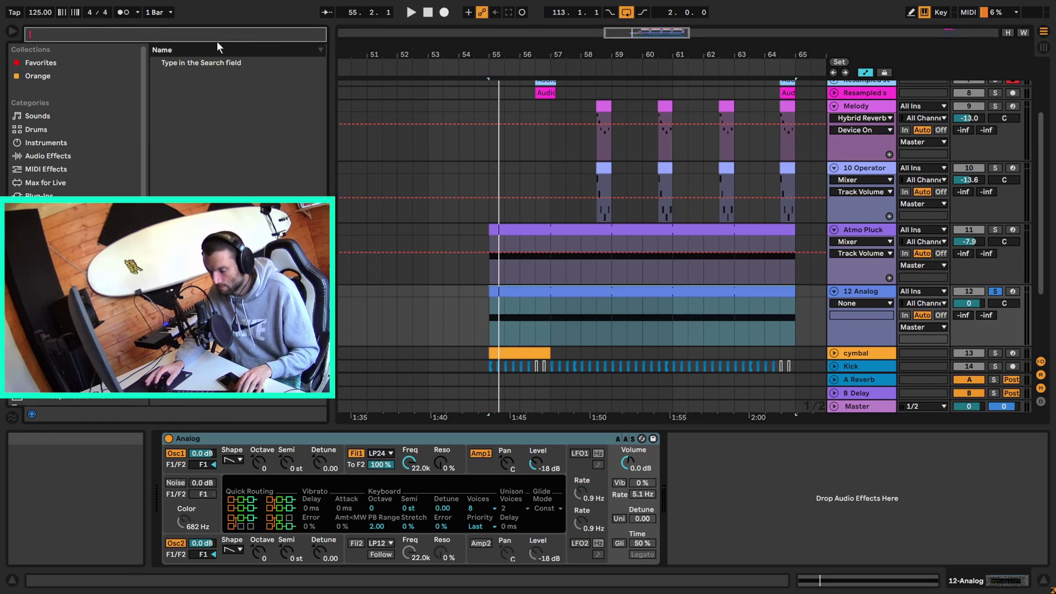
text(arp)
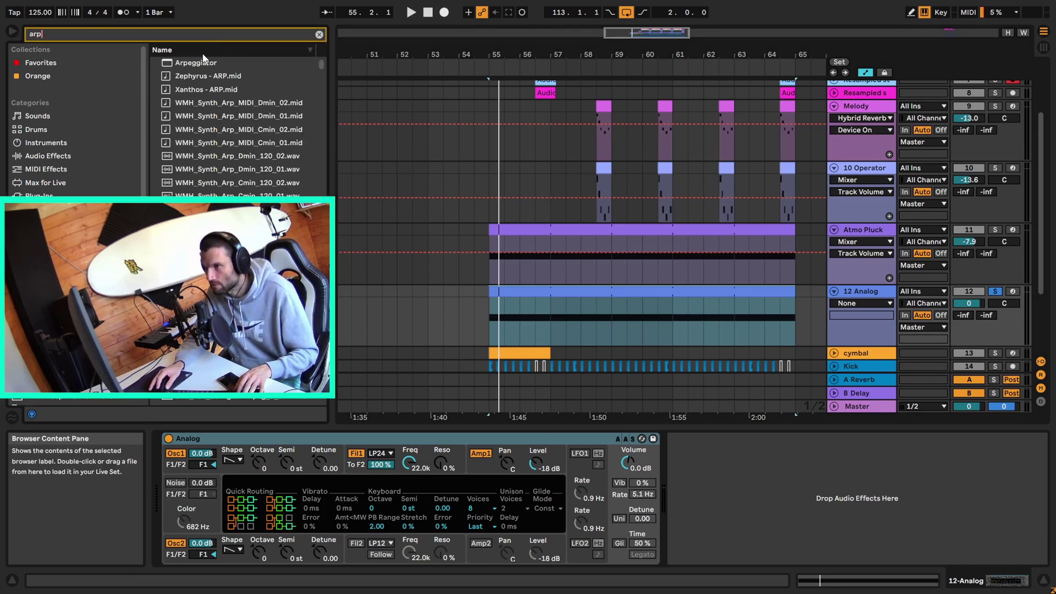
double_click(198, 62)
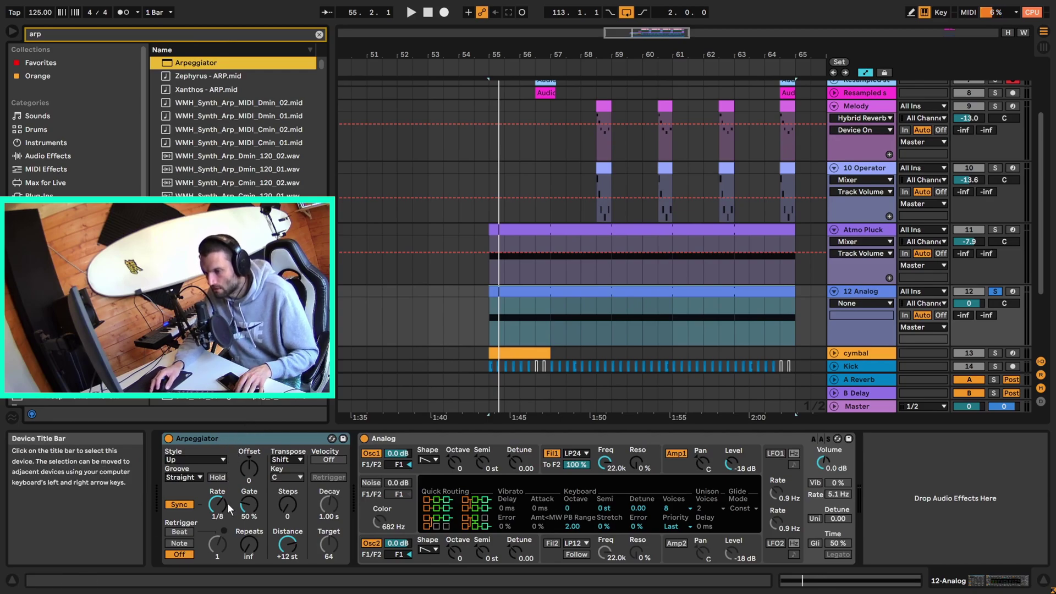
drag(227, 502, 223, 503)
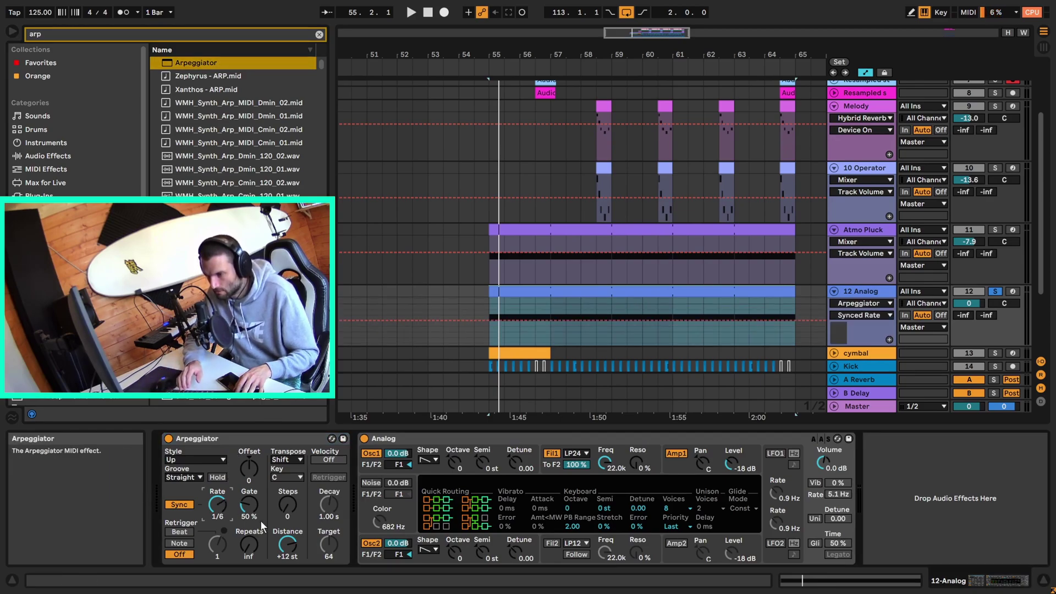
key(Up)
key(Up)
key(Up)
key(space)
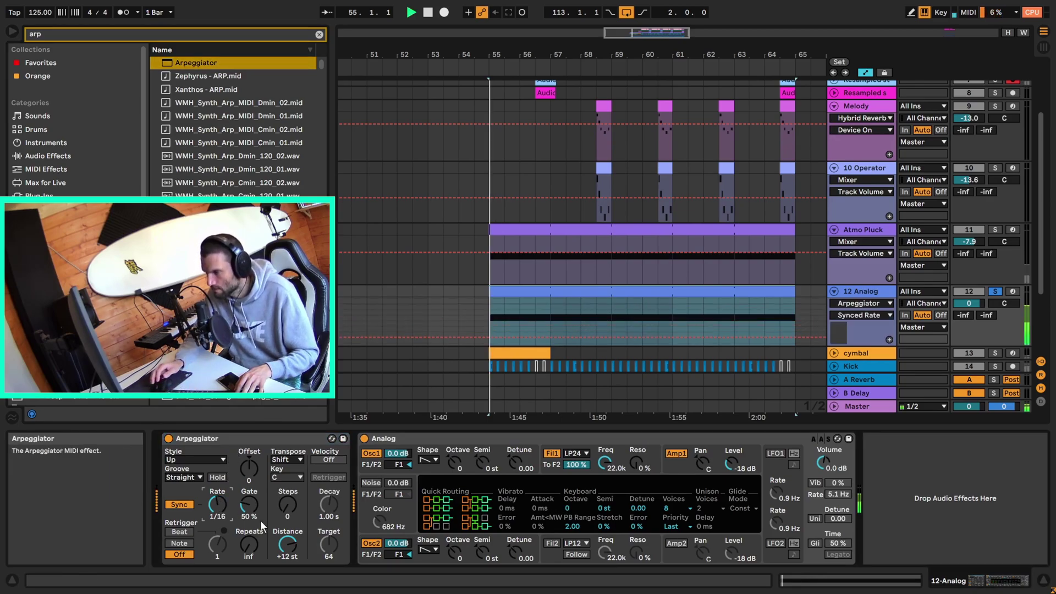
key(space)
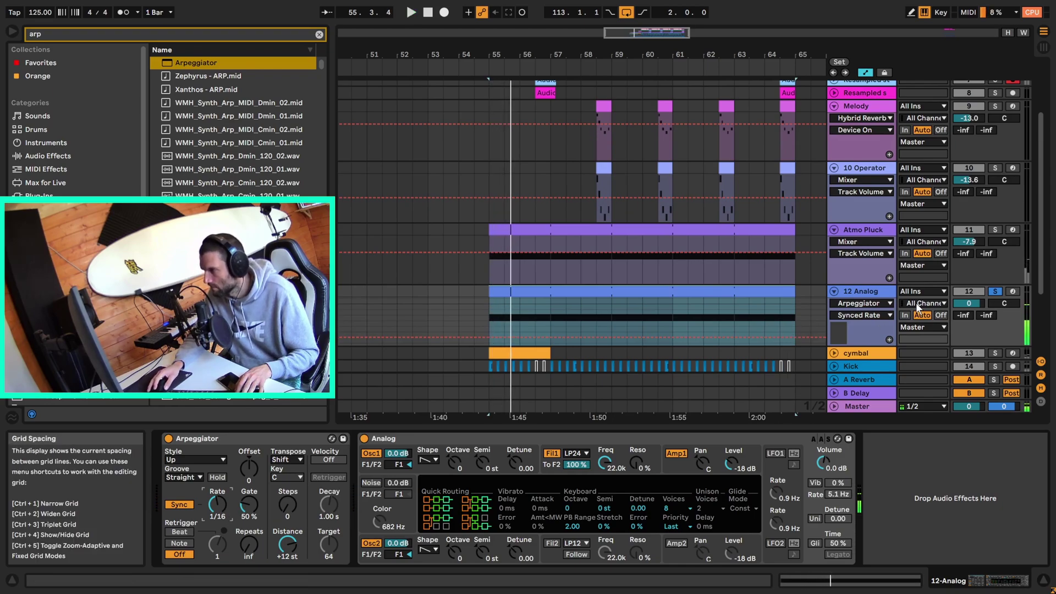
drag(969, 303, 969, 311)
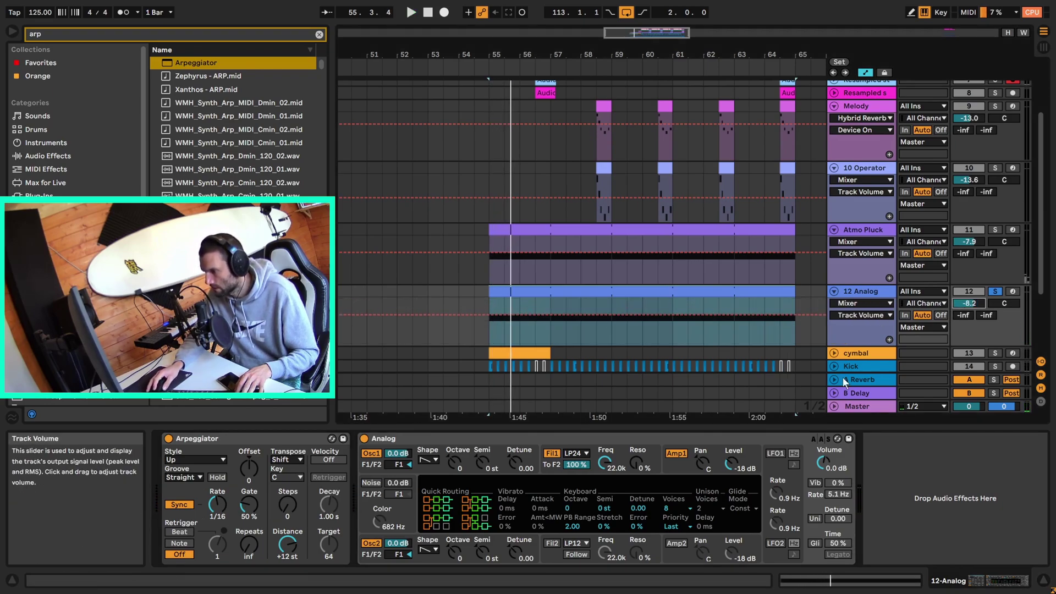
Set Analog's filter 1 frequency to 290 Hz and its envelope frequency modulation to 1.50, and play the clip.
click(606, 465)
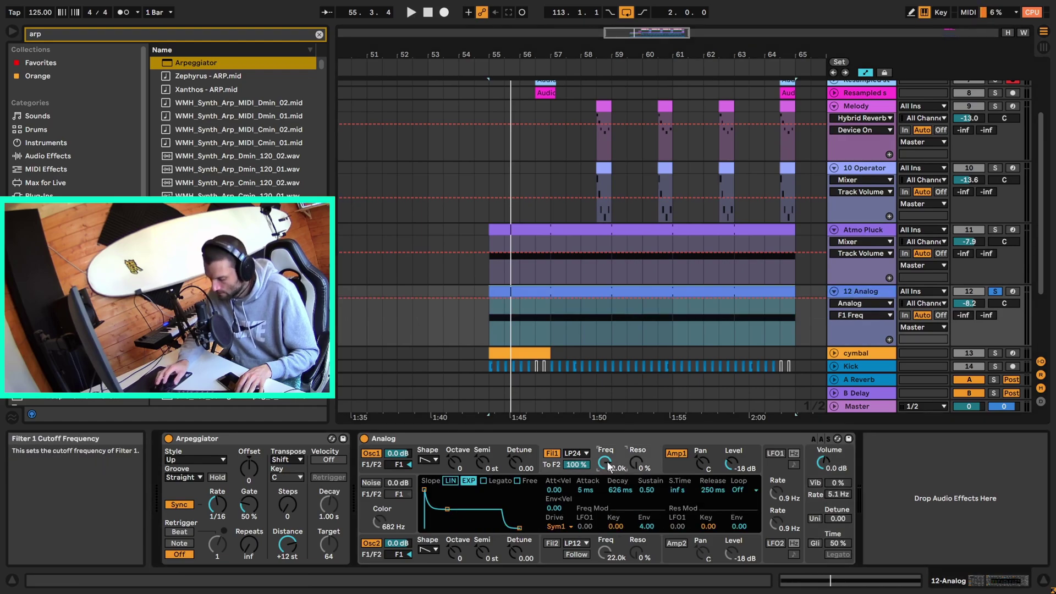
key(space)
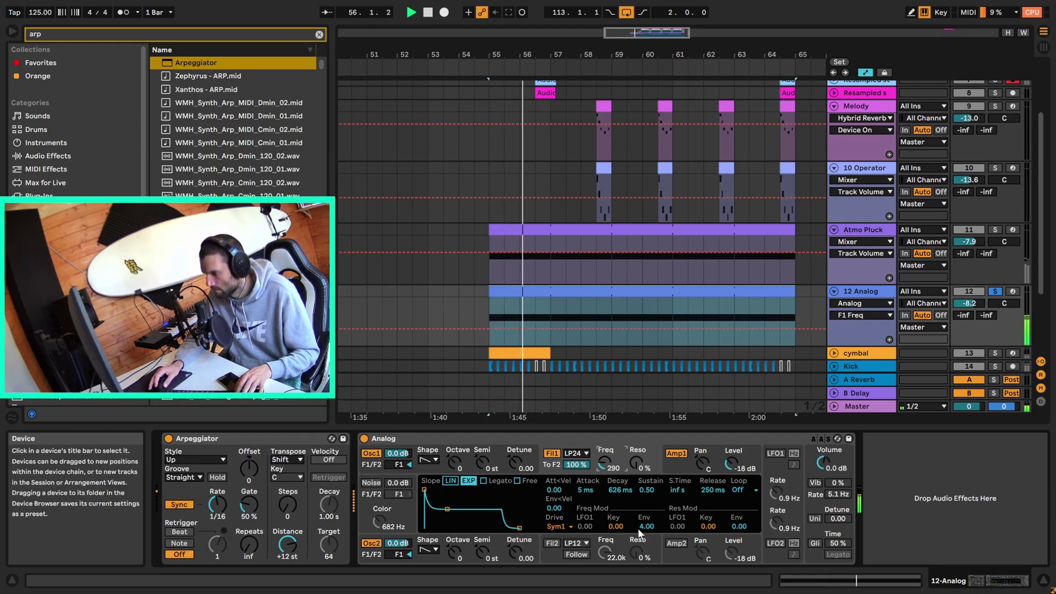
key(space)
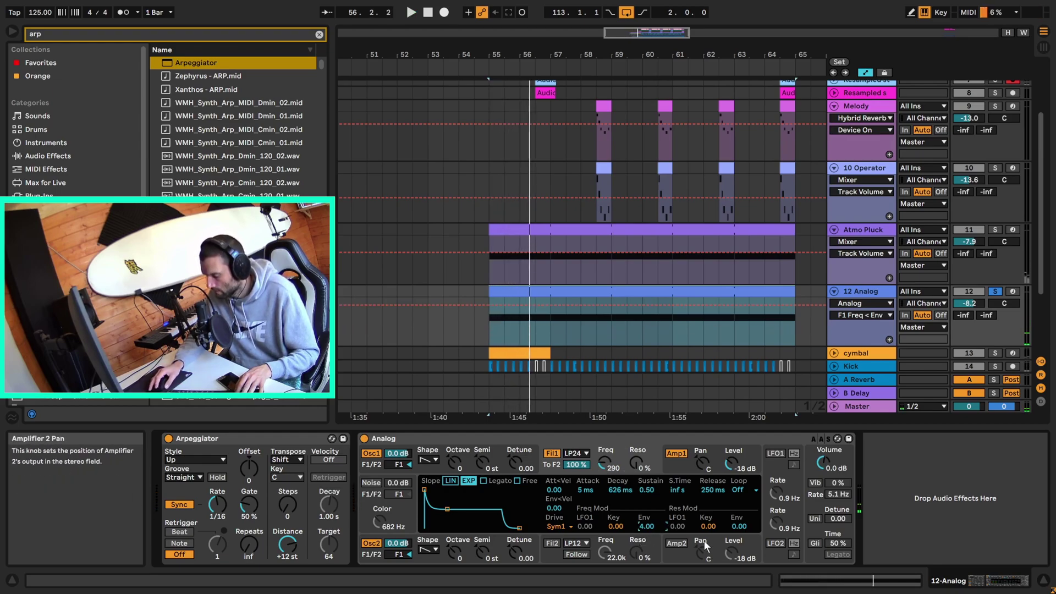
text(1.5)
key(Return)
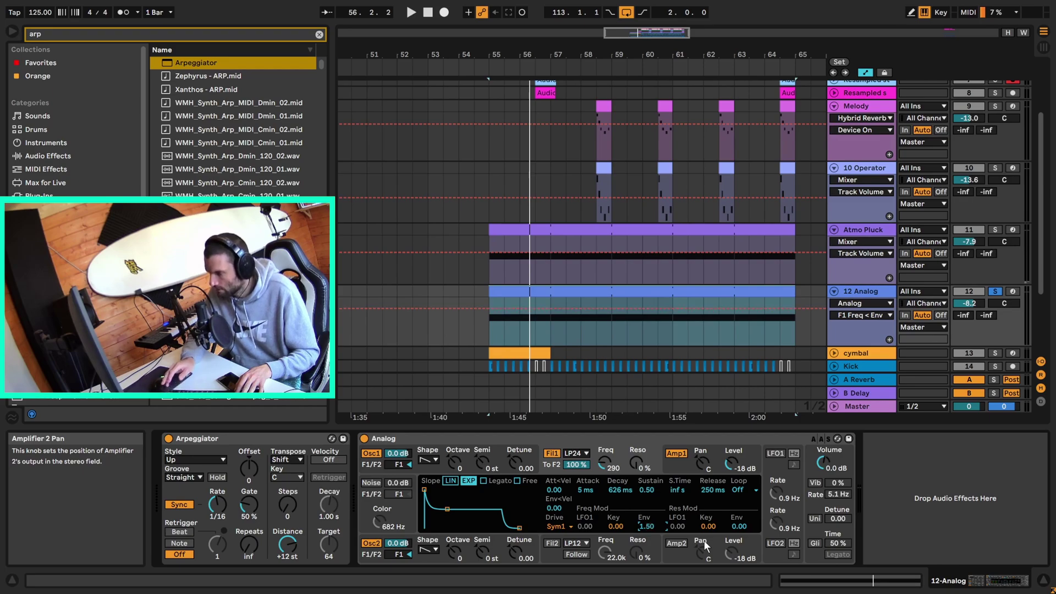
key(space)
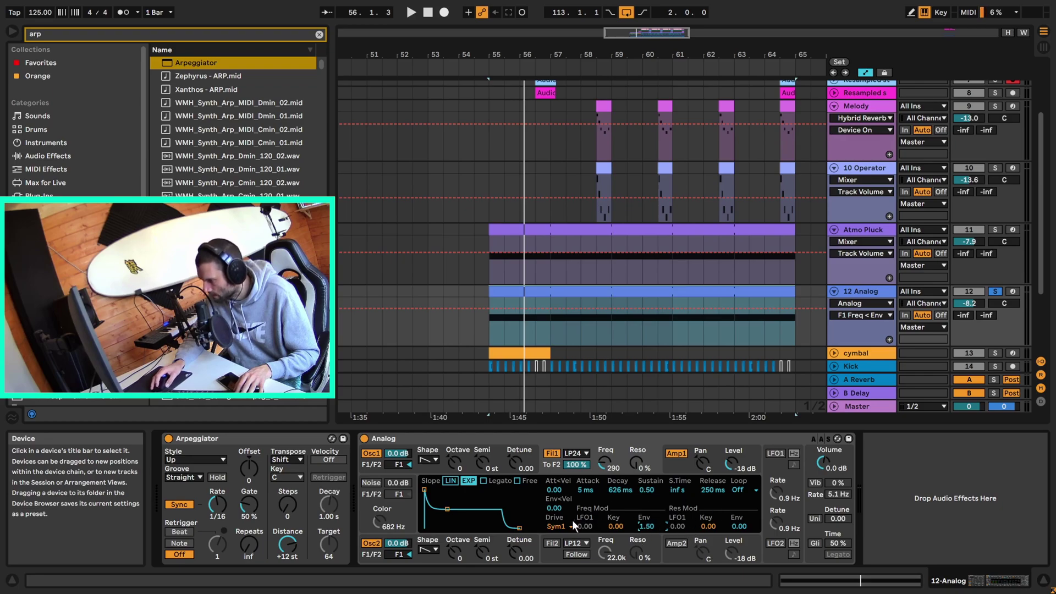
key(space)
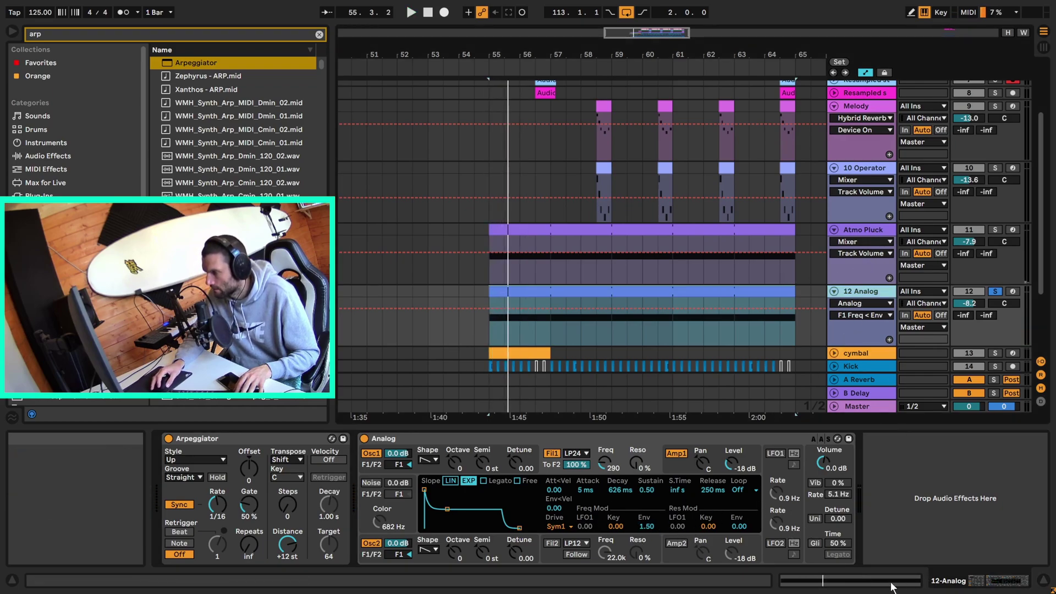
Add a Hybrid Reverb after Analog and set its Dry/Wet to 19 %.
click(259, 38)
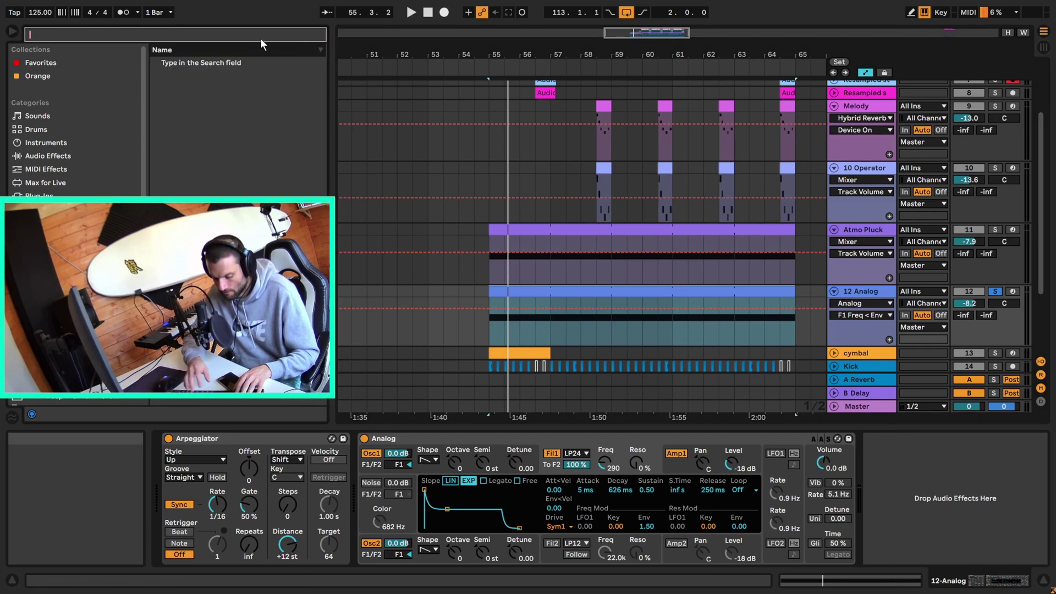
text(hybrid)
key(Down)
key(Return)
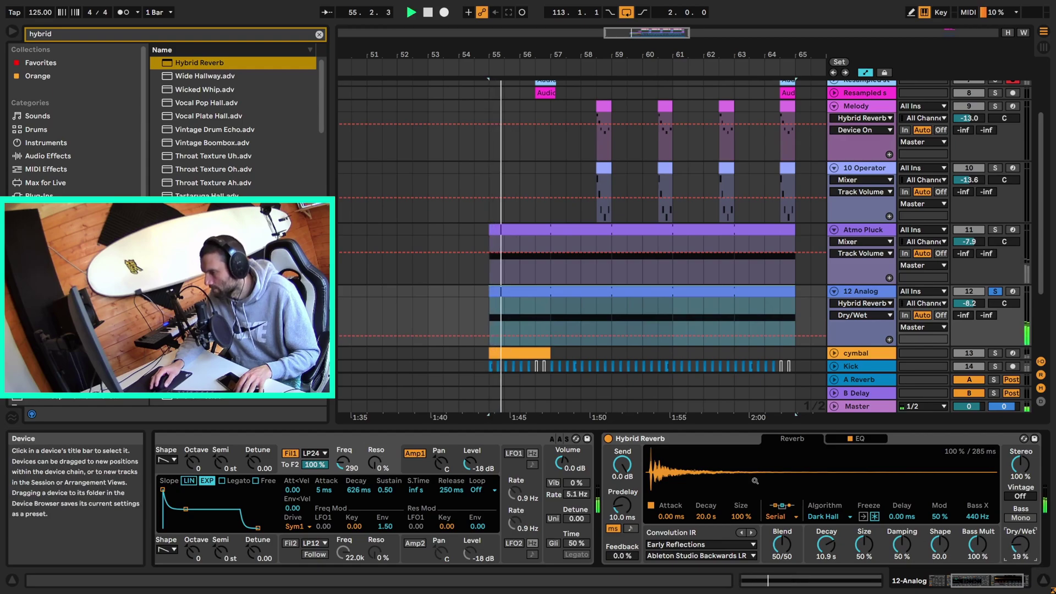
scroll(687, 438, down, 2)
Add a Compressor after the Hybrid Reverb and sidechain it from the new Kick track.
click(313, 35)
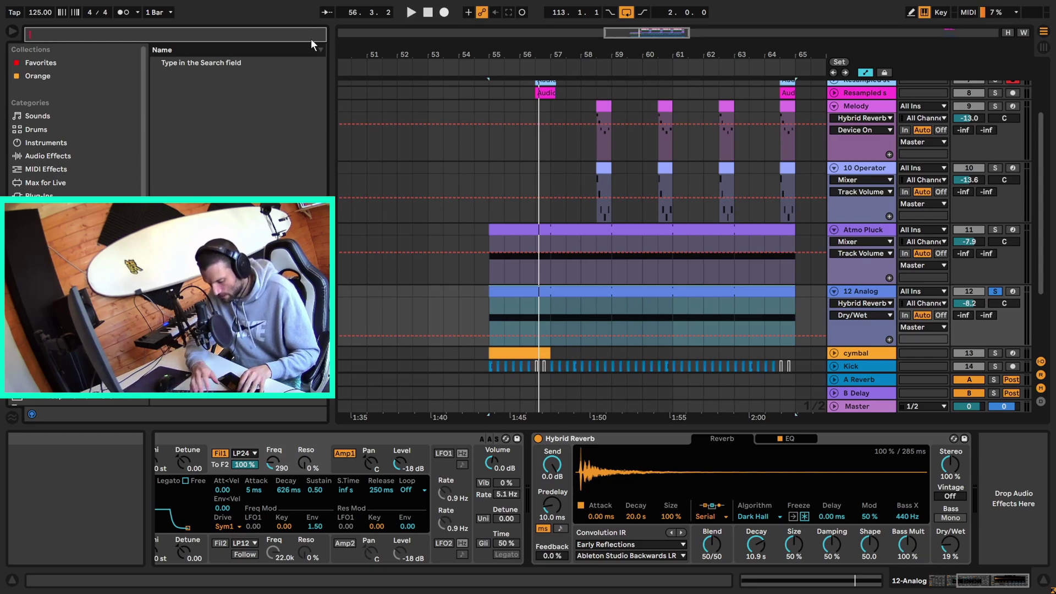
text(comp)
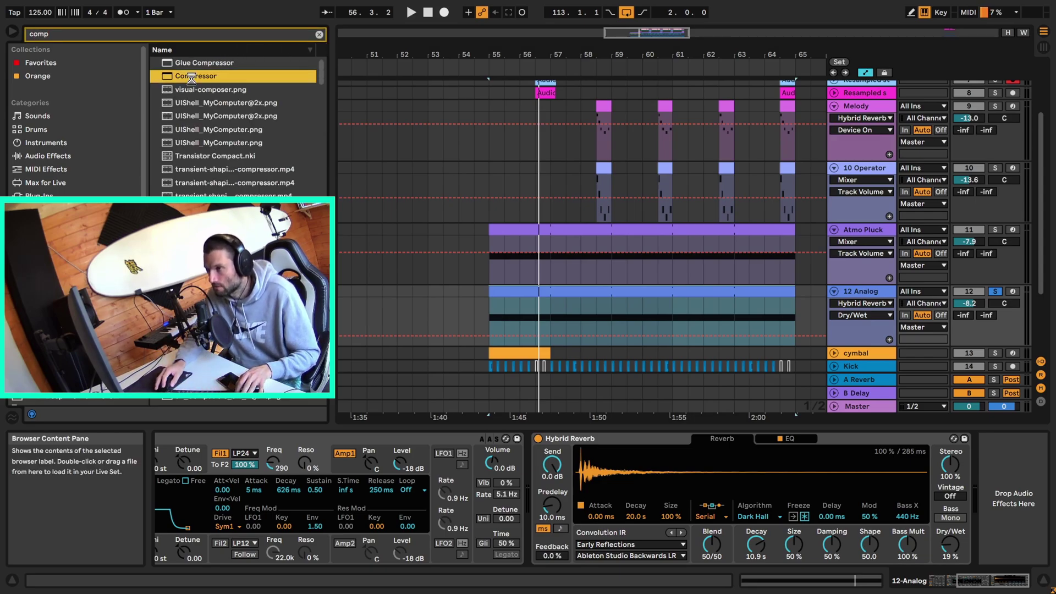
double_click(192, 76)
click(809, 472)
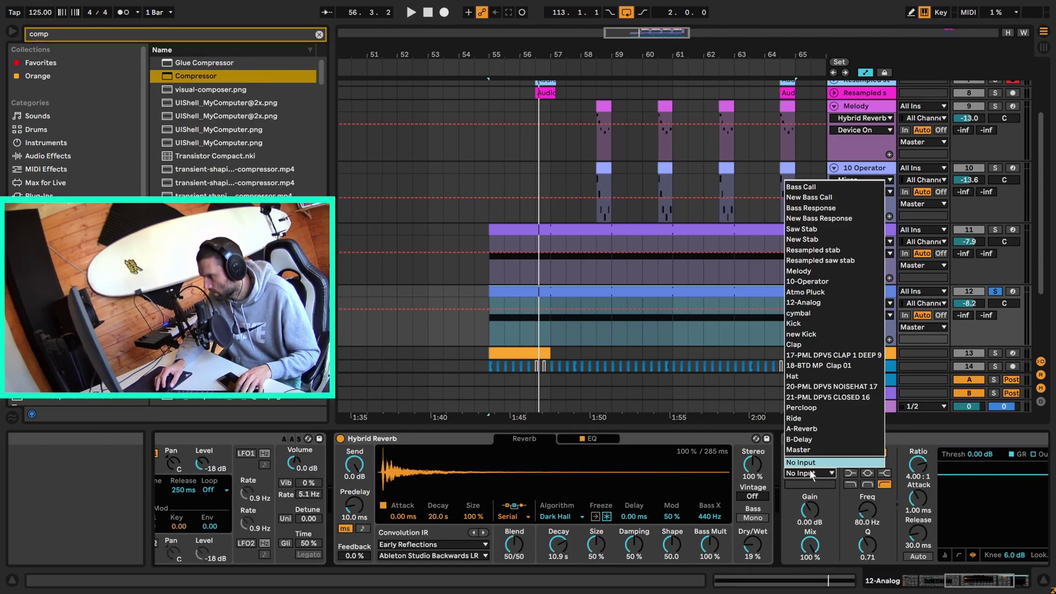
click(813, 334)
While playing the clip from bar 57, set the Compressor's threshold to -15.8 dB and its release to 98.7 ms.
key(space)
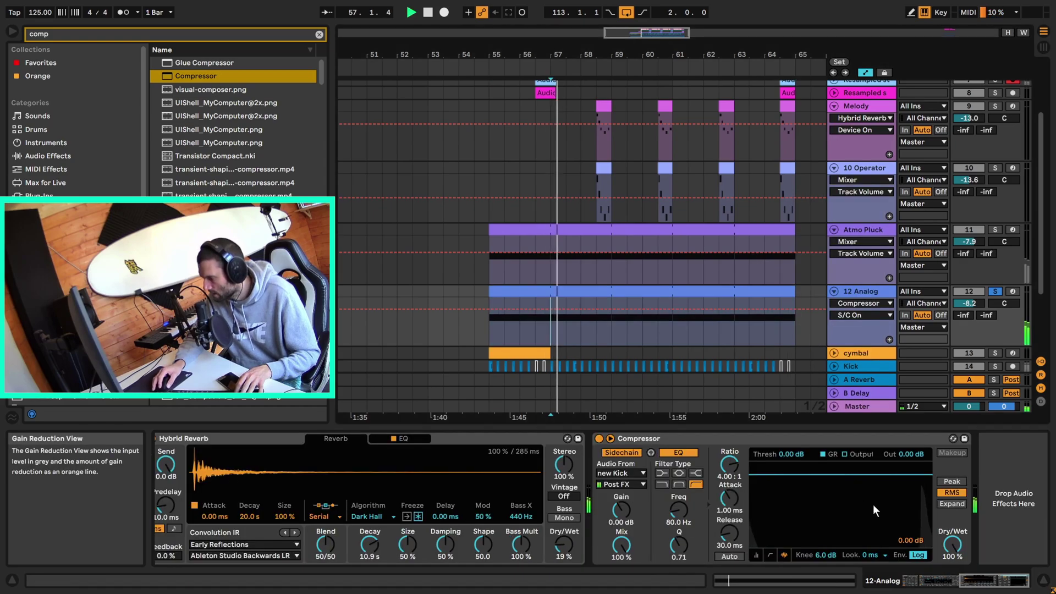
drag(915, 487, 915, 506)
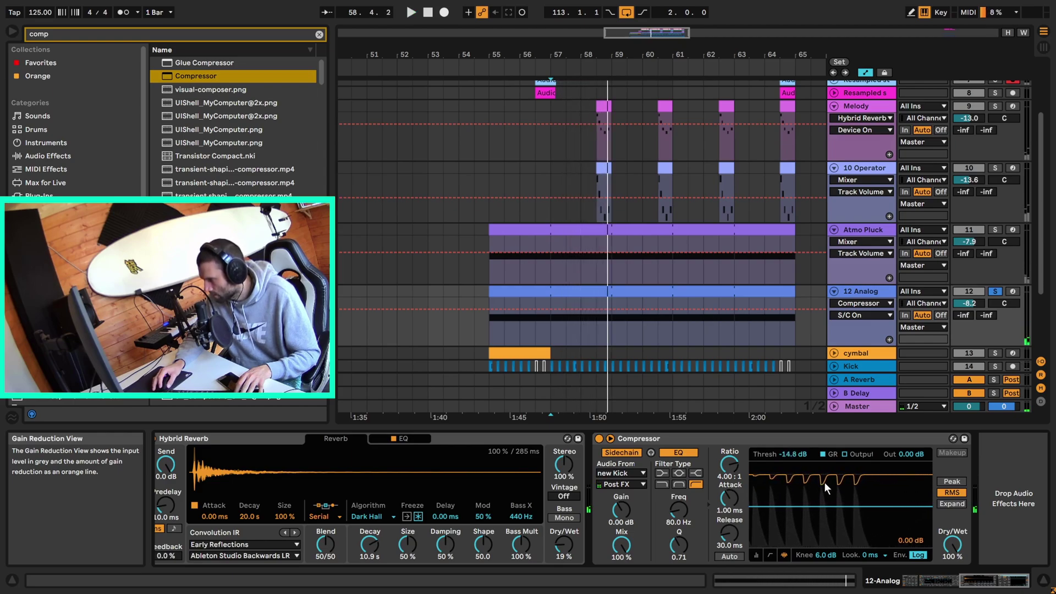
key(space)
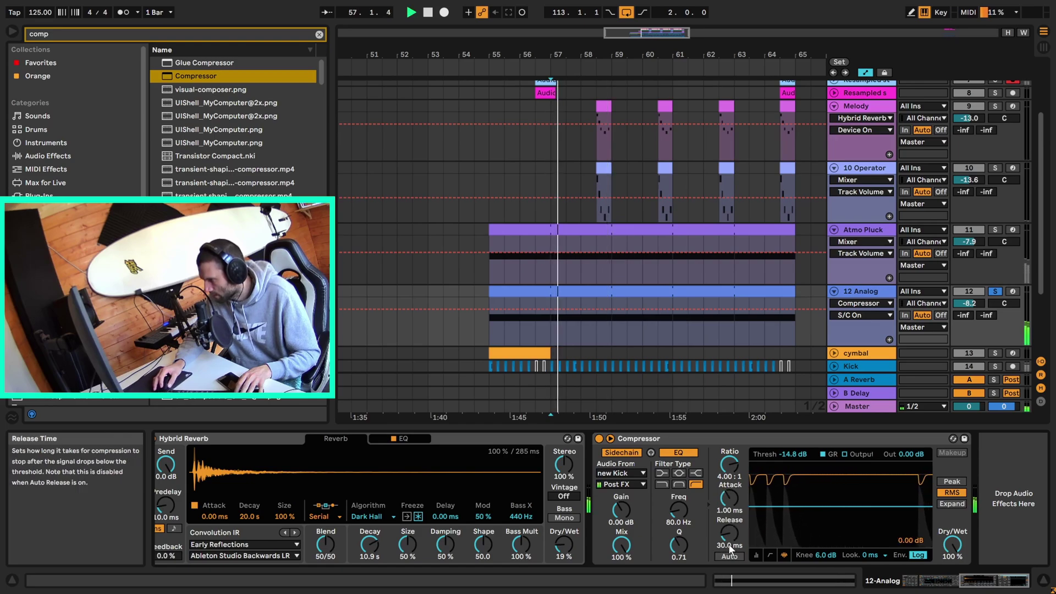
drag(727, 533, 728, 502)
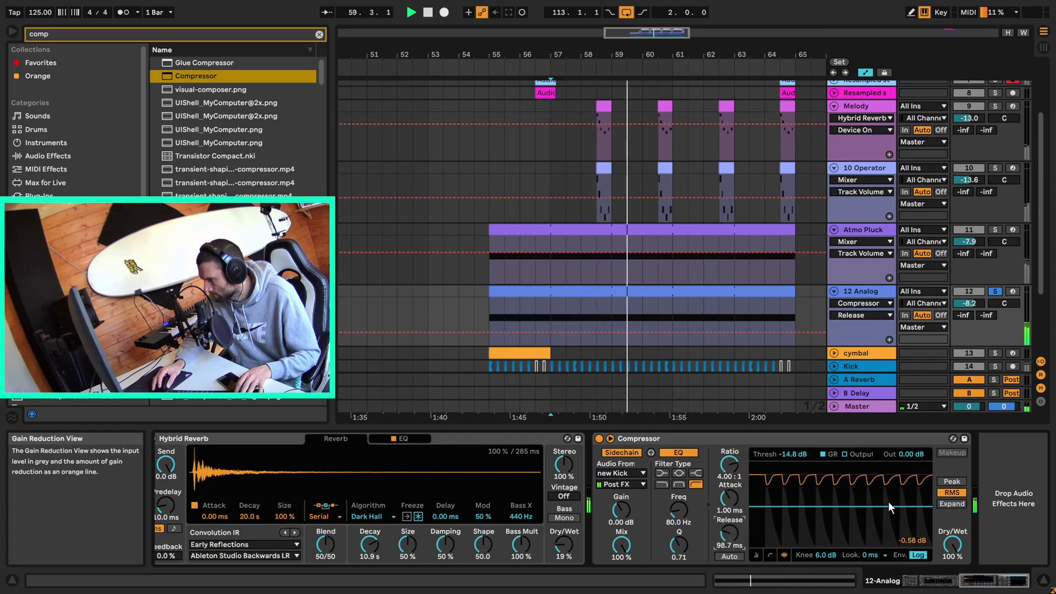
drag(889, 501, 889, 506)
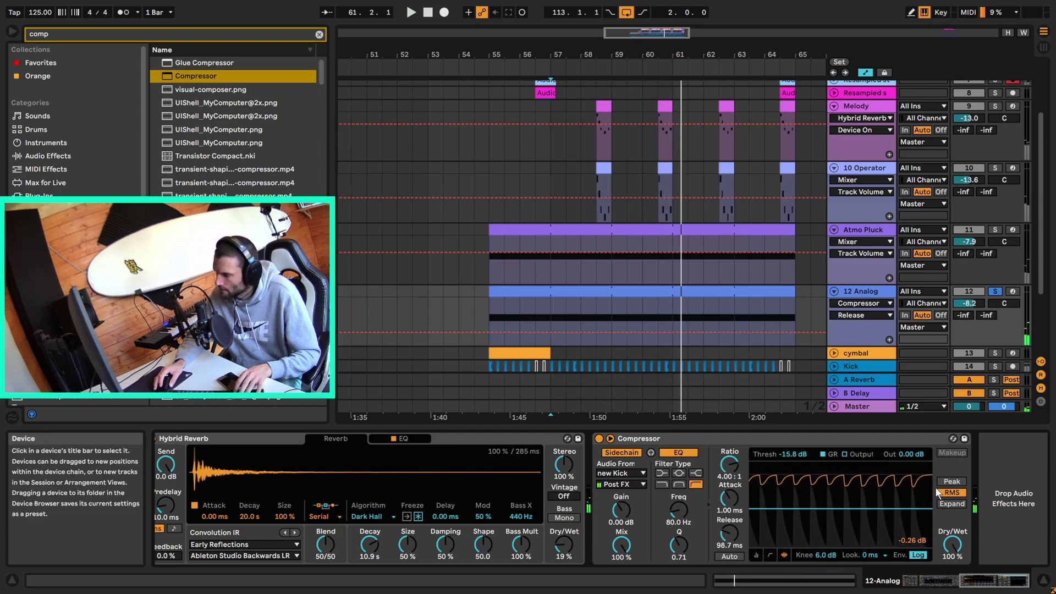
Select and unfold the cymbal track to show its clip, automation and device chain.
click(995, 292)
scroll(935, 275, down, 3)
click(856, 258)
click(833, 258)
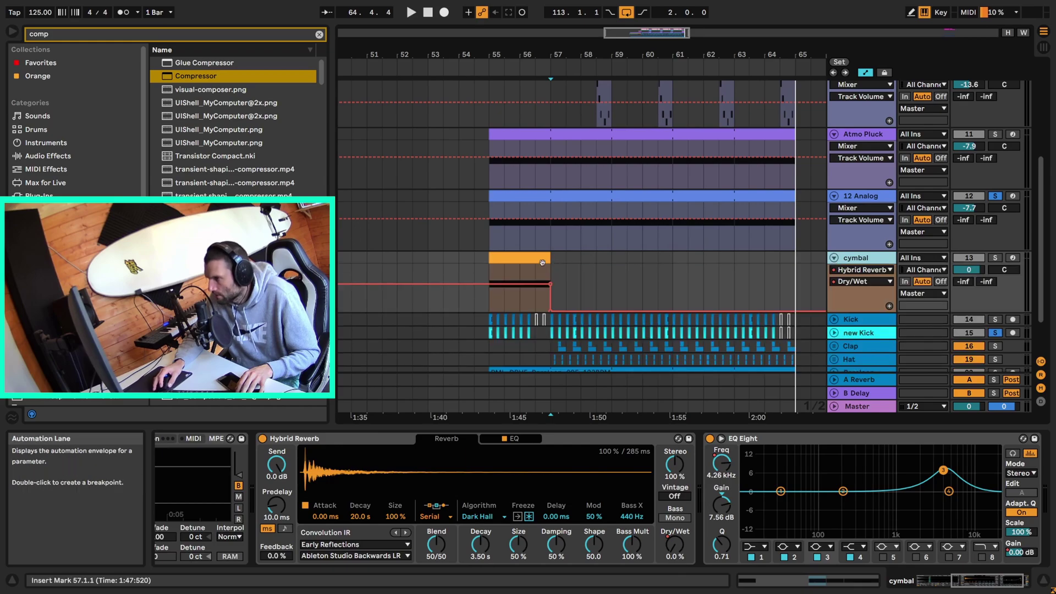
Solo the cymbal track and play its clip from bar 55 while examining the crash sample's loop in Sampler.
click(533, 256)
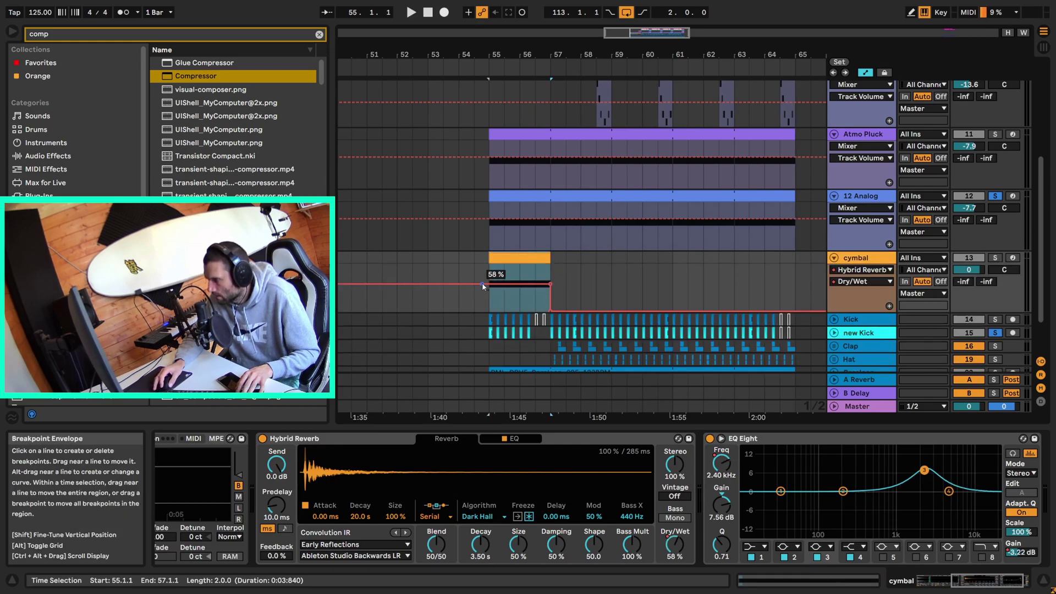
click(996, 258)
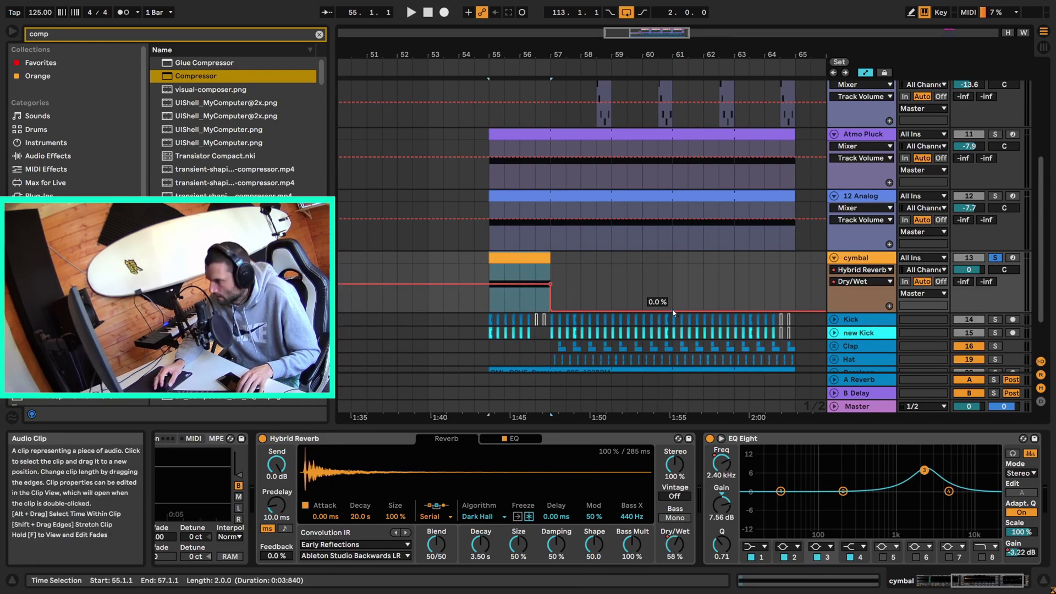
key(space)
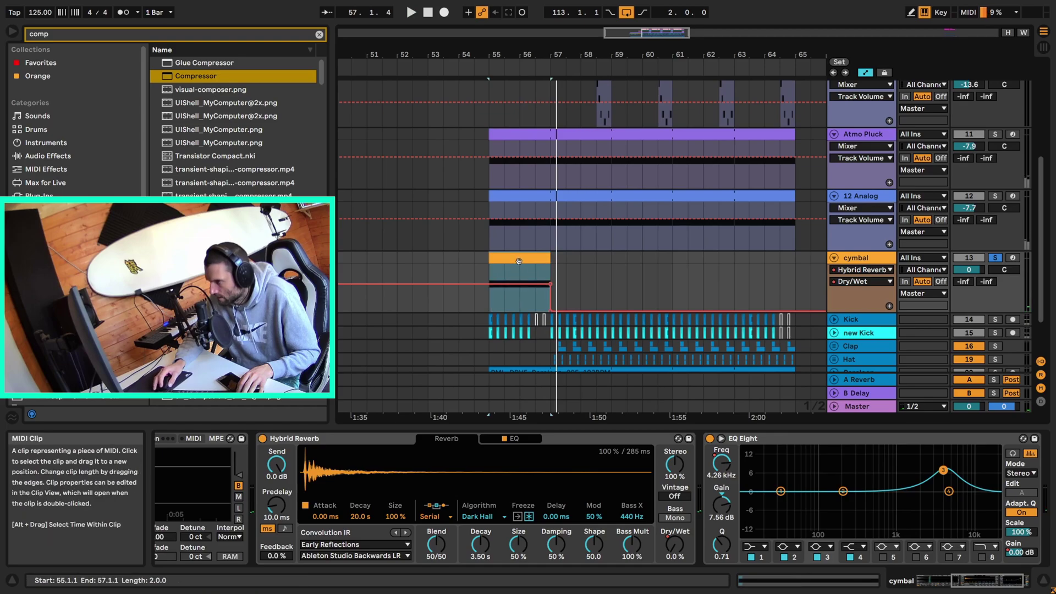
click(977, 585)
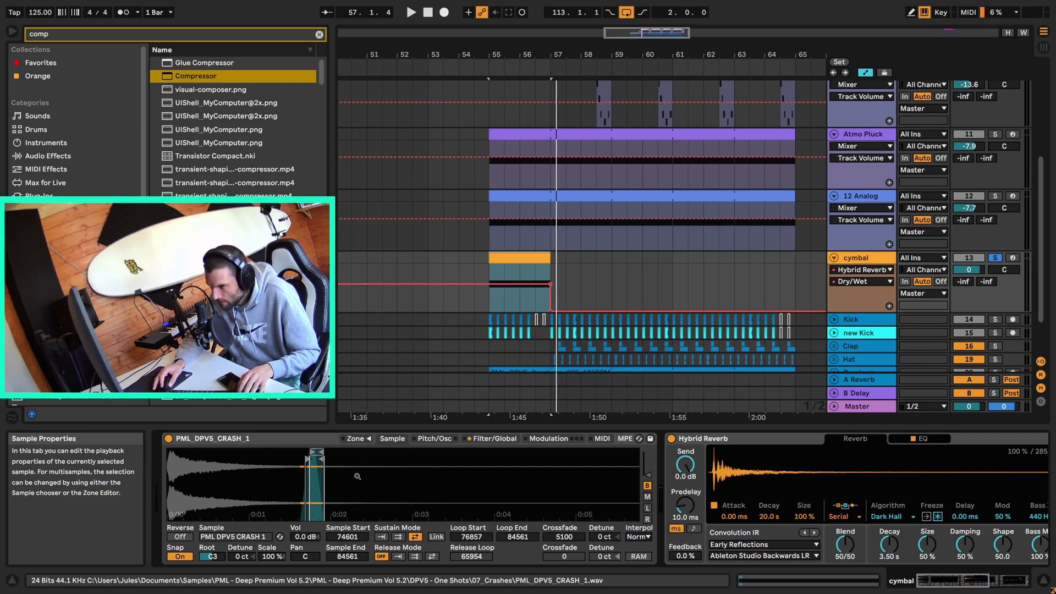
key(space)
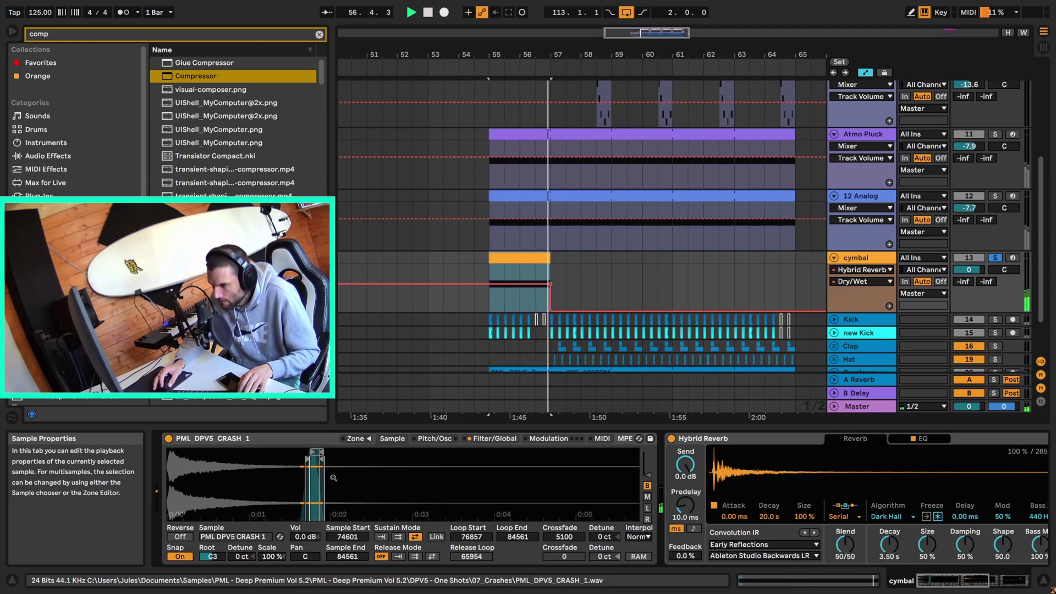
key(space)
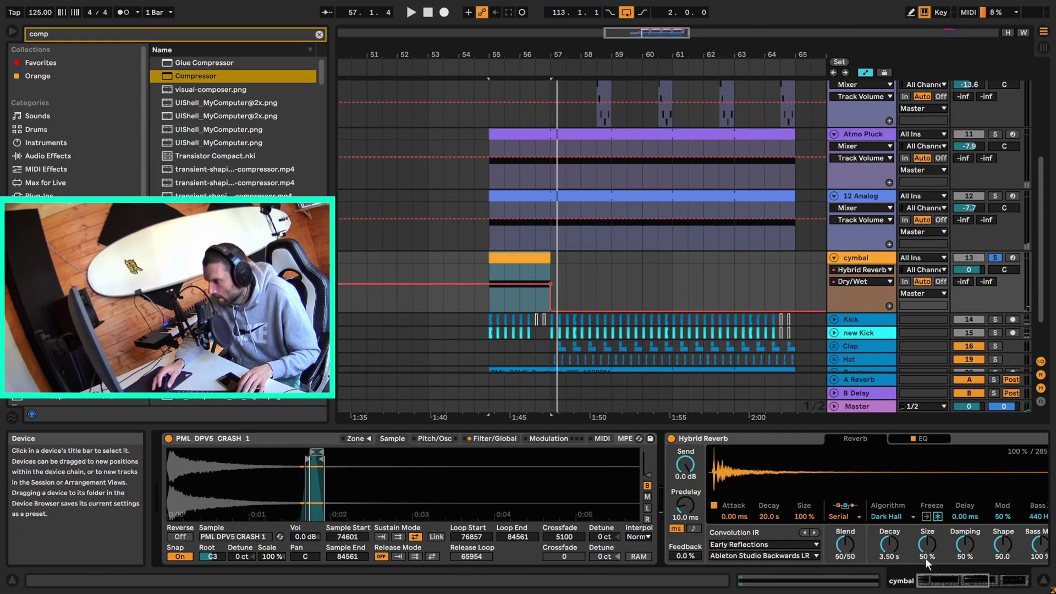
Examine the cymbal's Hybrid Reverb Dry/Wet and EQ Eight band 3 frequency automation while playing from bar 55.
scroll(927, 560, right, 6)
key(space)
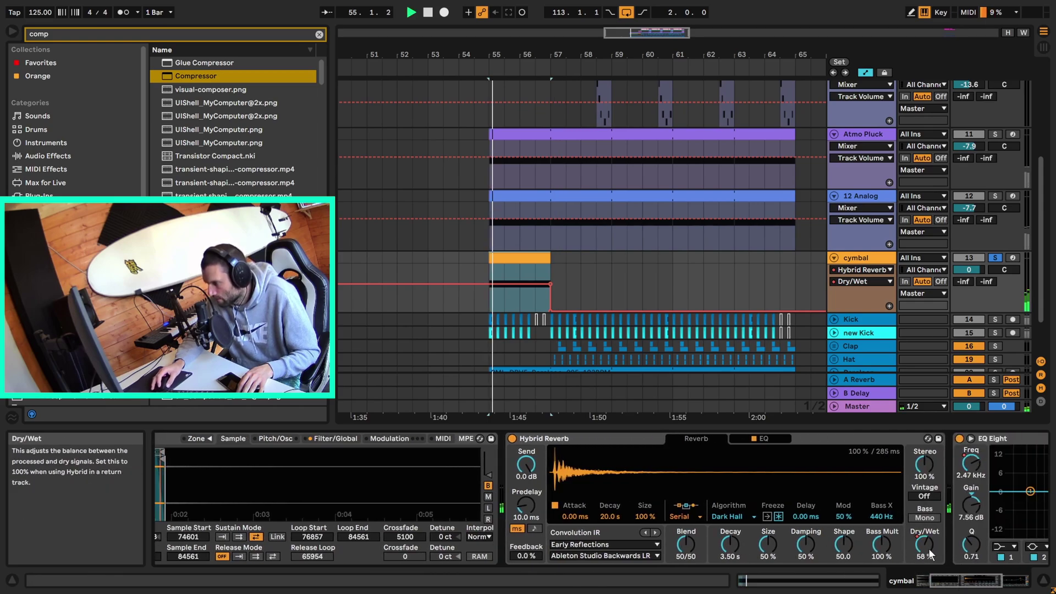
key(space)
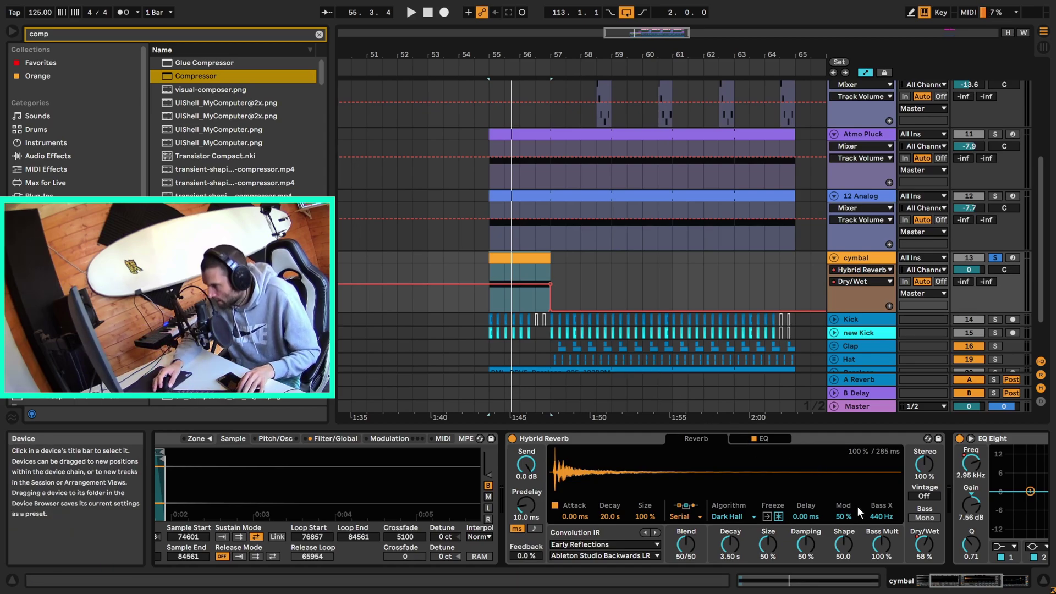
click(762, 439)
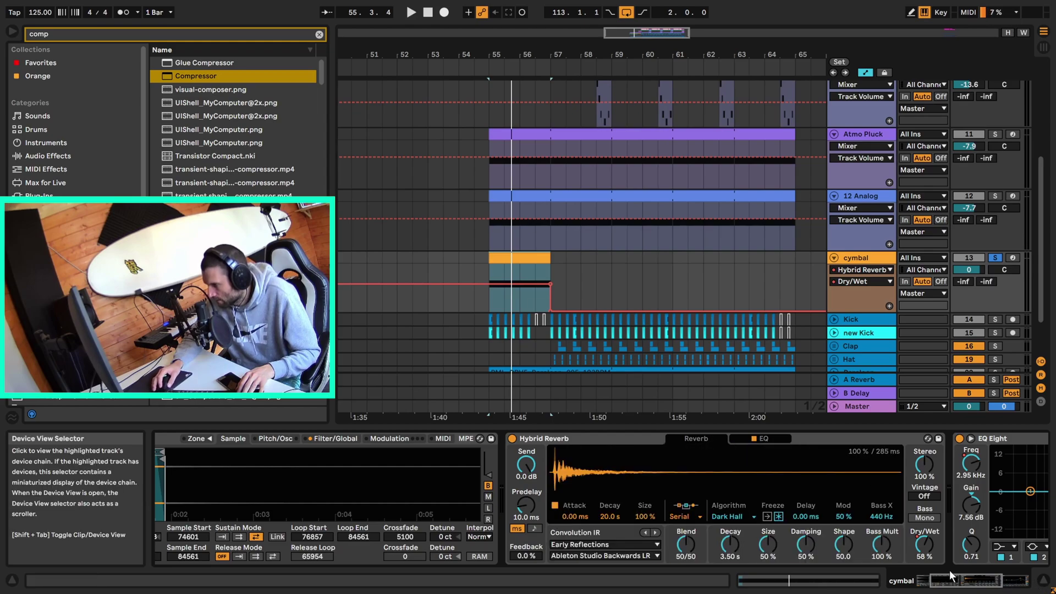
click(973, 581)
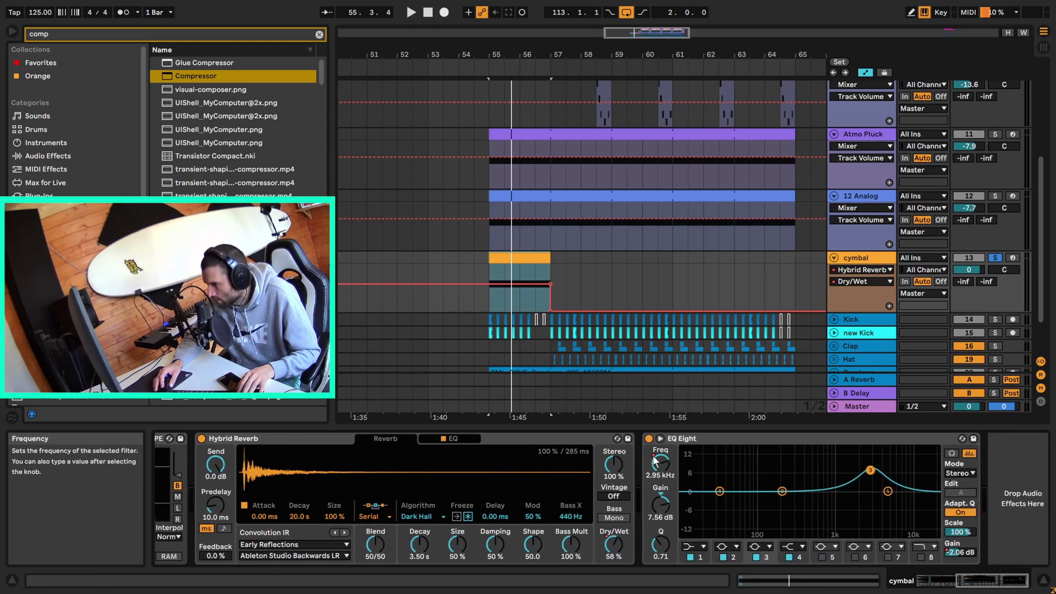
click(660, 463)
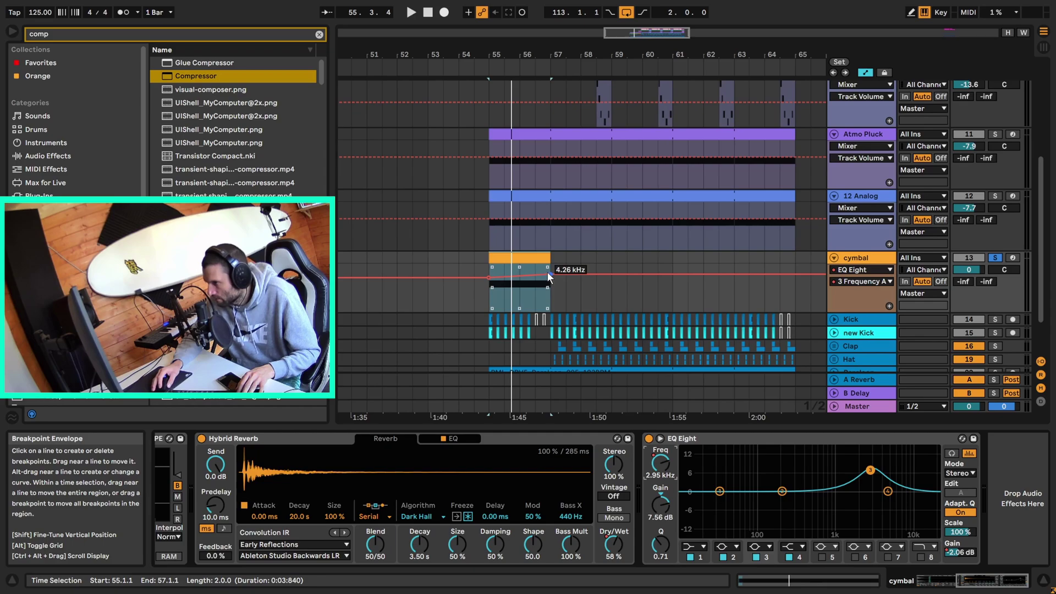
click(486, 295)
key(space)
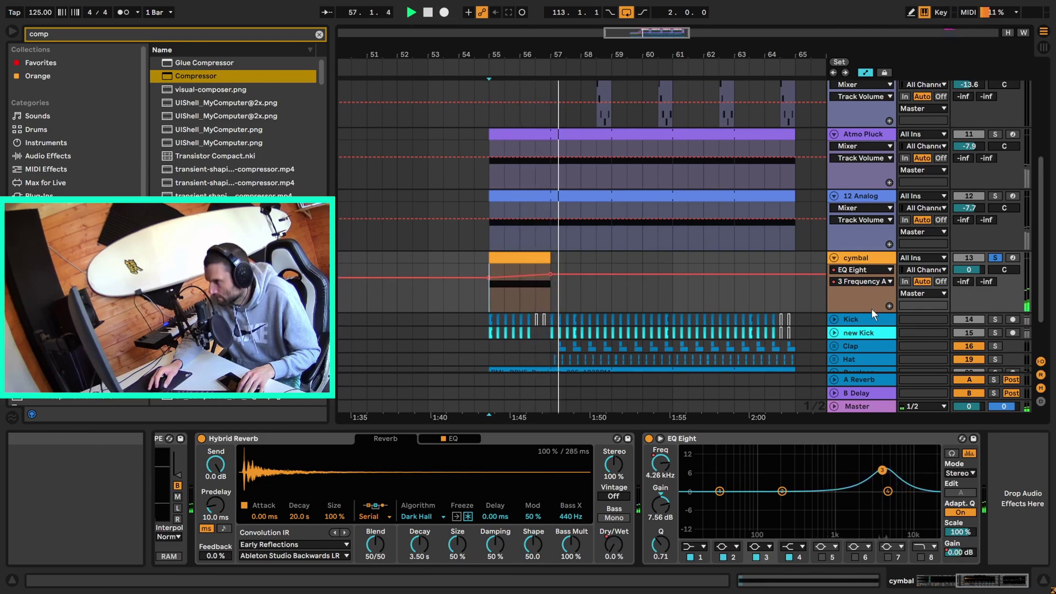
Add a MIDI track below the cymbal with a clip over bars 55 to 57 holding one full-length C3 note.
click(859, 257)
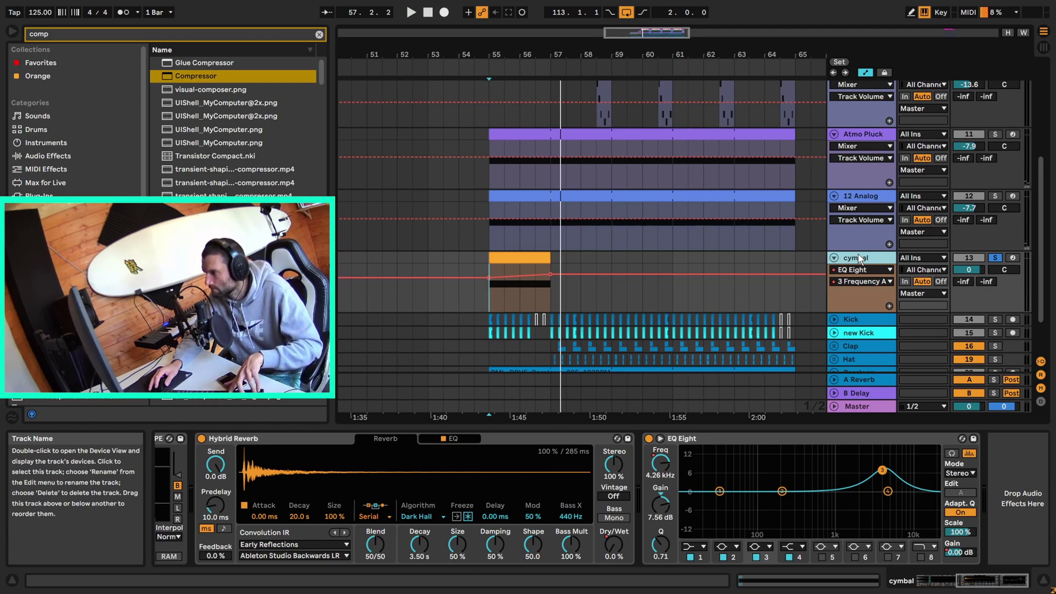
key(ctrl+shift+t)
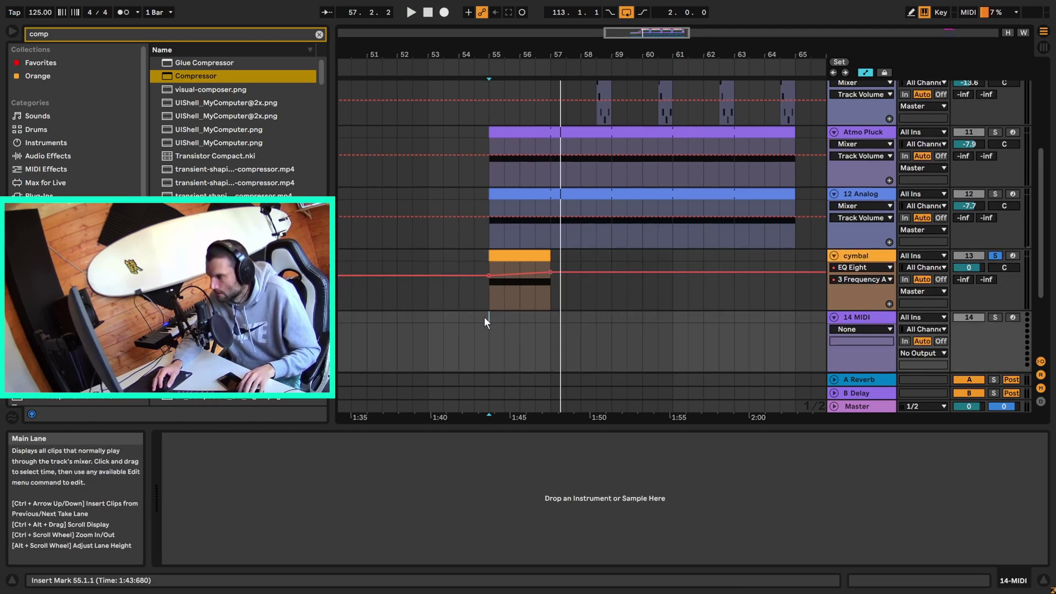
drag(484, 317, 554, 318)
key(ctrl+shift+m)
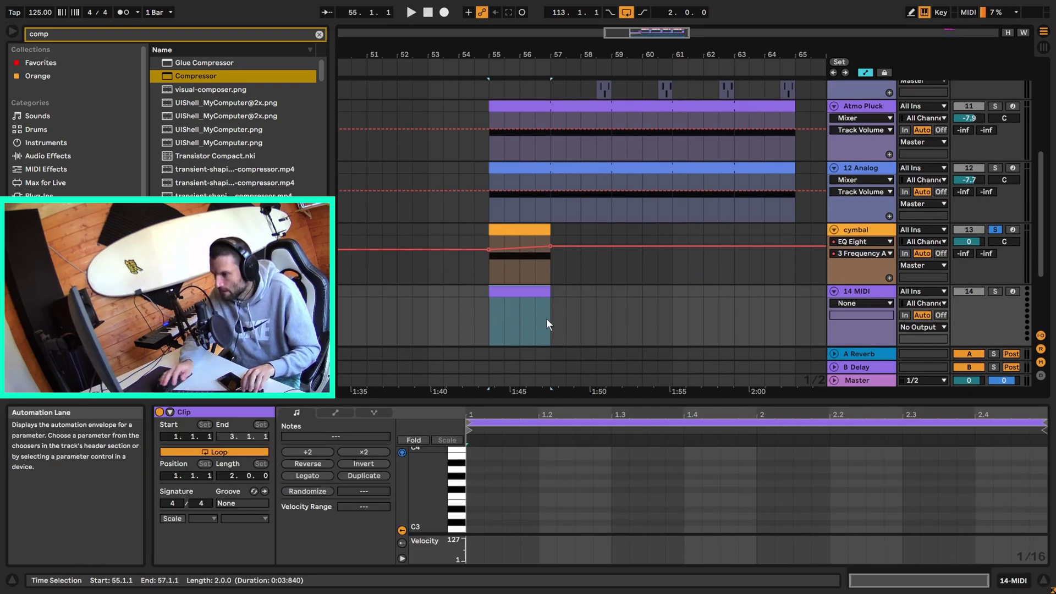
double_click(470, 531)
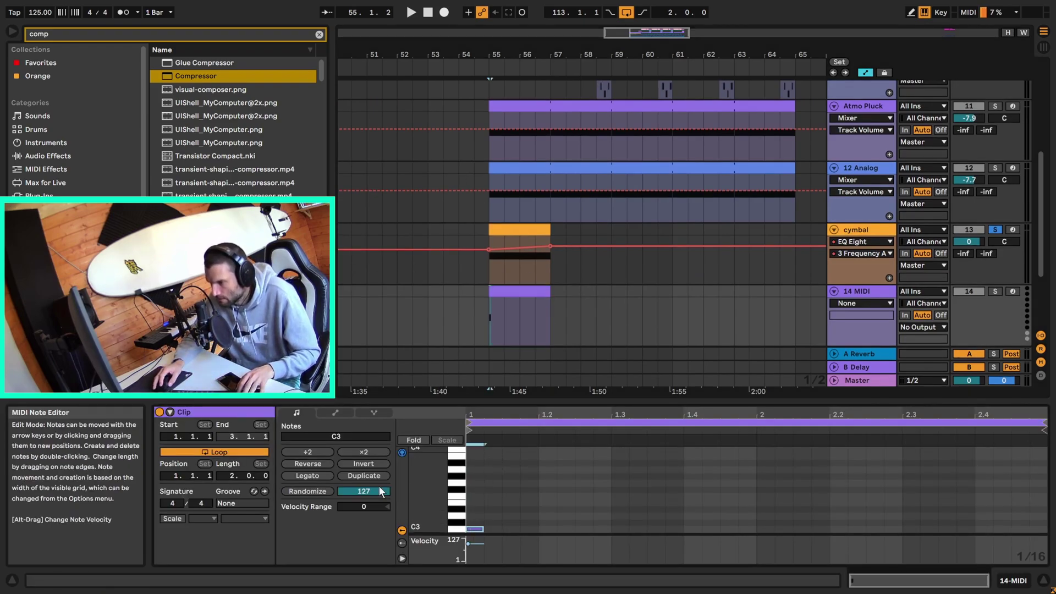
click(308, 473)
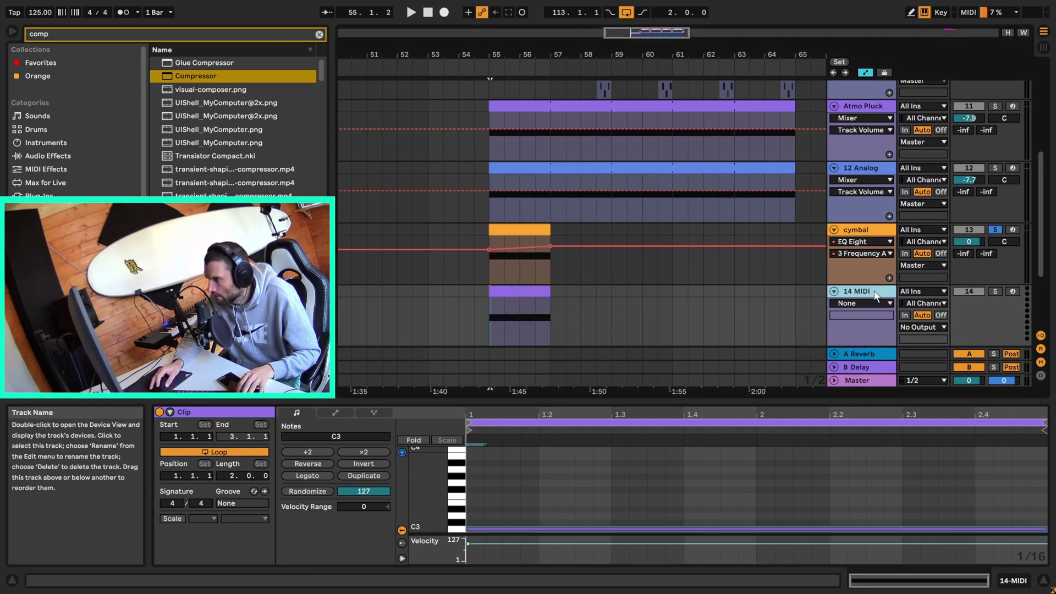
Search the browser for "crash 1" and load PML_DPV5_CRASH_1.wav onto the new MIDI track.
click(858, 291)
click(868, 233)
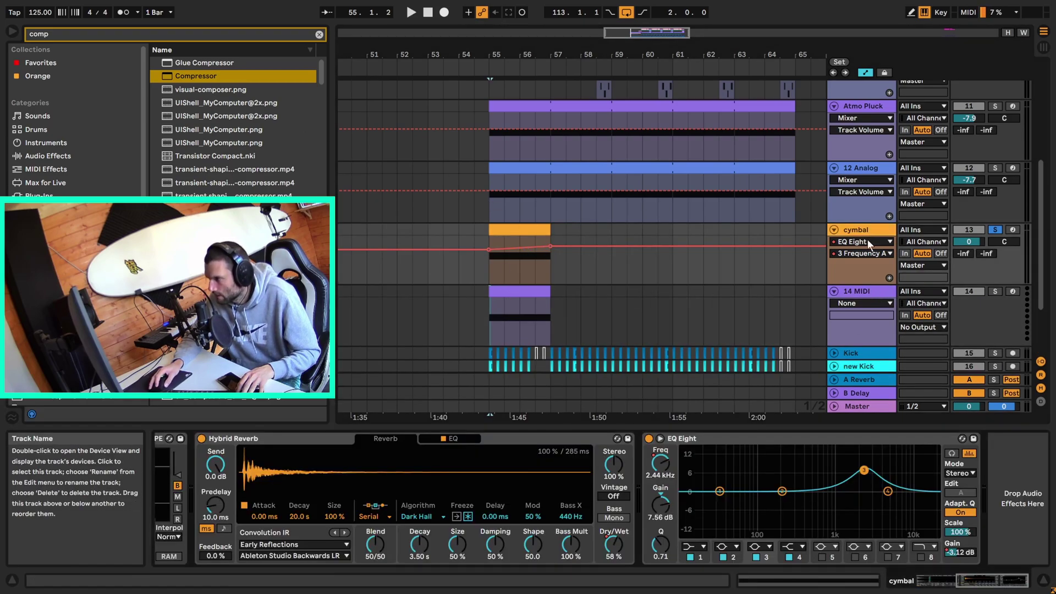
scroll(185, 441, left, 5)
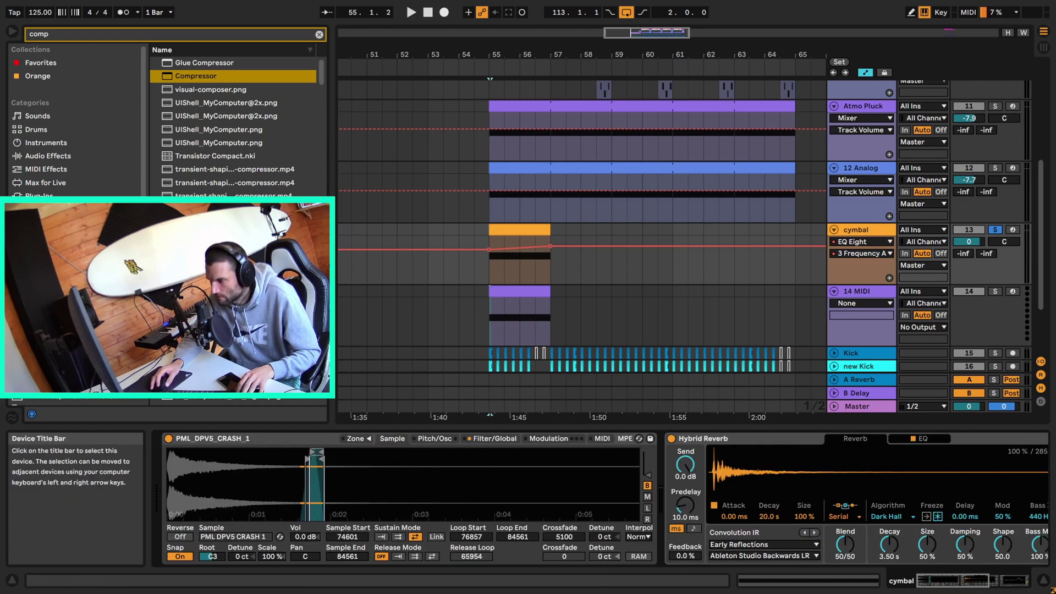
scroll(72, 264, down, 1)
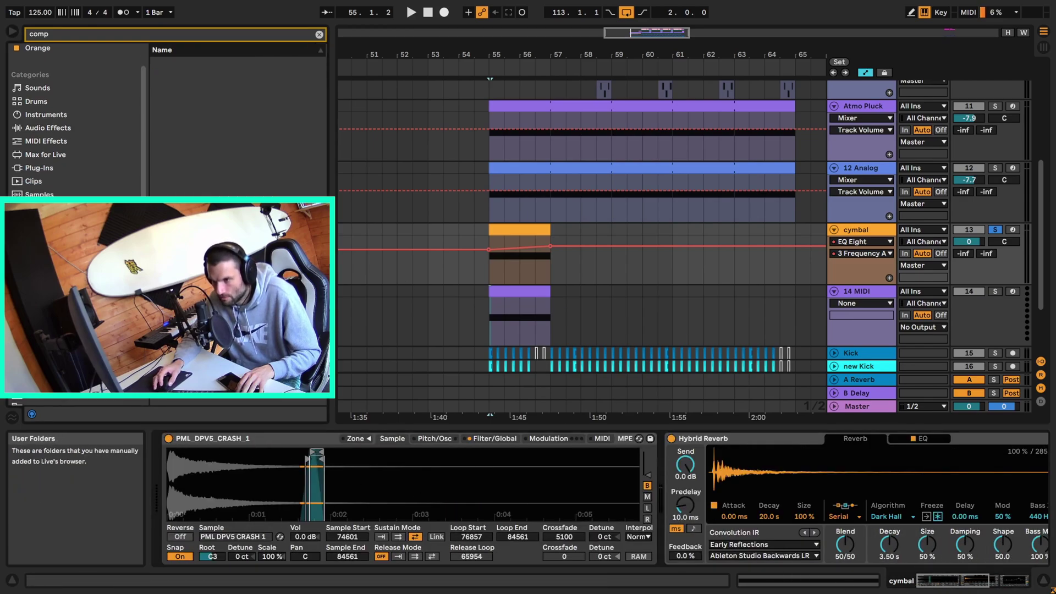
click(319, 34)
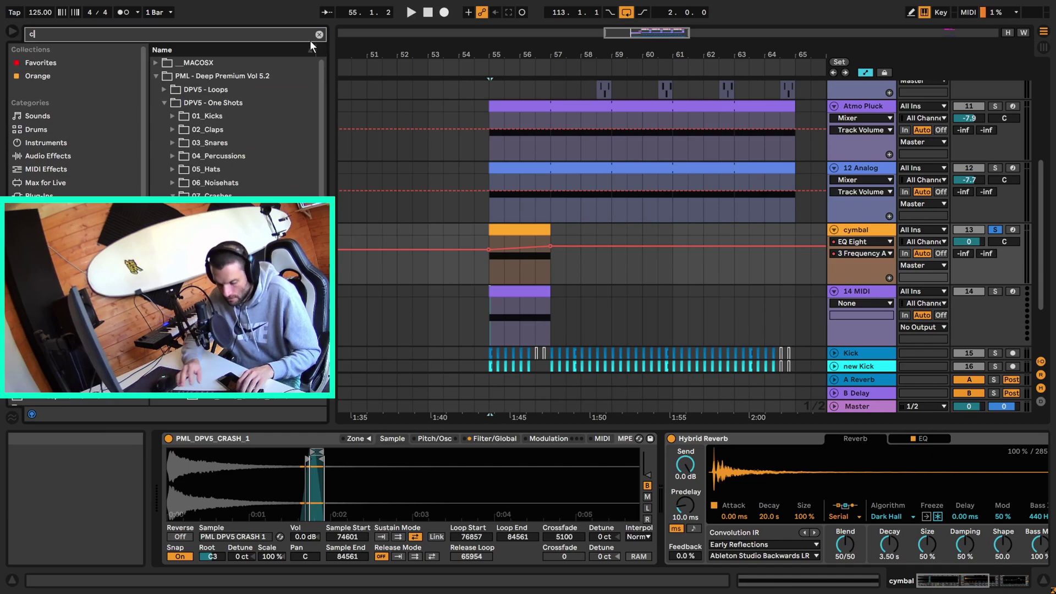
text(crash 1)
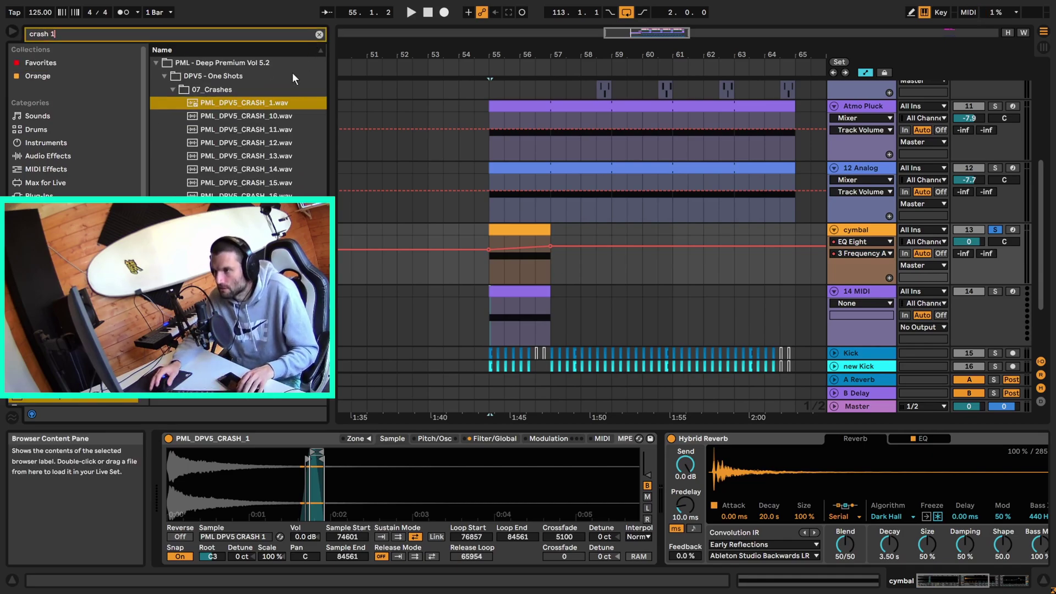
click(267, 104)
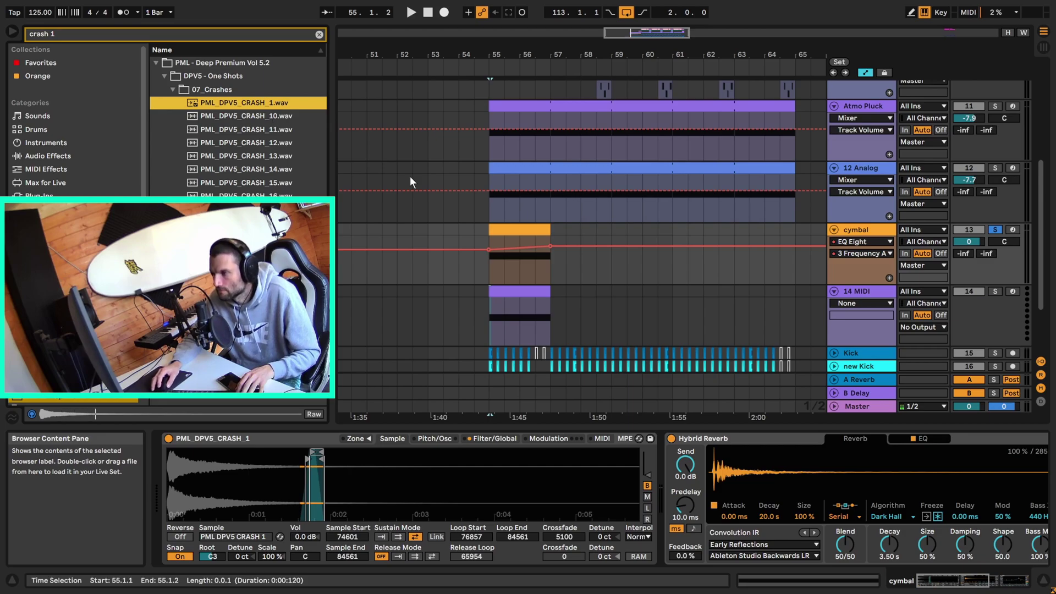
click(867, 290)
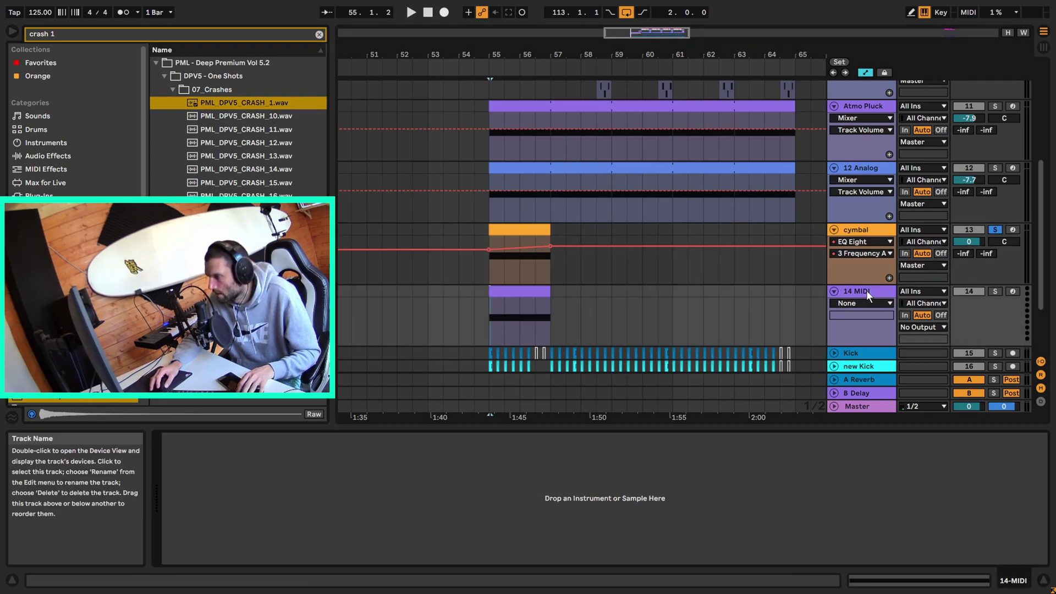
double_click(251, 103)
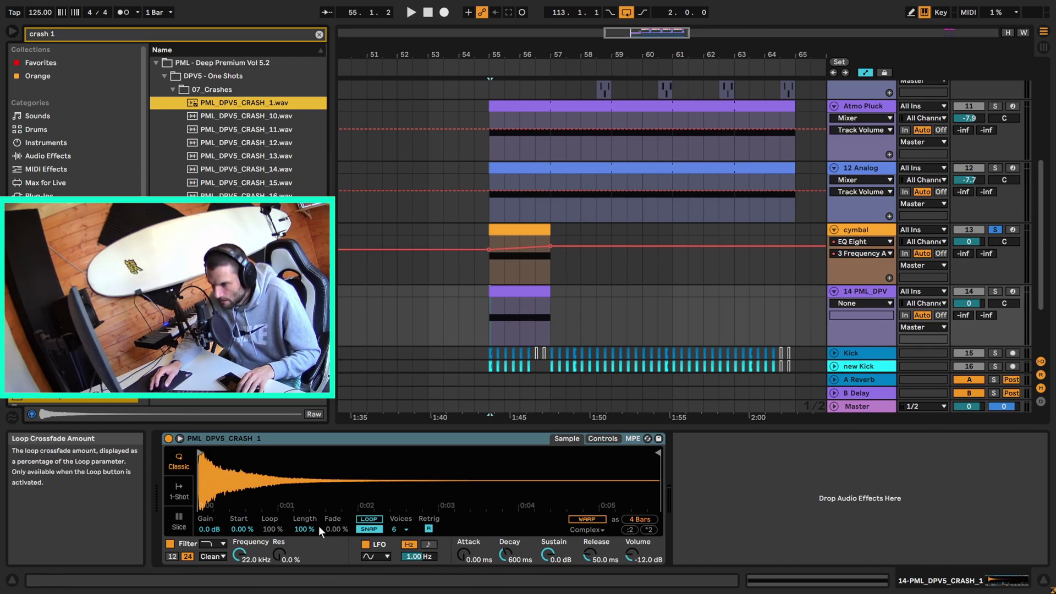
Solo the new crash track and trim its Simpler sample to a one-beat section starting at about 0:01.
click(203, 453)
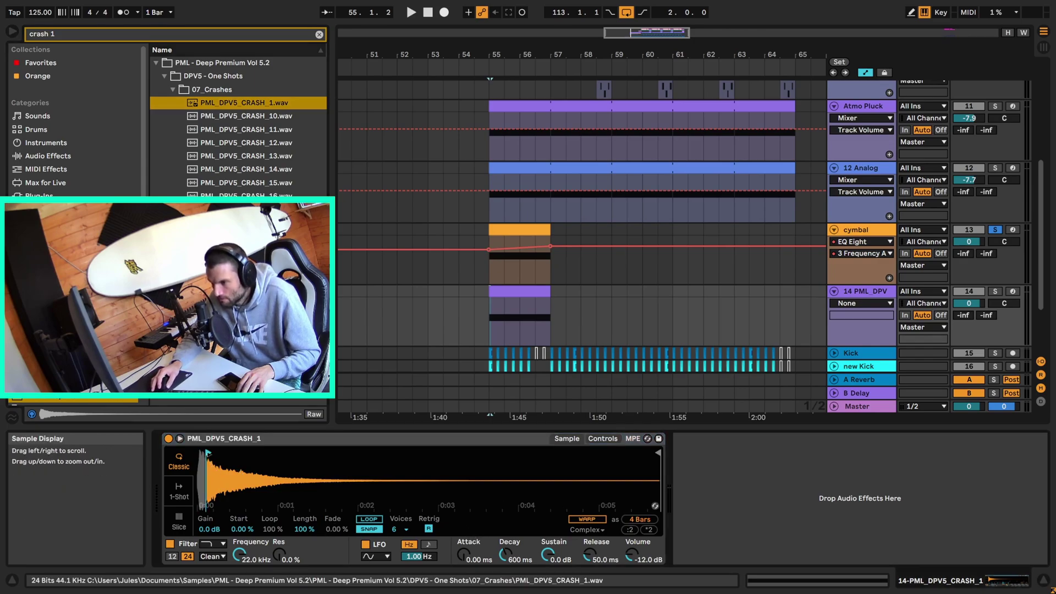
click(995, 292)
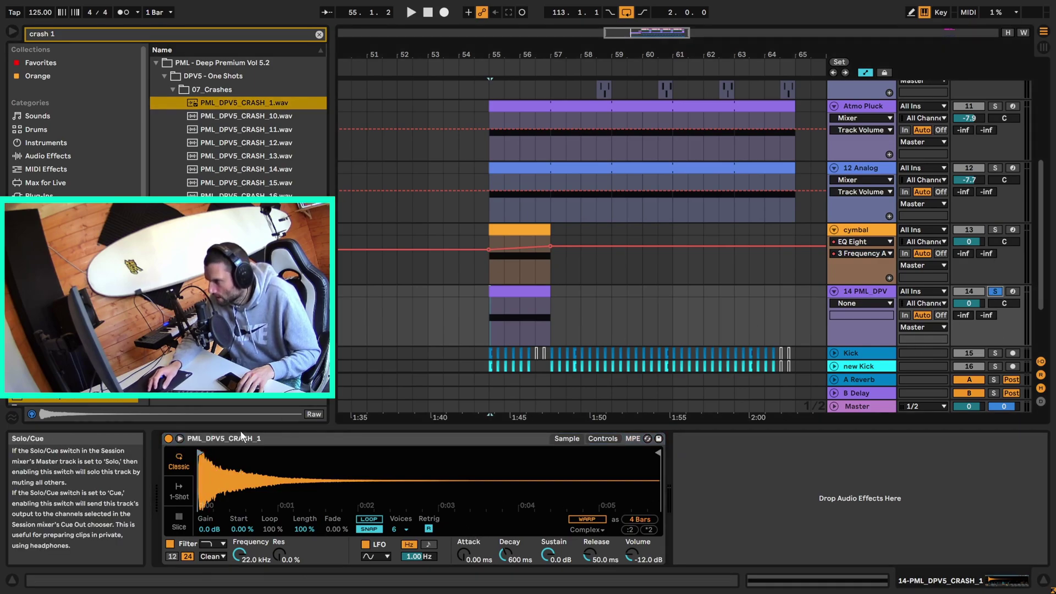
key(space)
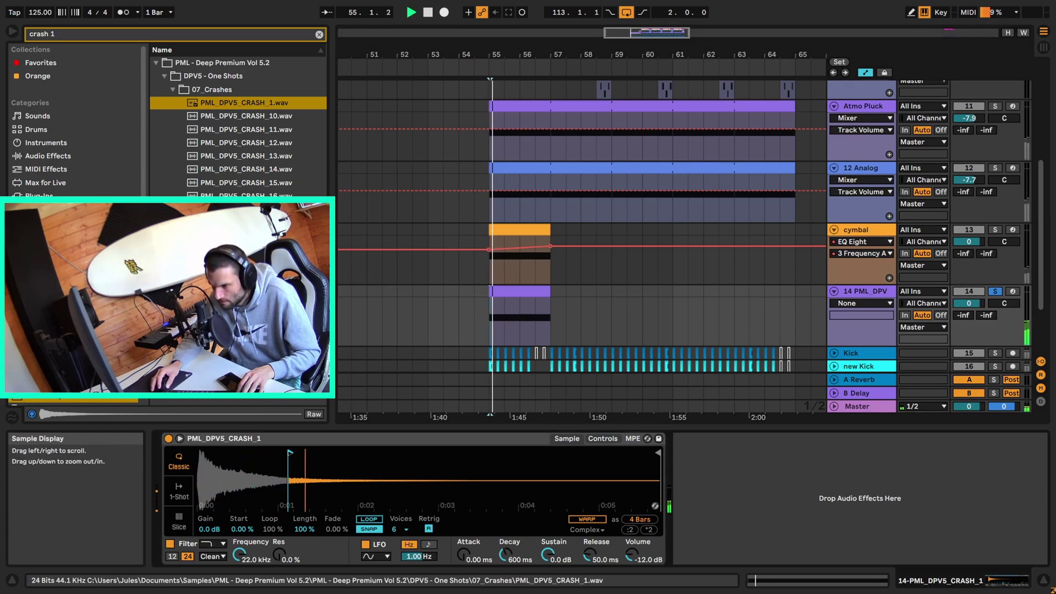
key(space)
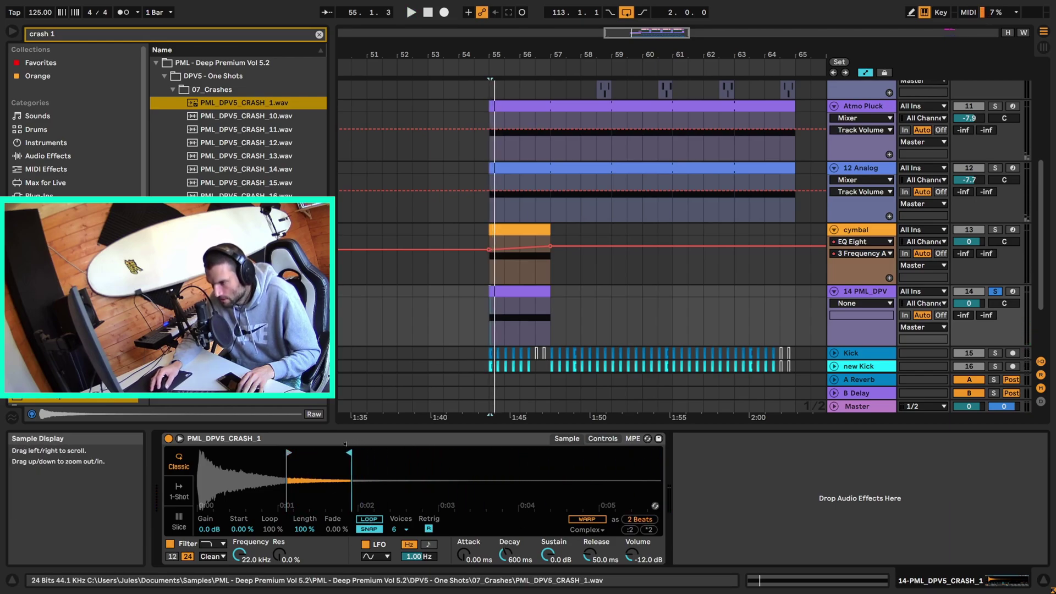
drag(345, 443, 311, 447)
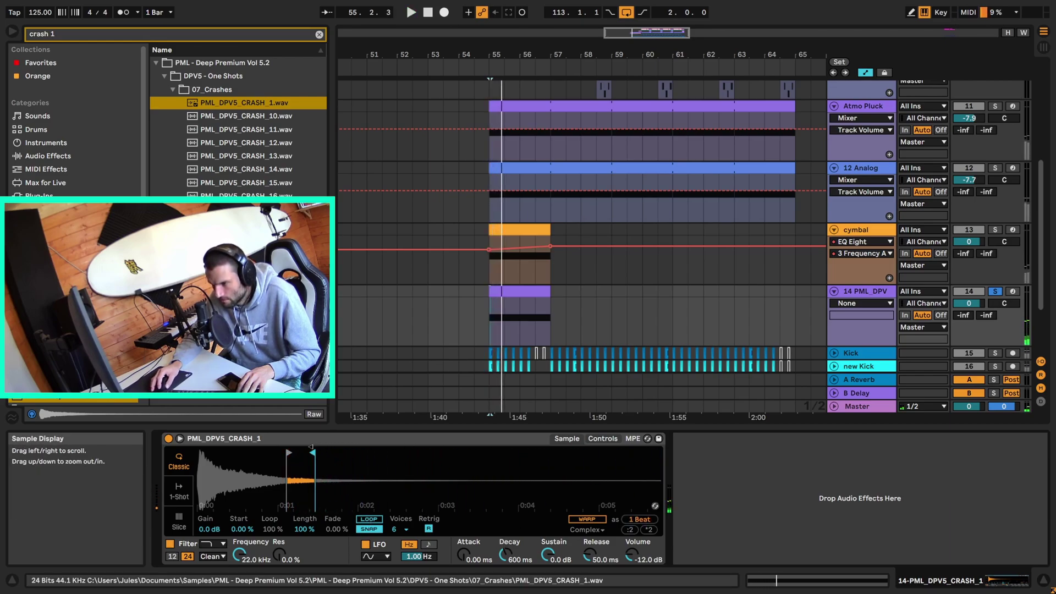
key(space)
key(space)
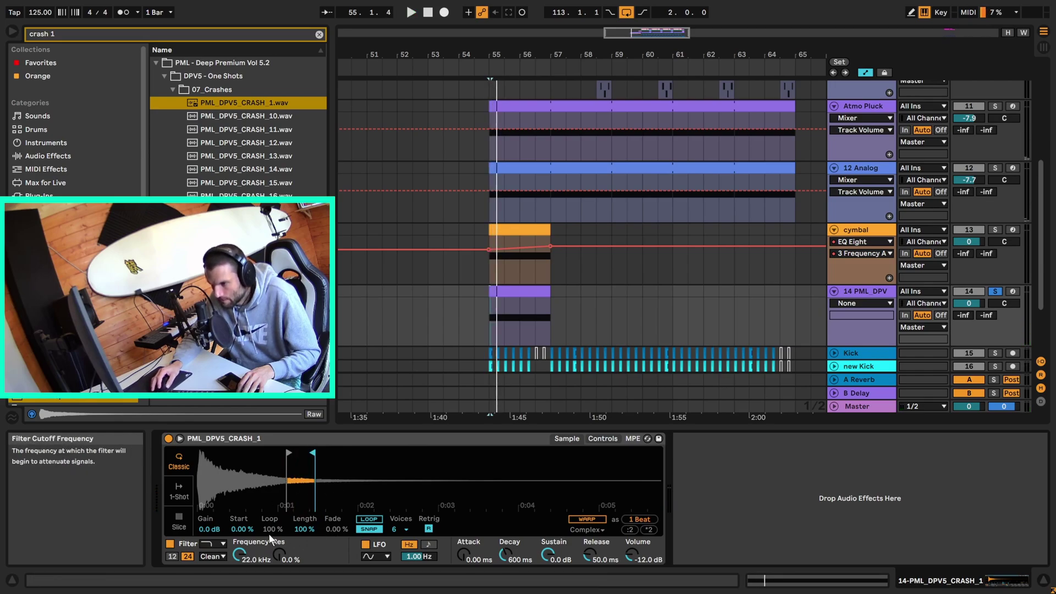
Enable looping in Simpler, set Start 19.5 %, Length 68.0 % and Fade 52.3 %, and extend the sample end slightly while listening.
click(301, 473)
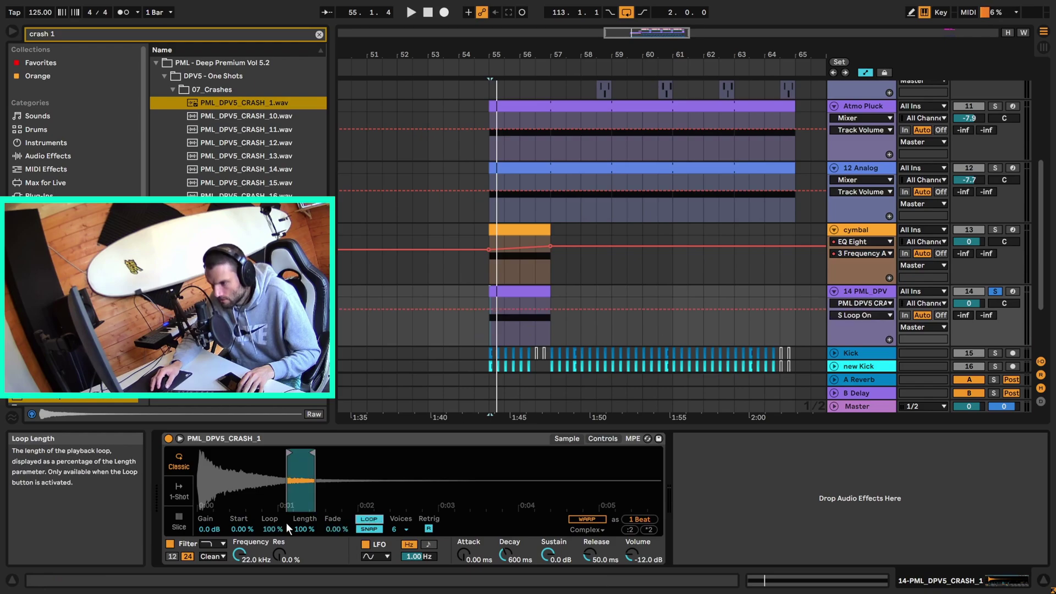
mouse_move(244, 529)
mouse_down()
mouse_move(245, 517)
mouse_move(293, 535)
mouse_move(336, 521)
mouse_up()
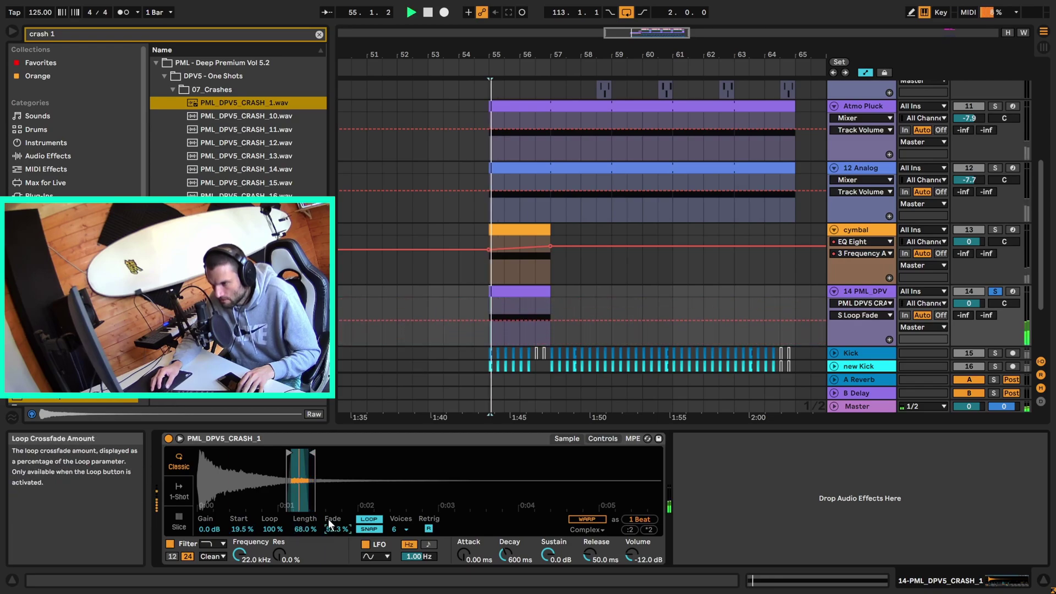
key(space)
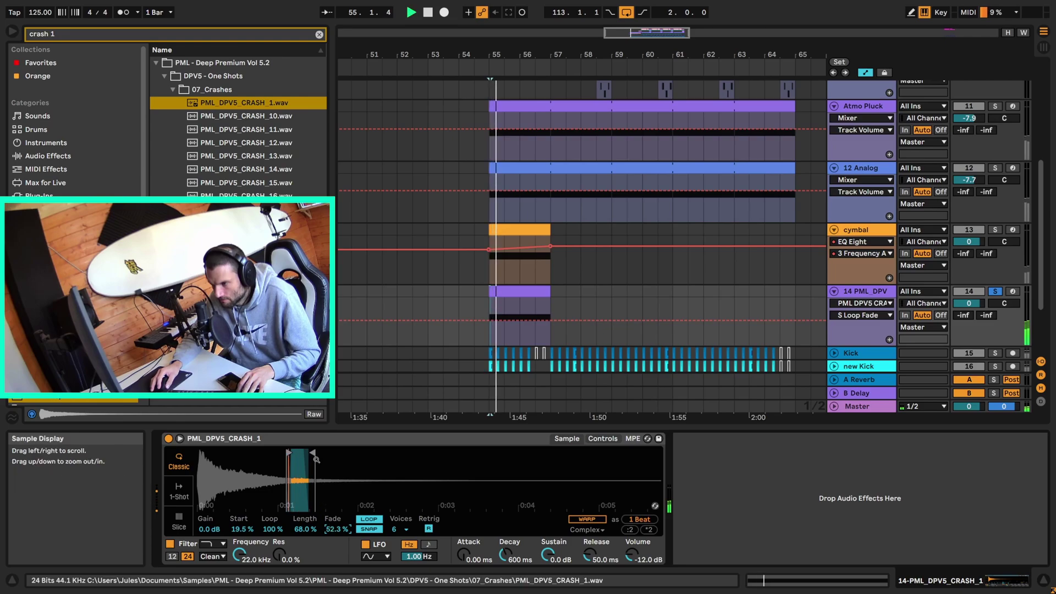
key(space)
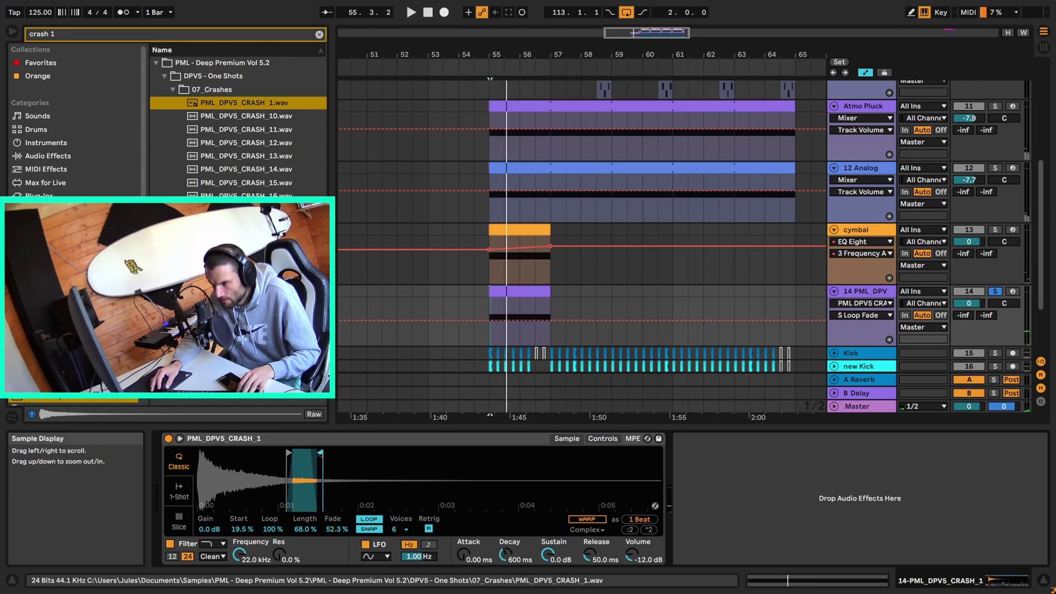
Fine-tune the crash loop in Simpler to Fade 51.6 % and Start 31.2 % while listening to the soloed track.
key(space)
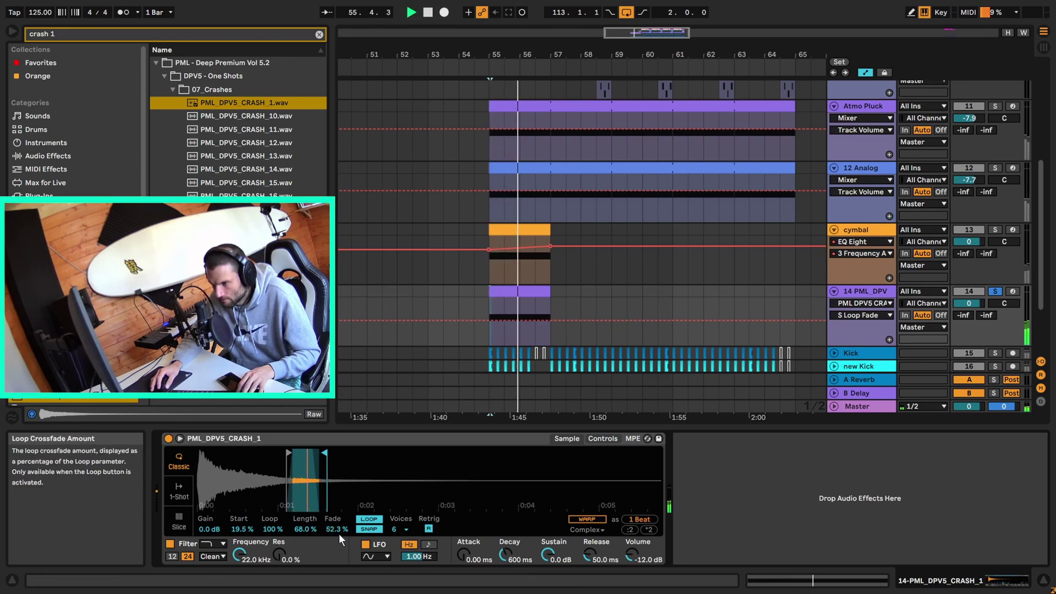
drag(332, 529, 333, 529)
key(space)
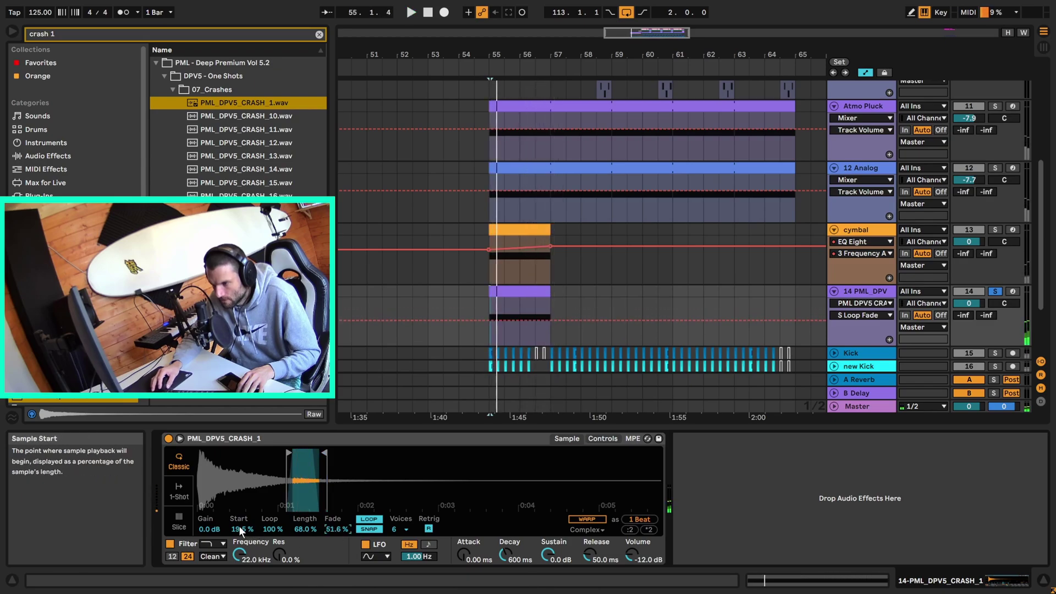
drag(241, 530, 240, 525)
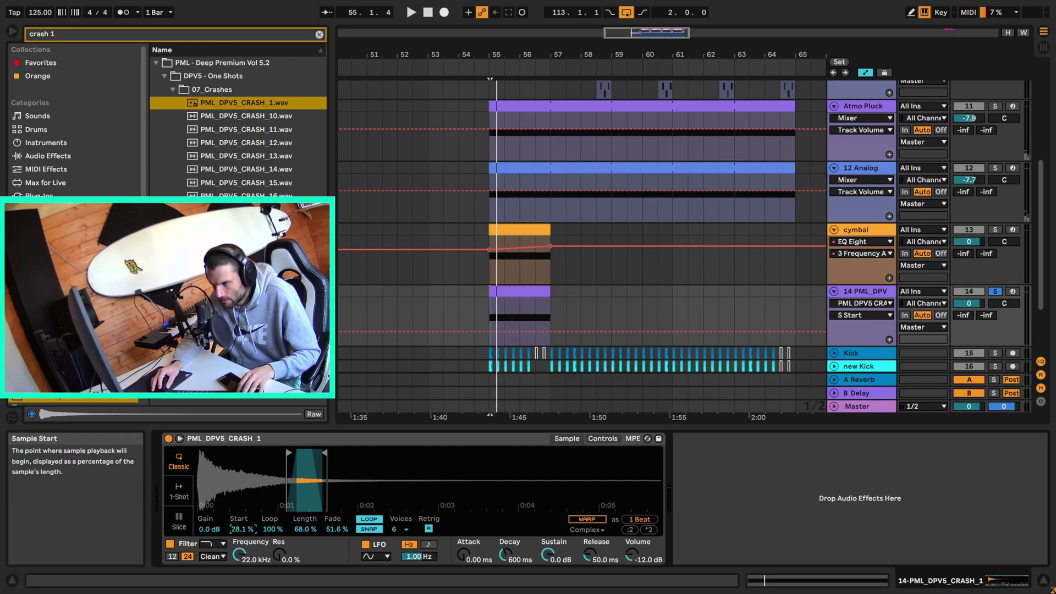
key(space)
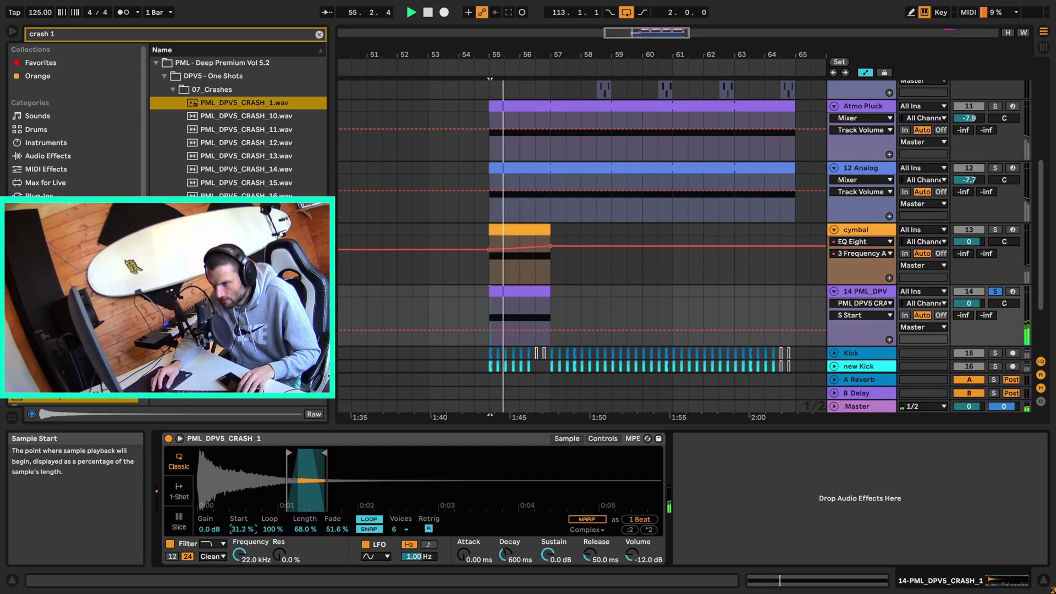
key(space)
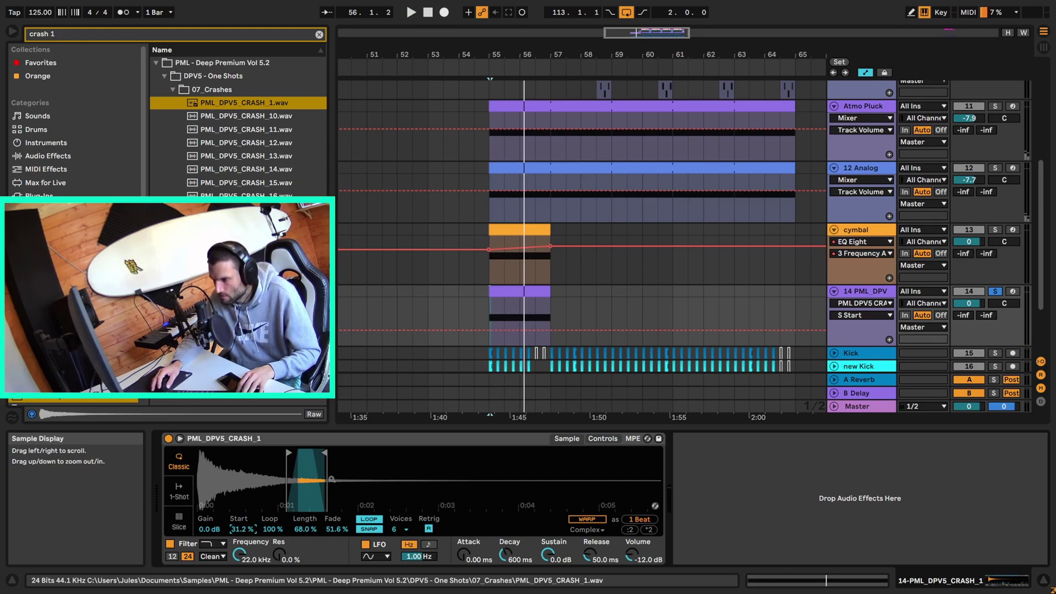
key(space)
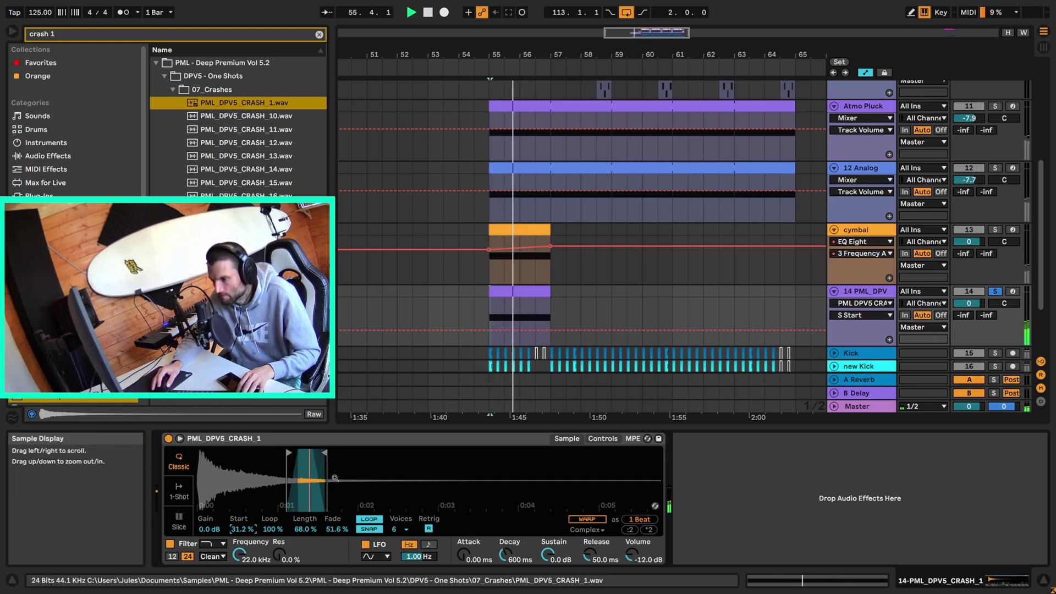
key(space)
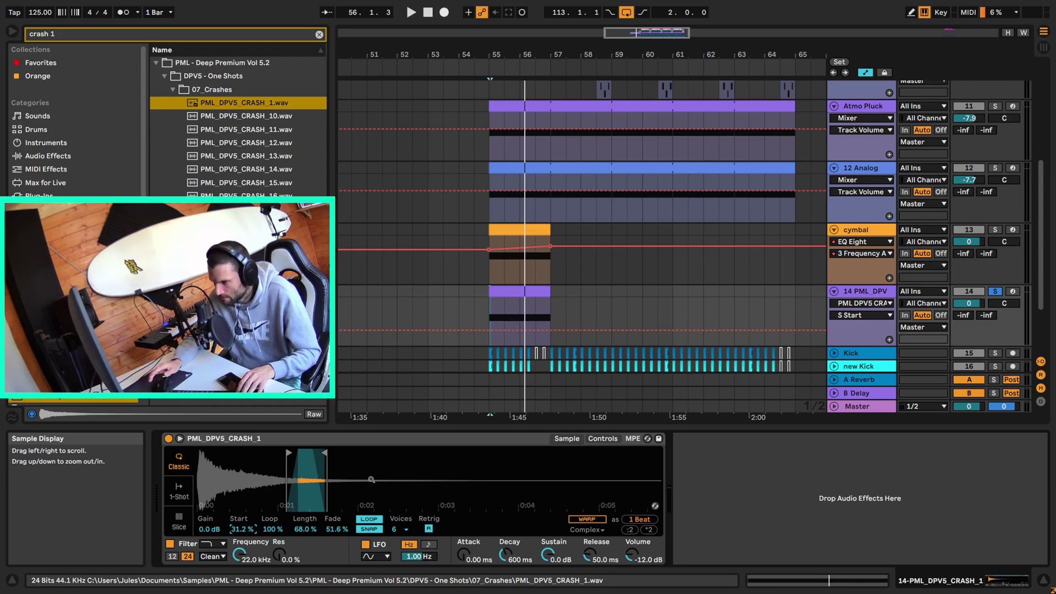
Convert the crash Simpler to Sampler and set its Sustain Mode to looping back and forth.
right_click(332, 438)
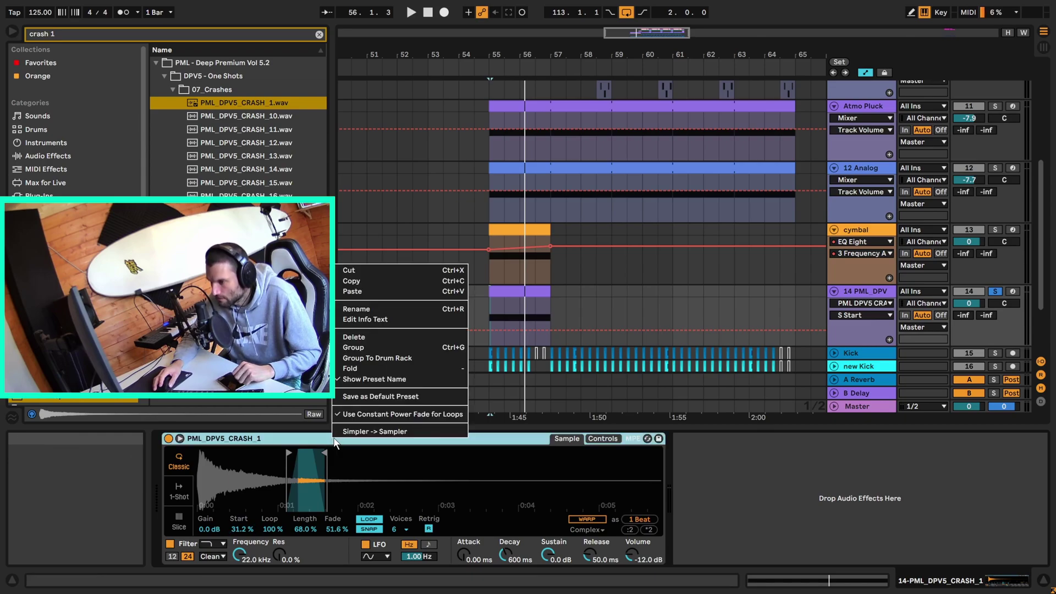
click(369, 430)
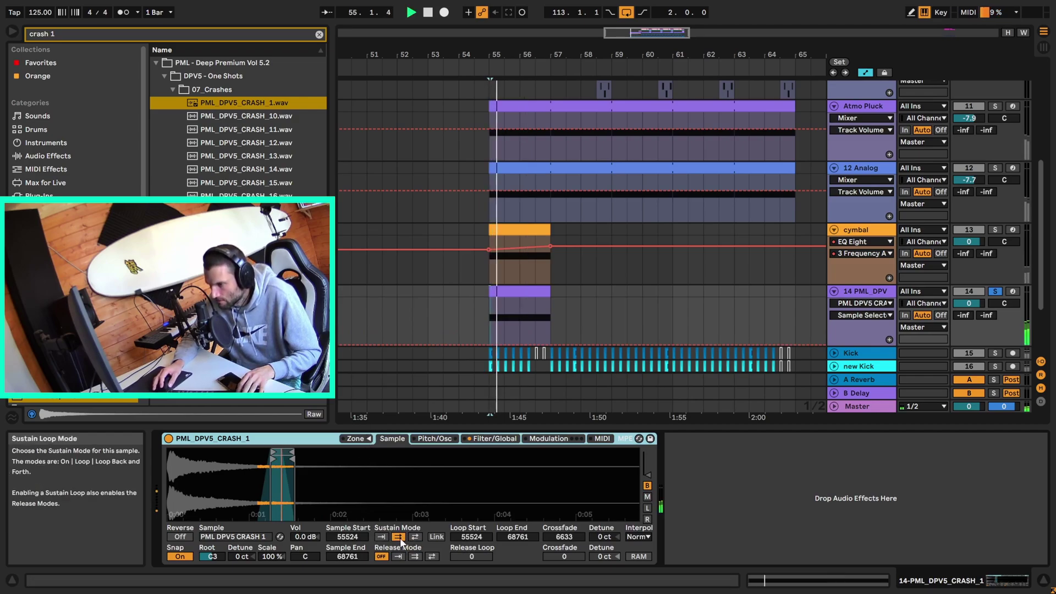
click(417, 537)
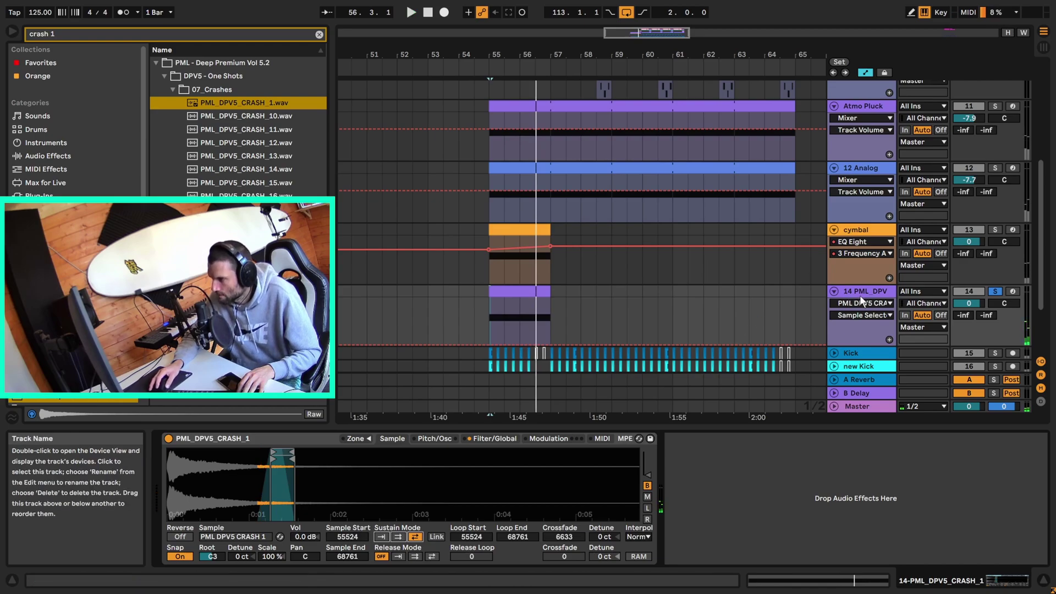
Add Hybrid Reverb to the crash track, set Dry/Wet to 59 %, and listen to the result.
click(860, 295)
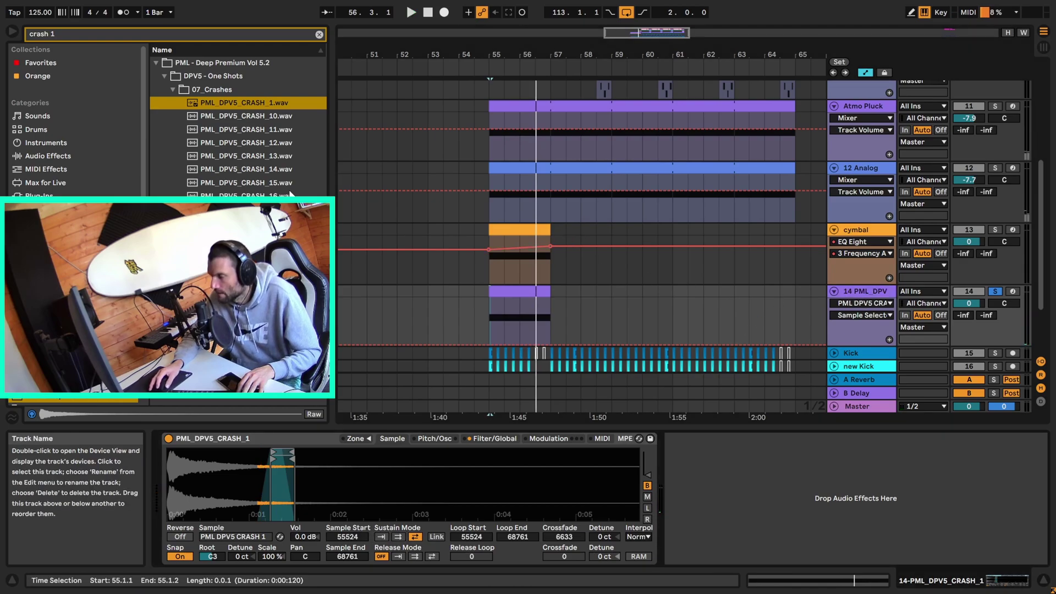
click(319, 34)
text(hybr)
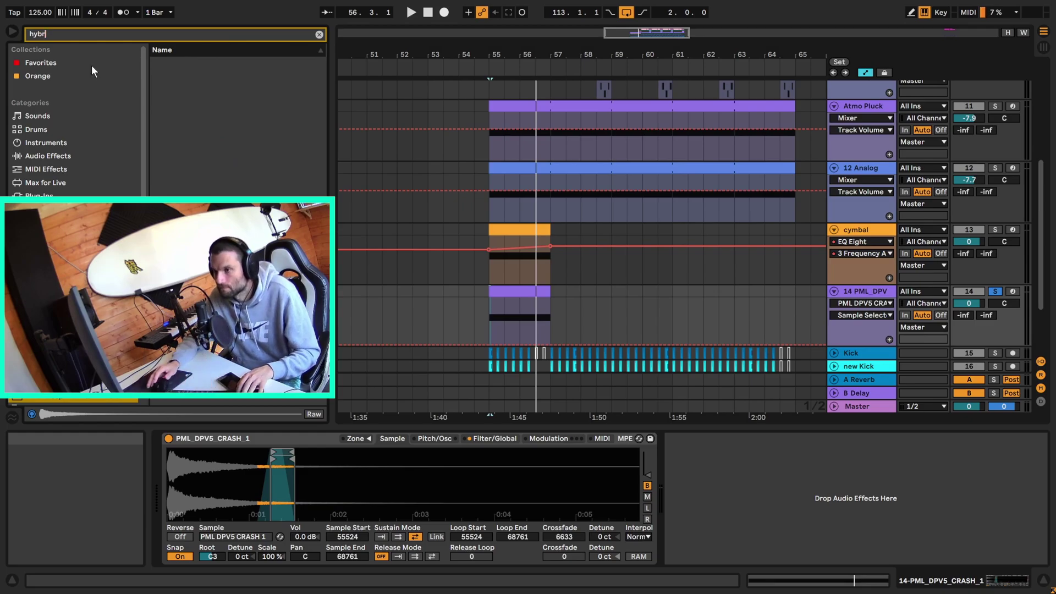
key(Down)
key(Return)
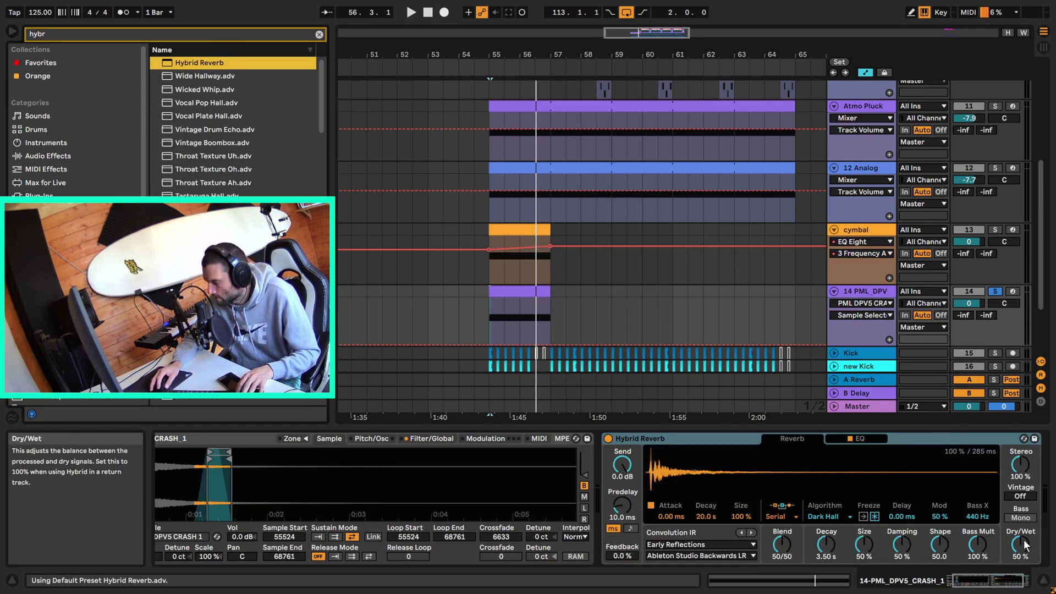
drag(1022, 543, 1022, 537)
key(space)
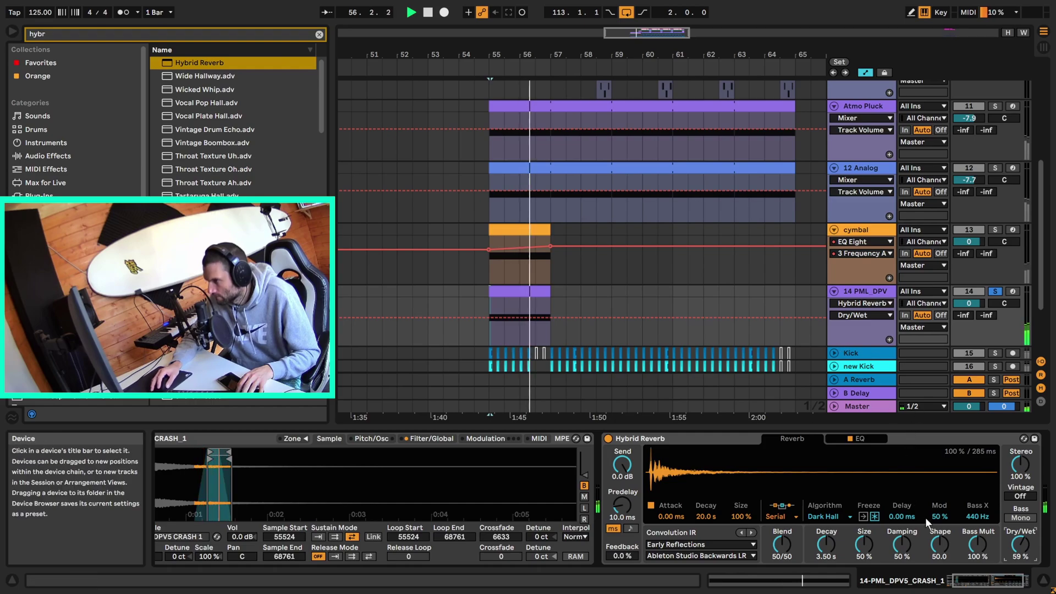
key(space)
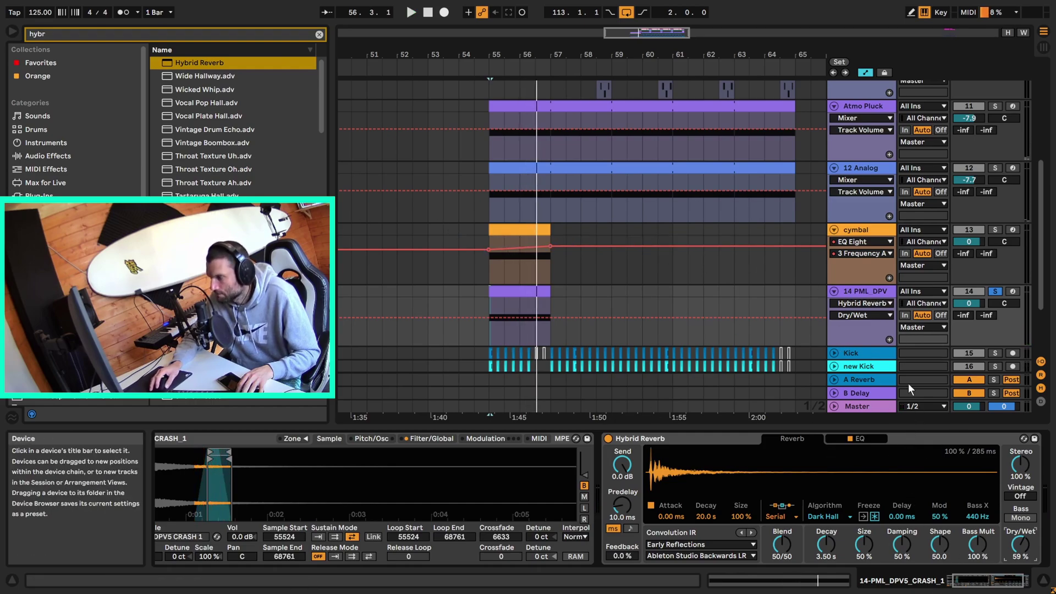
Add EQ Eight after the reverb and boost band 3 by 7.14 dB at 2.30 kHz with Q 1.29.
click(319, 34)
text(eq)
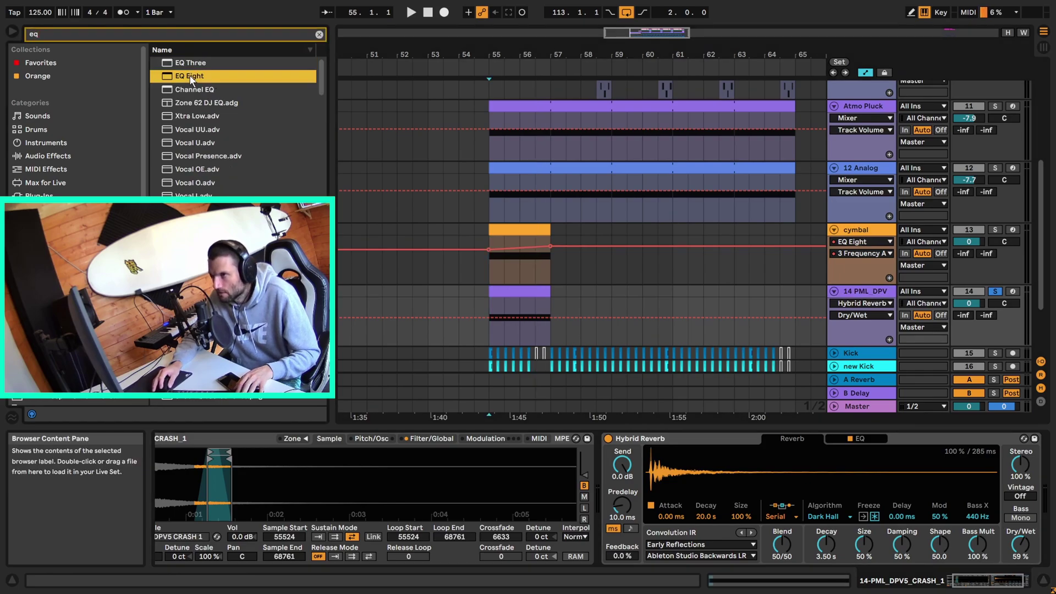
double_click(191, 79)
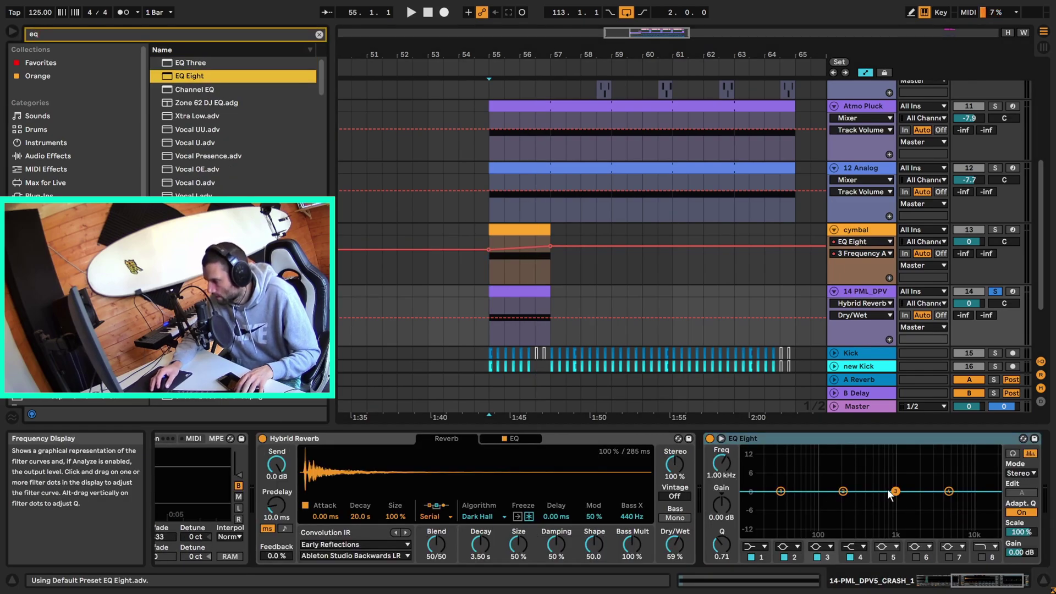
click(722, 463)
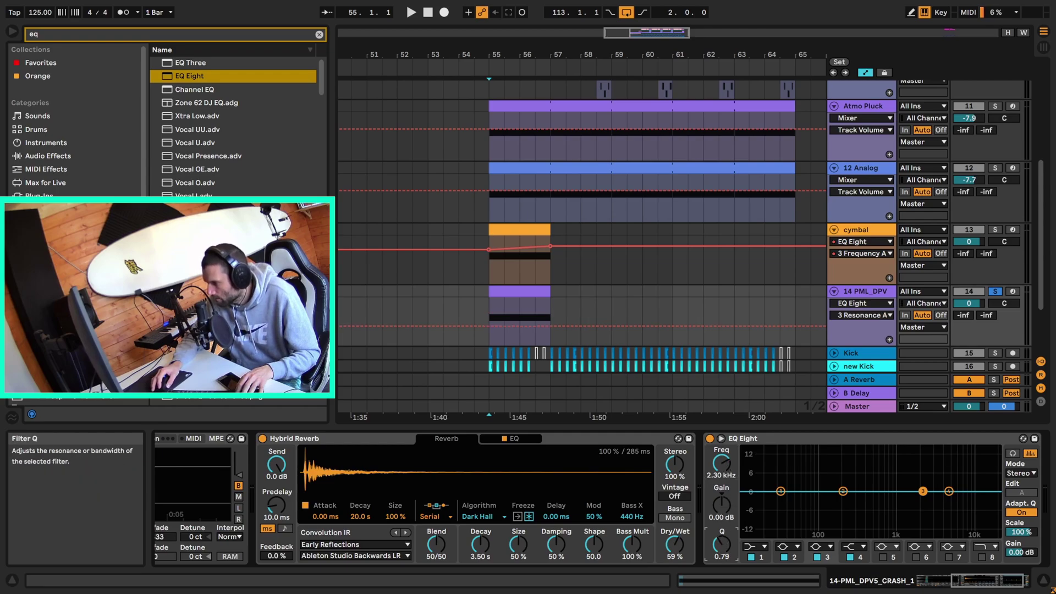
drag(721, 505, 722, 497)
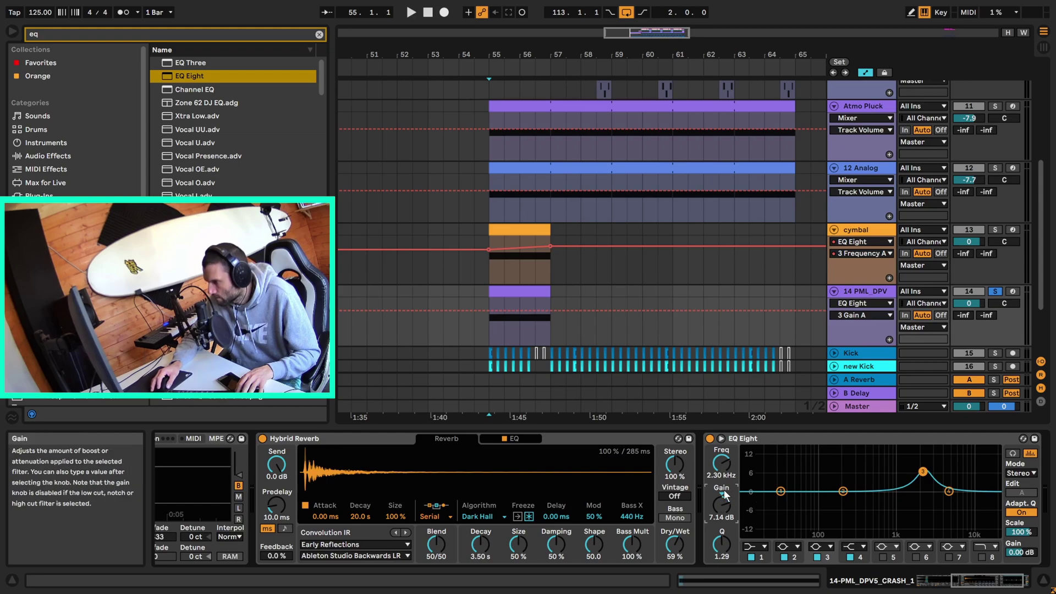
key(space)
key(space)
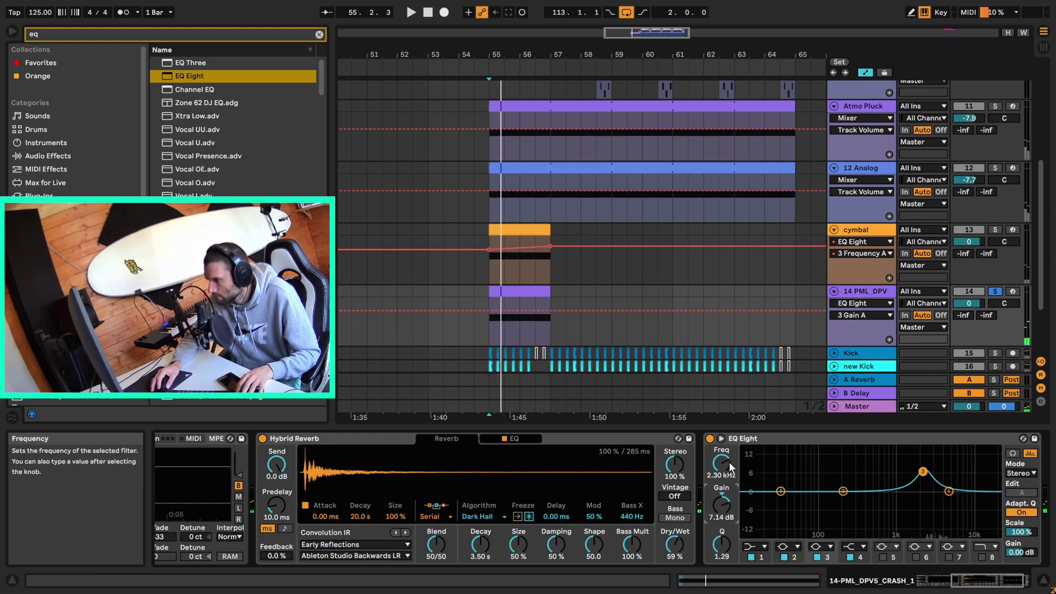
Automate the EQ's band 3 frequency to rise from 2.30 kHz at bar 55 to 4.57 kHz at bar 57, and audition the sweep.
click(727, 462)
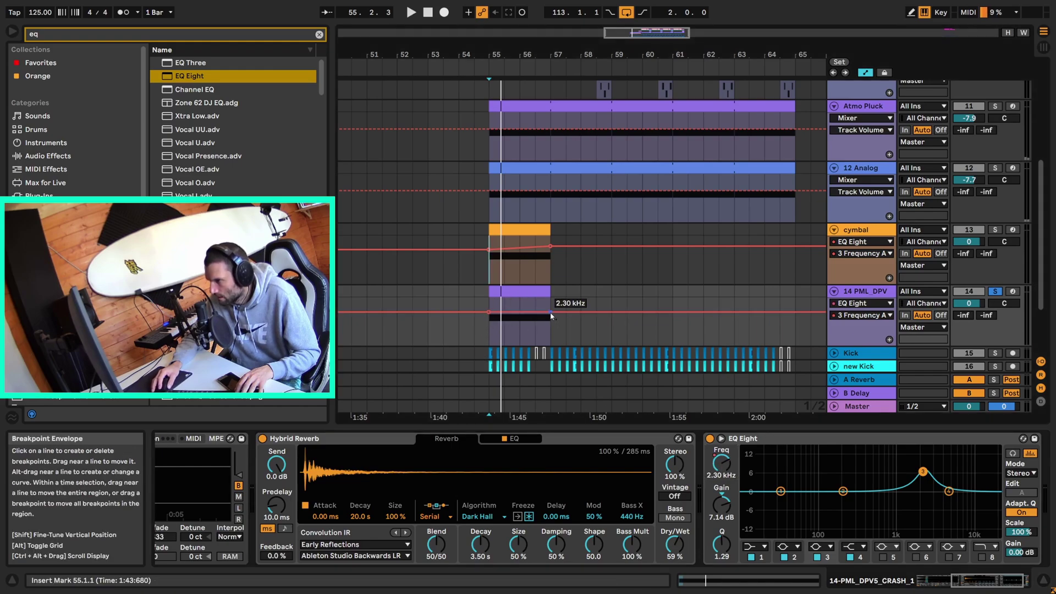
drag(551, 315, 551, 307)
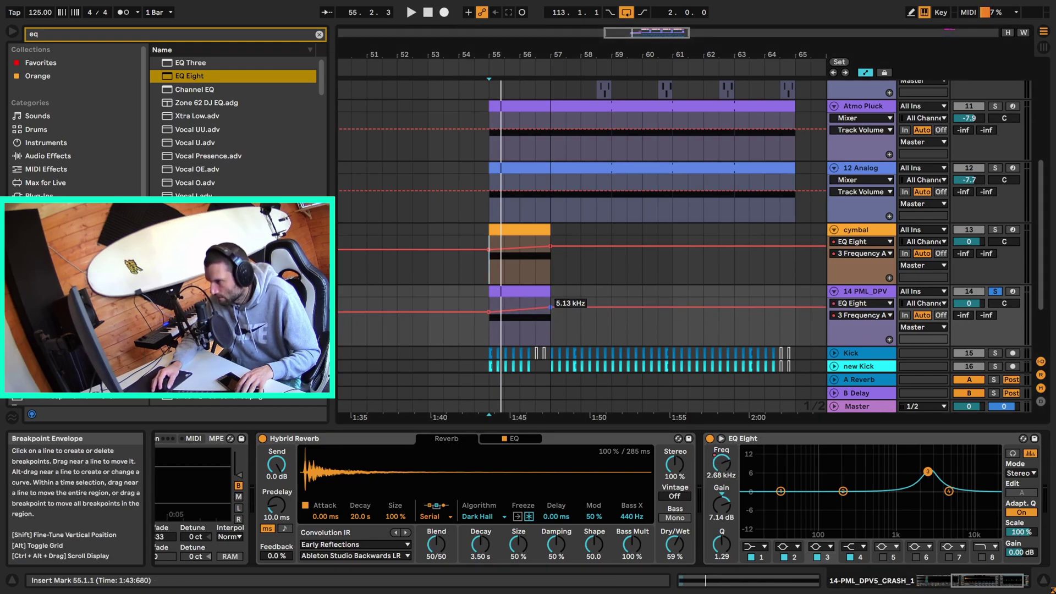
key(space)
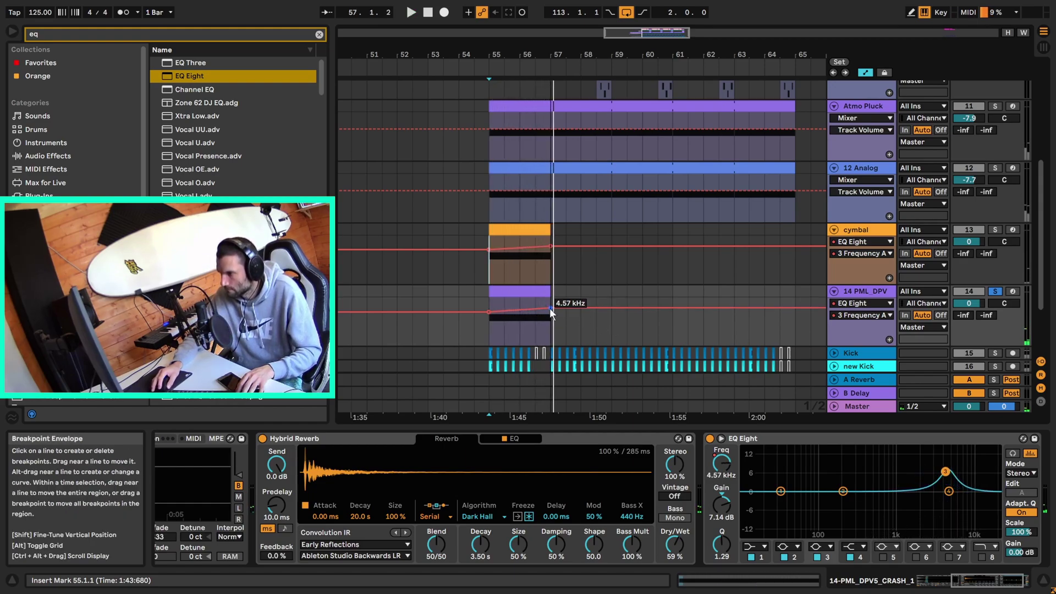
key(space)
key(space)
key(space)
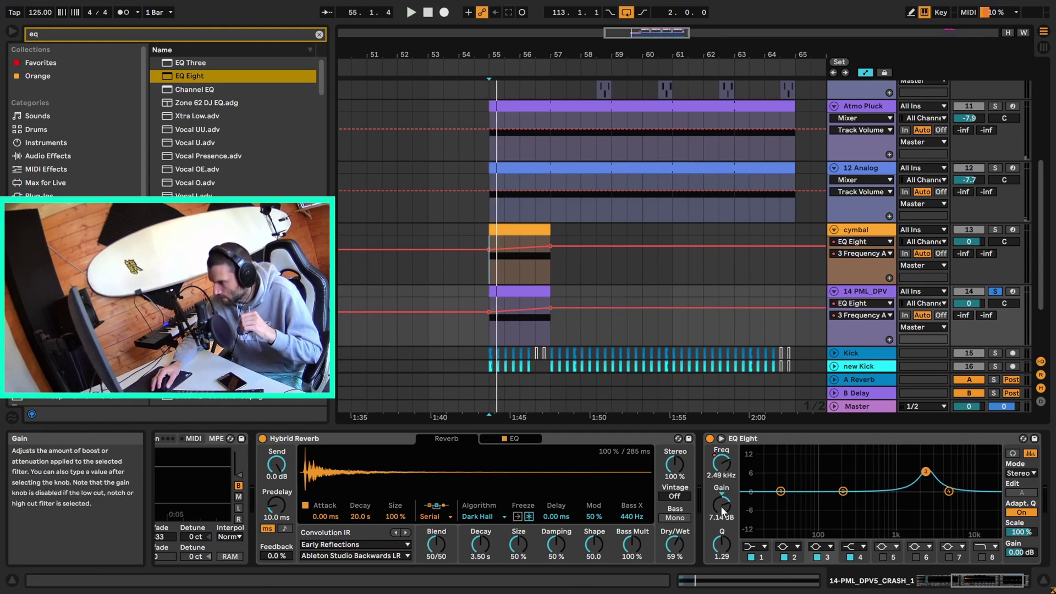
Lower the EQ's band 3 gain to 4.76 dB and play the crash track to check it.
drag(722, 512, 723, 527)
key(space)
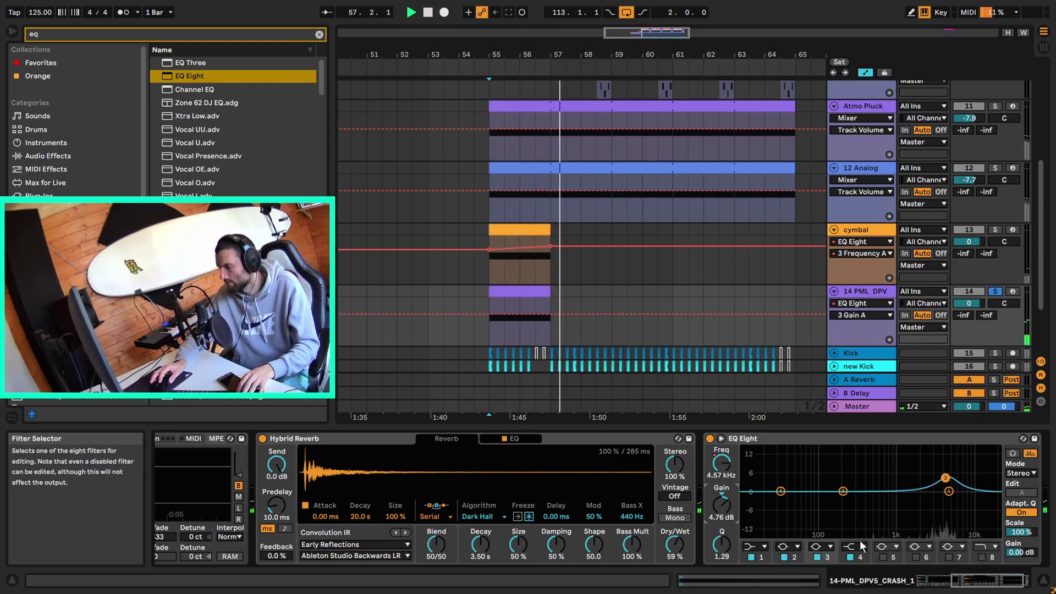
key(space)
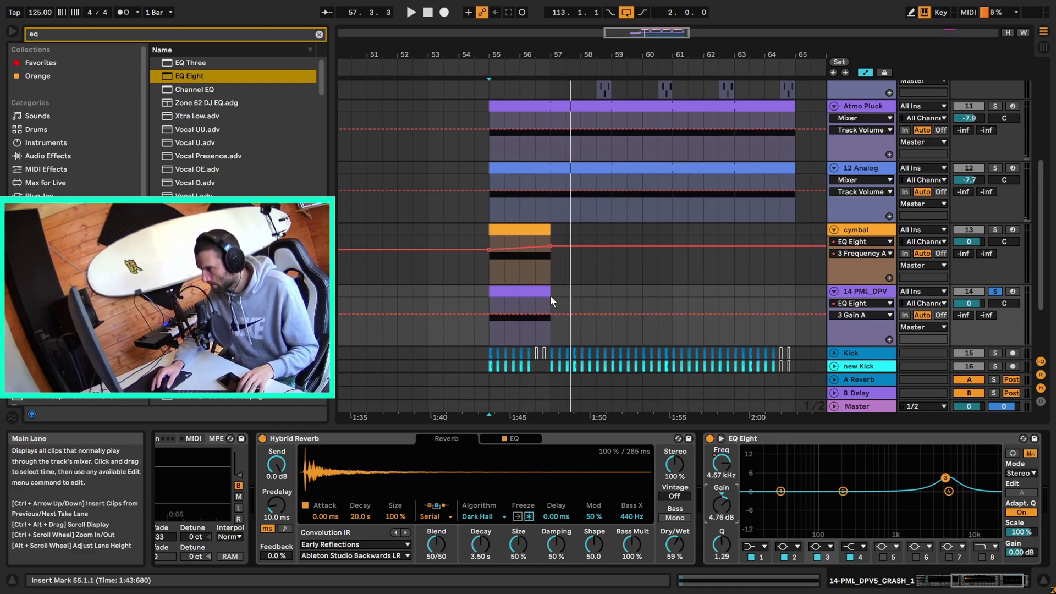
Automate the Hybrid Reverb's Dry/Wet to drop from 59 % to 0 % at bar 57, and listen to the cutoff.
click(677, 543)
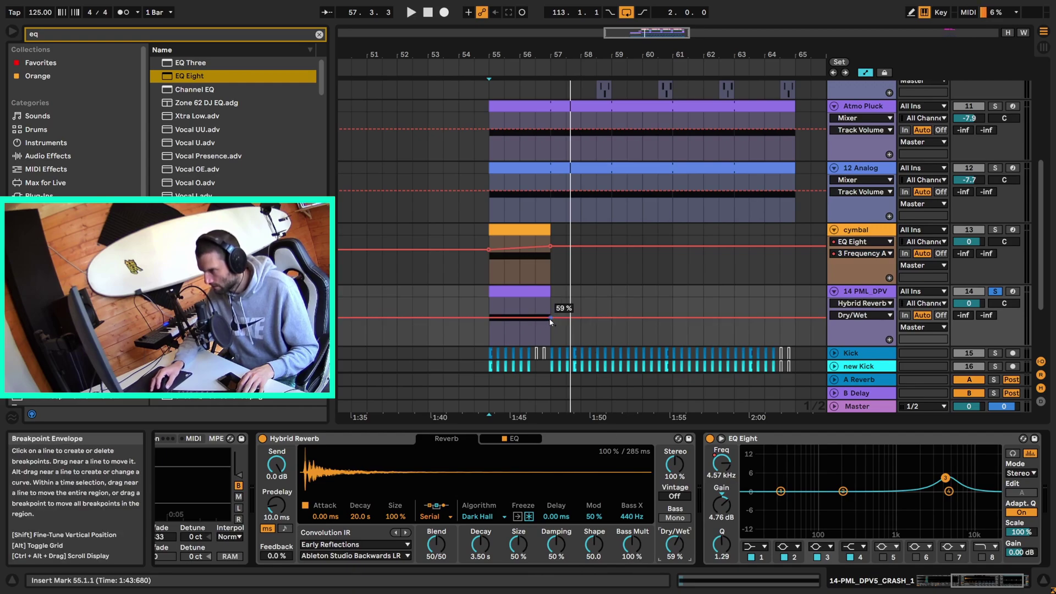
drag(552, 318, 553, 345)
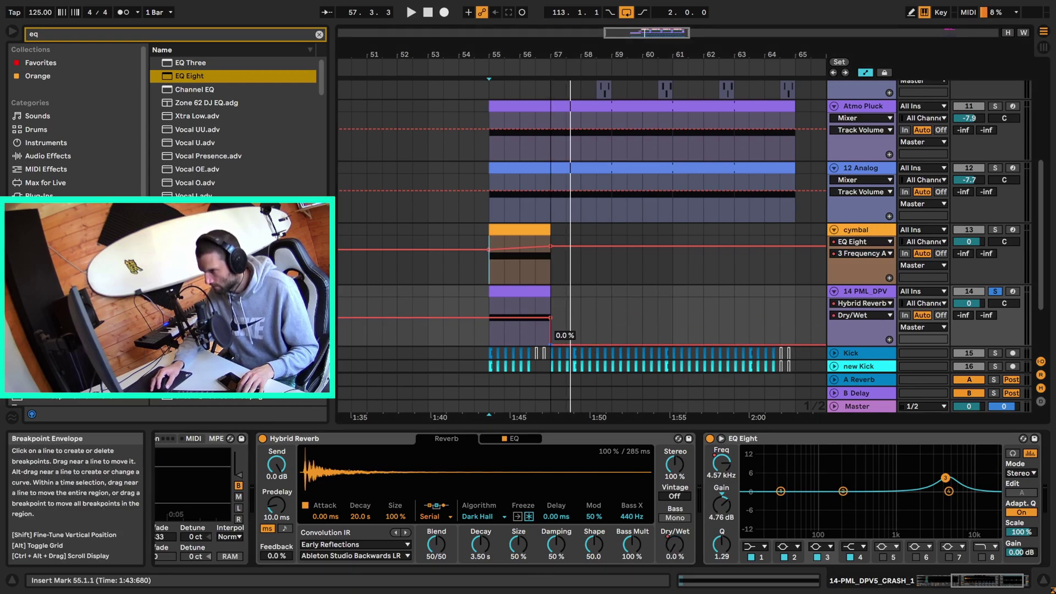
key(space)
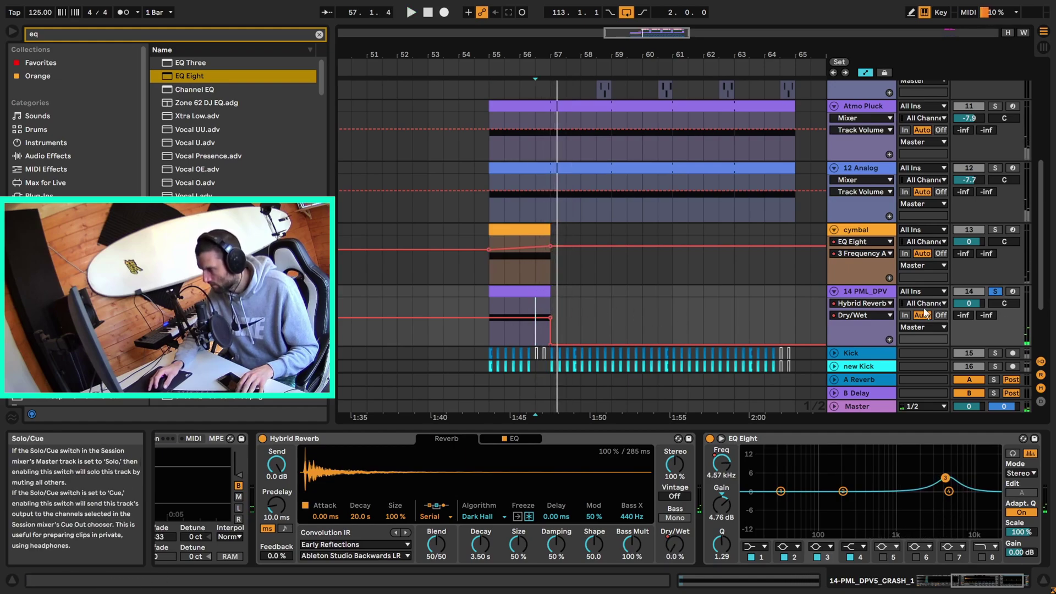
Fold the cymbal and crash tracks, and solo the Clap group for playback from bar 57.
click(834, 291)
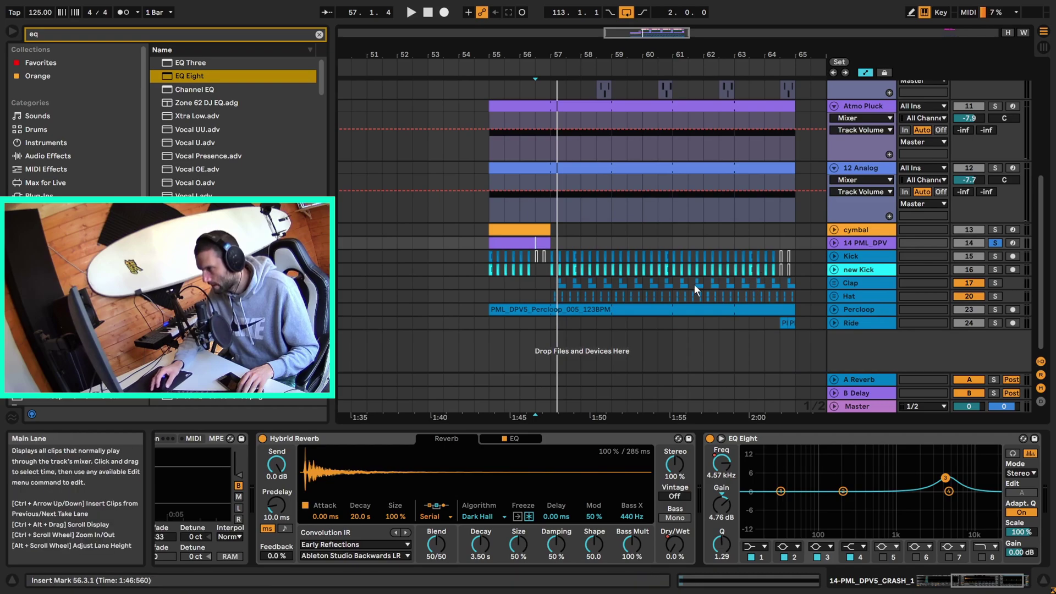
click(870, 281)
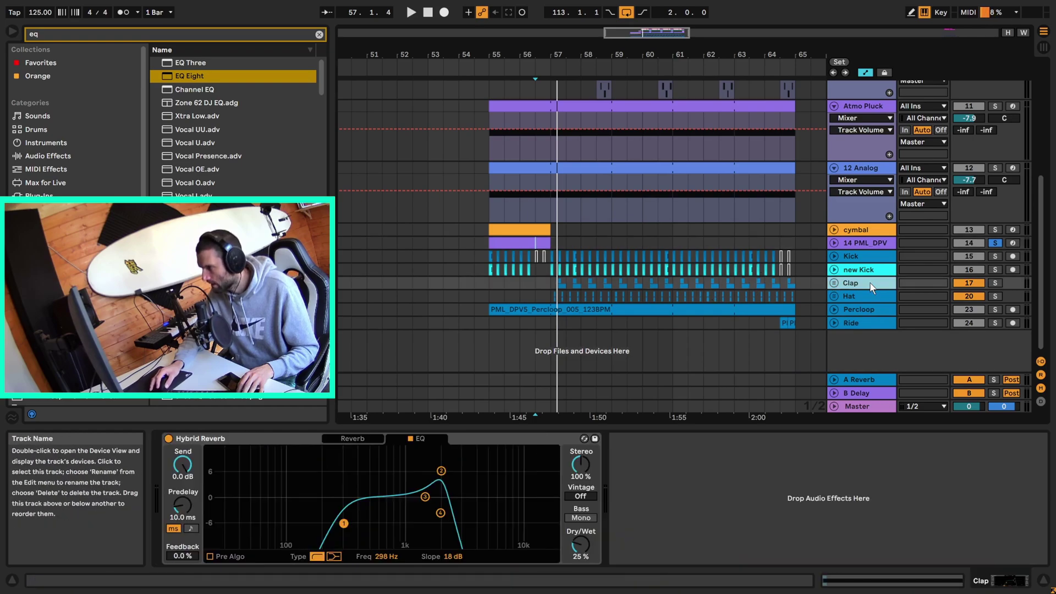
key(space)
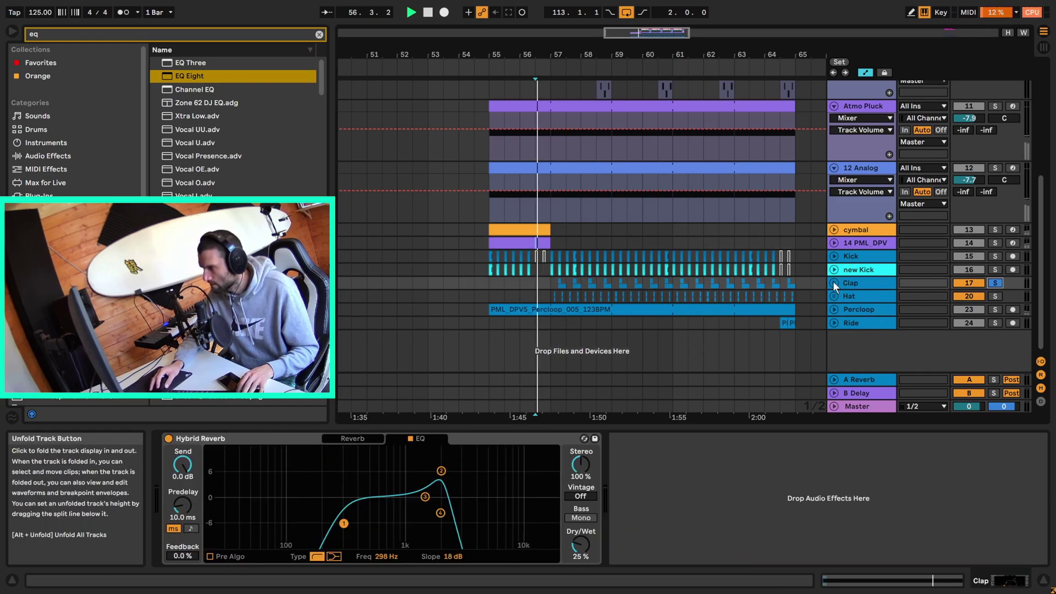
click(553, 283)
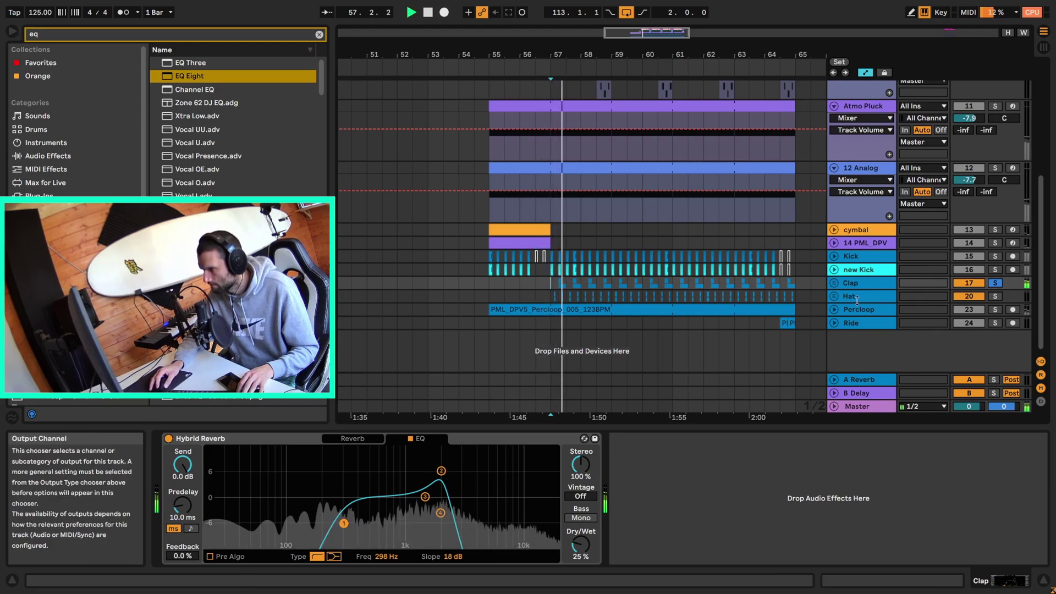
key(space)
Unfold the Clap group and examine the waveforms of its two layered clap samples at 57.2.
click(834, 282)
scroll(715, 192, down, 3)
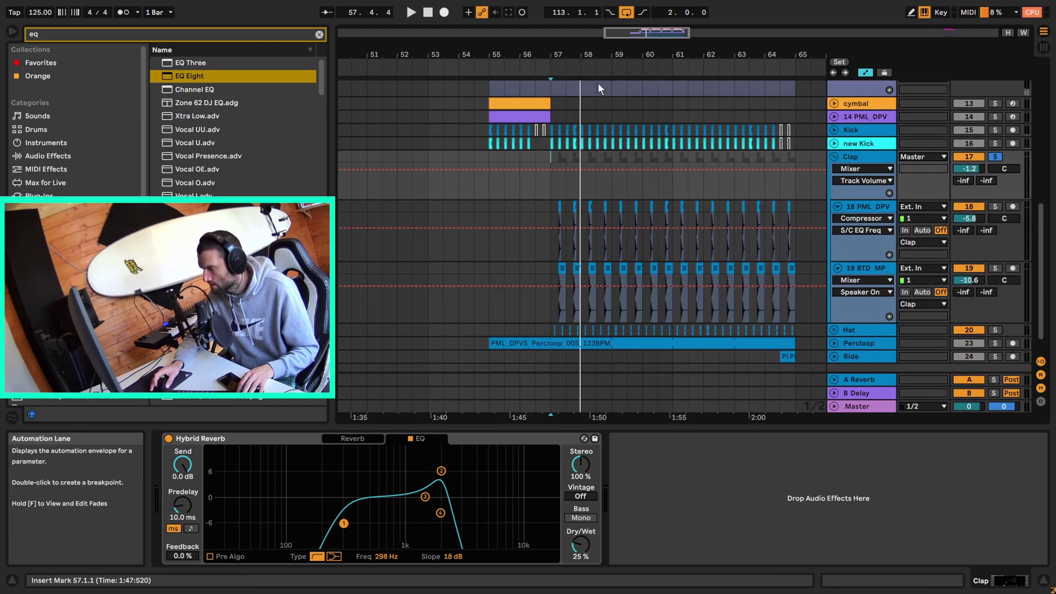
drag(599, 84, 598, 121)
scroll(550, 229, up, 8)
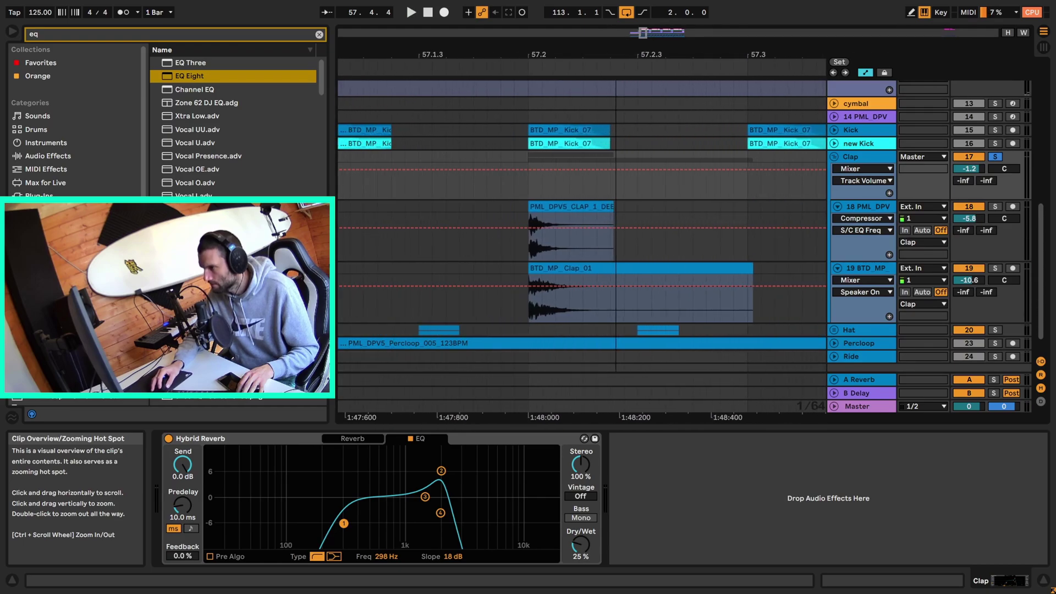
Solo and play each of the two layered clap tracks separately, and play both together.
click(583, 208)
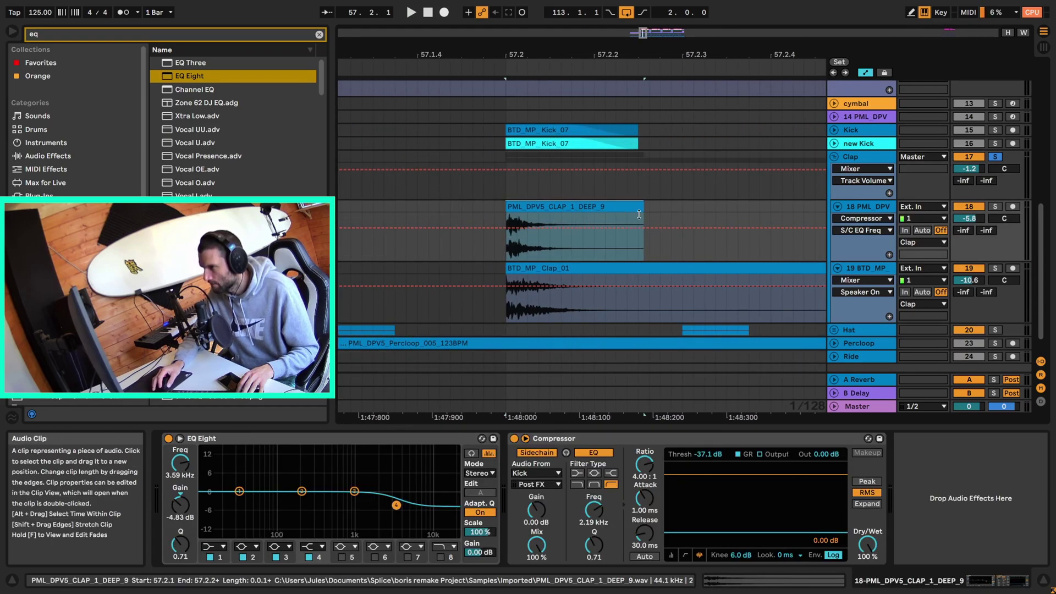
click(995, 206)
key(space)
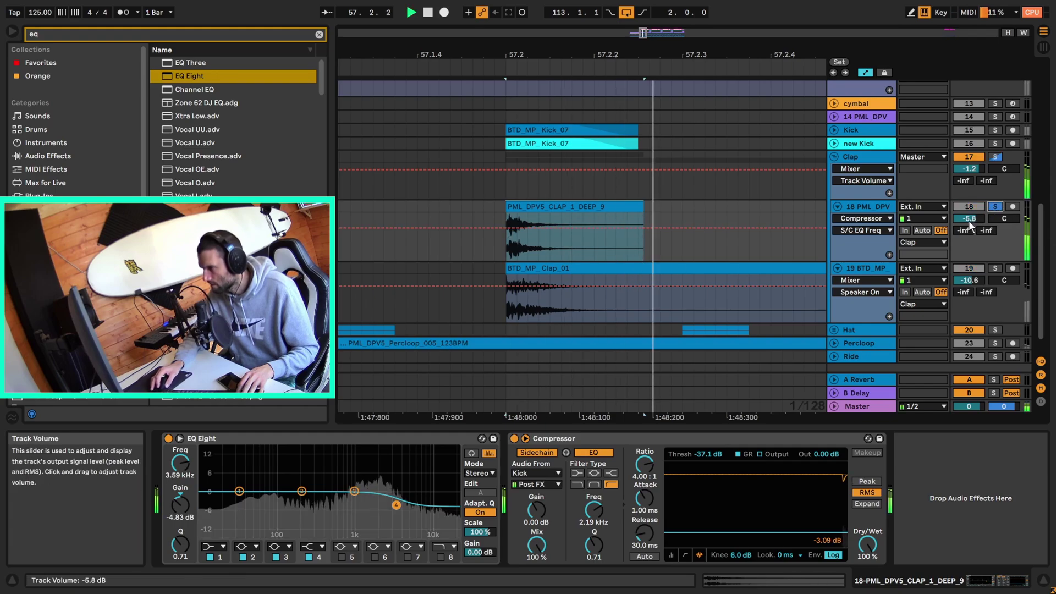
click(668, 268)
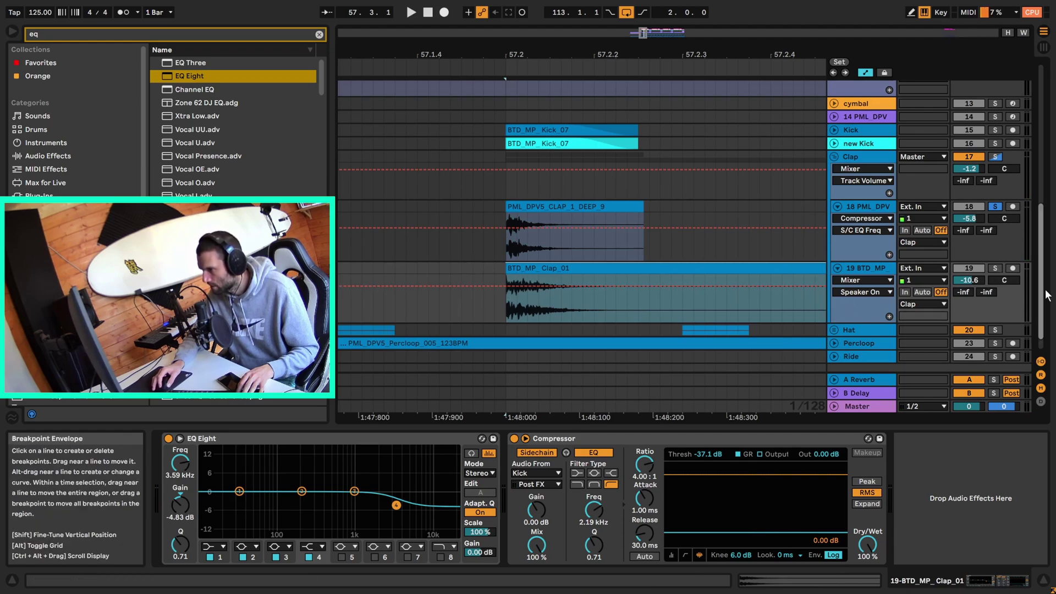
click(995, 268)
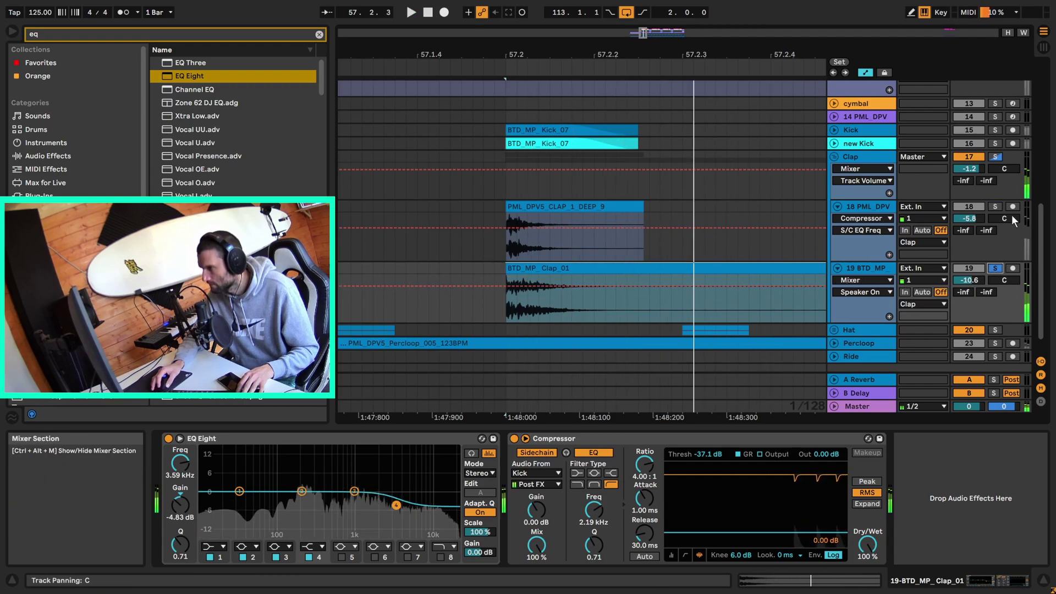
ctrl+click(994, 206)
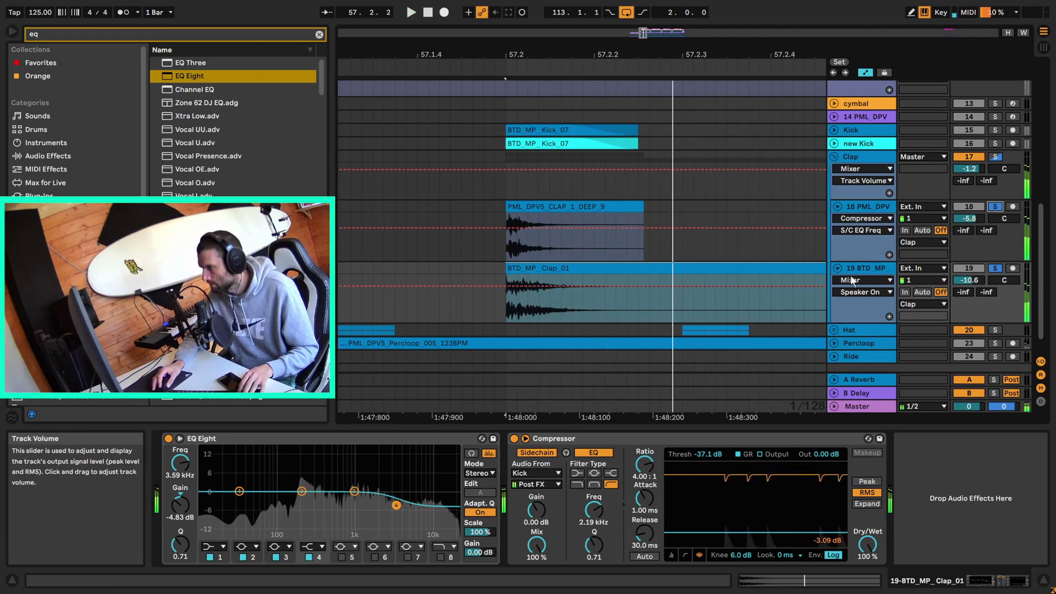
key(space)
Examine the Clap group's Hybrid Reverb settings, including its EQ curve, and play the claps to hear the effect.
drag(642, 33, 643, 14)
click(868, 157)
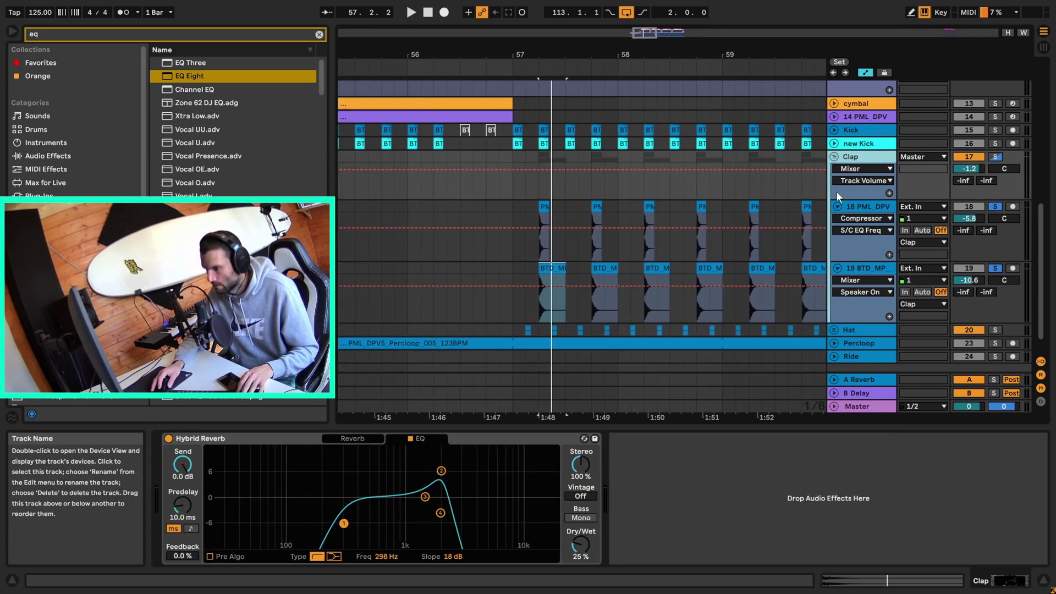
click(362, 438)
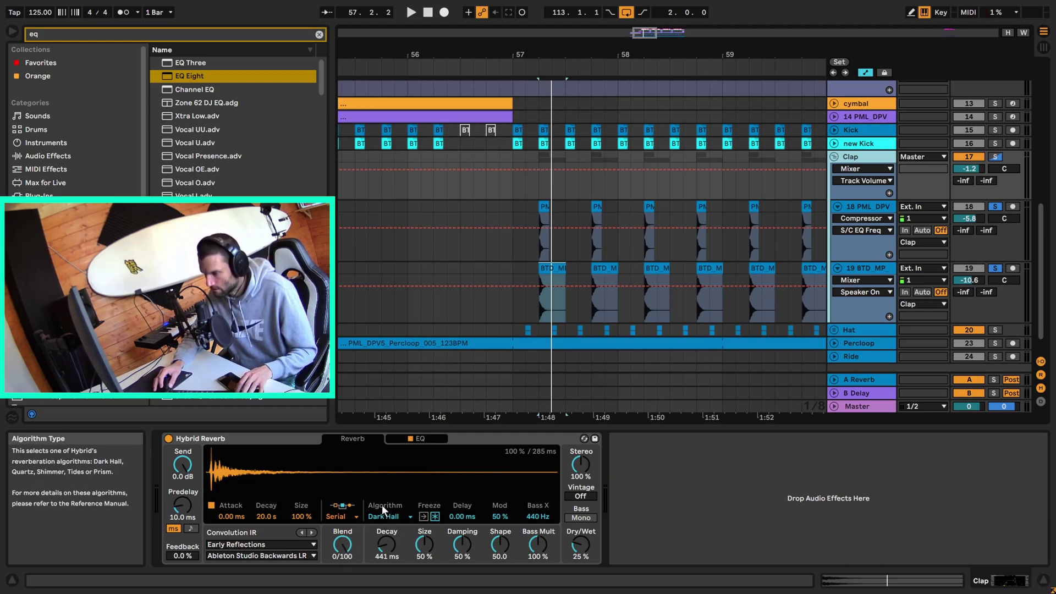
click(420, 438)
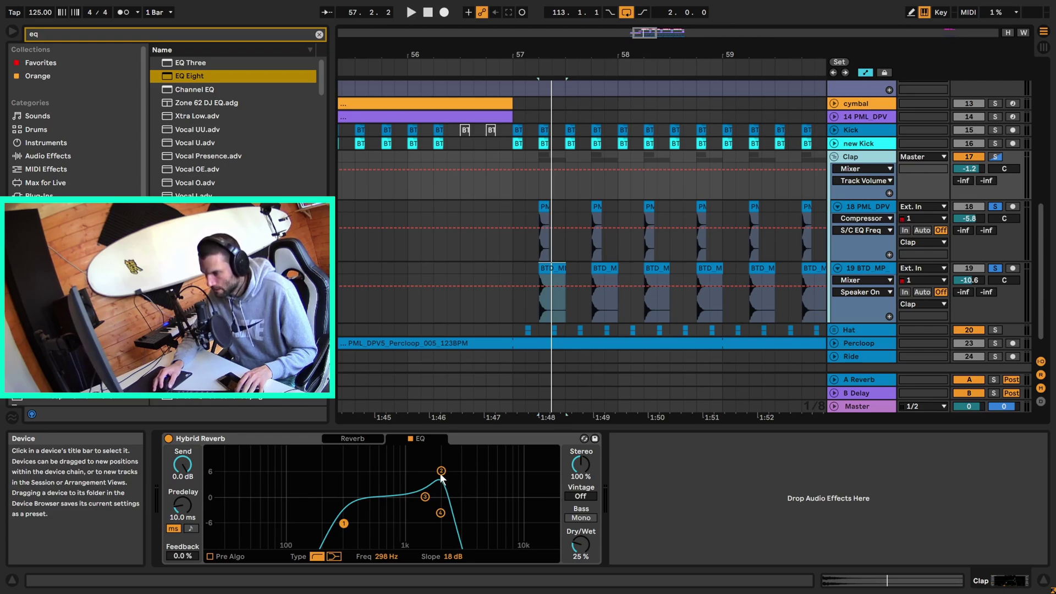
click(441, 474)
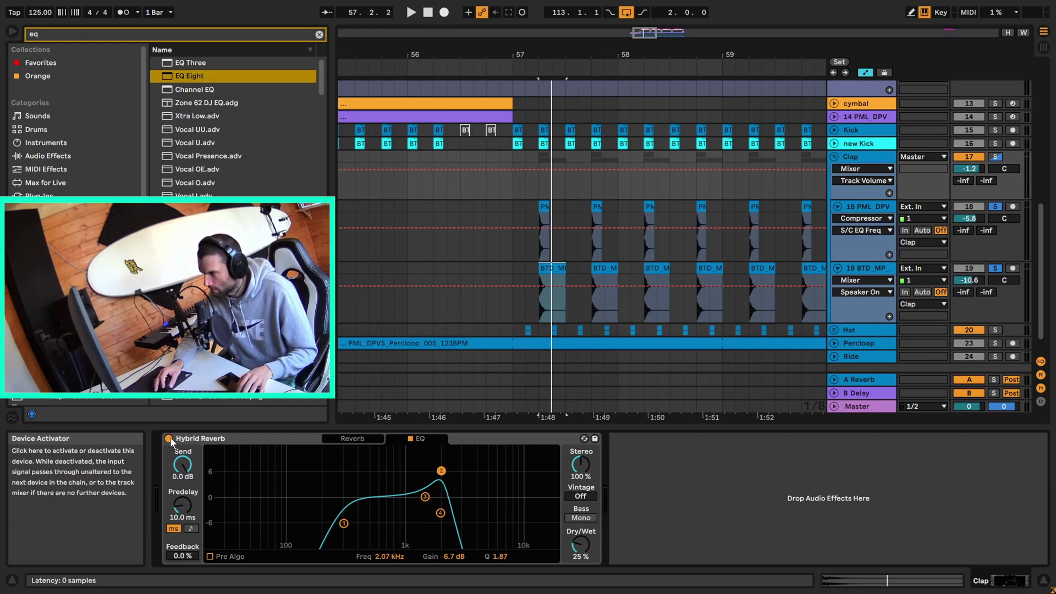
key(space)
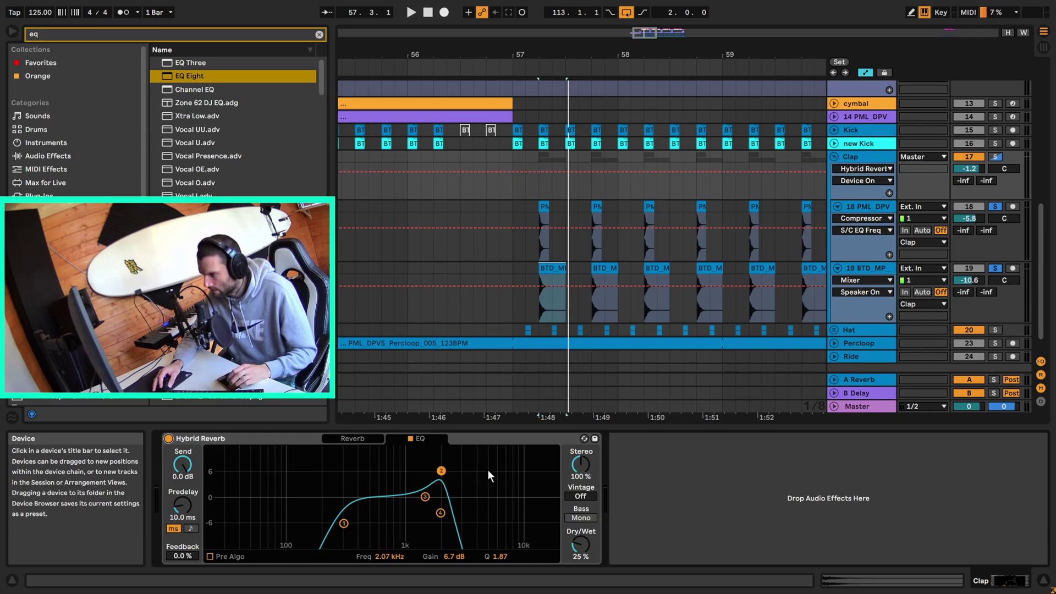
Examine the EQ Eight and kick-sidechained Compressor on the deep clap track while playing the claps.
click(872, 209)
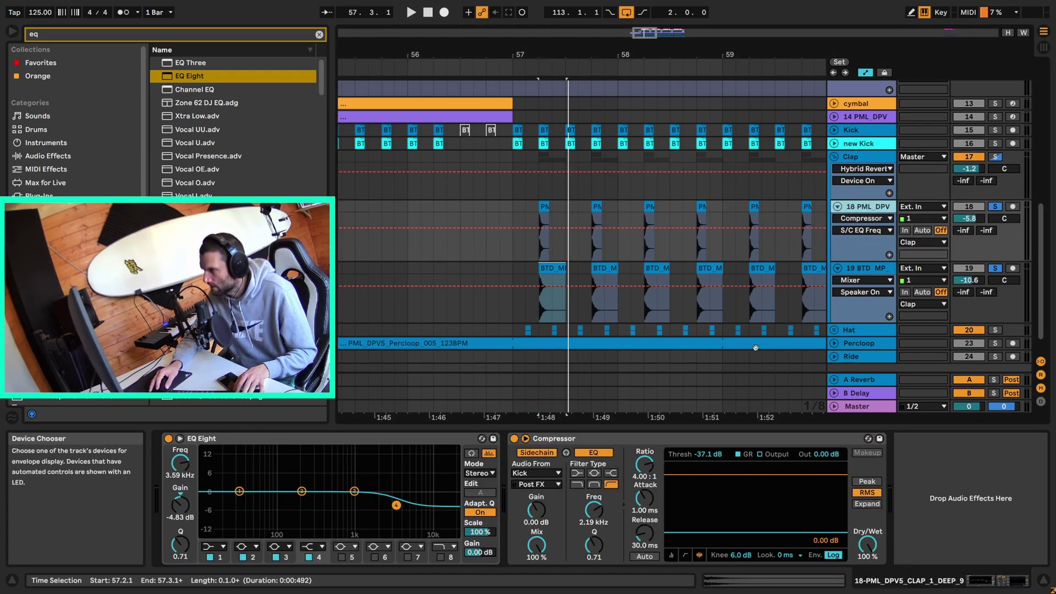
click(332, 438)
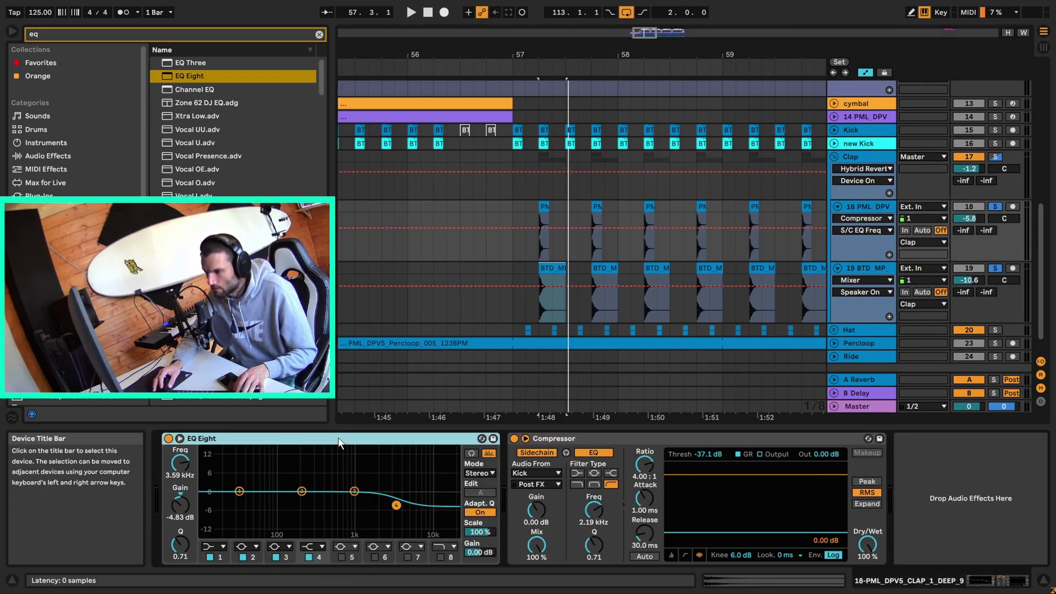
click(618, 437)
key(space)
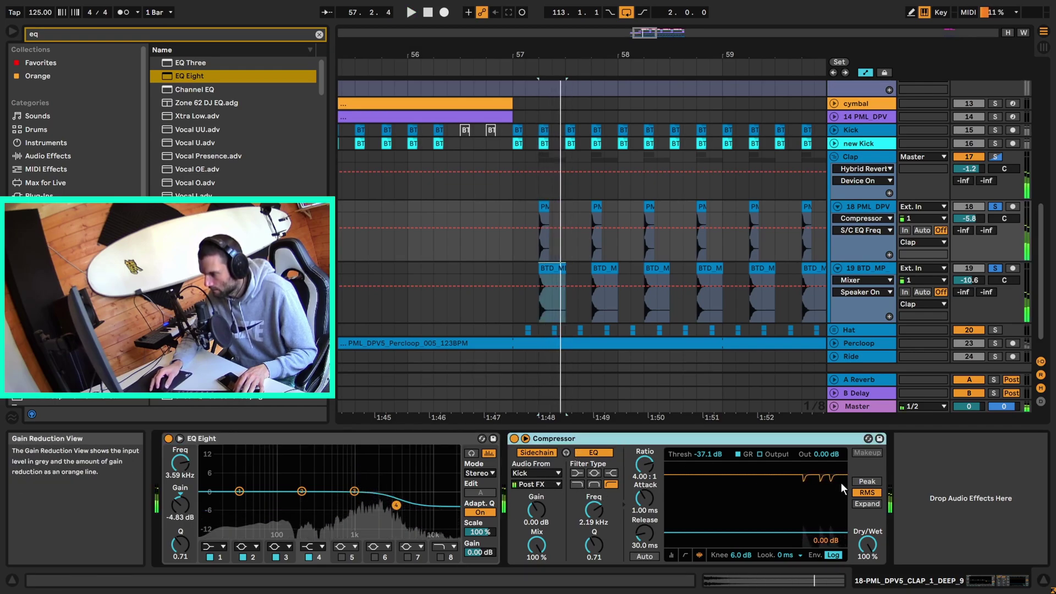
key(space)
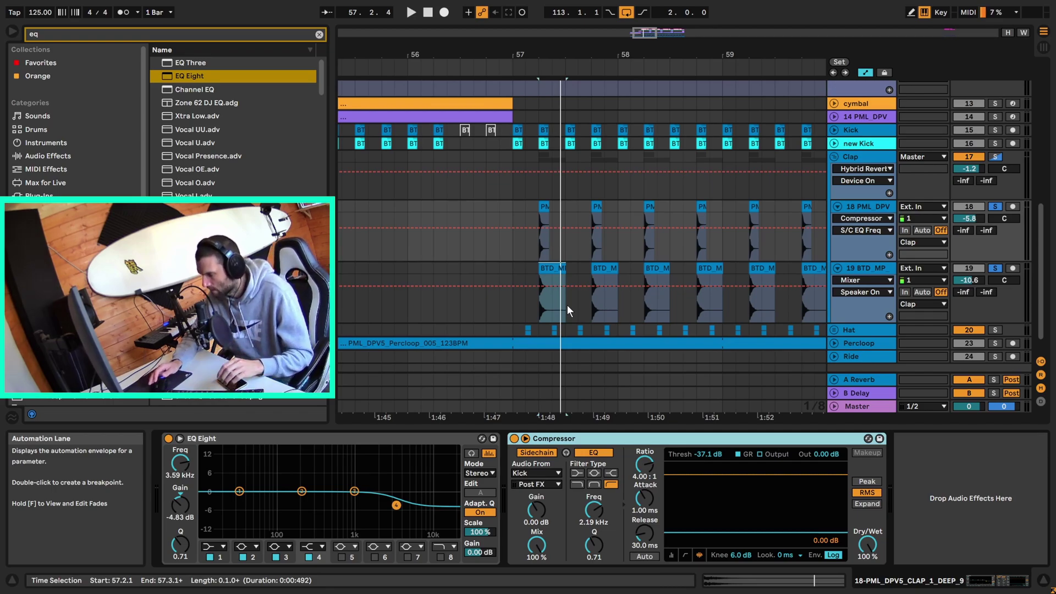
key(space)
key(space)
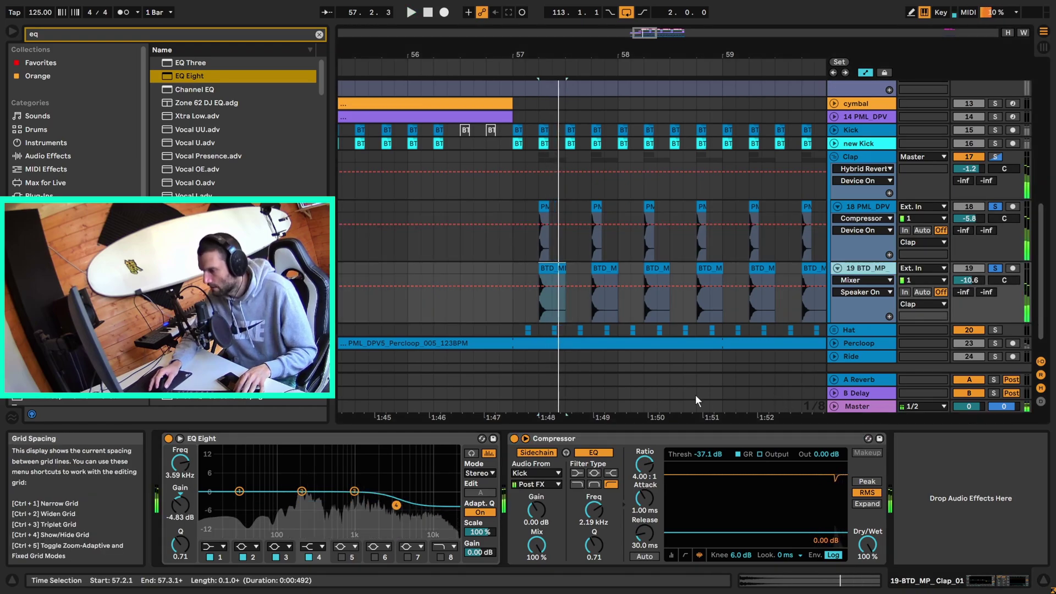
click(632, 438)
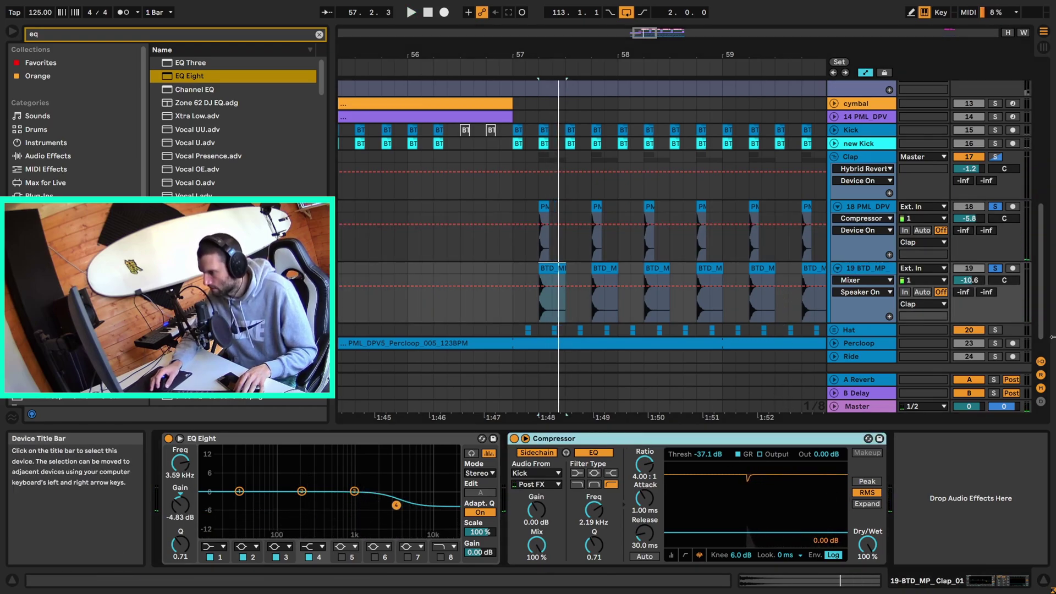
Add an audio track below the Clap group and place the sample PML_DPV5_CLAP_1_DEEP_9.wav on it at 57.2.
click(853, 159)
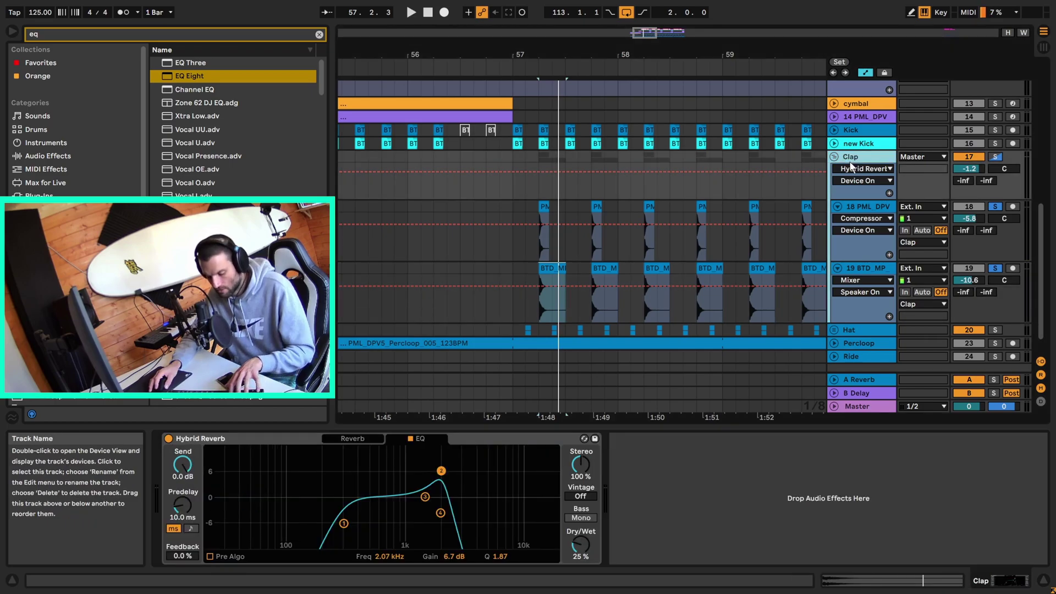
key(ctrl+t)
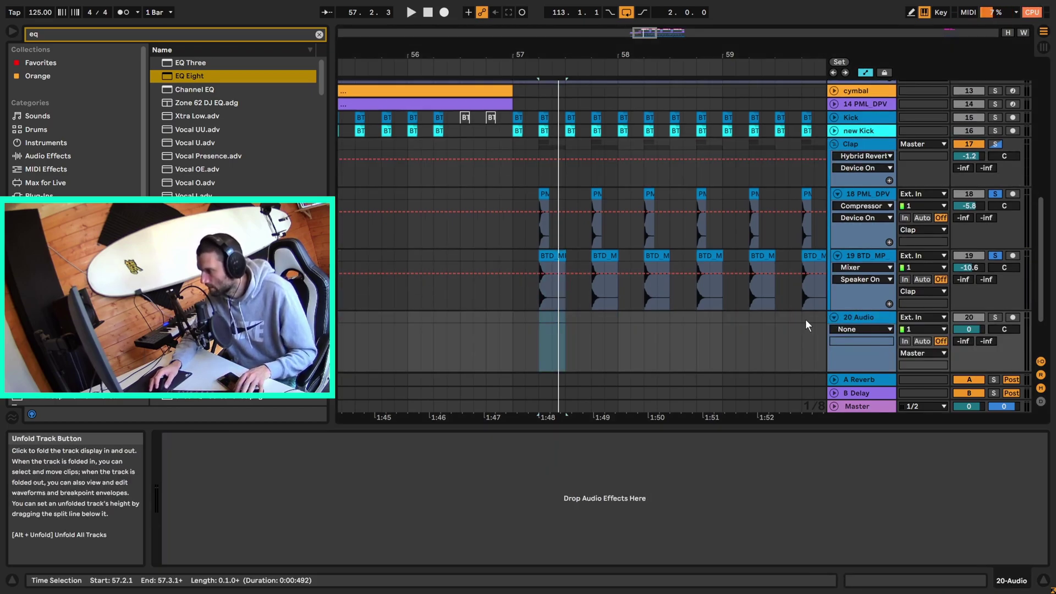
click(525, 336)
drag(648, 33, 643, 102)
key(ctrl+f)
scroll(77, 352, down, 1)
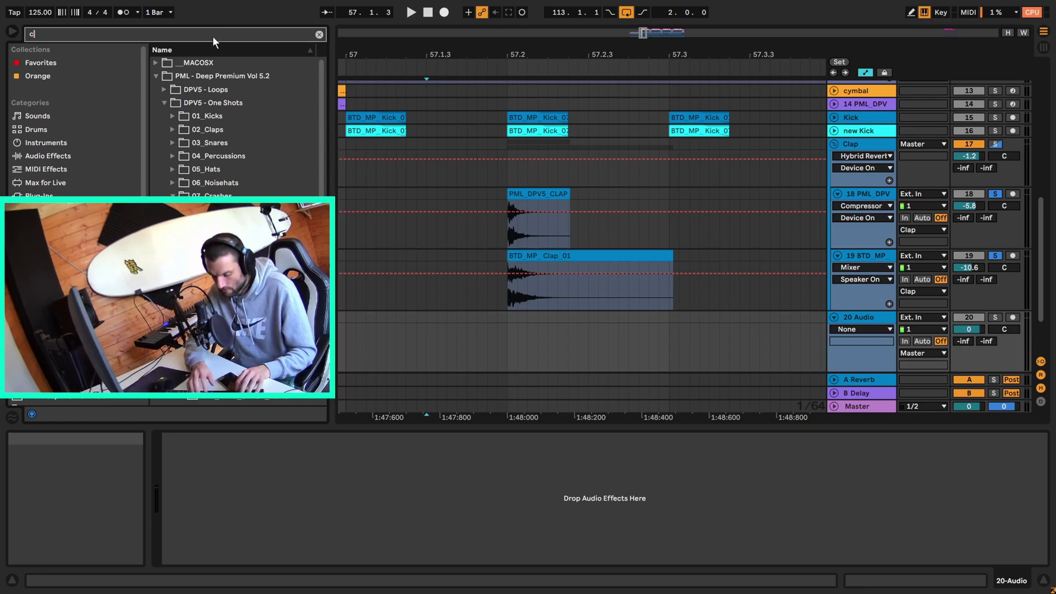
text(clap)
drag(509, 36, 498, 68)
text(9)
click(289, 103)
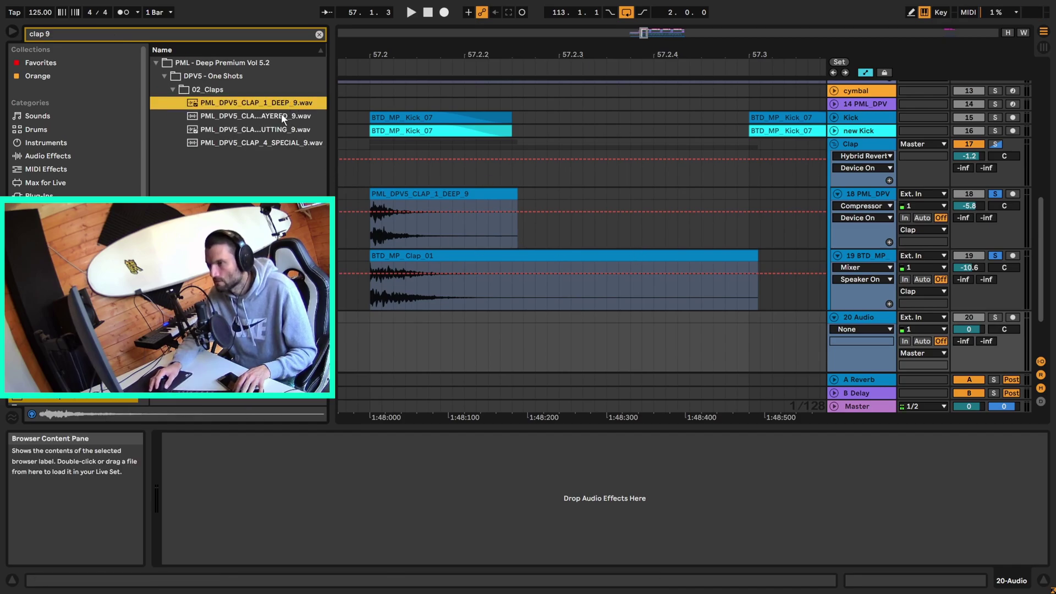
drag(296, 110, 374, 338)
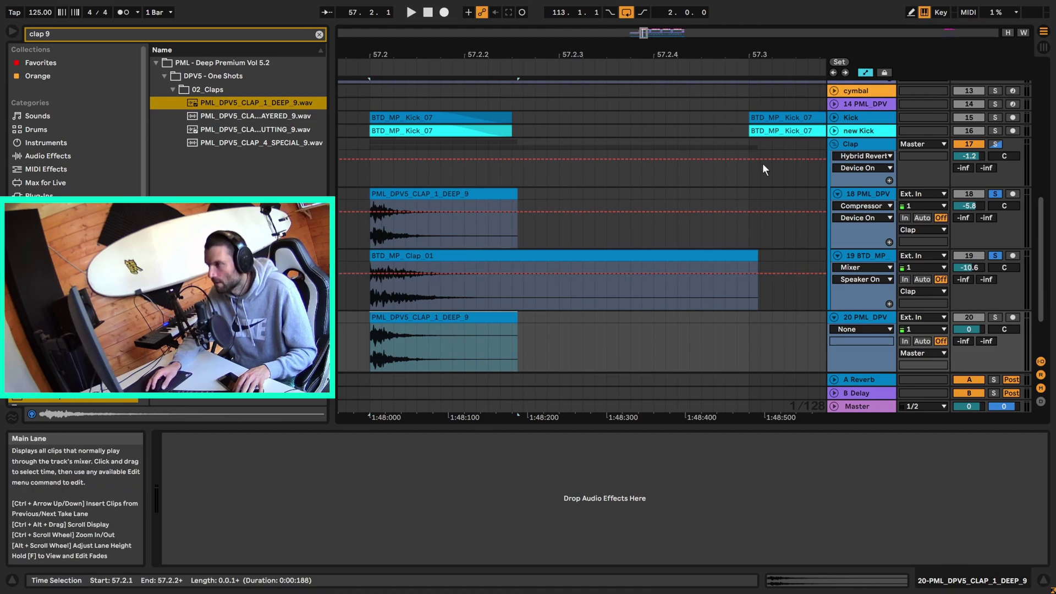
Add a second audio track and place the sample BTD_MP_Clap_01.wav on it at 57.2.
scroll(814, 220, down, 2)
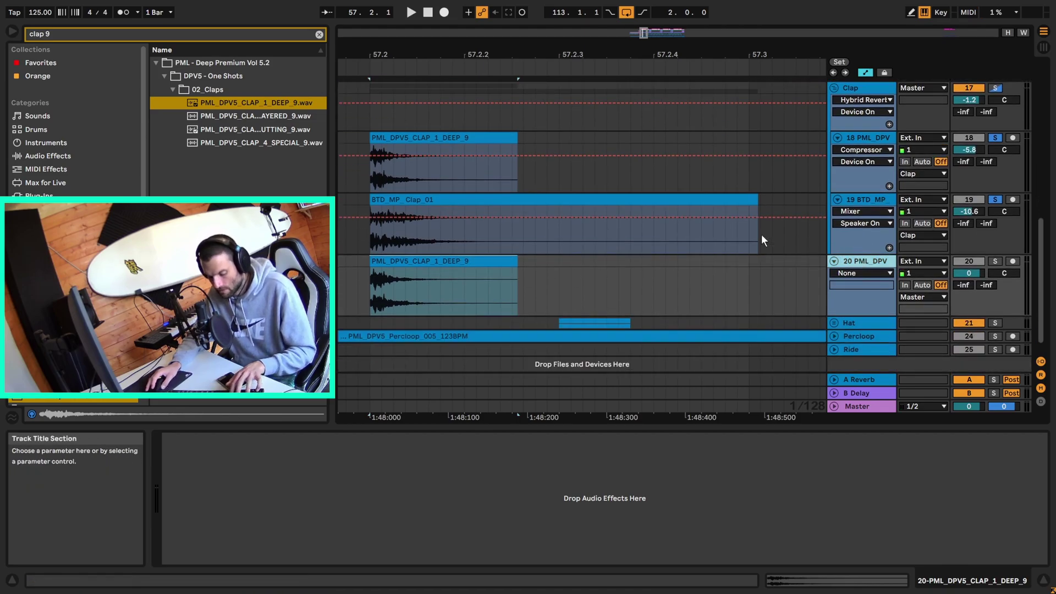
key(ctrl+t)
scroll(77, 248, down, 3)
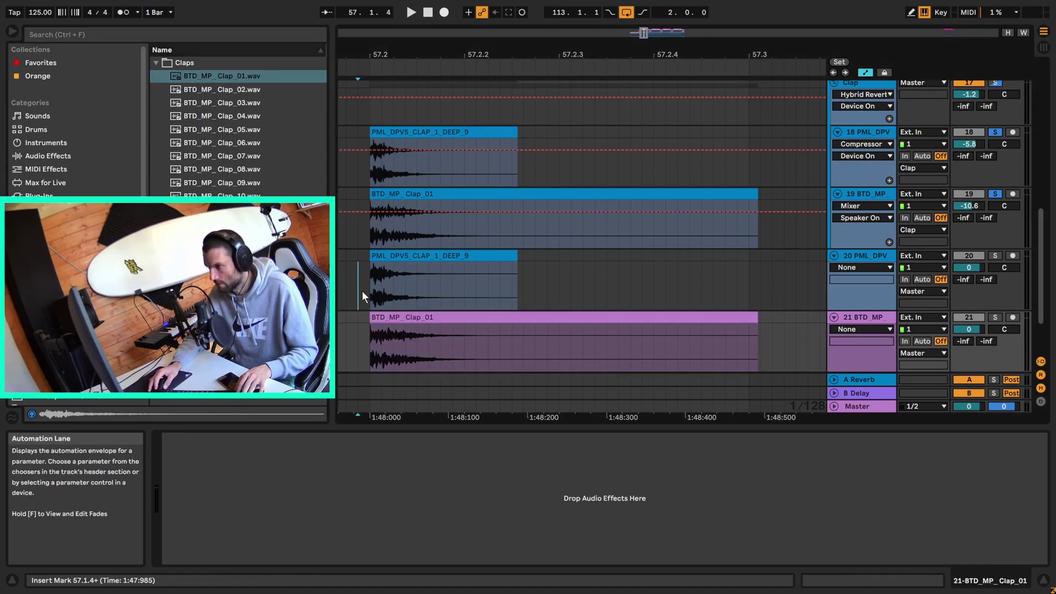
Play the new clap layers from just before 57.2, soloing the new BTD_MP_Clap_01 track.
click(357, 289)
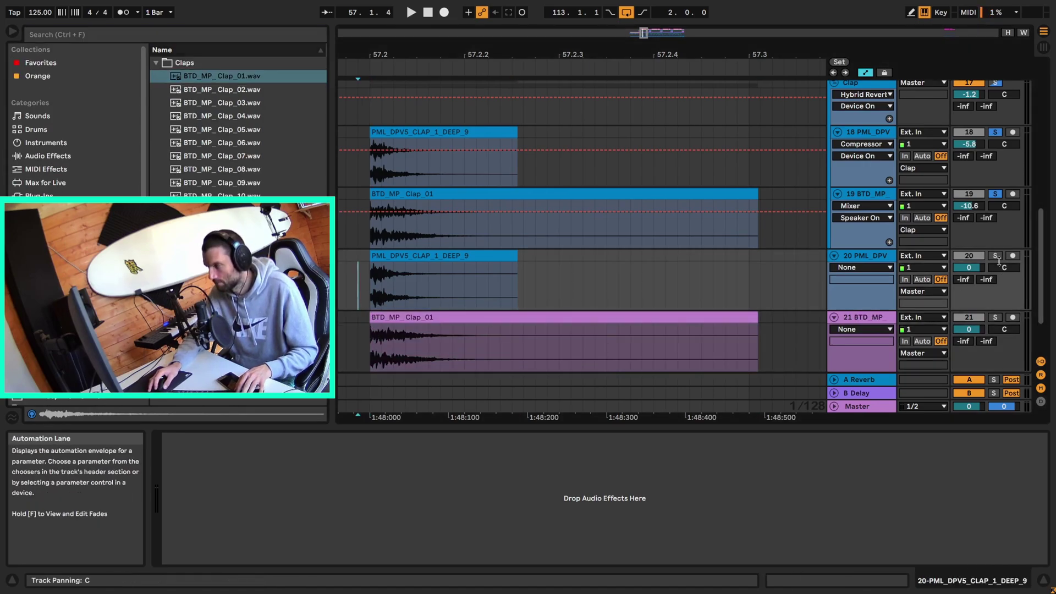
key(space)
click(994, 318)
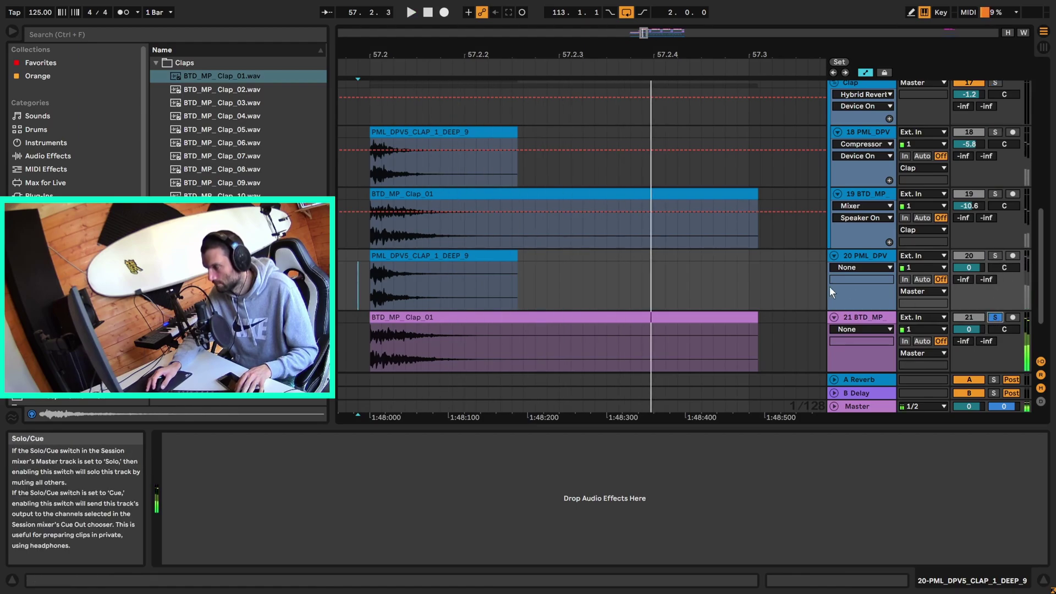
Set the new deep clap track's volume to -5.8 dB and the new BTD_MP_Clap_01 track's to -10.6 dB, and group both tracks.
click(971, 268)
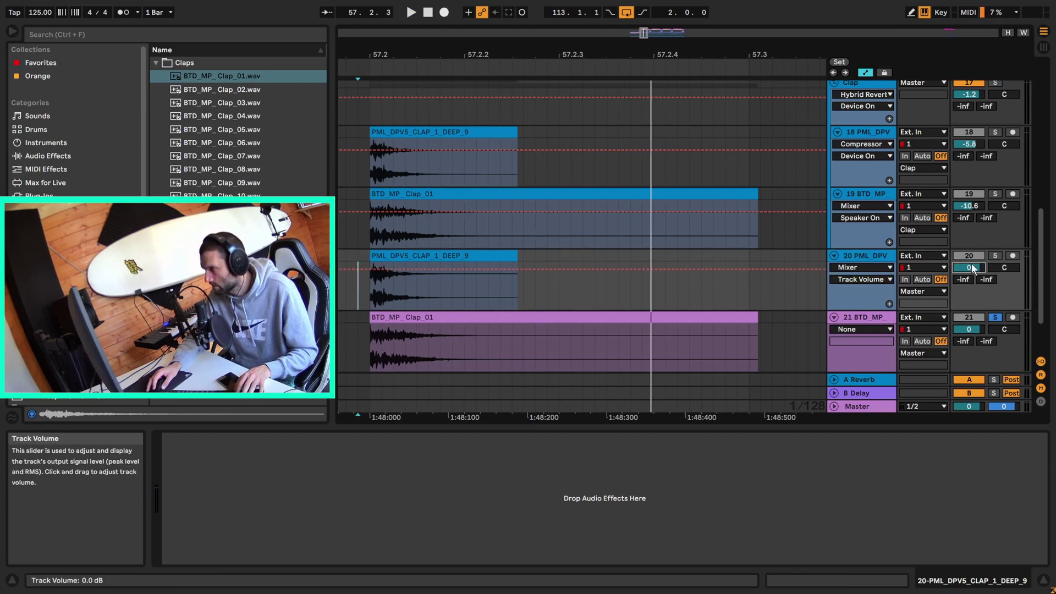
drag(972, 267, 972, 269)
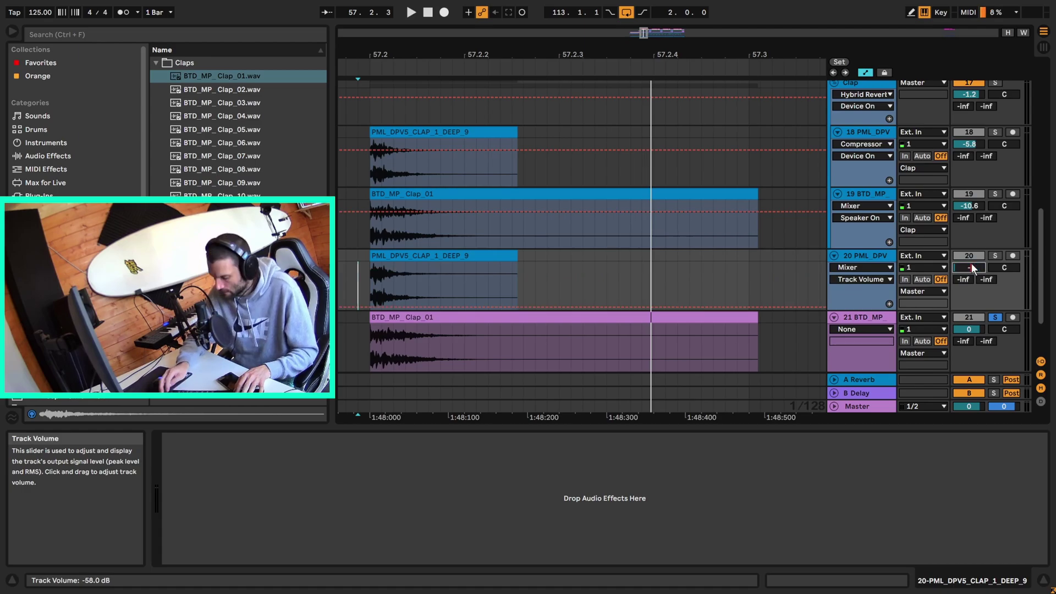
key(ctrl+z)
click(972, 329)
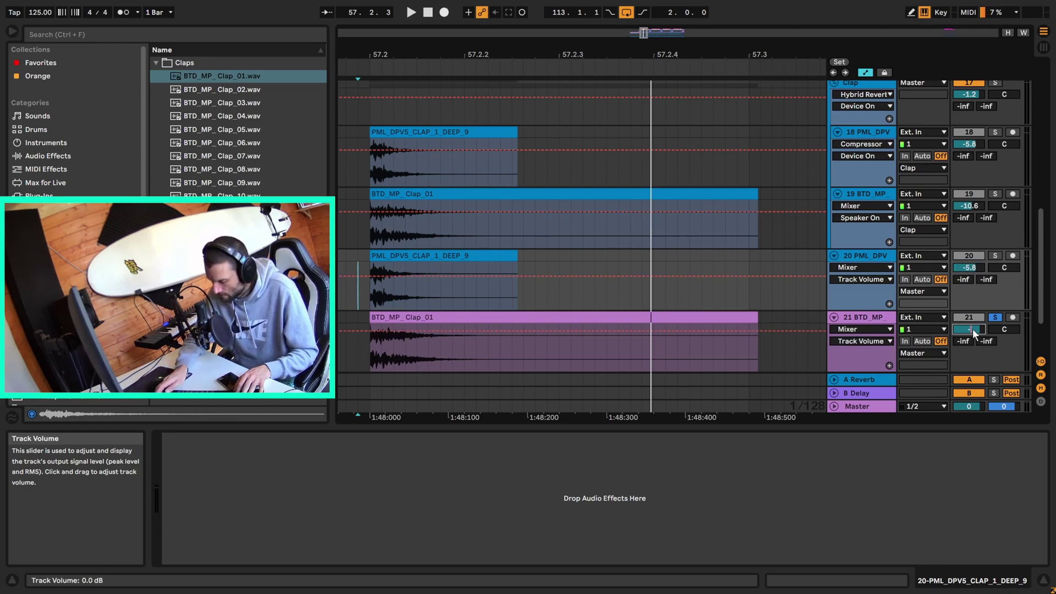
text(-10.6)
shift+click(861, 305)
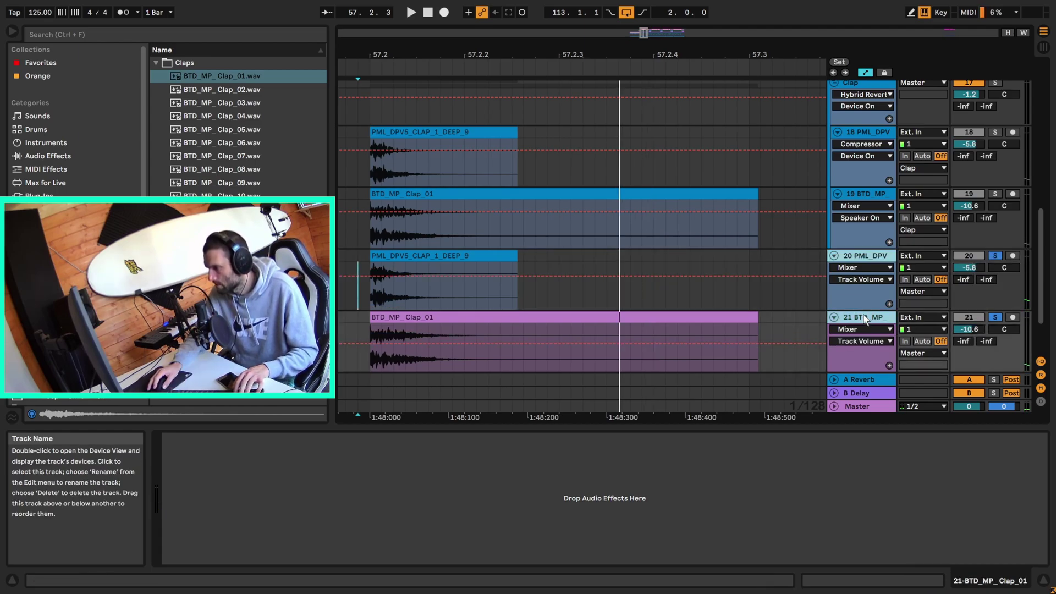
key(ctrl+g)
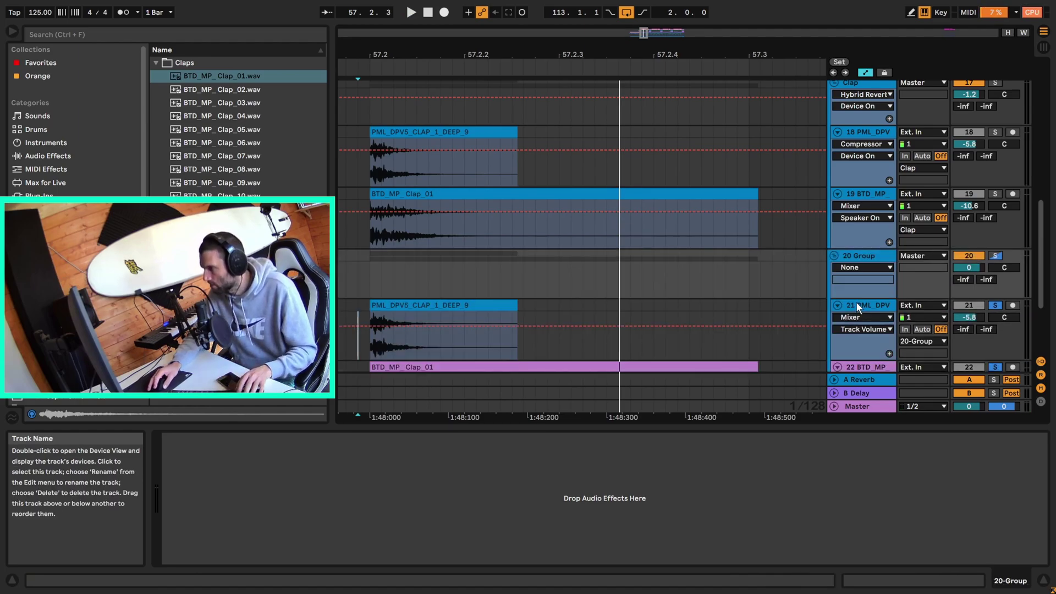
Add Hybrid Reverb to the new clap group and shorten its decay to 441 ms.
click(275, 35)
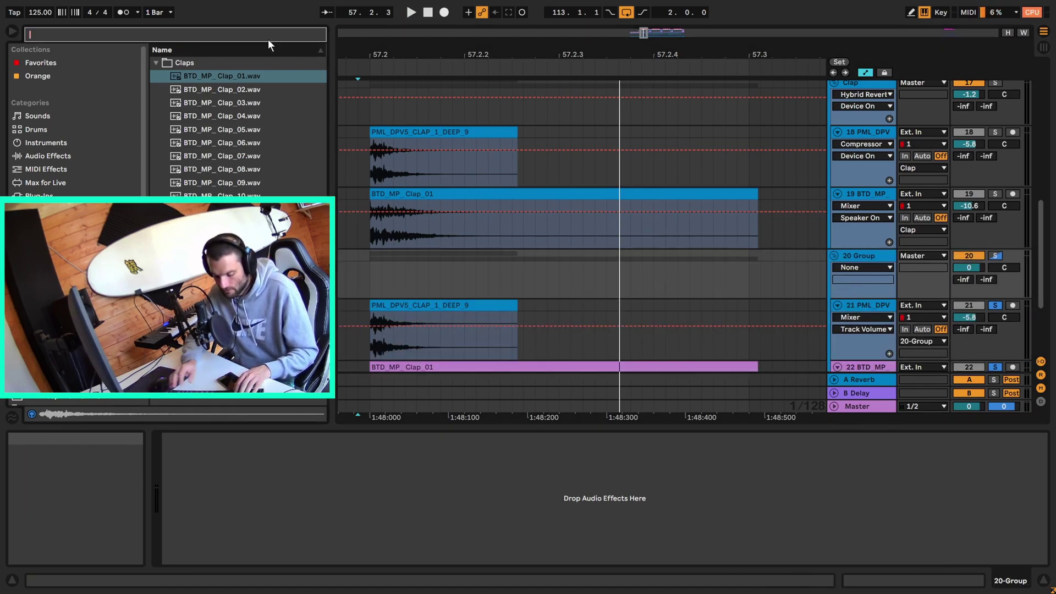
text(hybrid)
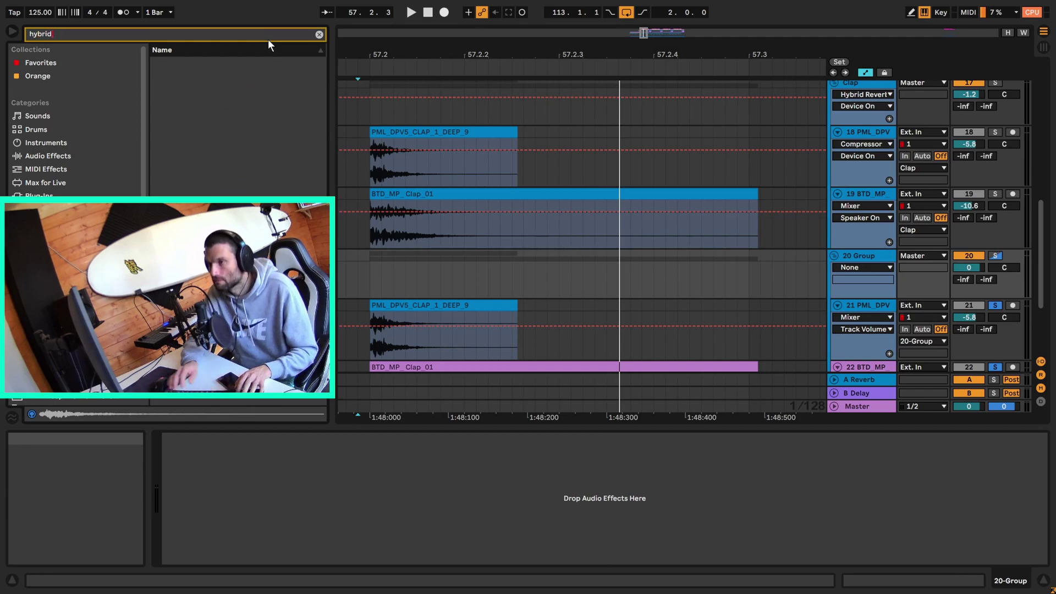
key(Return)
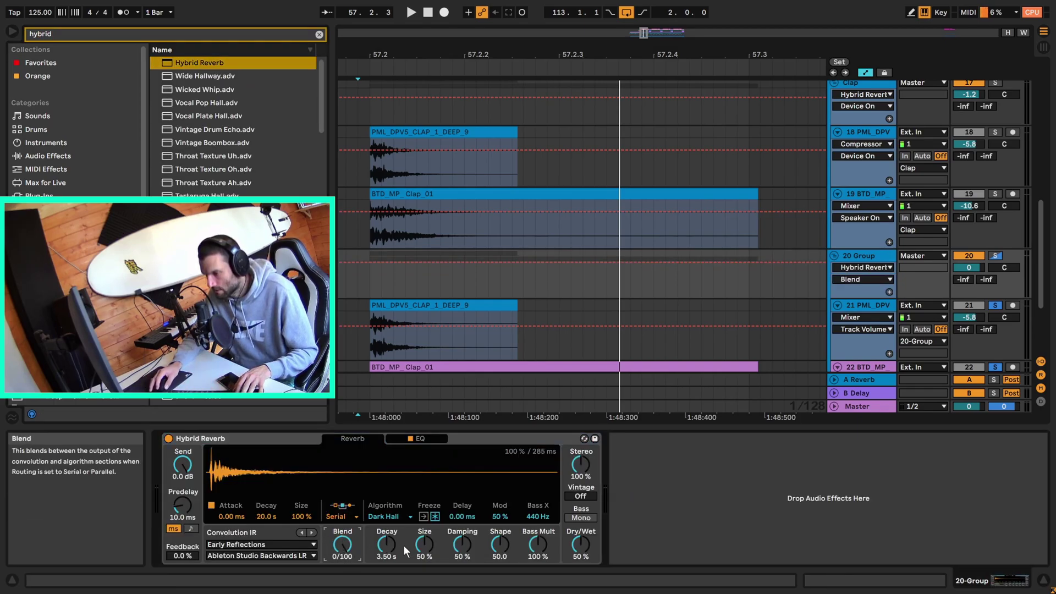
drag(391, 541, 391, 561)
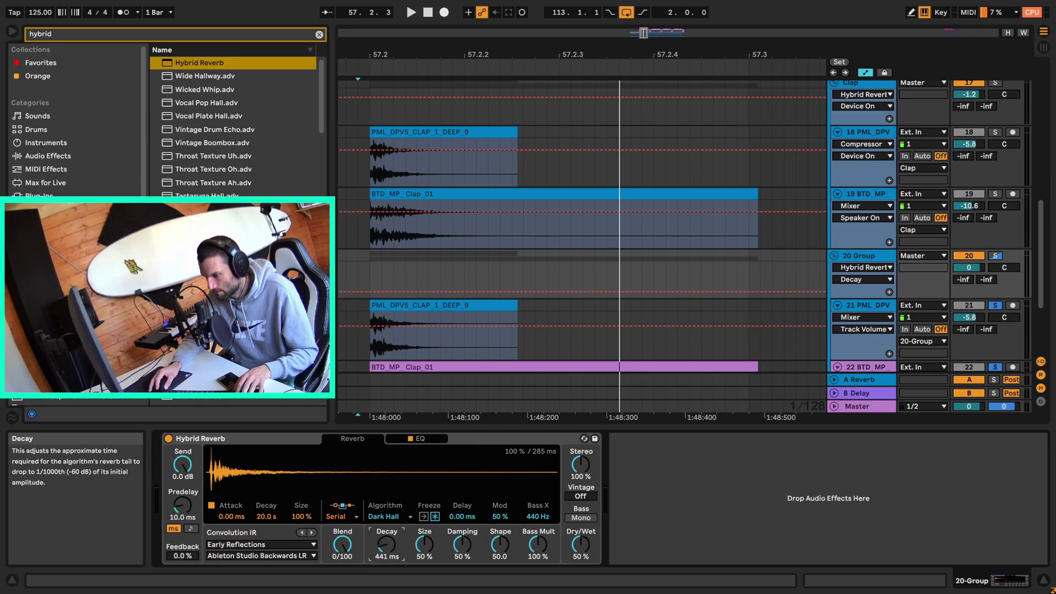
In the reverb's EQ, set the high band to a low-pass at 2.31 kHz and boost band 2 by 7.0 dB at 2.07 kHz, Q 2.09.
click(427, 438)
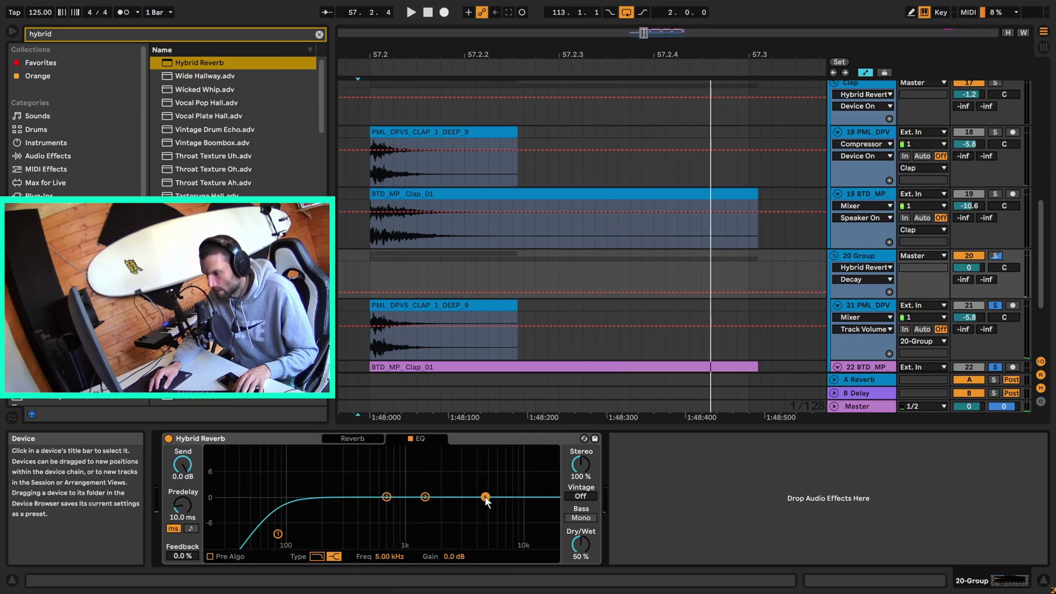
click(316, 556)
drag(485, 497, 510, 502)
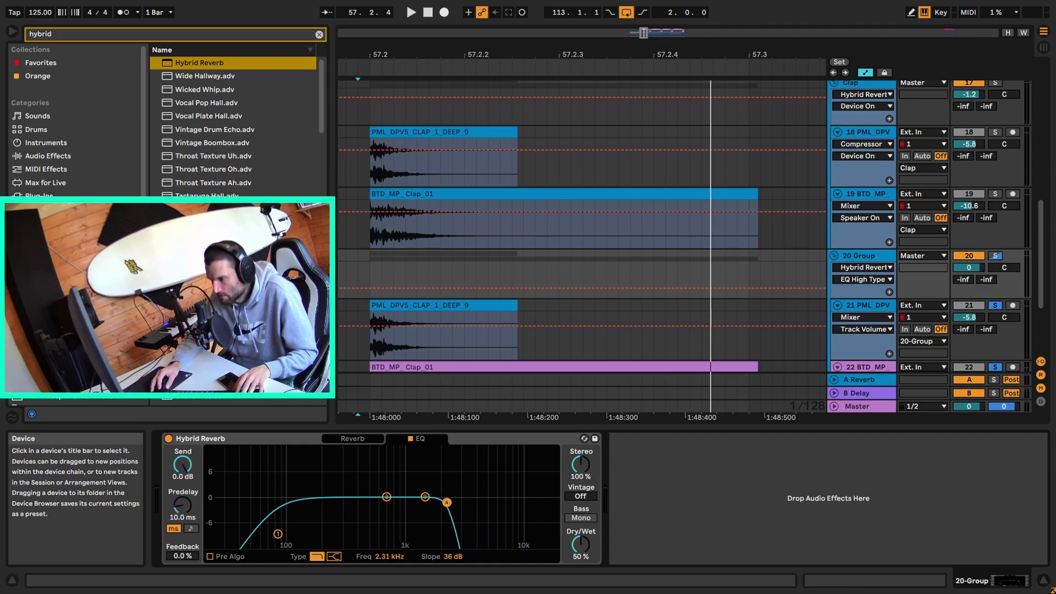
click(387, 498)
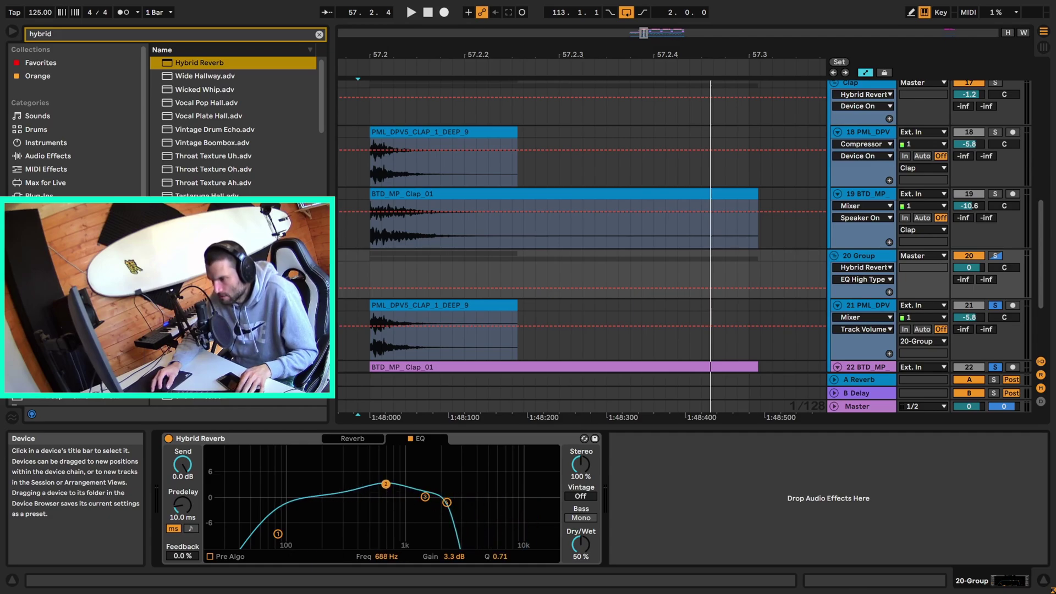
drag(378, 480, 438, 473)
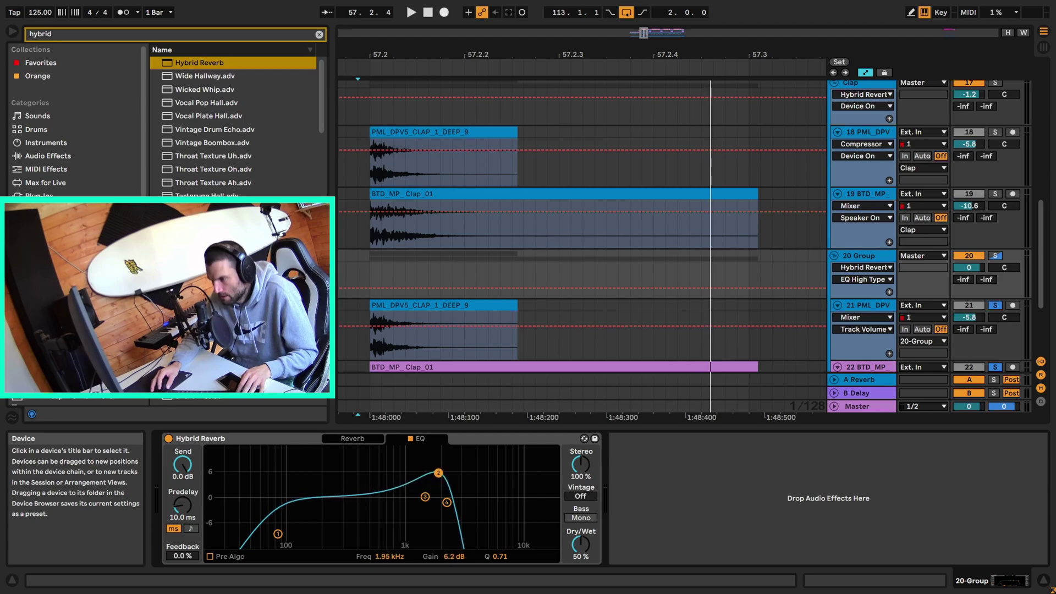
scroll(440, 469, up, 3)
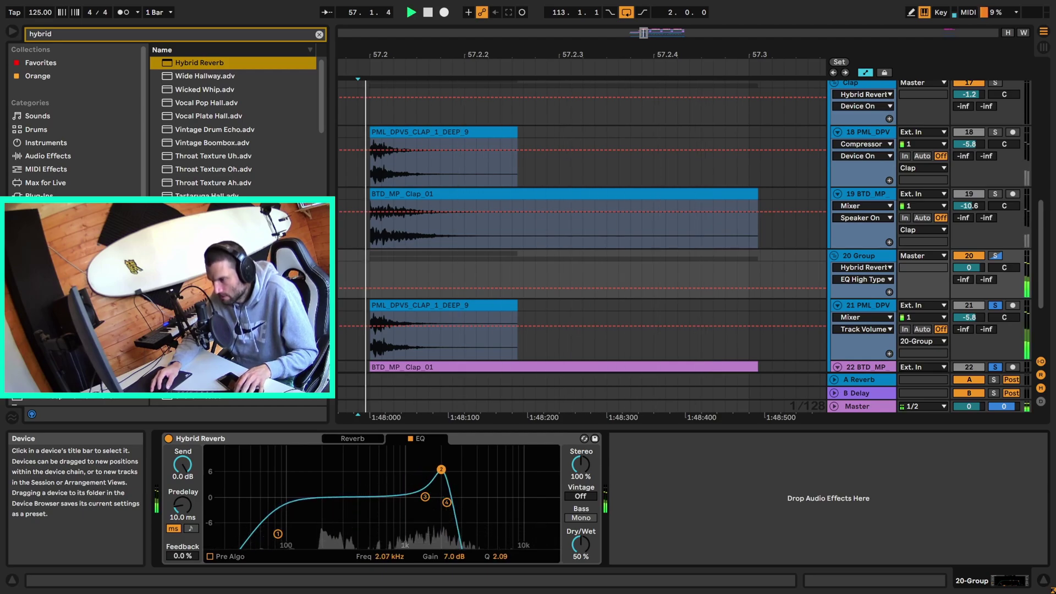
Raise the reverb EQ's low cut to 357 Hz and set the reverb's Dry/Wet to 23%.
drag(277, 533, 354, 524)
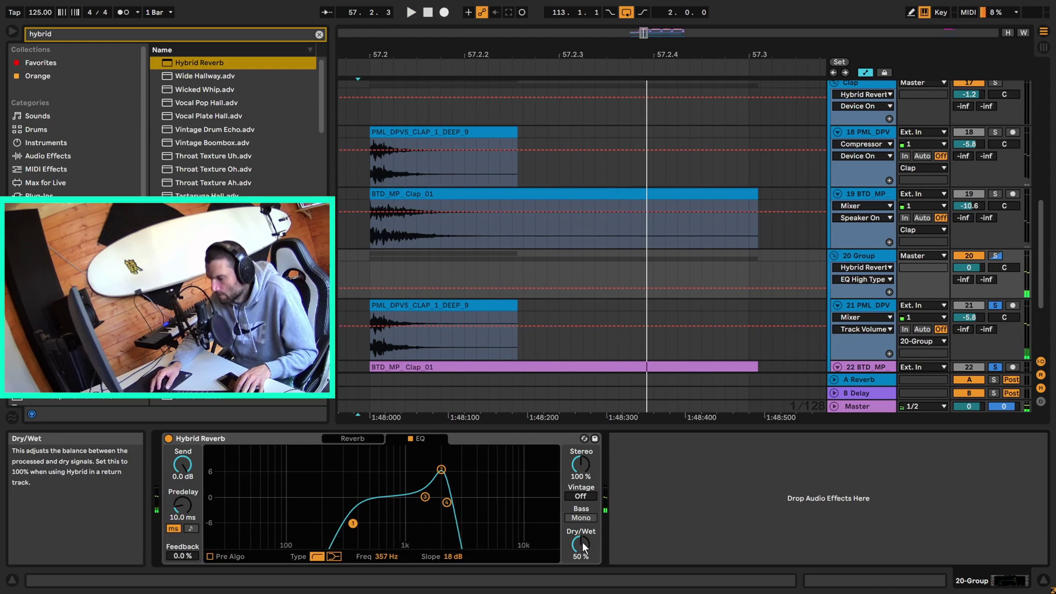
drag(581, 542, 582, 567)
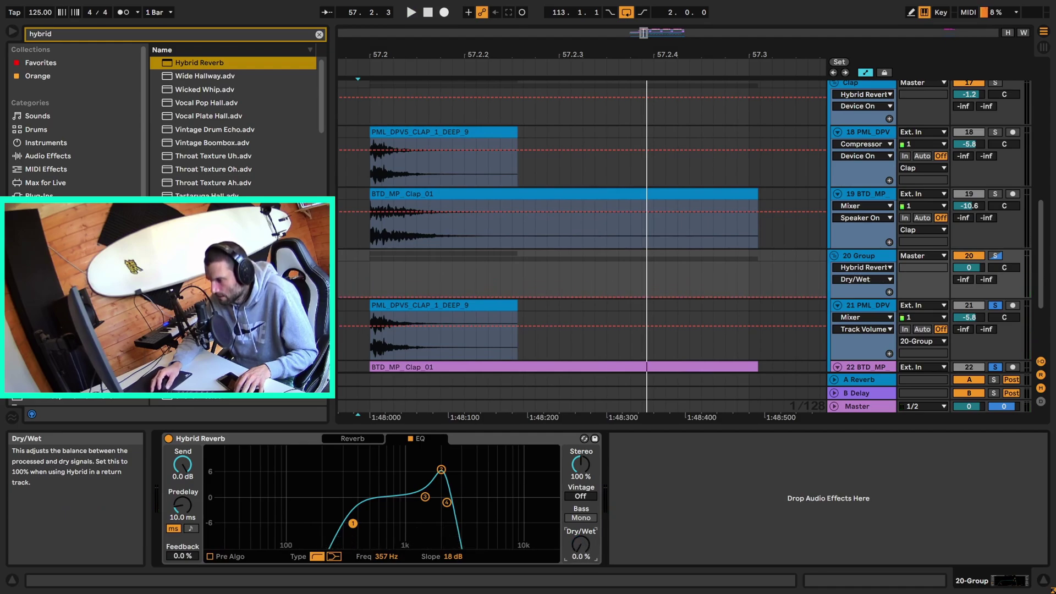
drag(582, 566, 582, 554)
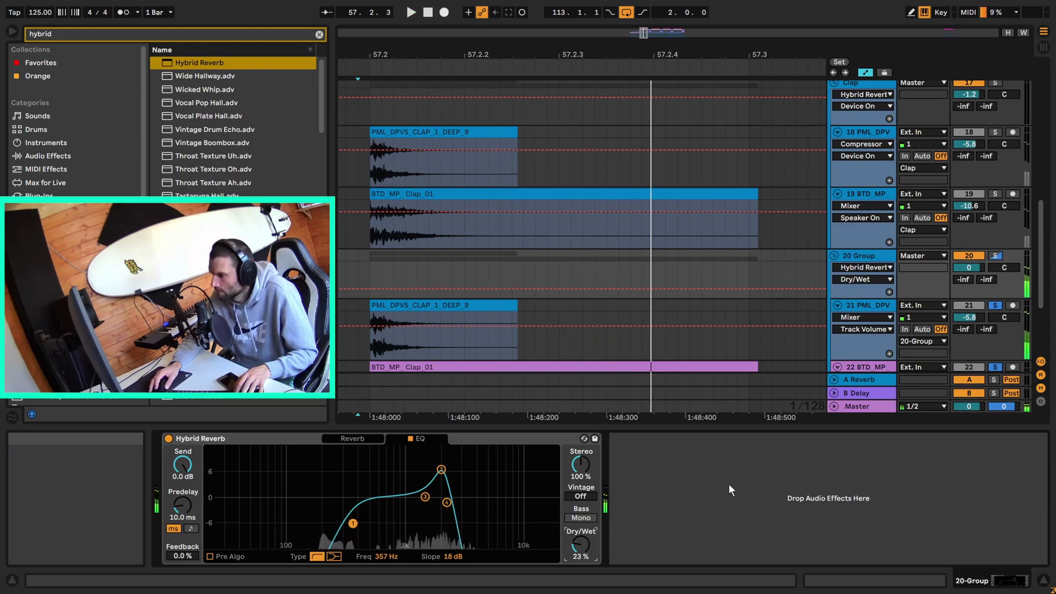
Add EQ Eight to the new deep clap track and lower its high shelf to -4.09 dB at 3.52 kHz.
click(357, 330)
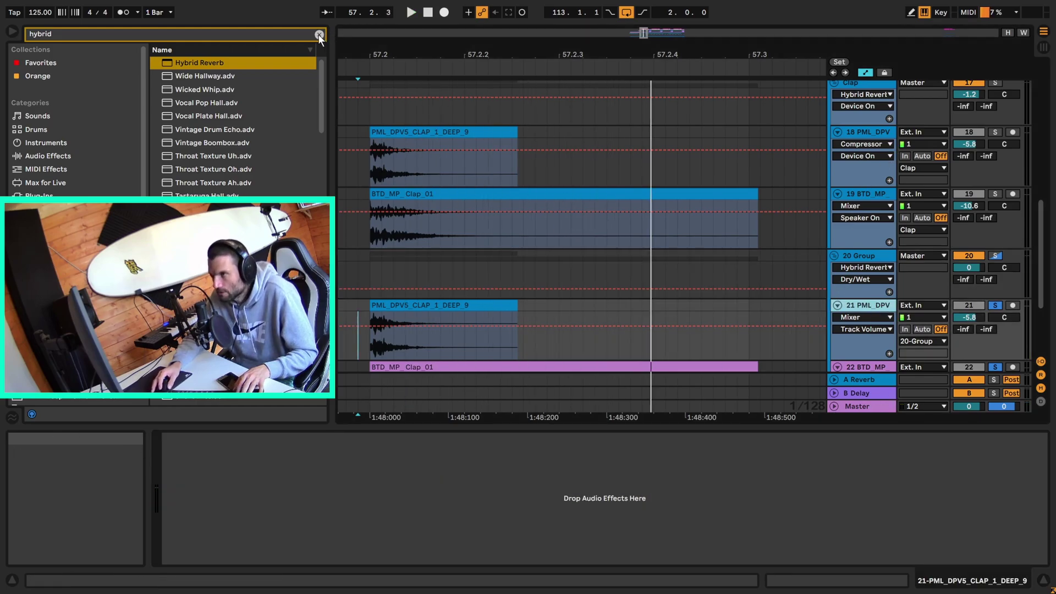
click(319, 34)
text(eq)
drag(190, 76, 444, 331)
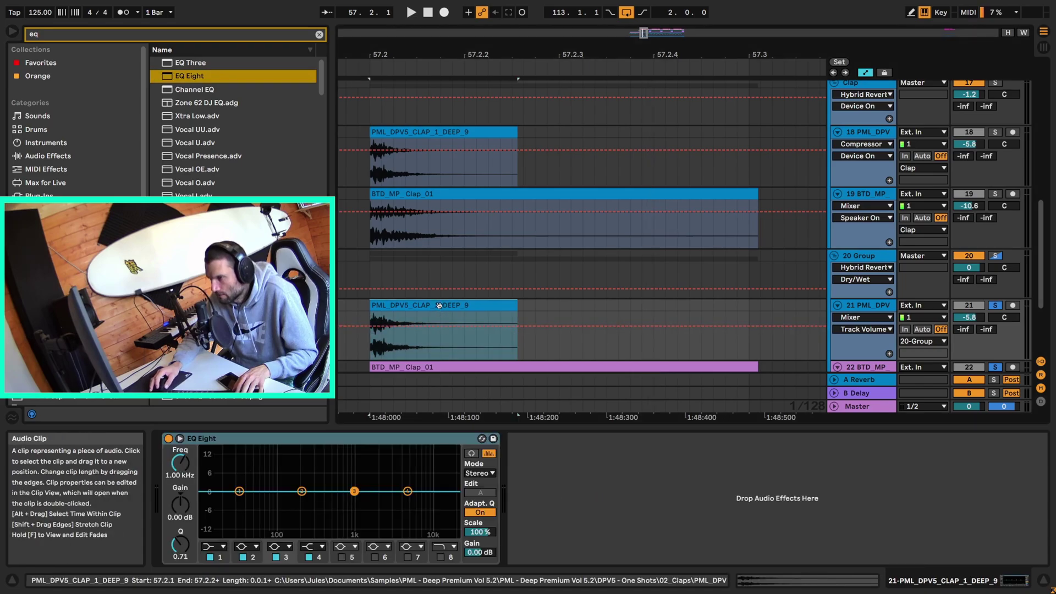
drag(402, 493, 402, 495)
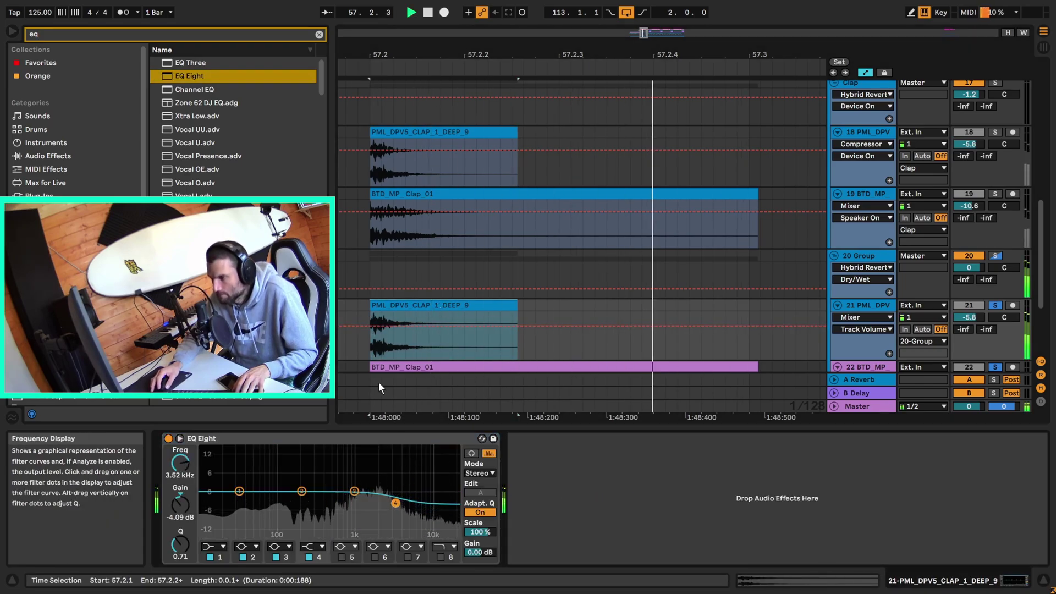
Add a Compressor after the EQ Eight on the new deep clap track and sidechain it from the new Kick track.
click(319, 35)
text(comp)
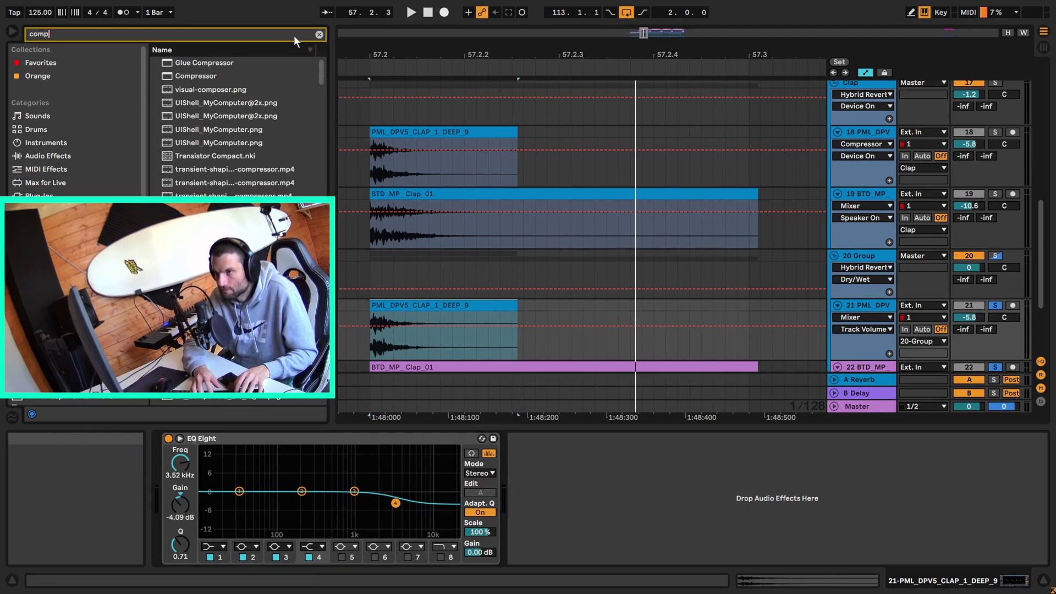
key(Return)
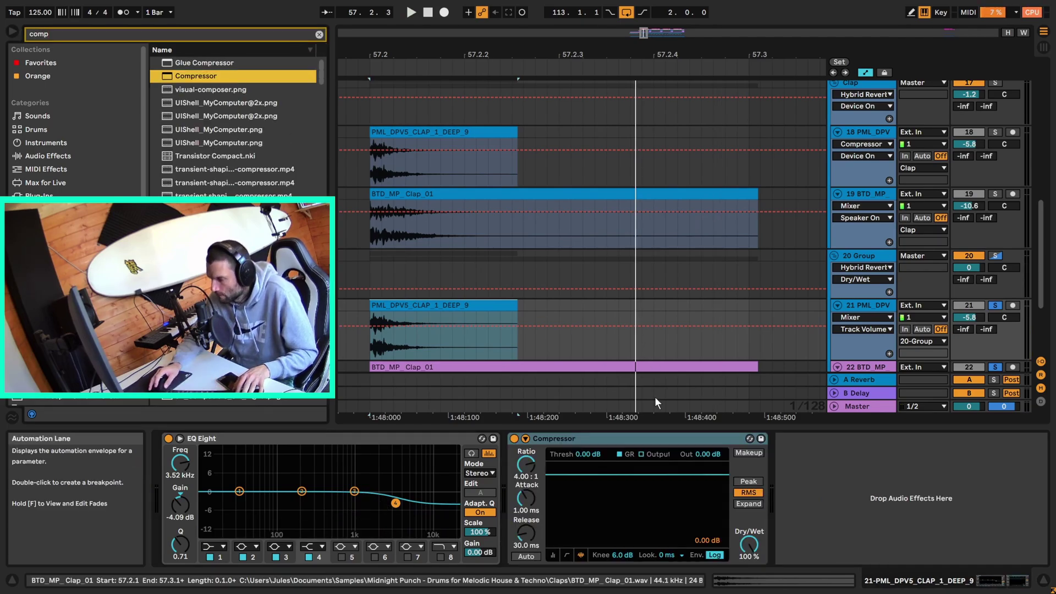
click(525, 439)
click(537, 473)
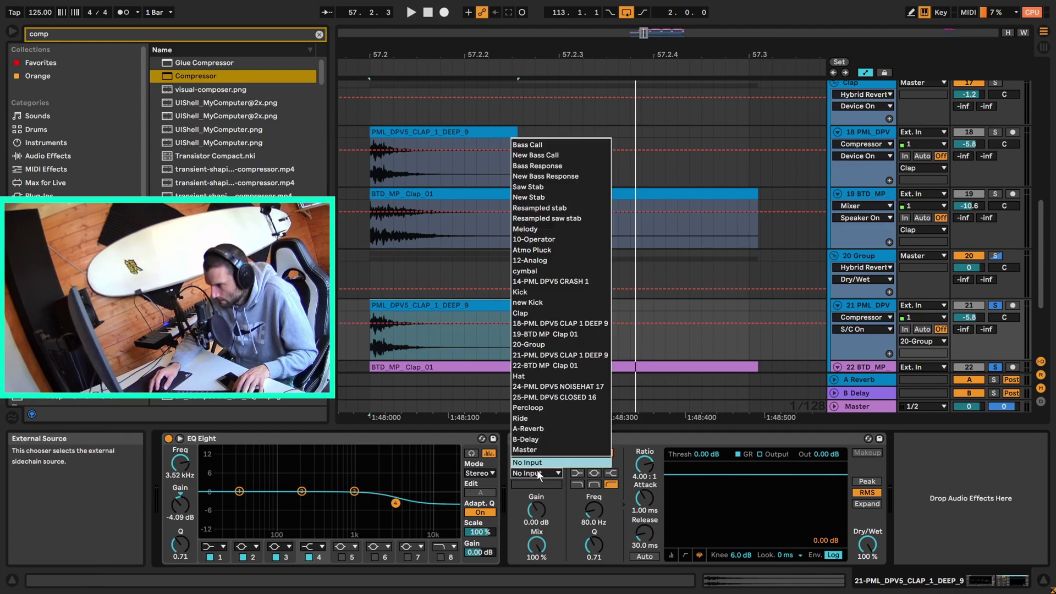
click(527, 302)
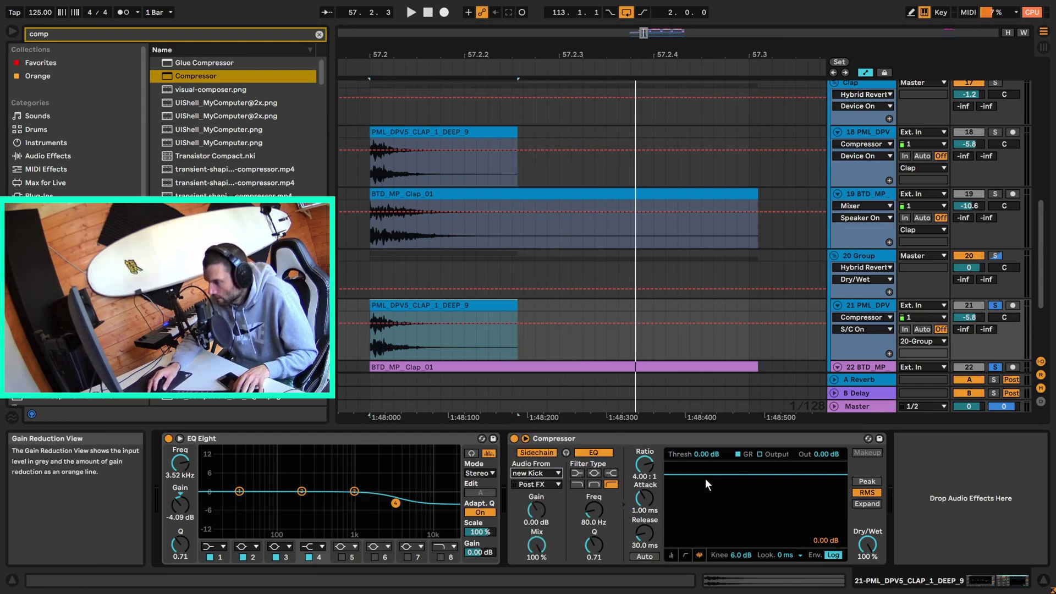
Set the compressor's sidechain EQ frequency to 1.15 kHz and its threshold to about -30 dB, playing the clap to check the ducking.
drag(682, 474, 682, 497)
key(space)
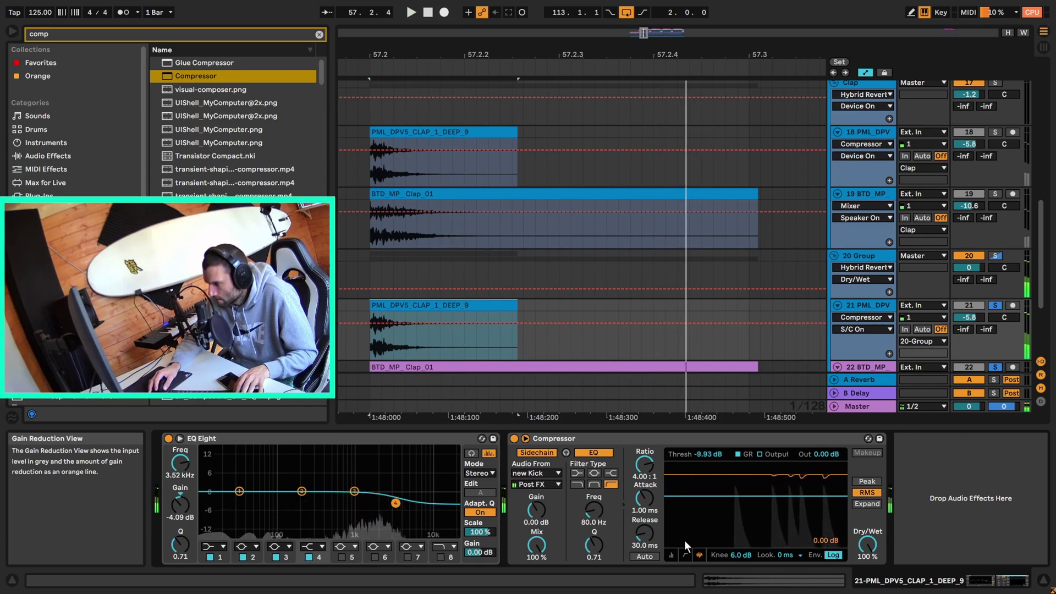
drag(592, 510, 593, 507)
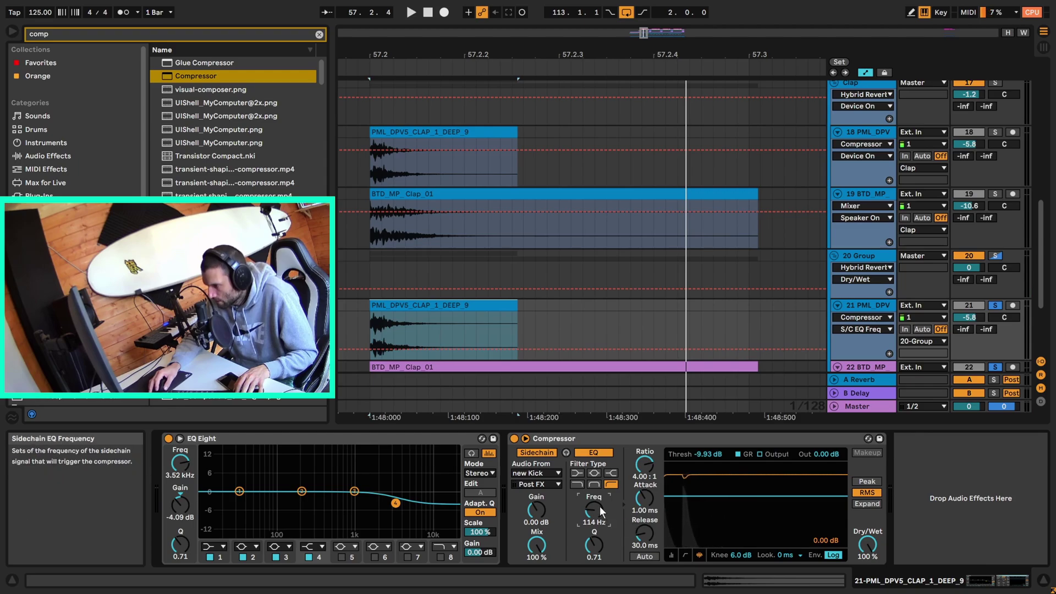
drag(600, 506, 599, 484)
key(space)
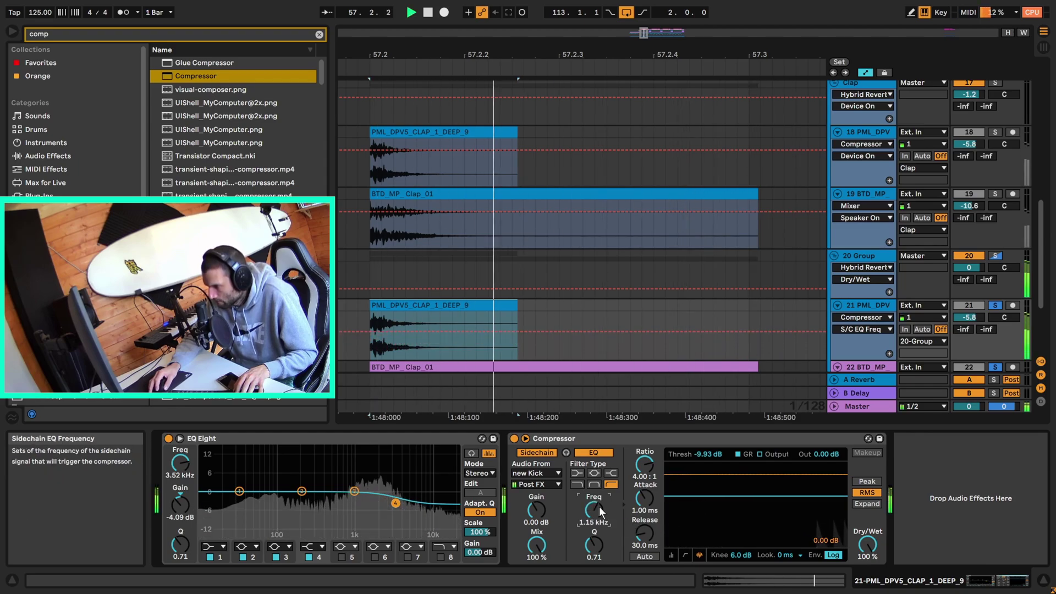
key(space)
drag(695, 495, 695, 527)
key(space)
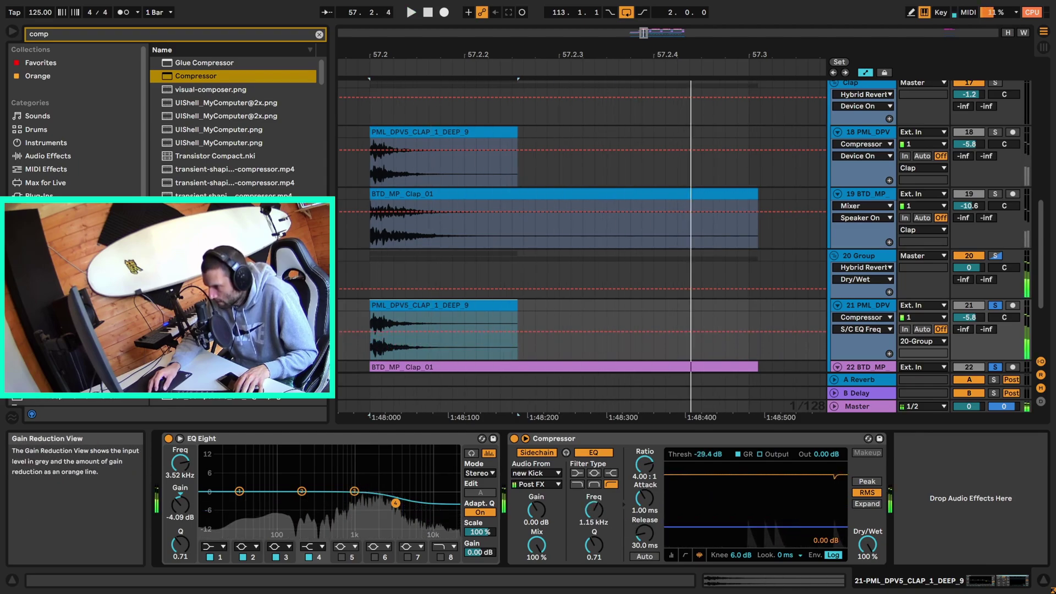
key(space)
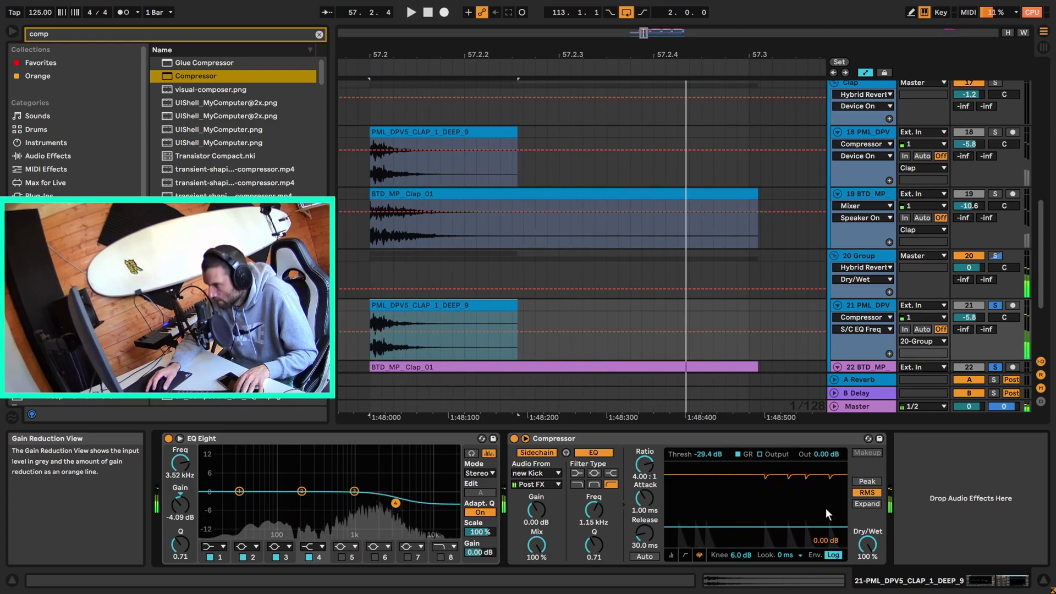
Copy the EQ Eight and Compressor from the new deep clap track onto the new BTD_MP_Clap_01 track.
click(579, 436)
shift+click(407, 440)
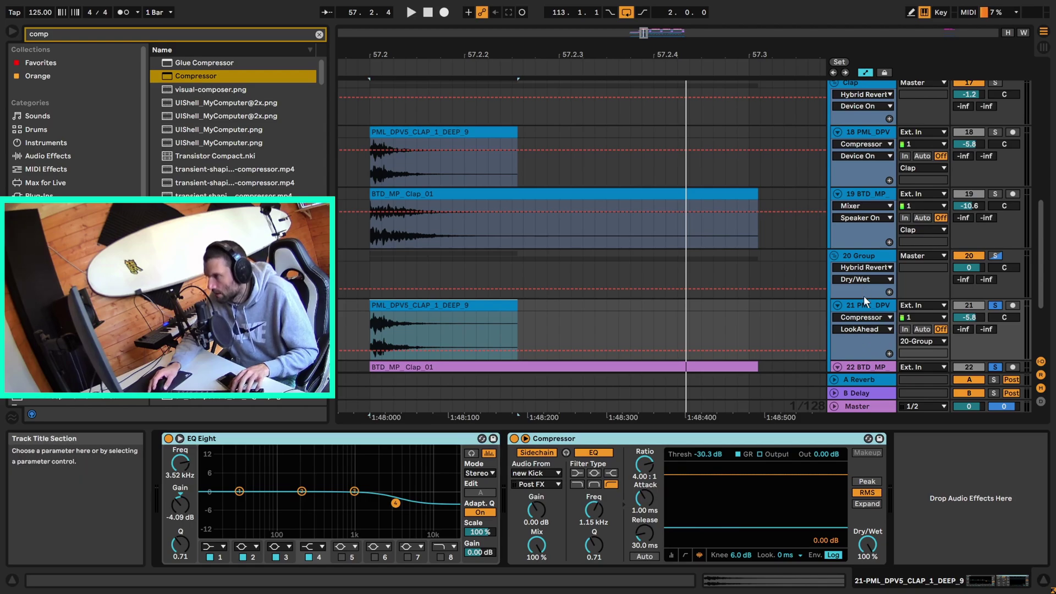
scroll(863, 297, down, 2)
scroll(869, 280, down, 2)
click(850, 322)
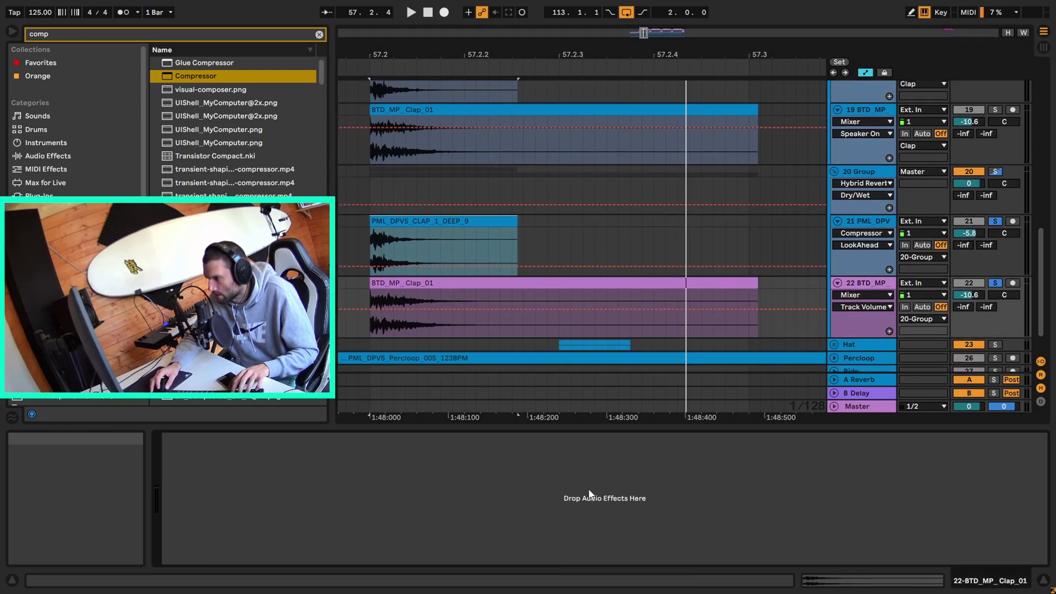
scroll(825, 325, up, 2)
key(x)
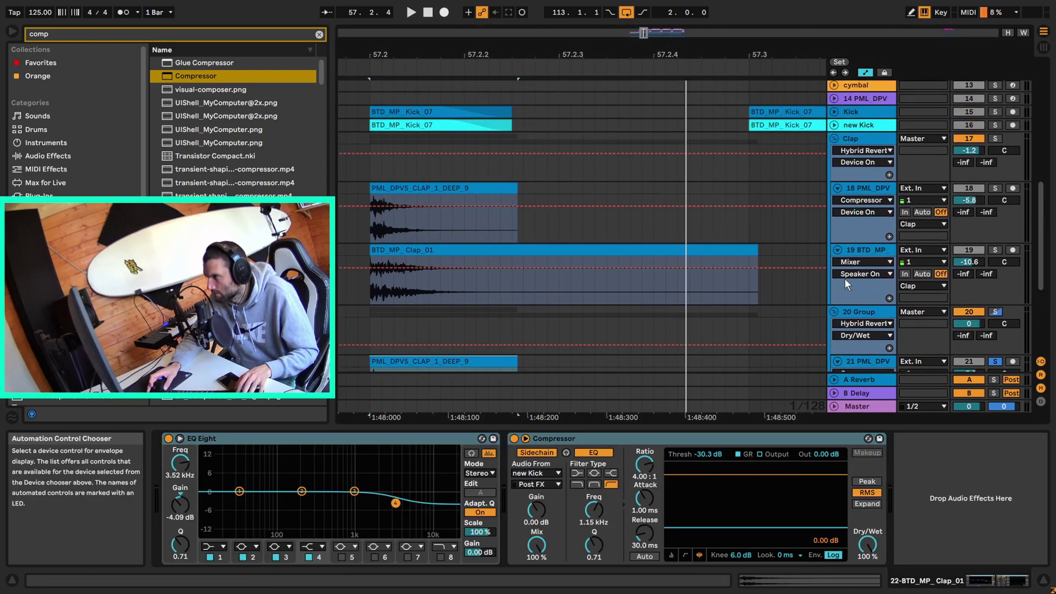
Solo the Hat group and unfold it to show its two layers around bar 57.
click(996, 239)
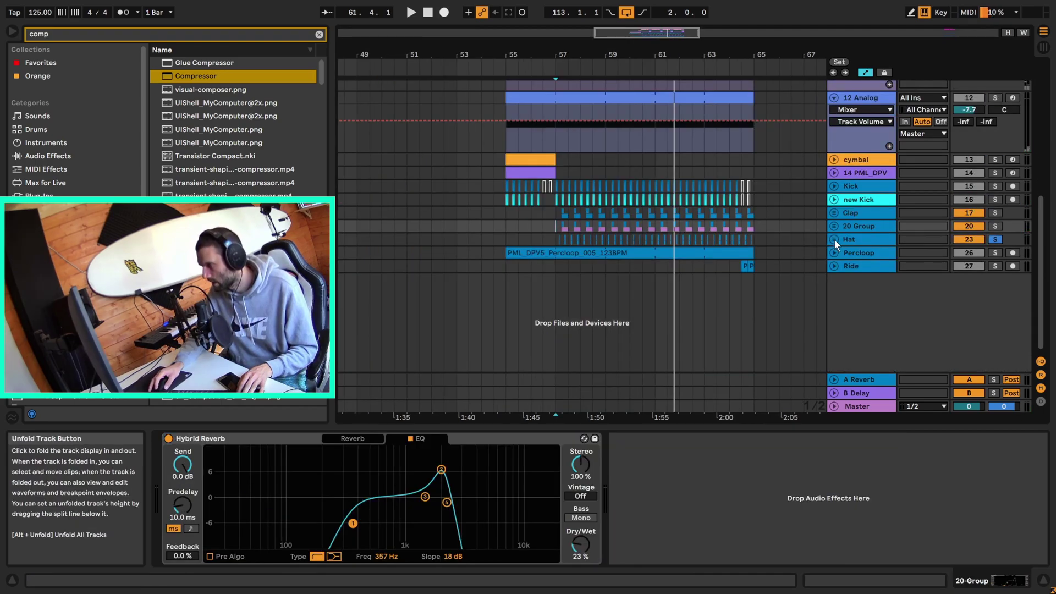
click(834, 239)
scroll(715, 253, down, 5)
key(plus)
key(plus)
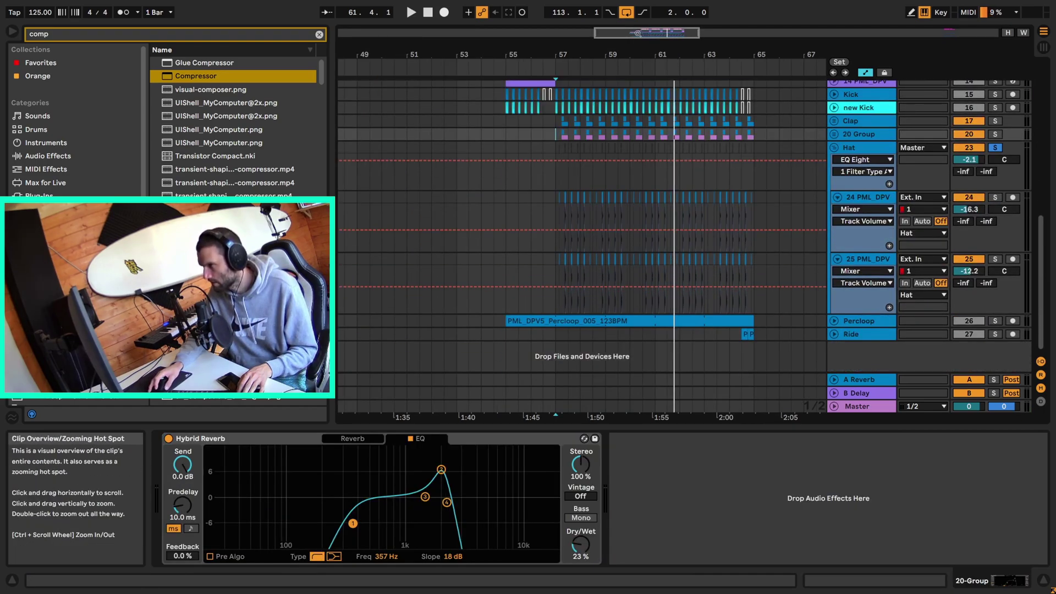
drag(660, 32, 785, 81)
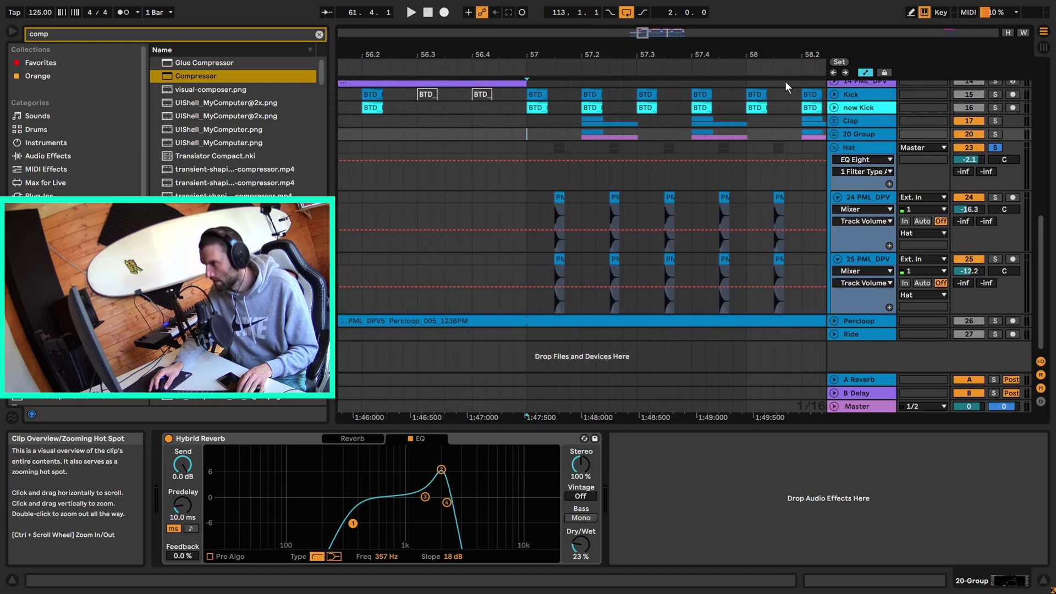
Play the Hat group from bar 57, soloing the noise hat and closed hat layers in turn.
click(996, 197)
click(871, 196)
key(space)
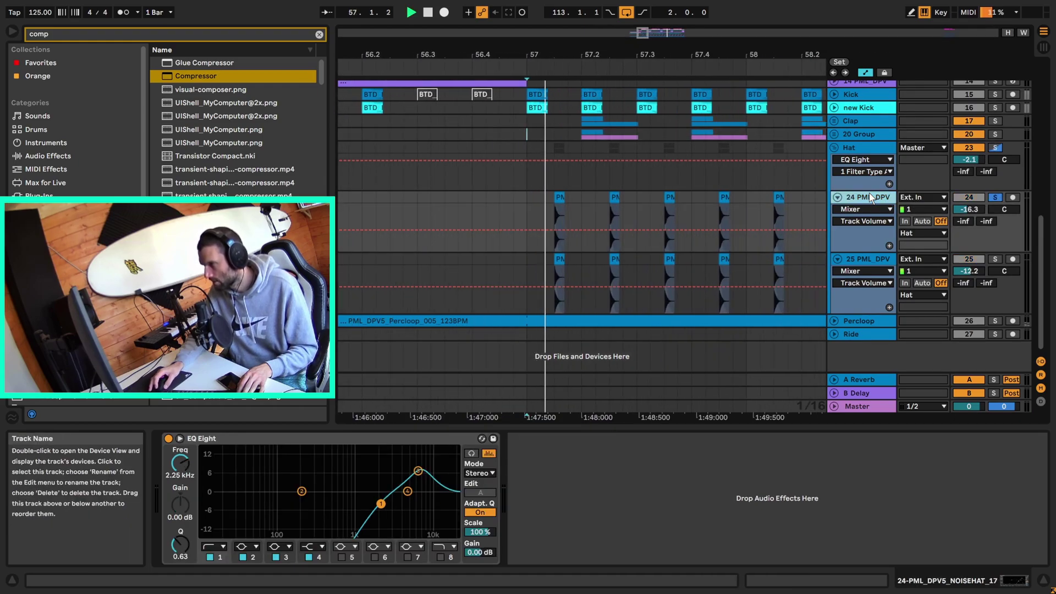
click(996, 258)
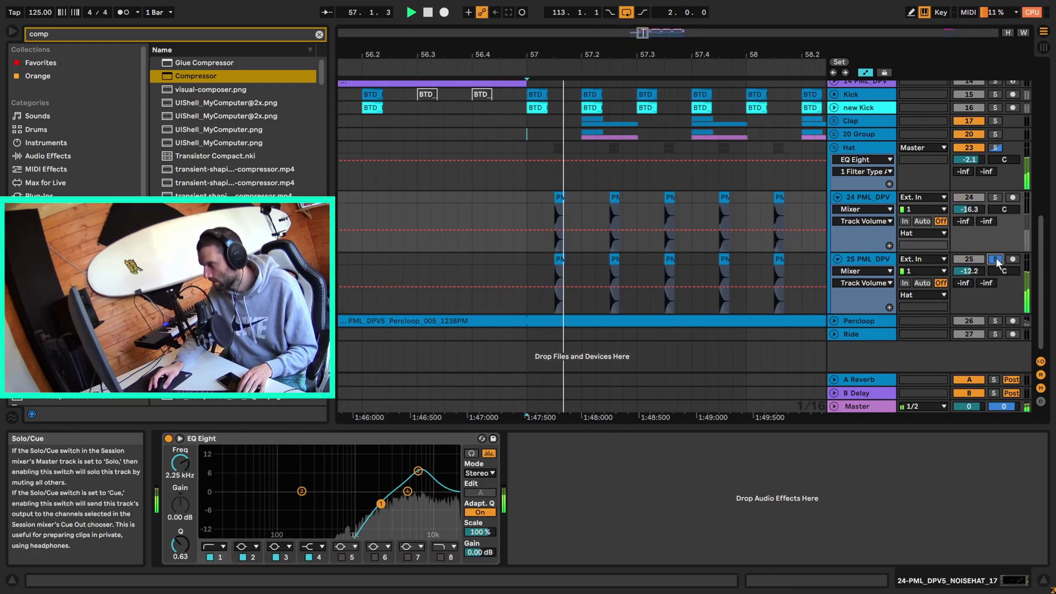
click(996, 197)
key(space)
Try lengthening the noise hat clip at 57.1.3 to its full sample, play it, and undo the lengthening.
click(559, 220)
scroll(559, 220, up, 5)
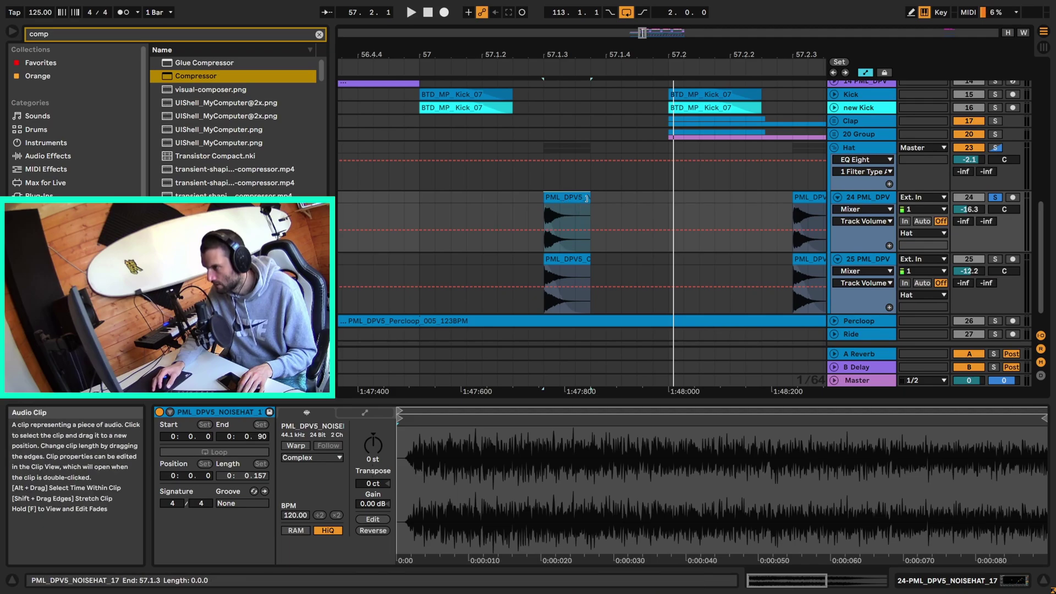
drag(589, 220, 641, 216)
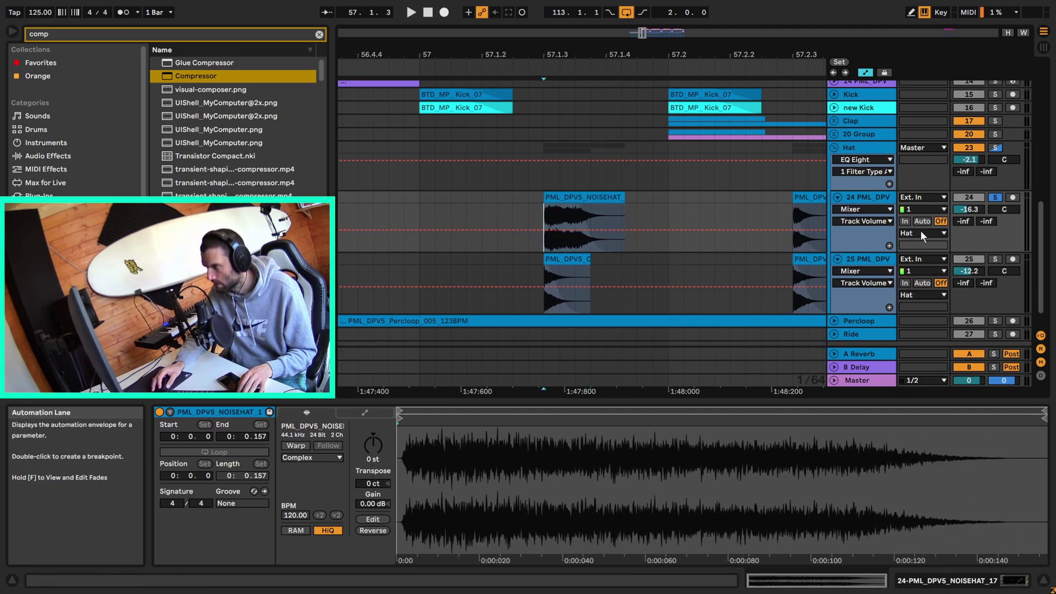
key(space)
key(ctrl+z)
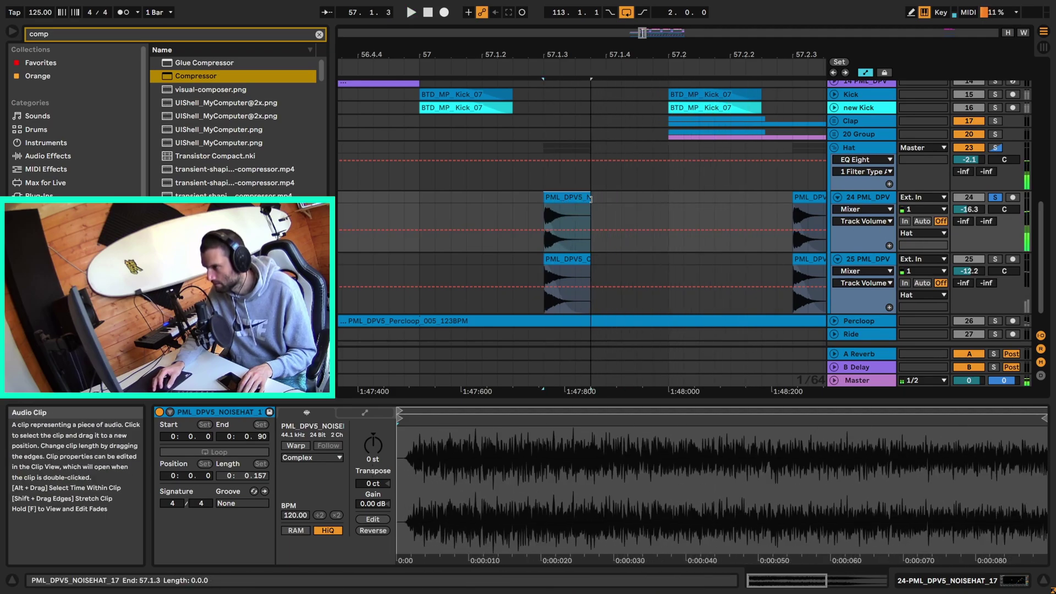
Play the noise hat layer from 57.1.3, comparing its EQ Eight low cut off and on and checking the boosted band 3.
click(537, 104)
key(space)
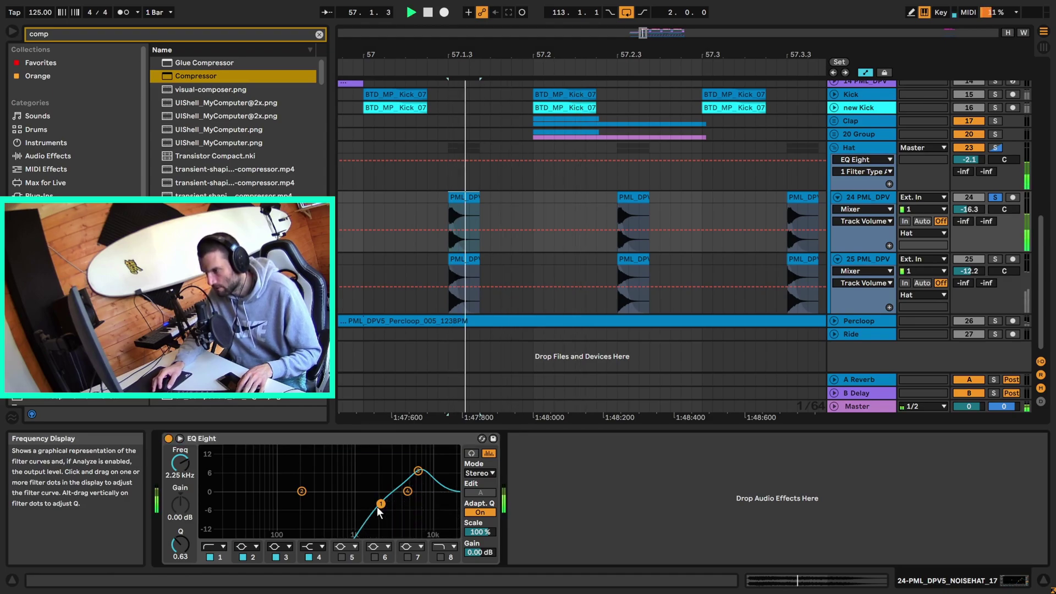
click(210, 557)
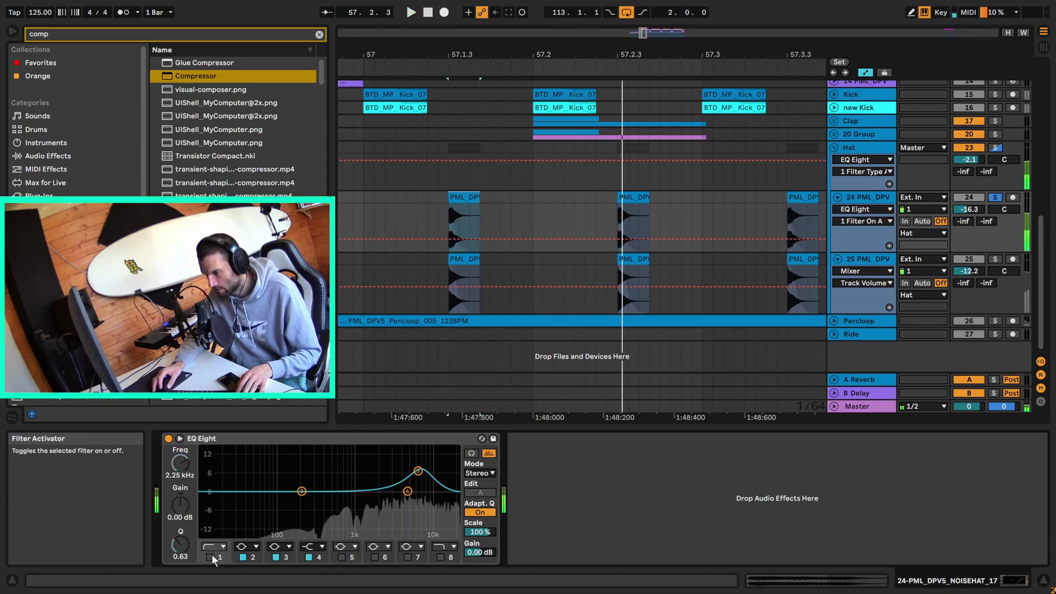
click(210, 557)
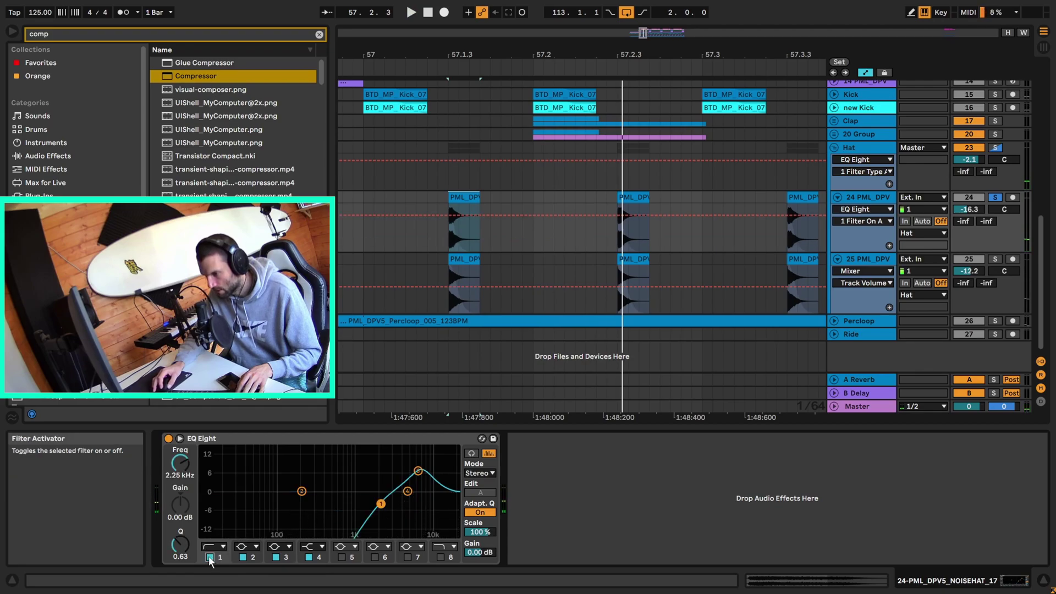
key(space)
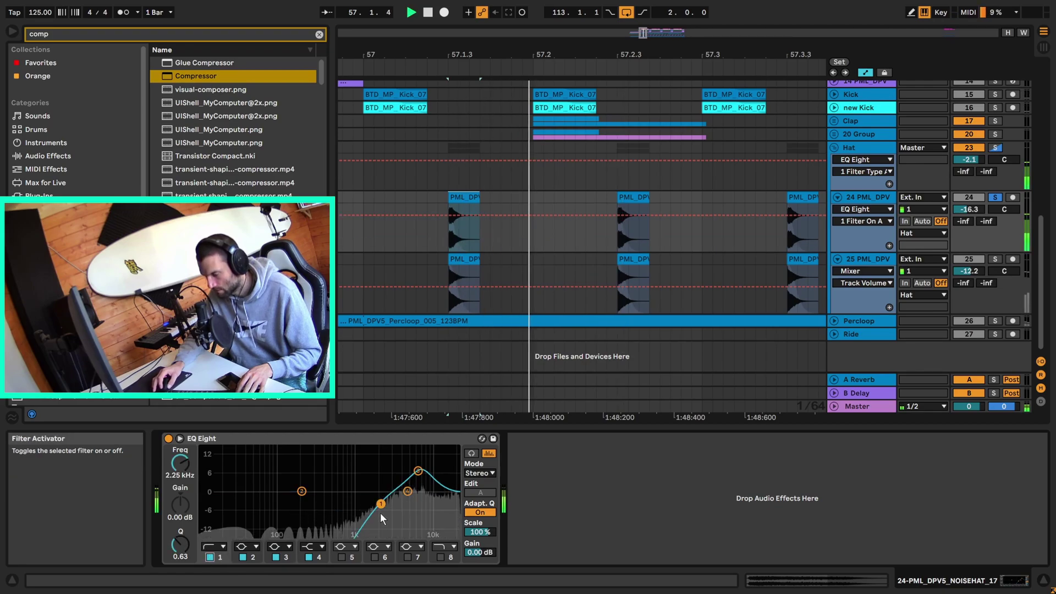
click(418, 471)
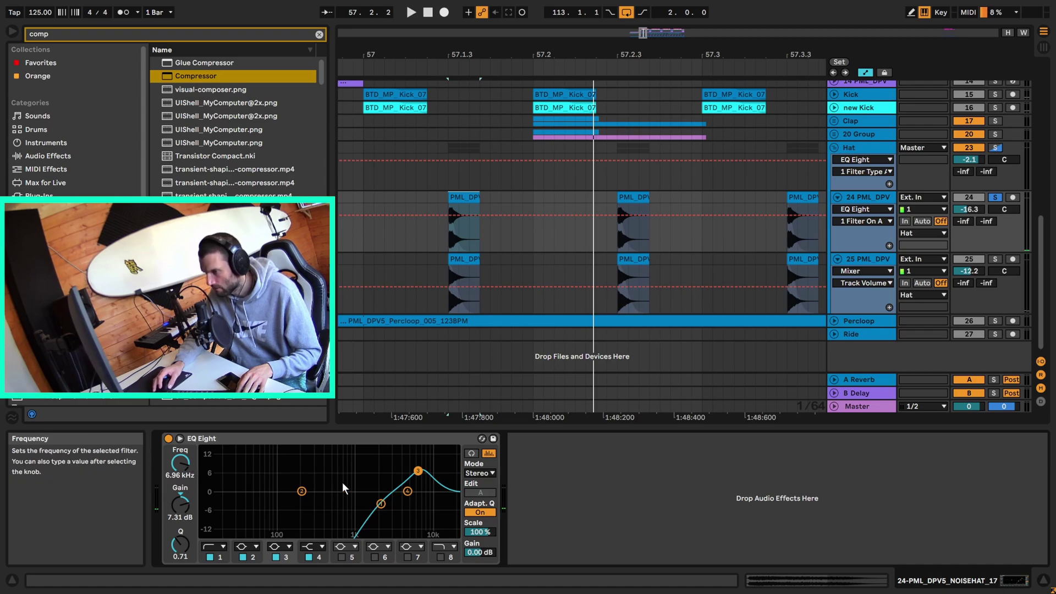
Check the closed hat layer's device chain, and examine the Hat group's Hybrid Reverb and EQ Eight.
click(896, 271)
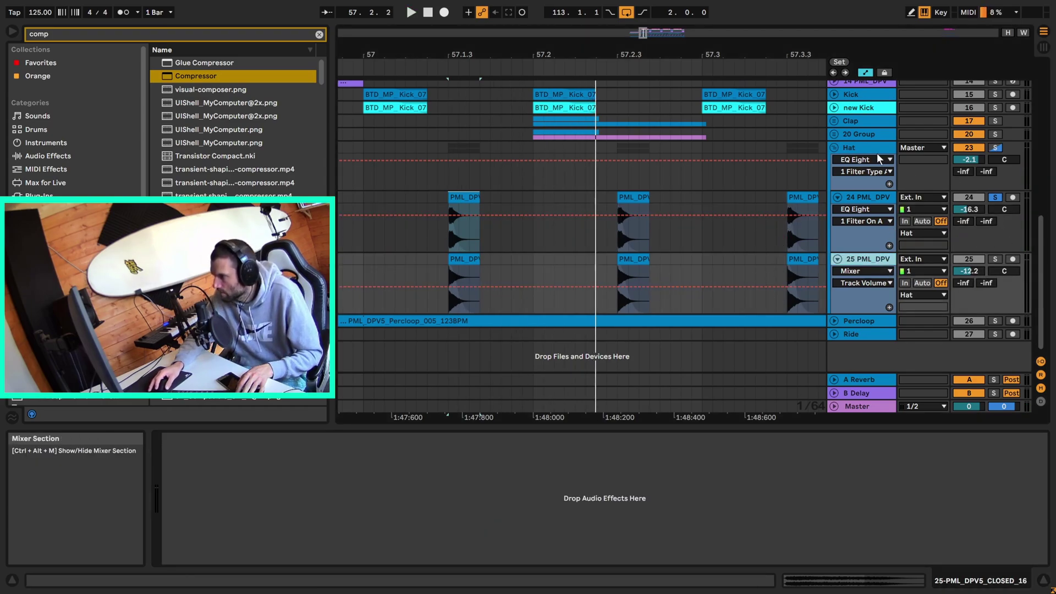
click(870, 147)
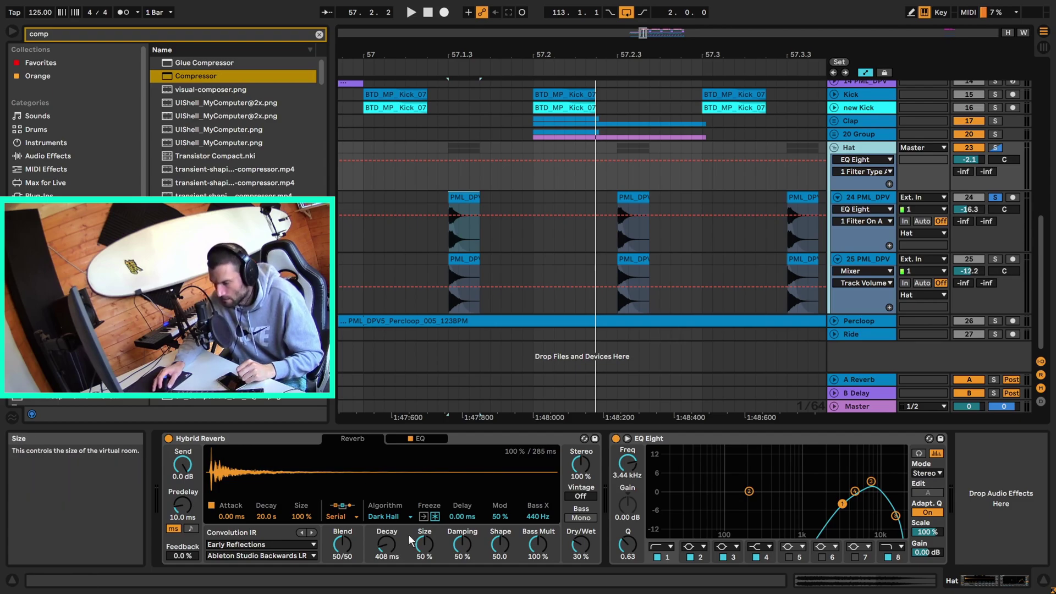
click(413, 438)
click(433, 437)
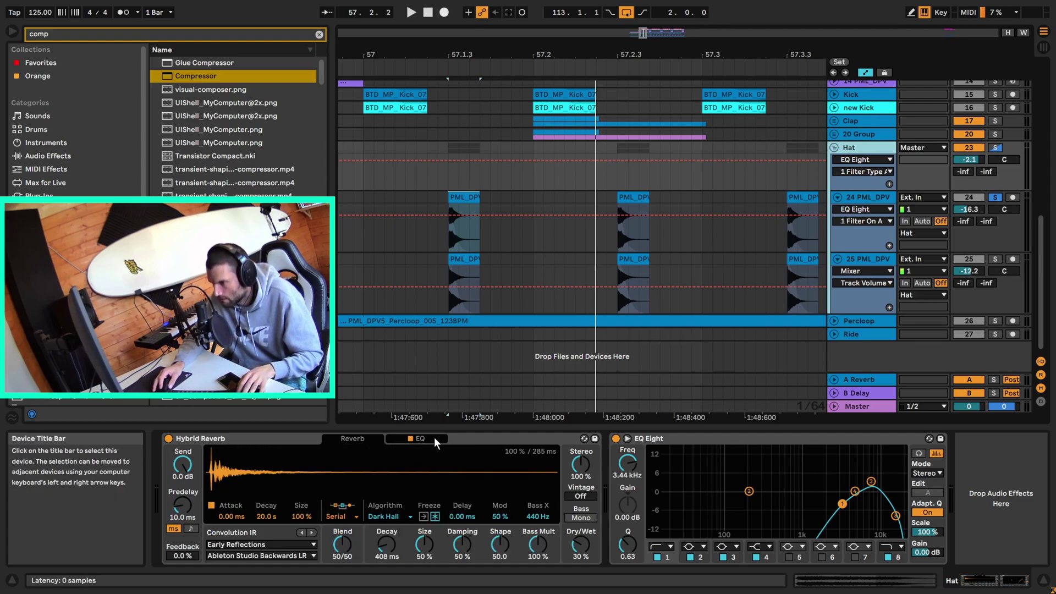
click(682, 437)
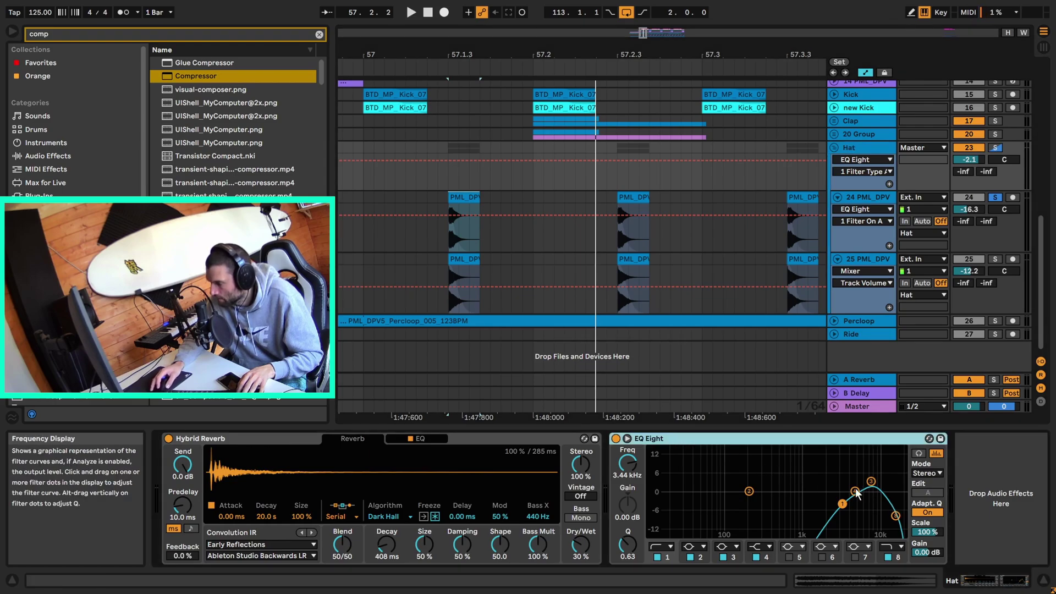
Play the Hat group with its EQ Eight low cut and high cut each switched off and on, and check band 3's settings.
click(656, 557)
key(space)
click(657, 557)
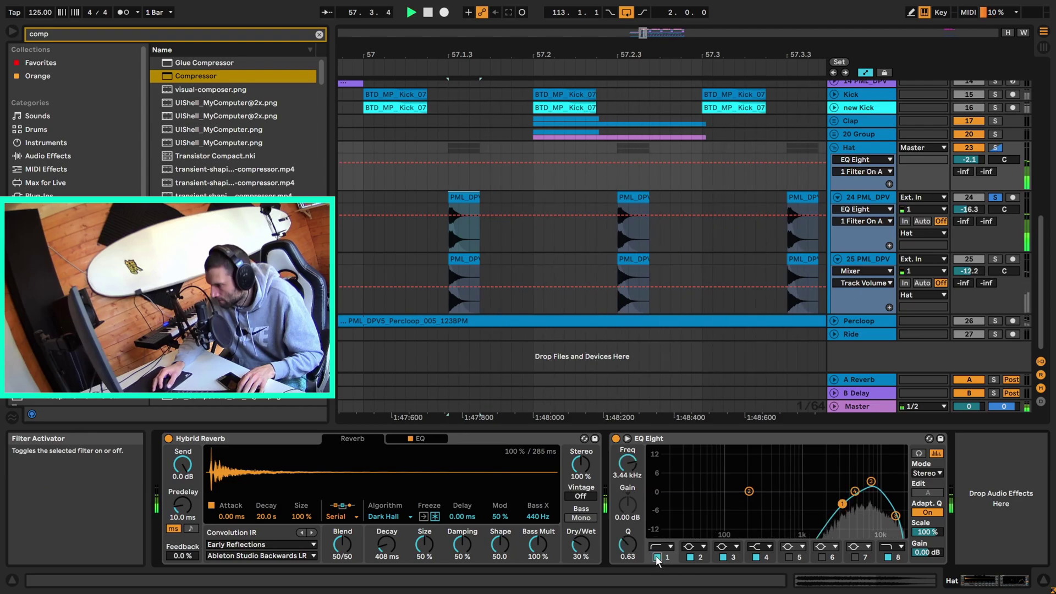
key(space)
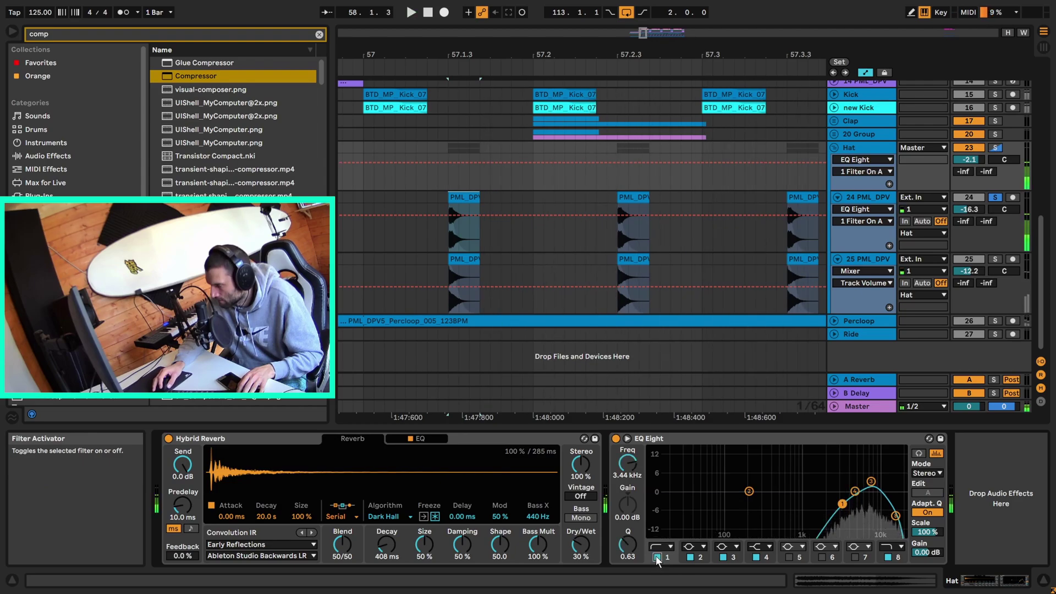
click(872, 482)
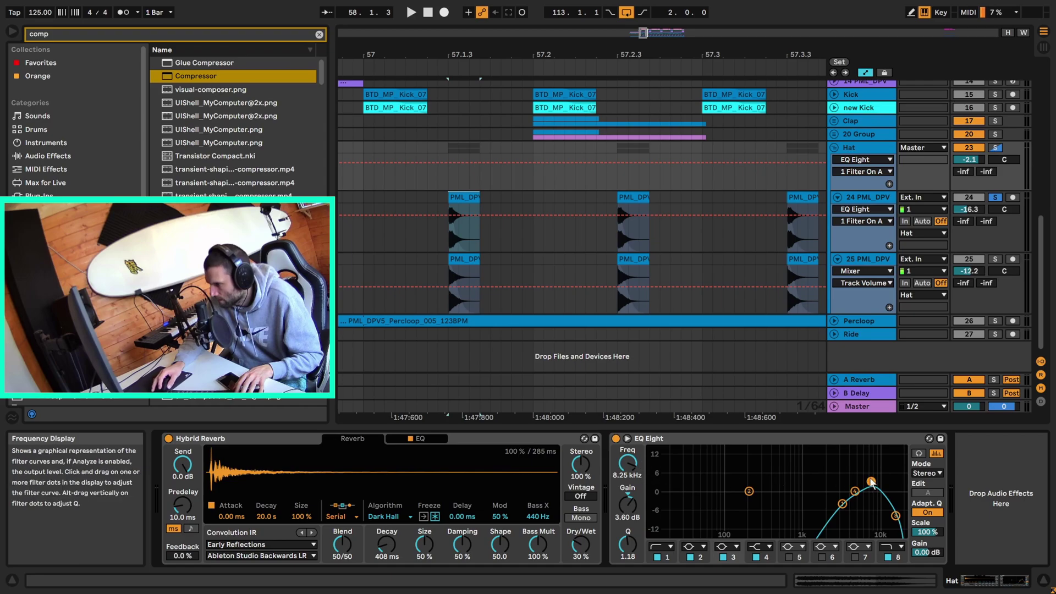
click(897, 516)
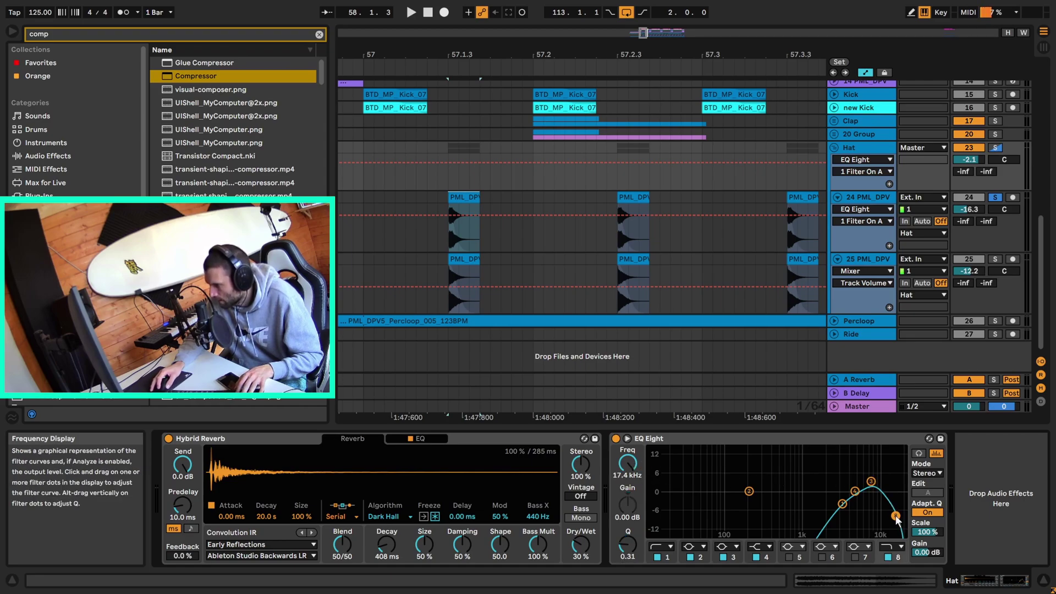
click(887, 557)
key(space)
click(888, 557)
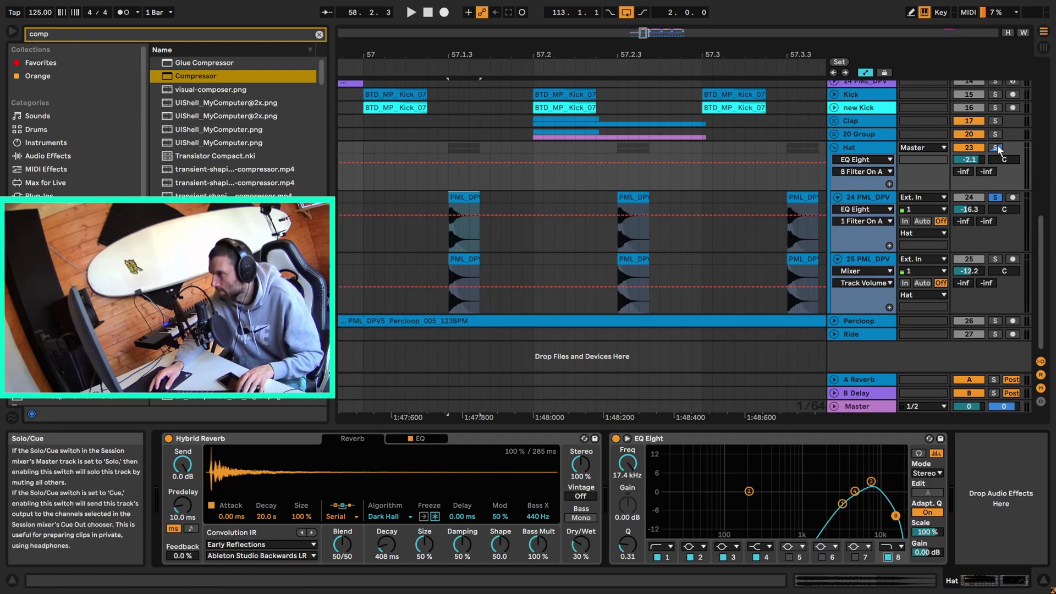
Add two audio tracks directly below the folded Hat group, and unfold the group to show its layers around 57.1.3.
click(860, 148)
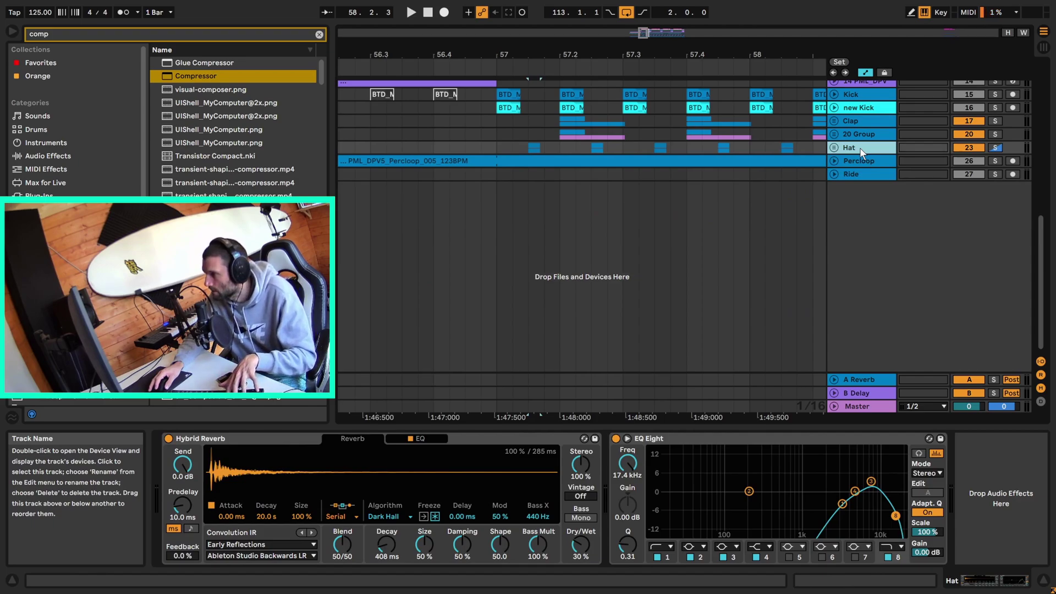
key(ctrl+t)
key(ctrl+t)
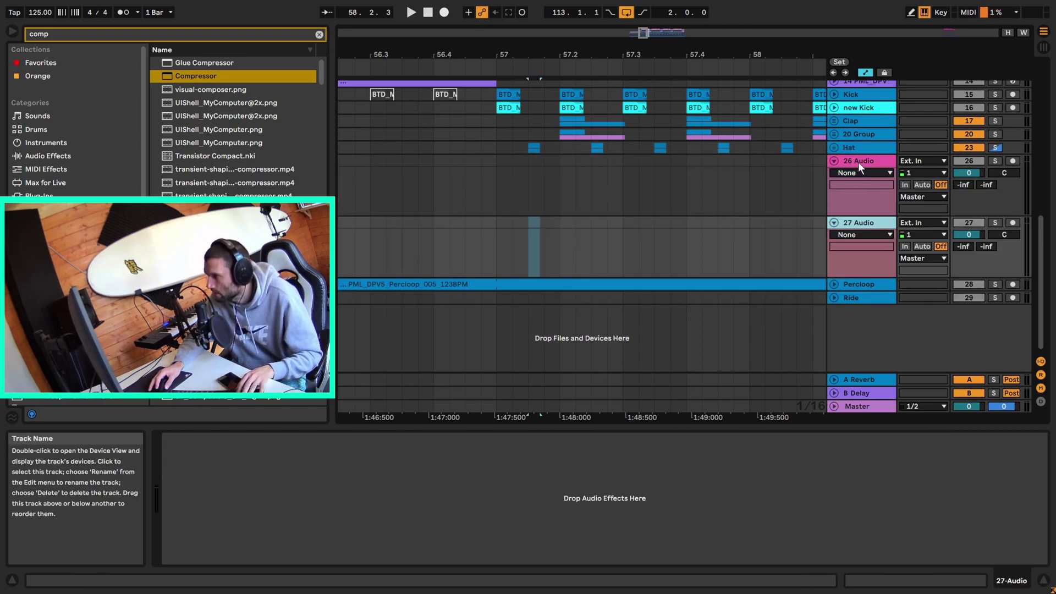
click(835, 149)
click(866, 200)
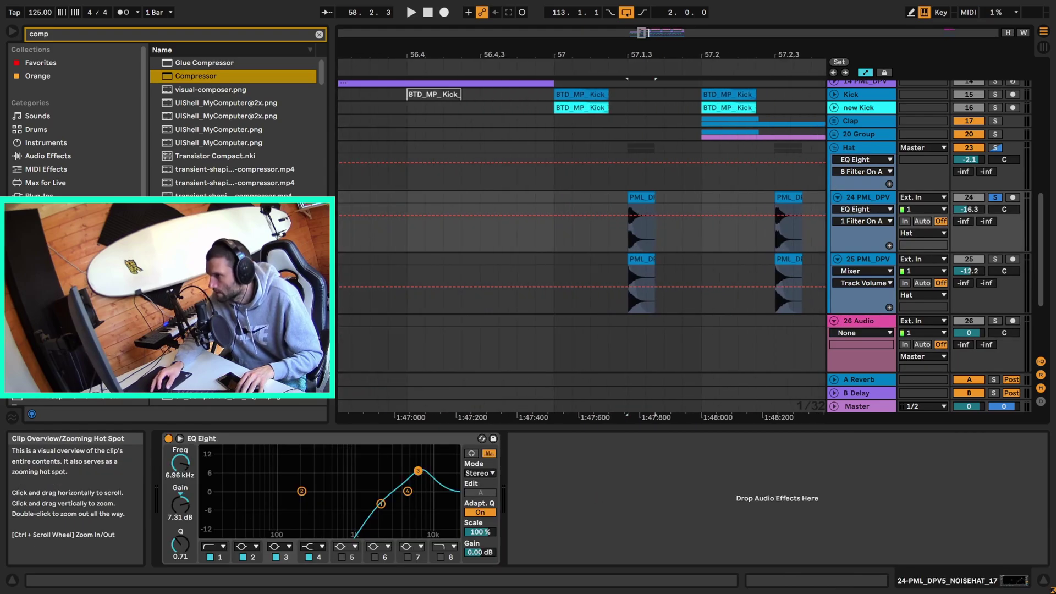
drag(641, 33, 645, 40)
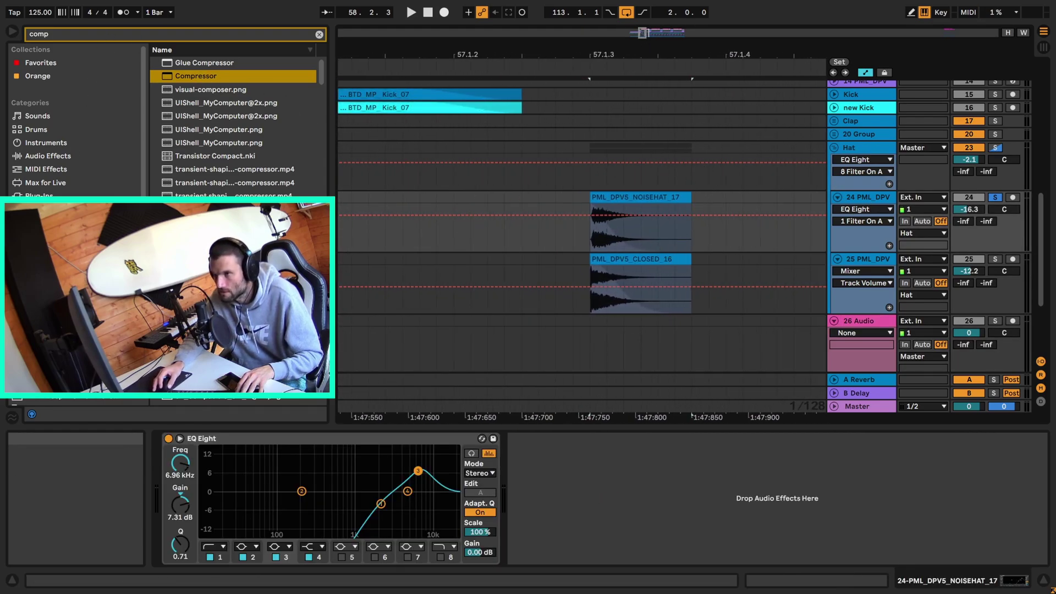
Find the PML_DPV5_NOISEHAT_17 sample and place it at 57.1.3 on the first new track below the Hat group.
click(254, 37)
text(noiseha)
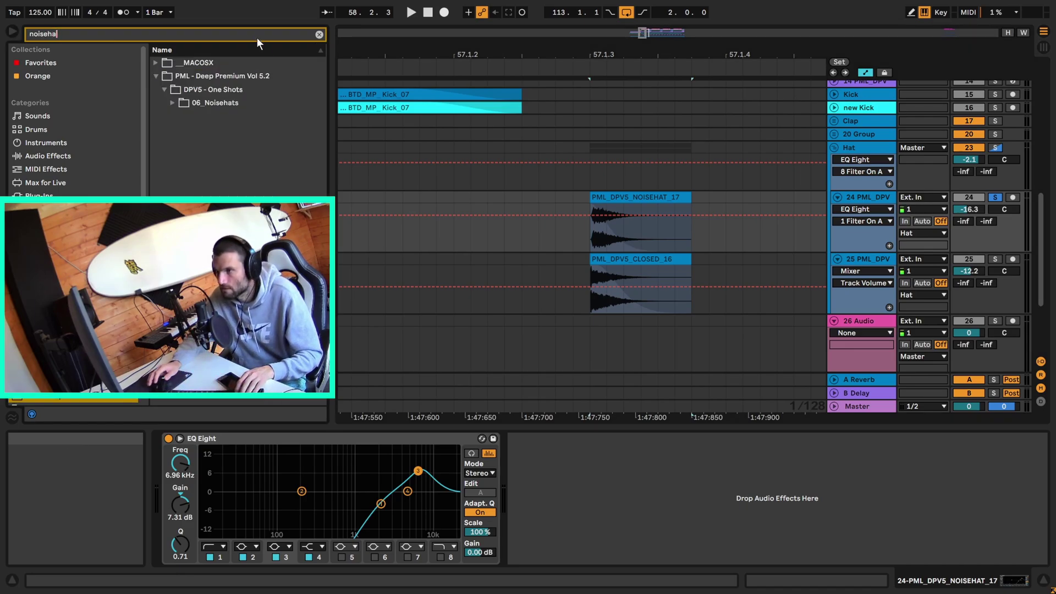
key(Down)
drag(247, 328, 591, 330)
Find PML_DPV5_CLOSED_16.wav and place it at 57.1.3 on the second new track, beneath the new noise hat.
key(ctrl+t)
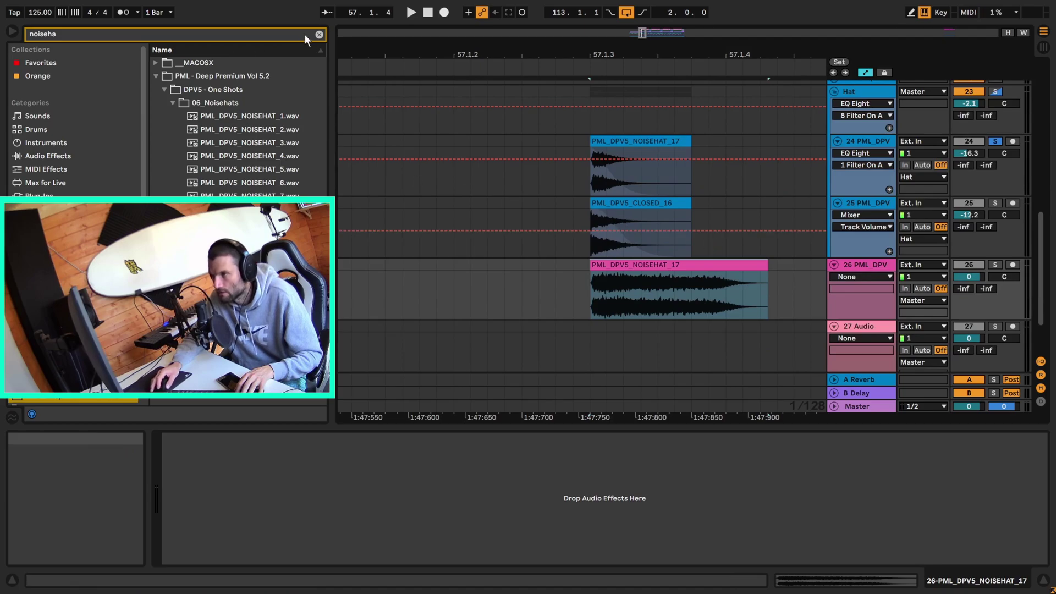
click(319, 35)
text(closed 16)
drag(226, 102, 584, 347)
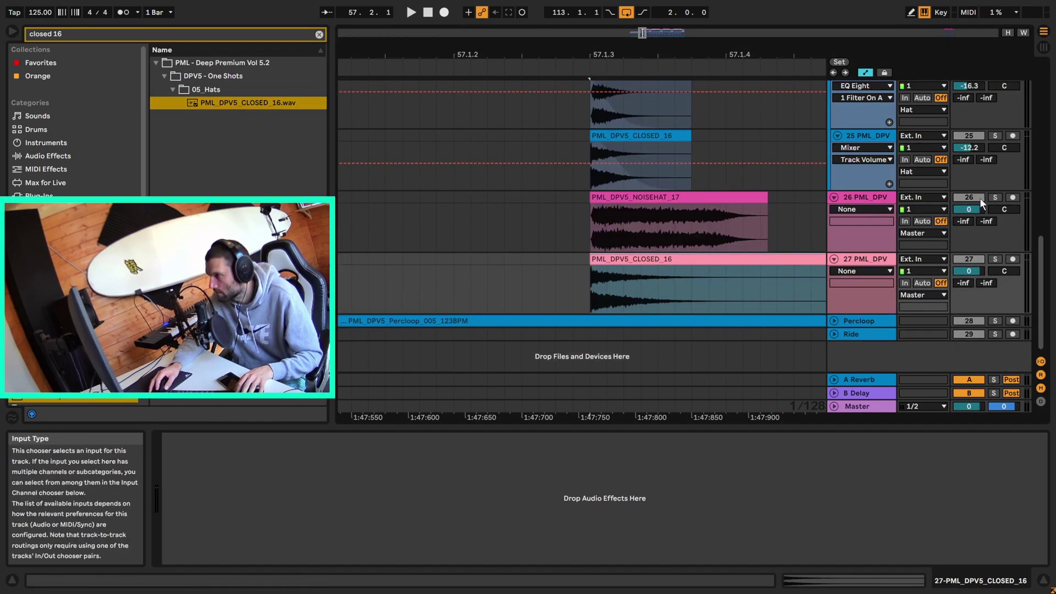
Solo the new noise hat track, lower its volume to -17.1 dB and play it.
click(995, 197)
scroll(966, 190, up, 2)
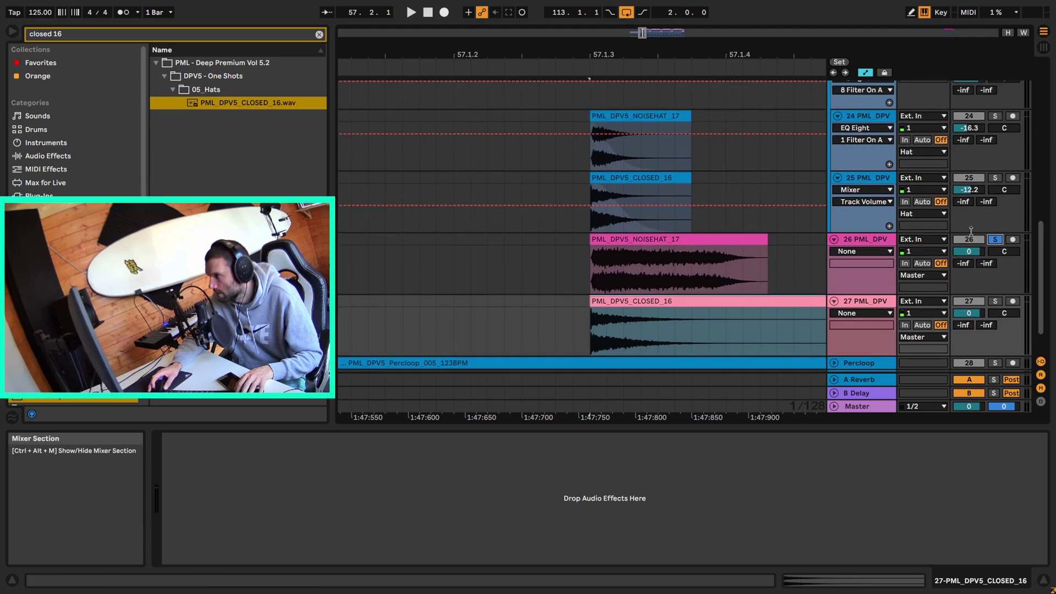
scroll(966, 189, down, 1)
mouse_move(969, 236)
mouse_down()
mouse_move(969, 260)
mouse_move(969, 241)
mouse_up()
key(space)
Trim the new noise hat clip to the original clip's end, give it a steep curved fade-out like the original's, and play it.
drag(766, 231, 691, 230)
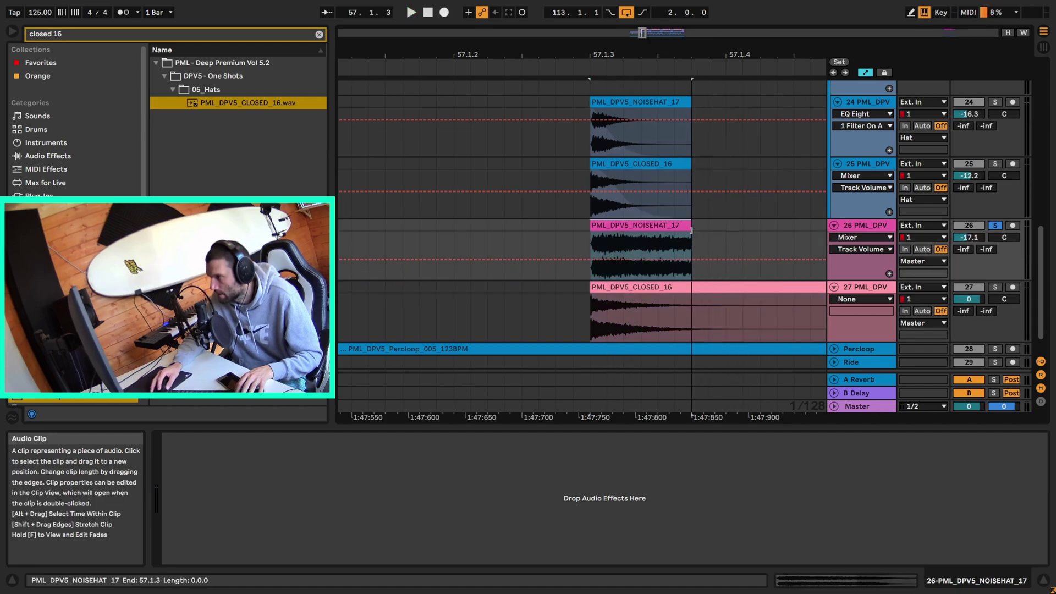
click(862, 74)
mouse_move(685, 239)
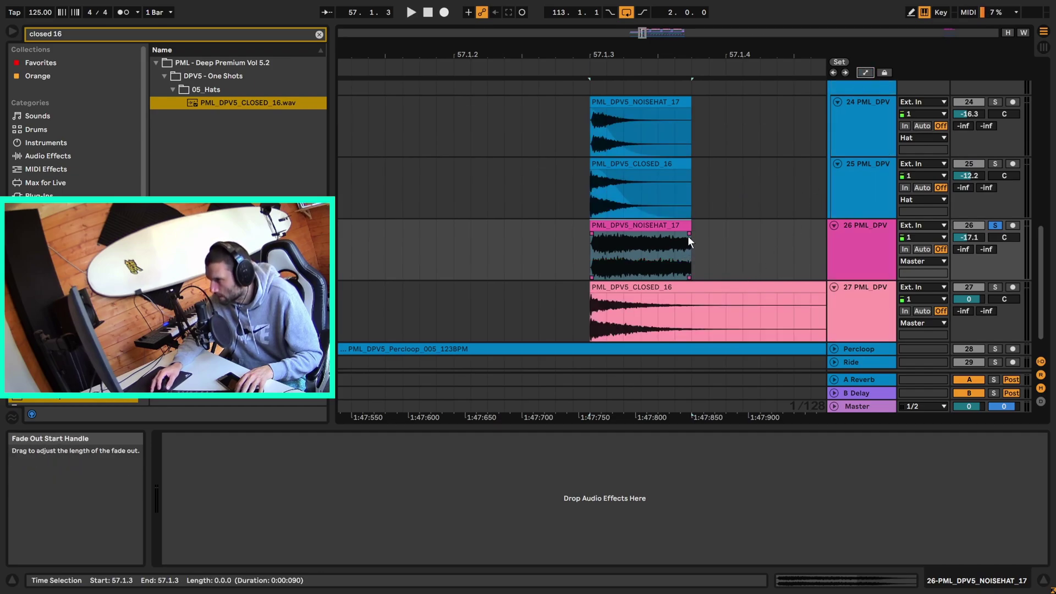
drag(689, 235, 626, 282)
key(space)
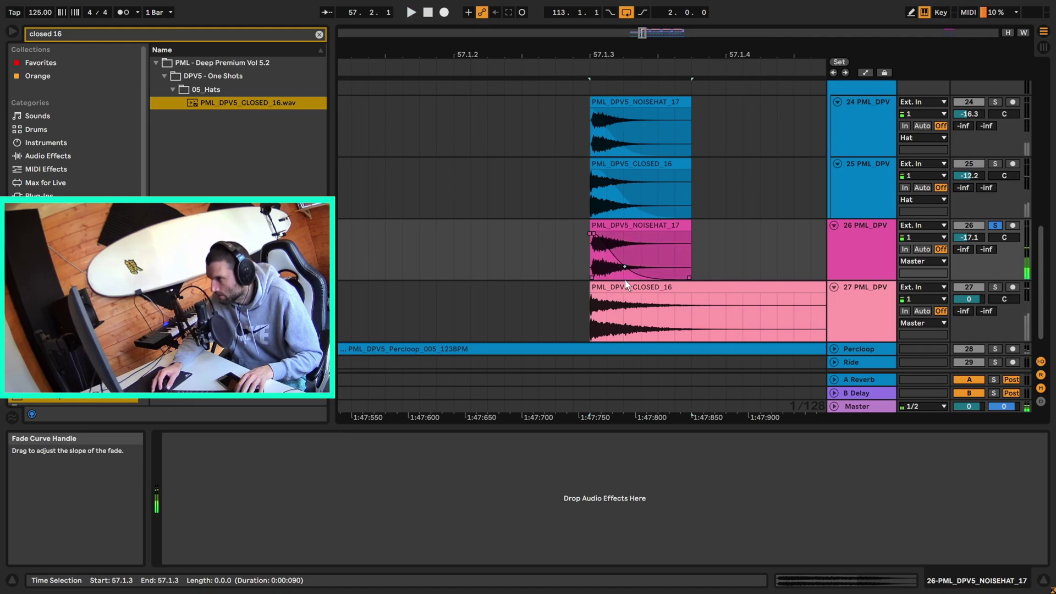
Check the original noise hat's EQ, then add EQ Eight to the new noise hat track with band 1 as a 12 dB low cut.
key(Up)
key(Up)
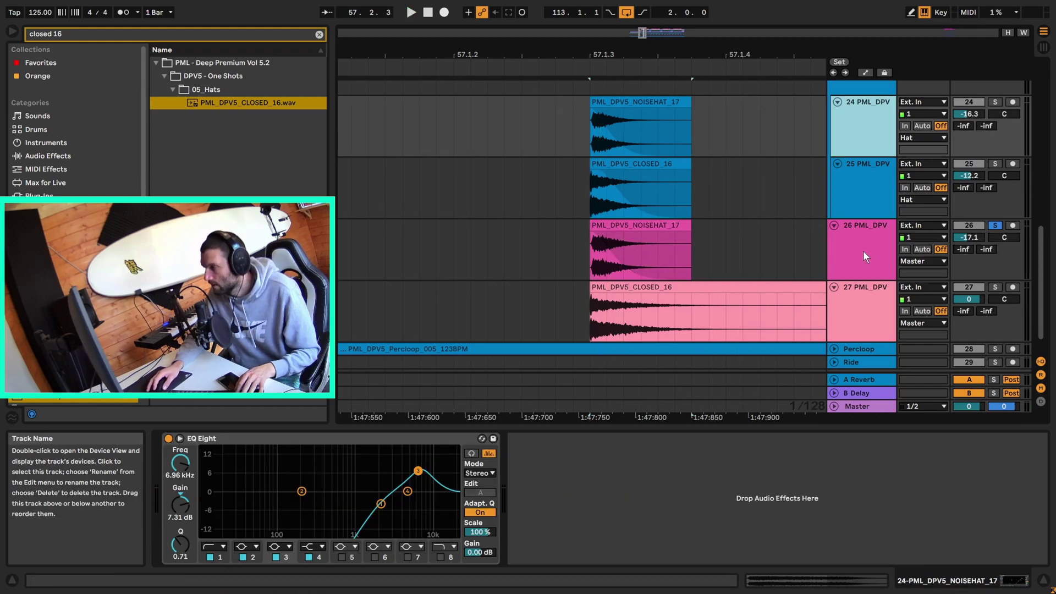
click(862, 252)
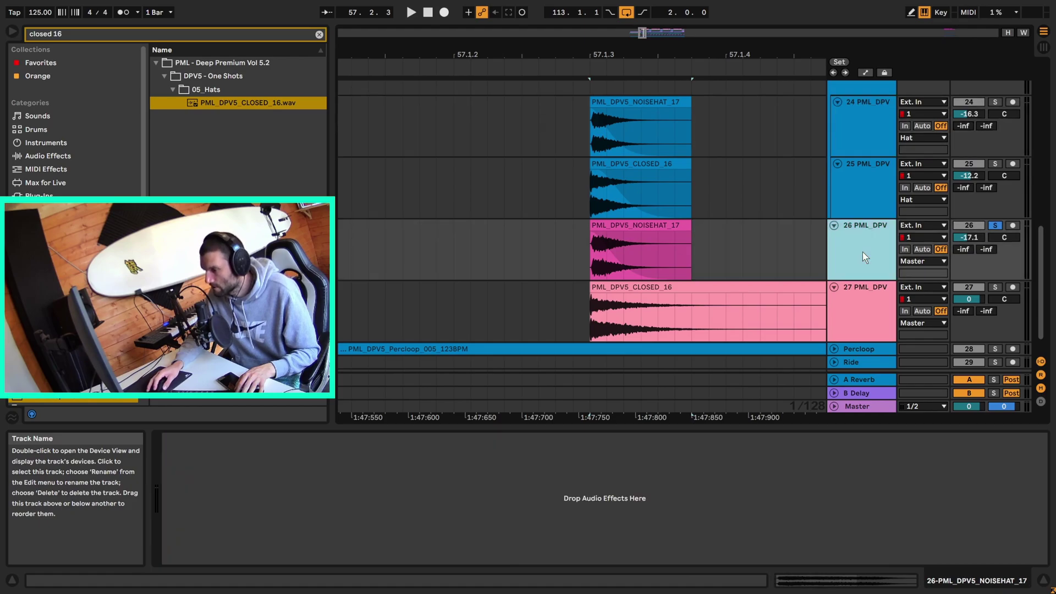
click(319, 34)
text(eq)
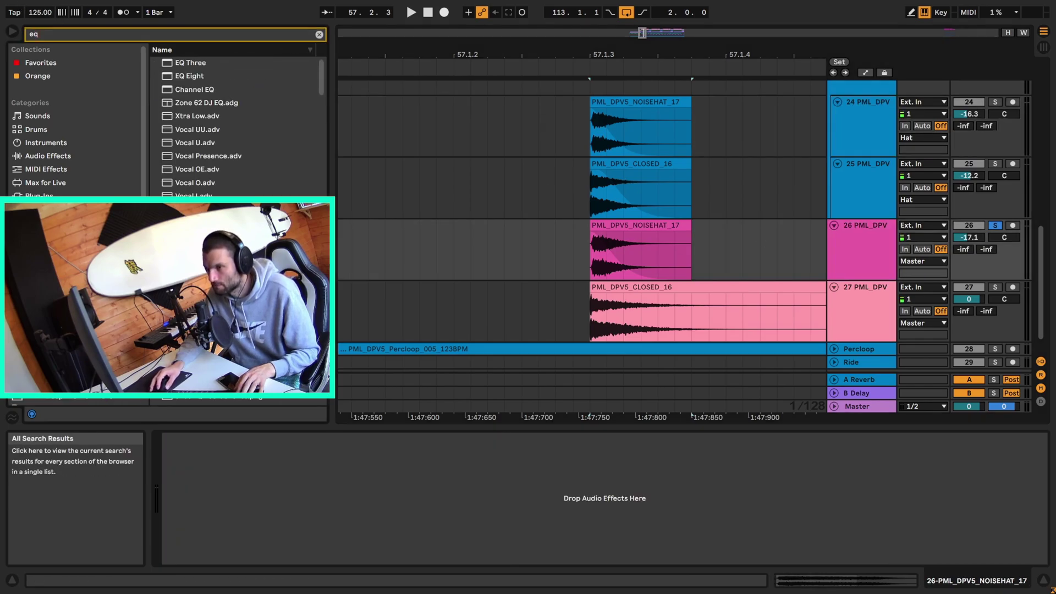
double_click(179, 76)
click(222, 546)
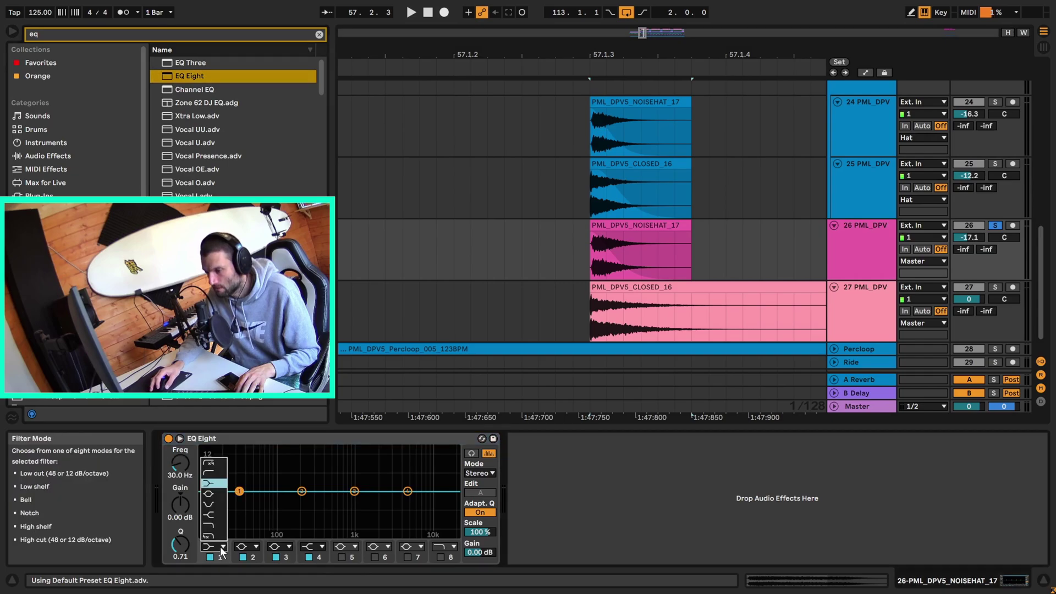
click(215, 473)
Raise the new noise hat EQ's low cut frequency, boost band 3 by 4.34 dB at 8.08 kHz with Q 1.24, and play it.
drag(240, 491, 354, 490)
key(space)
key(space)
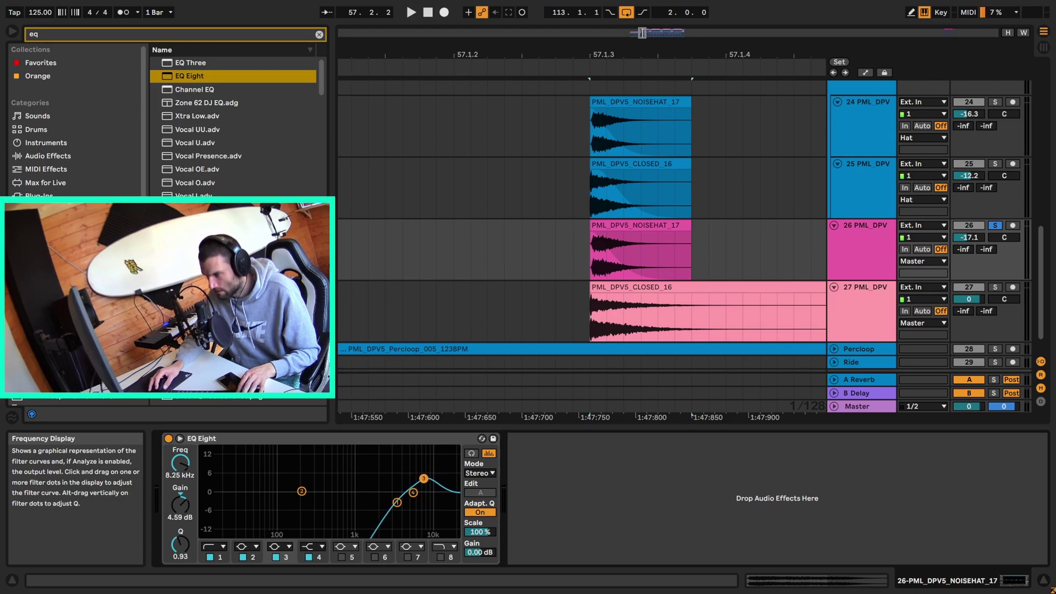
key(space)
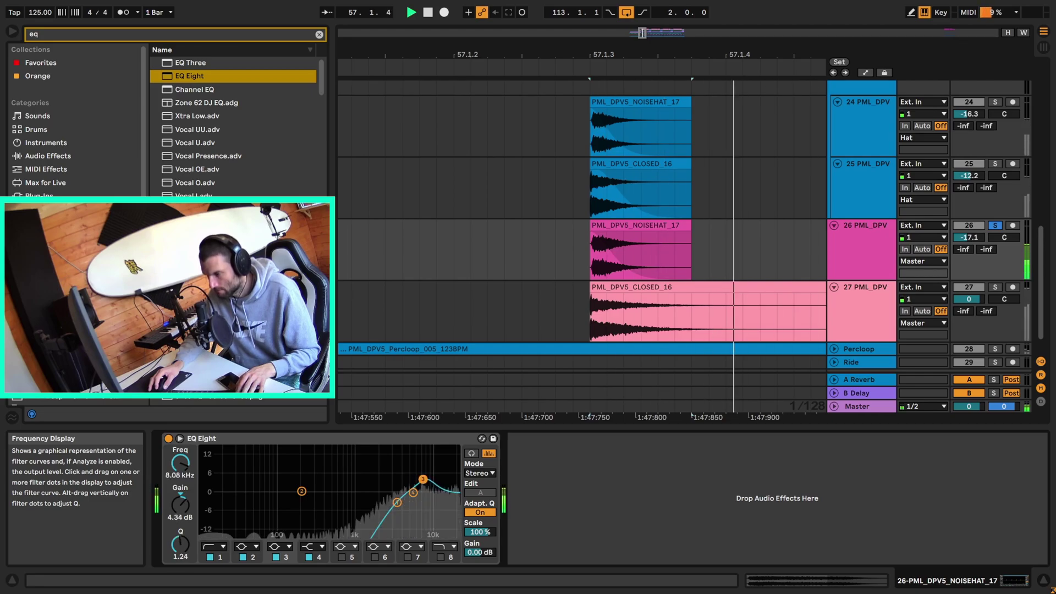
key(space)
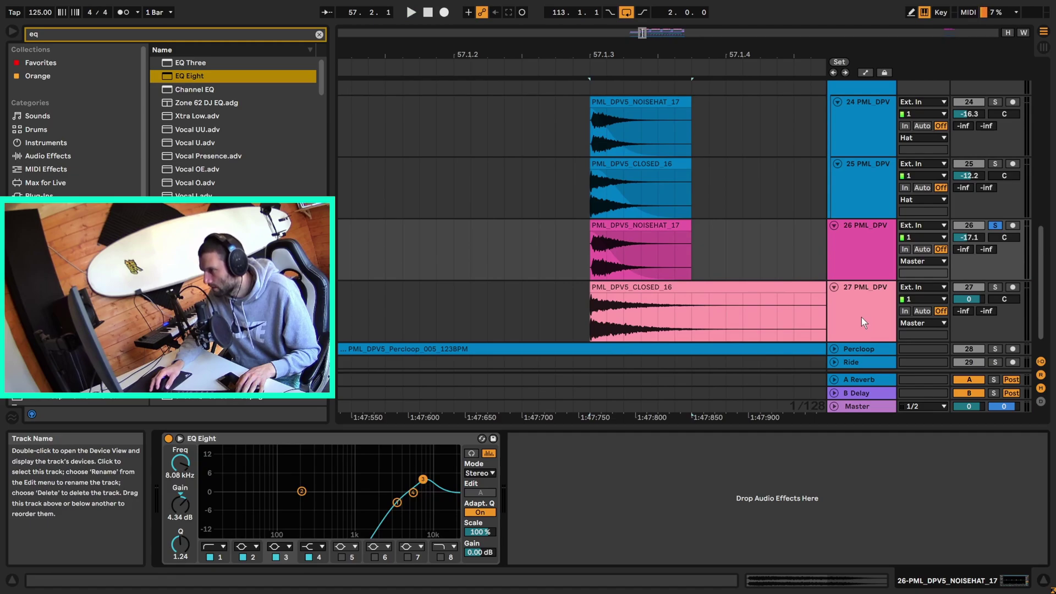
Set the new closed hat's volume to -12.2 dB and the new noise hat's to -16.3 dB, and solo both tracks.
click(869, 316)
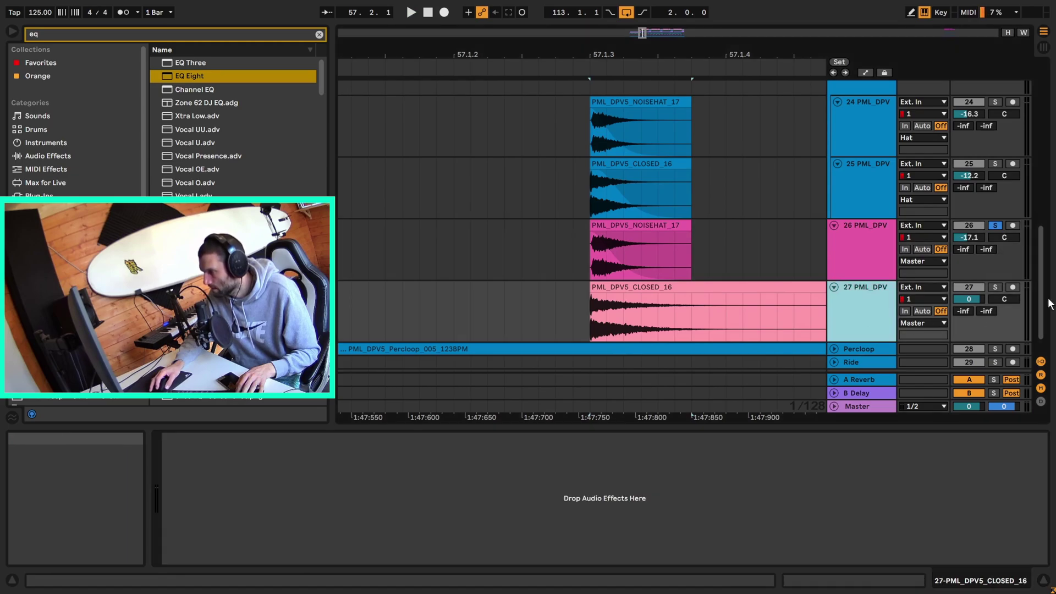
click(994, 287)
key(space)
mouse_move(971, 299)
mouse_down()
mouse_move(971, 316)
mouse_move(971, 305)
mouse_up()
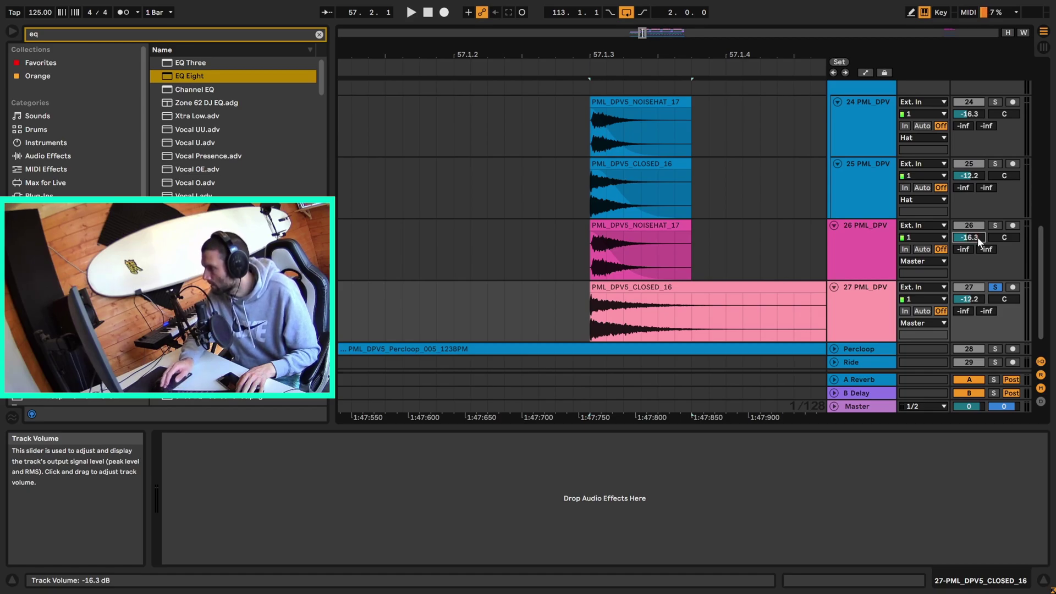
ctrl+click(995, 225)
Trim the new closed hat clip to the original clip's end, give it a steep curved fade-out, and play both layers.
click(693, 312)
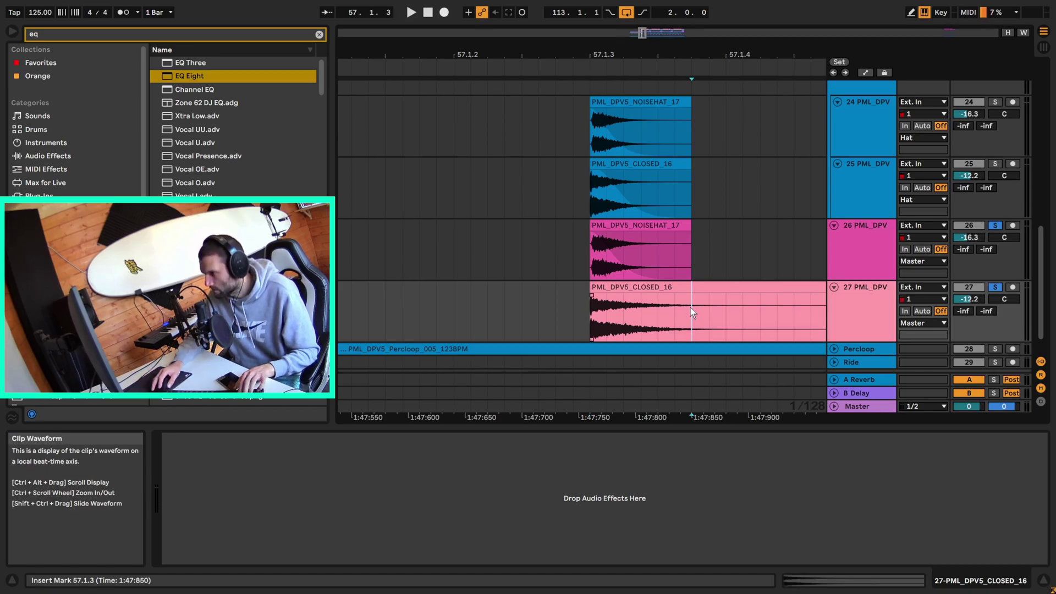
key(shift+Right)
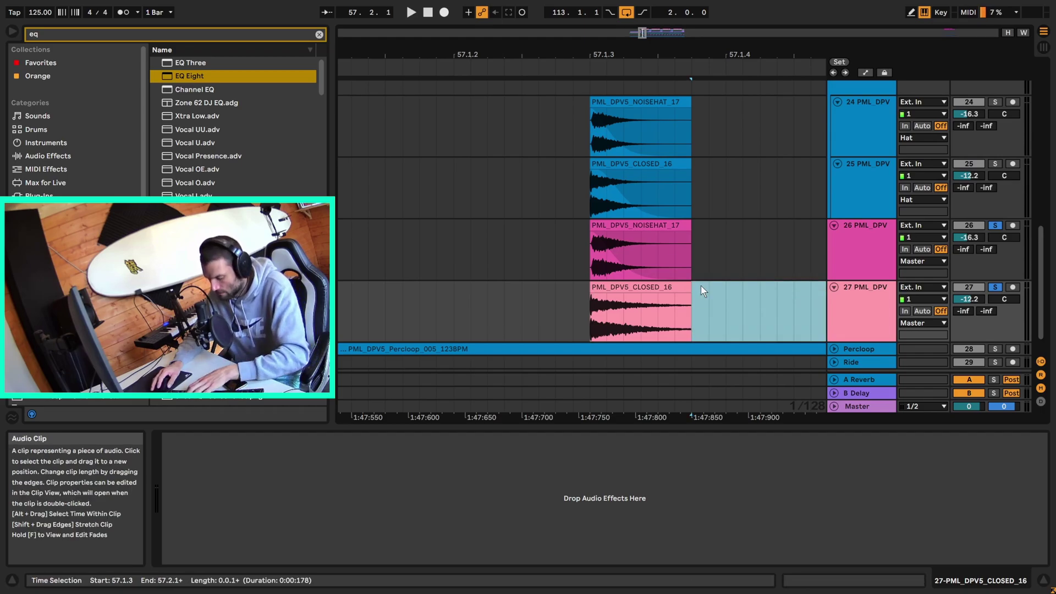
click(674, 291)
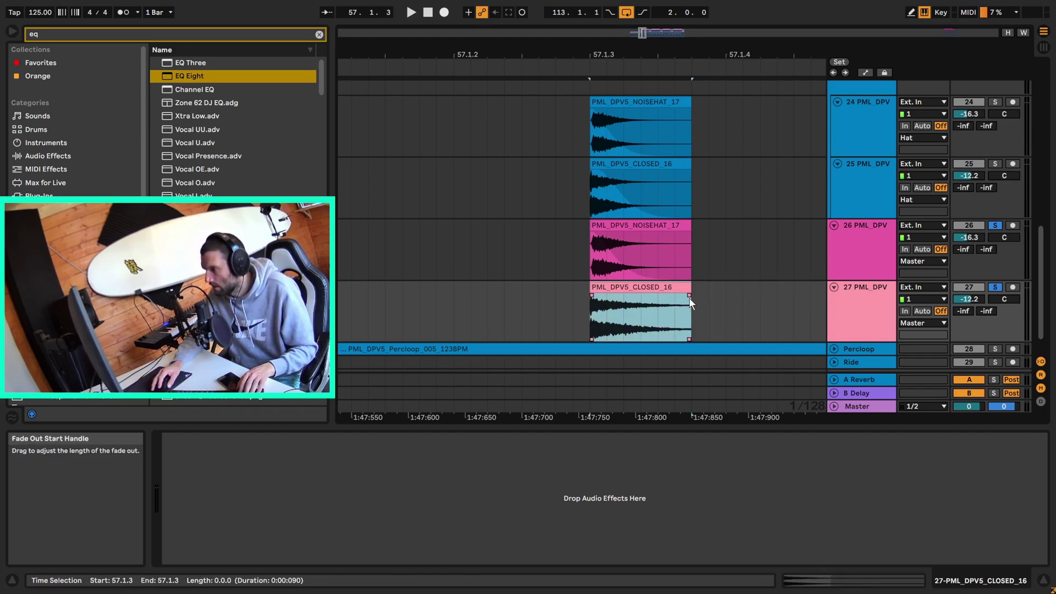
drag(689, 298, 583, 295)
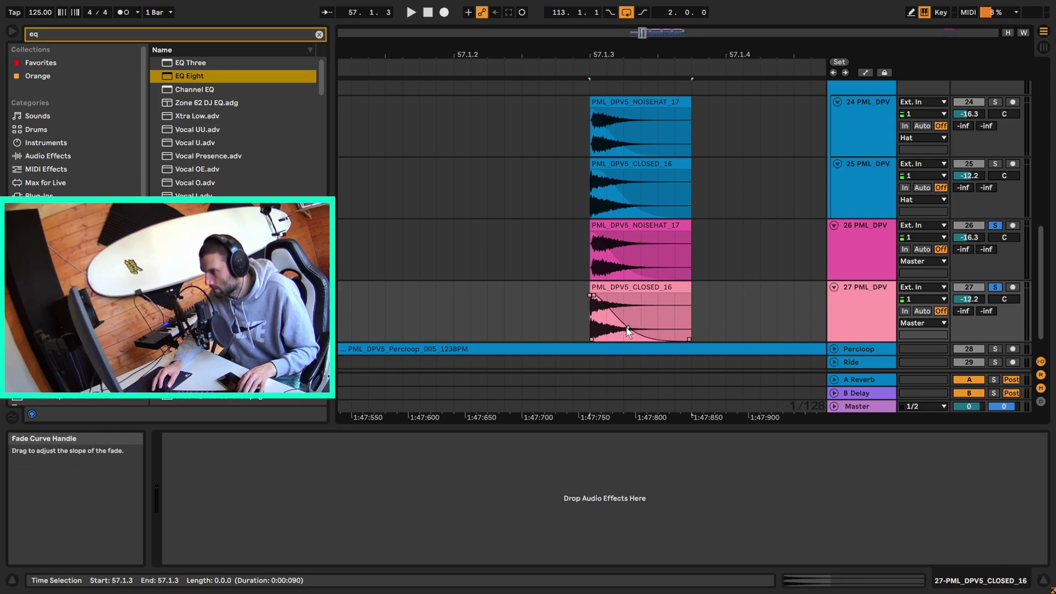
key(space)
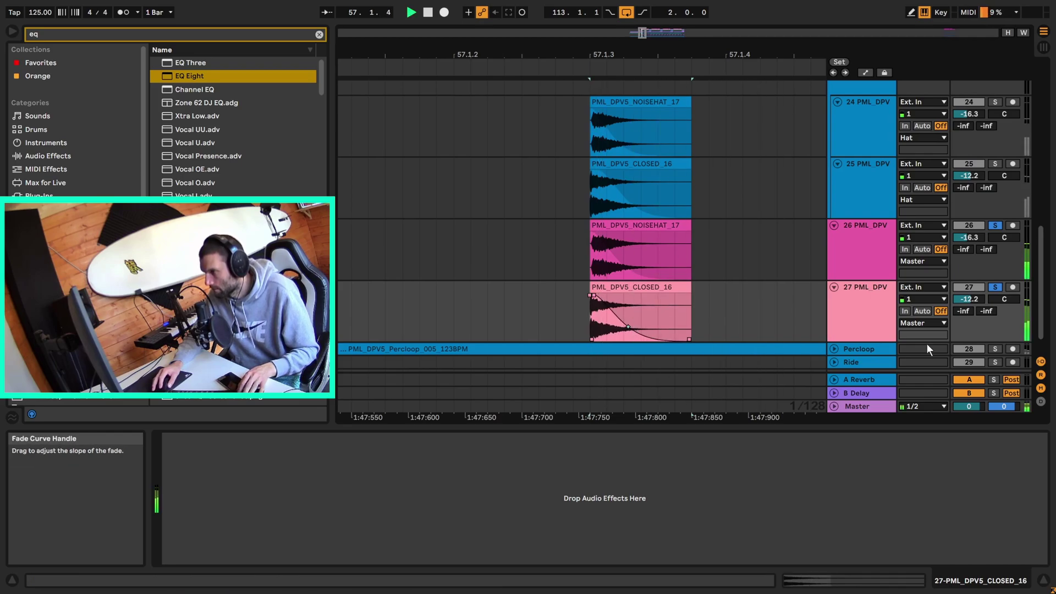
key(space)
Group the new noise hat and closed hat tracks together.
scroll(853, 318, up, 1)
click(863, 275)
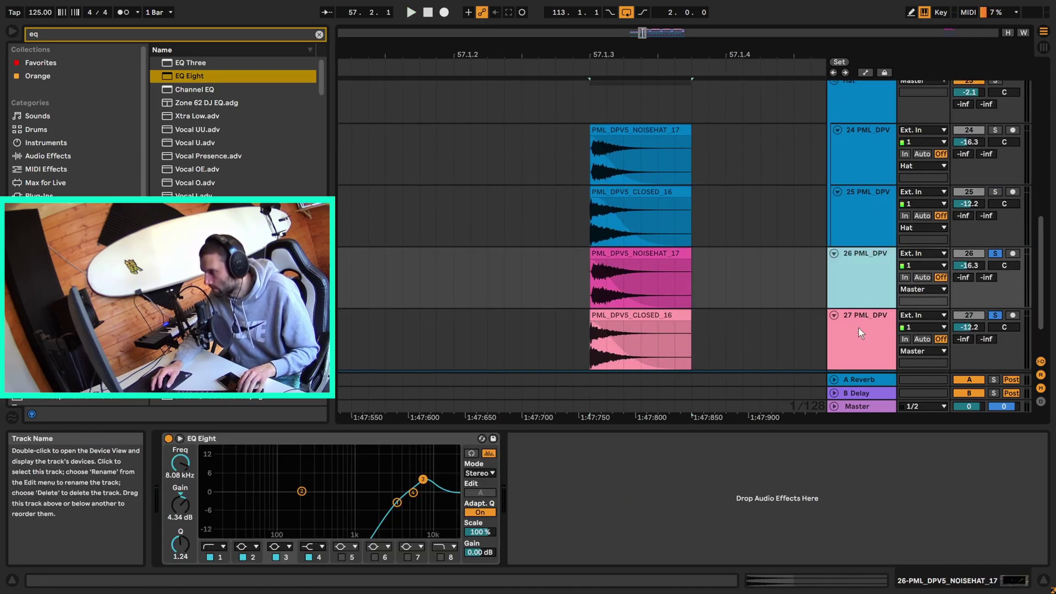
shift+click(861, 325)
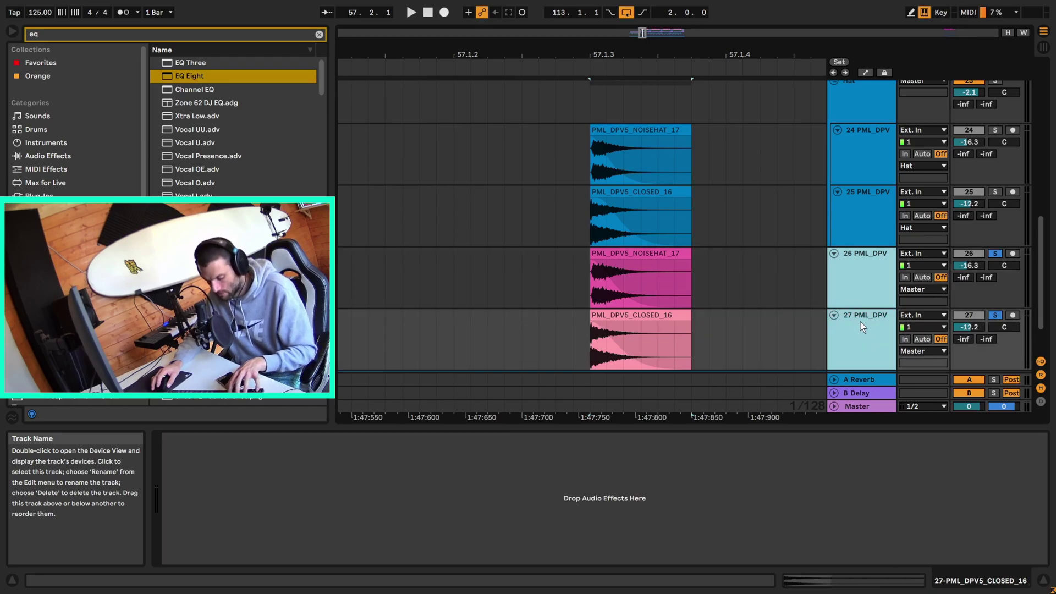
click(867, 282)
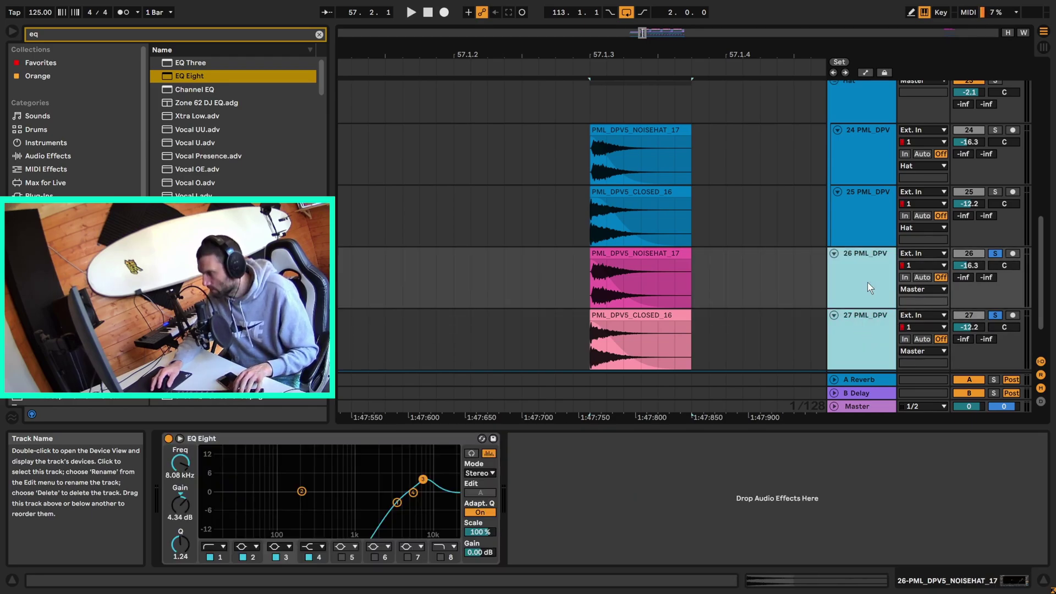
key(ctrl+g)
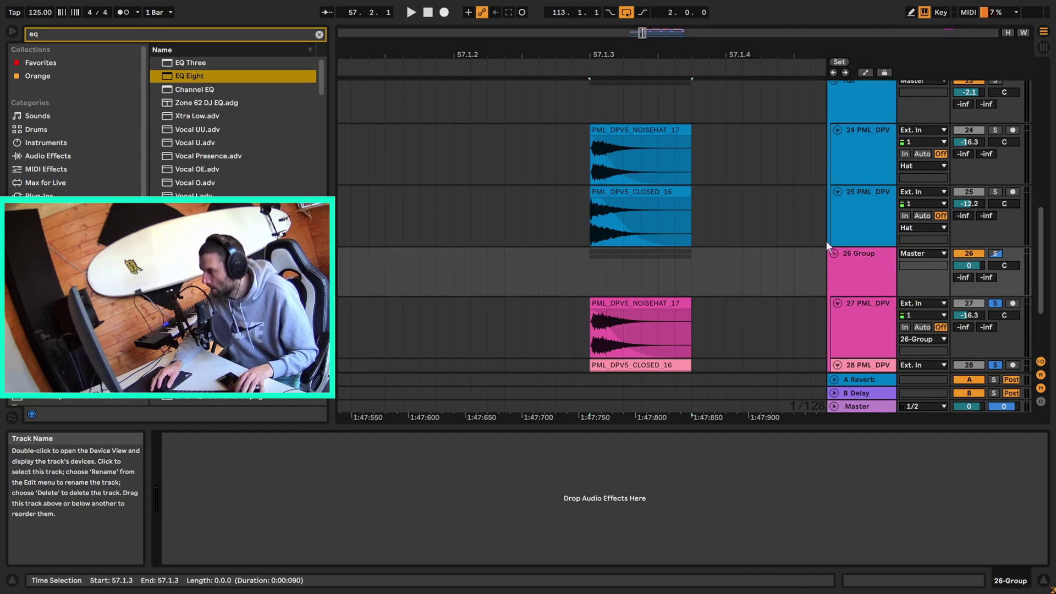
Add Hybrid Reverb to the new hat group, with Dry/Wet at 29% and decay at 408 ms, while playing it.
click(317, 34)
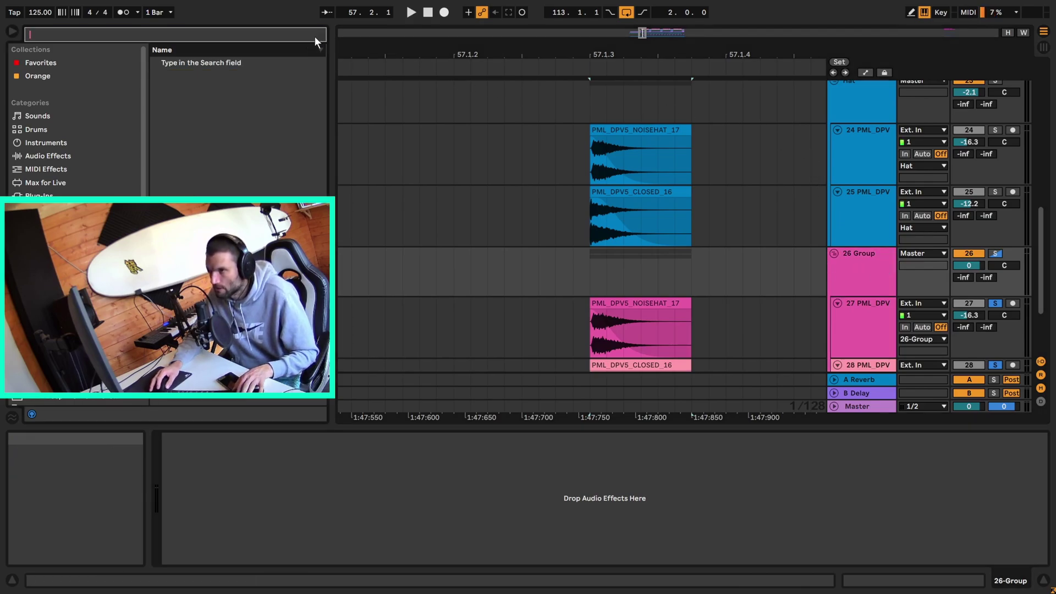
text(hybrid)
key(Down)
key(Return)
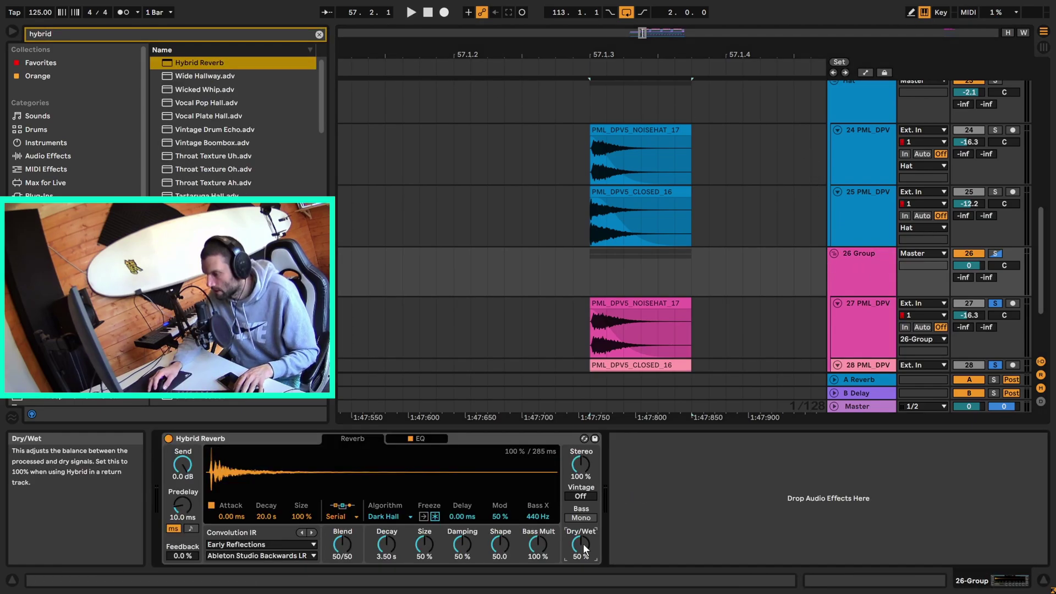
key(space)
drag(586, 552, 585, 563)
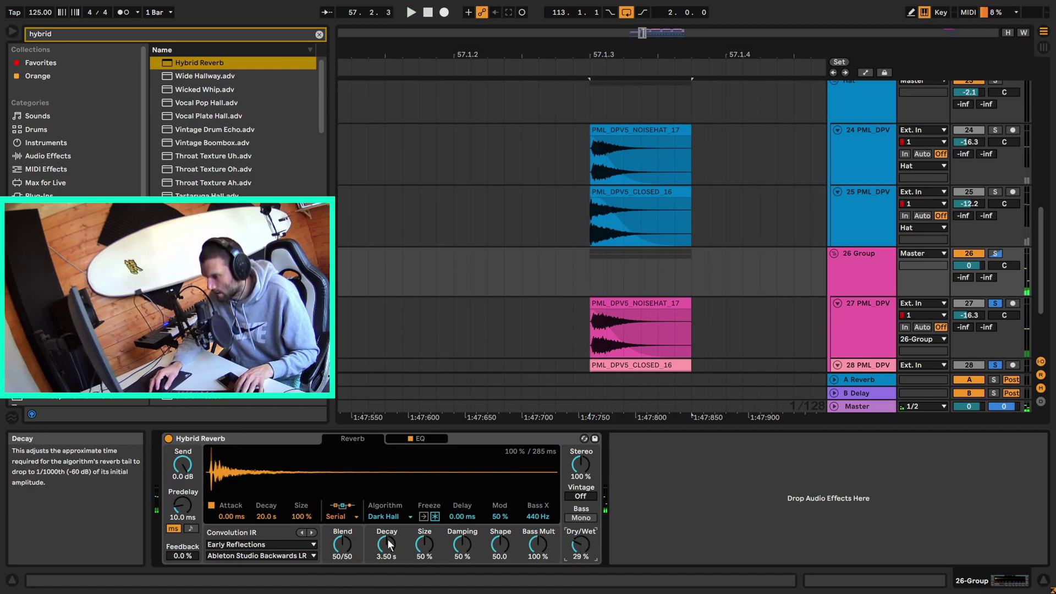
drag(386, 545, 386, 568)
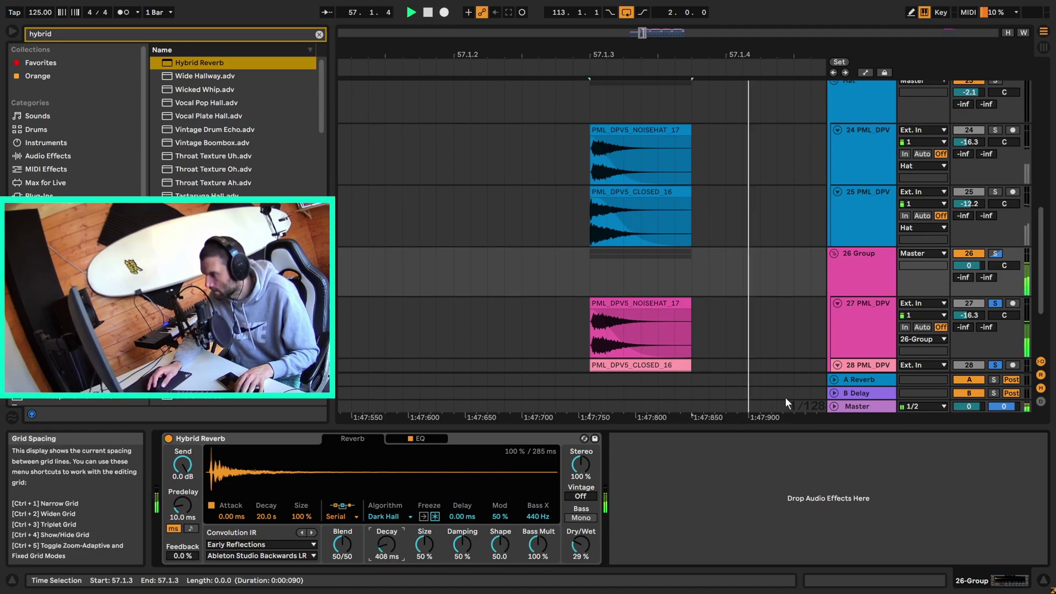
Add EQ Eight after the group's reverb and set band 1 as a 12 dB low cut at 4.17 kHz.
click(319, 34)
text(eq)
click(197, 77)
double_click(197, 80)
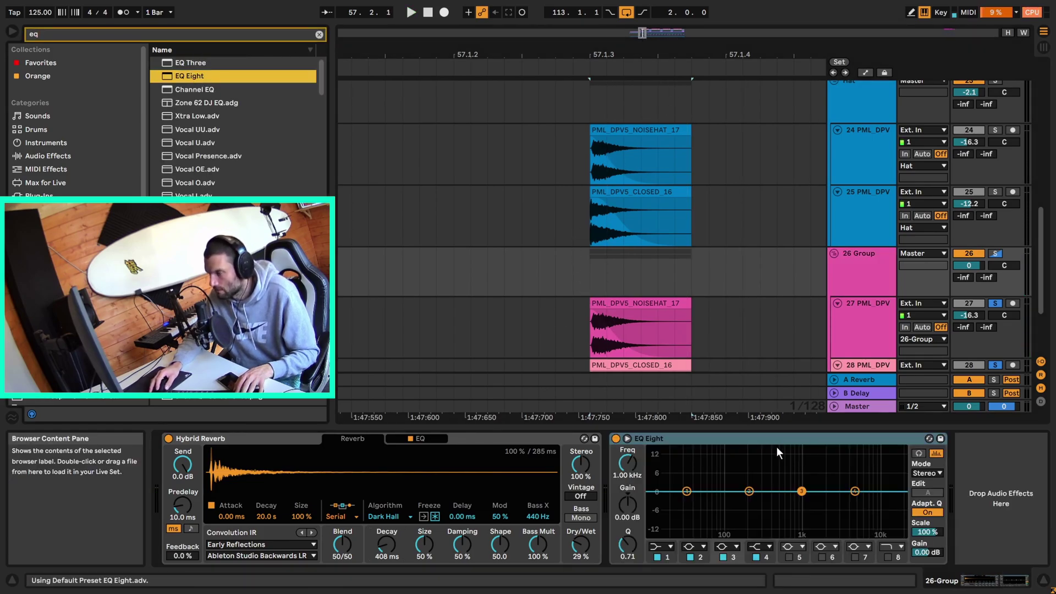
click(662, 546)
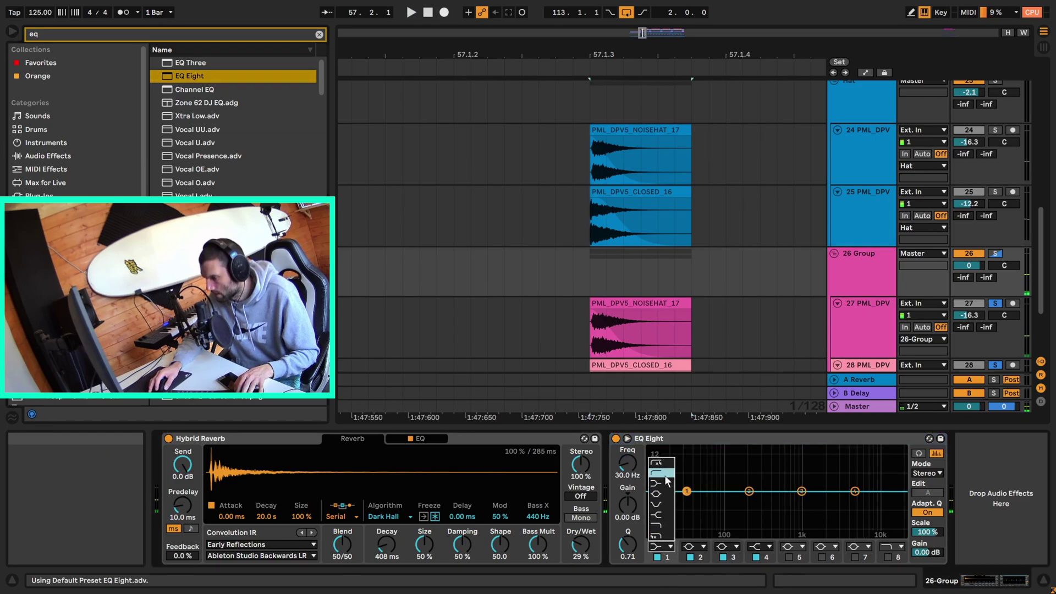
click(664, 474)
drag(686, 491, 849, 502)
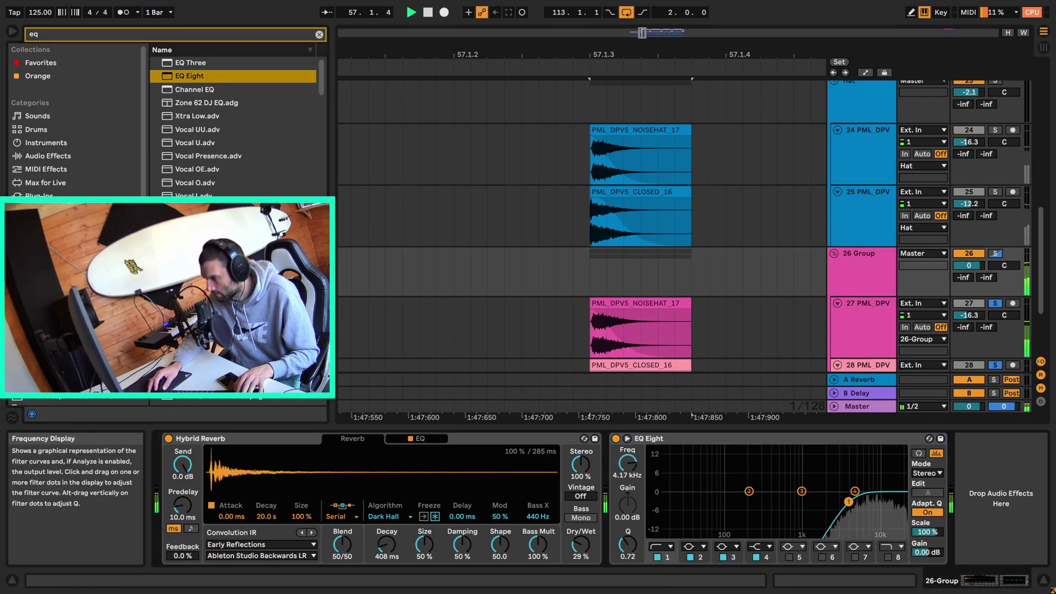
Boost band 3 of the group's EQ by 4.34 dB at 9.18 kHz with Q 1.27 while playing the hats.
key(space)
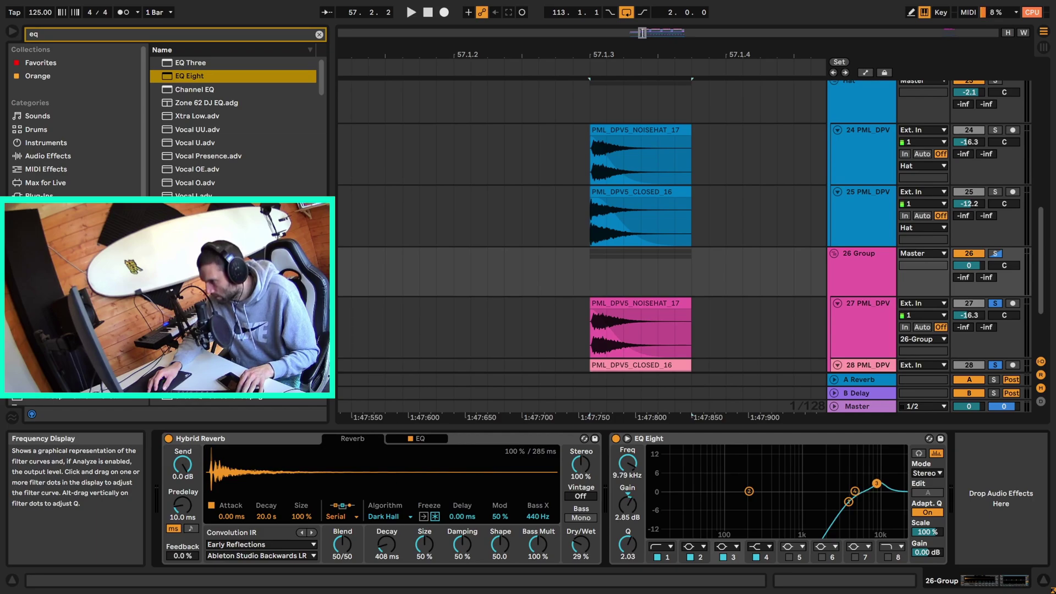
drag(875, 482, 872, 479)
key(space)
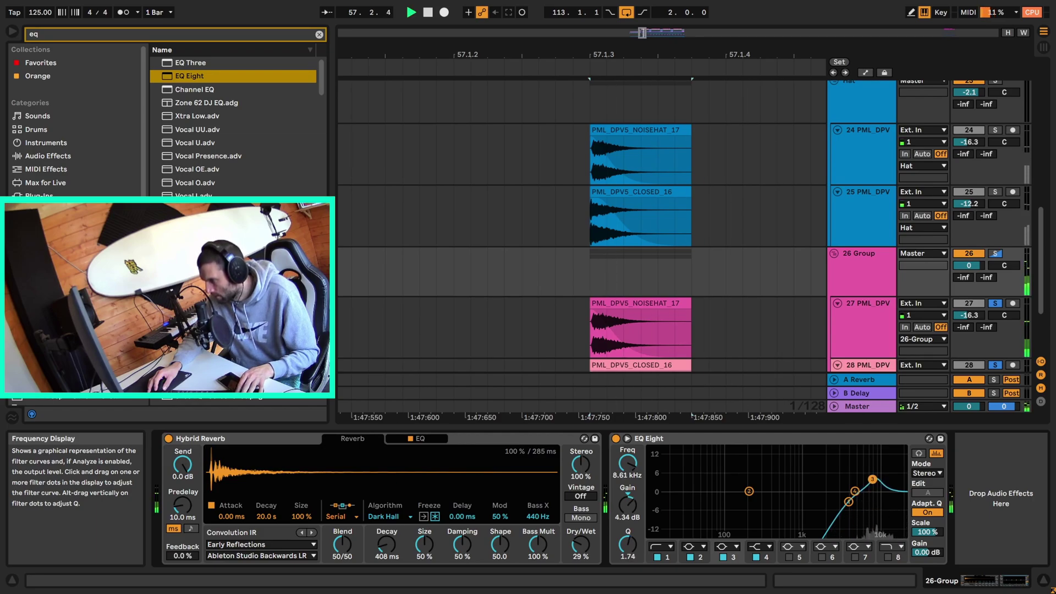
key(space)
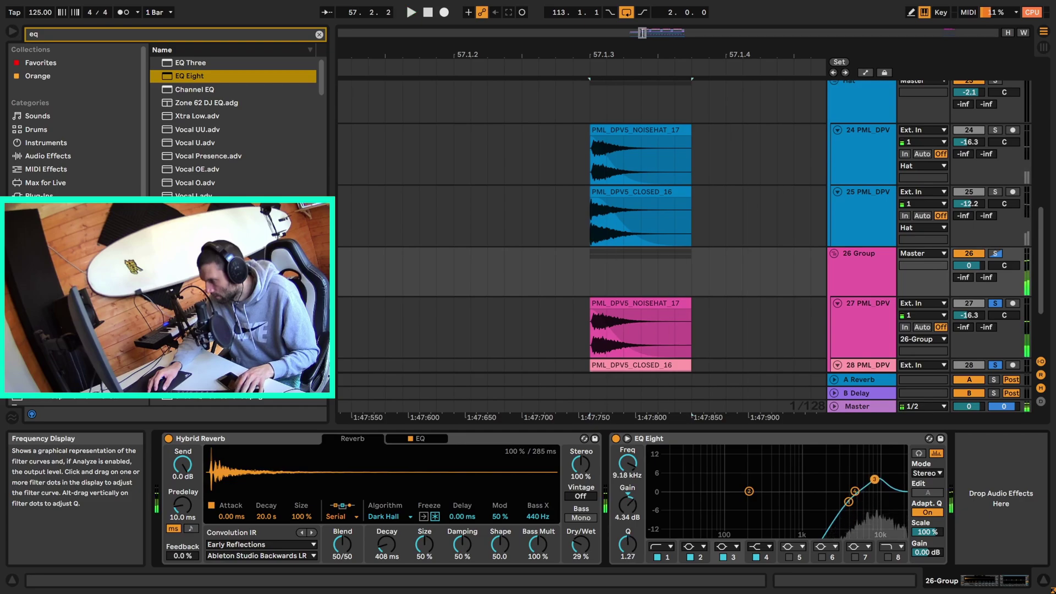
Enable band 8 of the group's EQ as a high cut at 13.8 kHz with Q 0.45.
click(887, 557)
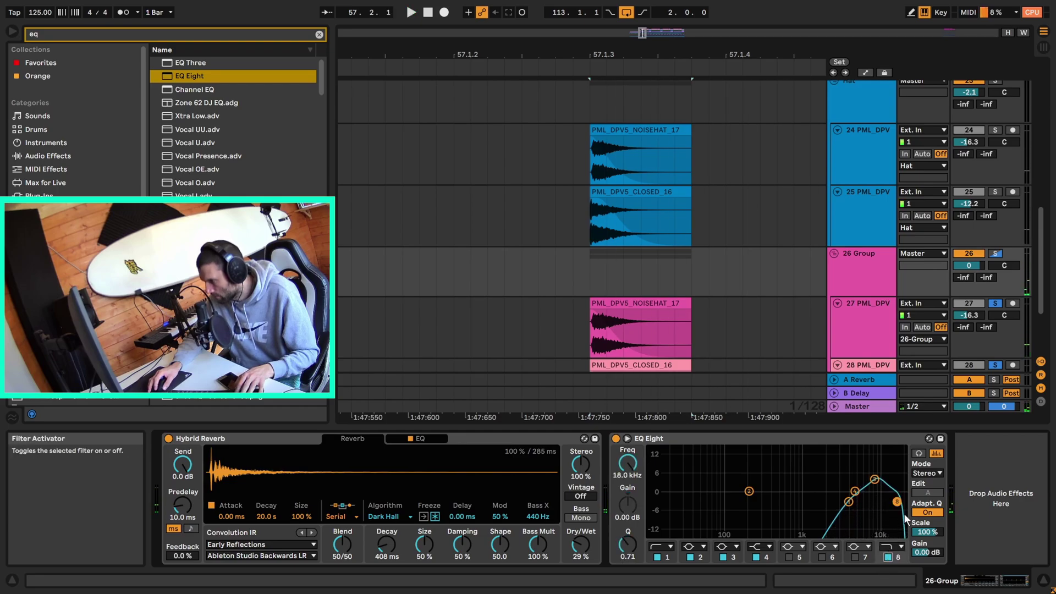
drag(893, 504, 888, 509)
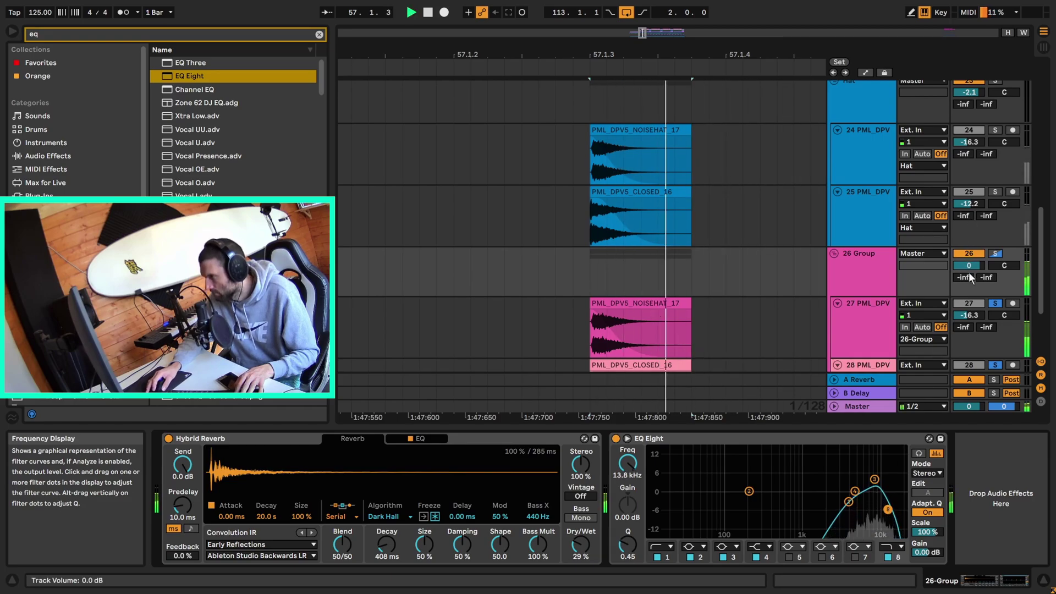
key(space)
Duplicate the first beat of both new hat tracks three times to fill bar 57.
scroll(520, 233, down, 7)
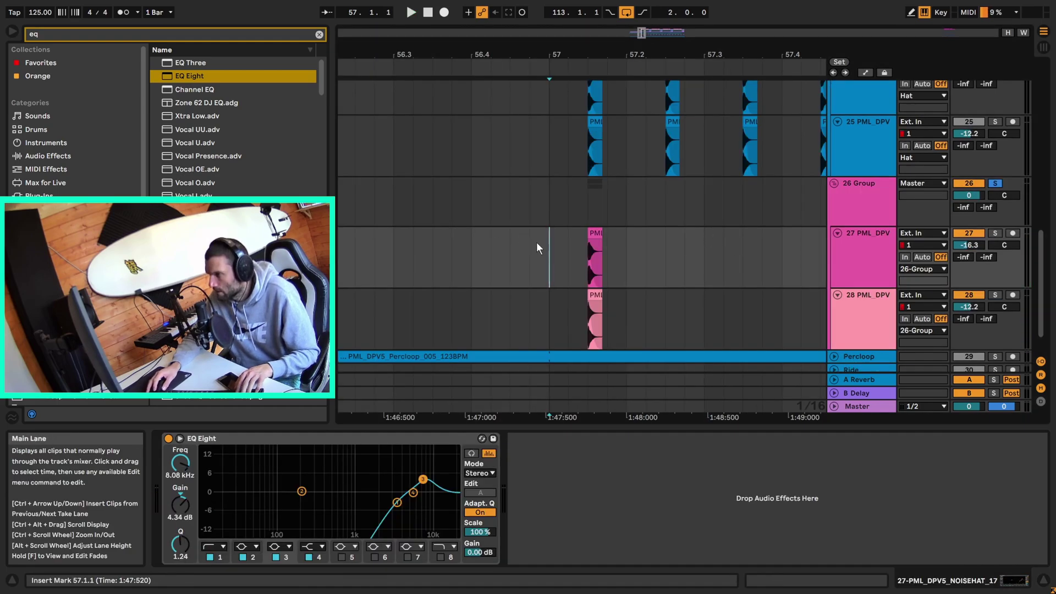
drag(547, 242, 629, 317)
key(ctrl+d)
key(ctrl+d)
key(ctrl+d)
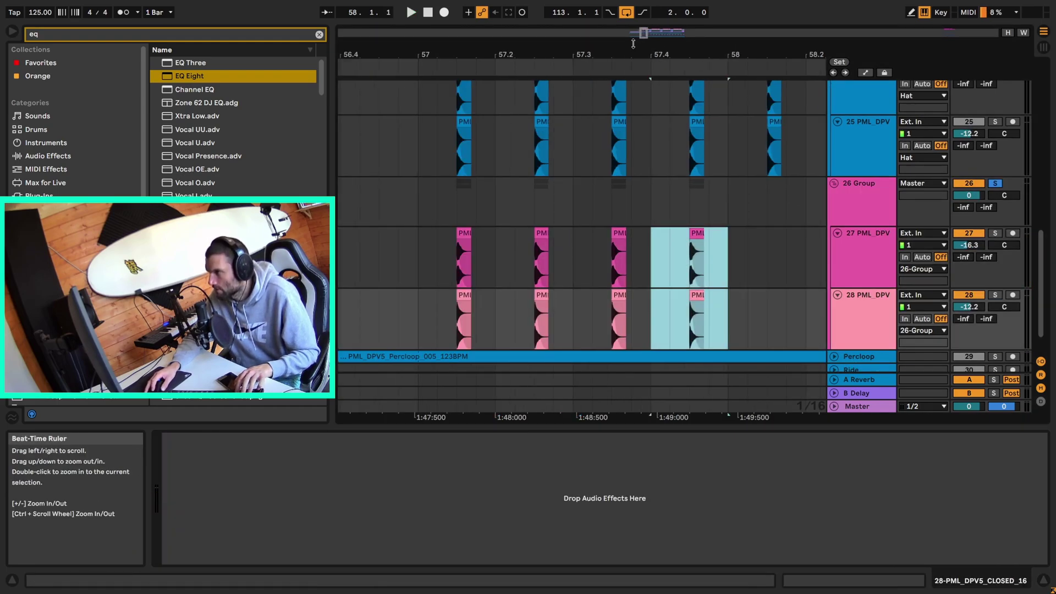
Duplicate the full bar 57 pattern of both new hat tracks repeatedly up to bar 65.
key(shift+Left)
key(shift+Left)
key(shift+Left)
key(ctrl+d)
key(minus)
key(minus)
key(minus)
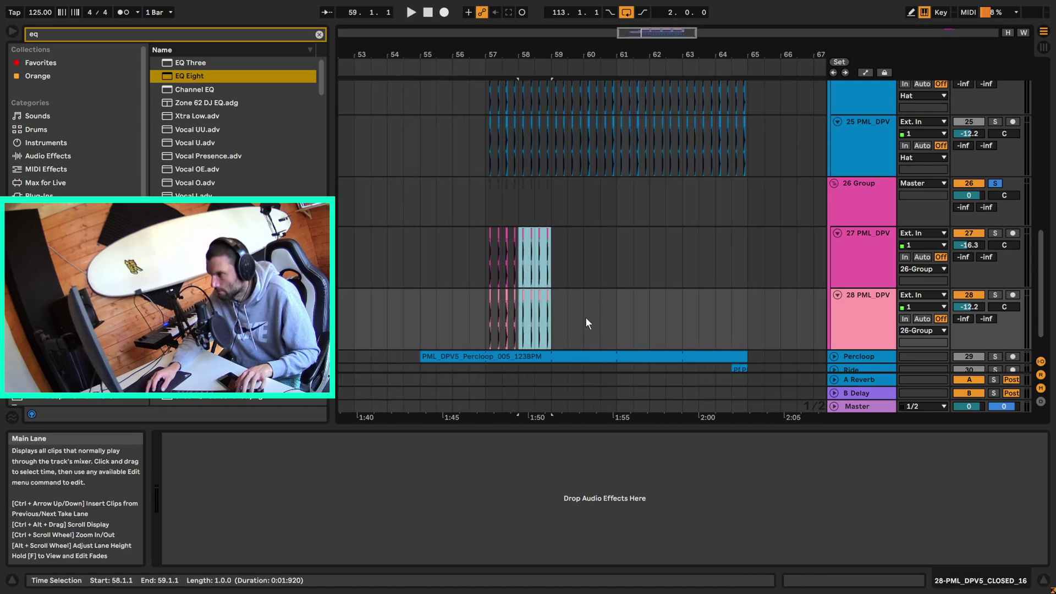
key(ctrl+d)
key(ctrl+d)
key(ctrl+d)
key(ctrl+d)
key(ctrl+d)
key(ctrl+d)
Collapse all tracks, then unfold and solo the original Percloop track and select its clip.
key(alt+u)
click(834, 170)
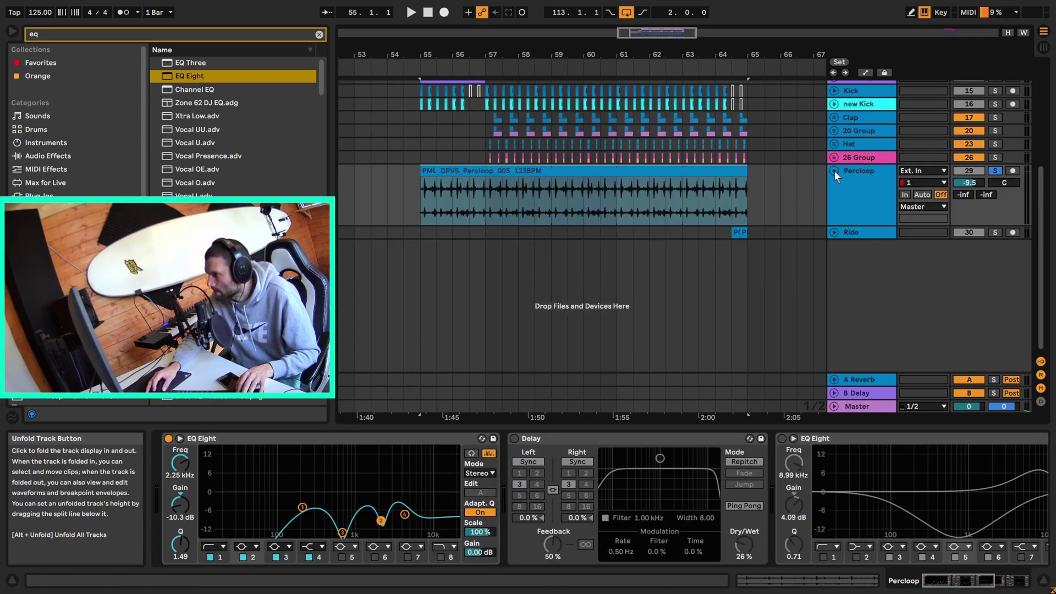
click(528, 167)
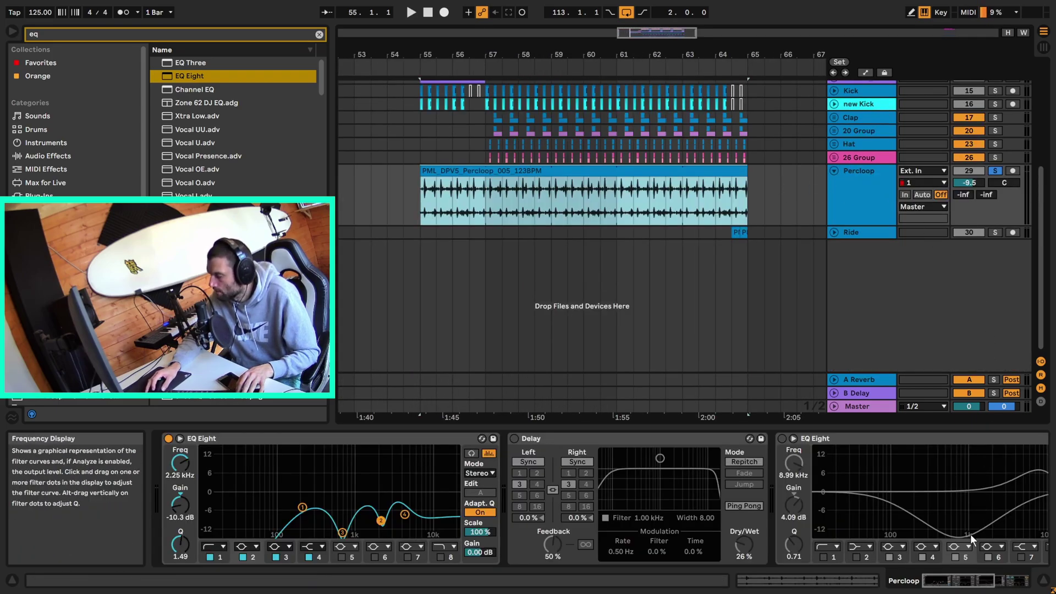
Delete the deactivated Delay and second EQ Eight from the Percloop track and play the loop.
click(814, 439)
key(Delete)
key(space)
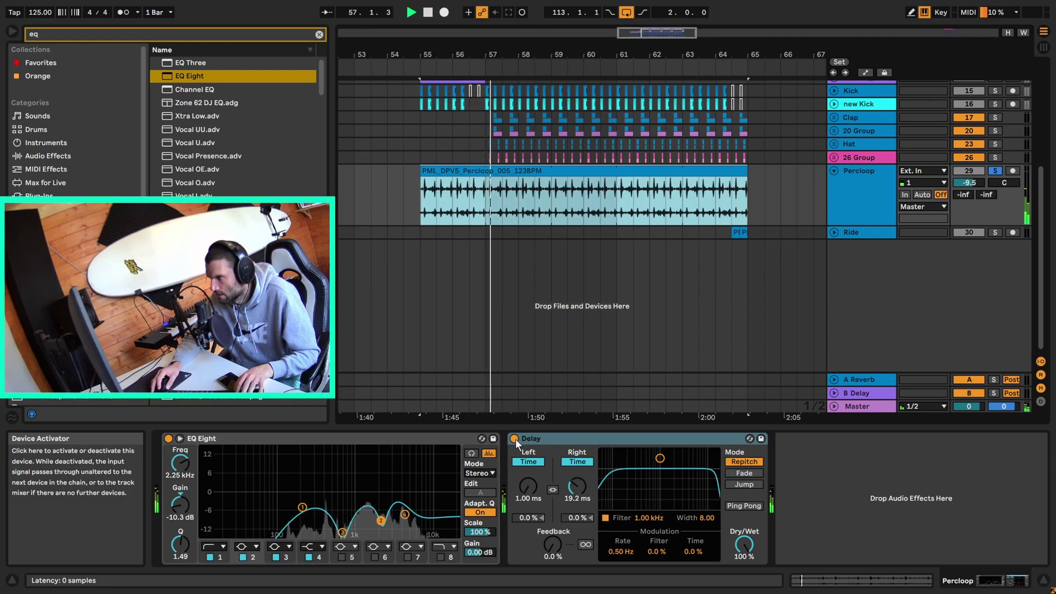
Stop playback and insert a new audio track below the Percloop track.
click(860, 204)
key(space)
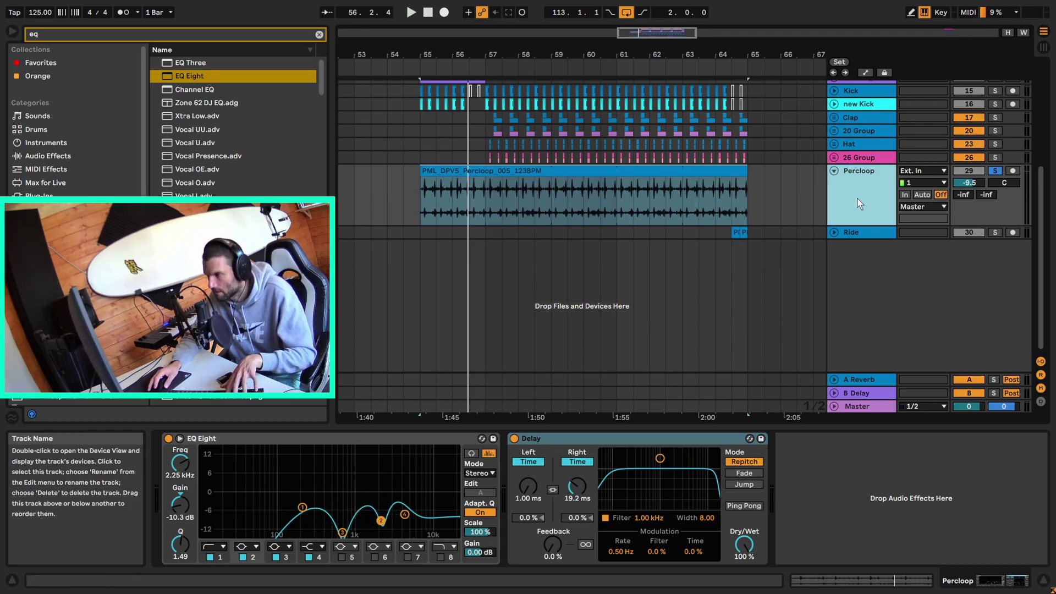
key(ctrl+t)
Find the "percloop 005" sample and place it on the new track at bar 55, extending it to bar 65.
click(509, 181)
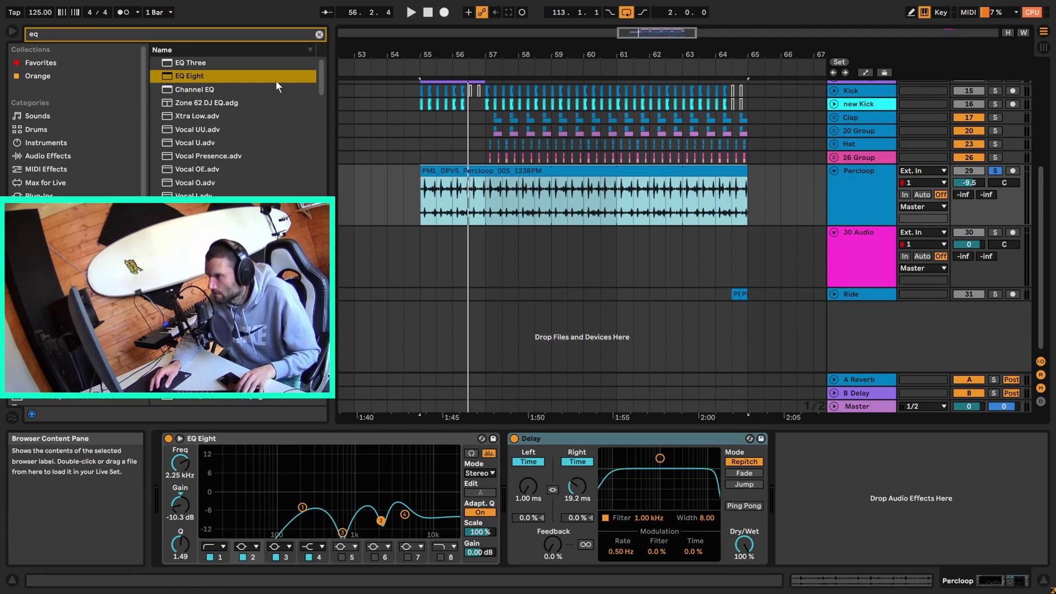
click(282, 34)
text(percl)
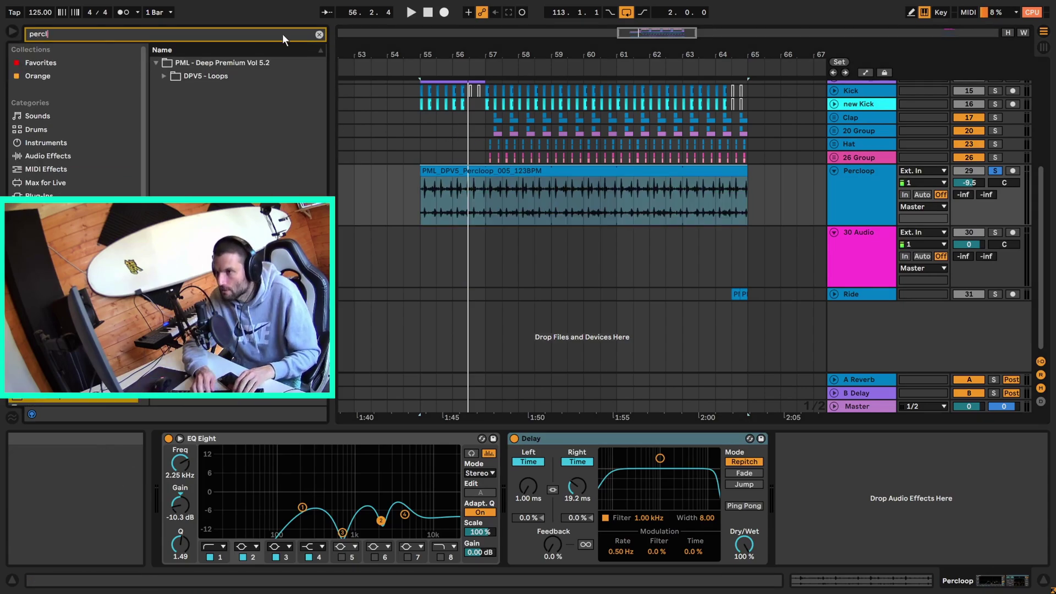
text(oop 005)
click(165, 75)
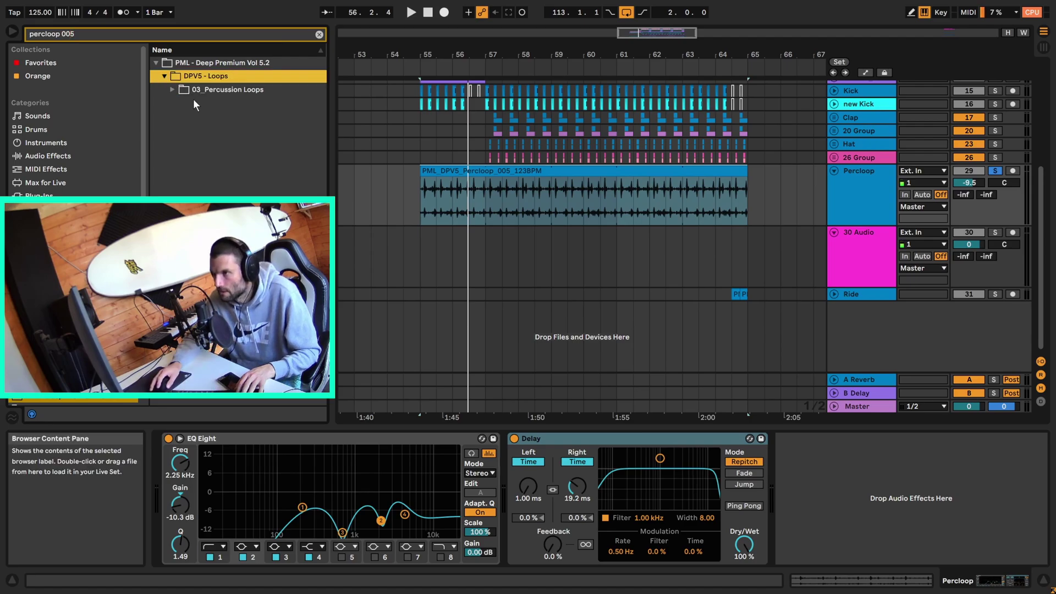
click(171, 89)
drag(218, 104, 435, 259)
drag(694, 237, 766, 237)
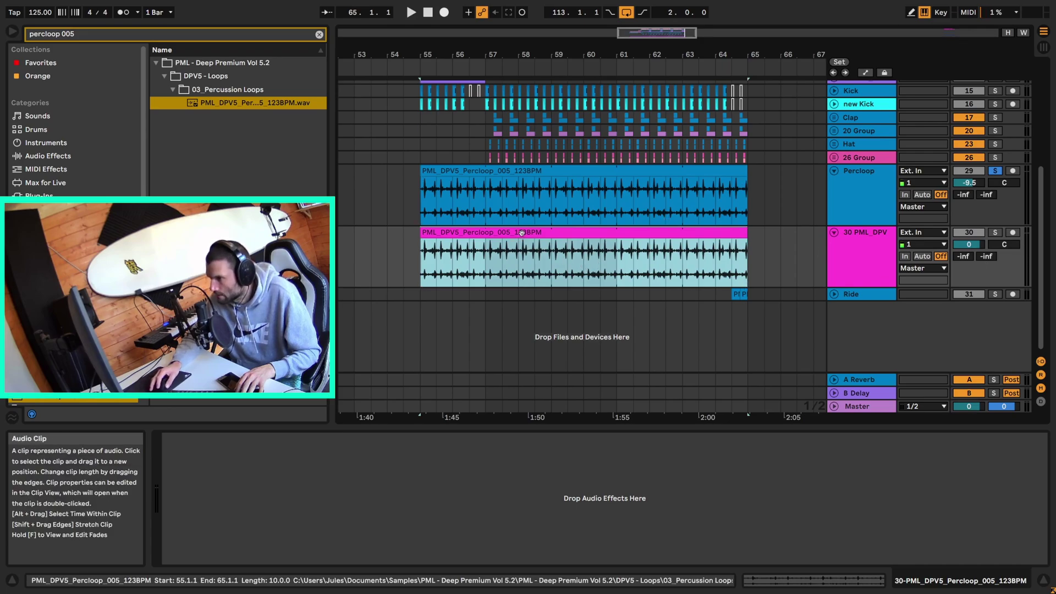
Solo the new pink percussion loop track and set its volume to -9.5 dB, auditioning the level.
click(469, 272)
click(995, 232)
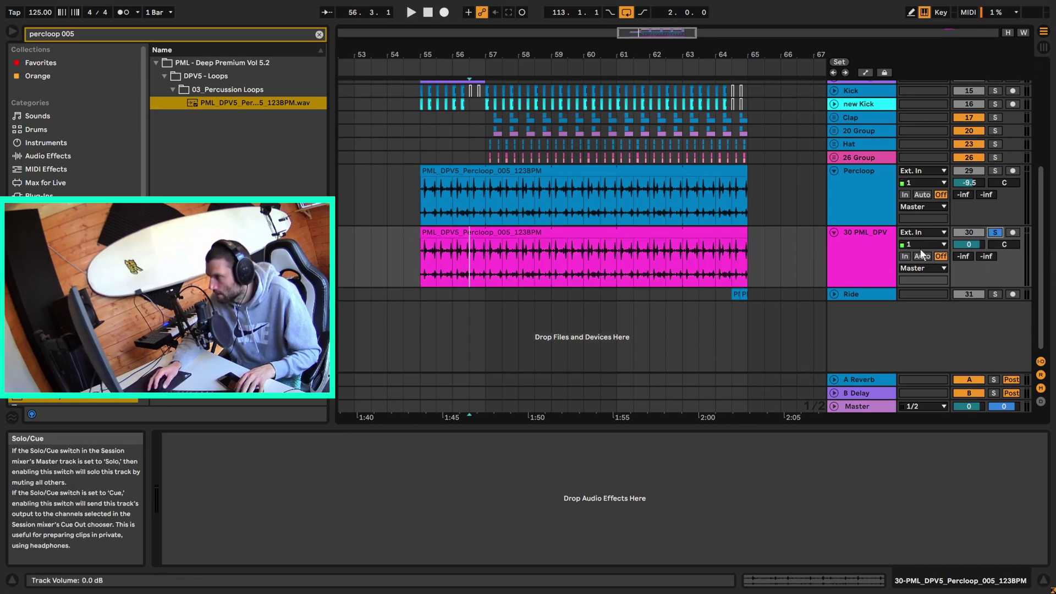
key(space)
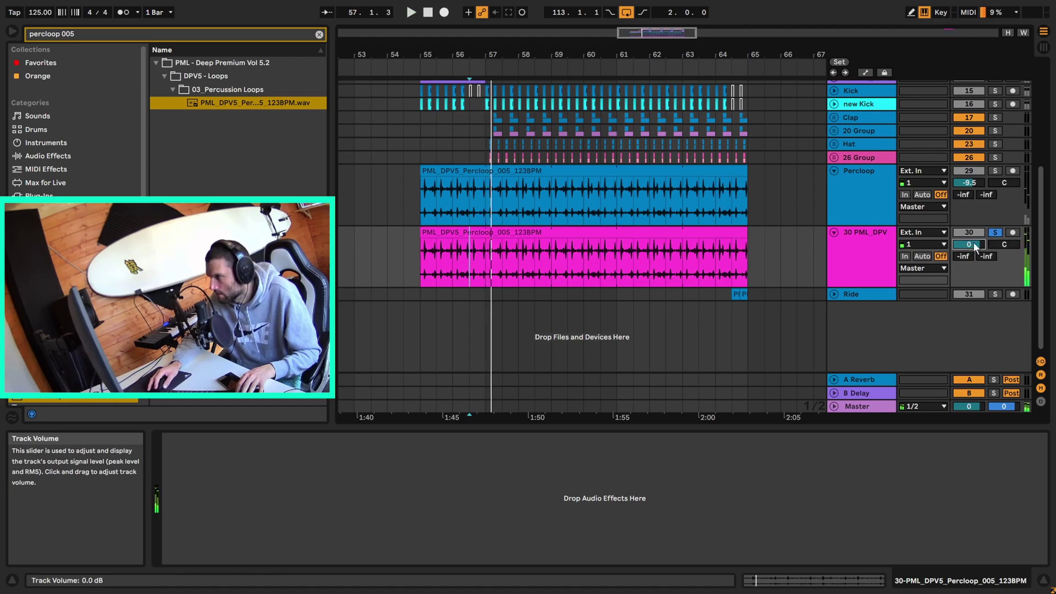
scroll(969, 243, down, 4)
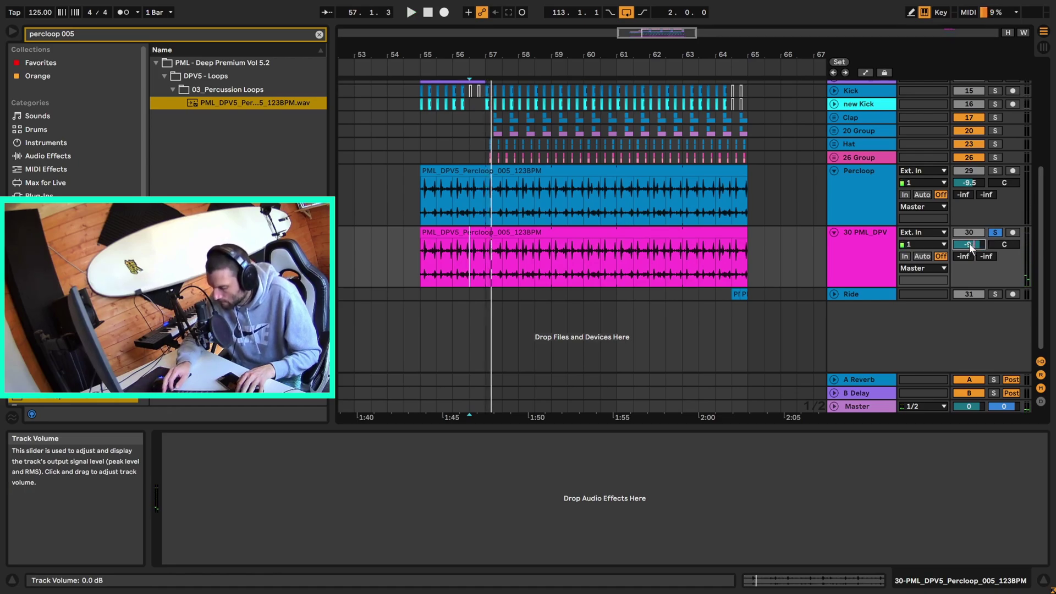
key(space)
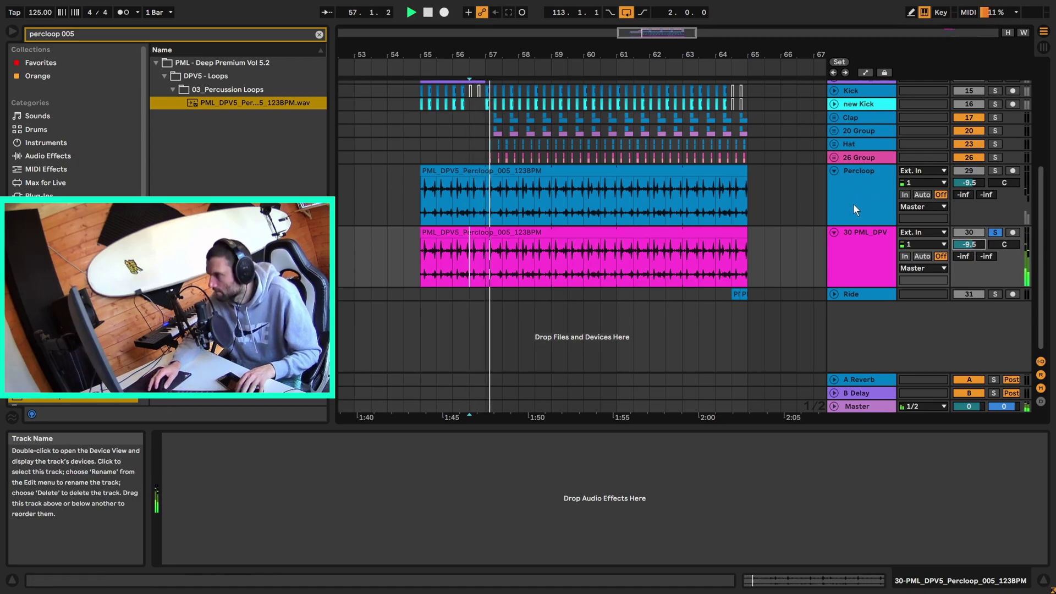
key(space)
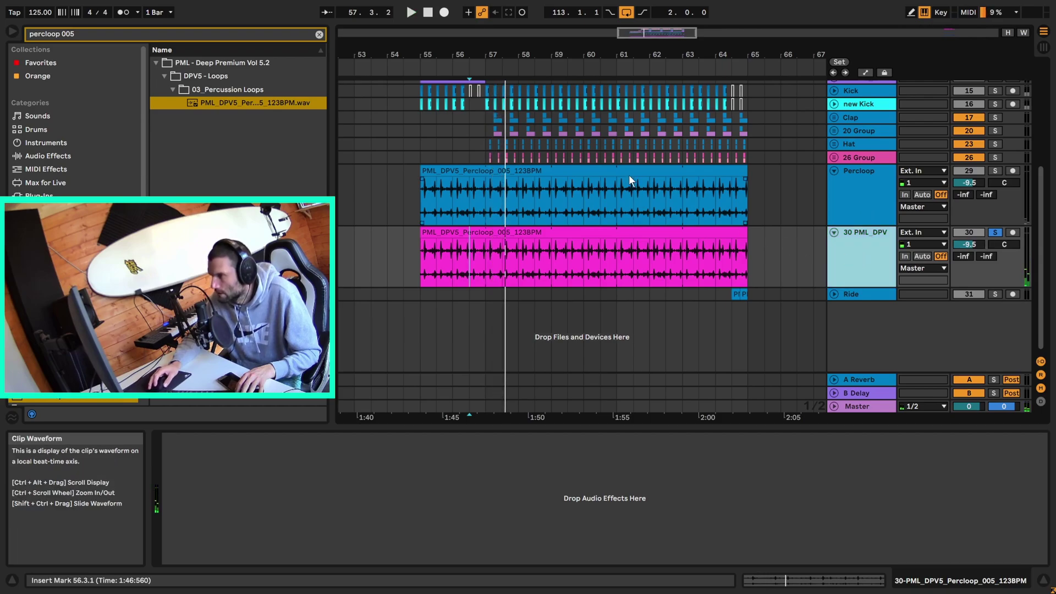
Find EQ Eight in the browser and add it to the new percussion loop track.
drag(654, 33, 655, 52)
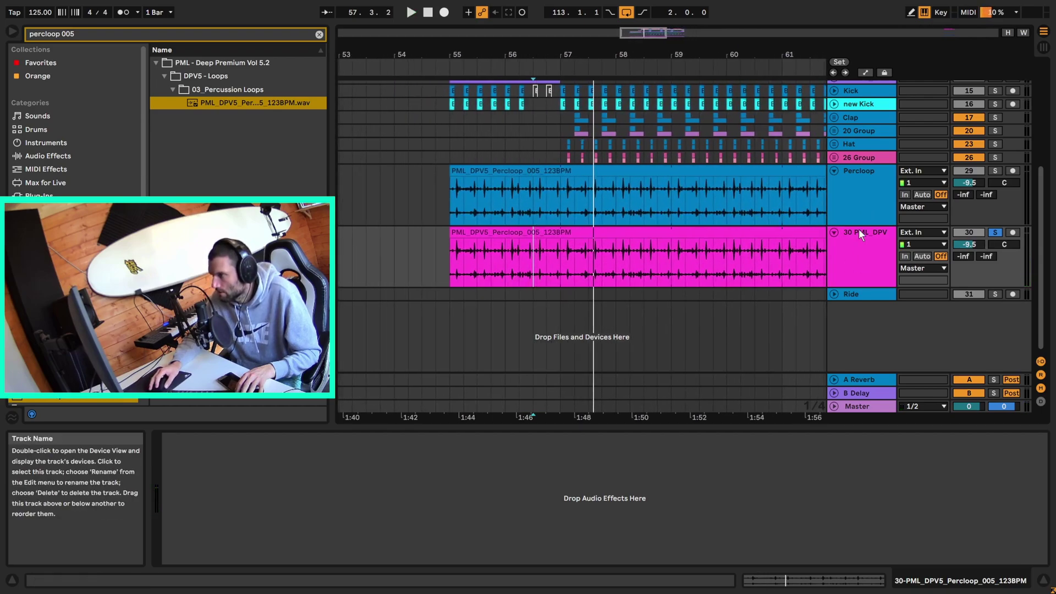
click(319, 34)
text(eq)
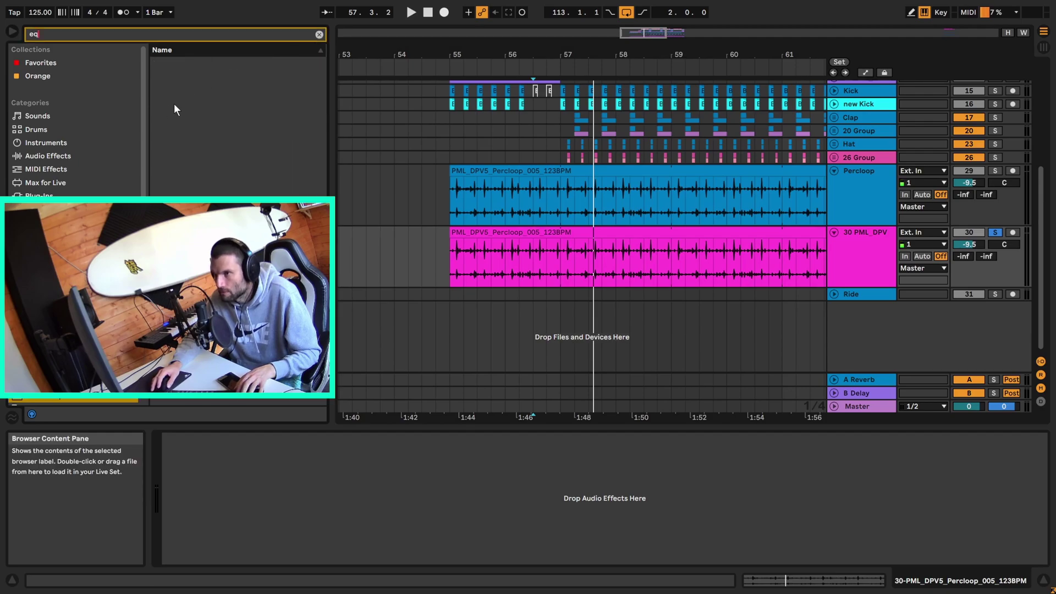
drag(187, 76, 343, 491)
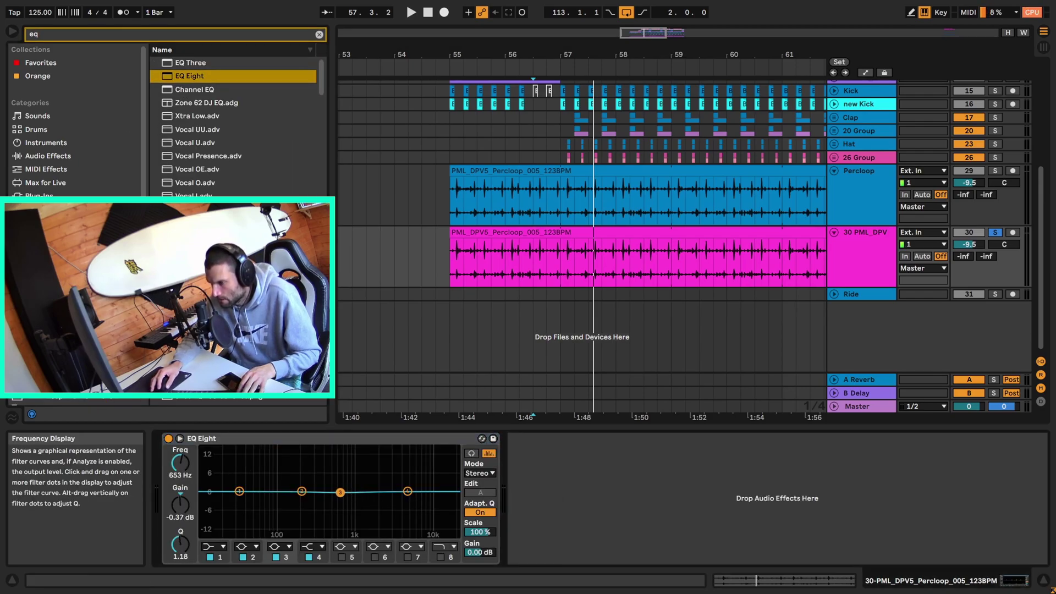
Set EQ Eight band 3 to 758 Hz, auditioning it boosted before cutting its gain to -14.5 dB.
key(space)
drag(344, 488, 345, 490)
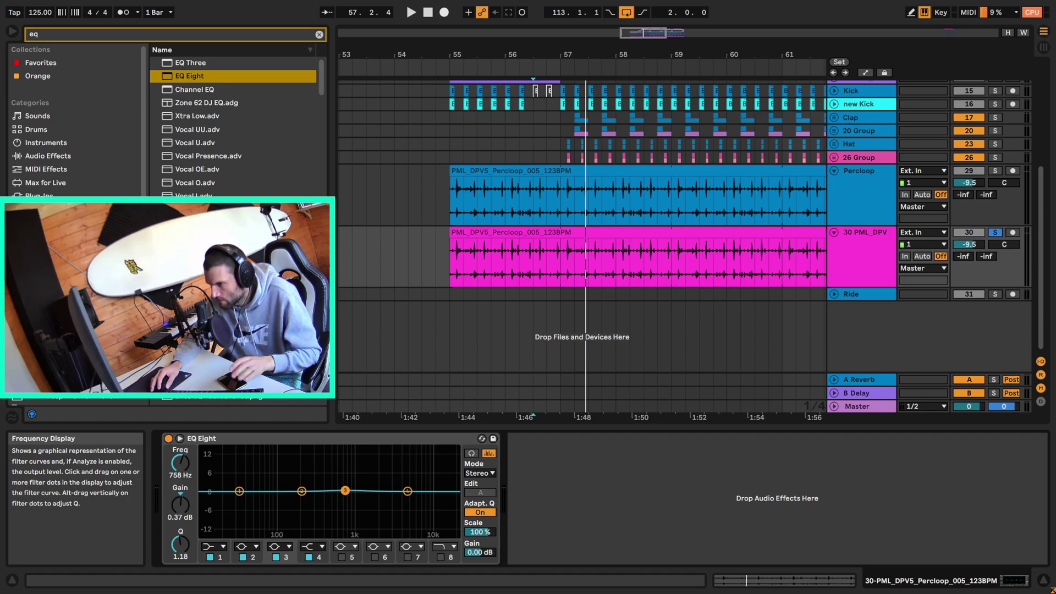
key(space)
drag(345, 490, 344, 456)
key(space)
key(space)
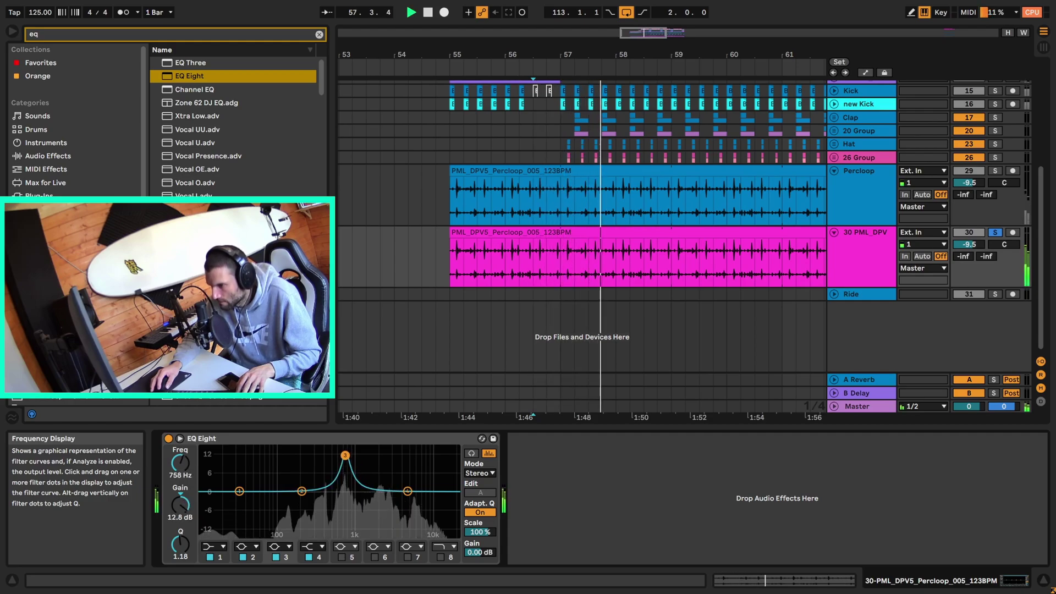
key(space)
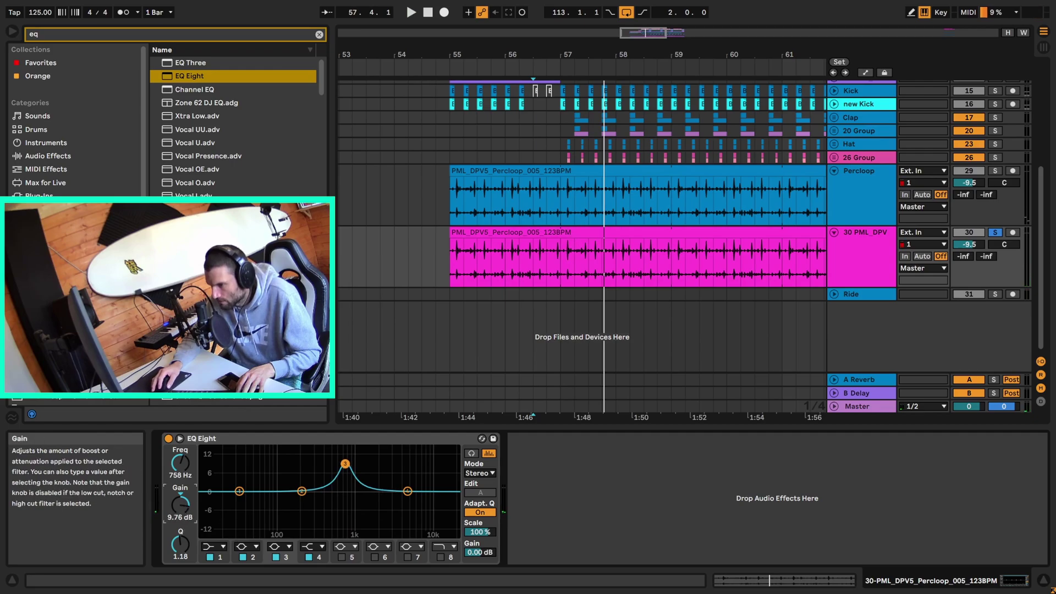
key(space)
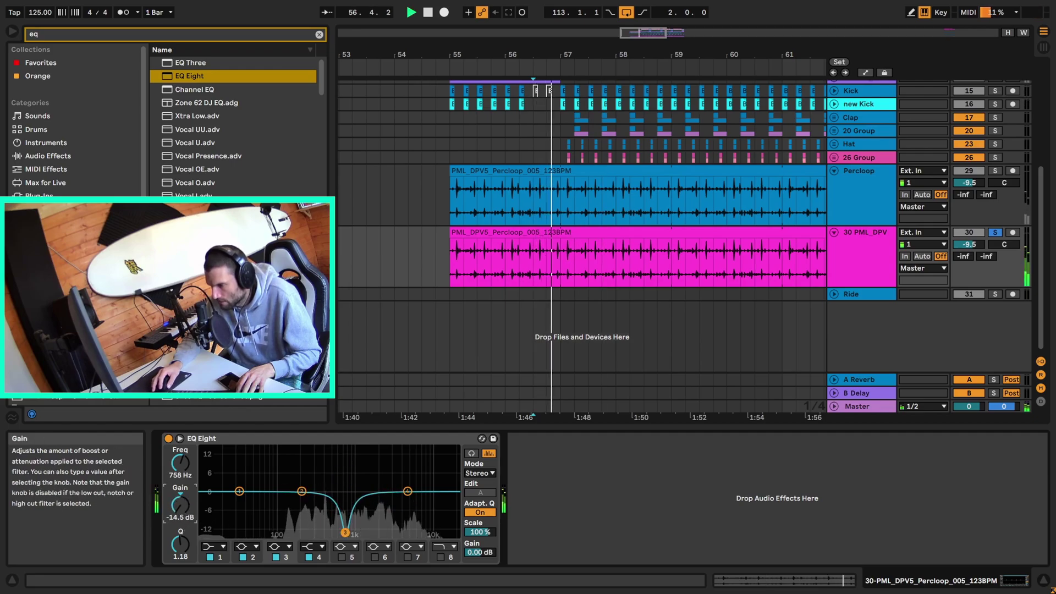
drag(179, 504, 180, 505)
key(space)
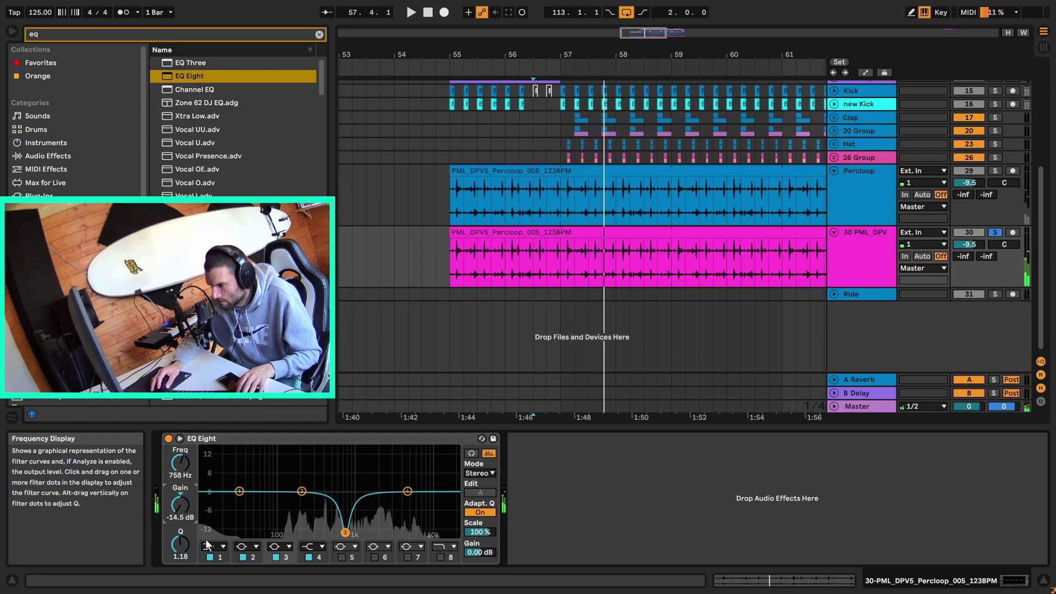
Change EQ Eight band 1 to a low cut at 383 Hz with Q 0.45 and audition it.
click(215, 546)
click(214, 474)
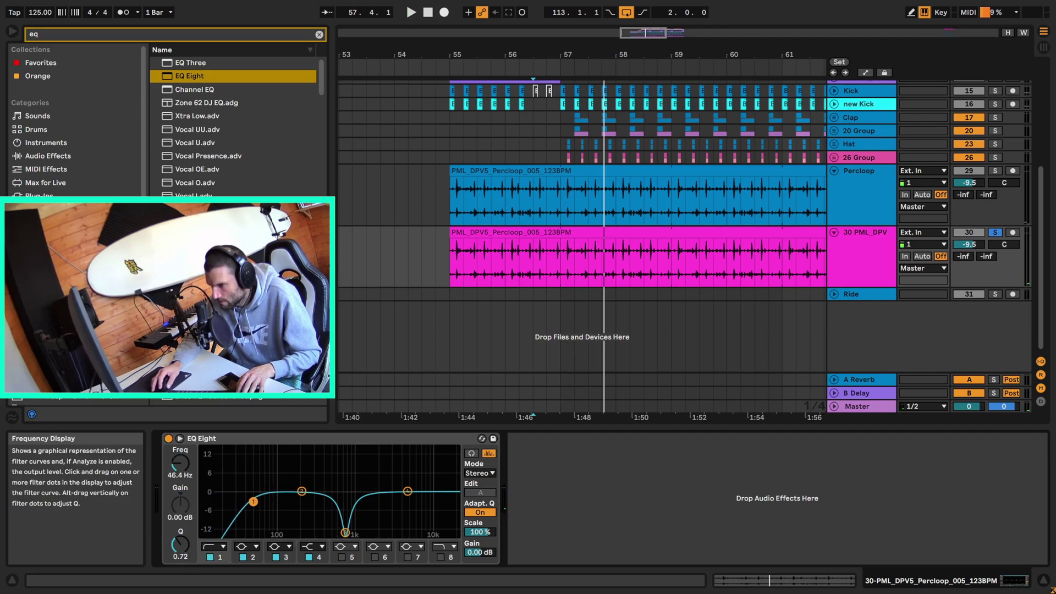
key(space)
drag(327, 504, 323, 511)
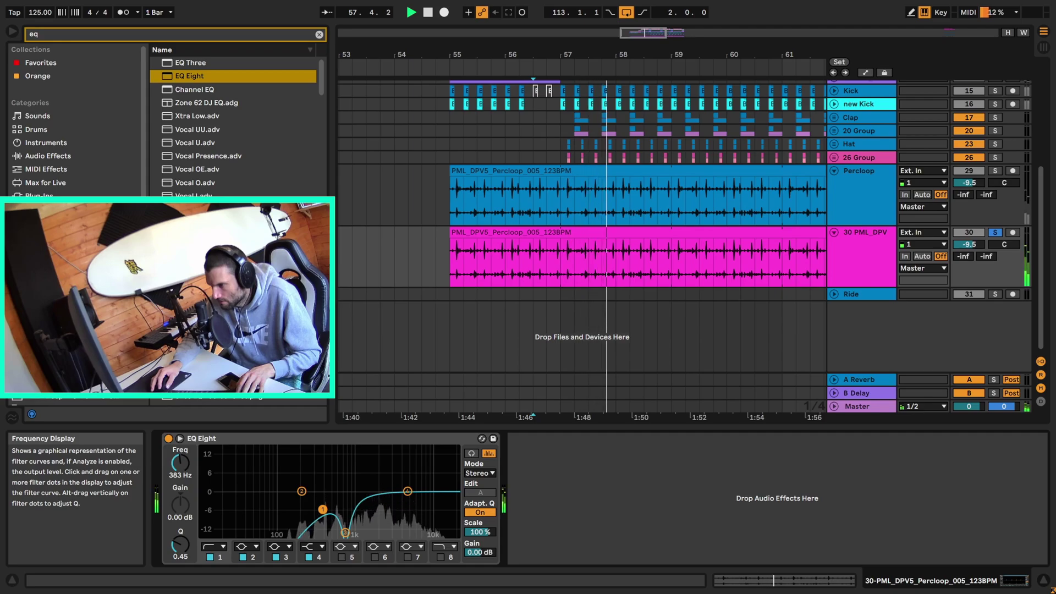
key(space)
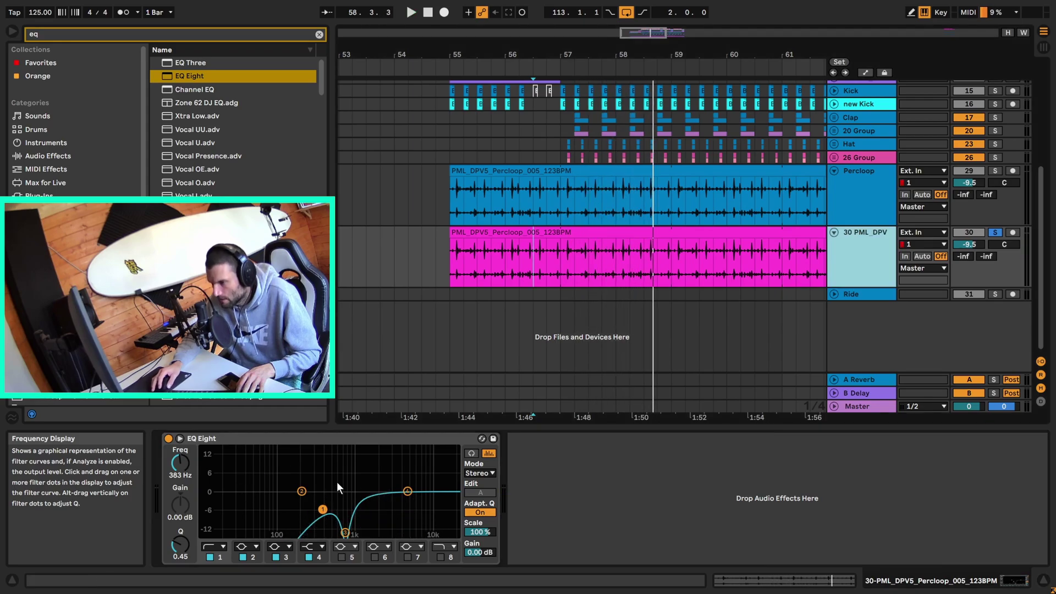
Place EQ Eight band 2 at 2.15 kHz with Q 2.78 and cut its gain to -11.0 dB, auditioning the change.
drag(302, 492, 379, 462)
key(space)
key(space)
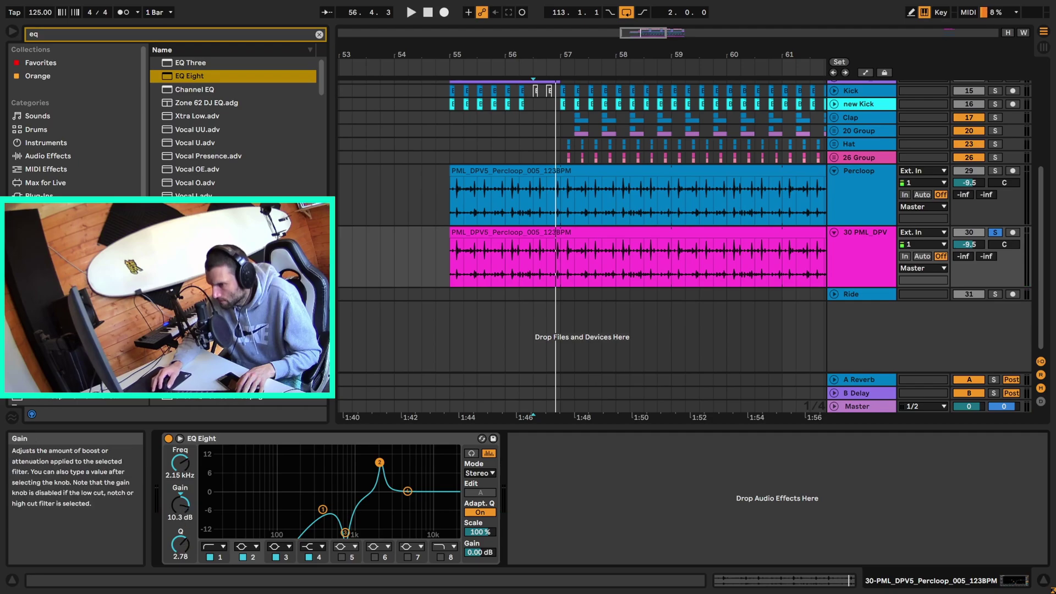
key(space)
drag(180, 503, 180, 530)
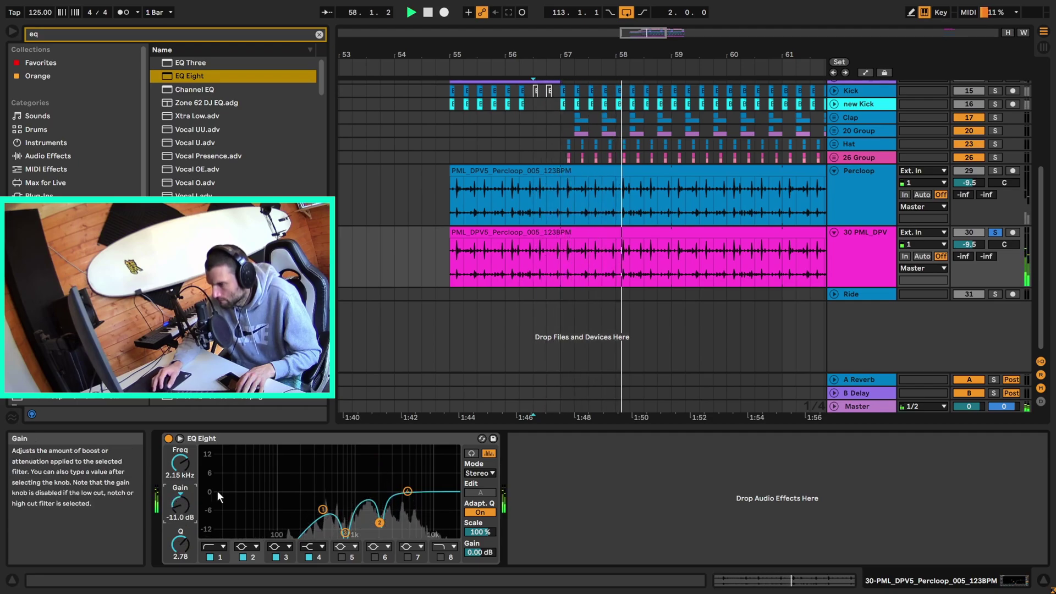
Lower EQ Eight band 4 to -6.82 dB at 5.50 kHz and stop playback.
drag(408, 491, 410, 511)
key(space)
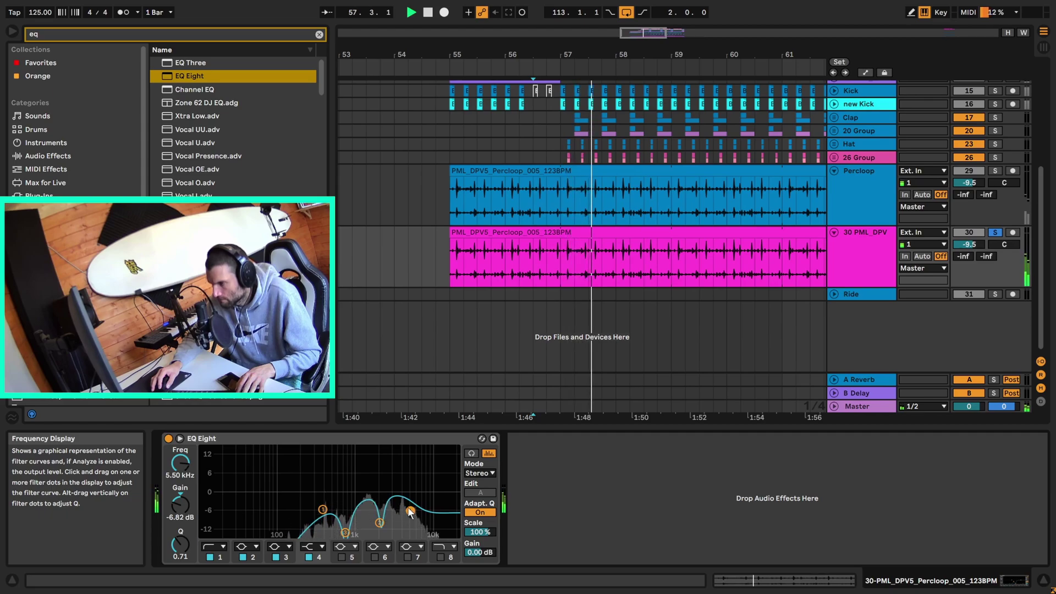
key(space)
Find the Delay effect in the browser and add it after EQ Eight on the new percussion loop track.
click(319, 35)
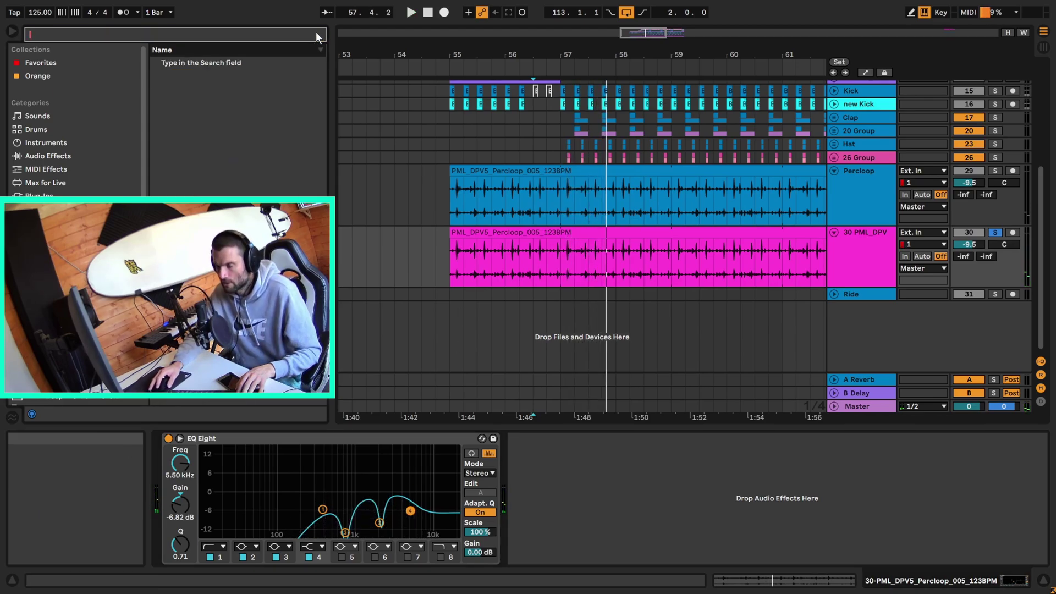
text(delay)
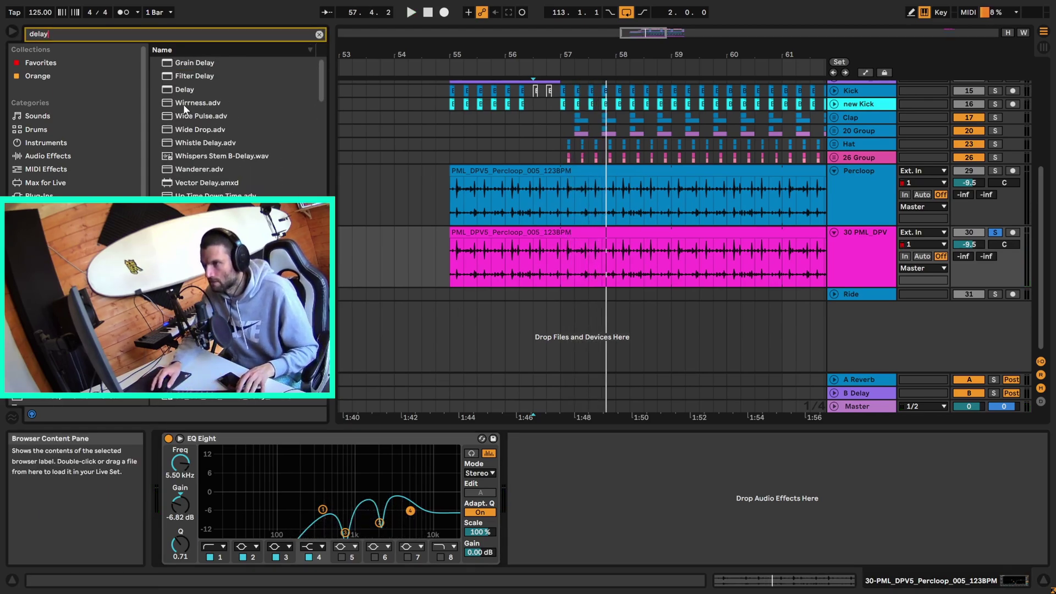
drag(184, 89, 755, 484)
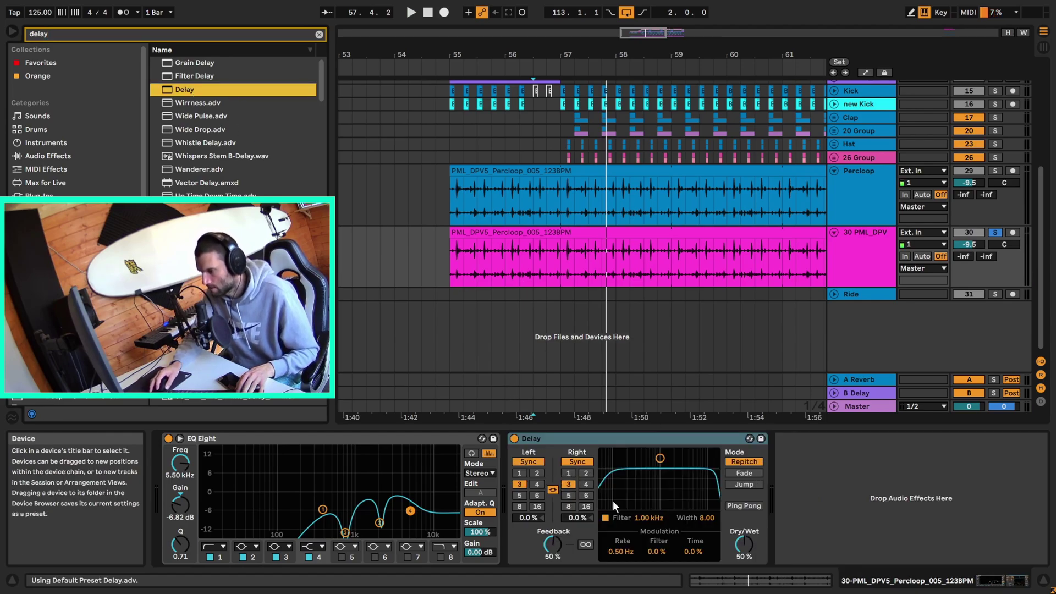
Unlink the Delay's channels and switch both to Time mode, with 1.00 ms left and 19.2 ms right.
click(553, 490)
click(535, 463)
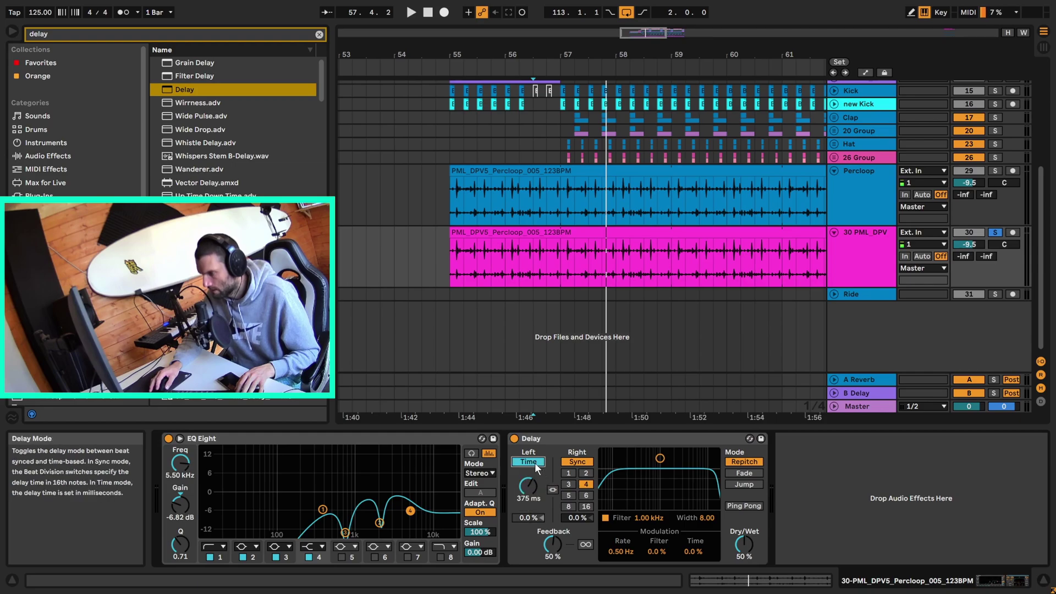
click(577, 462)
drag(536, 502, 537, 523)
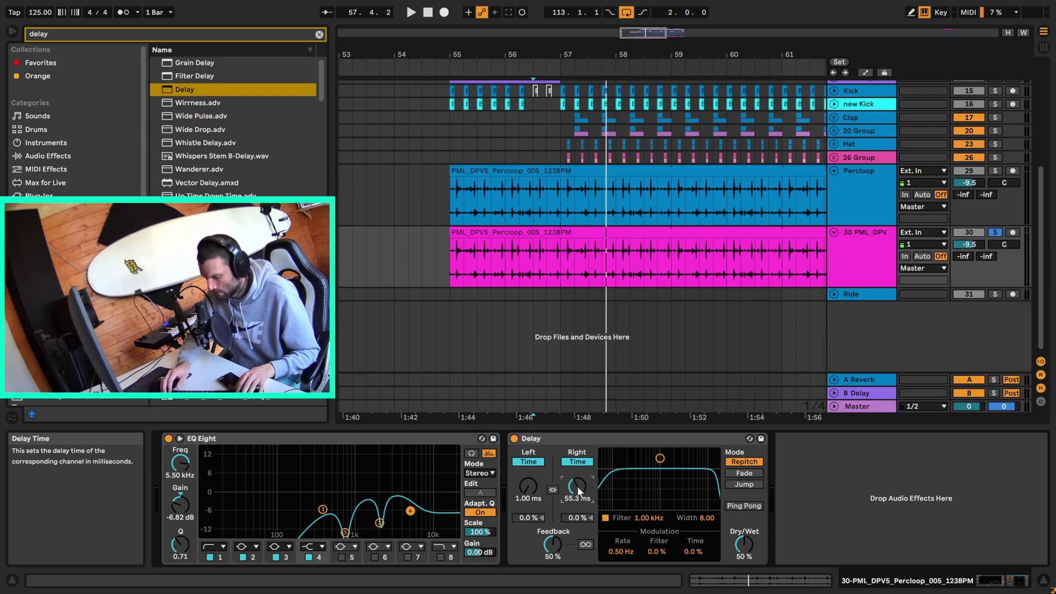
drag(577, 486, 577, 481)
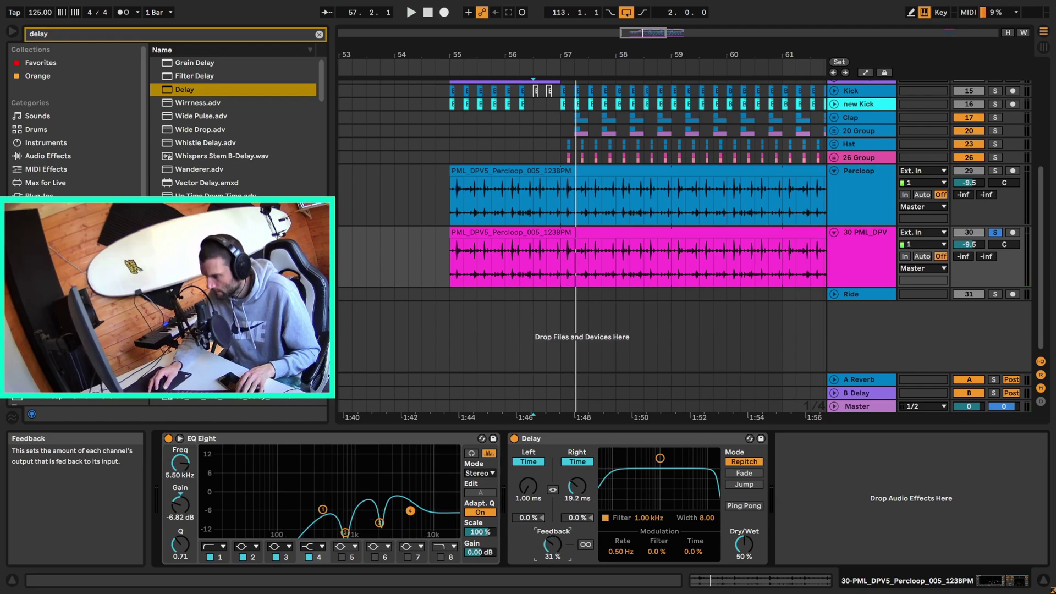
Set the Delay's feedback to 0% and dry/wet to 100%, and play the loop to check it.
key(space)
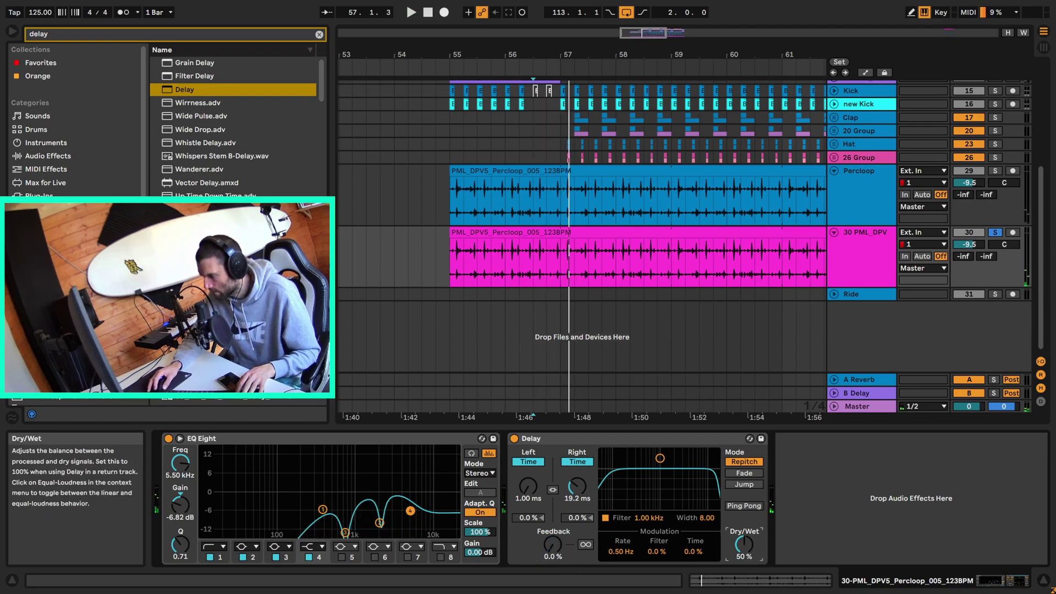
drag(744, 545, 744, 522)
key(space)
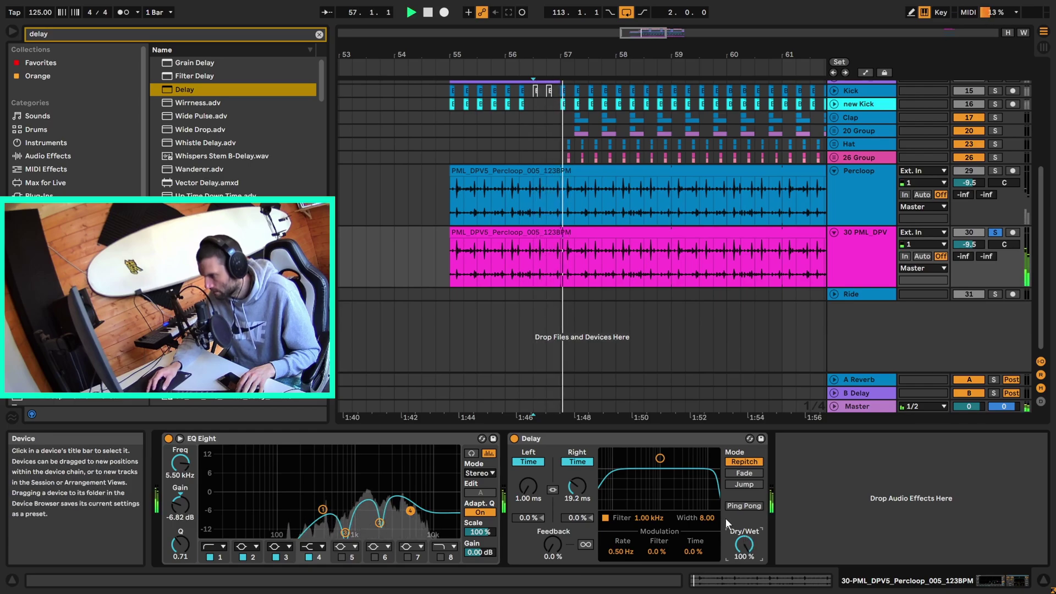
key(space)
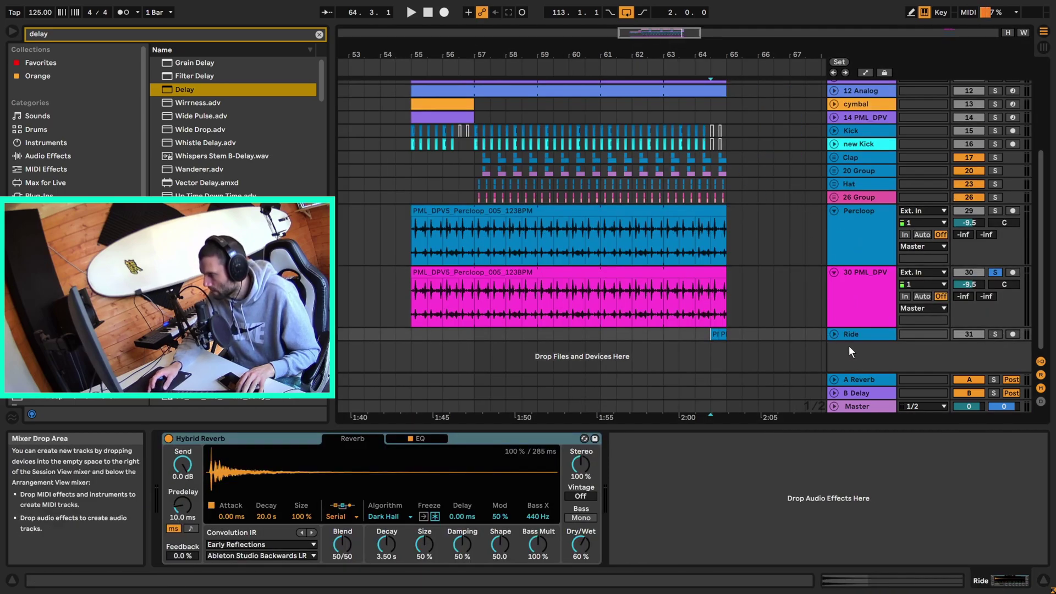
Unfold and solo the Ride track, open the details of its first clip at 64.3 and audition it.
click(833, 334)
click(716, 312)
key(z)
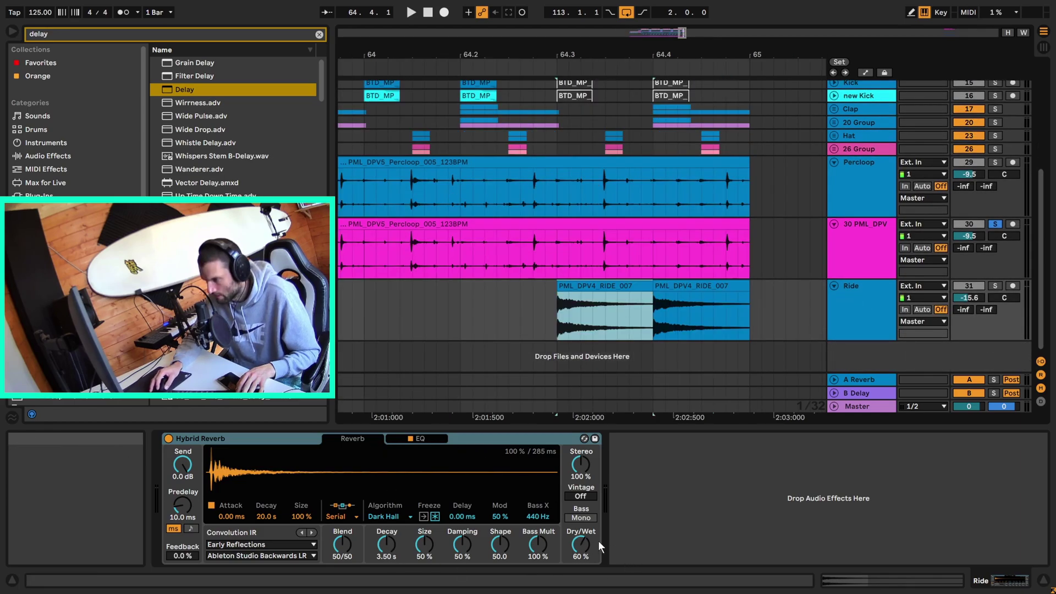
click(581, 543)
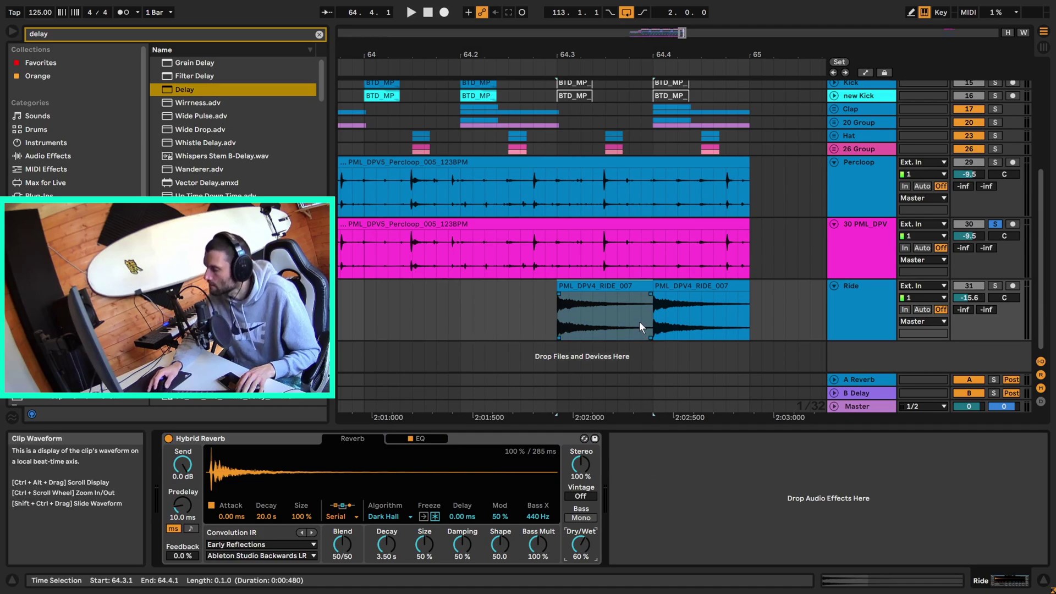
click(606, 287)
double_click(607, 289)
click(995, 285)
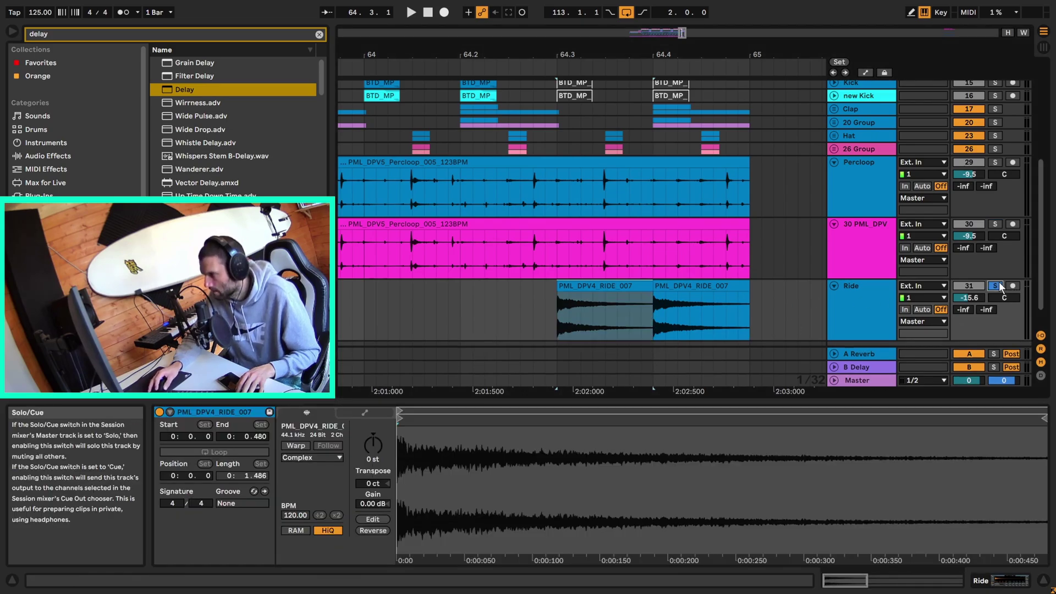
key(space)
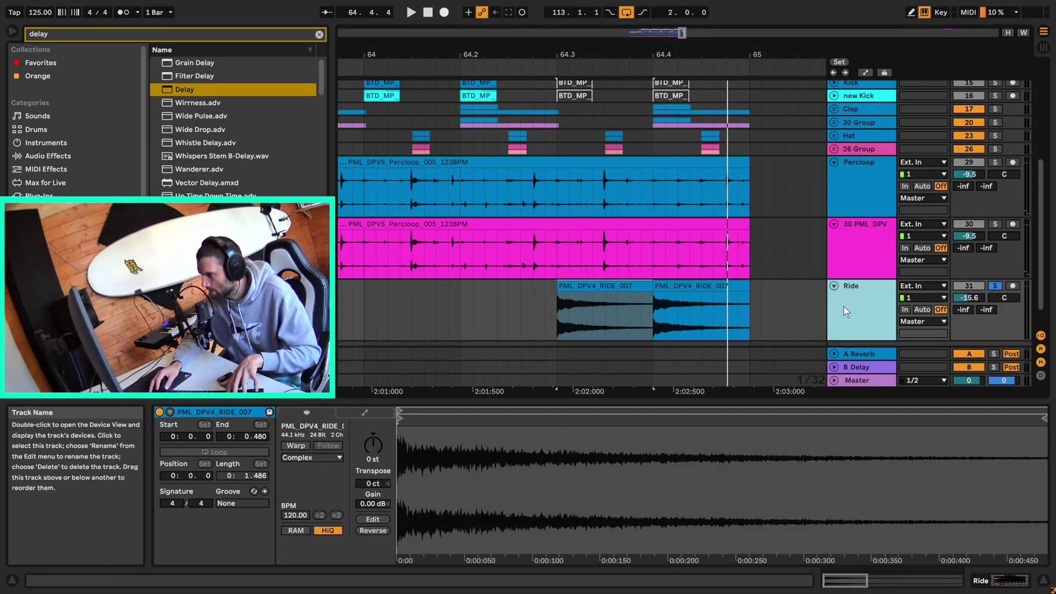
Add an audio track below Ride, search the browser for "ride 007" and place PML_DPV4_RIDE_007.wav on it at 64.3.
key(ctrl+t)
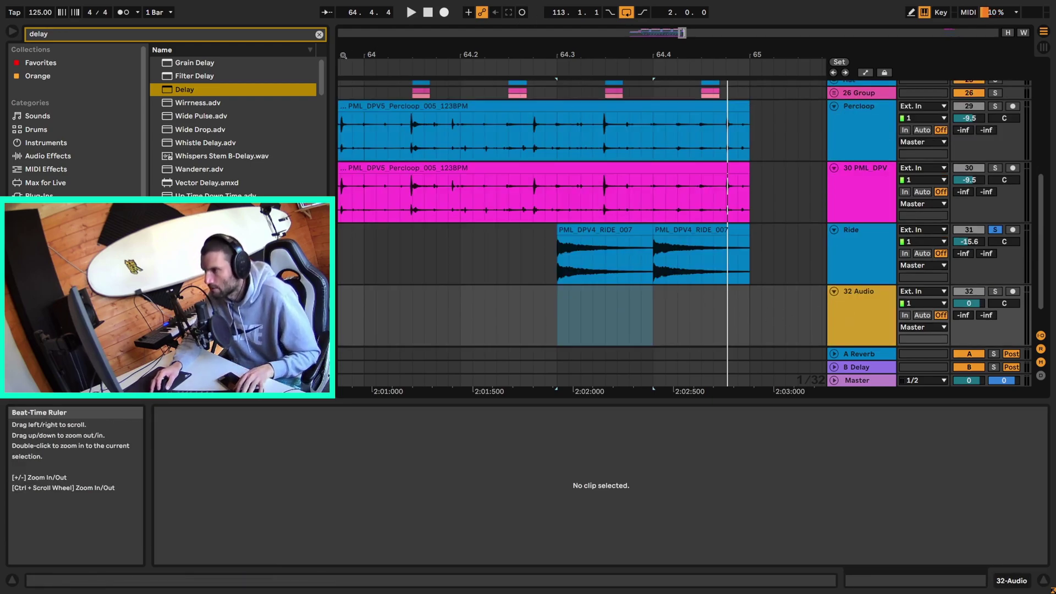
click(319, 35)
text(ride )
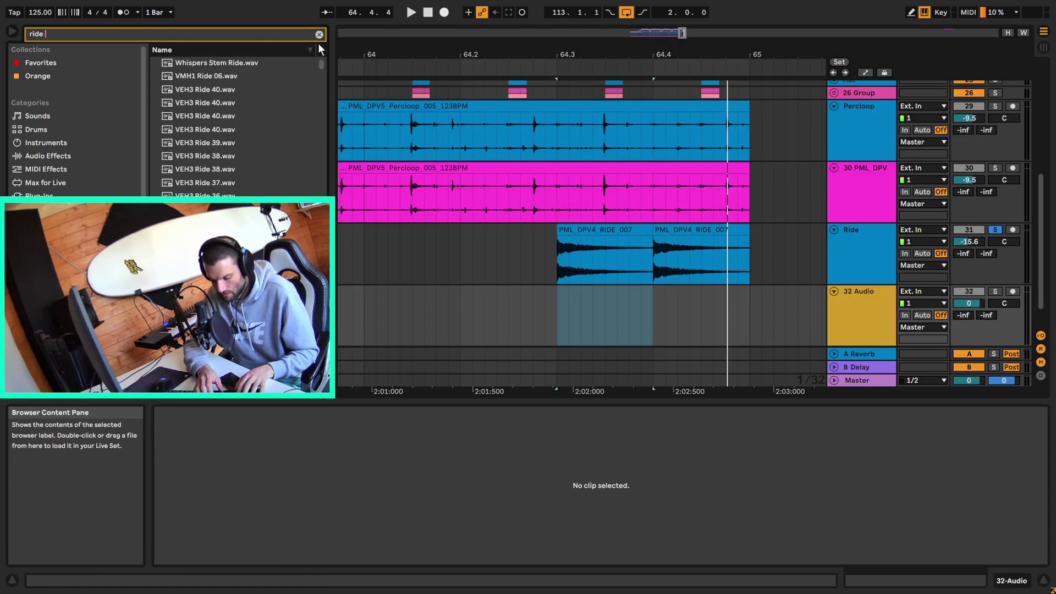
text(007)
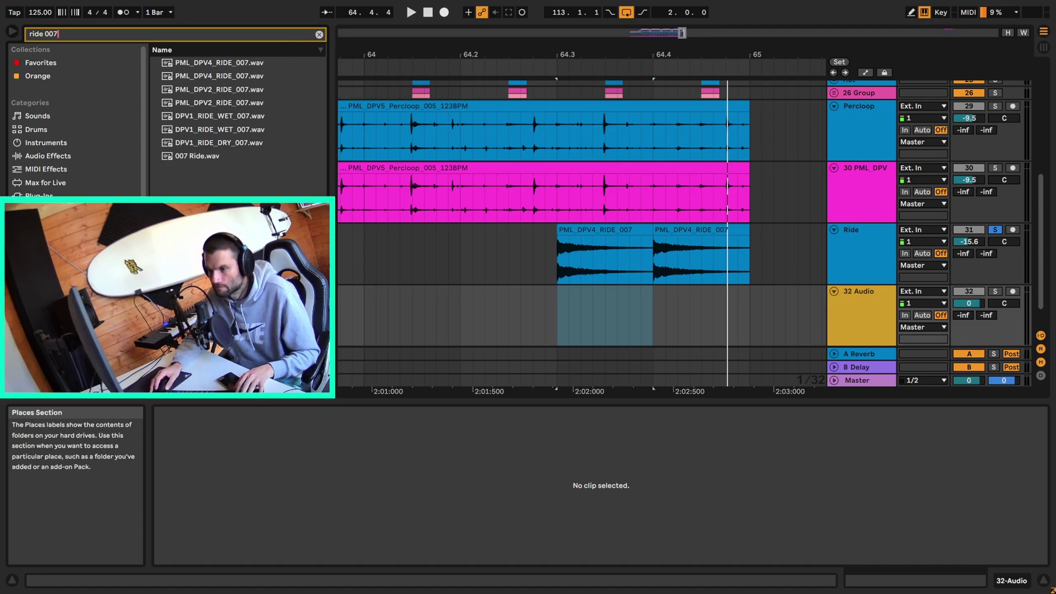
drag(225, 76, 563, 332)
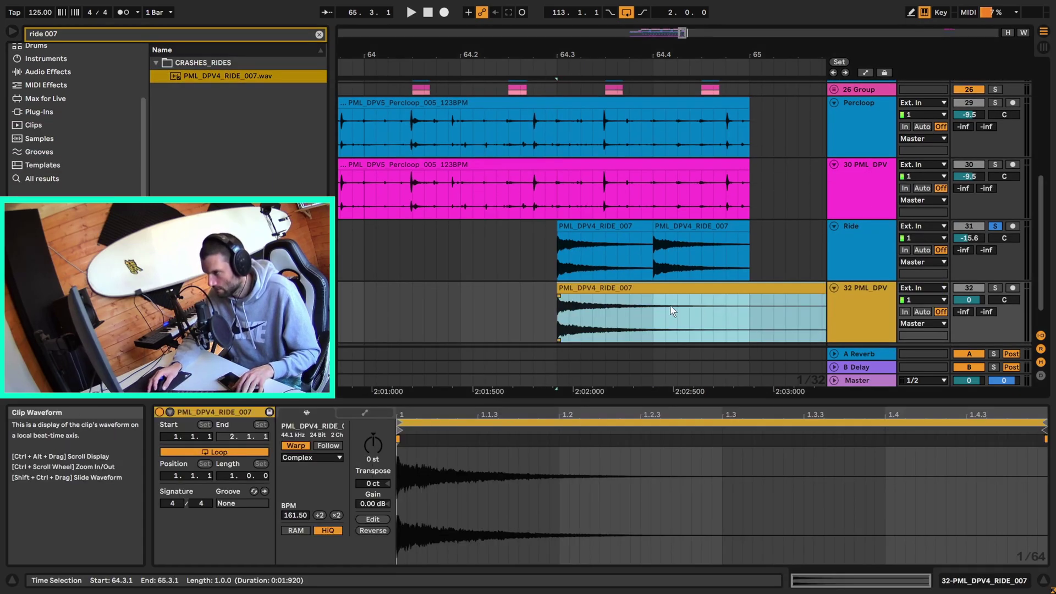
Split the new ride clip at 64.4, delete the part after it and duplicate the remaining one-beat clip.
click(652, 308)
key(ctrl+e)
click(673, 288)
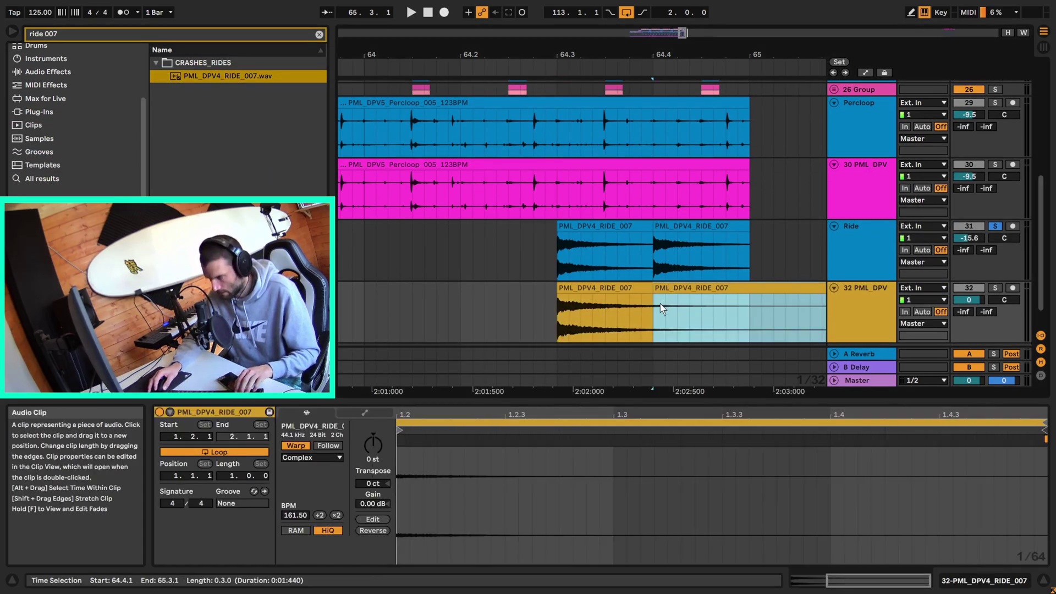
key(Delete)
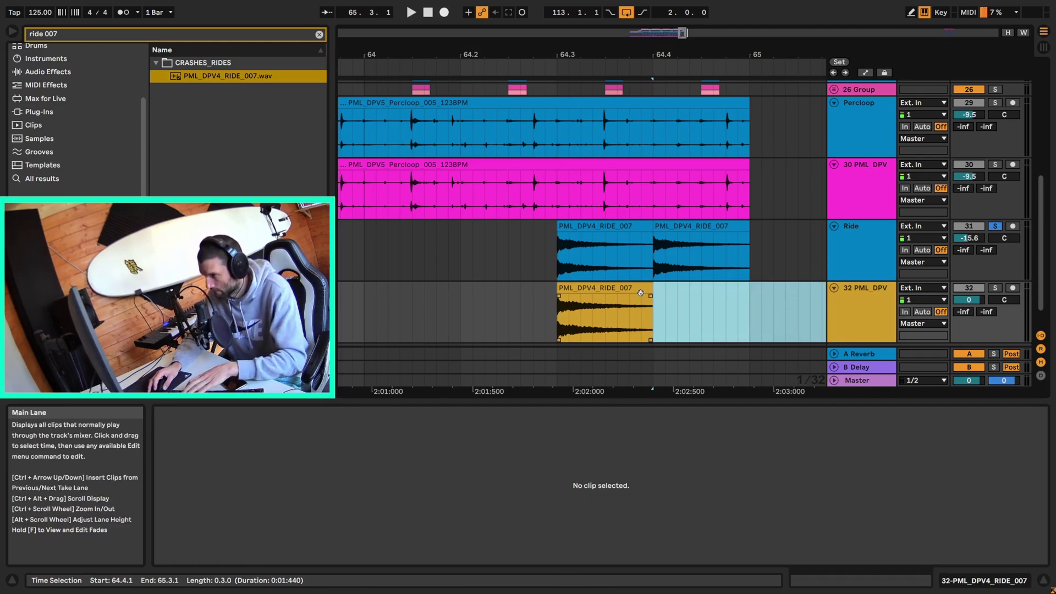
click(635, 288)
key(ctrl+d)
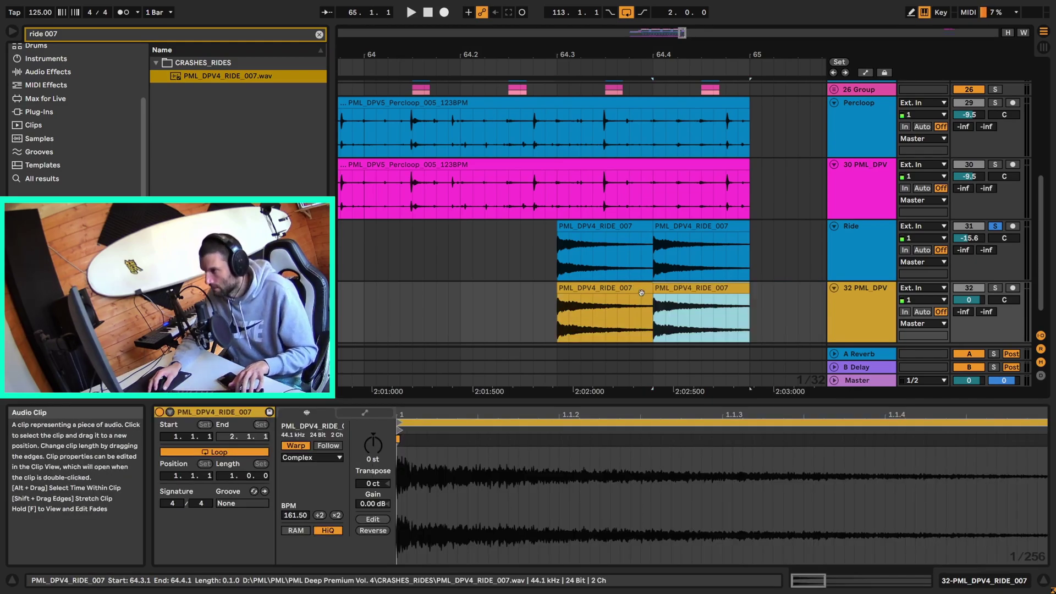
Set the new ride track's volume to -15.6 dB, solo it and audition it from 64.3.
click(641, 290)
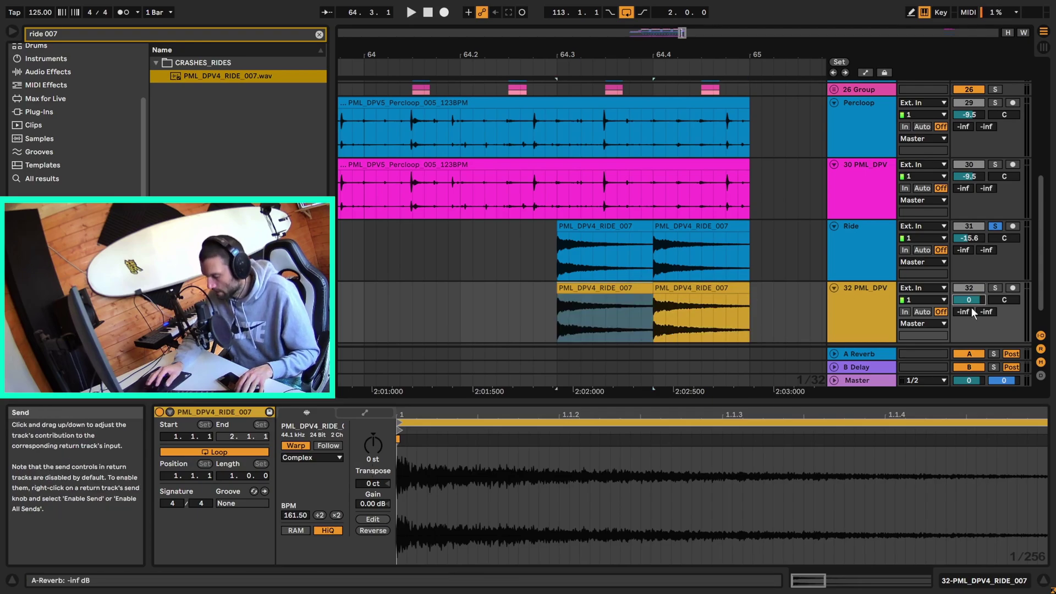
text(-15.6)
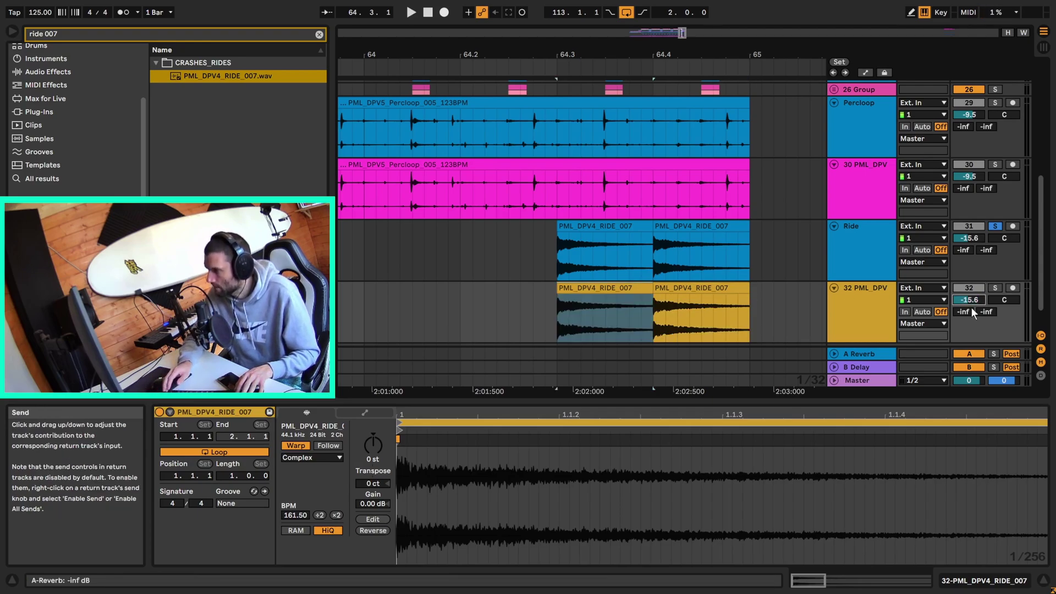
click(995, 288)
key(space)
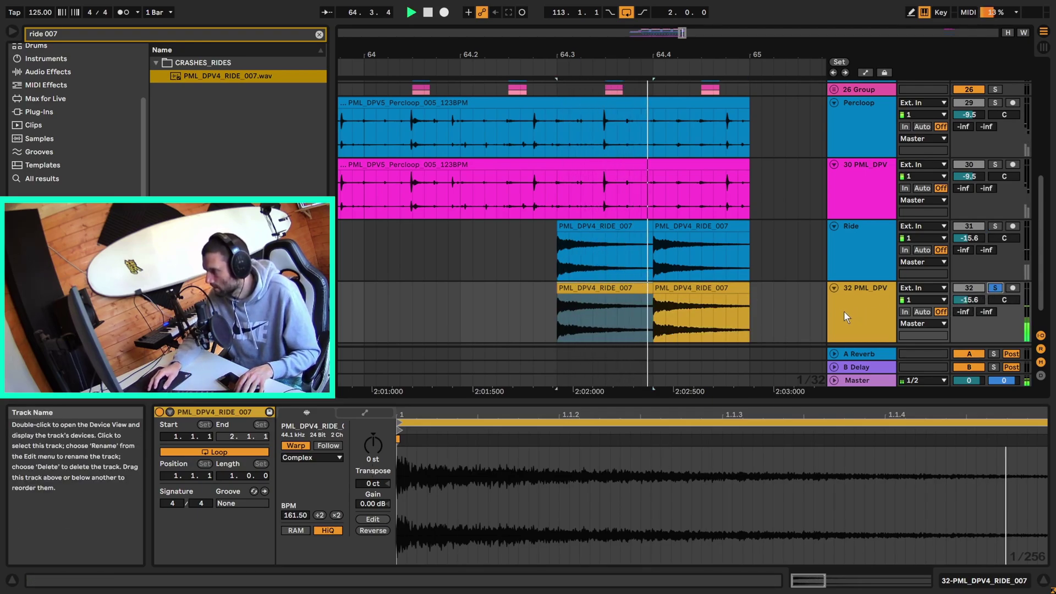
key(space)
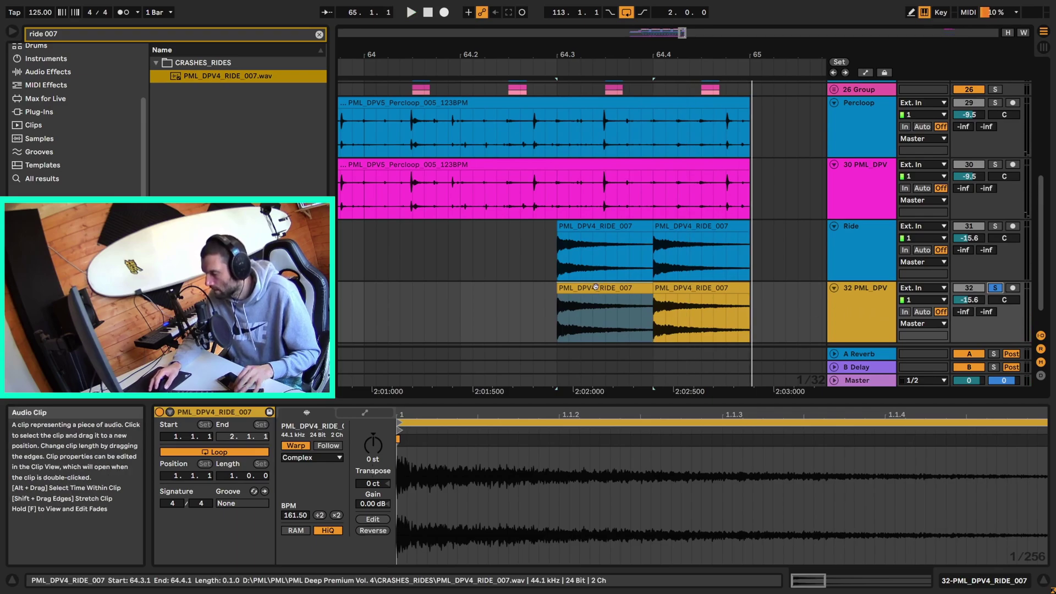
Turn off Warp on the new track's first ride clip, extend its end to 64.4, duplicate it over the second clip and play it.
click(603, 289)
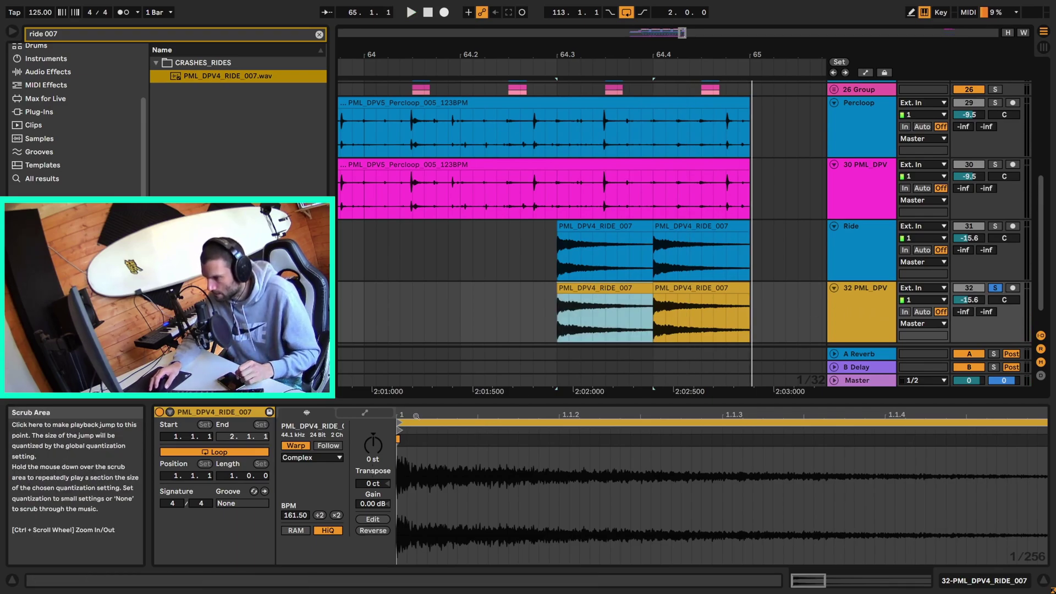
click(301, 446)
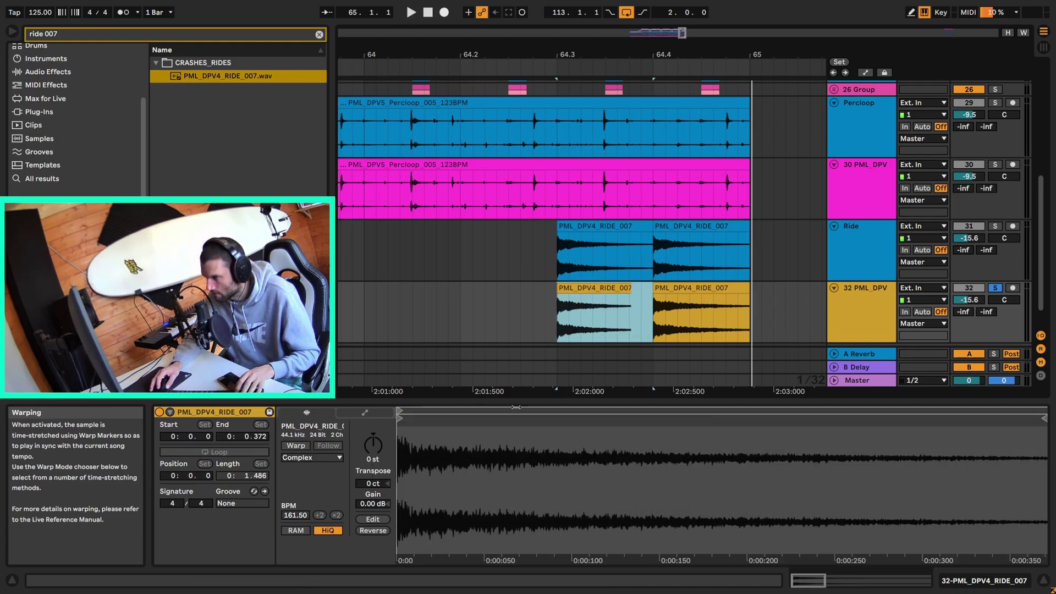
click(653, 284)
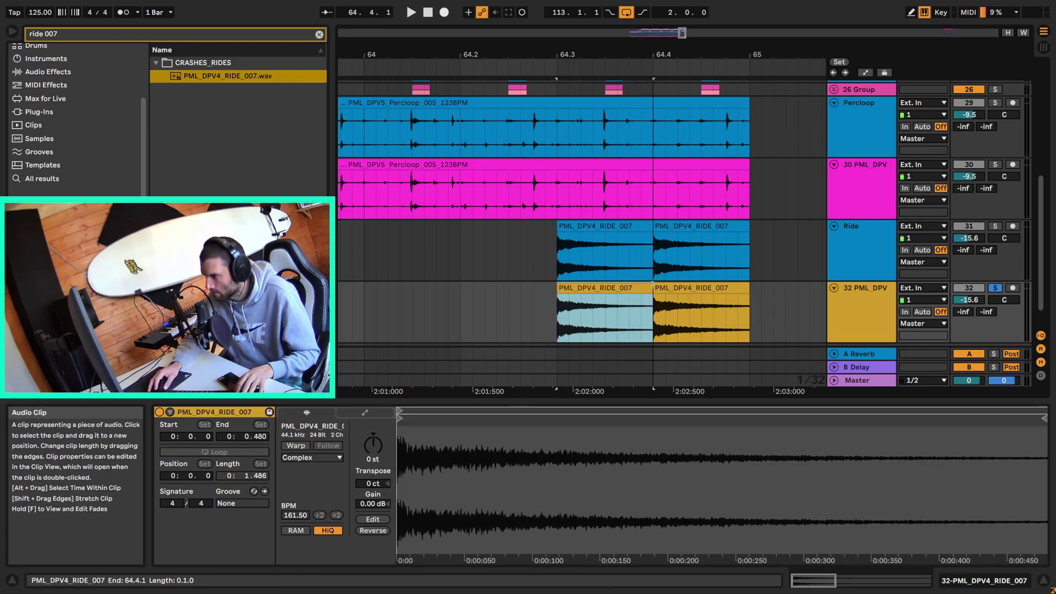
click(622, 289)
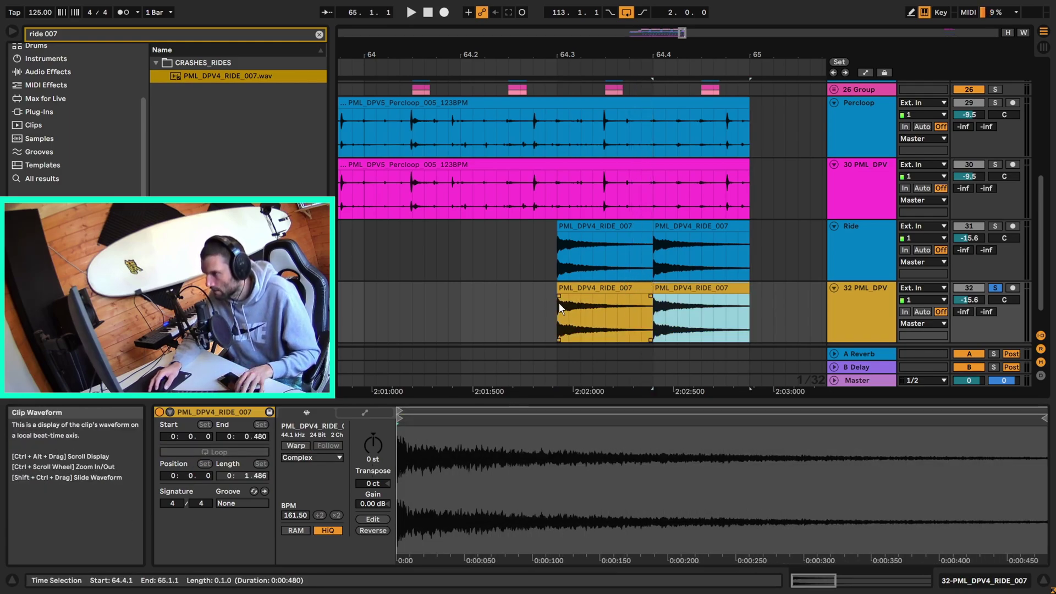
key(space)
Search the browser for "hybrid" and add Hybrid Reverb to the new ride track.
click(259, 34)
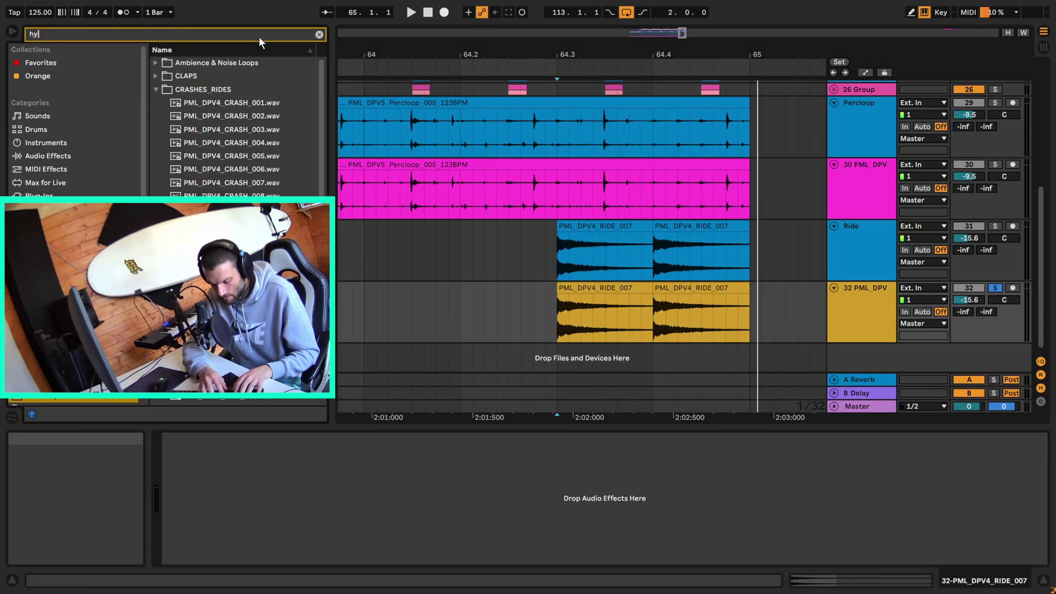
text(hybrid)
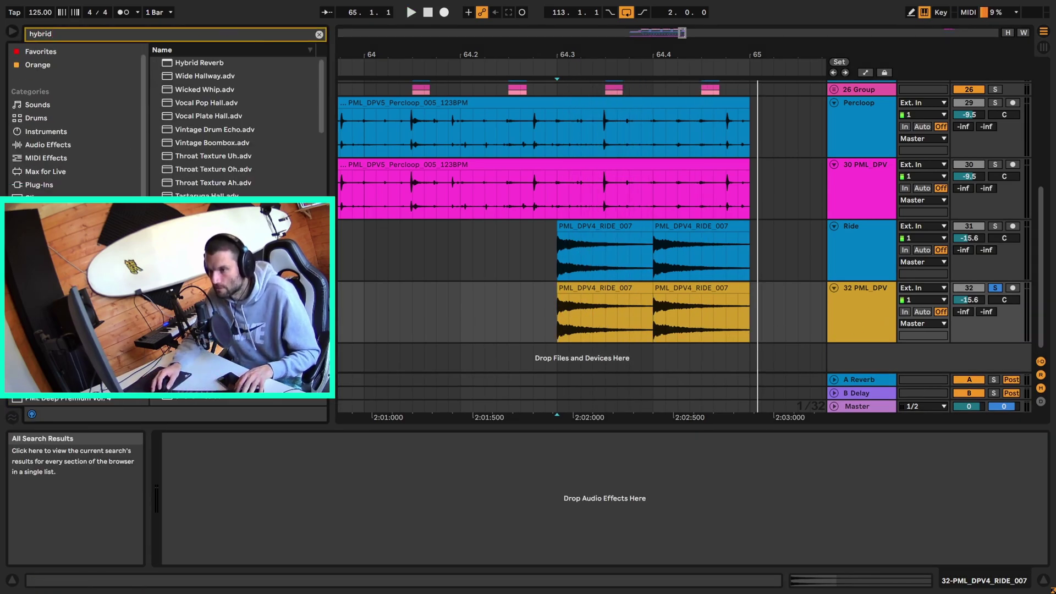
key(Down)
key(Return)
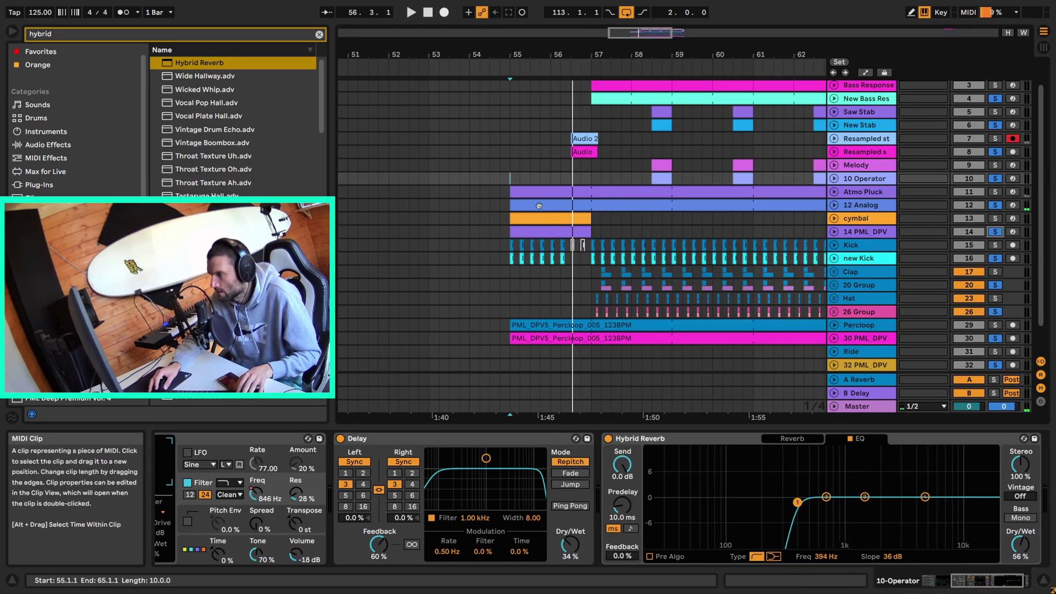
Play the arrangement from bar 55 to hear all the recreated tracks together through bar 65.
key(space)
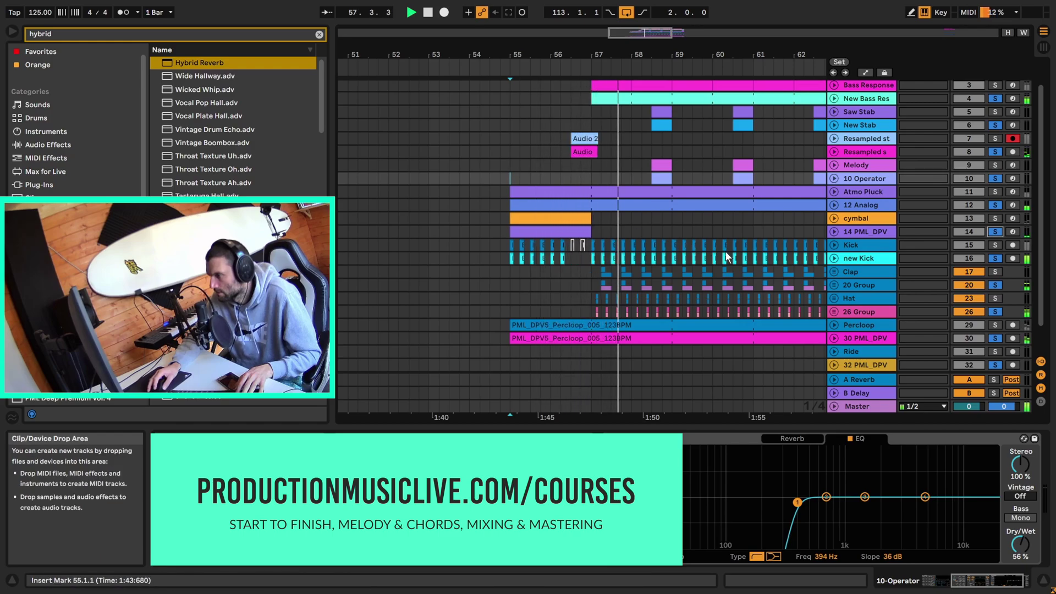
drag(678, 33, 680, 55)
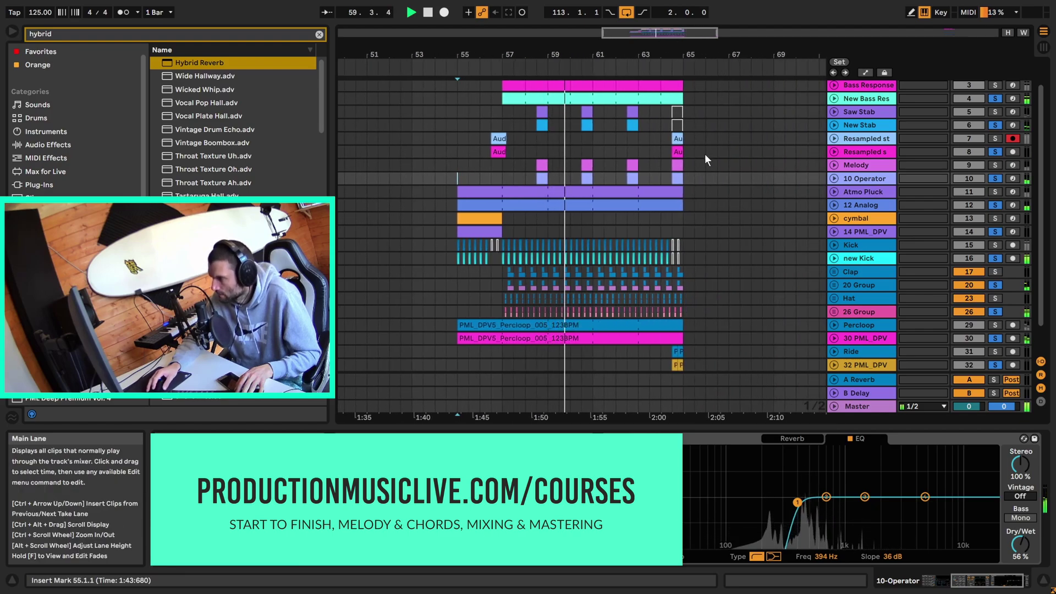